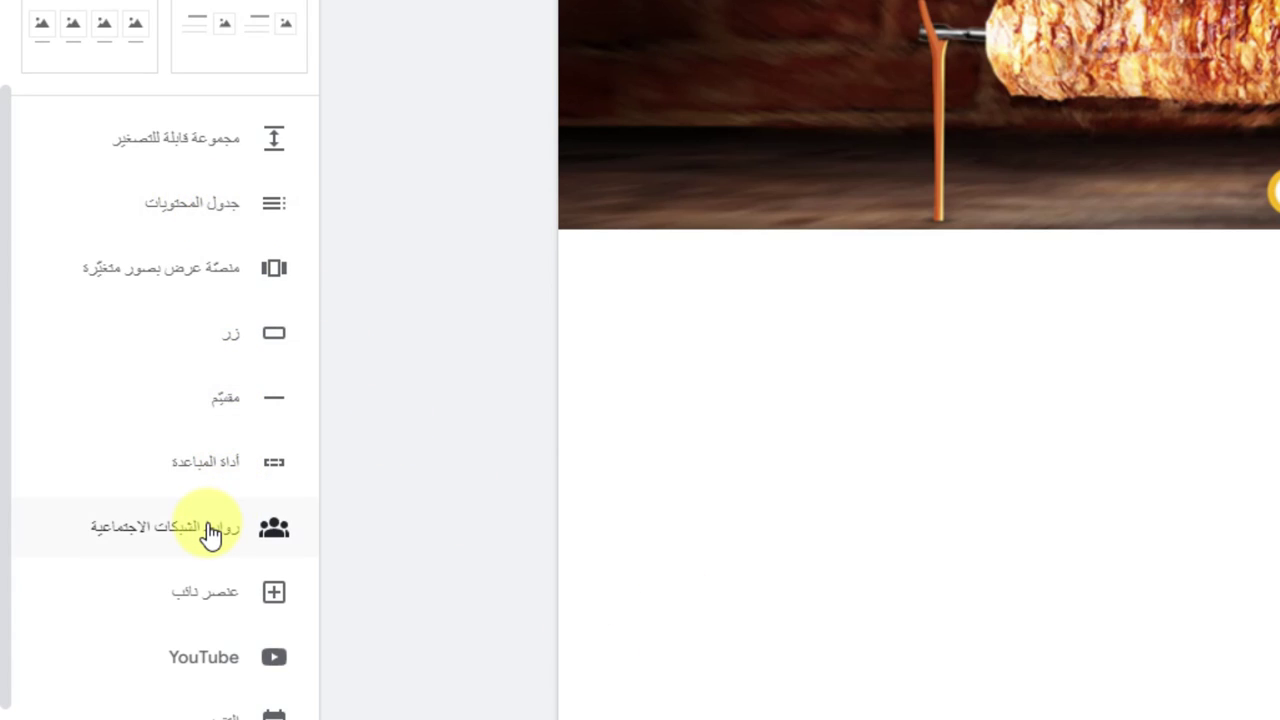
# Step: Switch to the untitled site and open the Social links dialog from the Insert panel
pyautogui.scroll(-3, 210, 533)
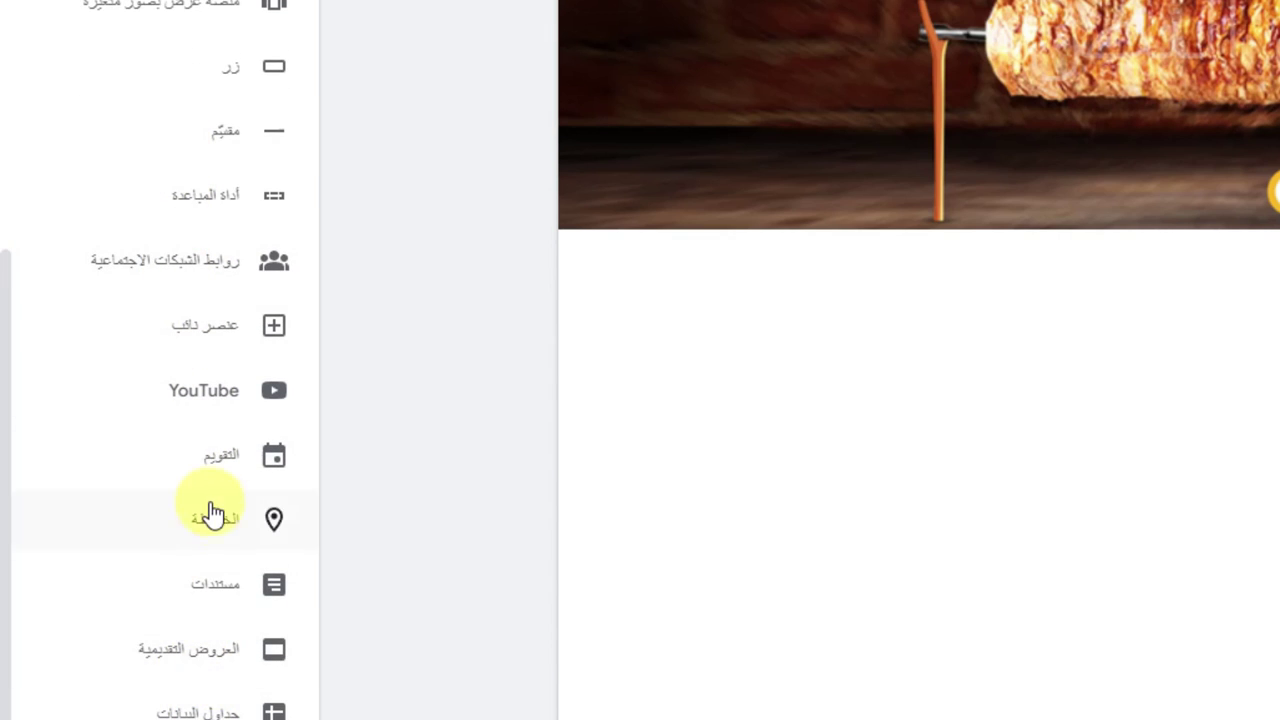
pyautogui.scroll(7, 213, 500)
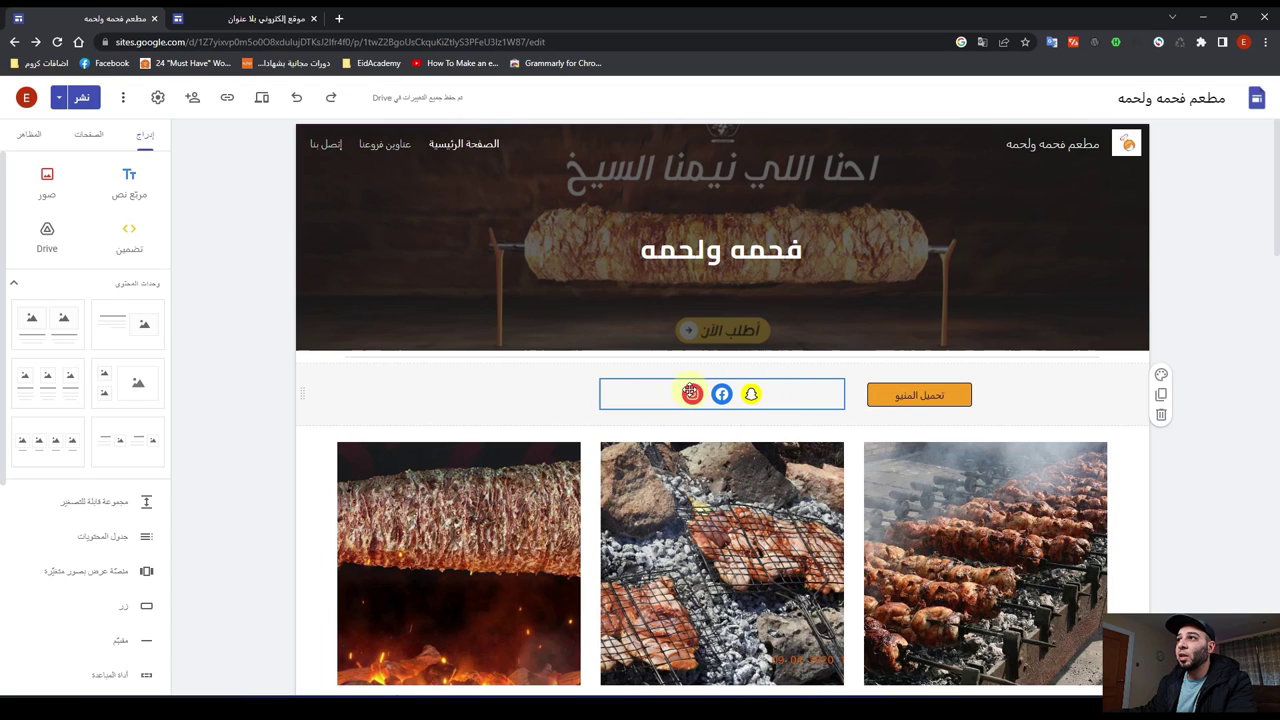
pyautogui.click(258, 16)
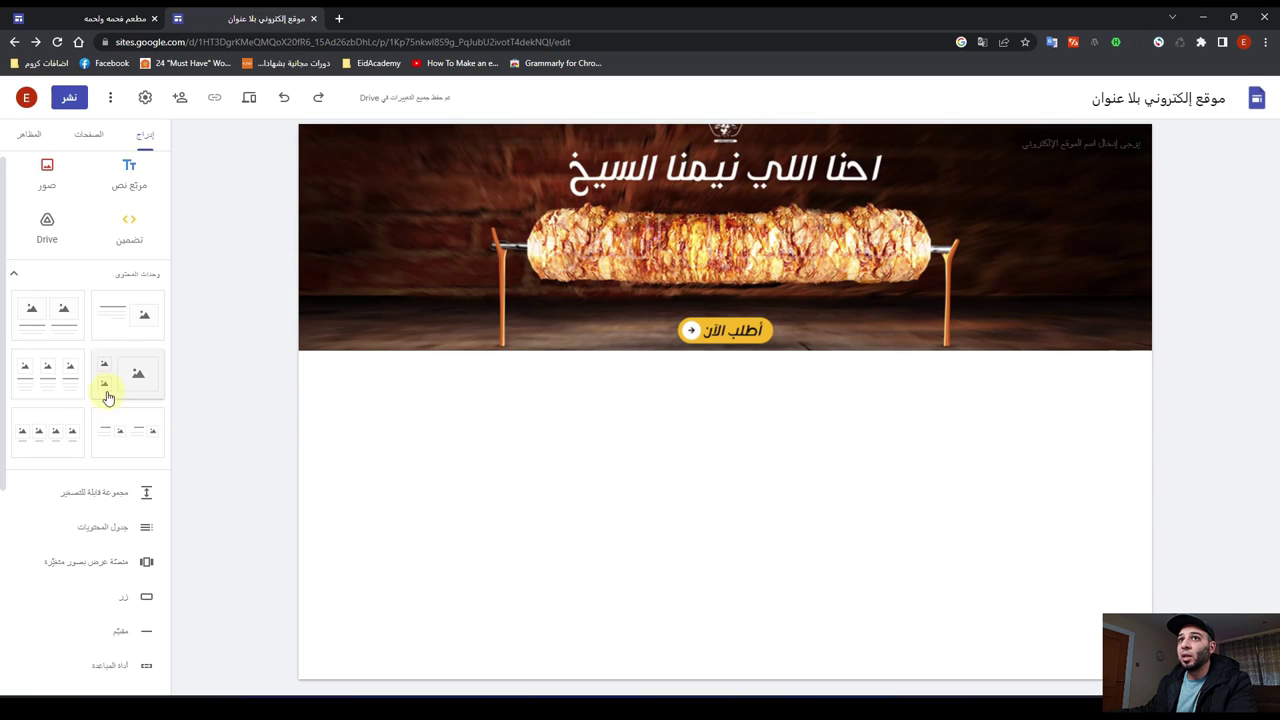
pyautogui.scroll(-1, 107, 389)
pyautogui.scroll(-3, 107, 389)
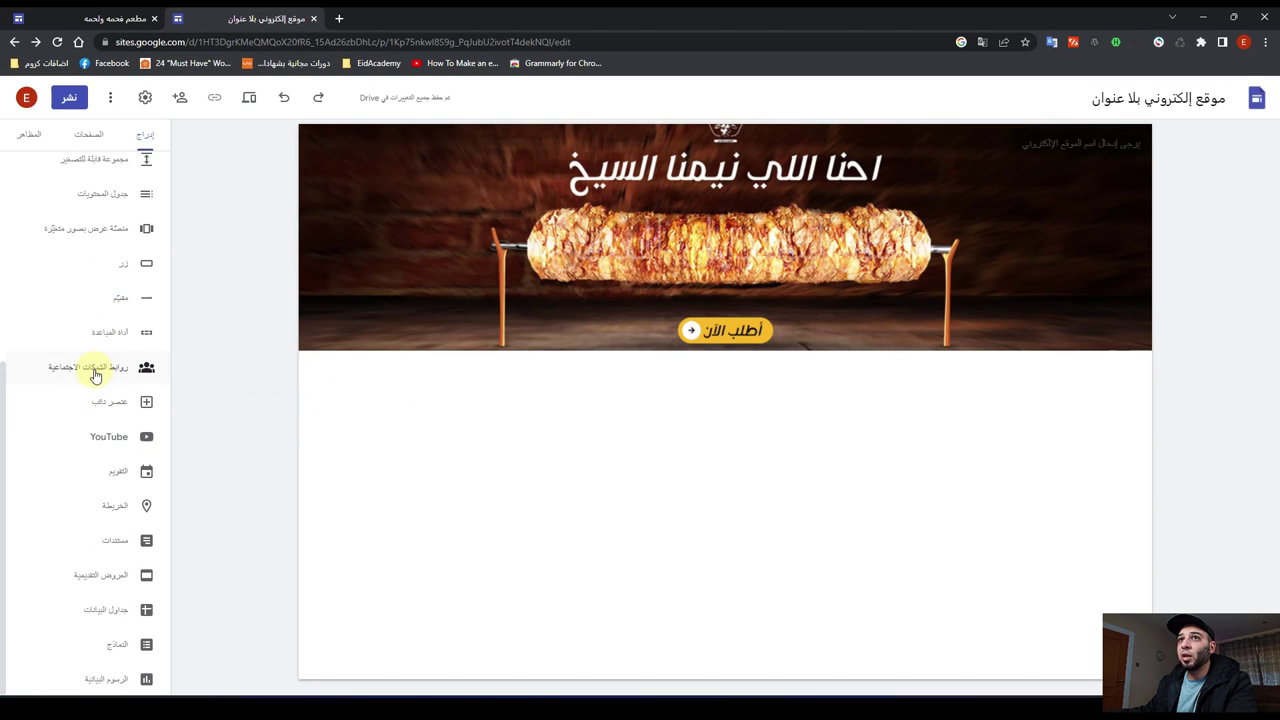
pyautogui.click(95, 369)
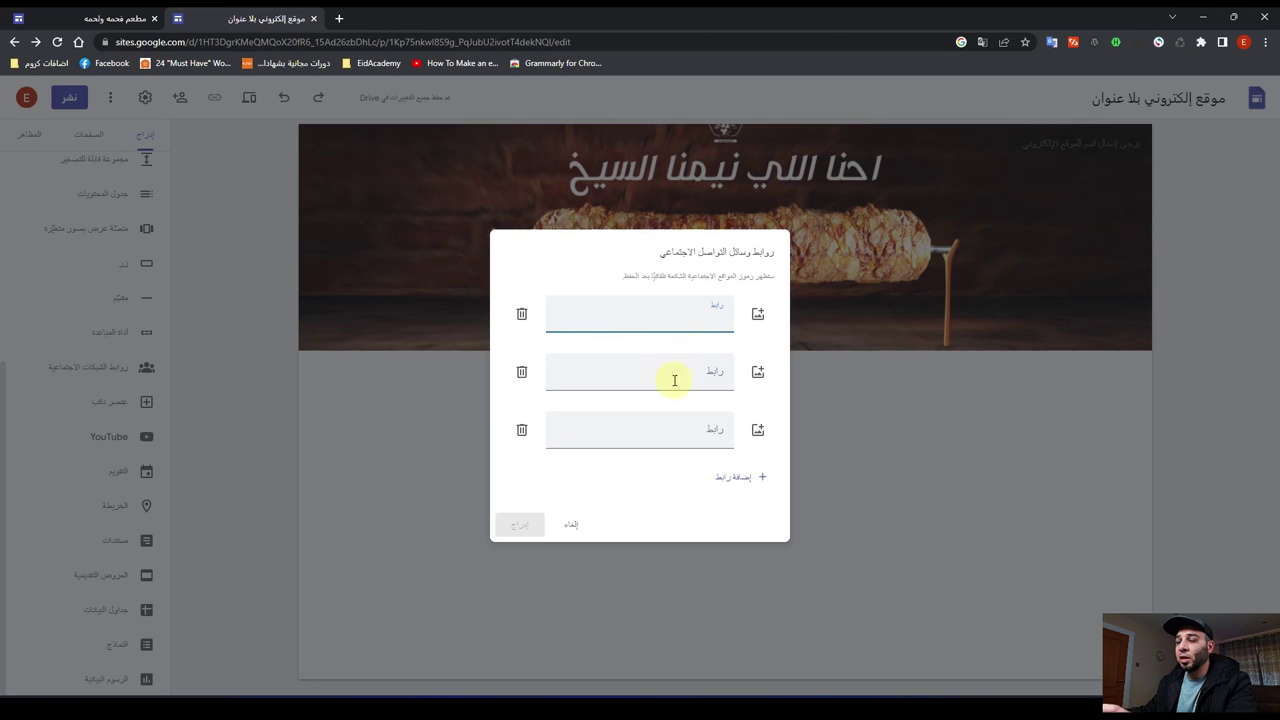
# Step: Enter facebook.com, instagram.com and twitter.com as social links and insert them below the banner
pyautogui.write('f')
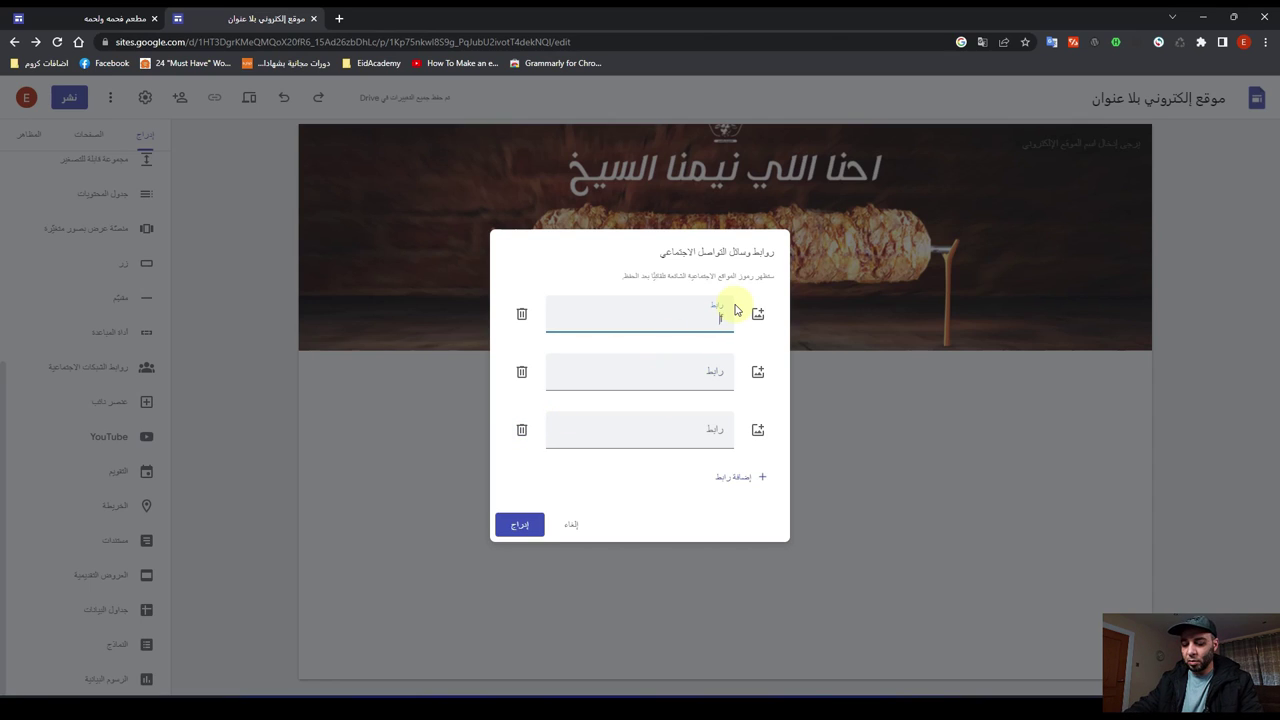
pyautogui.write('acboo')
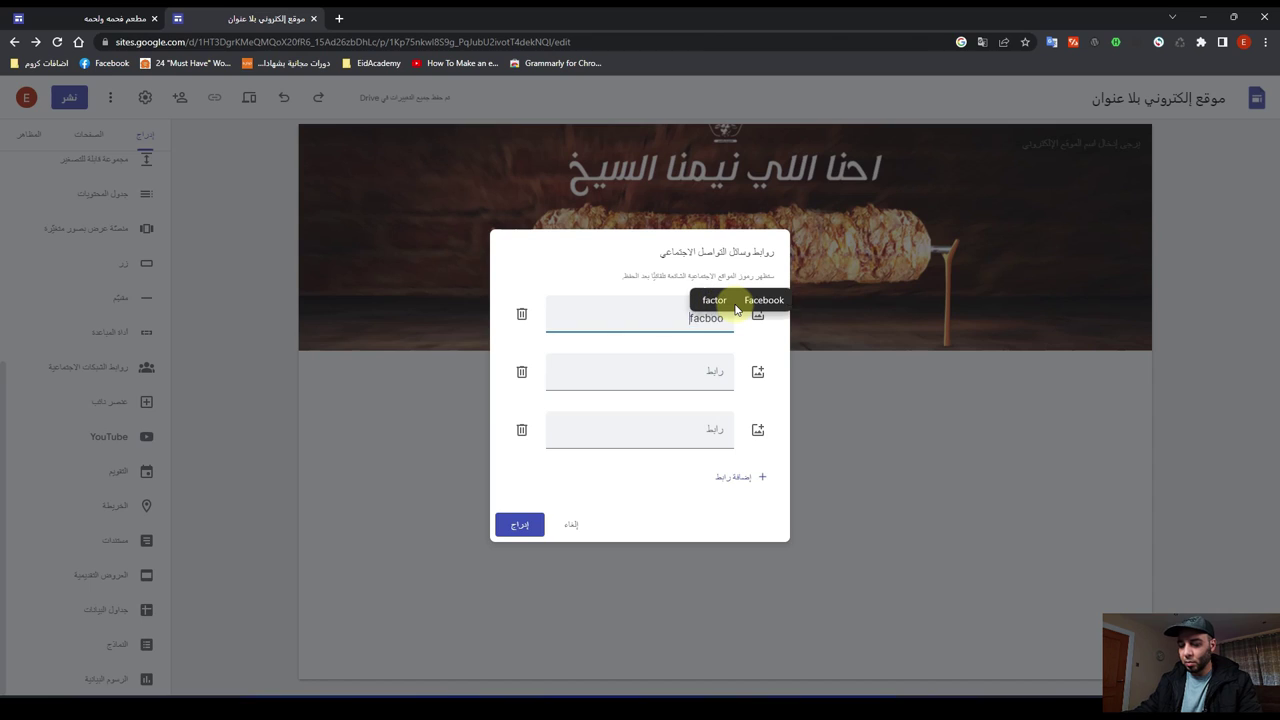
pyautogui.write('k.com')
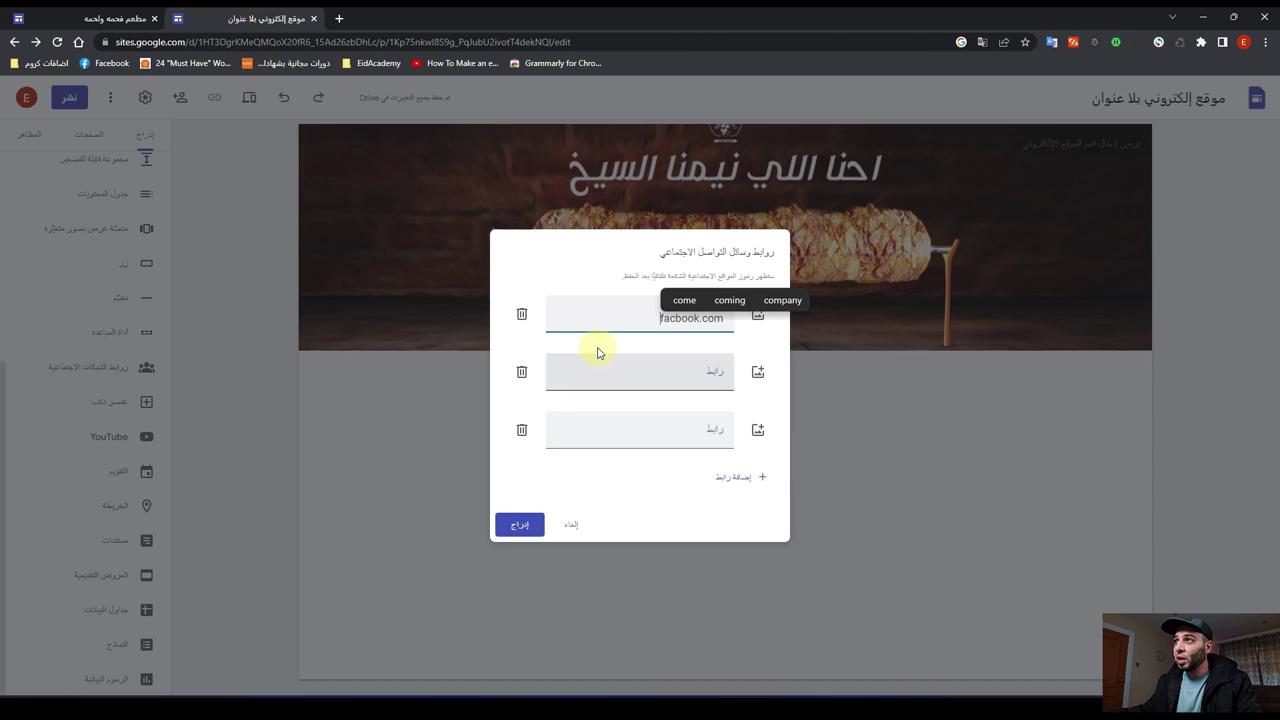
pyautogui.click(669, 320)
pyautogui.write('e')
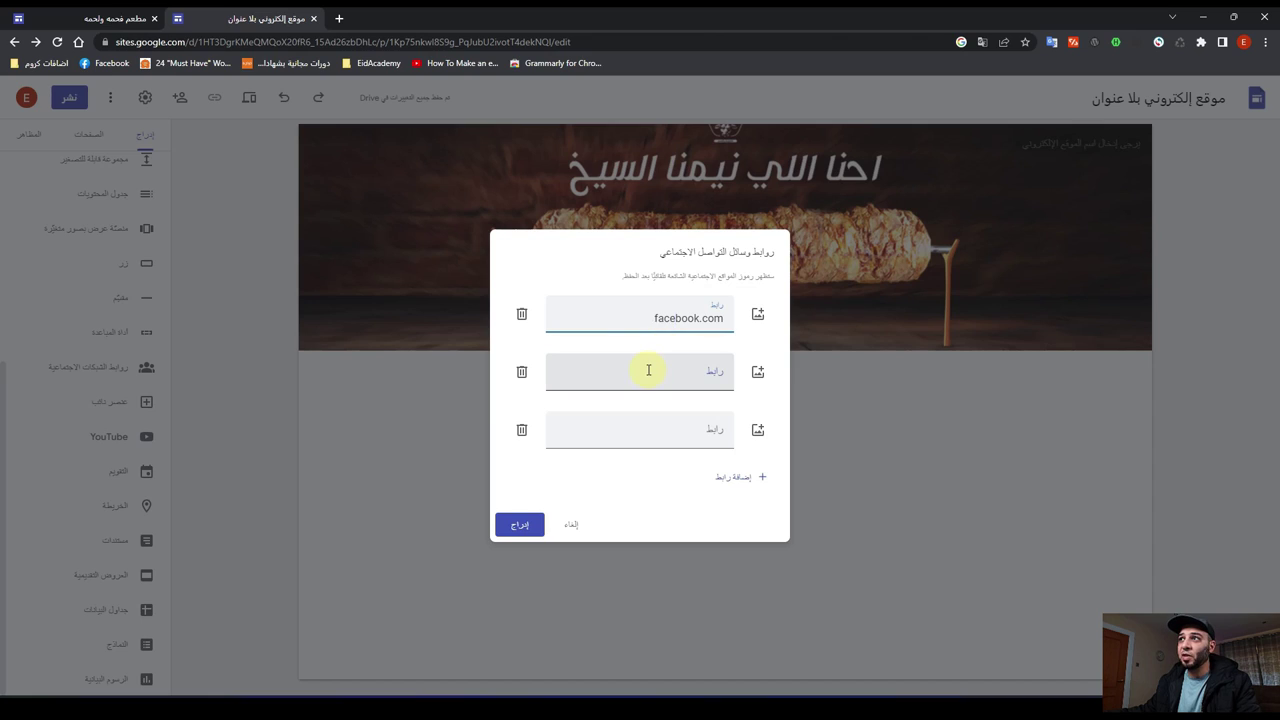
pyautogui.click(645, 370)
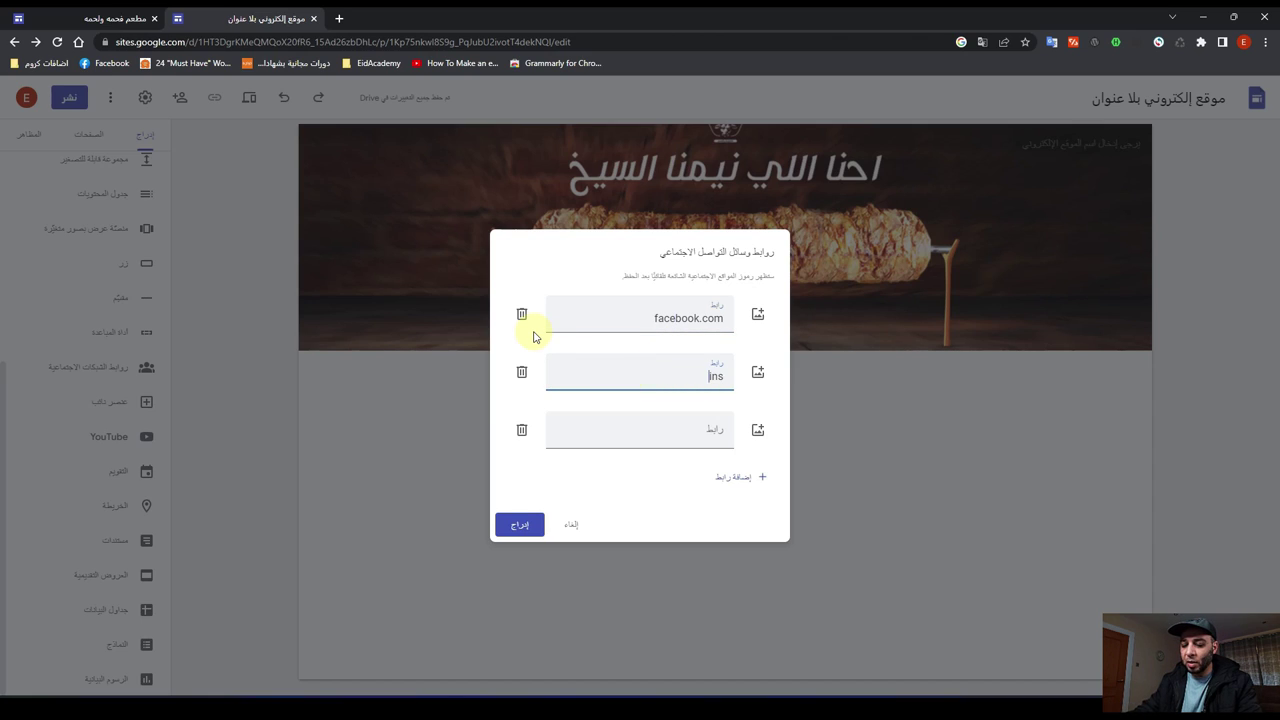
pyautogui.write('Instagram')
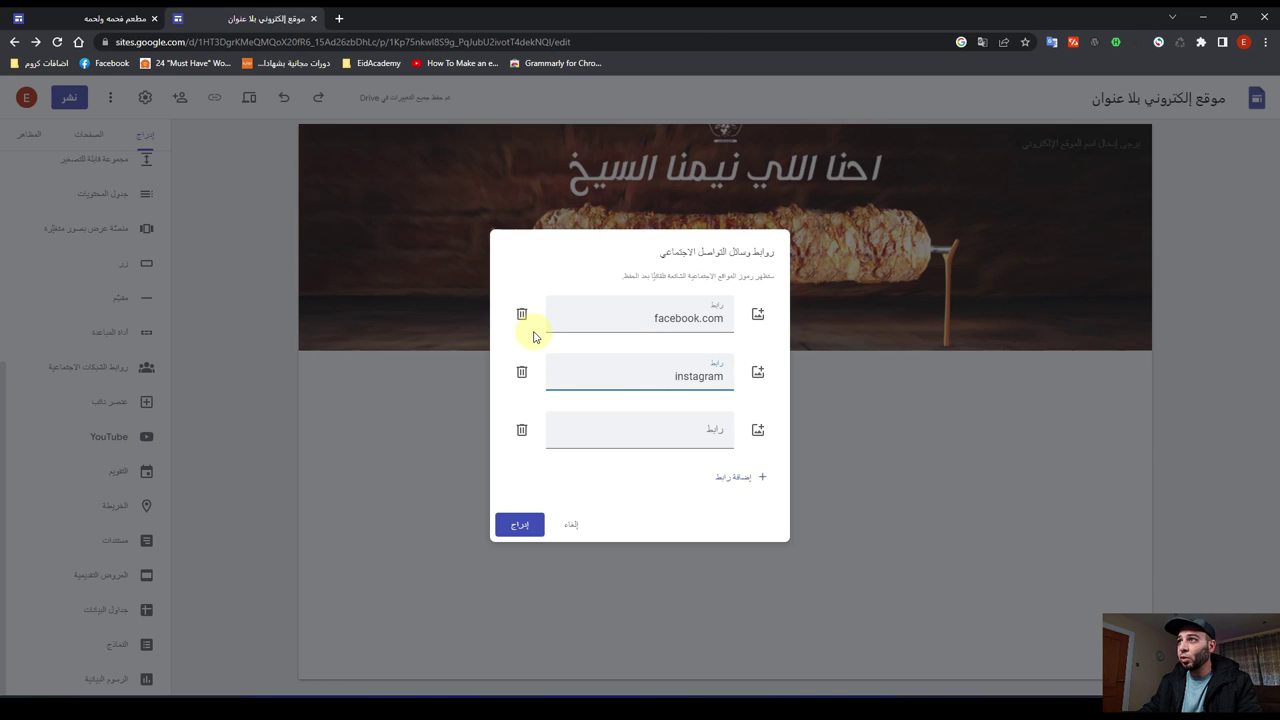
pyautogui.write('.com')
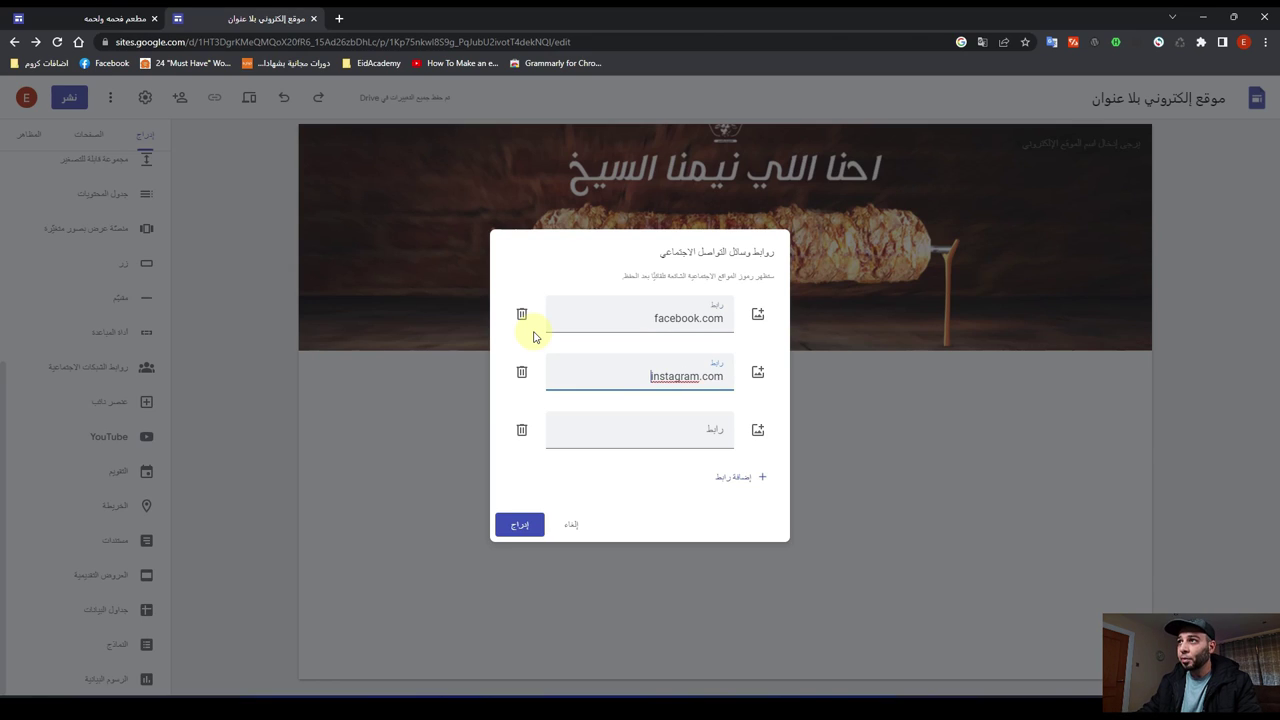
pyautogui.press('Tab')
pyautogui.press('Tab')
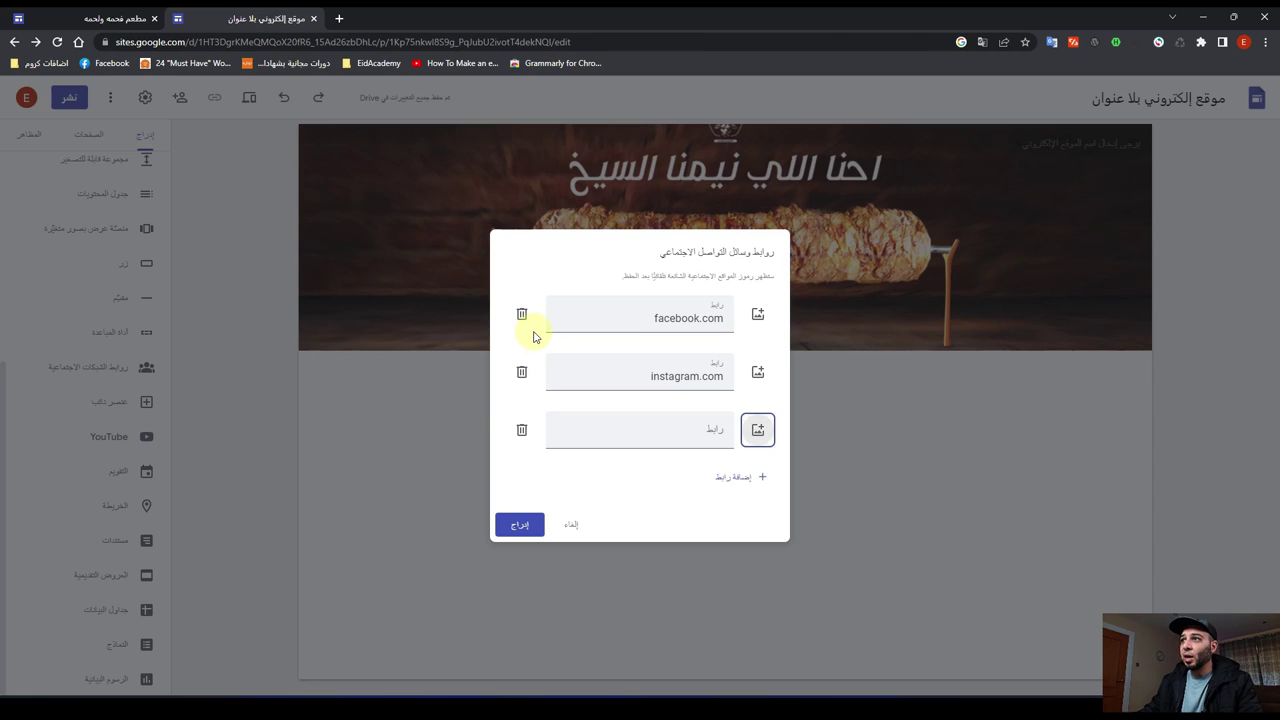
pyautogui.click(650, 428)
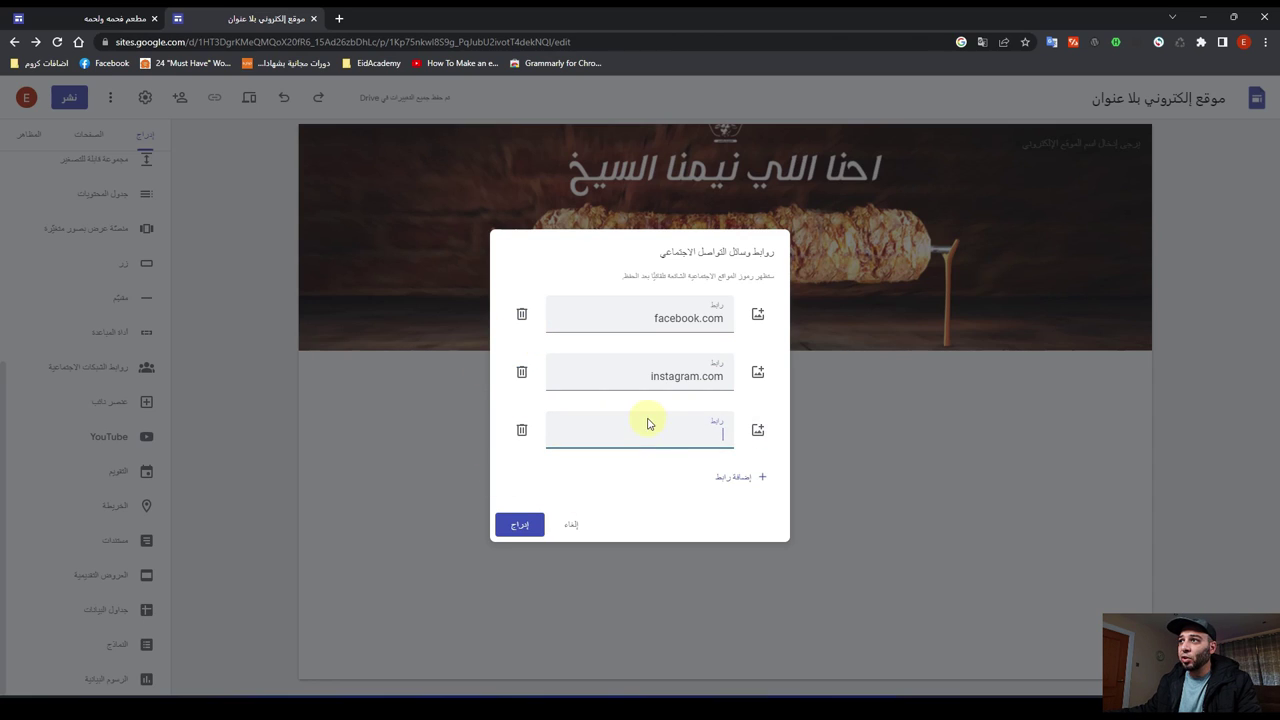
pyautogui.write('twitter')
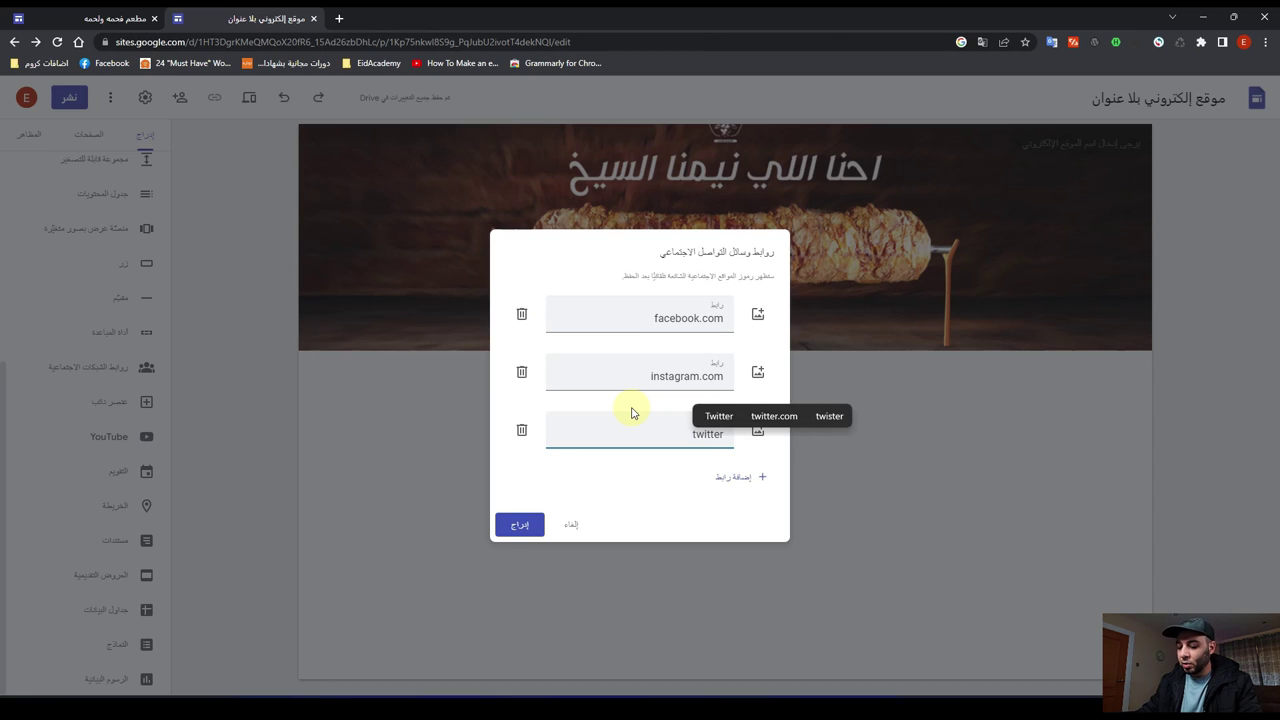
pyautogui.write('.com')
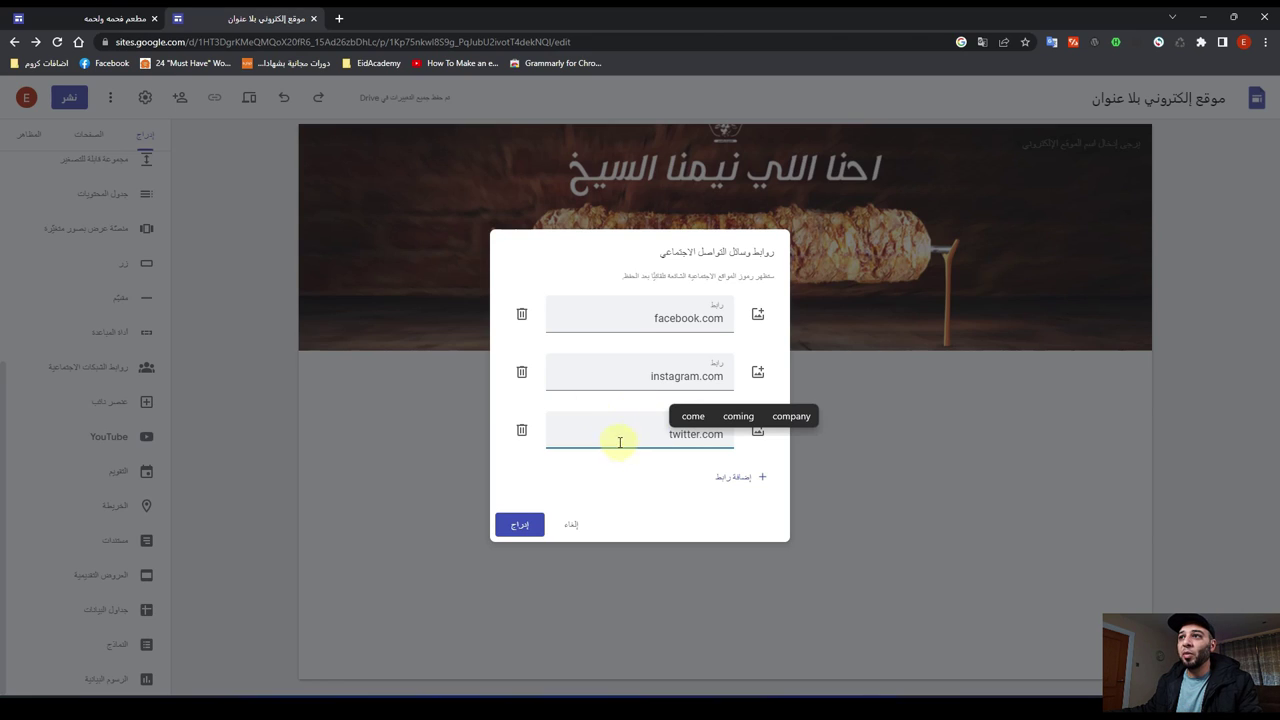
pyautogui.click(518, 525)
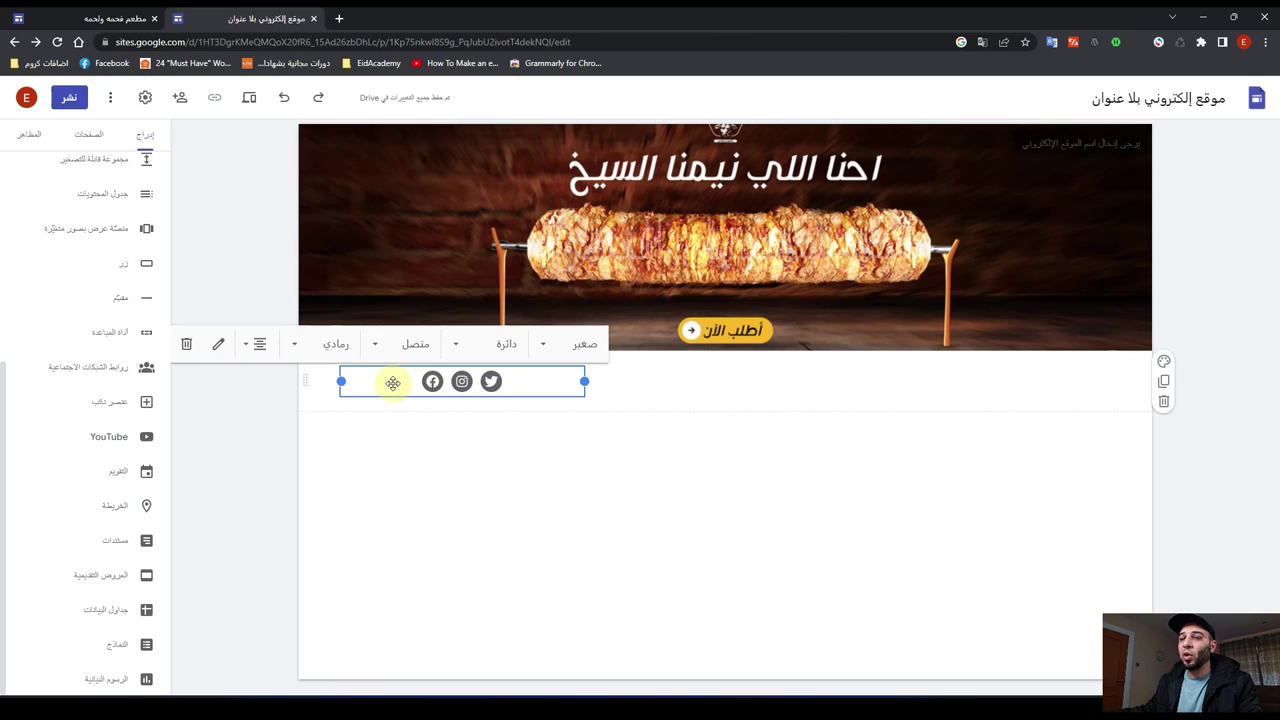
# Step: Centre the social icons block under the shawarma banner, comparing with the finished site
pyautogui.moveTo(393, 383); pyautogui.dragTo(754, 383)
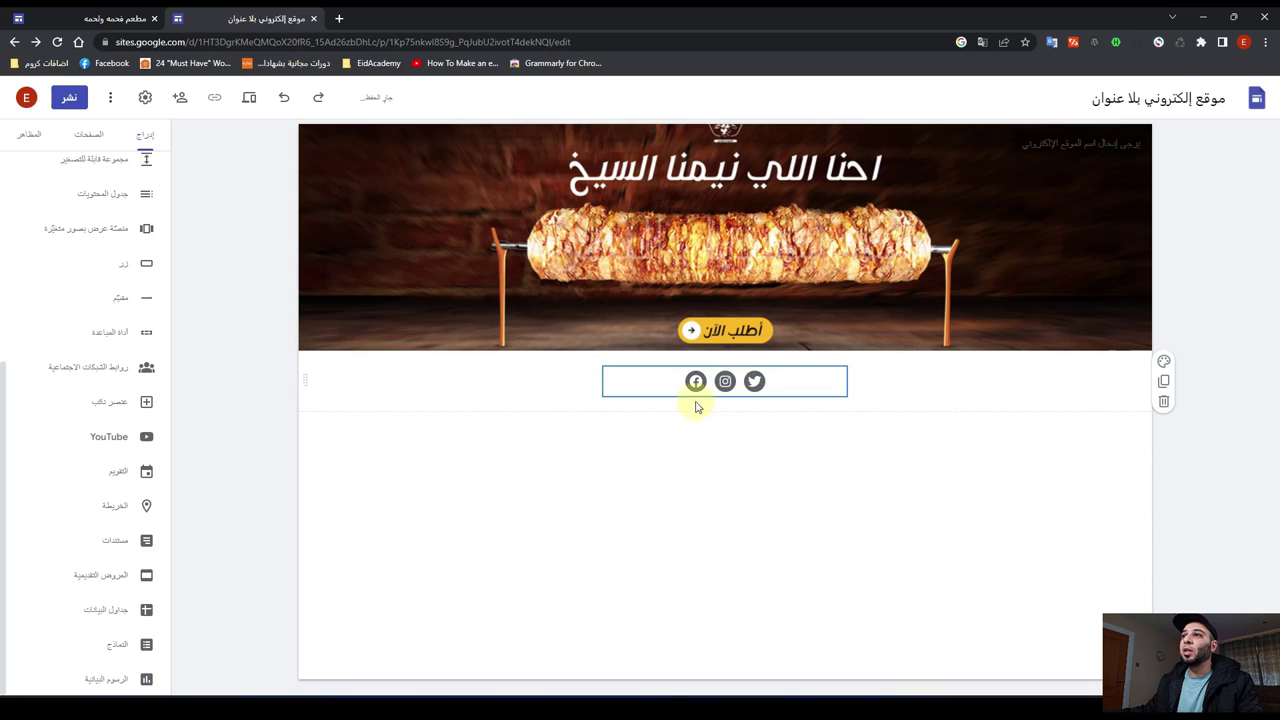
pyautogui.click(94, 18)
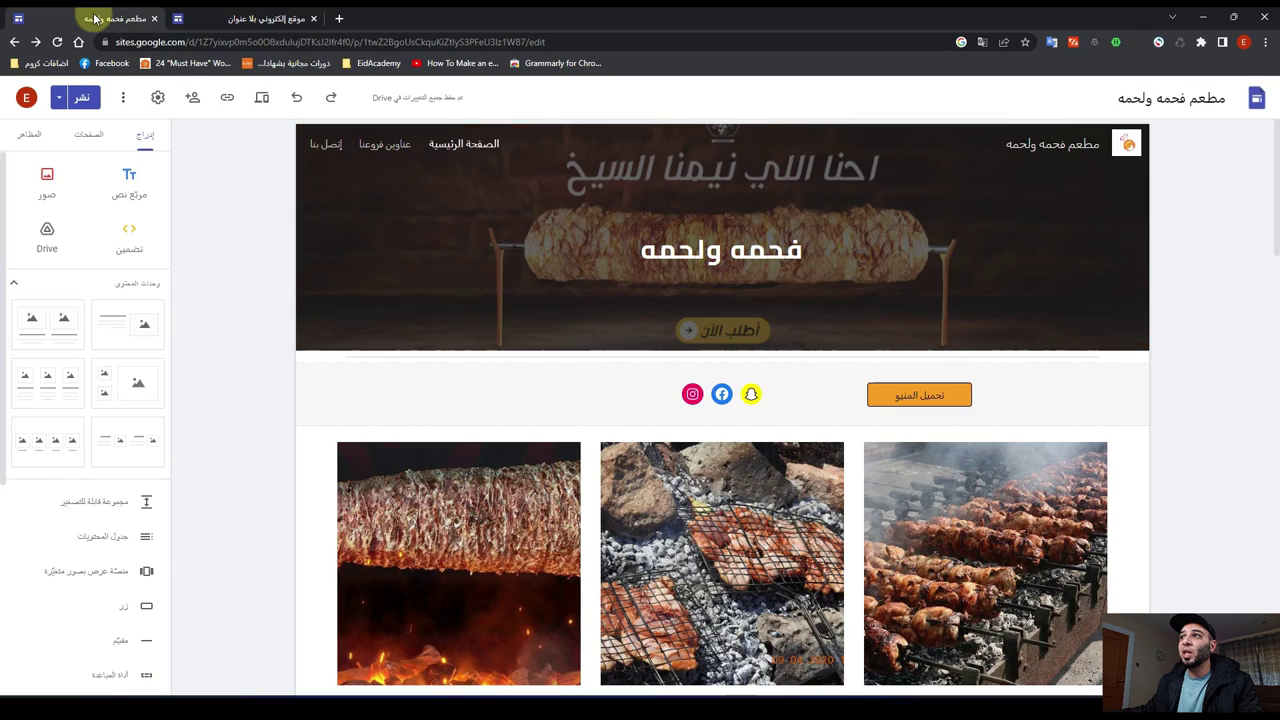
pyautogui.click(260, 18)
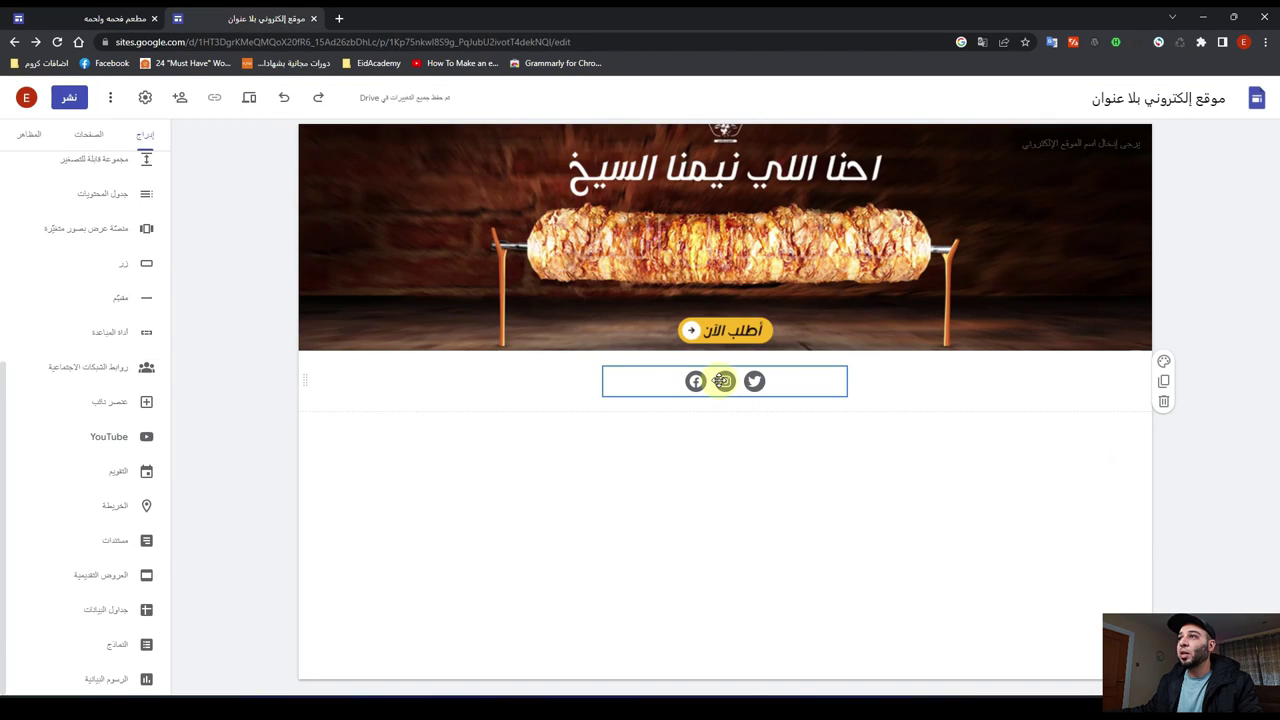
pyautogui.moveTo(722, 381); pyautogui.dragTo(745, 381)
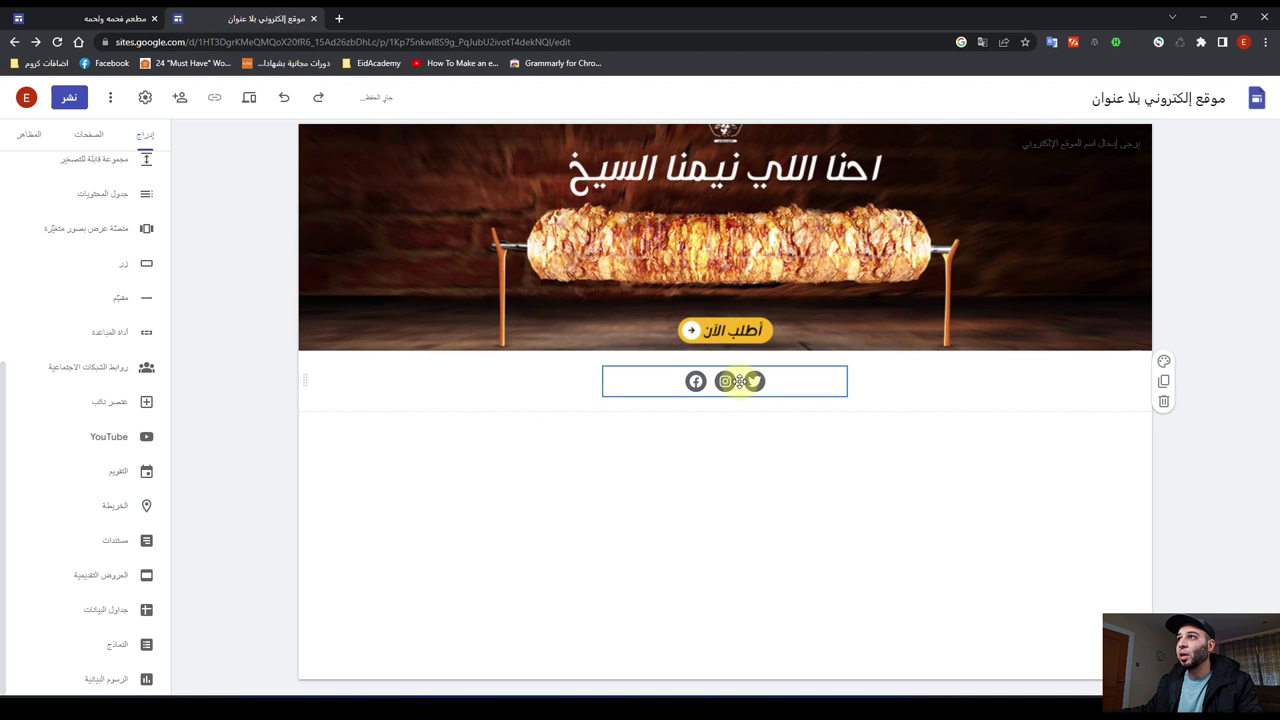
# Step: Switch the social icons' colour style to ملون (full colour)
pyautogui.click(739, 381)
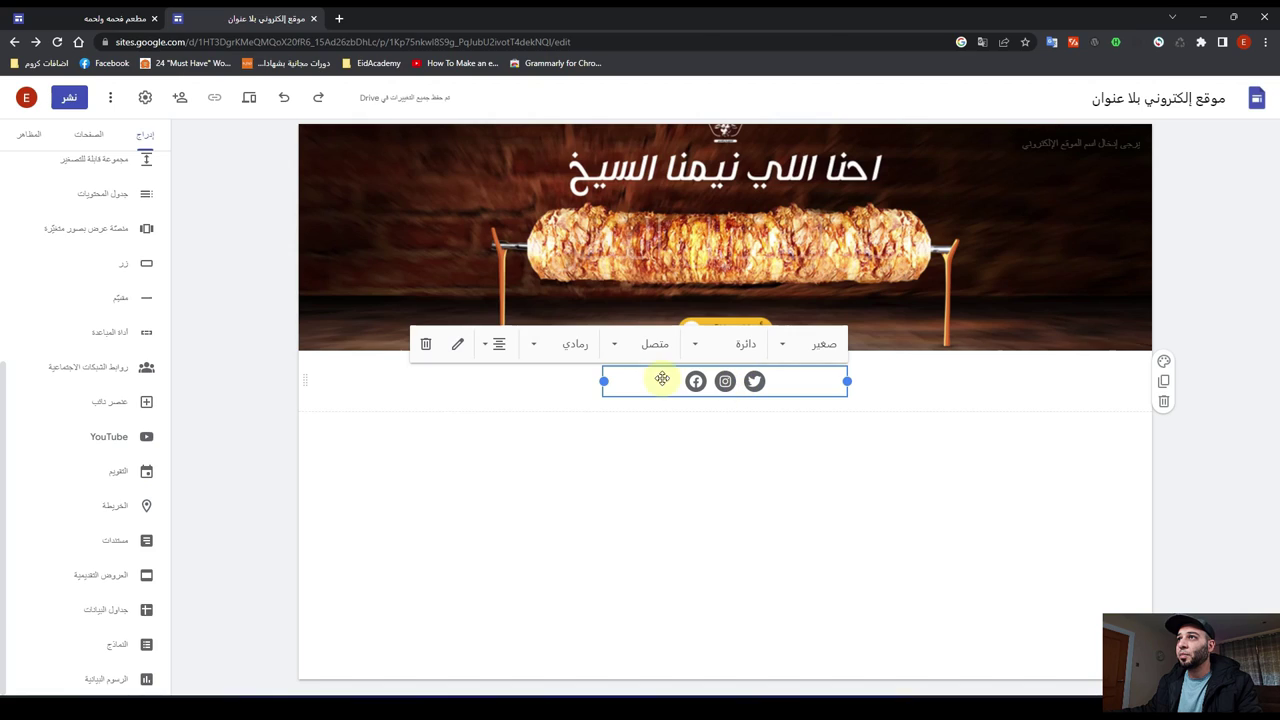
pyautogui.click(536, 346)
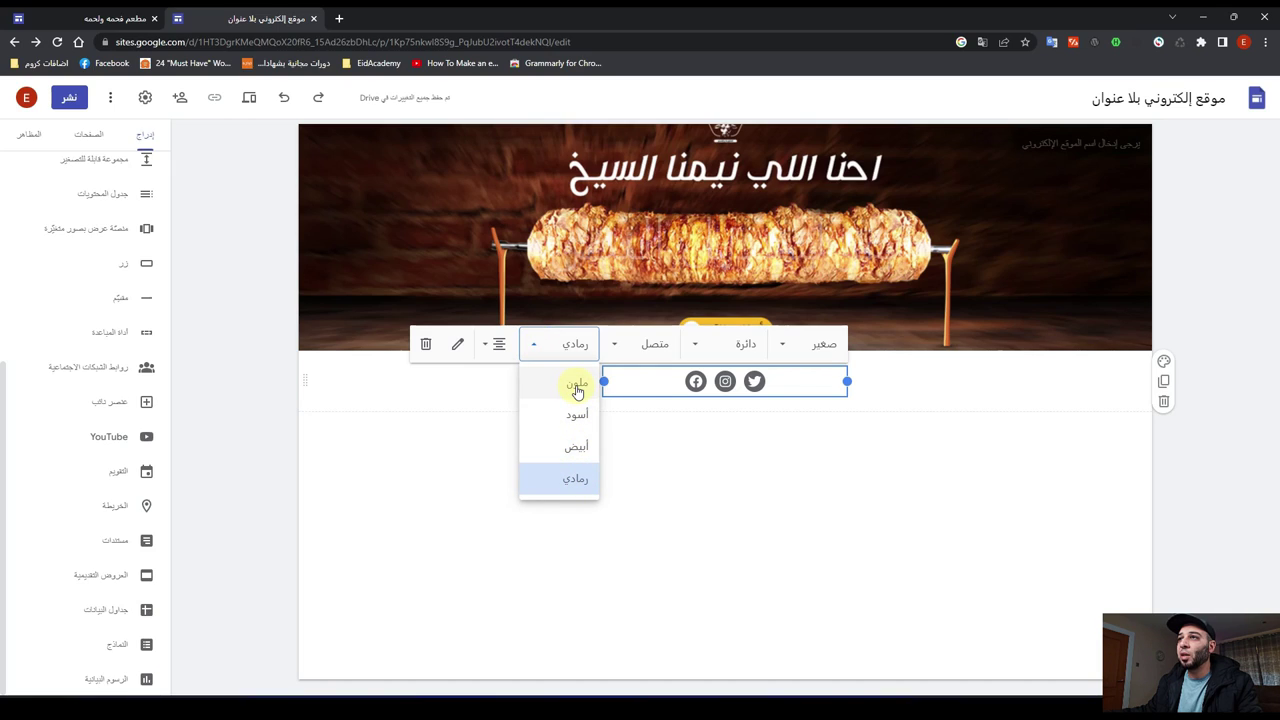
pyautogui.click(577, 388)
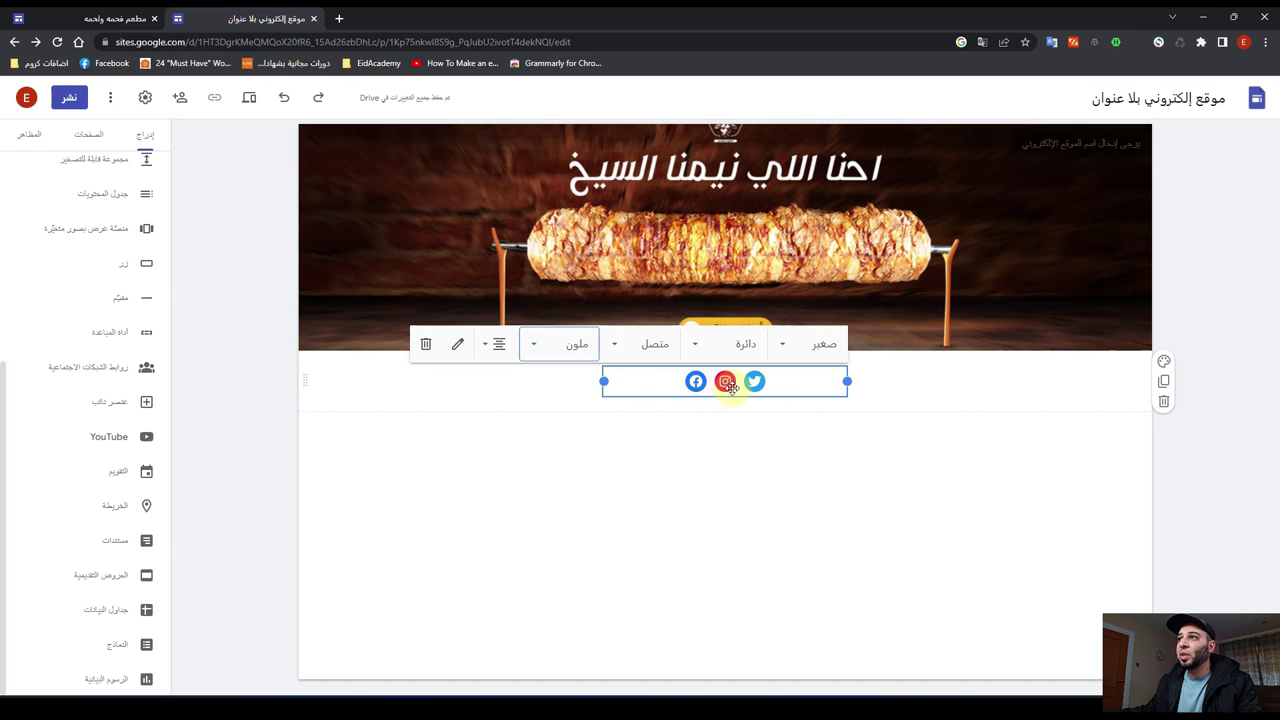
pyautogui.click(720, 459)
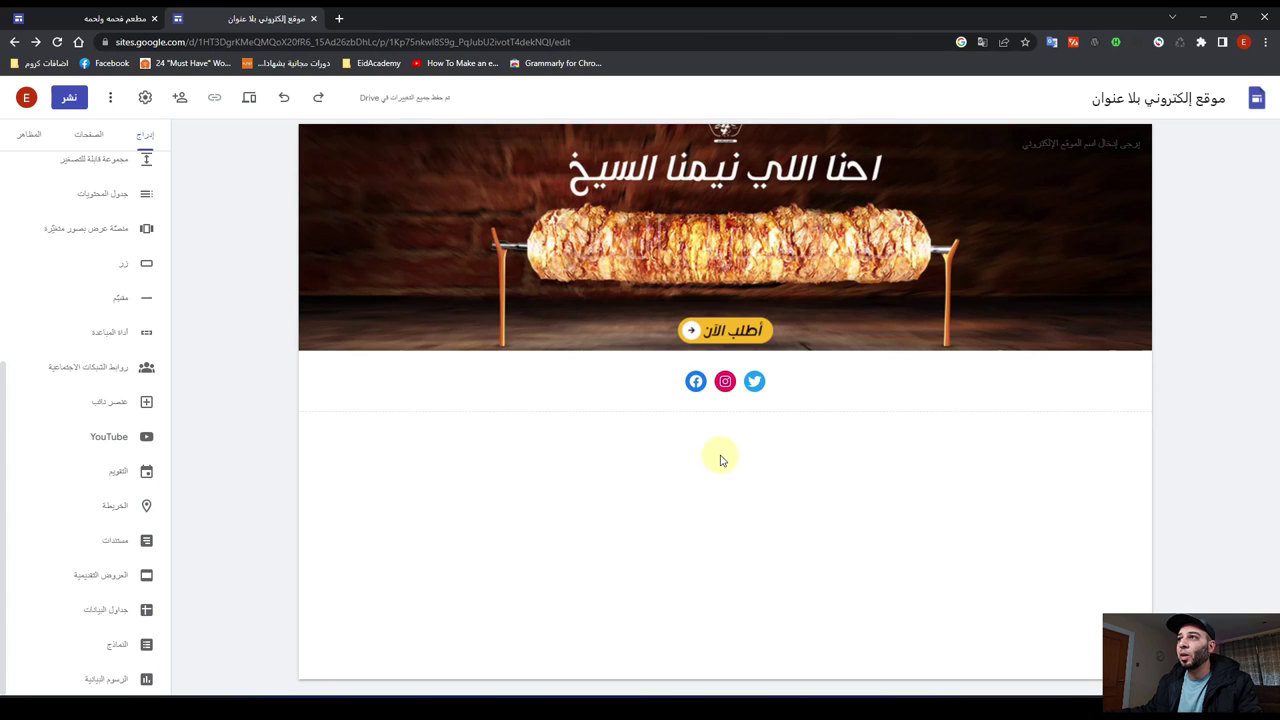
pyautogui.click(97, 18)
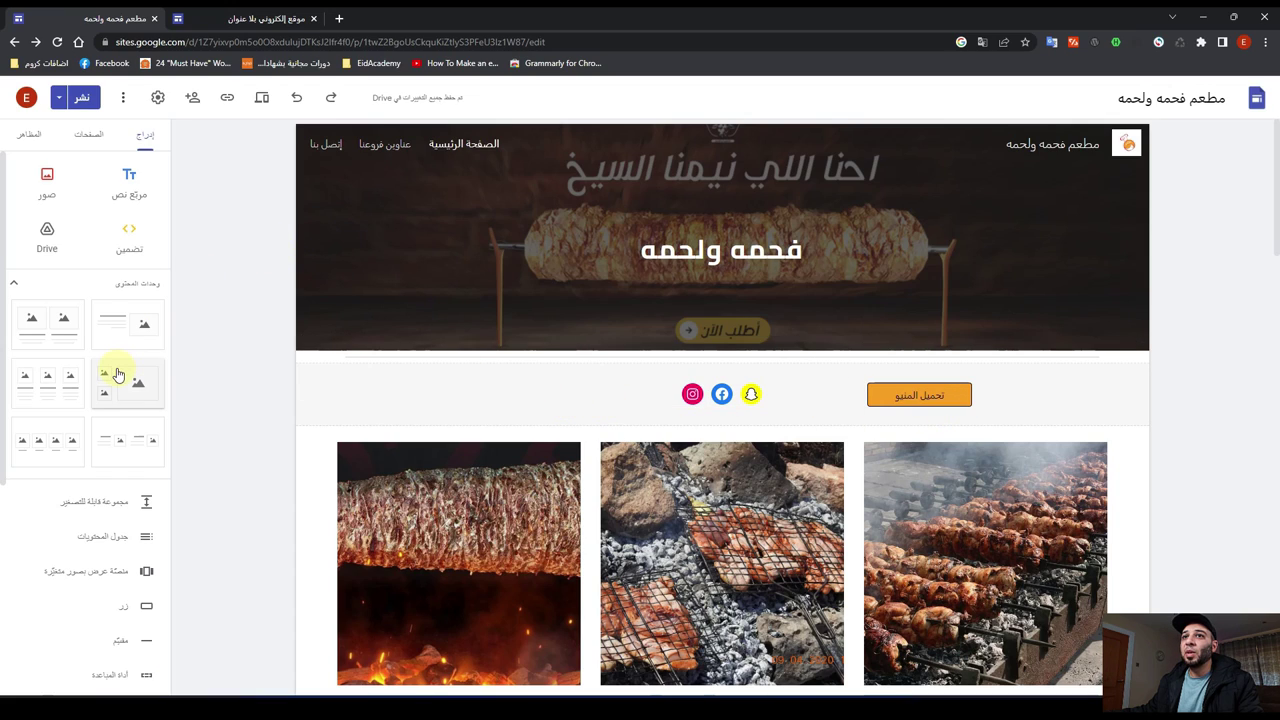
# Step: Insert a button named راسلنا عالواتساب with the link google.com
pyautogui.scroll(-4, 117, 374)
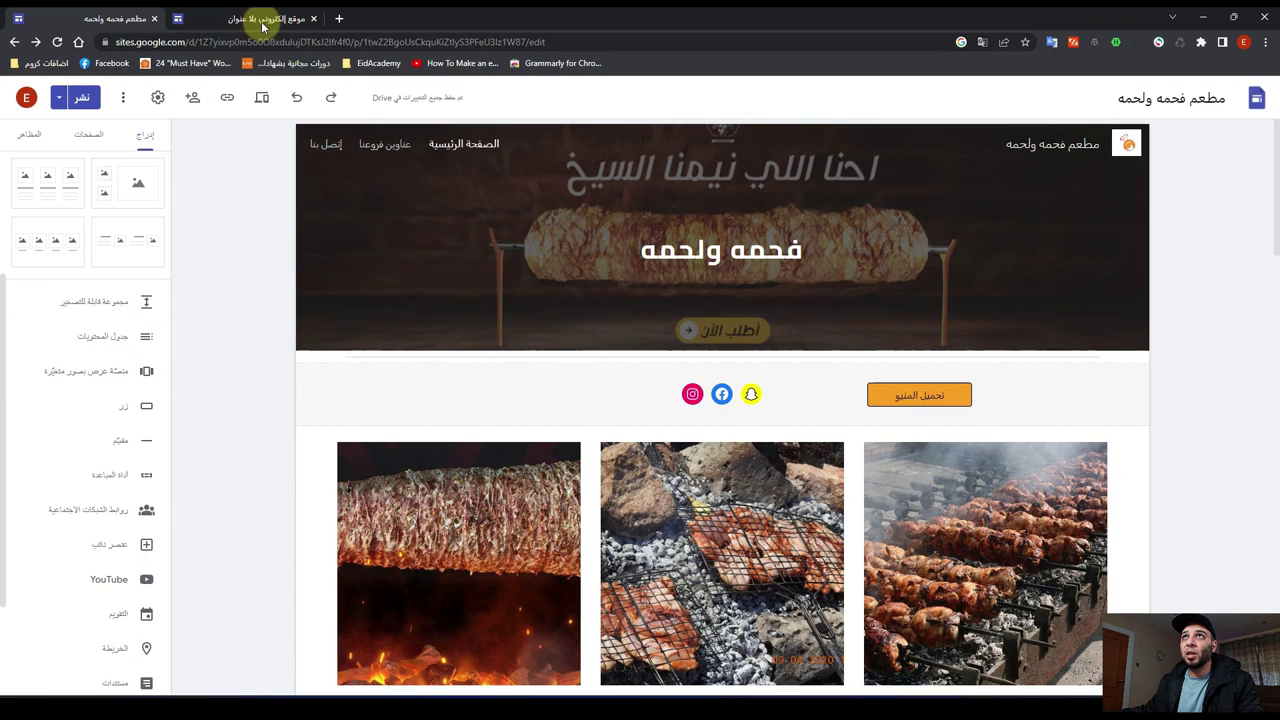
pyautogui.click(262, 22)
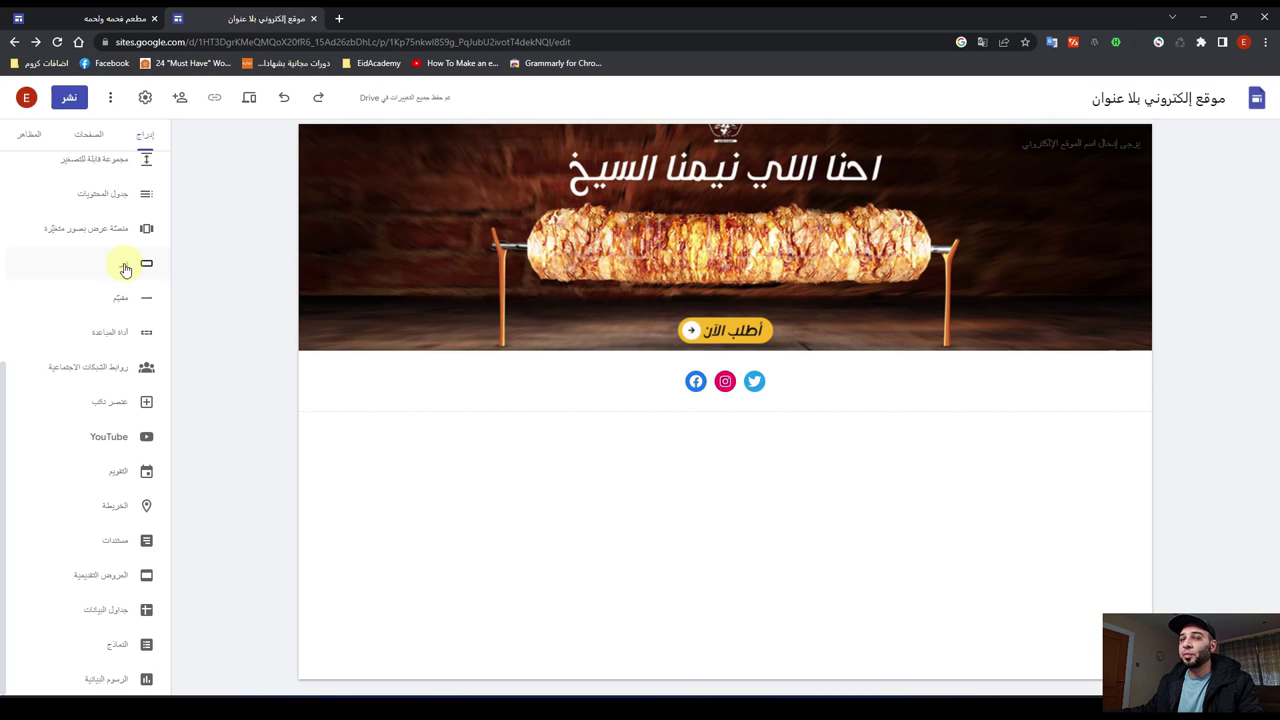
pyautogui.click(125, 269)
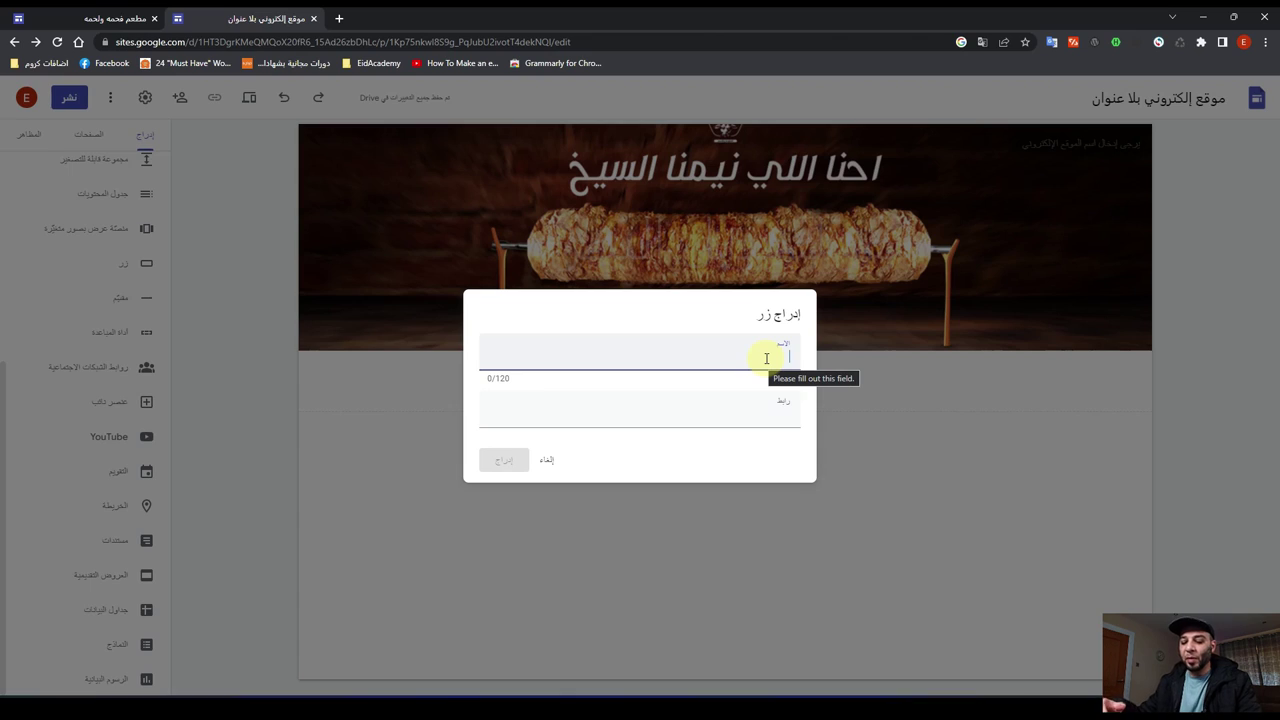
pyautogui.write('Yjwg')
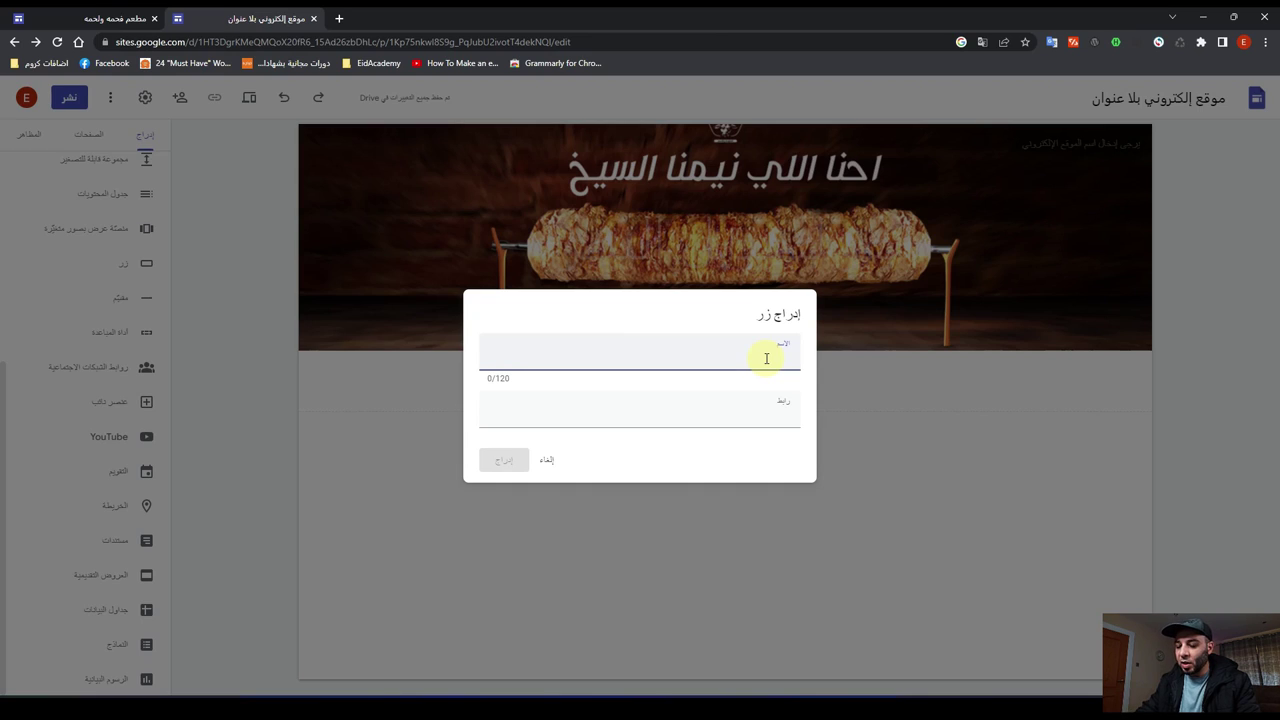
pyautogui.write('hg')
pyautogui.press('BackSpace')
pyautogui.press('BackSpace')
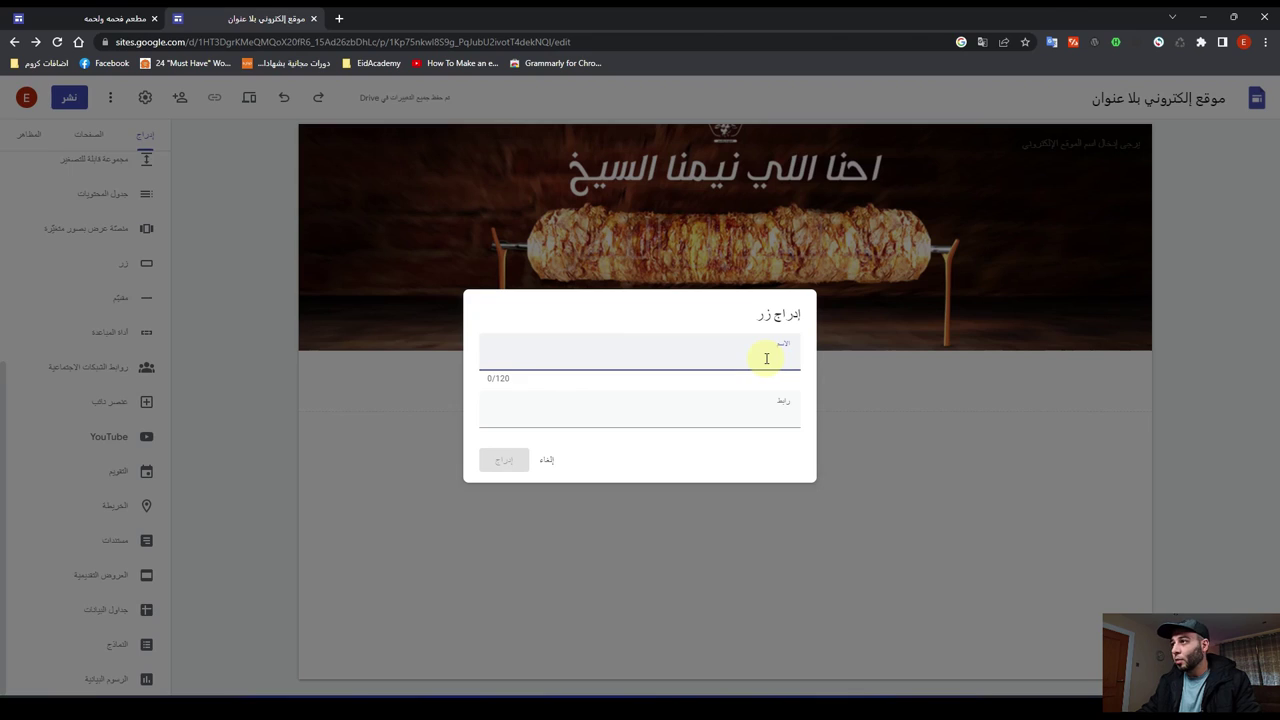
pyautogui.press('super+space')
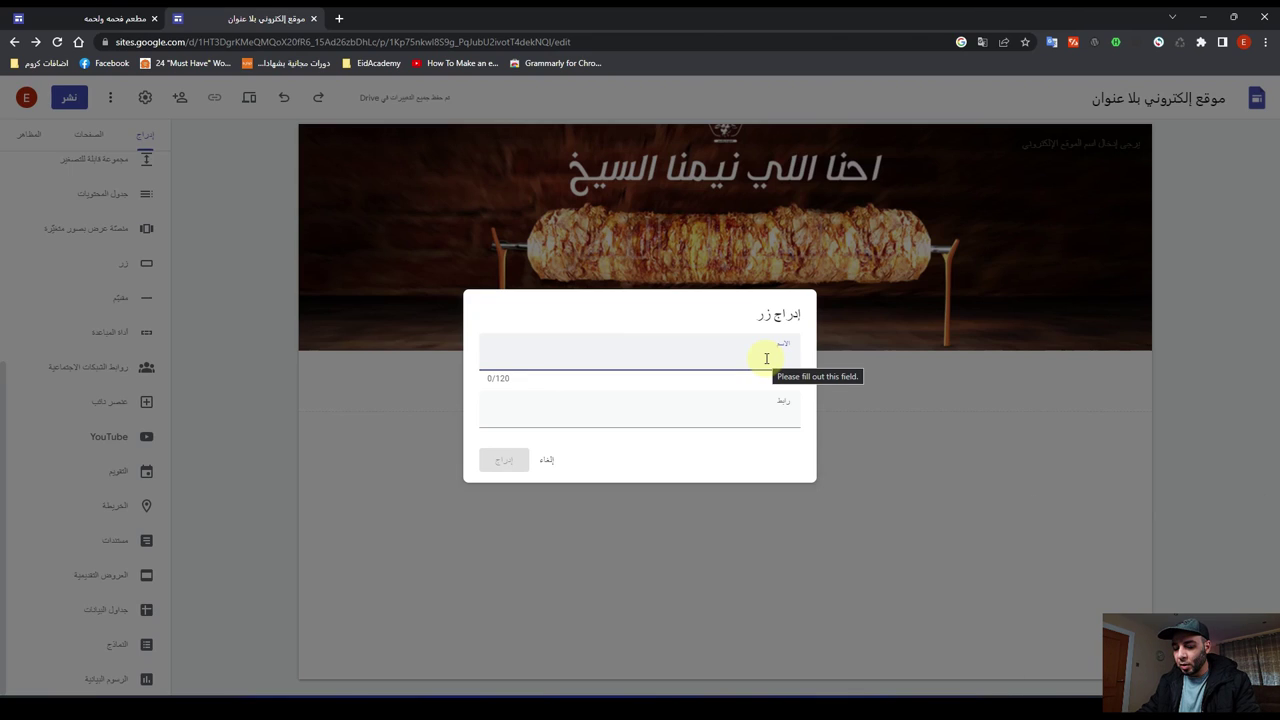
pyautogui.write('ار')
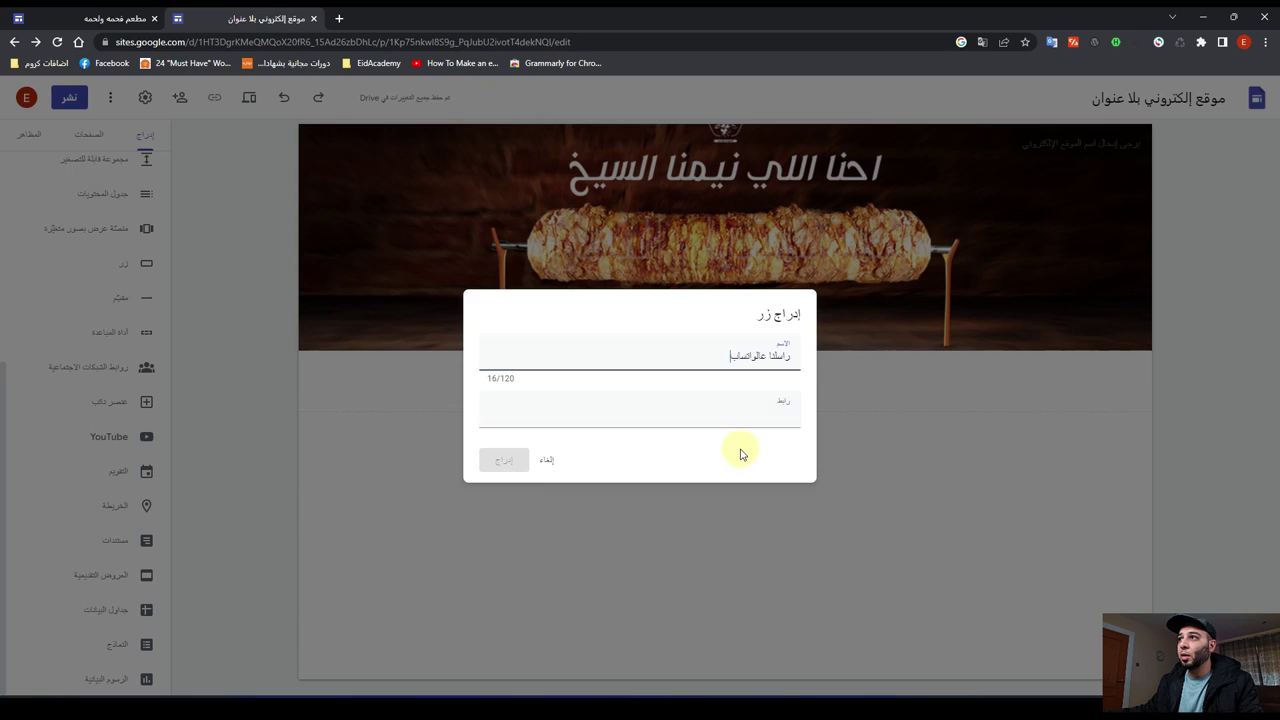
pyautogui.click(753, 416)
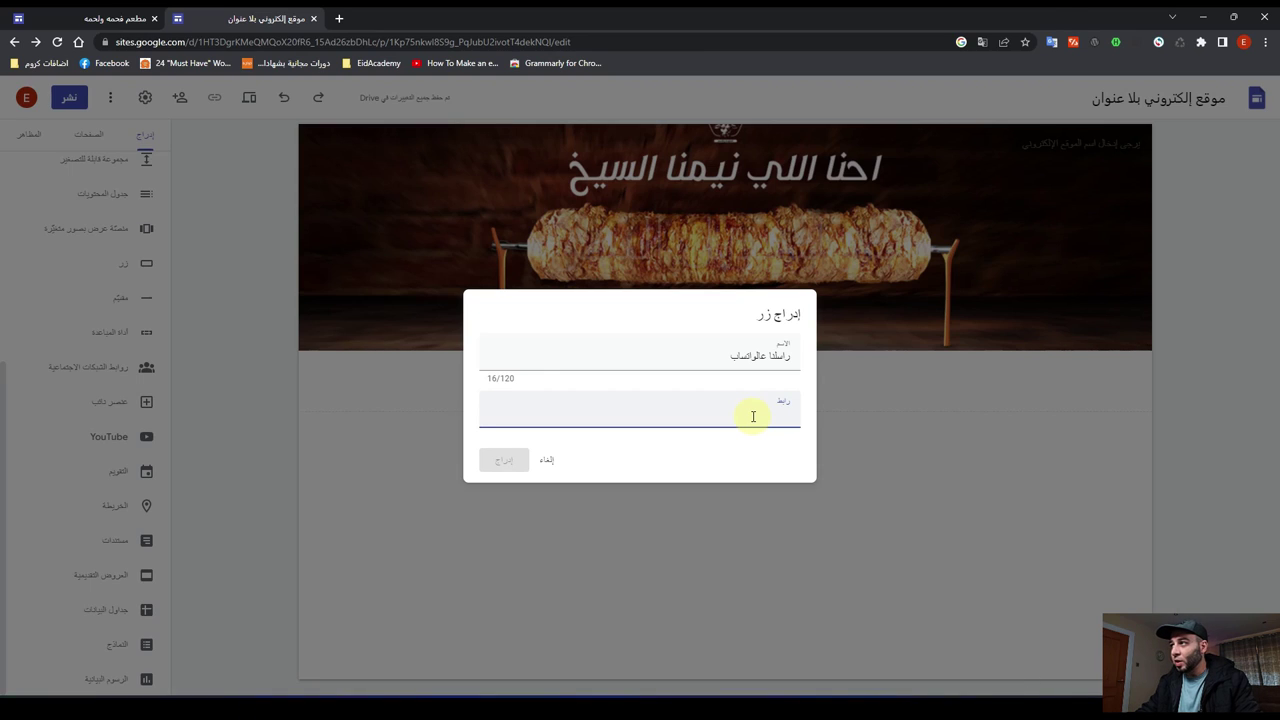
pyautogui.press('super+space')
pyautogui.press('super+space')
pyautogui.press('super+space')
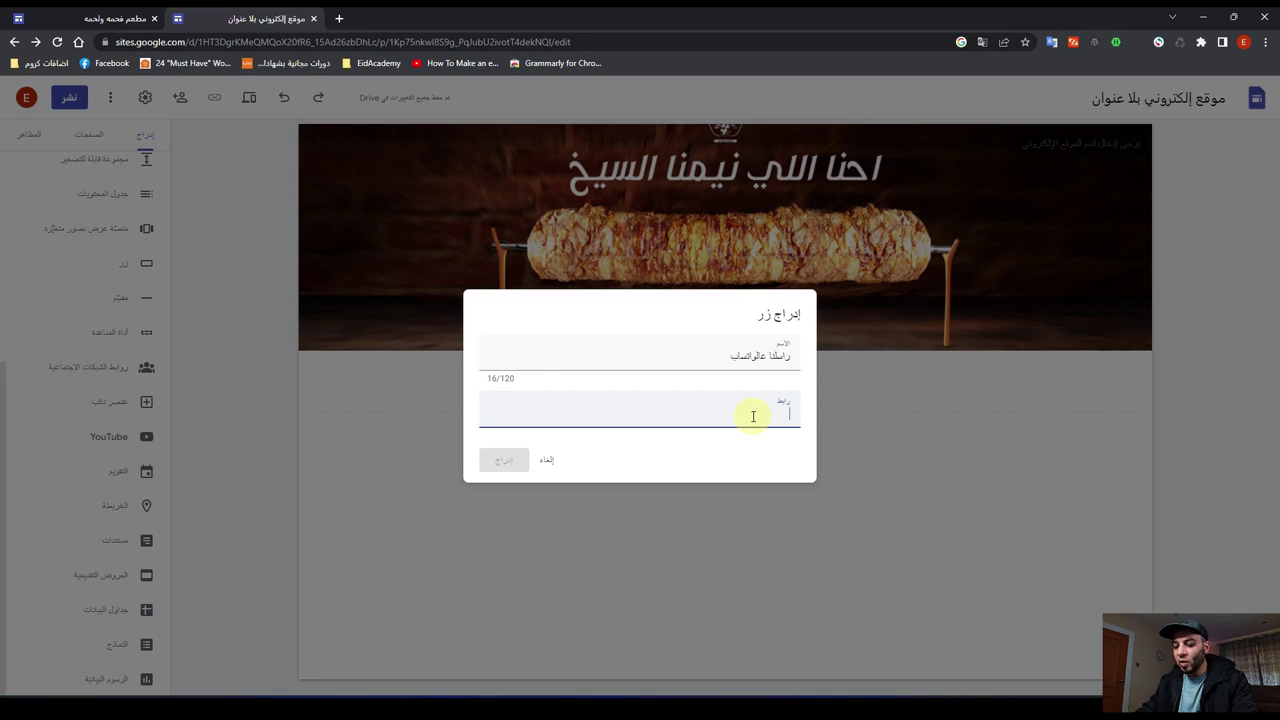
pyautogui.write('gool')
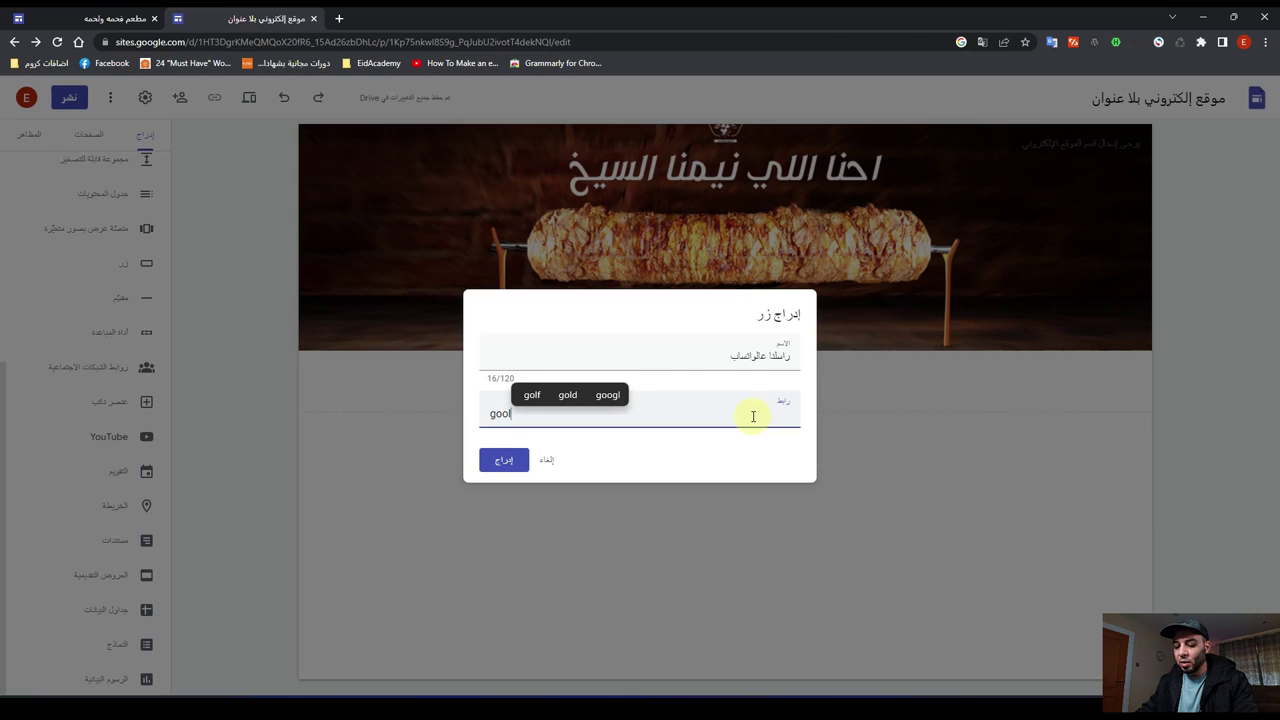
pyautogui.write('e')
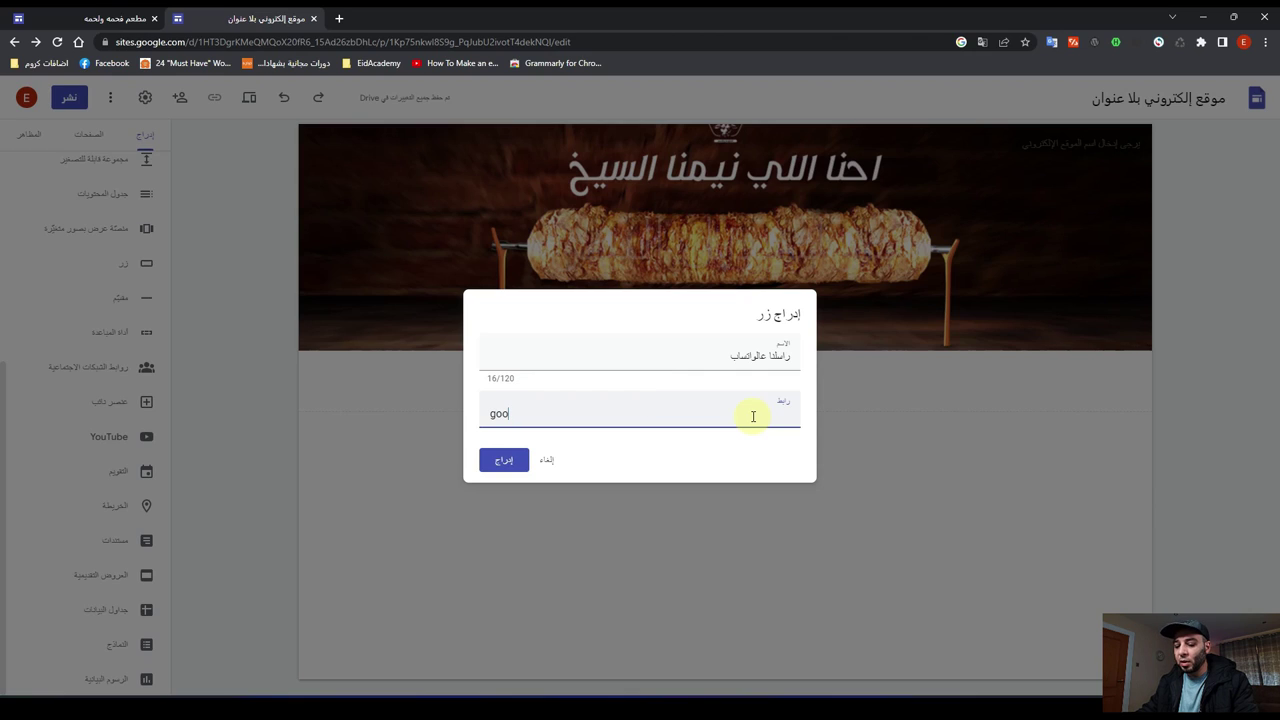
pyautogui.write('le')
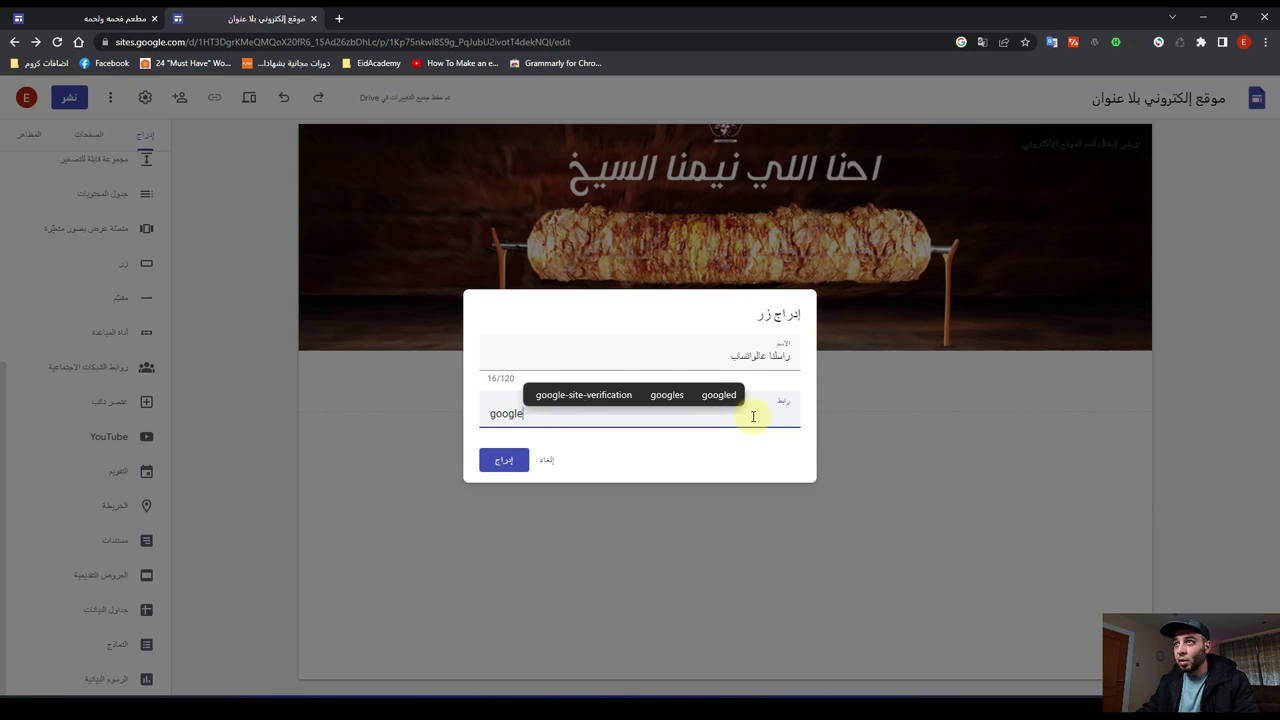
pyautogui.write('.com')
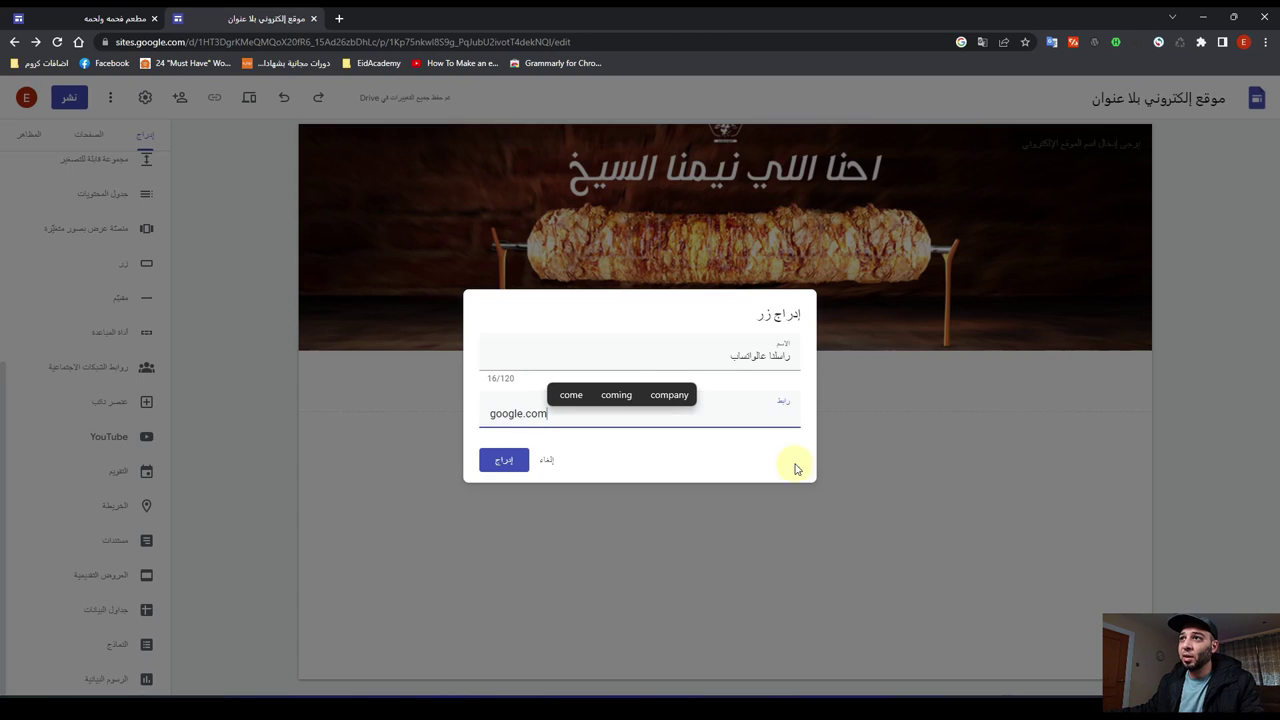
pyautogui.click(503, 460)
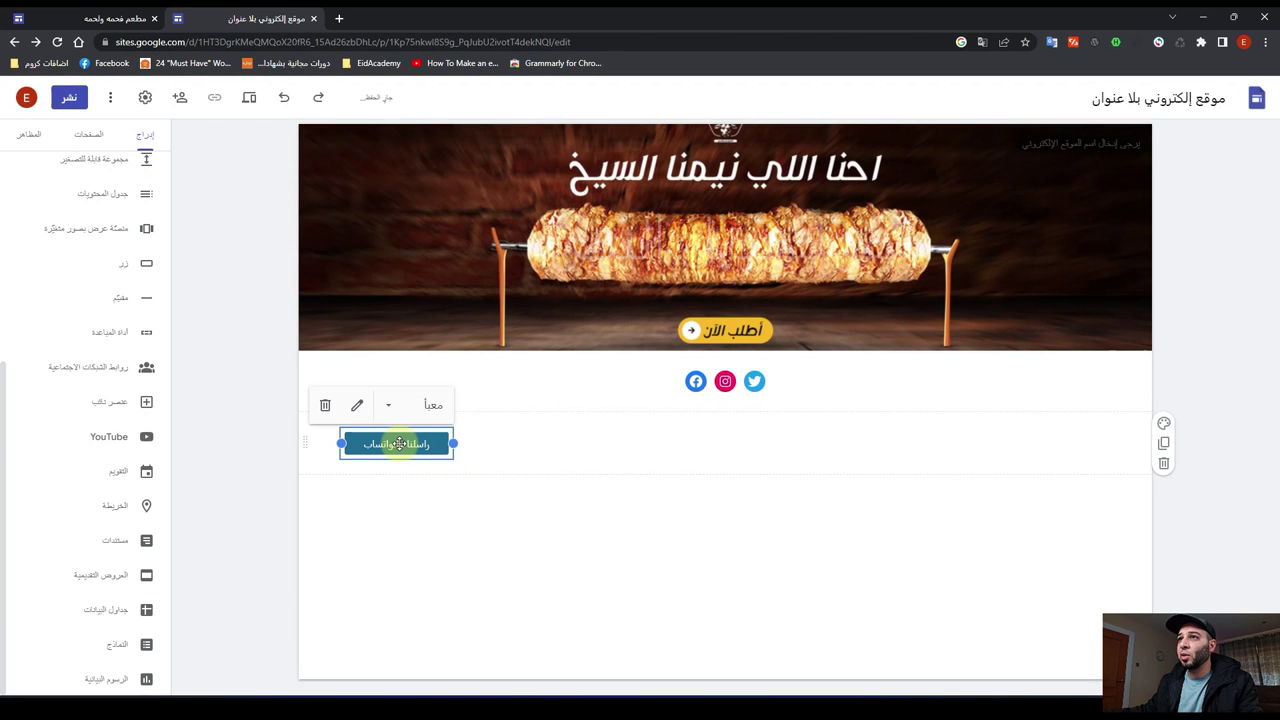
# Step: Drag the WhatsApp button up into the social icons row, to the right of the icons
pyautogui.moveTo(395, 444); pyautogui.dragTo(868, 390)
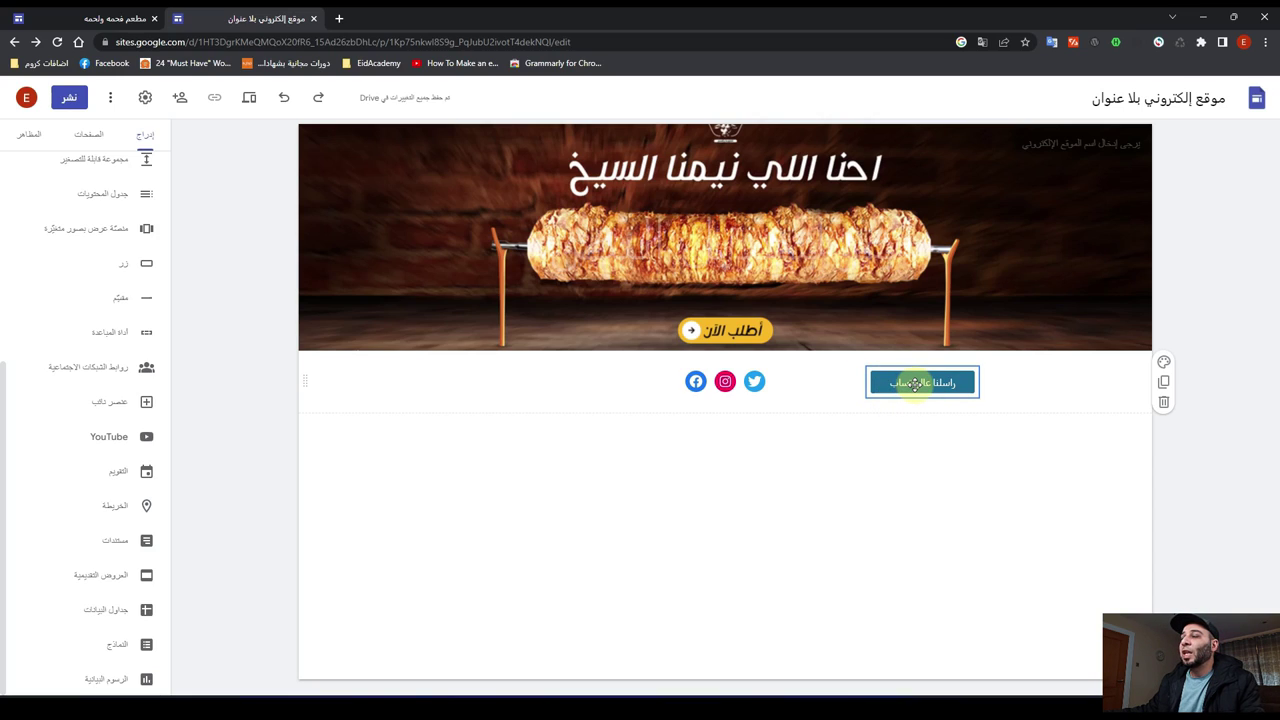
pyautogui.click(915, 383)
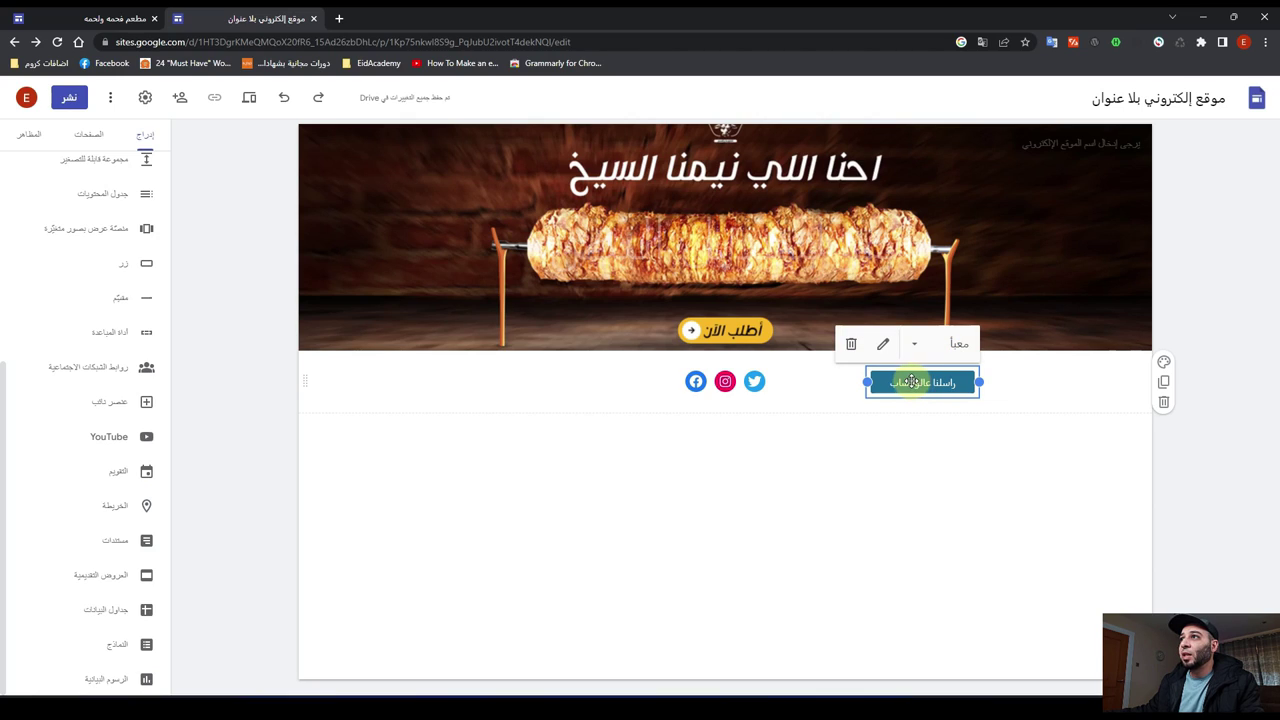
pyautogui.moveTo(915, 383); pyautogui.dragTo(541, 392)
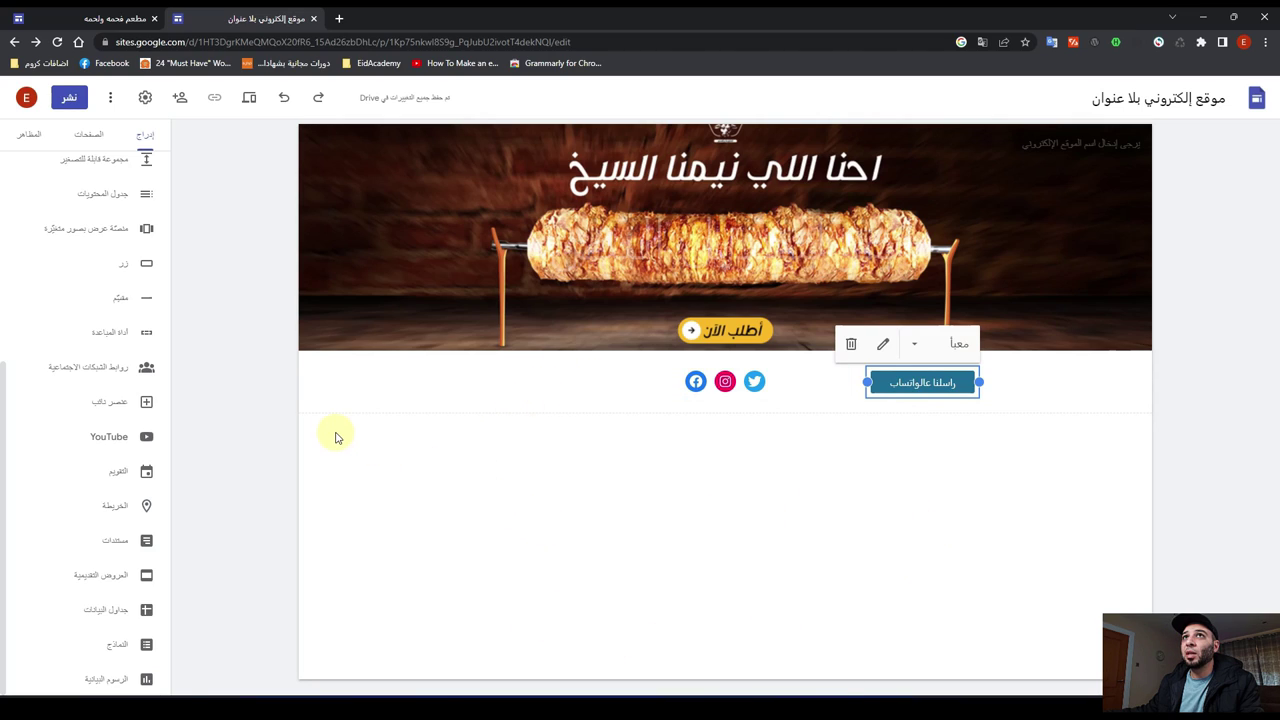
# Step: Try a magenta theme colour and the أرسطو theme, then apply the yellow المستوى theme
pyautogui.click(27, 137)
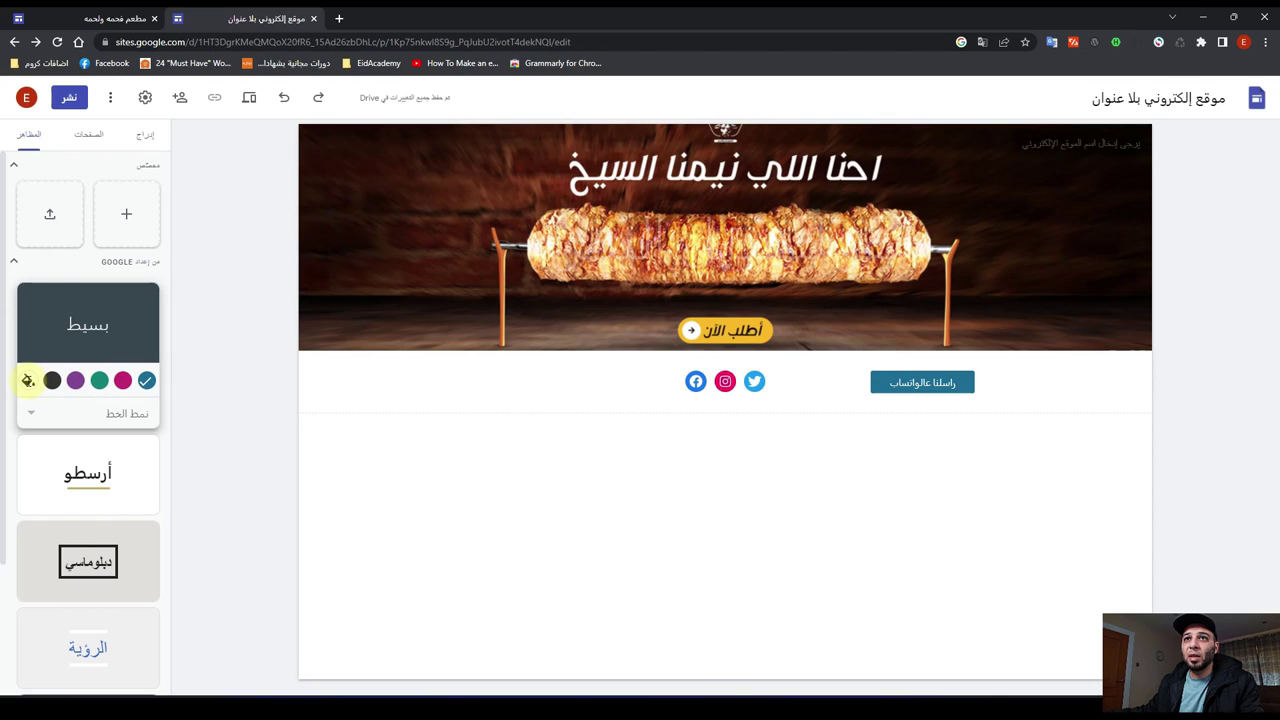
pyautogui.click(28, 380)
pyautogui.moveTo(84, 419)
pyautogui.mouseDown()
pyautogui.moveTo(47, 417)
pyautogui.moveTo(58, 433)
pyautogui.moveTo(77, 420)
pyautogui.mouseUp()
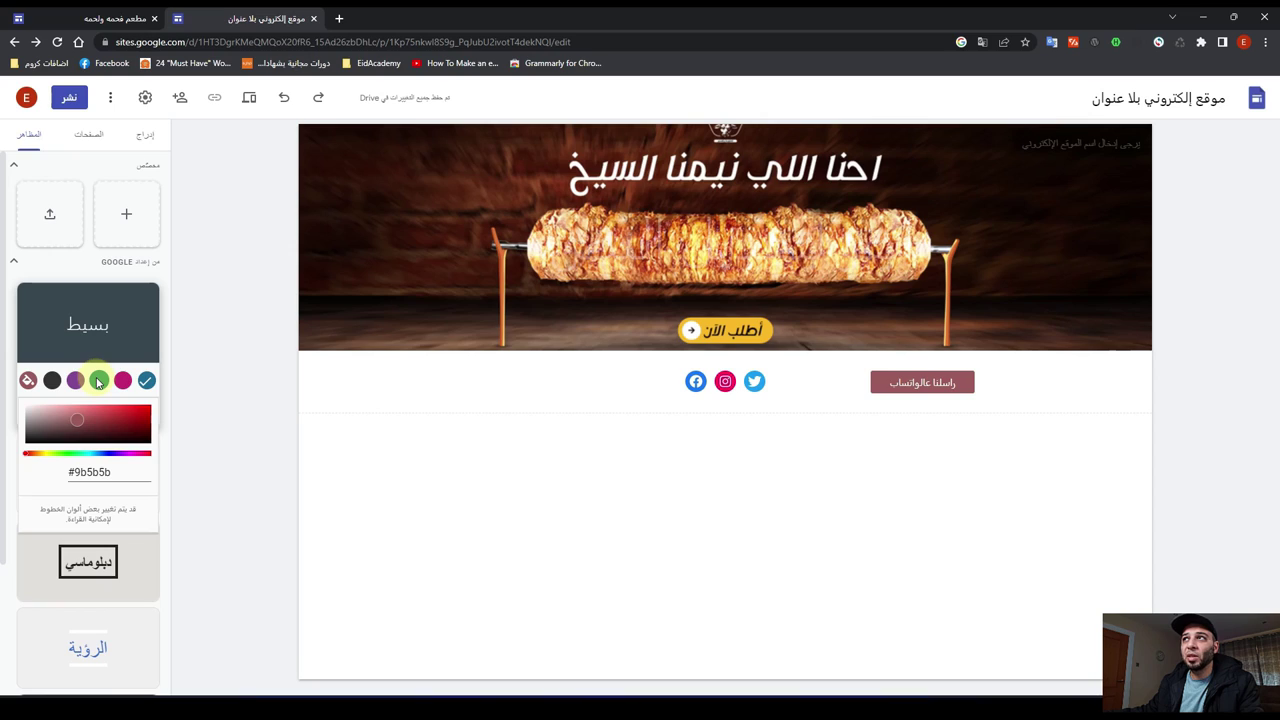
pyautogui.click(121, 381)
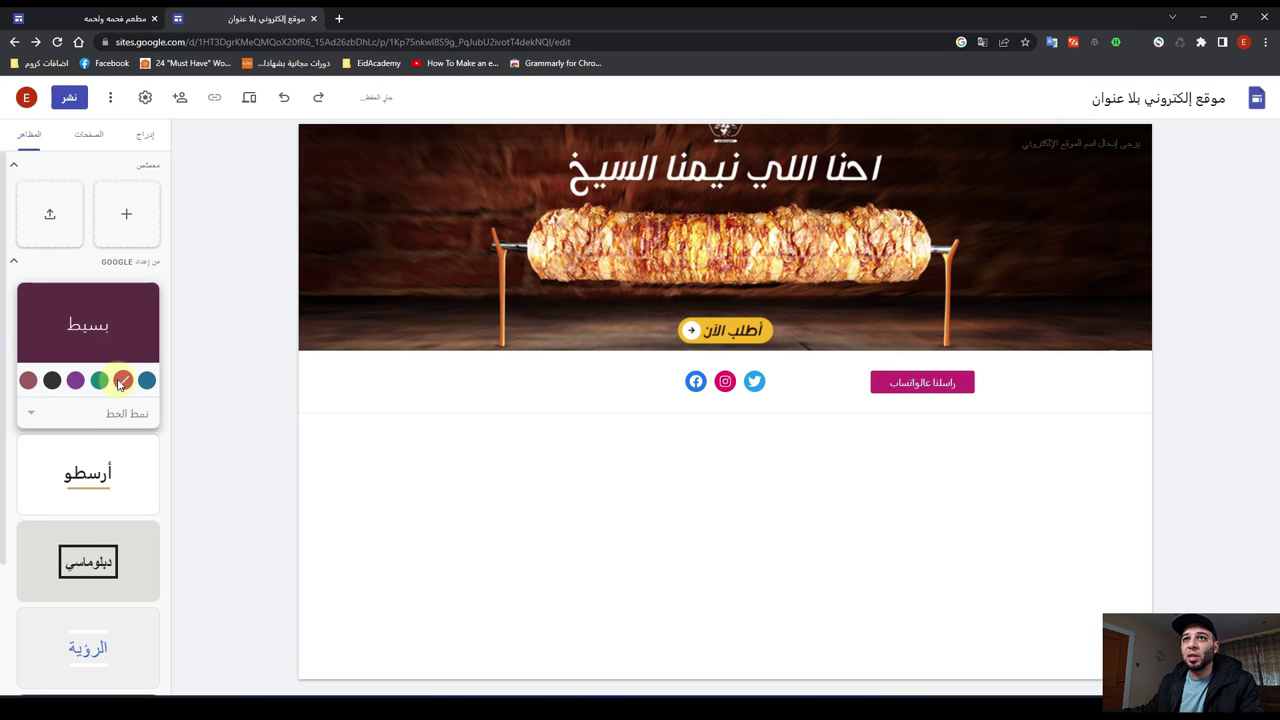
pyautogui.click(100, 471)
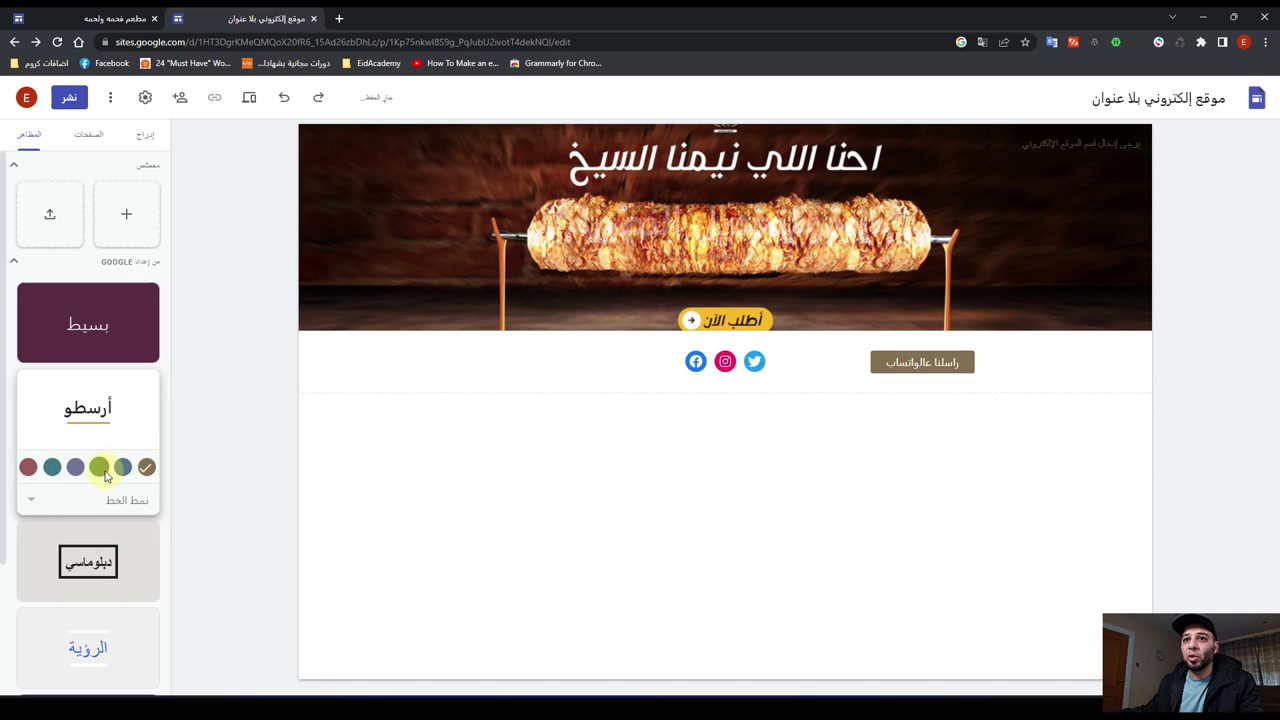
pyautogui.scroll(-2, 108, 476)
pyautogui.click(109, 557)
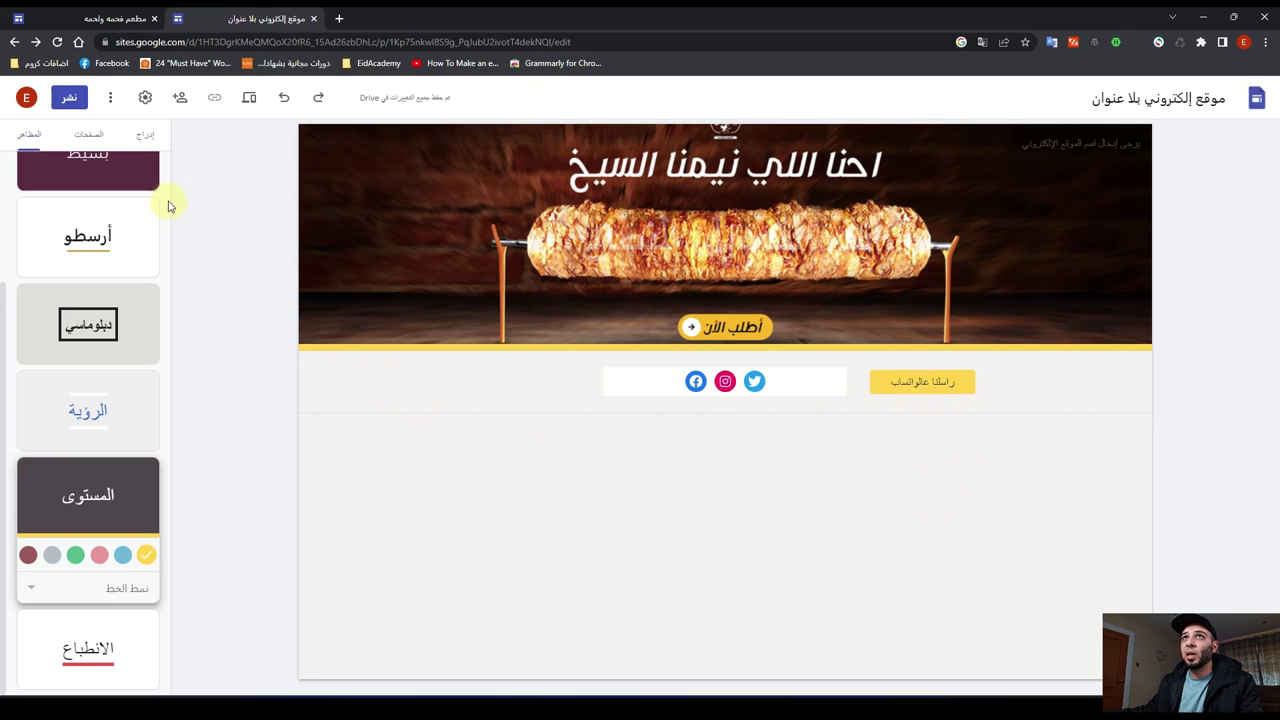
pyautogui.click(147, 136)
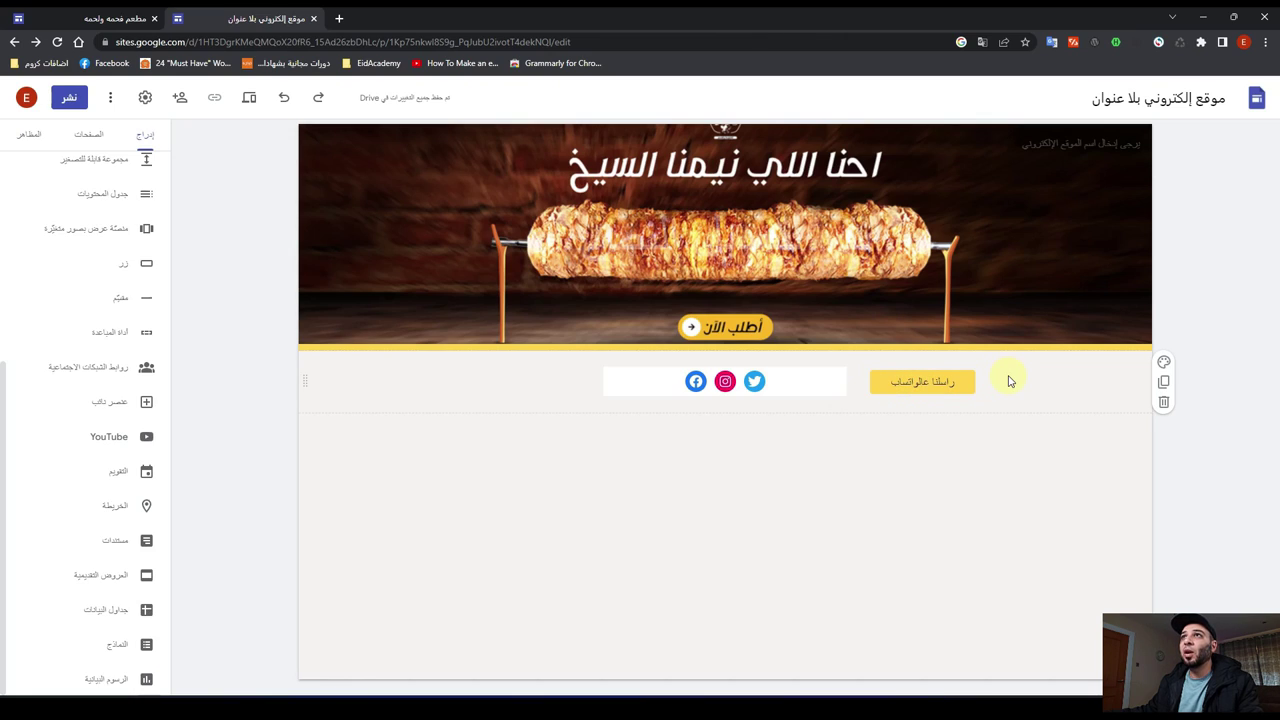
# Step: Insert a button named اتجاهات الخرائط with the link google.com
pyautogui.click(122, 264)
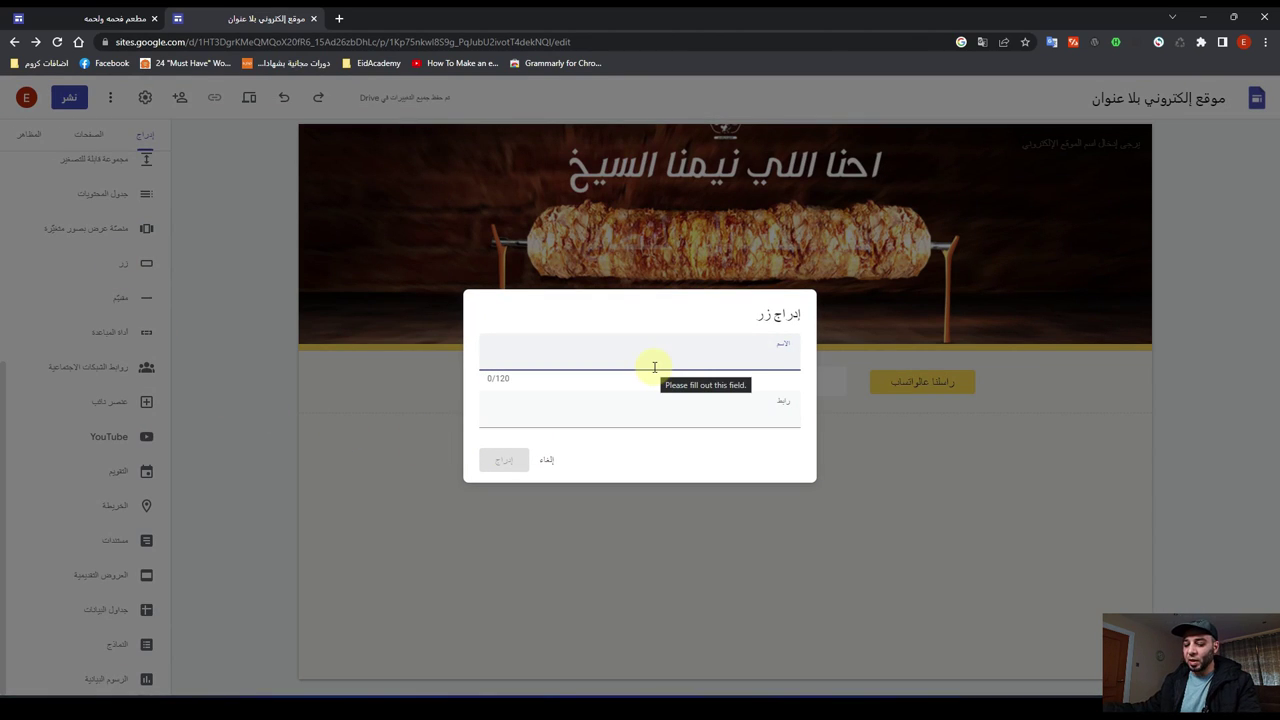
pyautogui.write('hj')
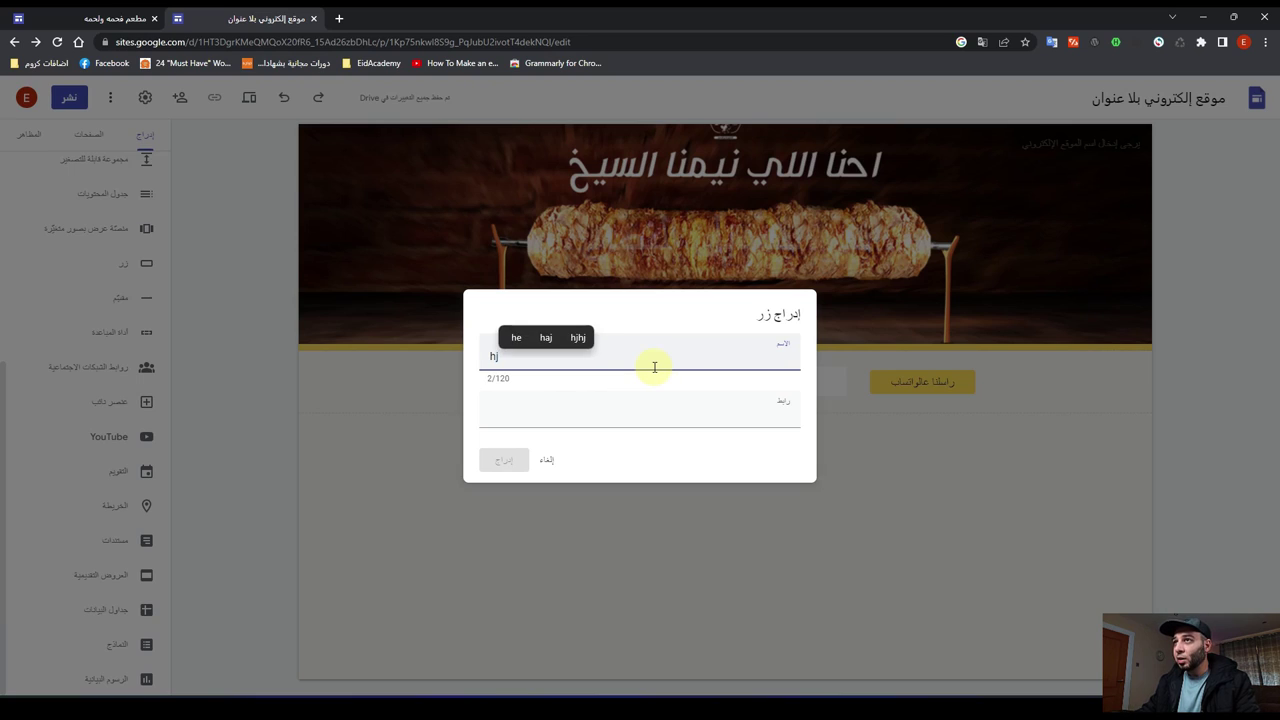
pyautogui.press('super+space')
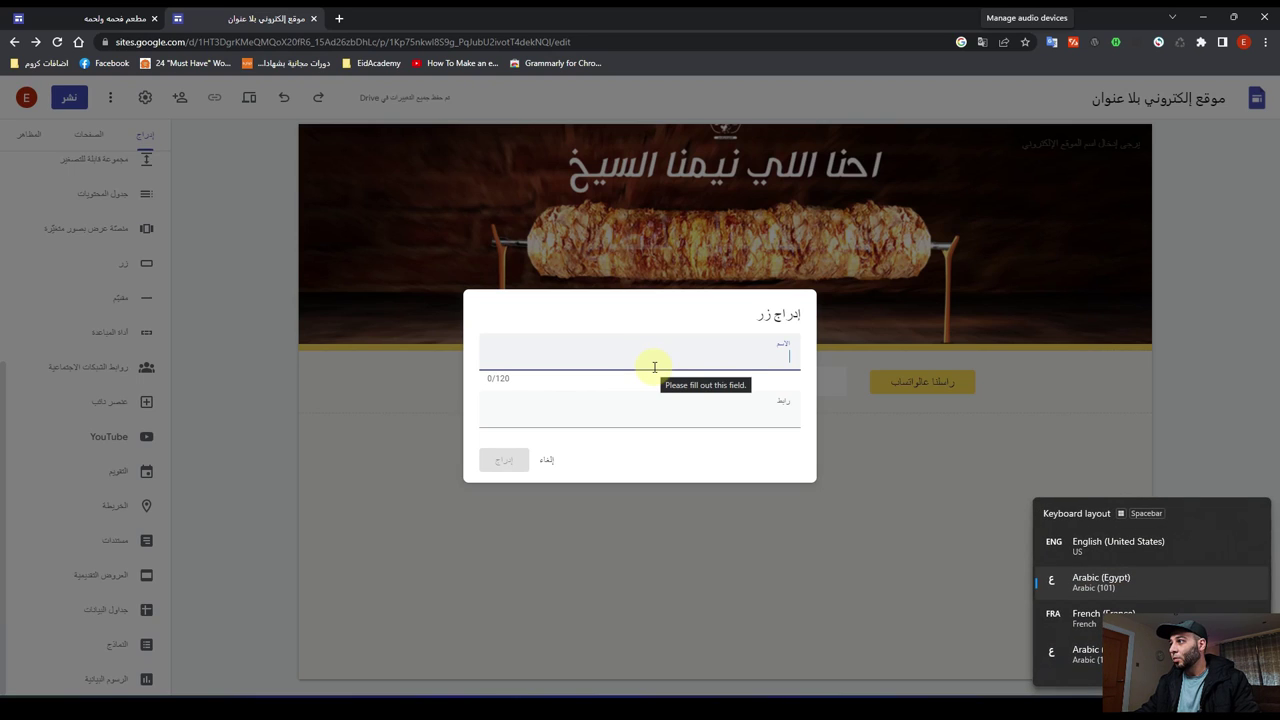
pyautogui.write('اتجاهات الخرائط')
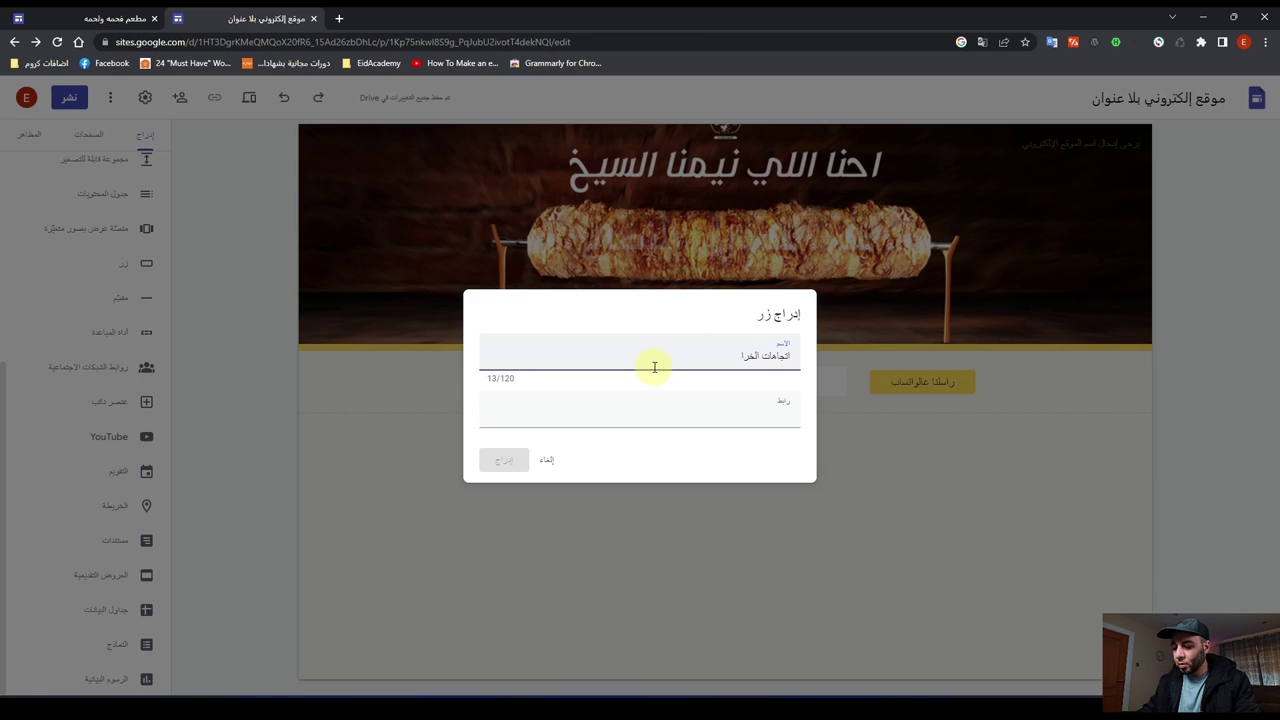
pyautogui.click(695, 422)
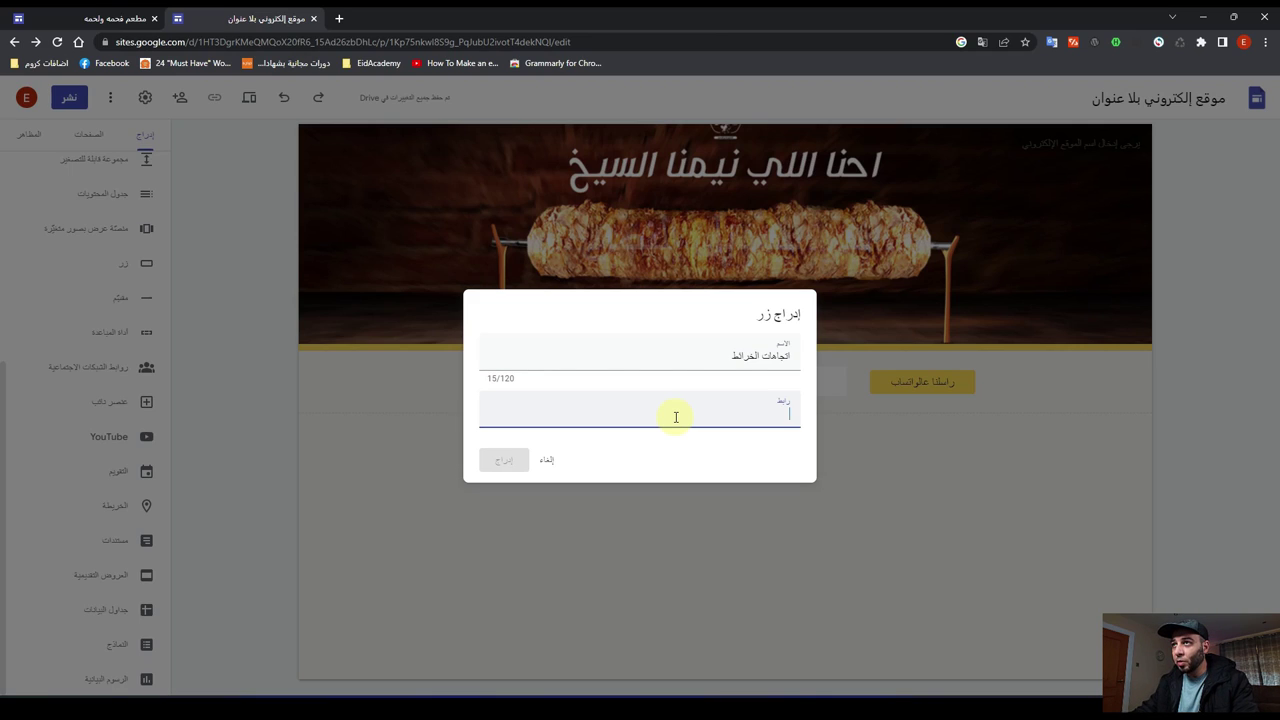
pyautogui.press('super+space')
pyautogui.press('super+space')
pyautogui.press('super+space')
pyautogui.press('super+space')
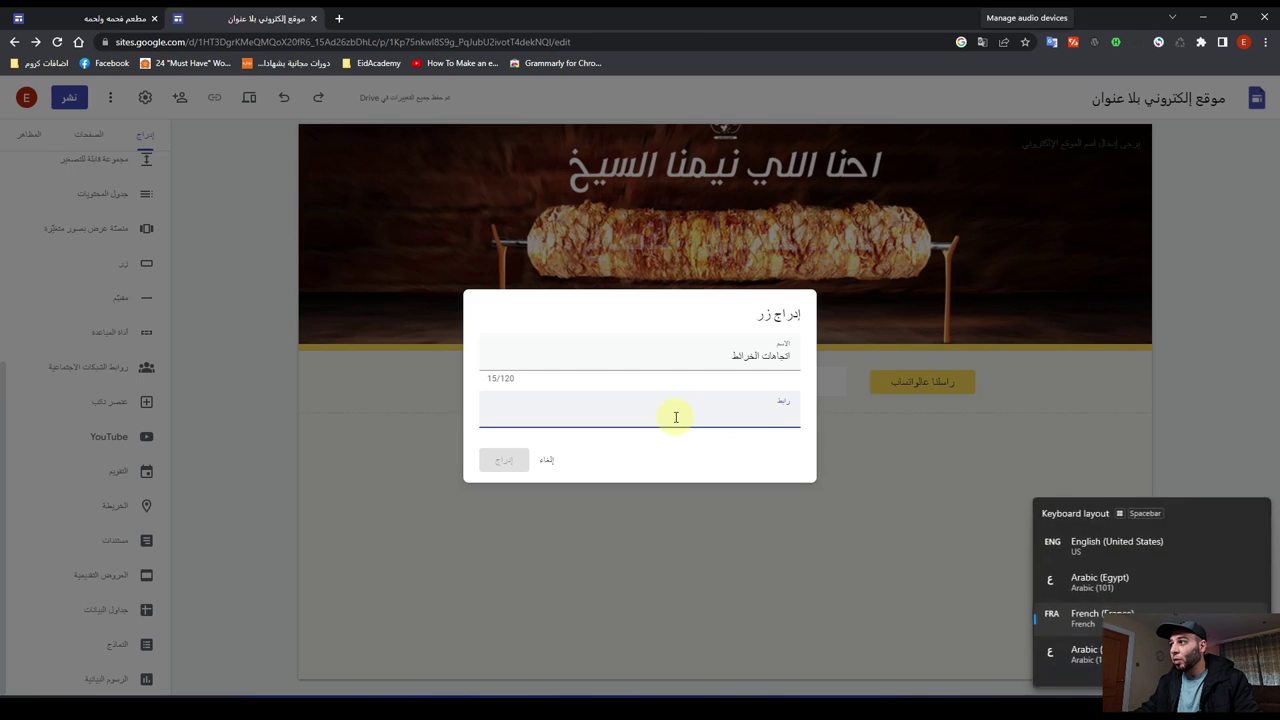
pyautogui.write('g')
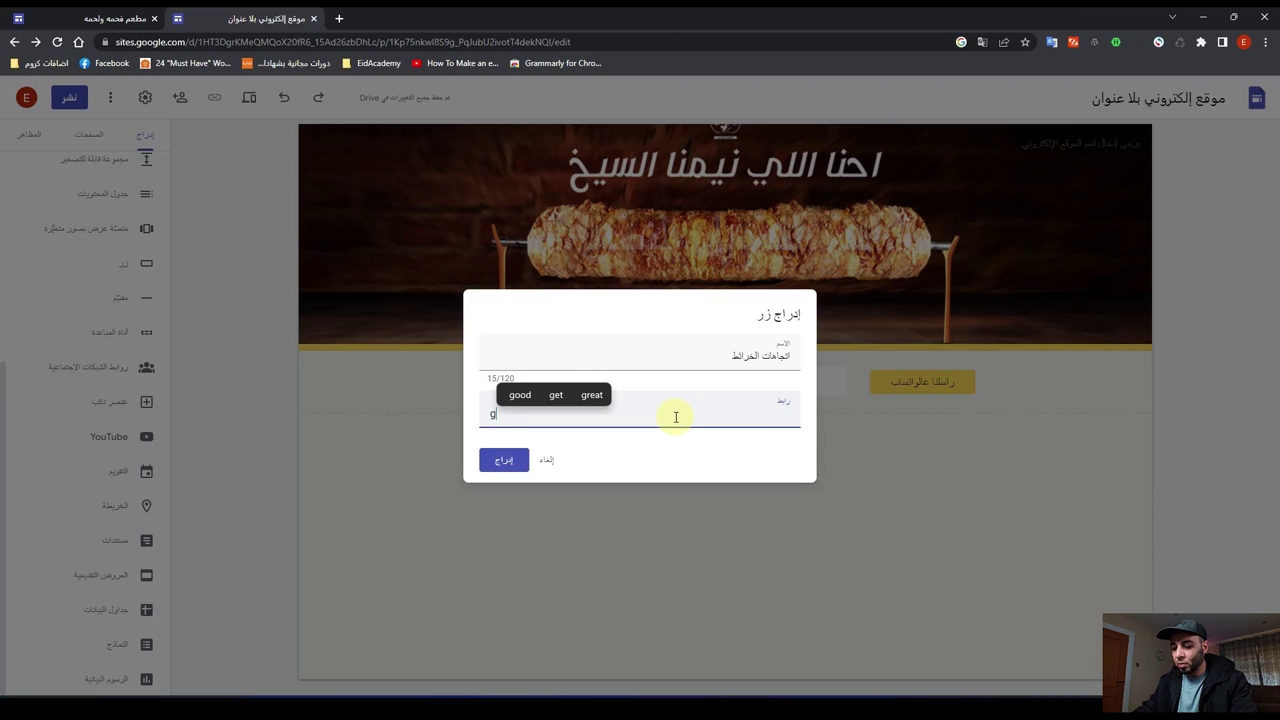
pyautogui.write('oogle')
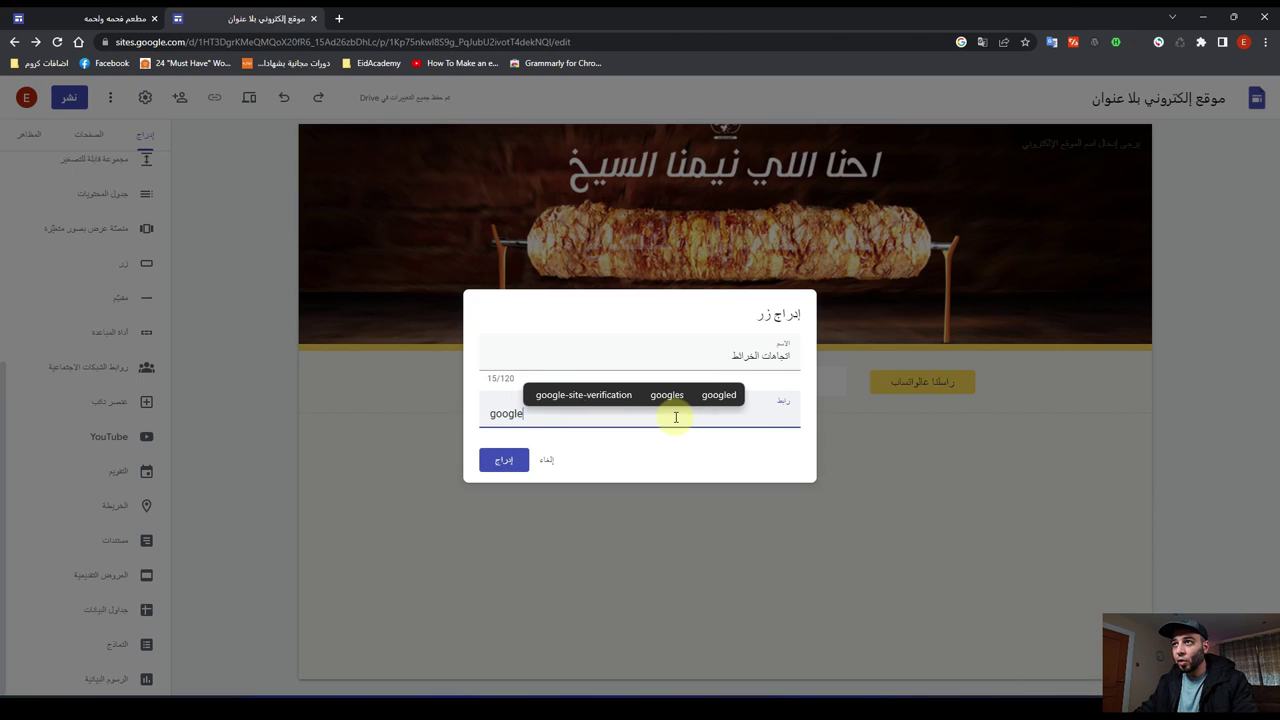
pyautogui.write('.com')
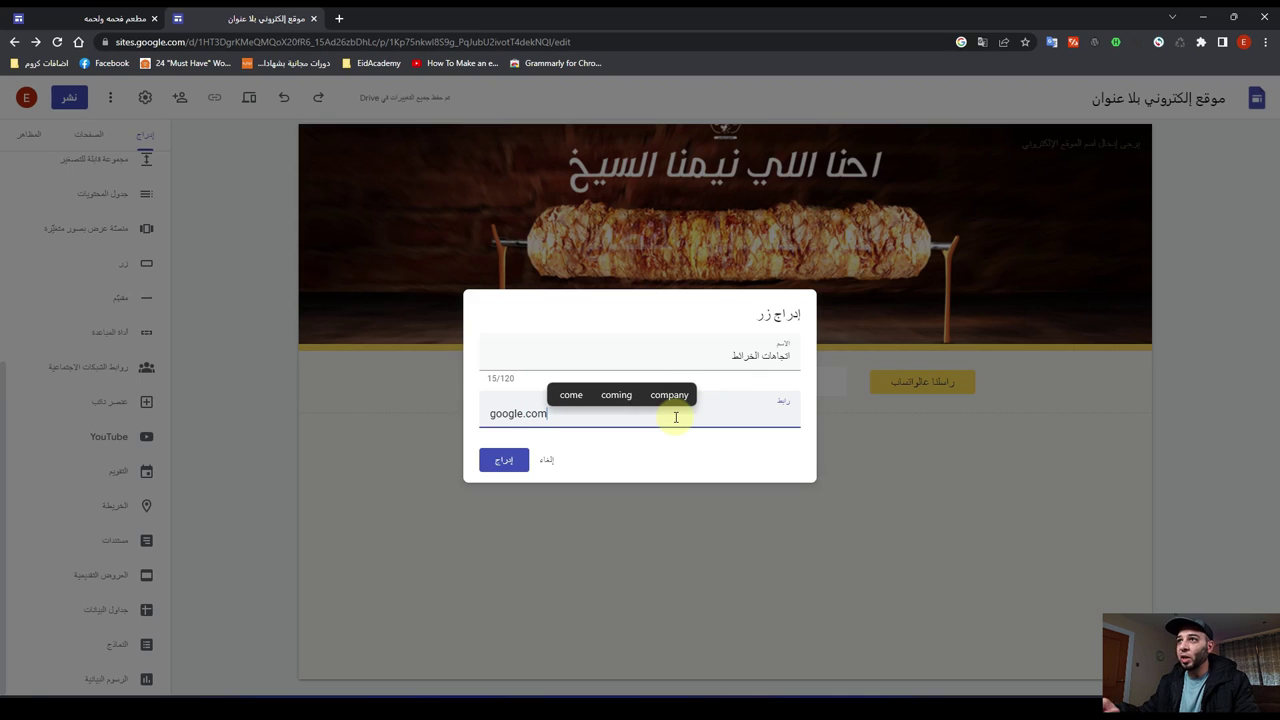
pyautogui.click(505, 462)
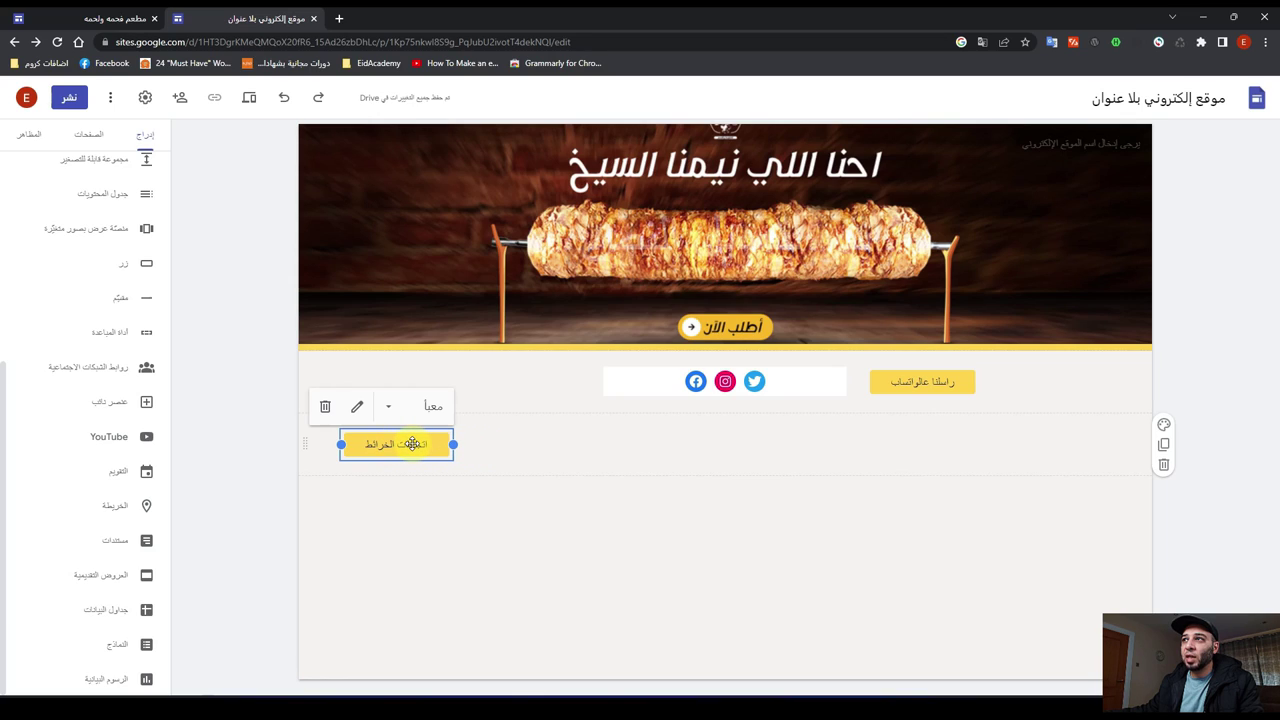
# Step: Place the اتجاهات الخرائط button in the top row between the social icons and WhatsApp button
pyautogui.moveTo(412, 444); pyautogui.dragTo(540, 386)
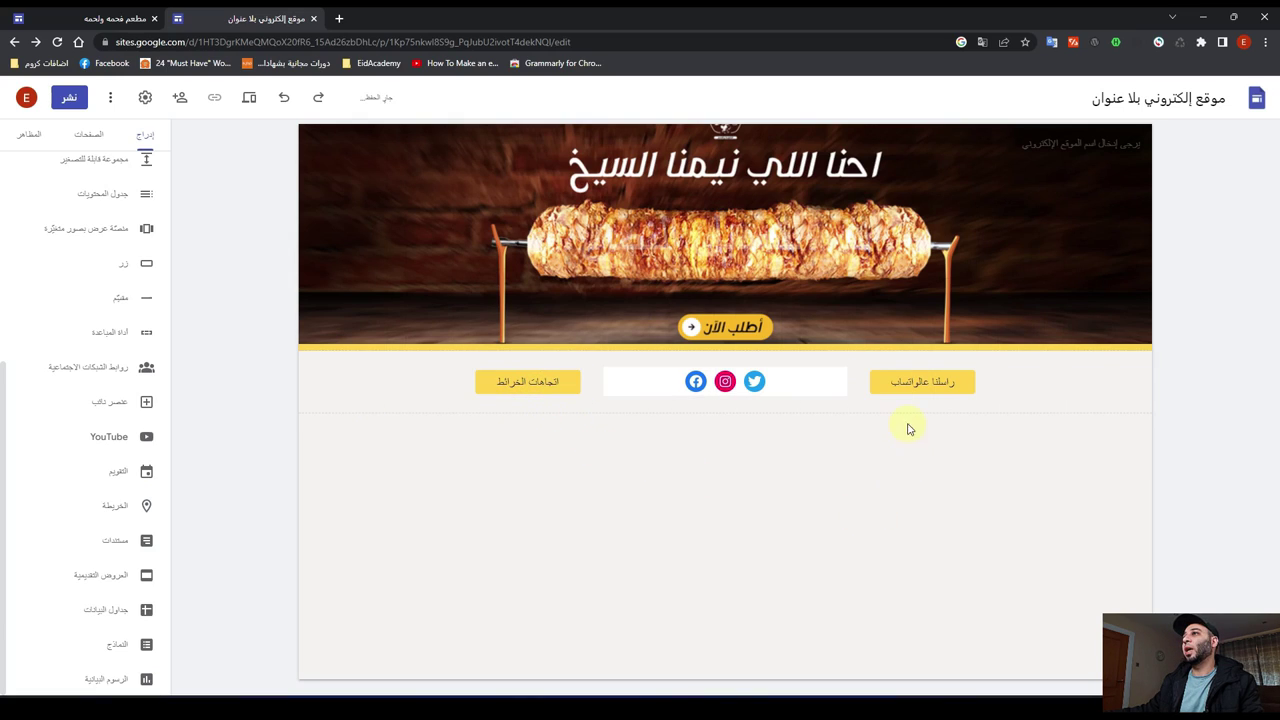
pyautogui.click(918, 384)
pyautogui.click(757, 383)
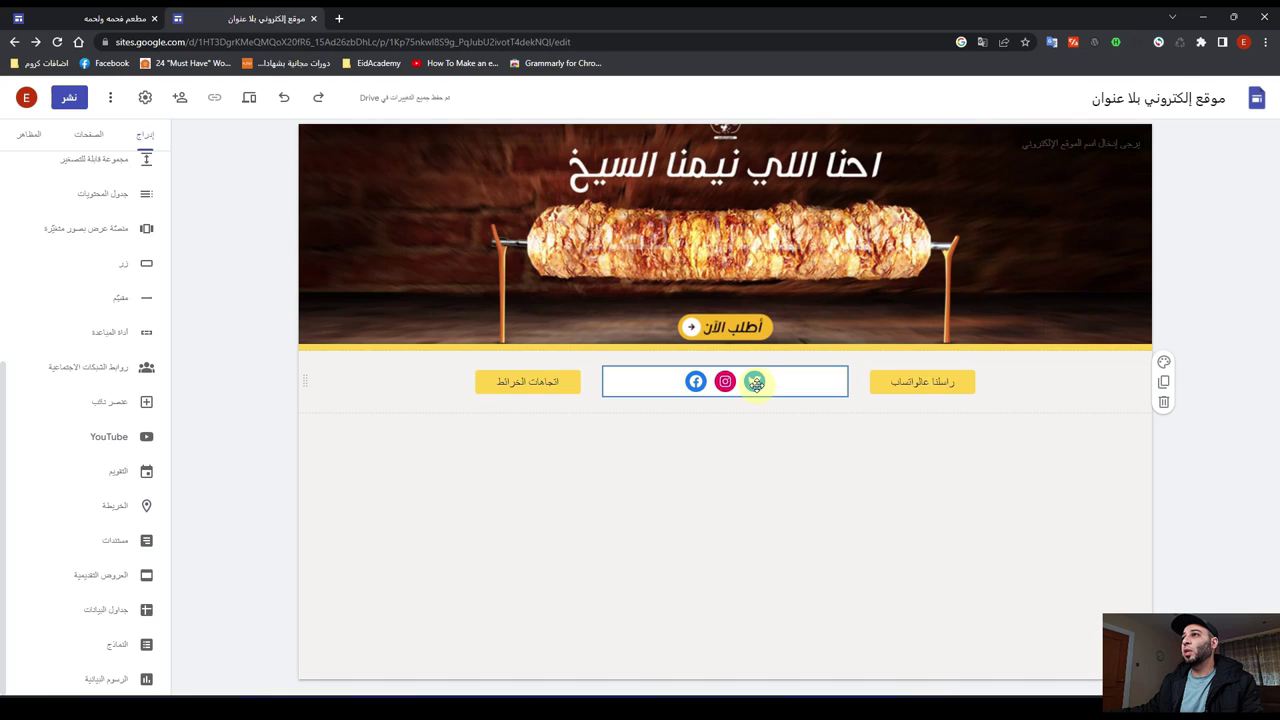
pyautogui.click(550, 382)
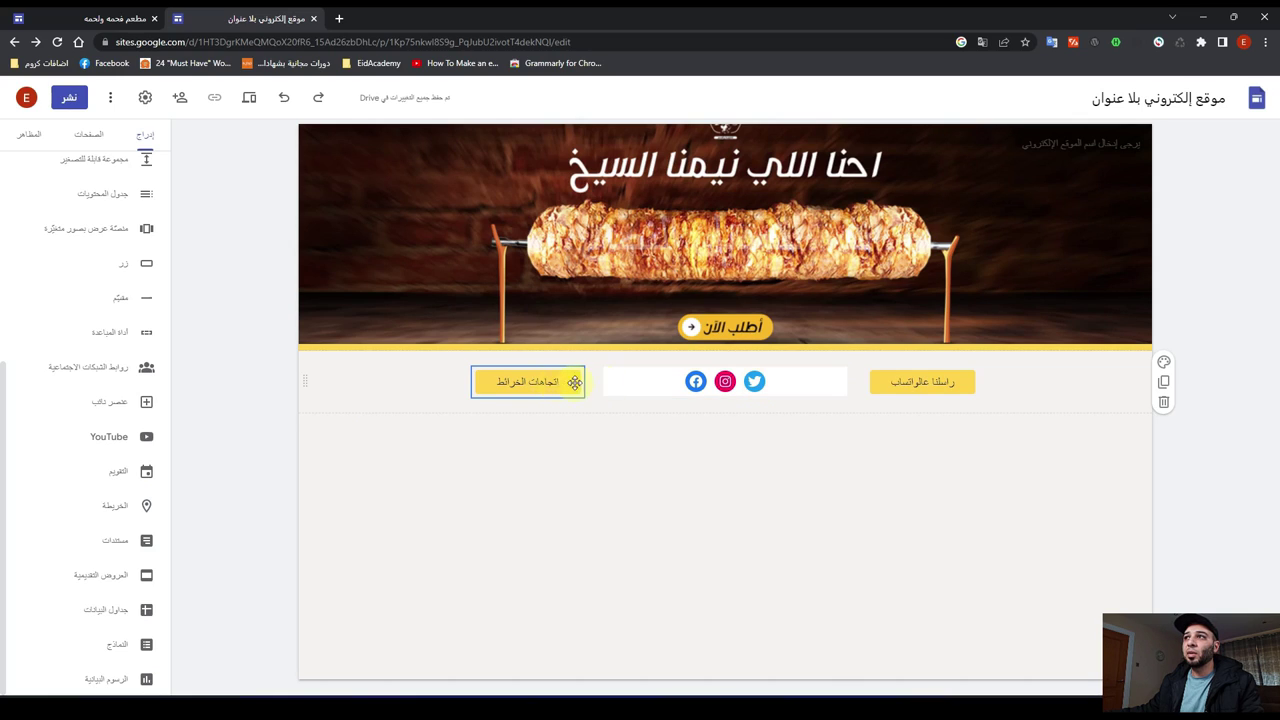
pyautogui.click(888, 382)
pyautogui.click(646, 380)
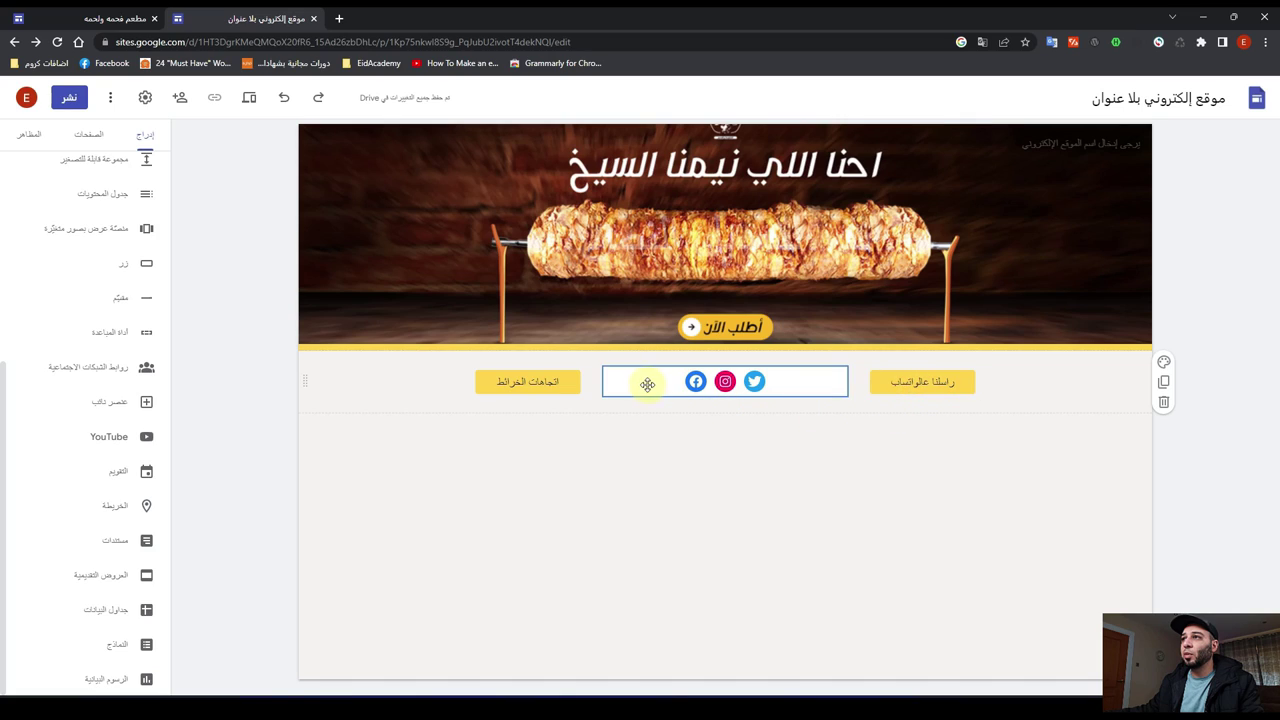
pyautogui.click(533, 390)
pyautogui.moveTo(528, 386); pyautogui.dragTo(854, 386)
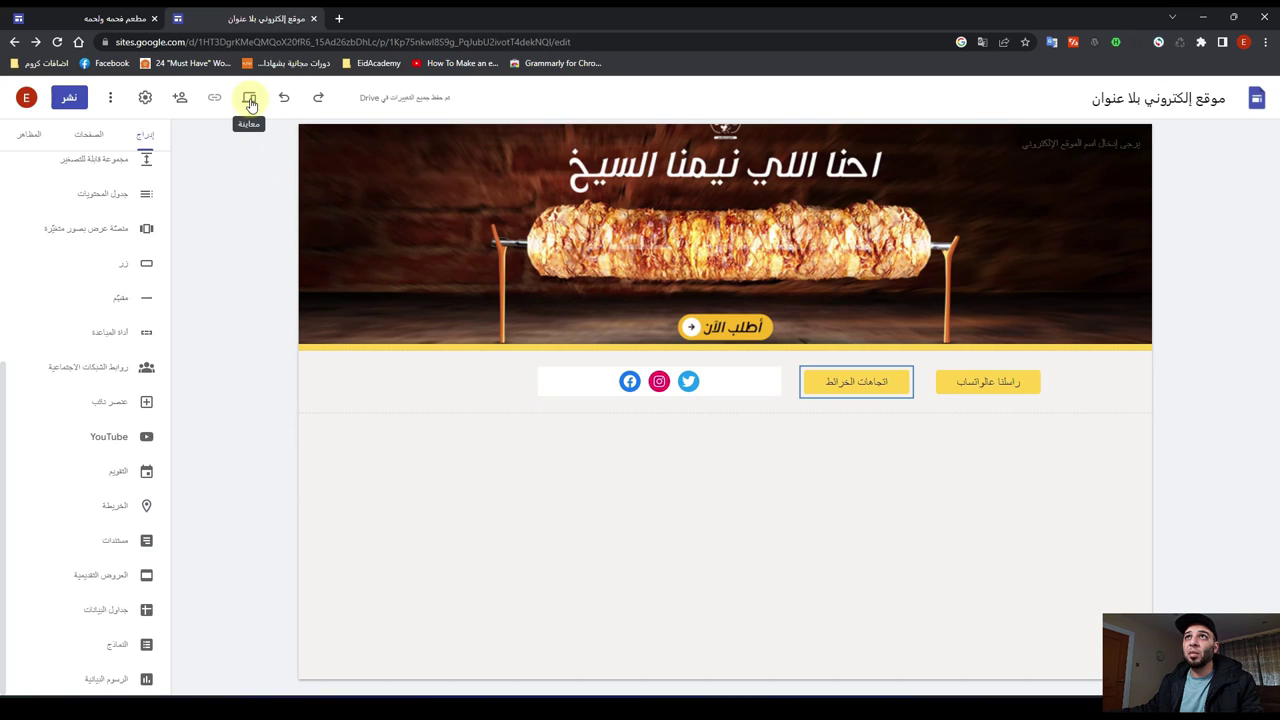
# Step: Check the phone preview, move the social icons right of both buttons, and preview again
pyautogui.click(250, 103)
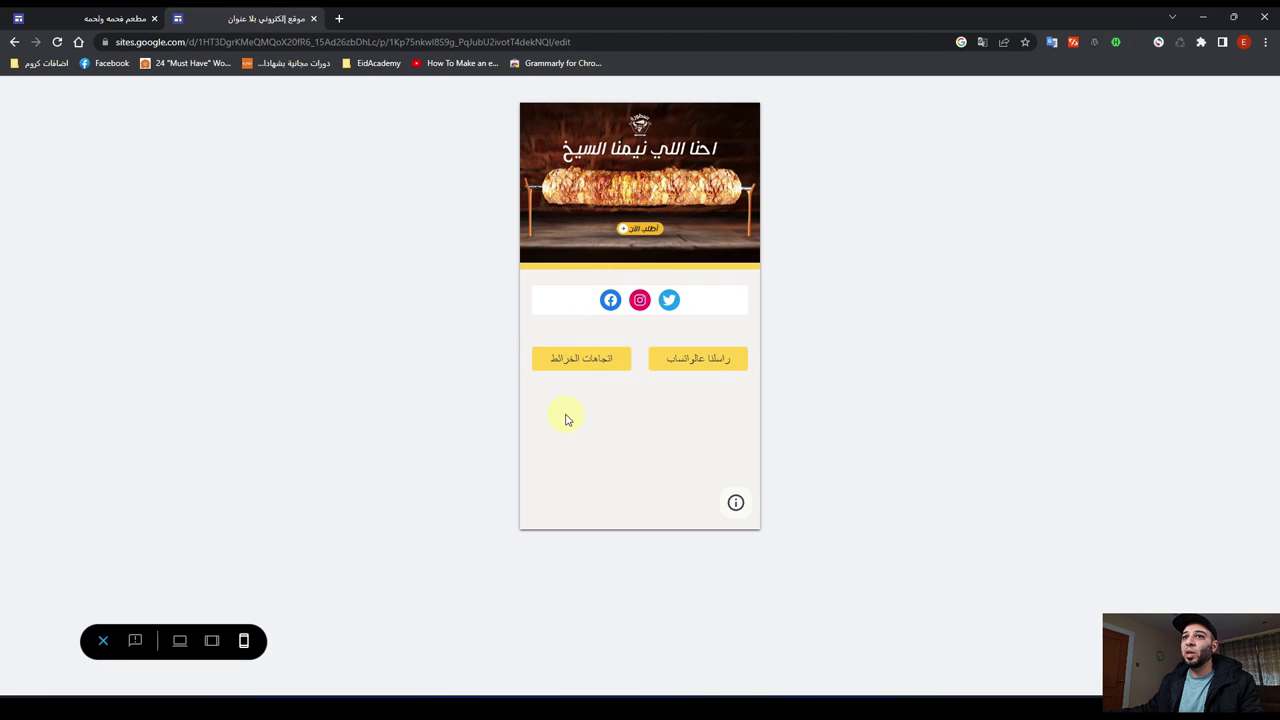
pyautogui.click(103, 642)
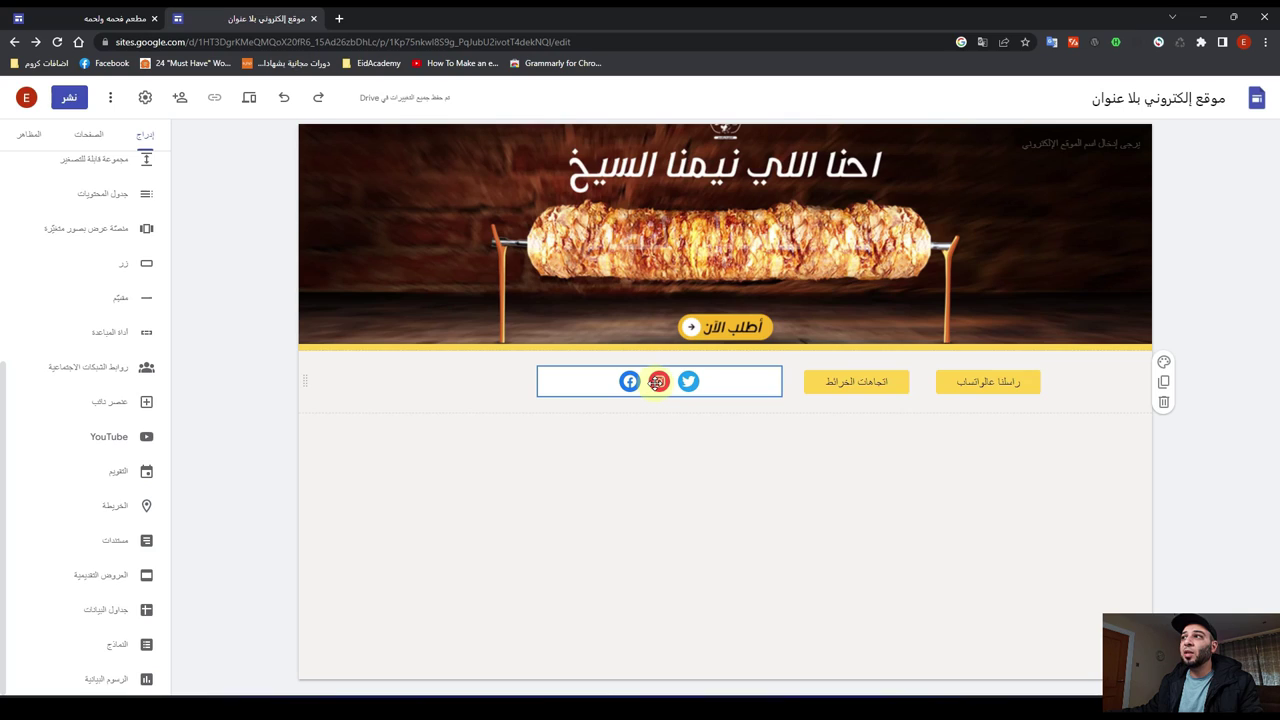
pyautogui.moveTo(660, 386); pyautogui.dragTo(726, 390)
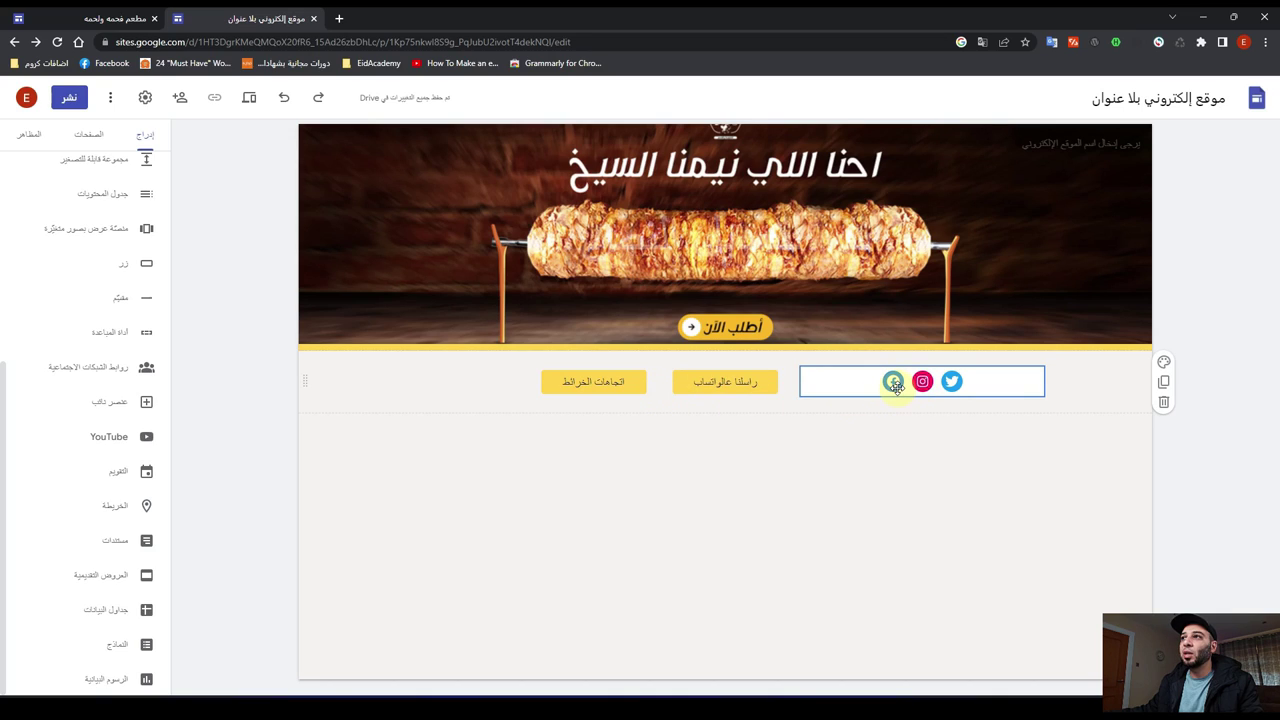
pyautogui.click(249, 97)
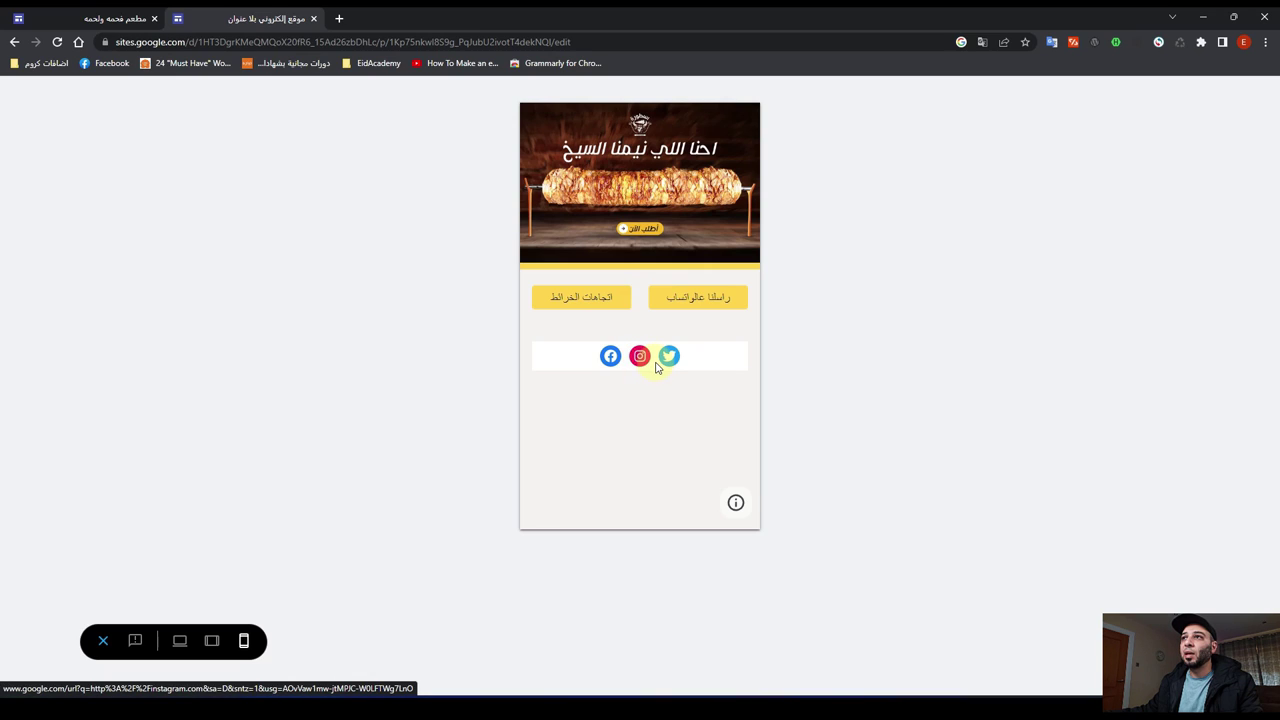
pyautogui.click(103, 641)
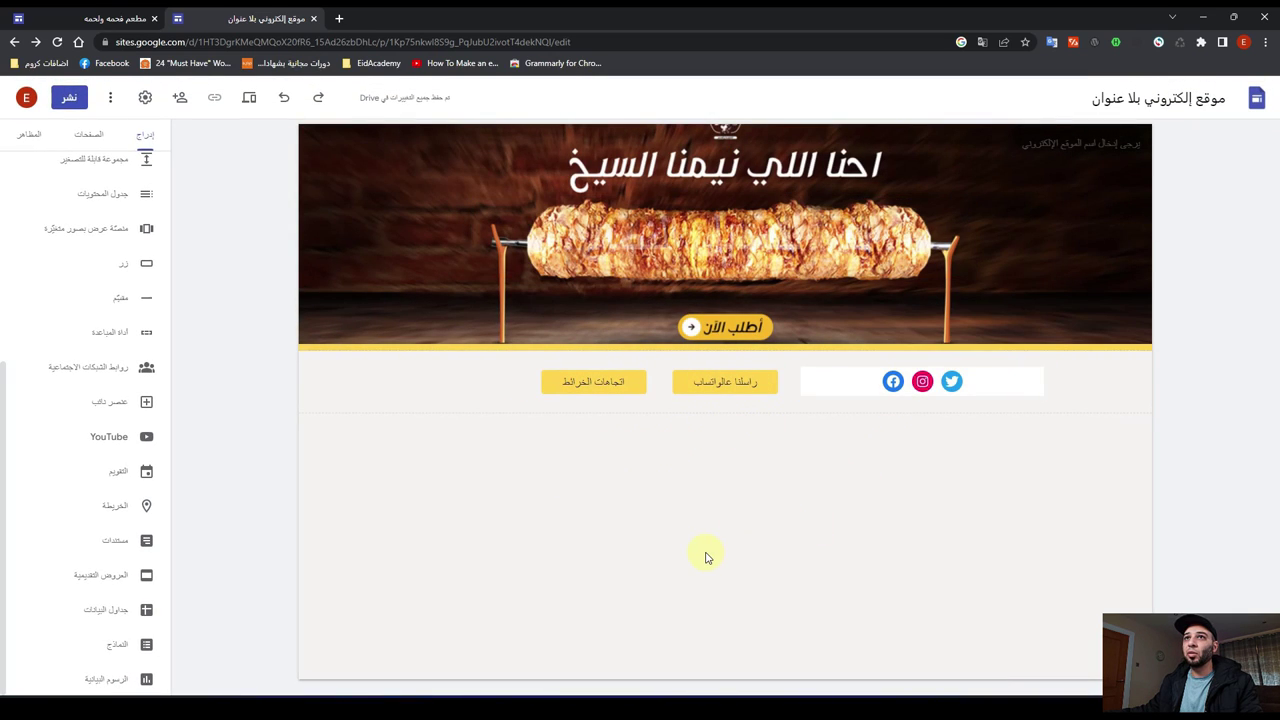
pyautogui.click(40, 18)
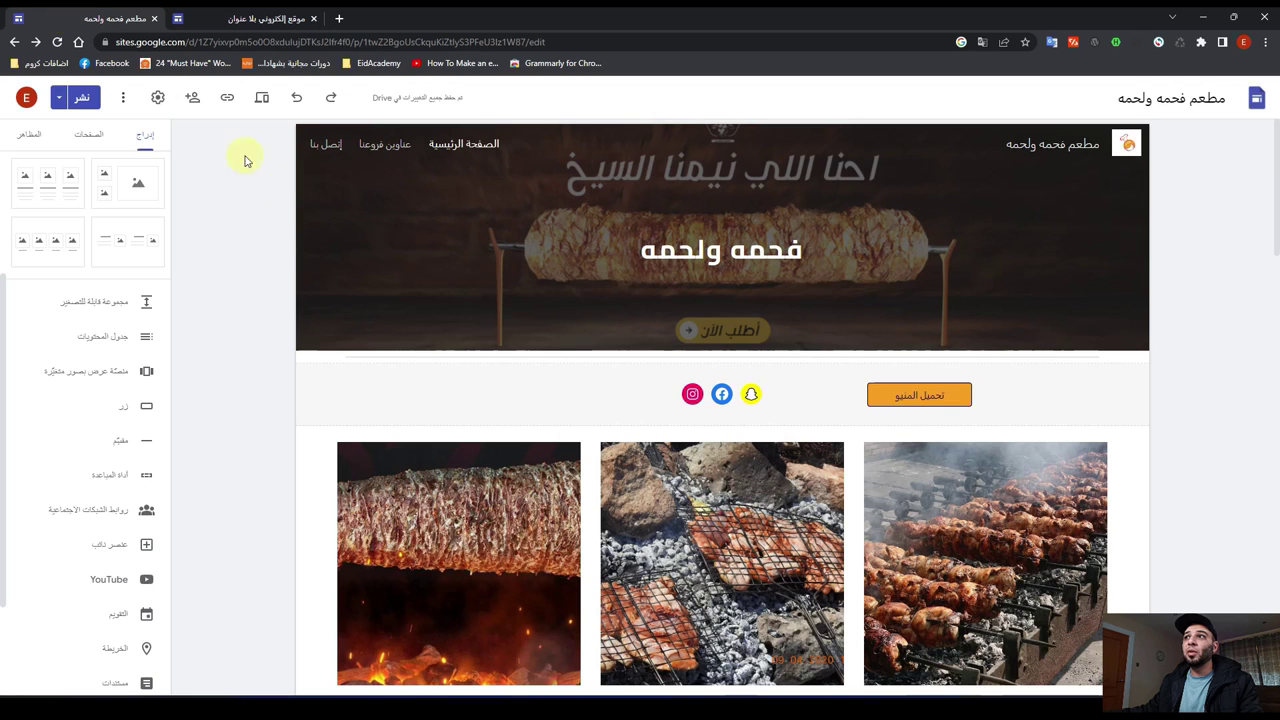
pyautogui.scroll(-3, 600, 510)
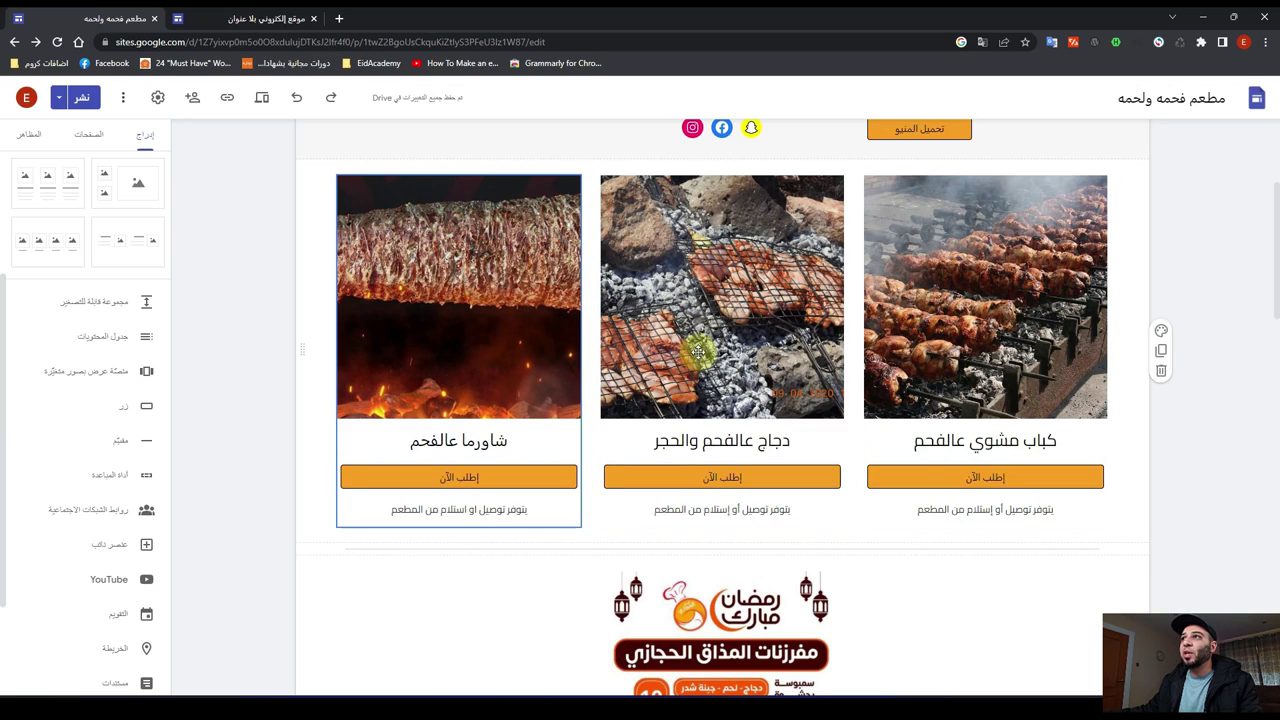
pyautogui.click(231, 13)
pyautogui.scroll(5, 114, 345)
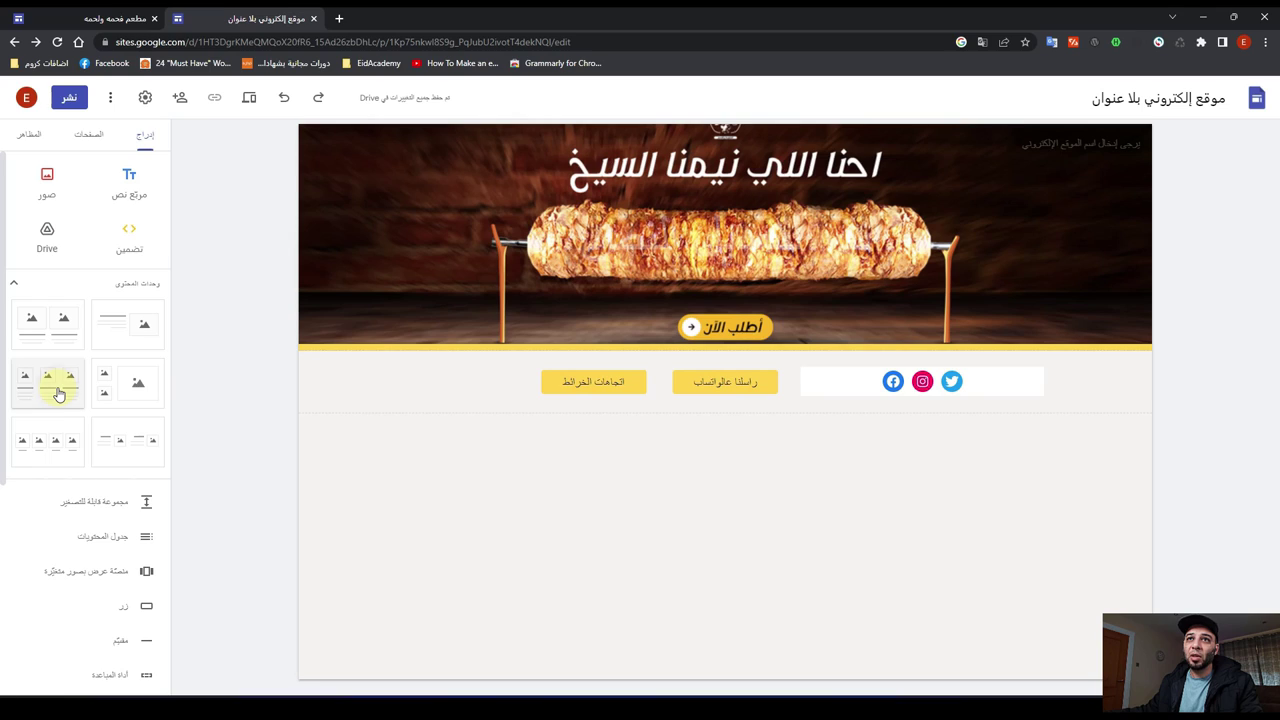
# Step: Add a three-column image-and-text content block and begin adding an image to the first card
pyautogui.click(59, 394)
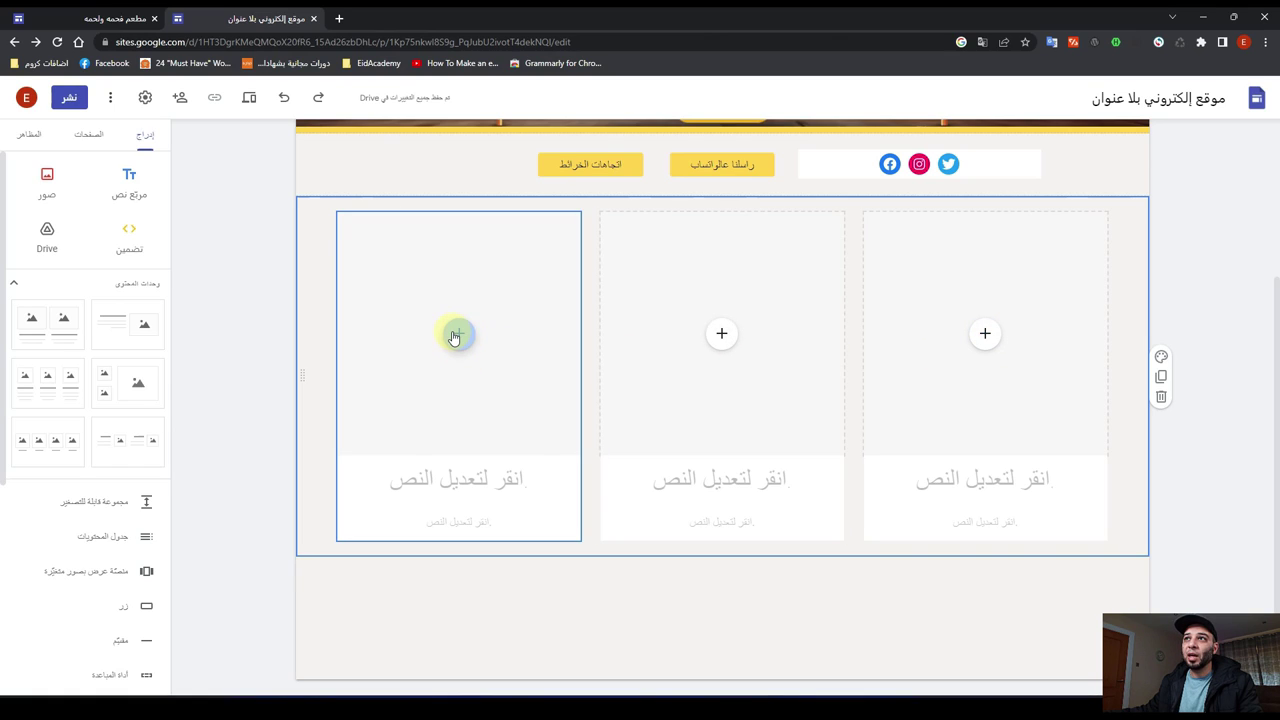
pyautogui.click(455, 335)
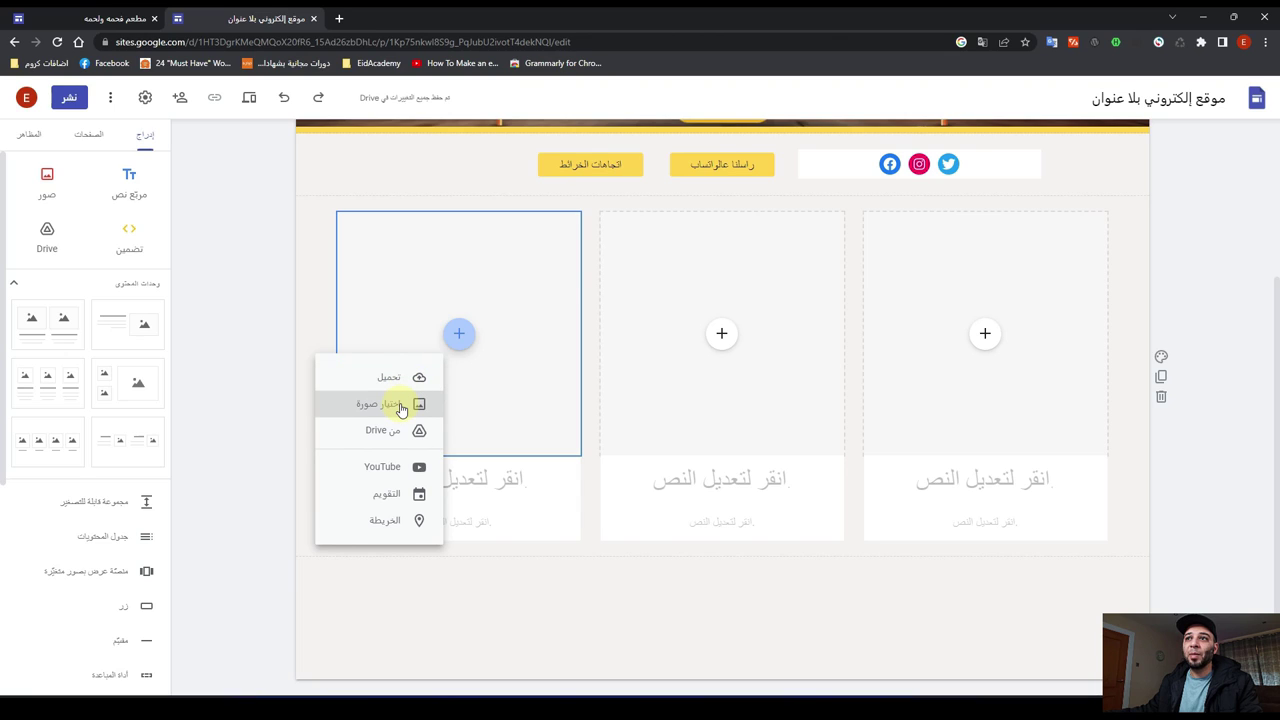
# Step: Fill the first card with a grilled-meat photo from a Google Images search for 'دجاج على الفحم'
pyautogui.click(400, 406)
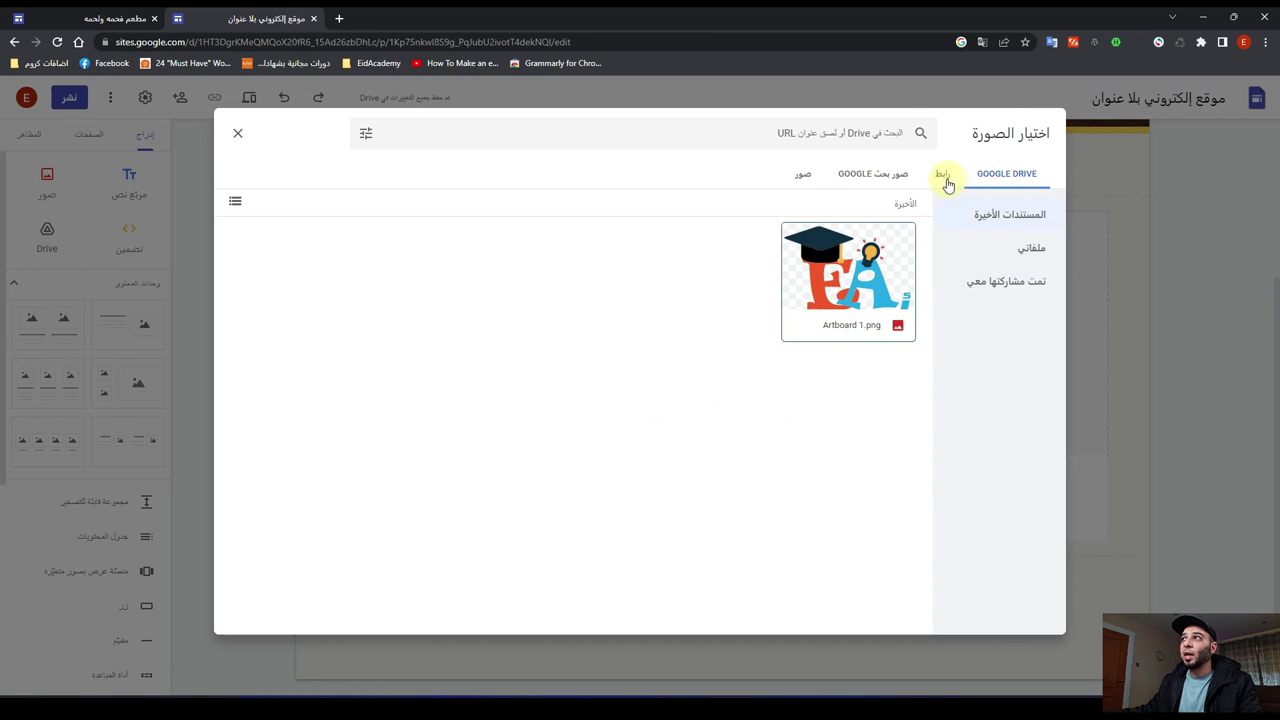
pyautogui.click(869, 180)
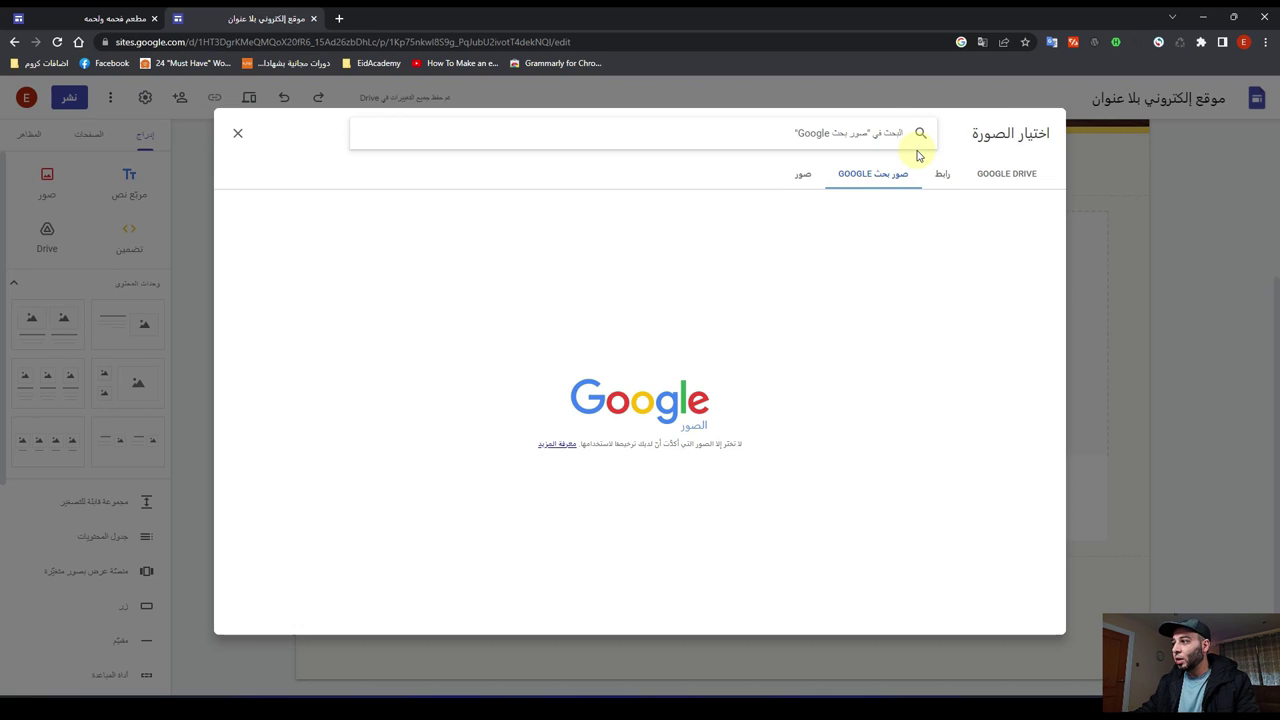
pyautogui.press('super+space')
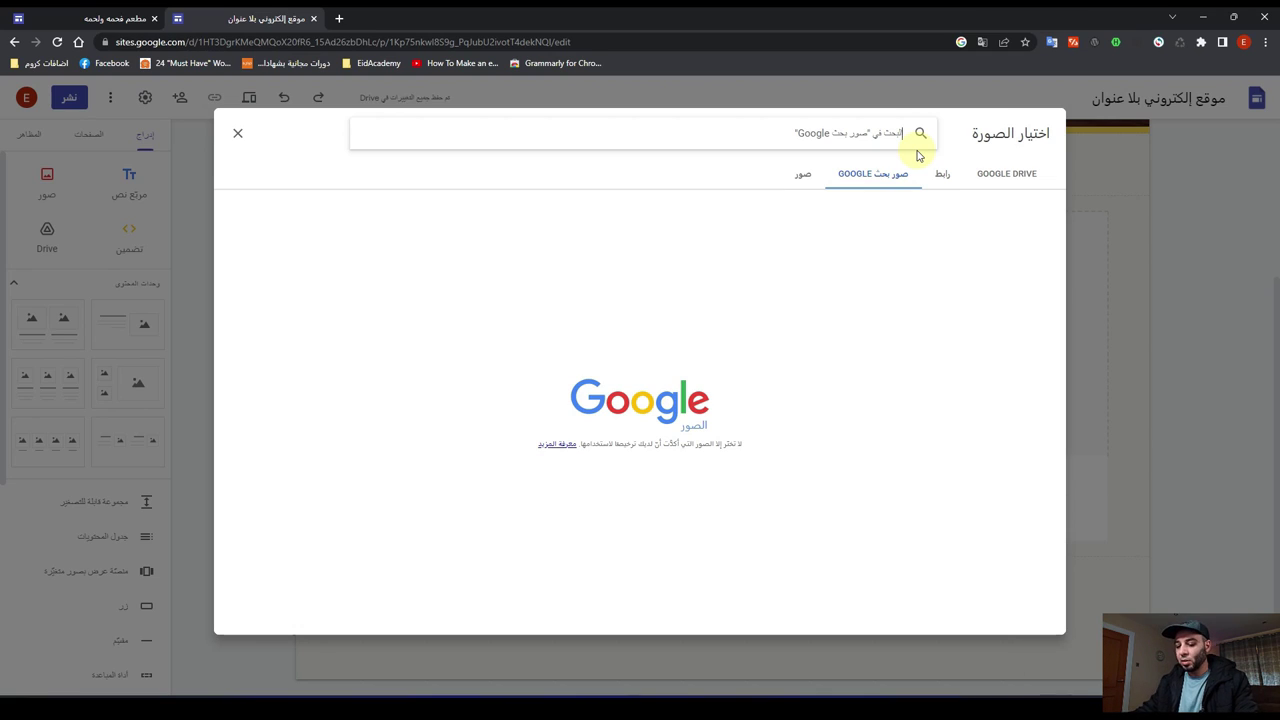
pyautogui.write('عصا')
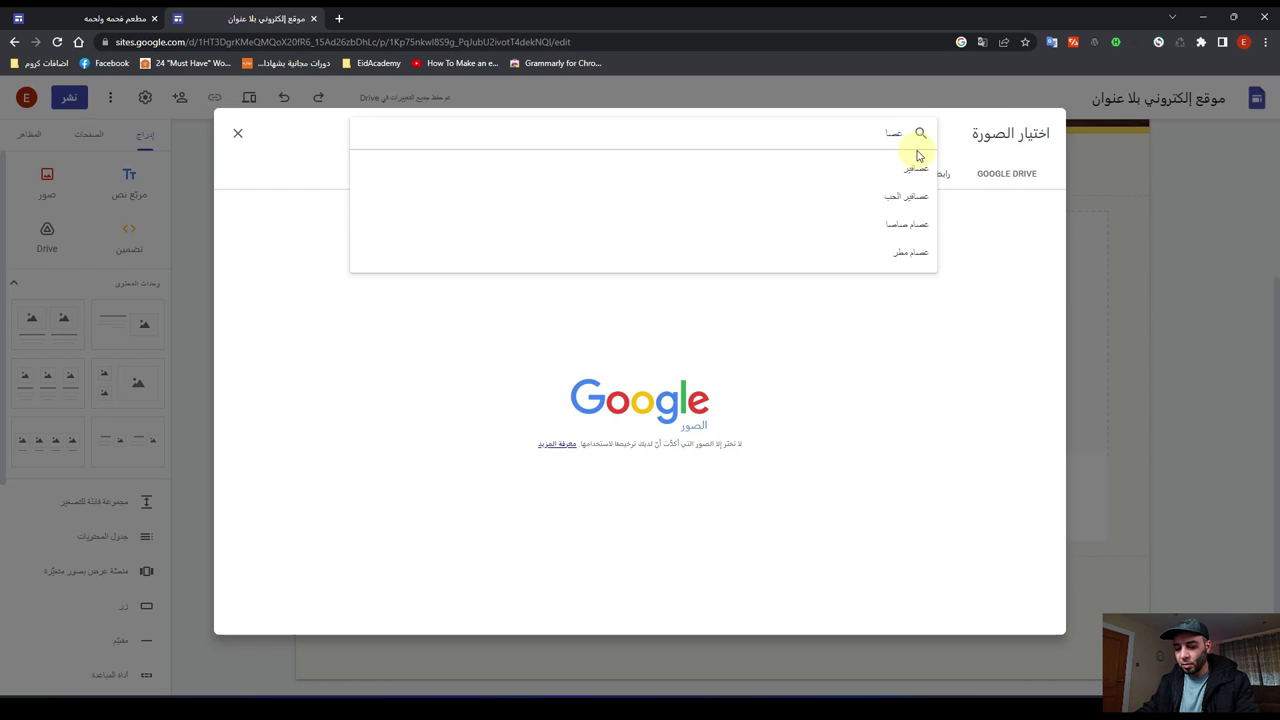
pyautogui.press('BackSpace')
pyautogui.press('BackSpace')
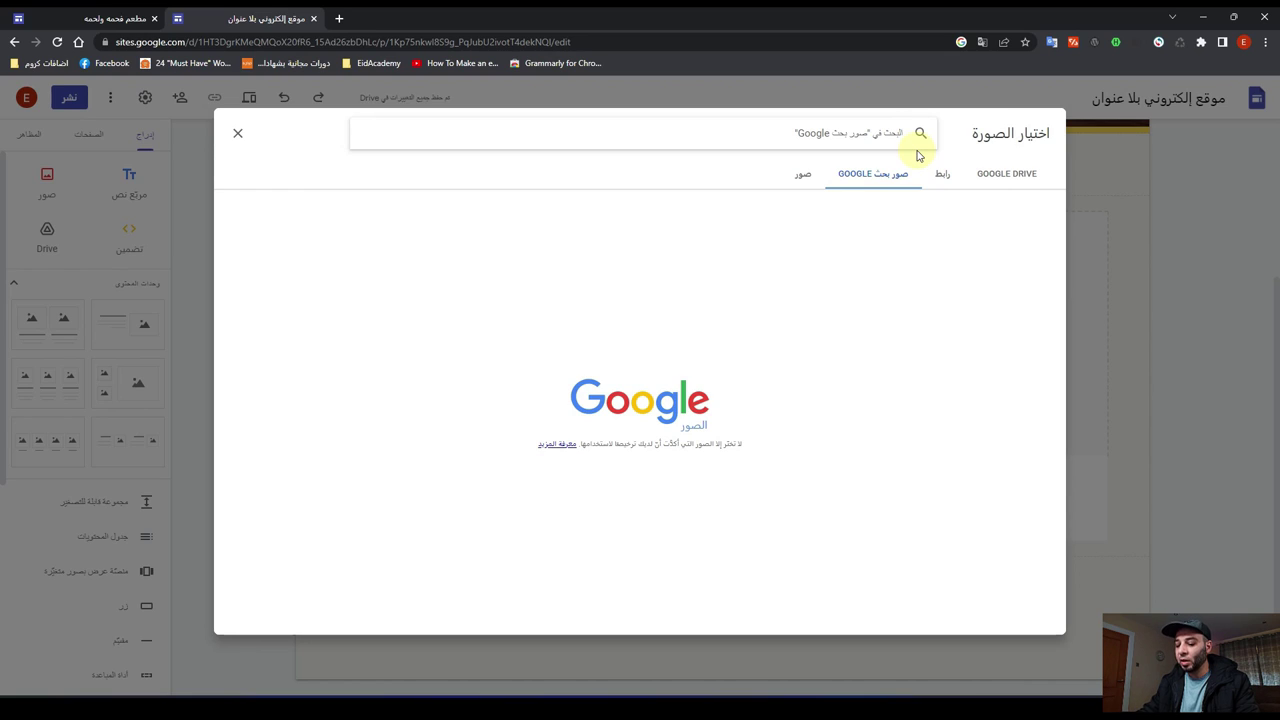
pyautogui.write('د')
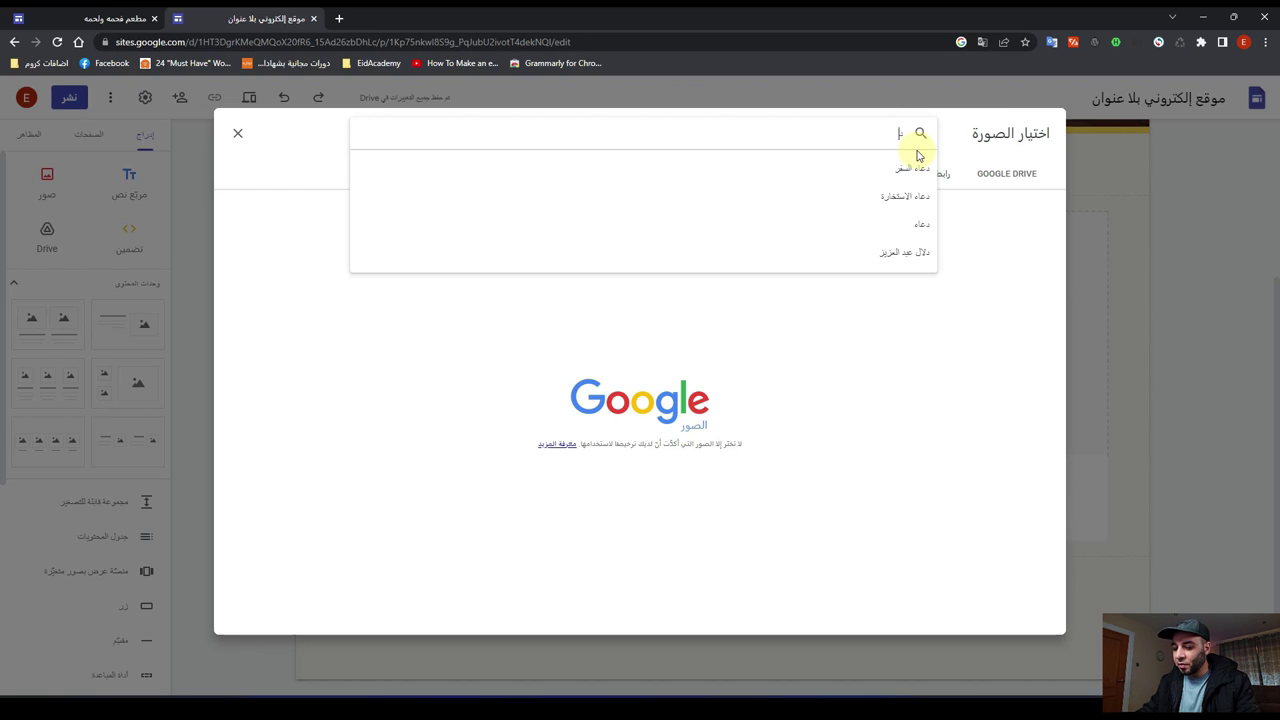
pyautogui.write('جاج ع')
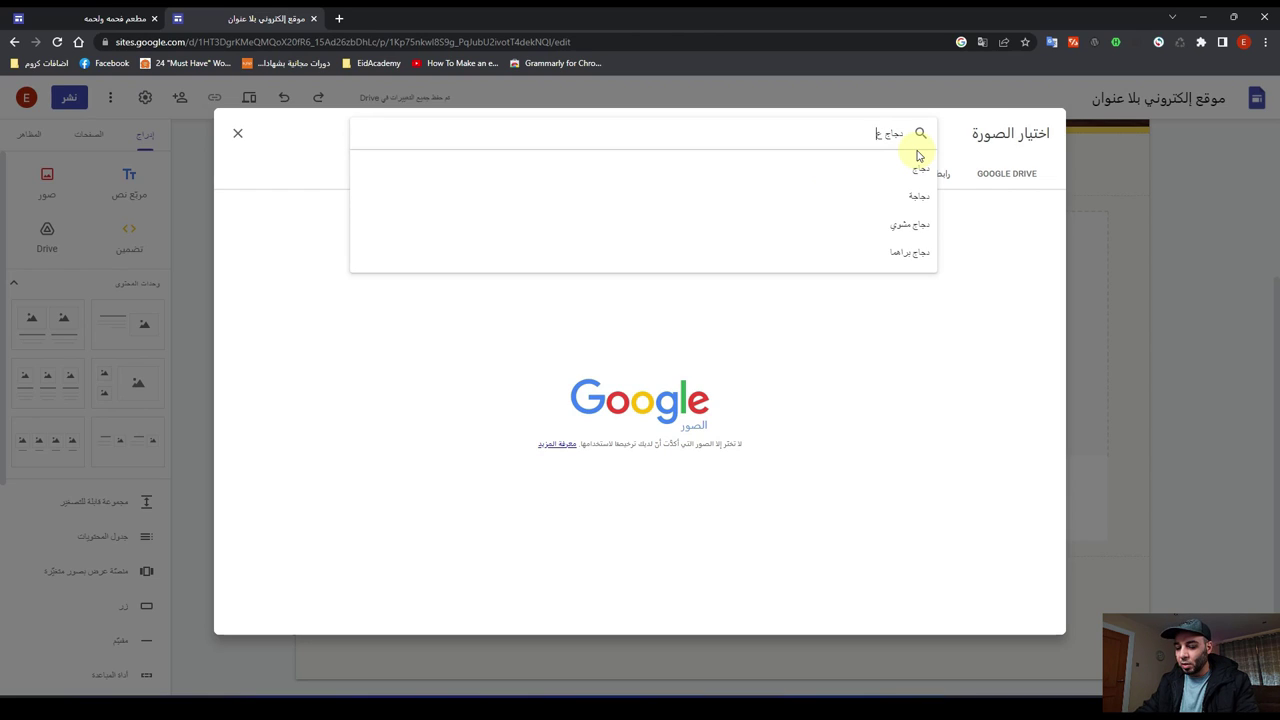
pyautogui.write('لى الفحم')
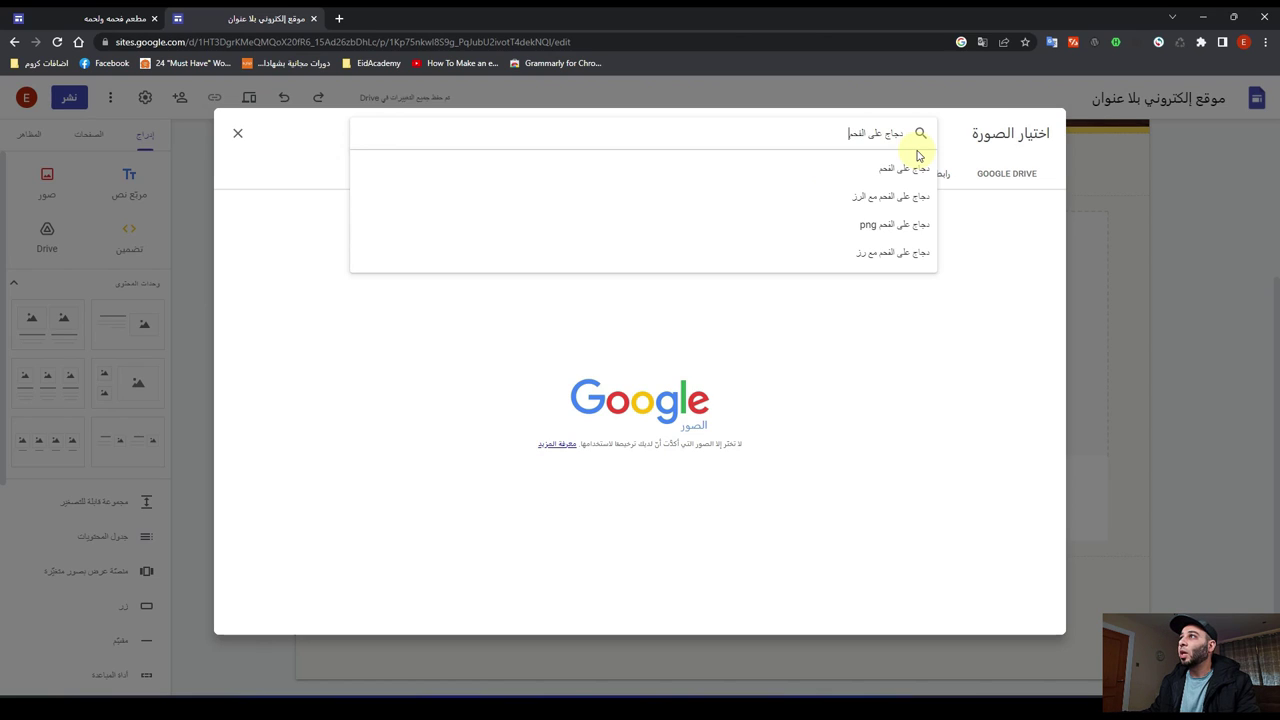
pyautogui.click(917, 153)
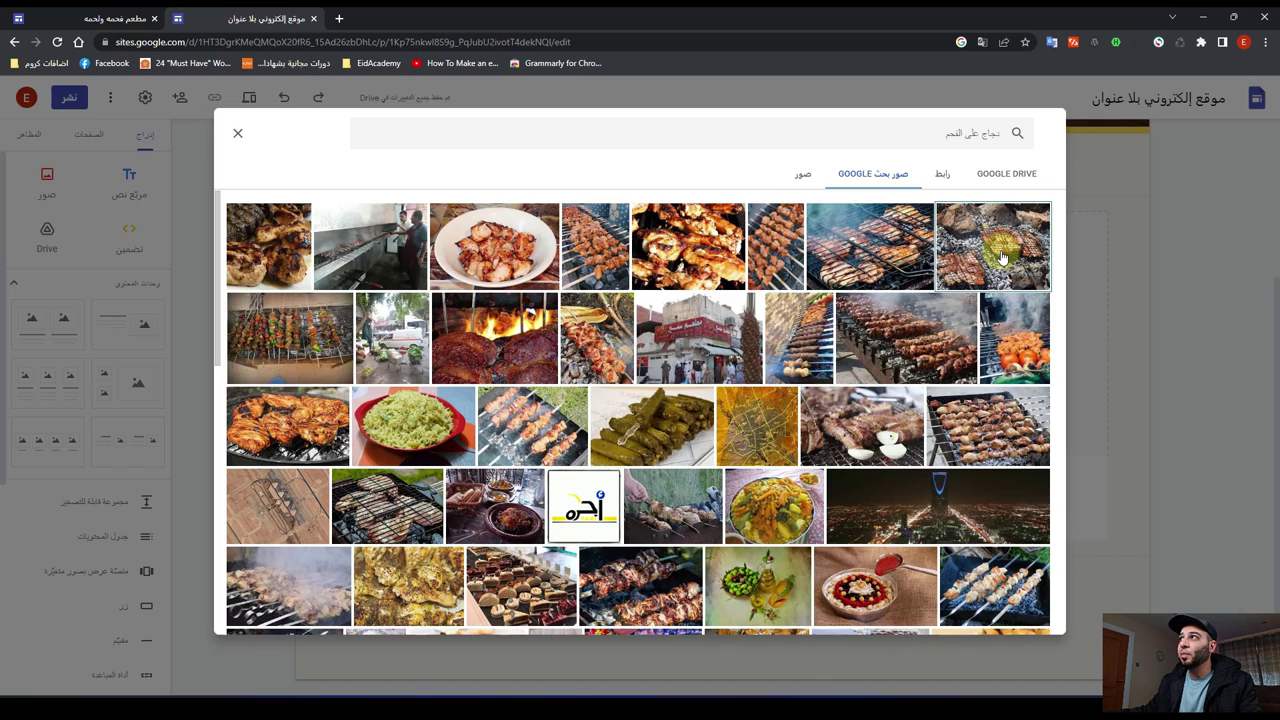
pyautogui.click(1001, 258)
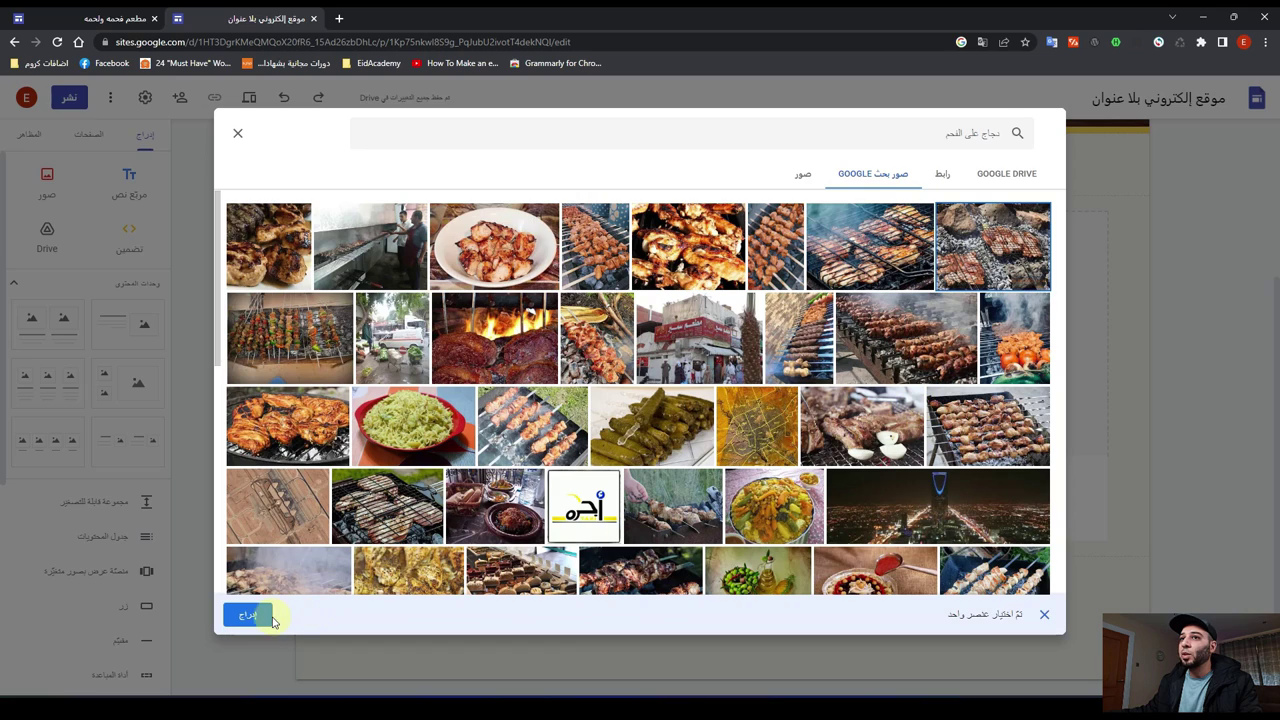
pyautogui.click(248, 615)
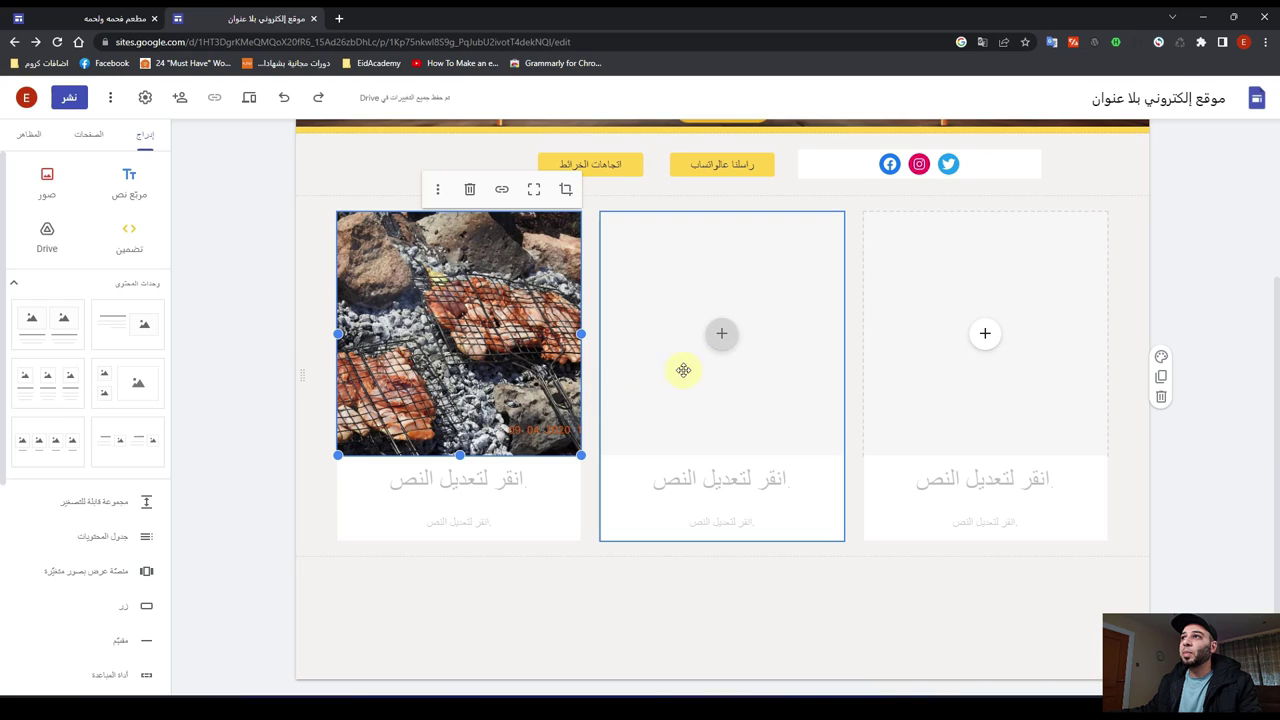
# Step: Upload tanjiaa-1652101619.jpg from Downloads into the middle card
pyautogui.click(719, 340)
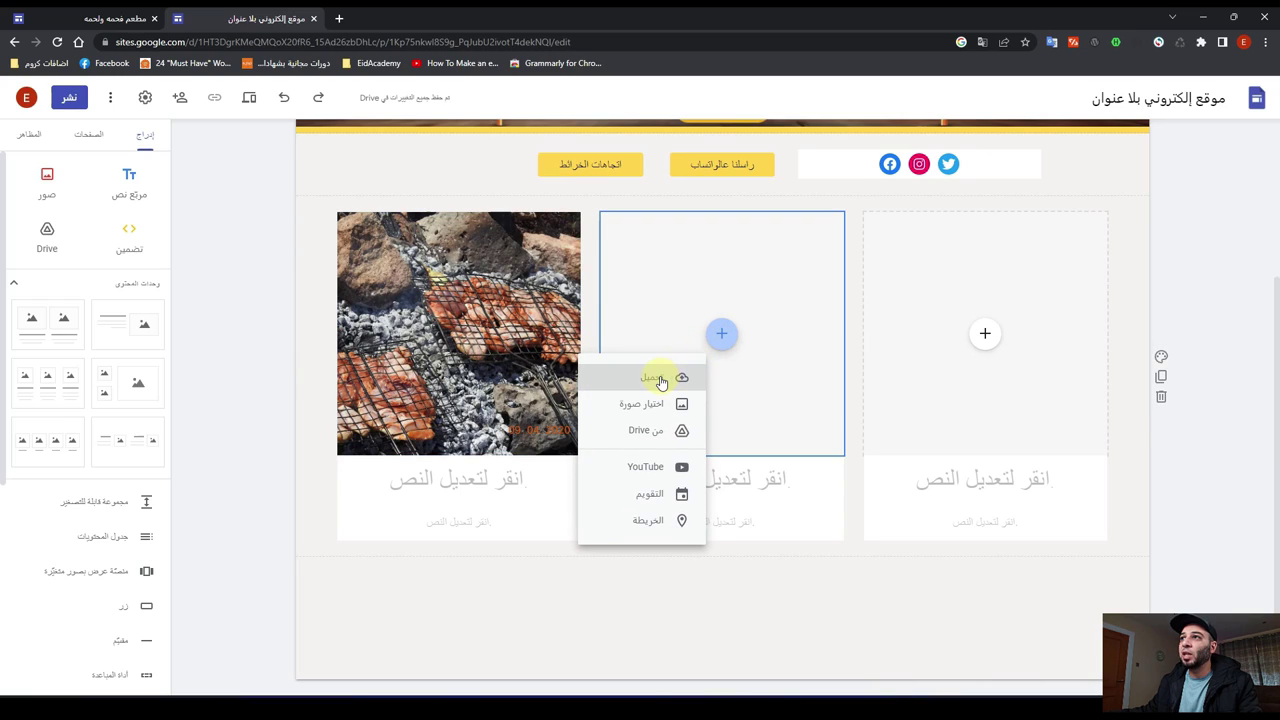
pyautogui.click(660, 379)
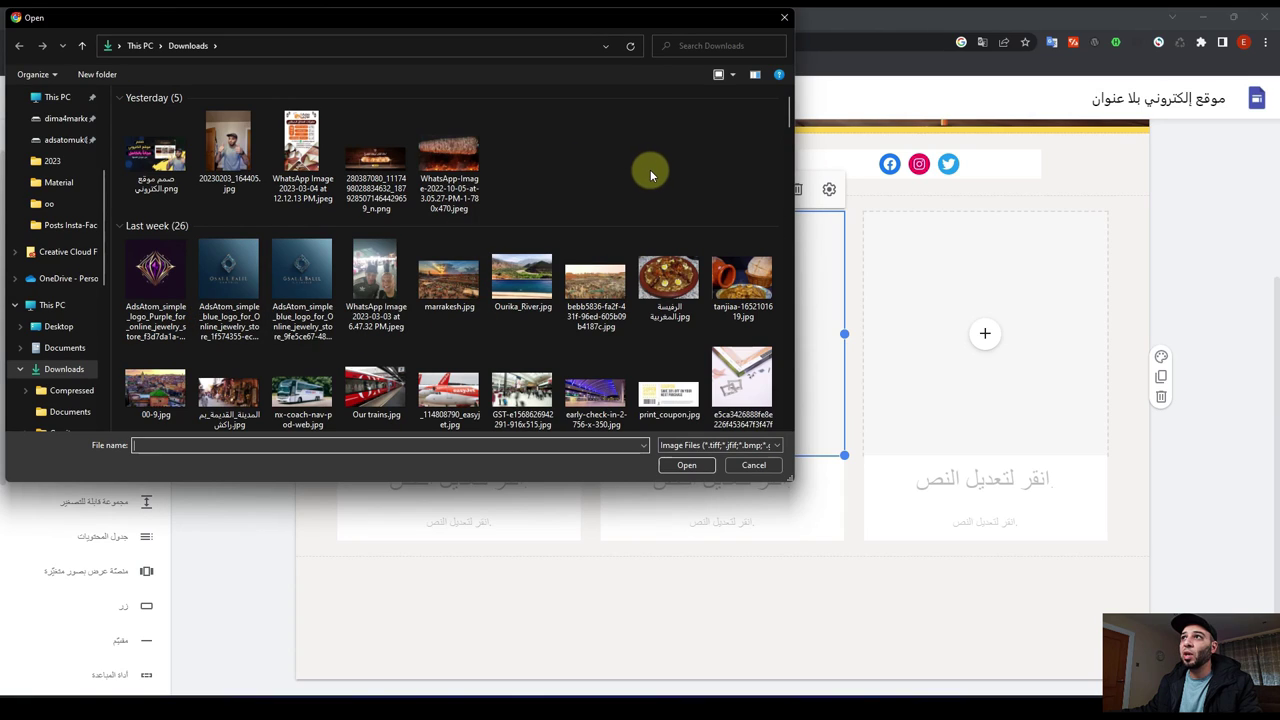
pyautogui.click(730, 290)
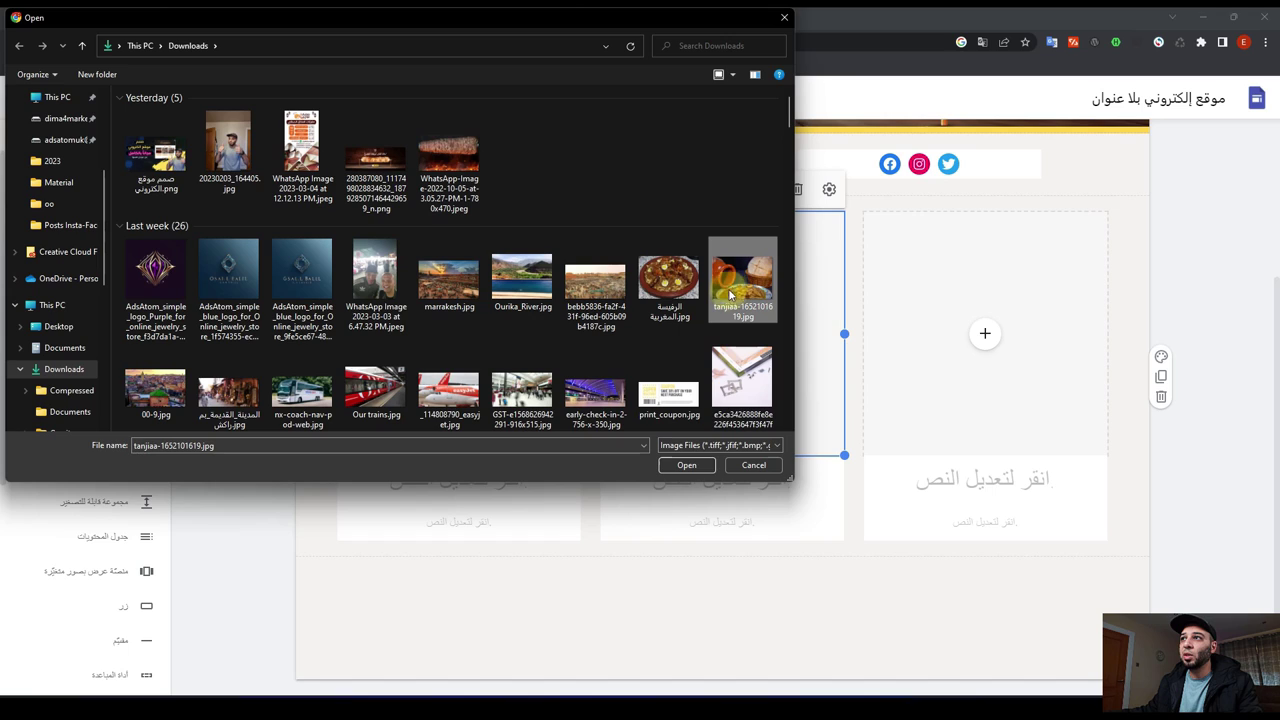
pyautogui.click(685, 467)
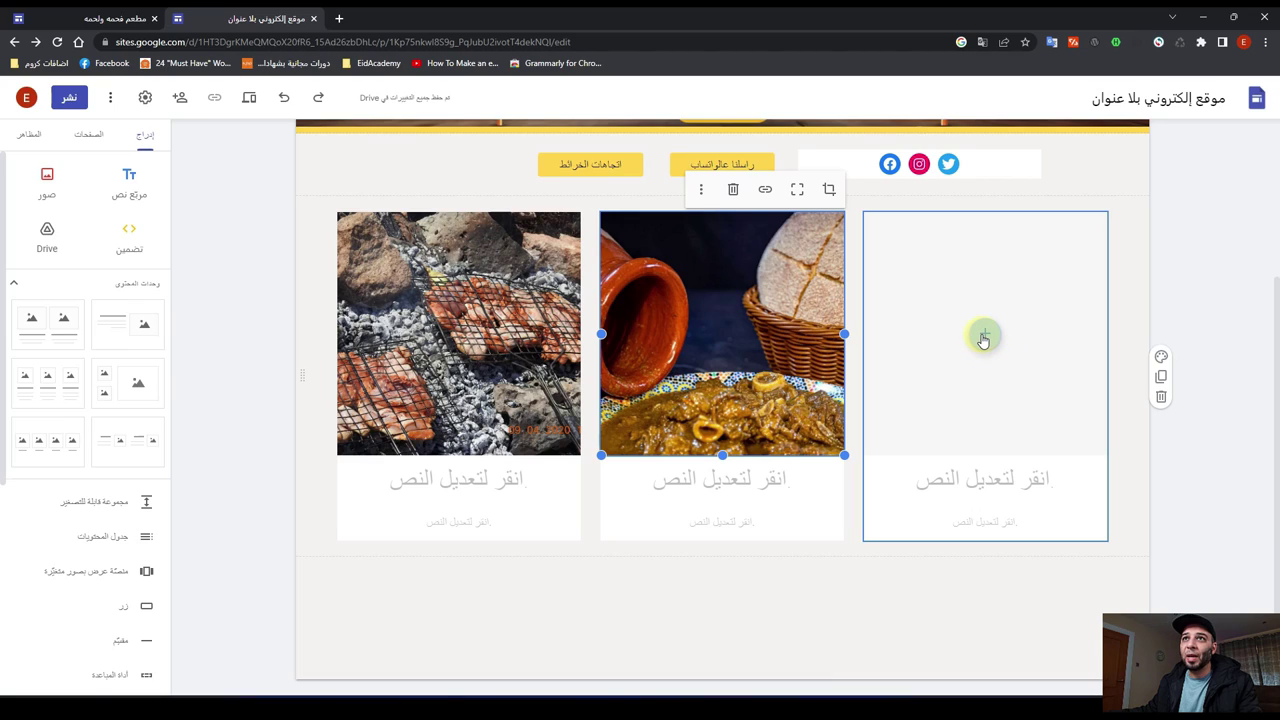
# Step: Insert a kebab-skewers-over-charcoal photo from a Google Images search for 'كباب على الفحم' into the third card
pyautogui.click(983, 337)
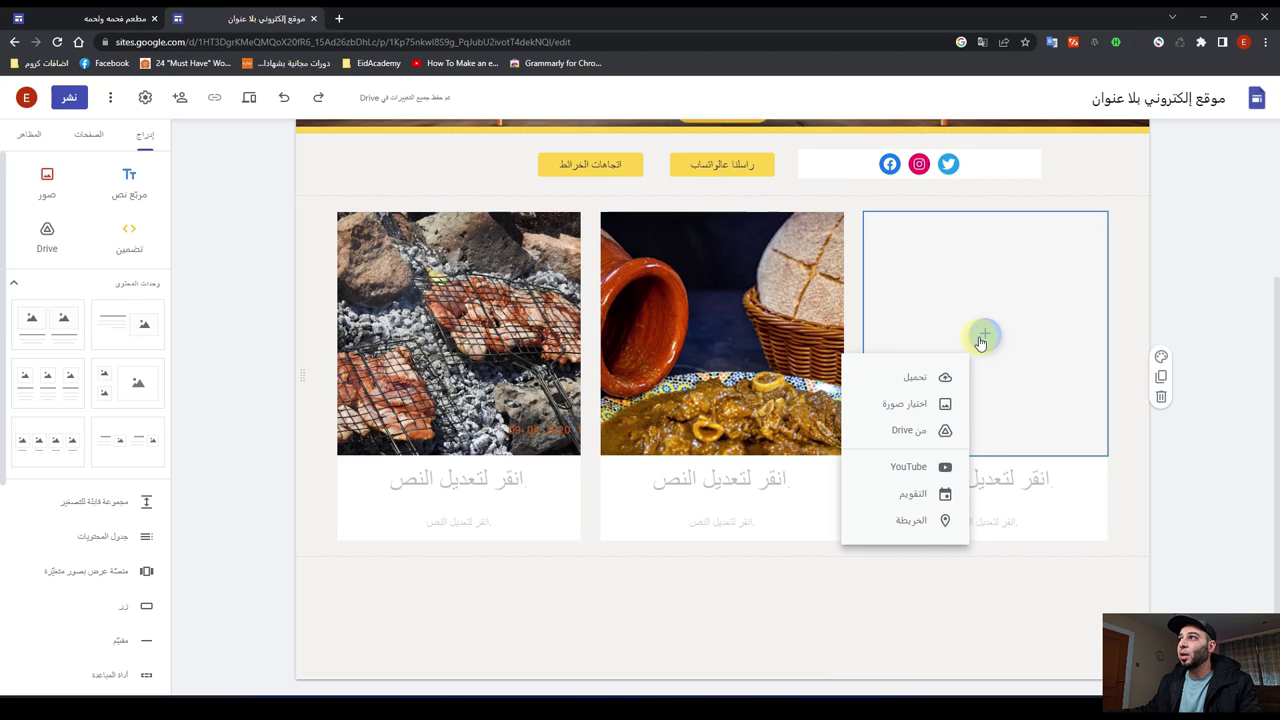
pyautogui.click(910, 403)
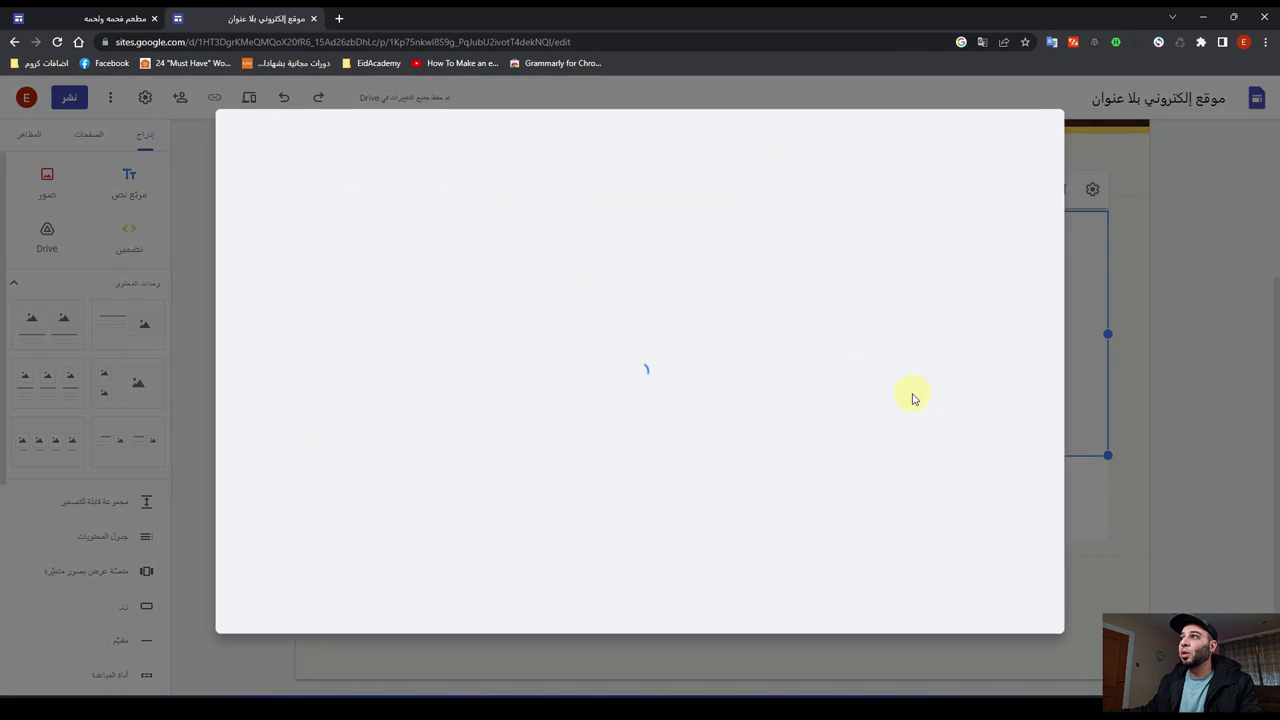
pyautogui.click(876, 178)
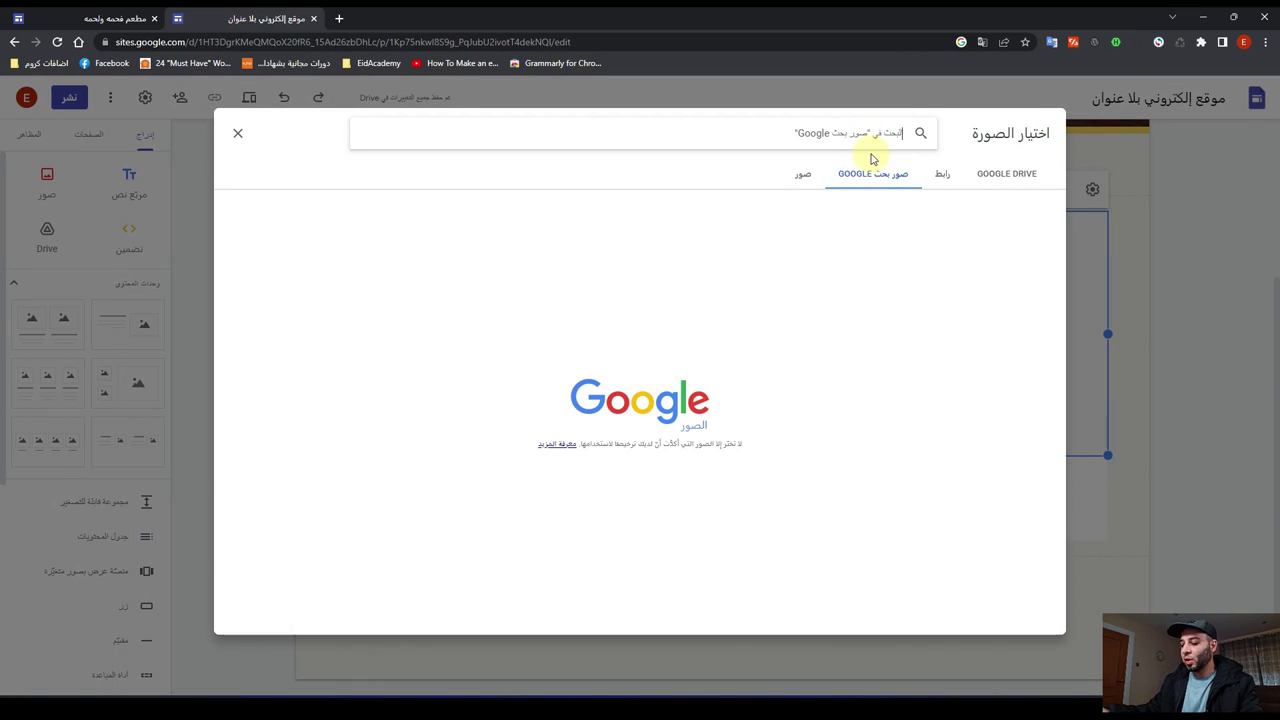
pyautogui.write('كلاب')
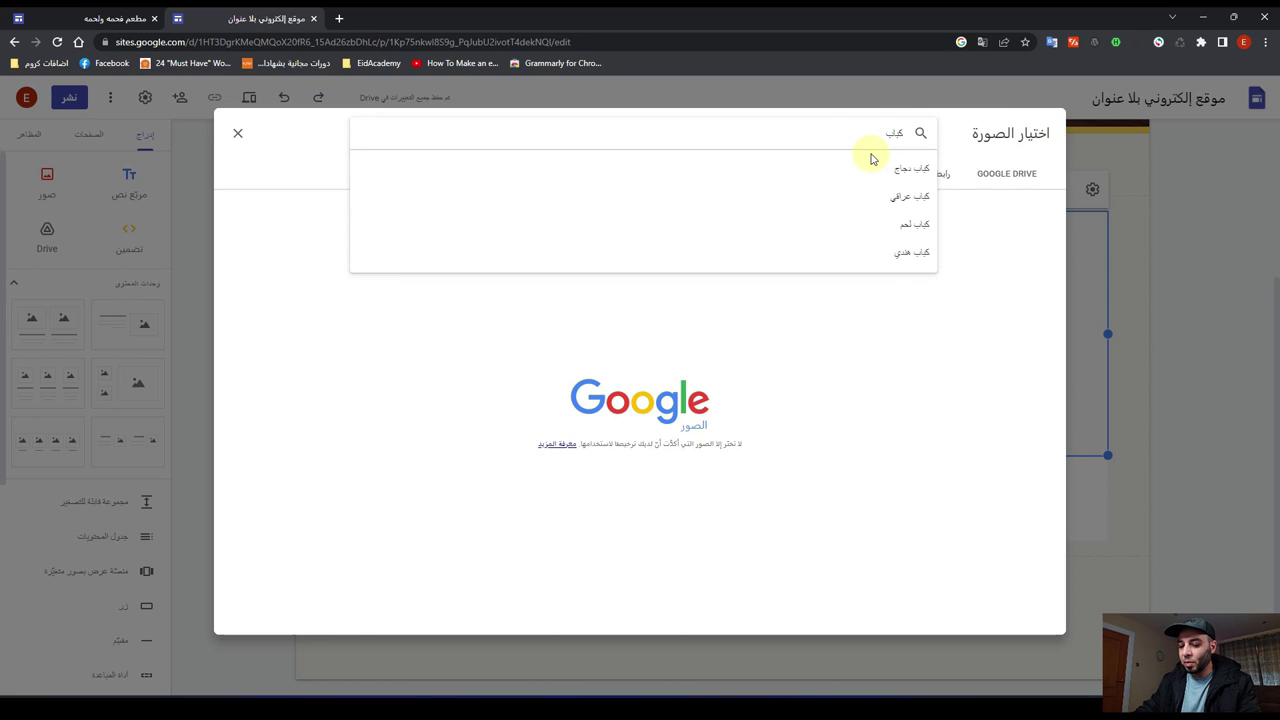
pyautogui.write(' على الفحم')
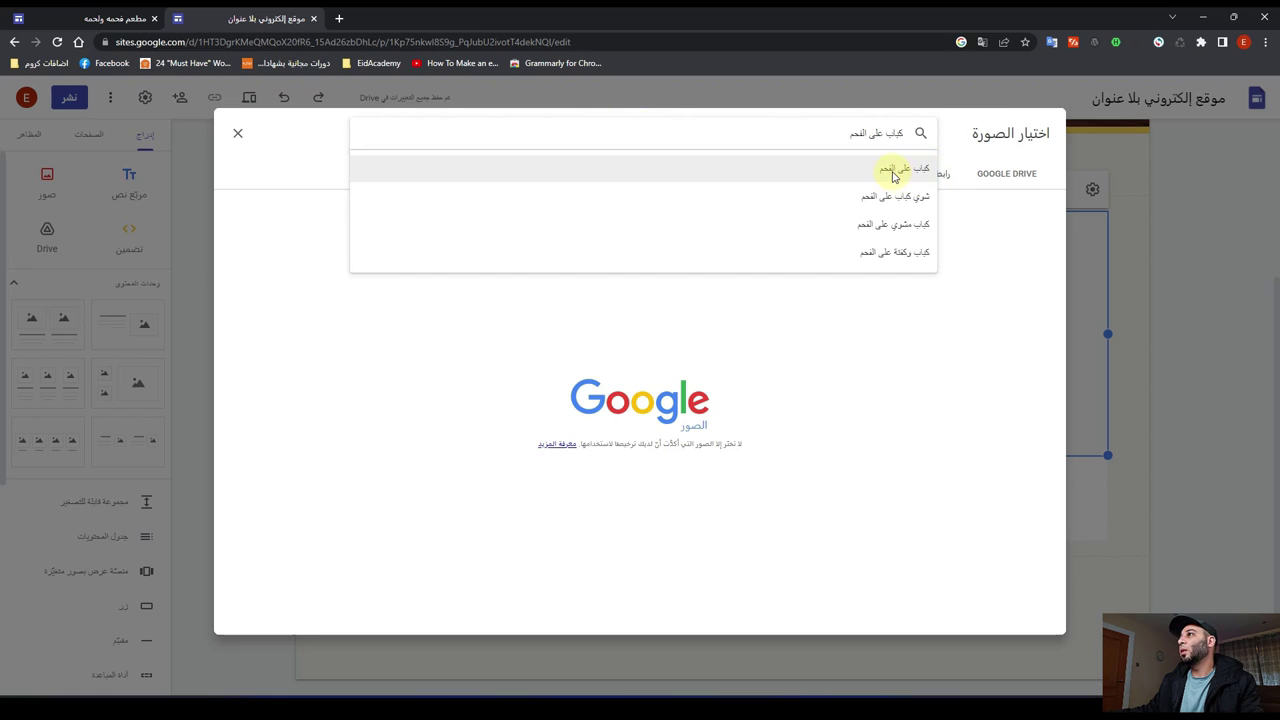
pyautogui.click(892, 170)
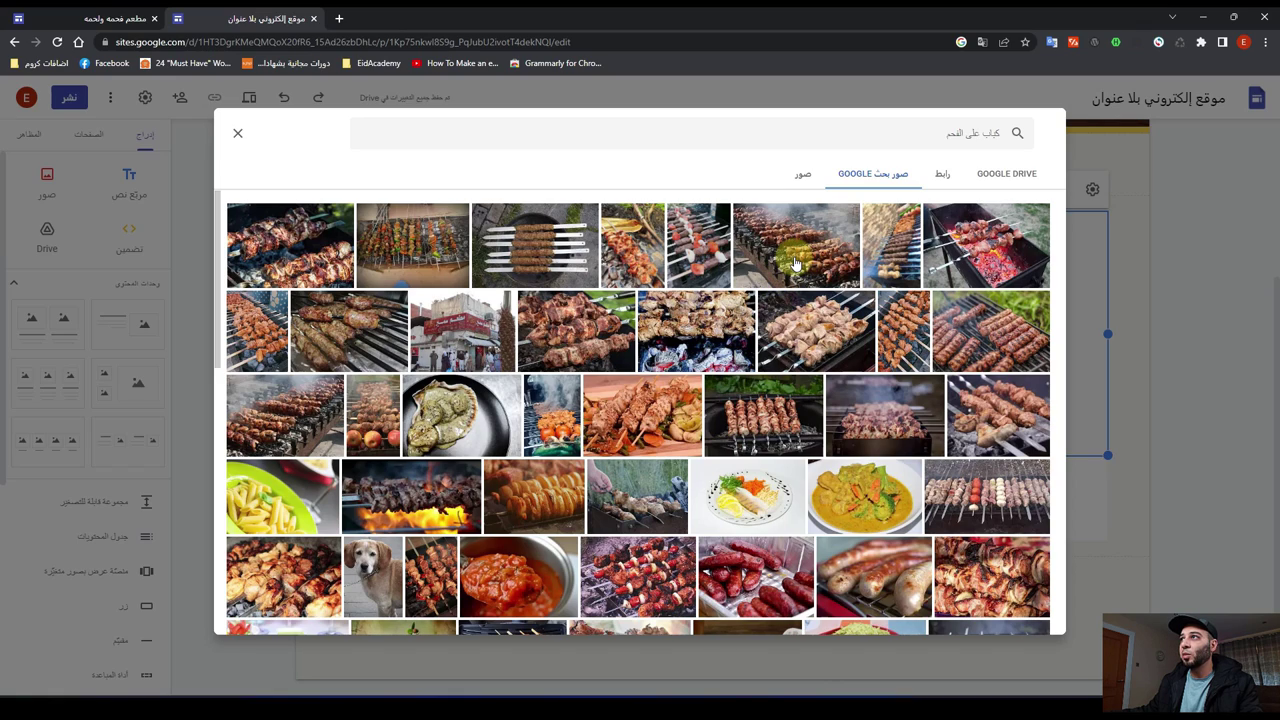
pyautogui.click(795, 263)
pyautogui.click(252, 614)
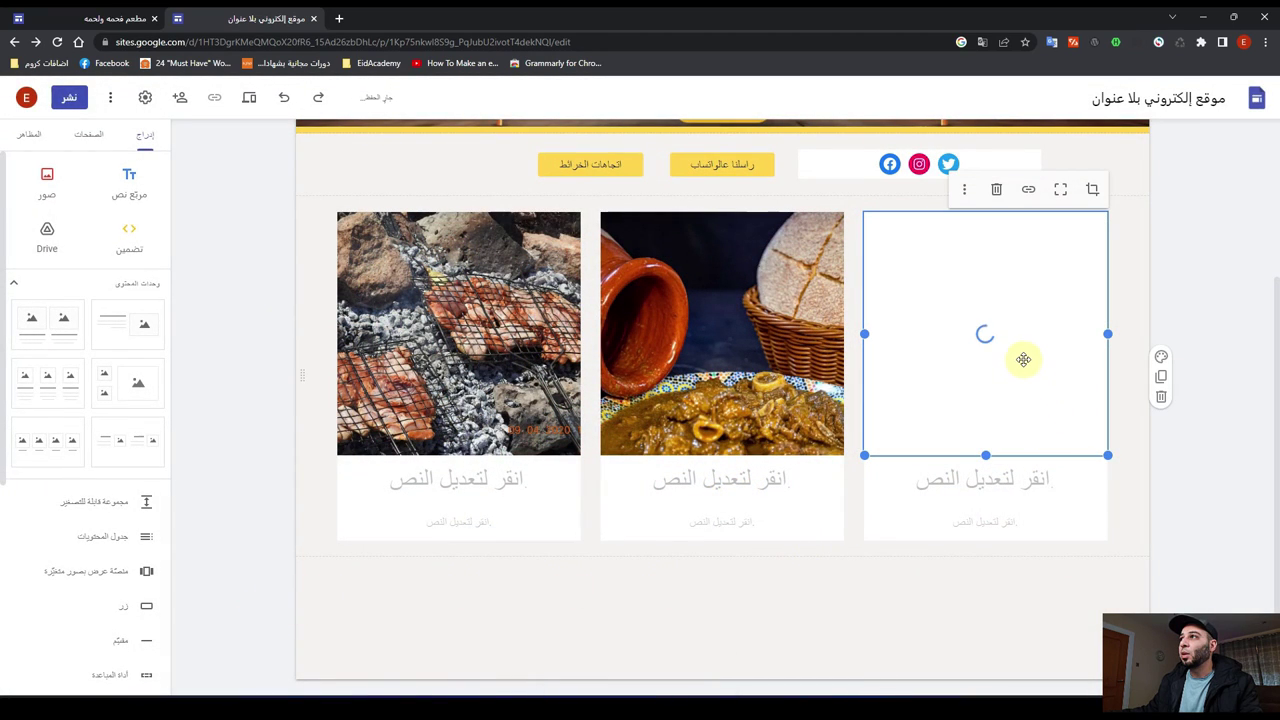
# Step: Title the cards 'كباب على الفحم' (right), 'طنجية' (middle) and 'دجاج على الفحم' (left)
pyautogui.click(970, 483)
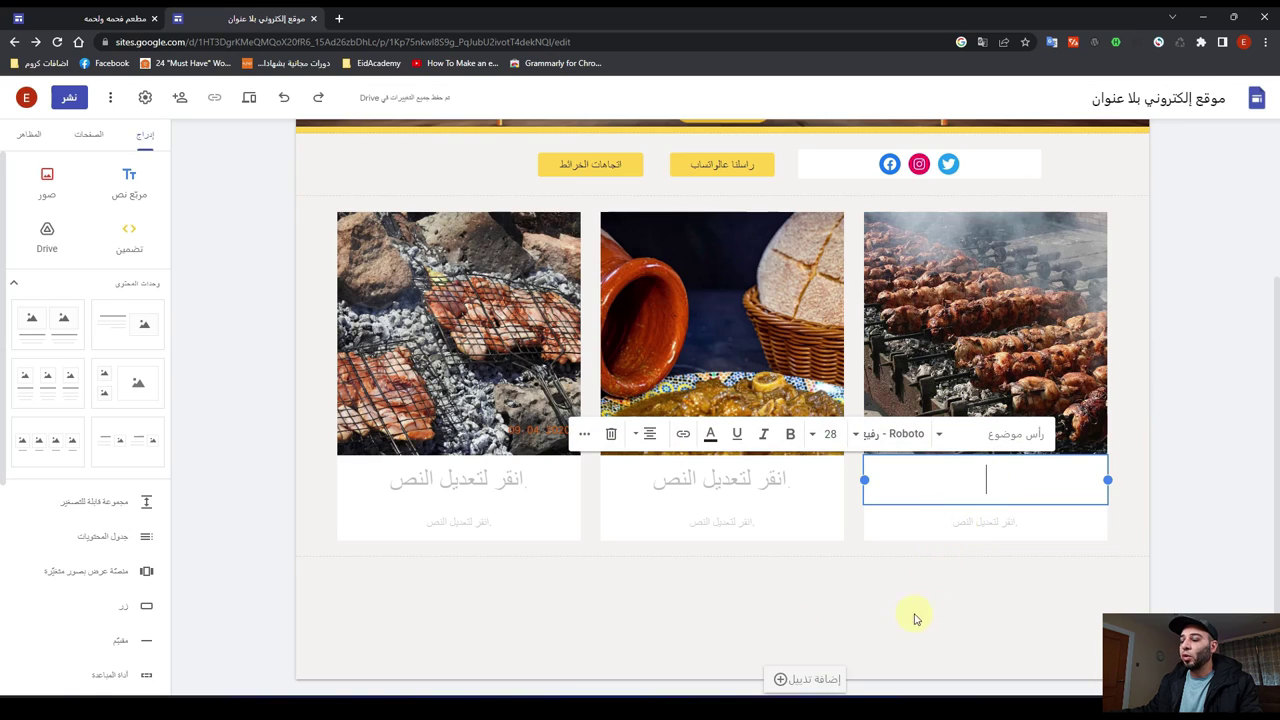
pyautogui.write('كباب عل')
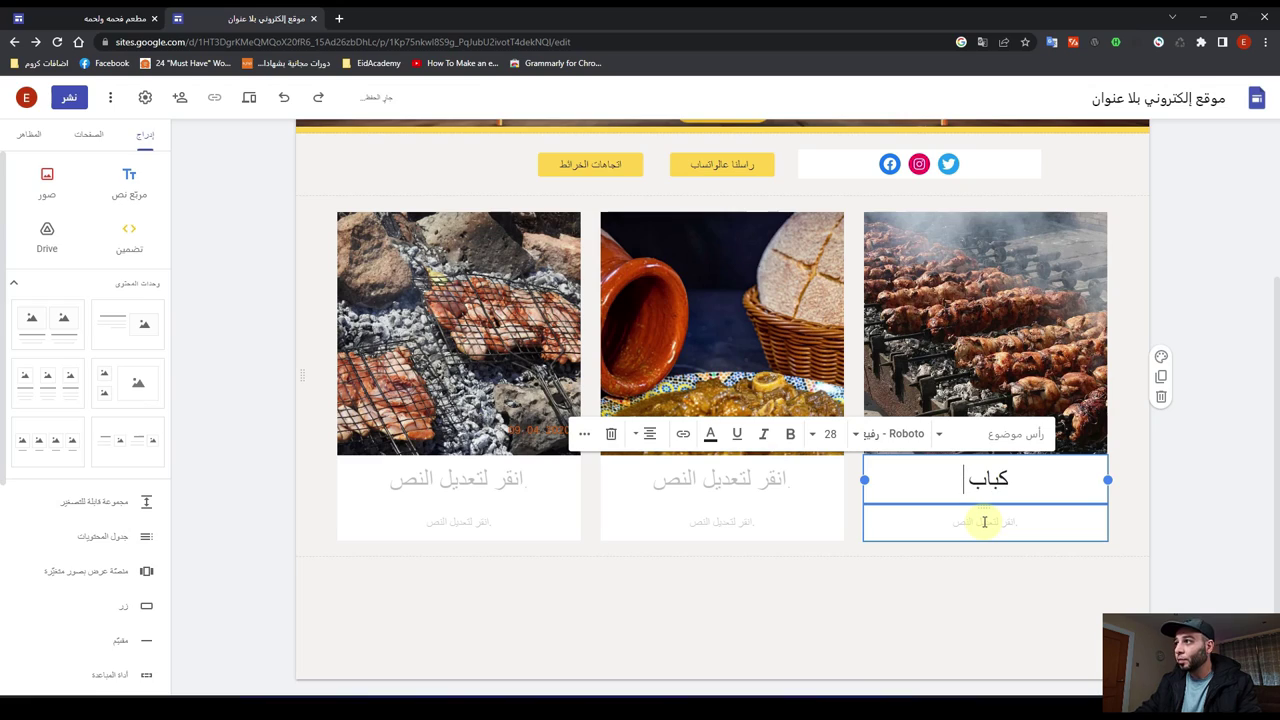
pyautogui.write('الفحم')
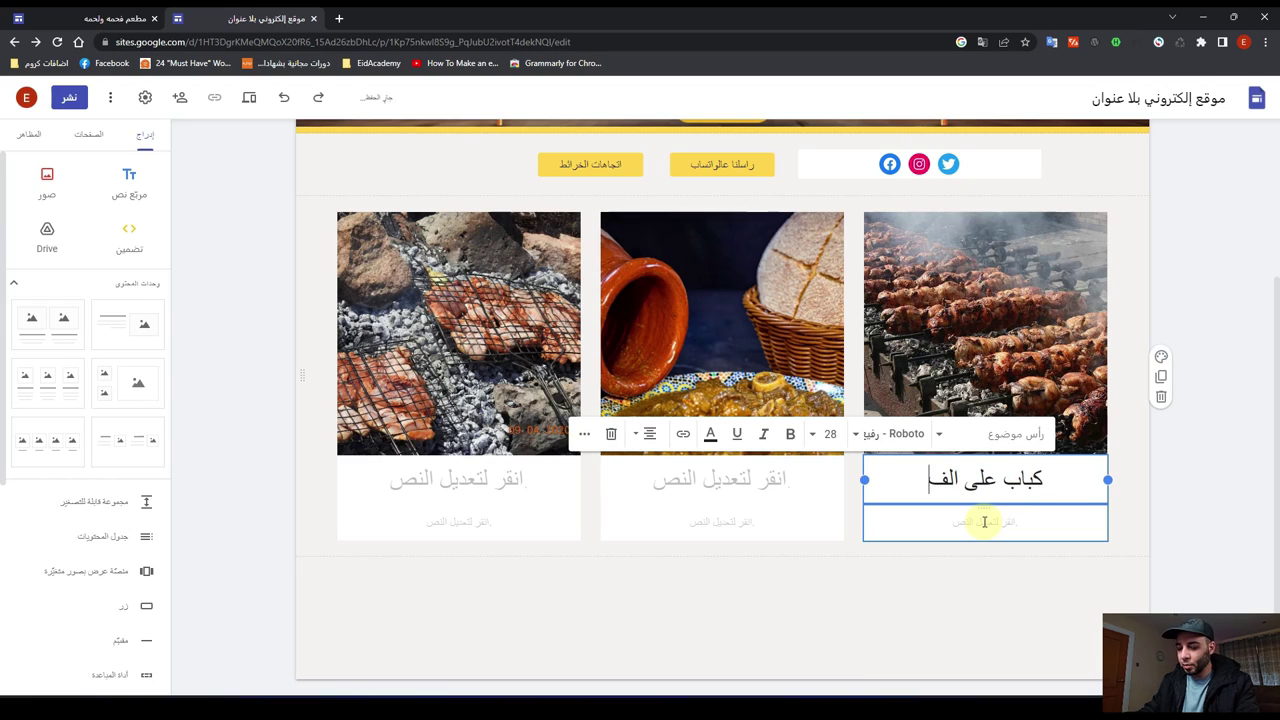
pyautogui.click(682, 488)
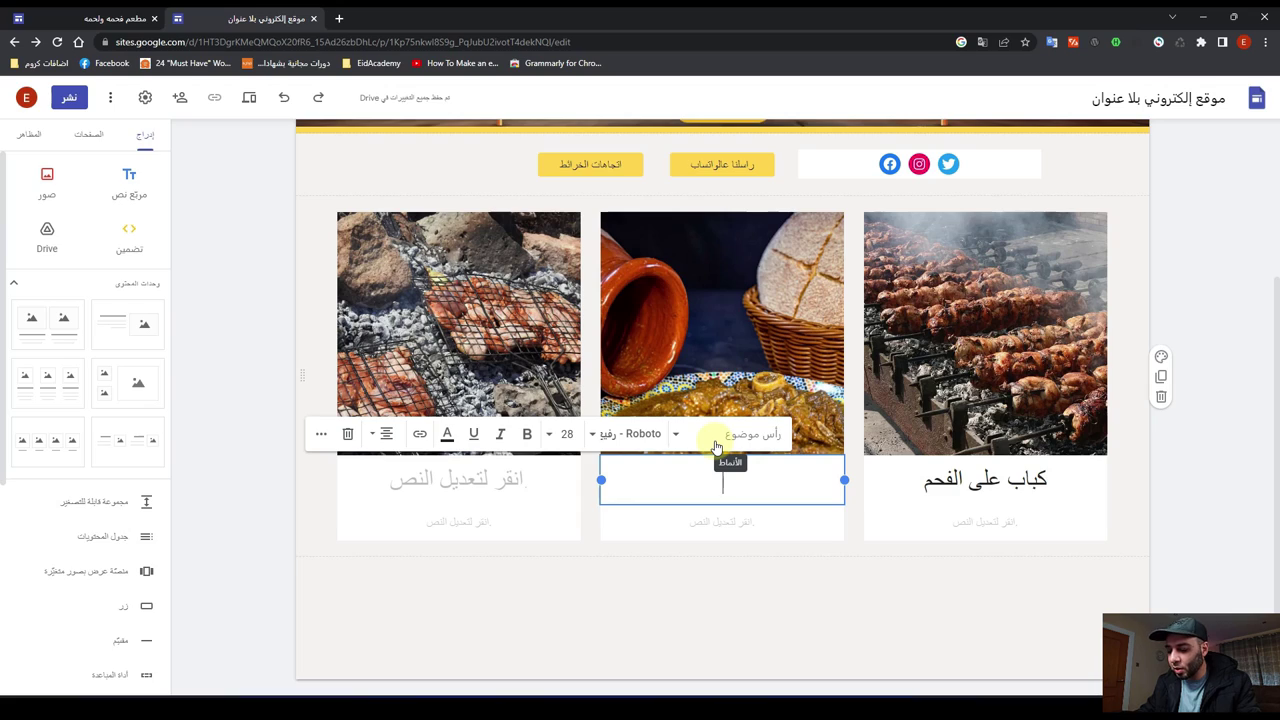
pyautogui.write('طنجية')
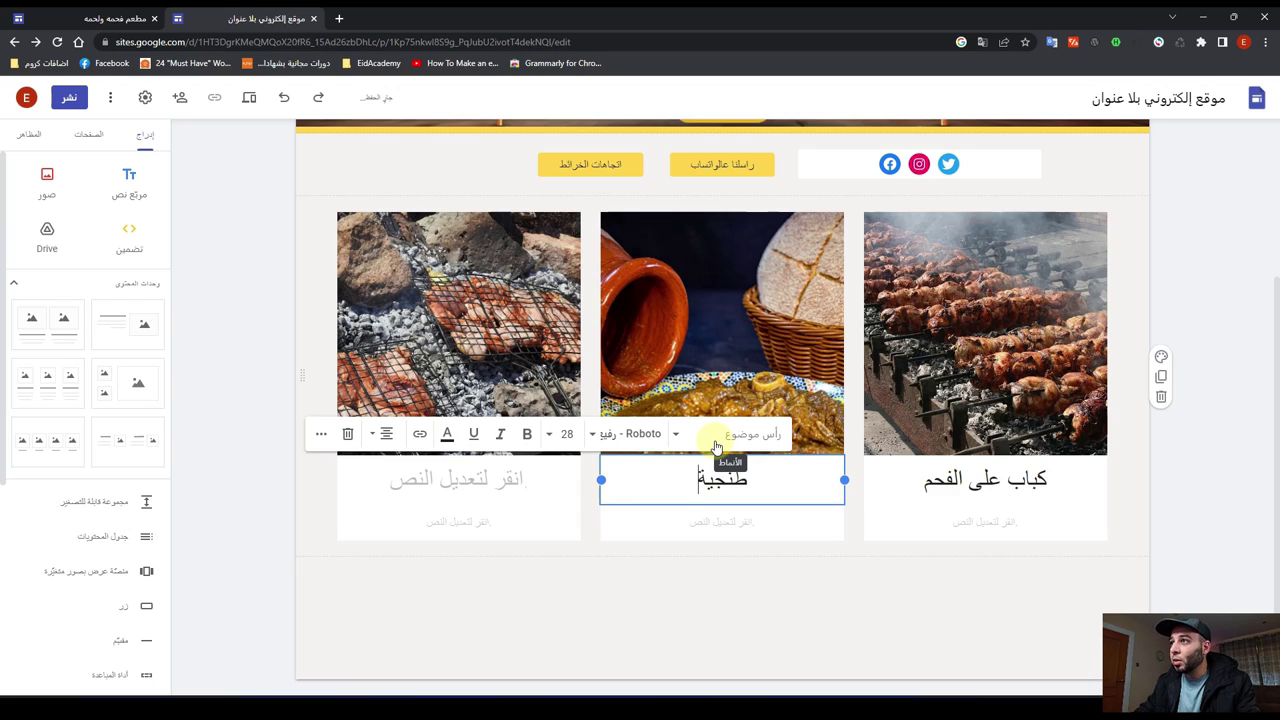
pyautogui.click(463, 483)
pyautogui.write('دج')
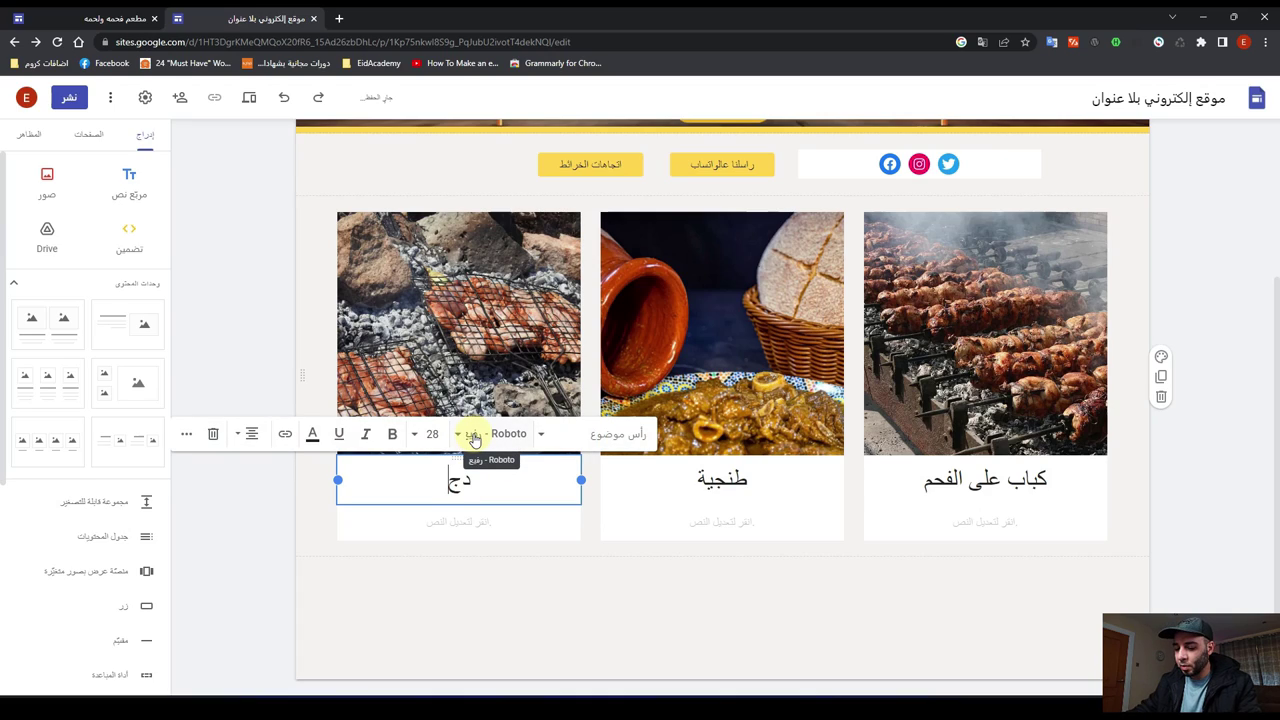
pyautogui.write('اج ع')
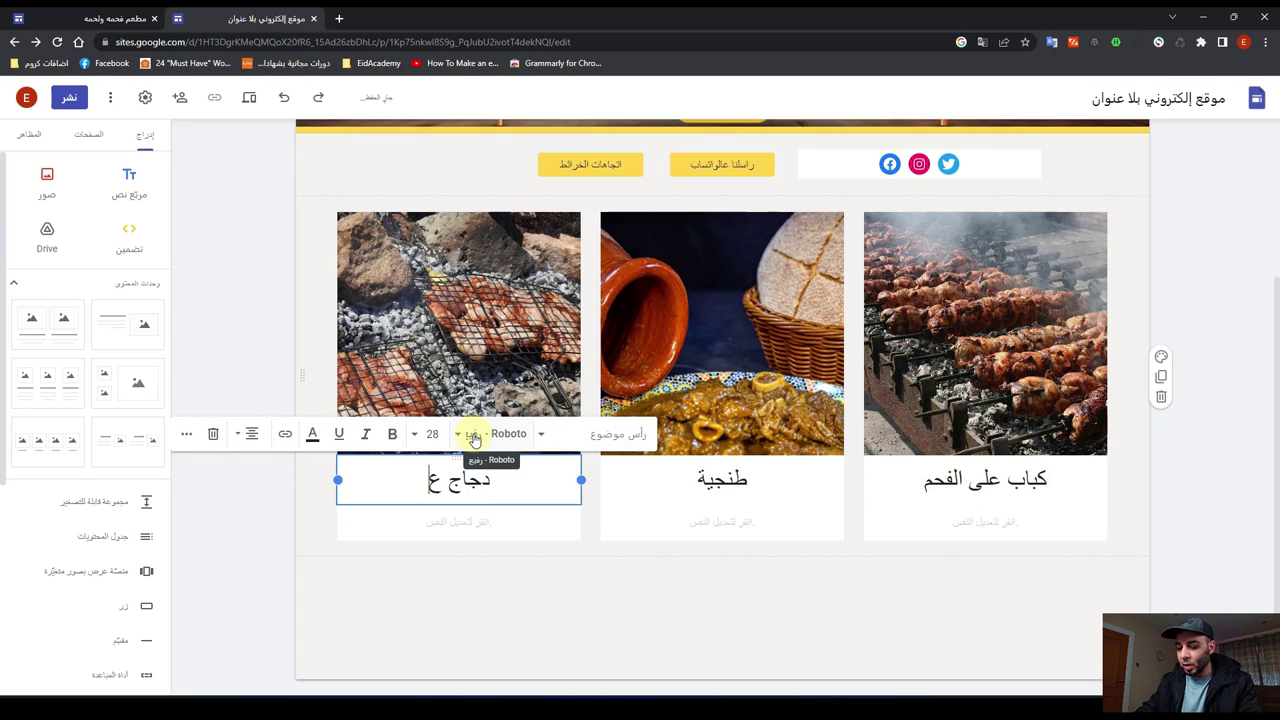
pyautogui.write('لى الفحم')
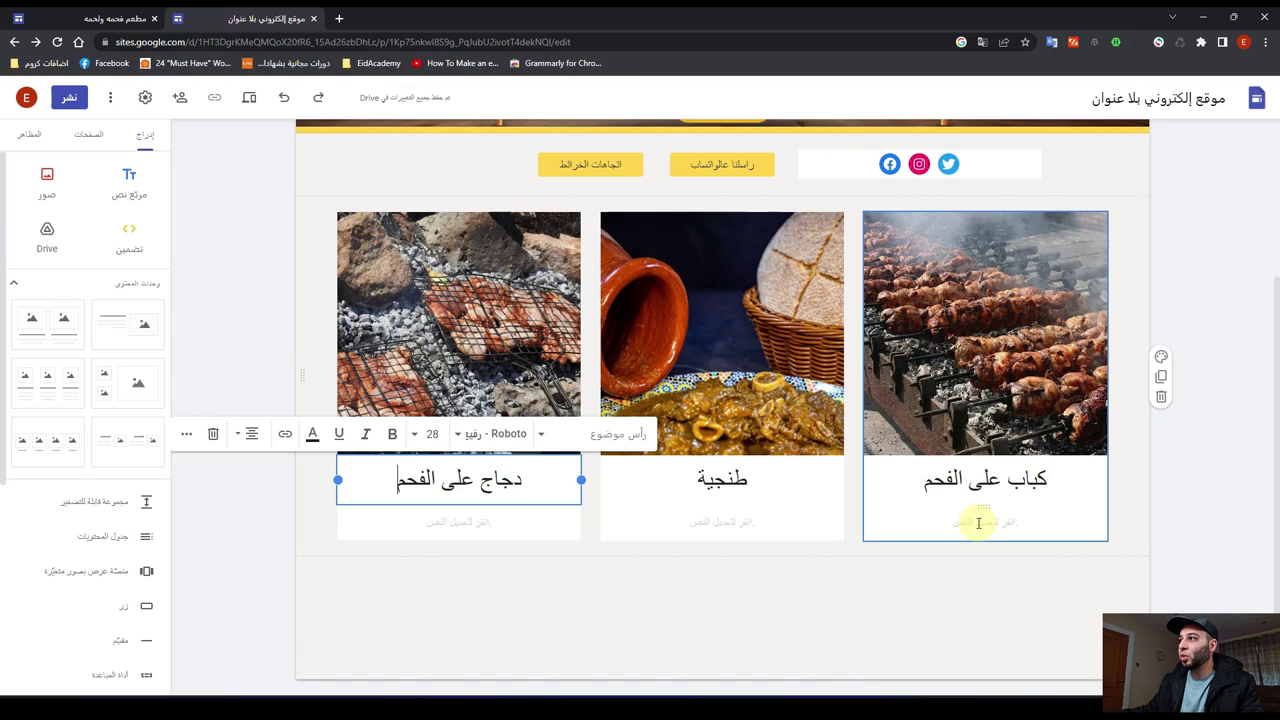
pyautogui.click(979, 523)
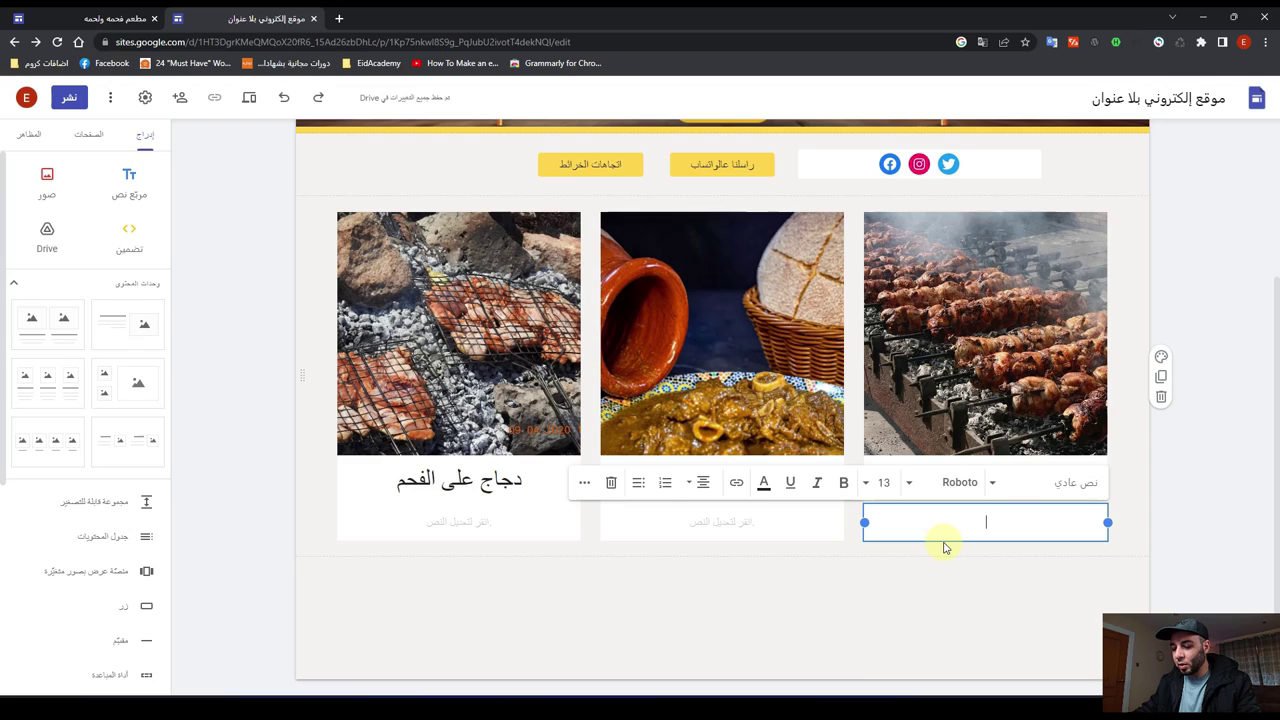
# Step: Write 'يتوفر توصيل أو استلام من المطعم' in the right card and copy it into the middle and left cards
pyautogui.write('يتوفر')
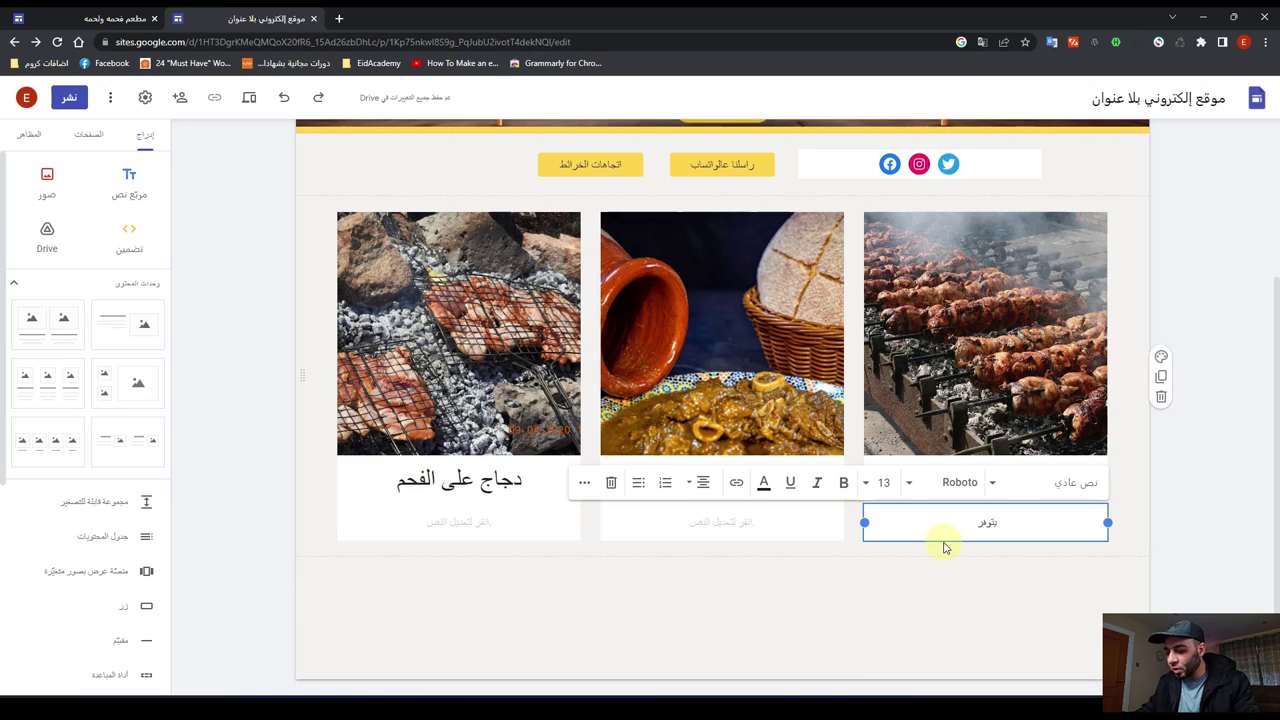
pyautogui.write(' ت')
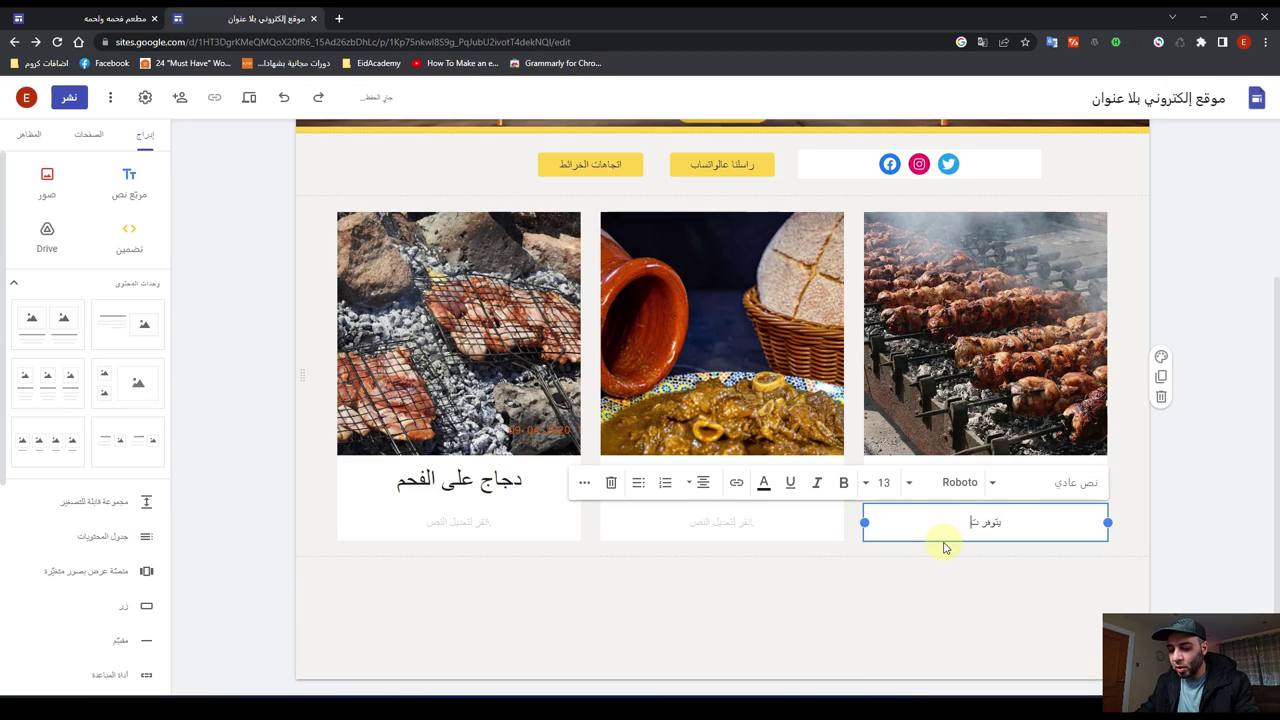
pyautogui.write('وصيل')
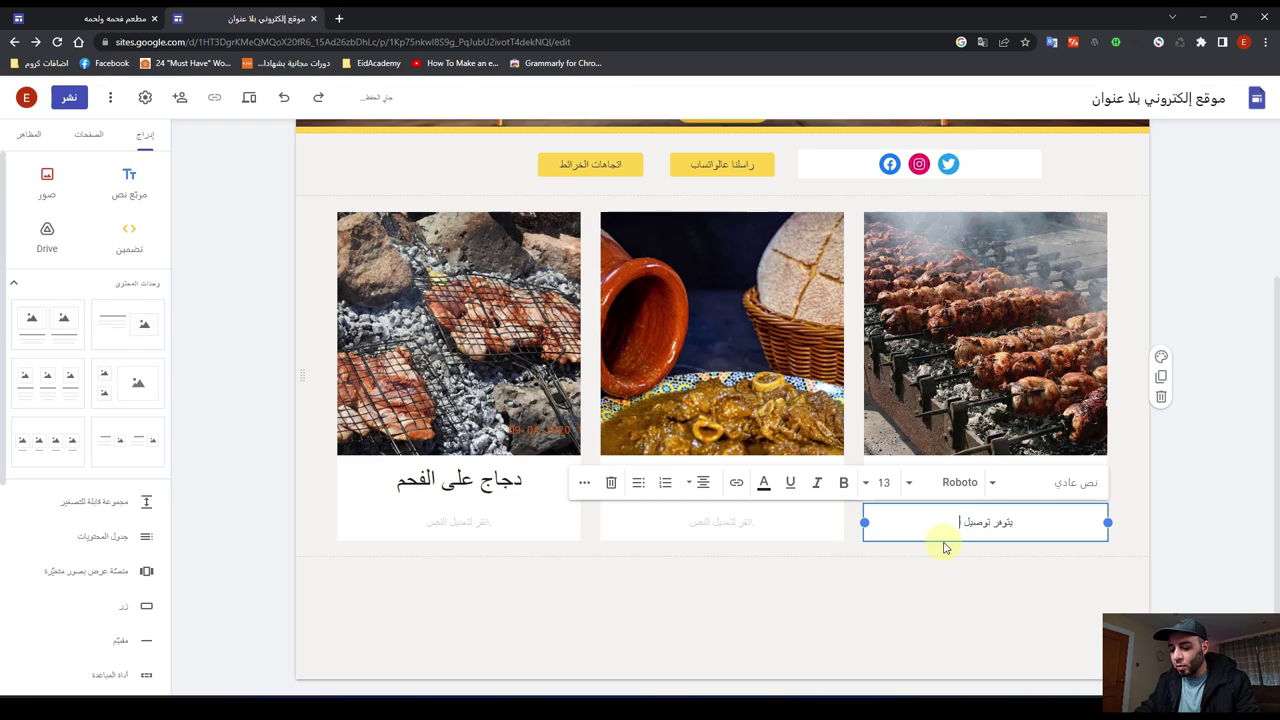
pyautogui.write(' أو')
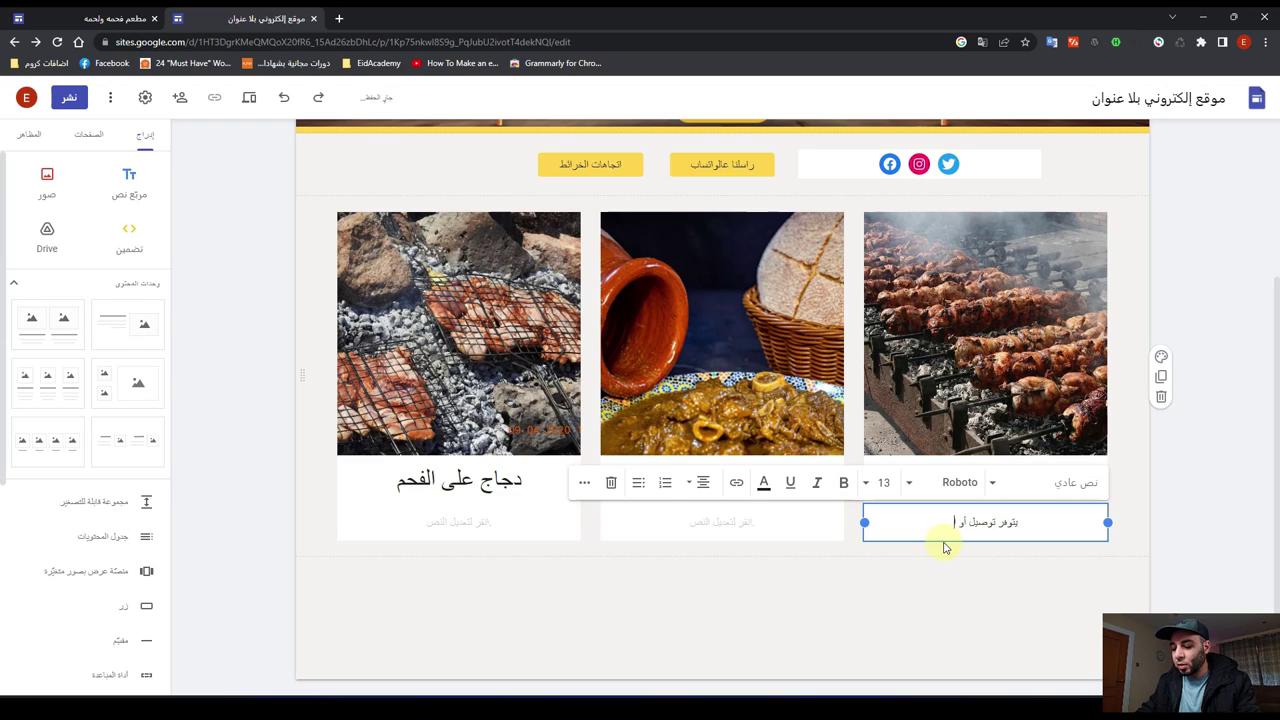
pyautogui.write(' استلا')
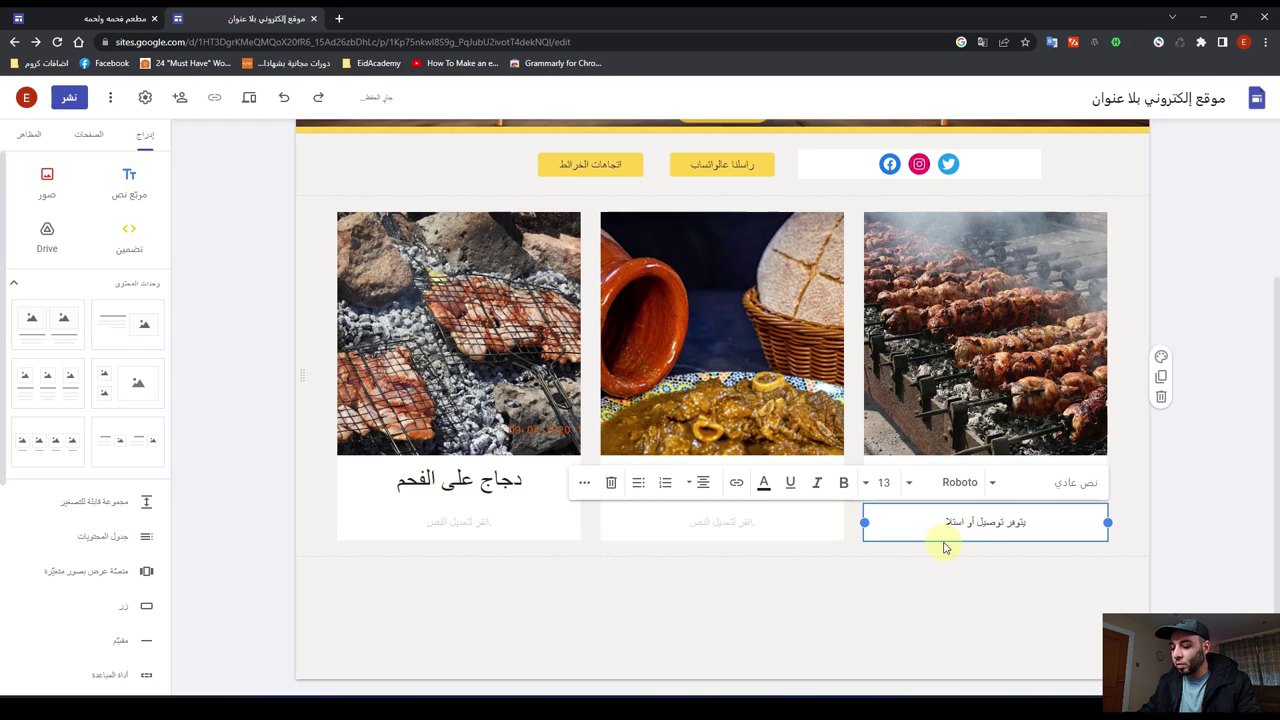
pyautogui.write('م')
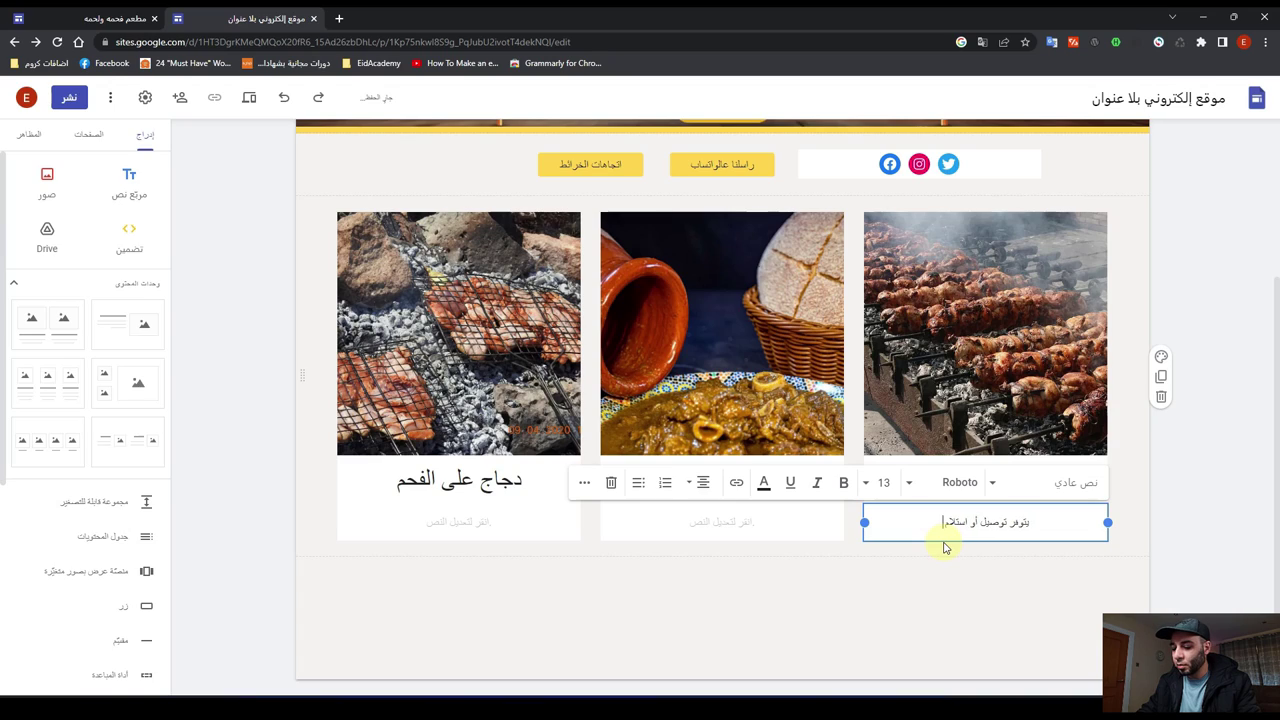
pyautogui.write(' من المط')
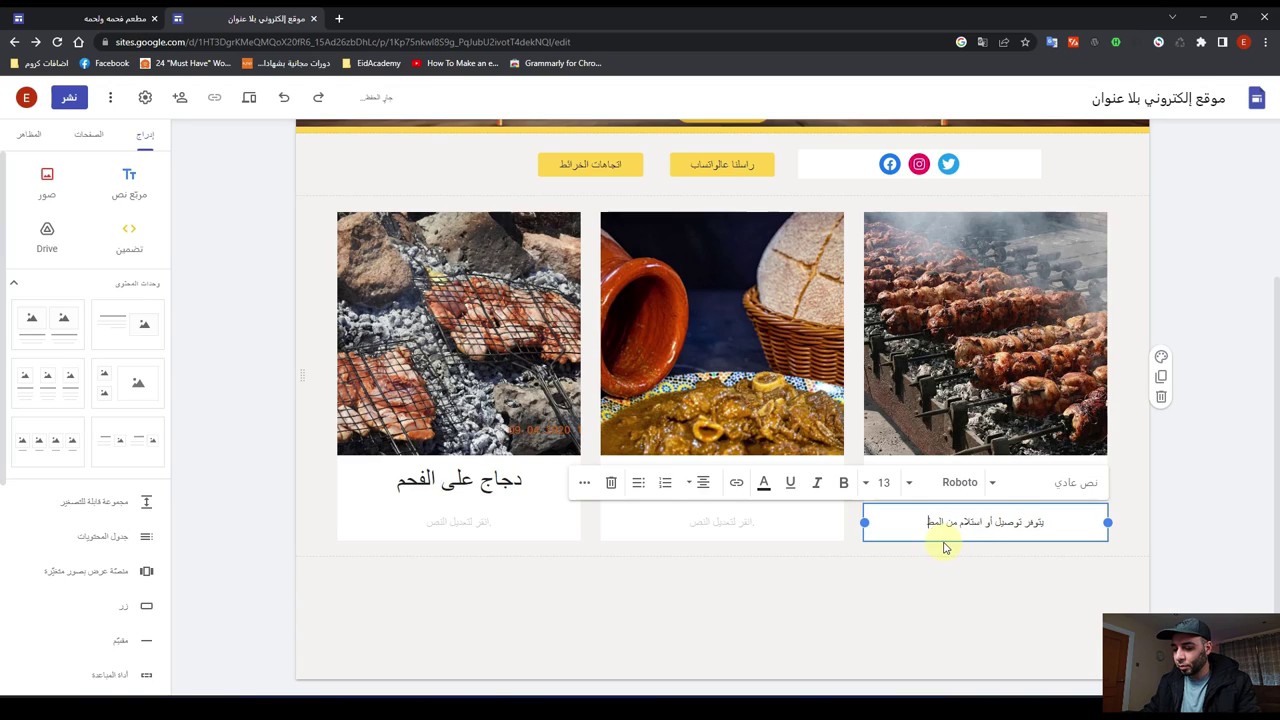
pyautogui.write('عم')
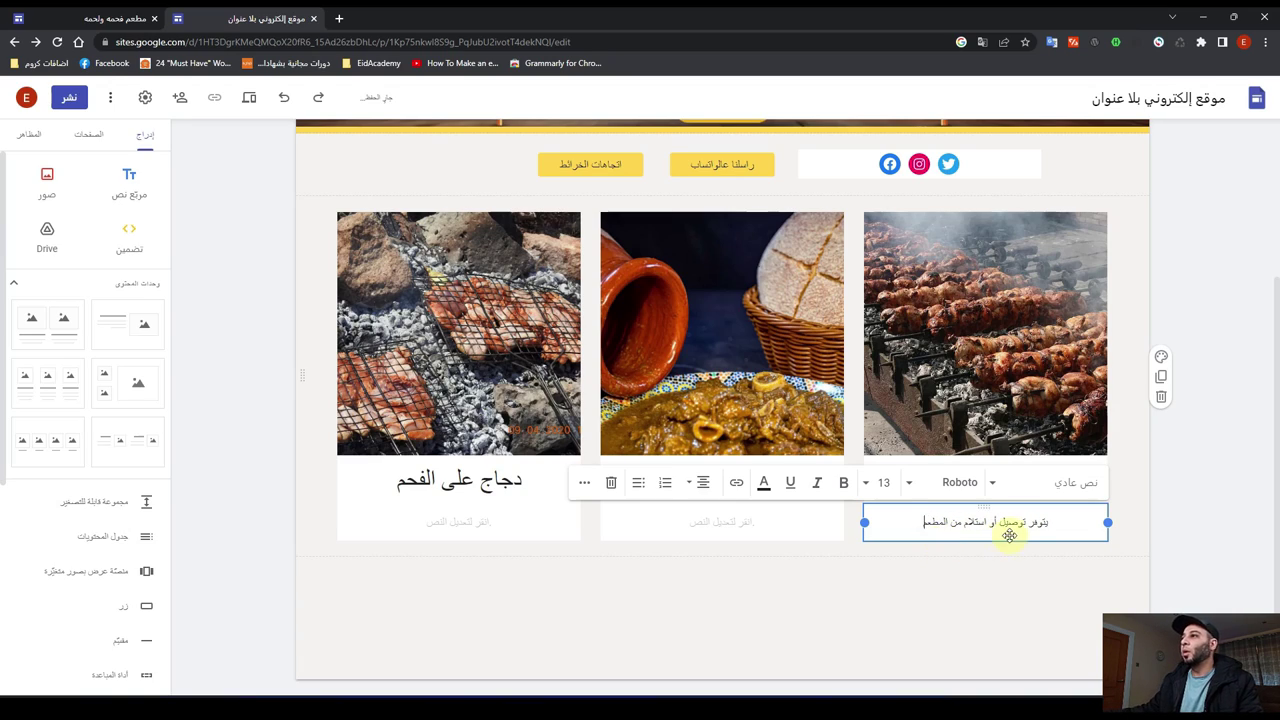
pyautogui.tripleClick(986, 524)
pyautogui.hotkey('ctrl', 'c')
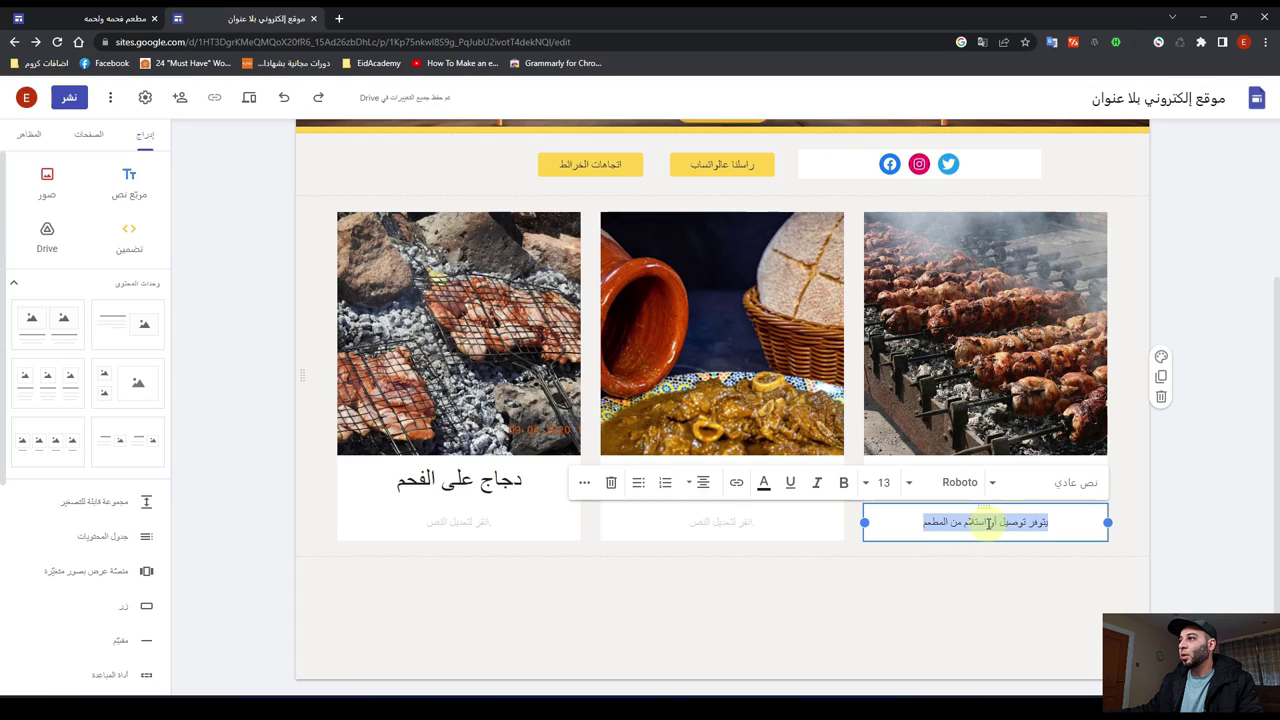
pyautogui.click(737, 524)
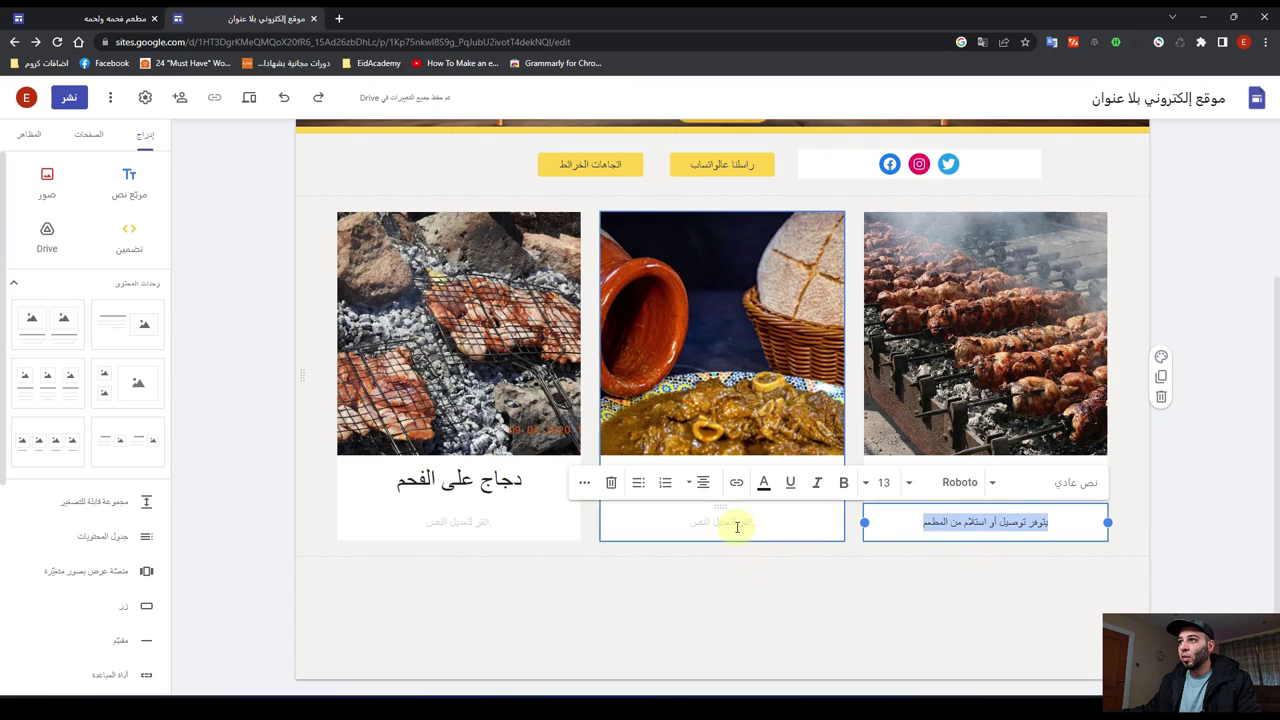
pyautogui.hotkey('ctrl', 'v')
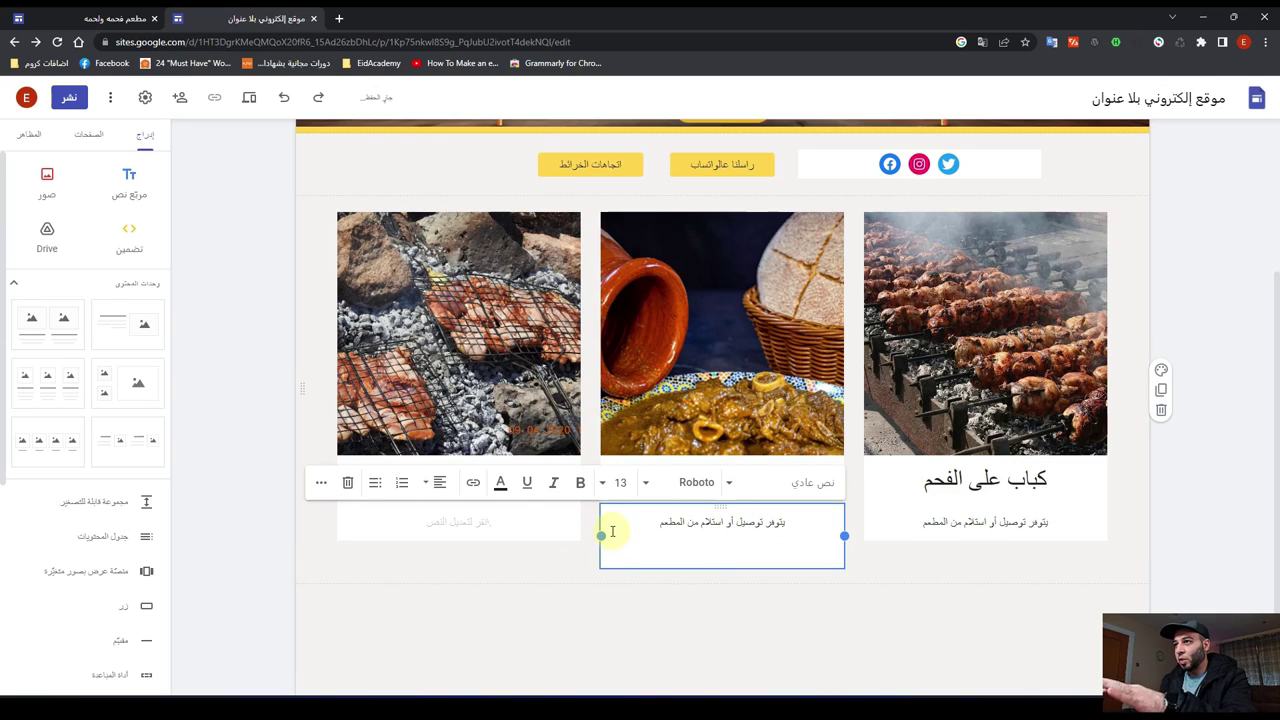
pyautogui.press('BackSpace')
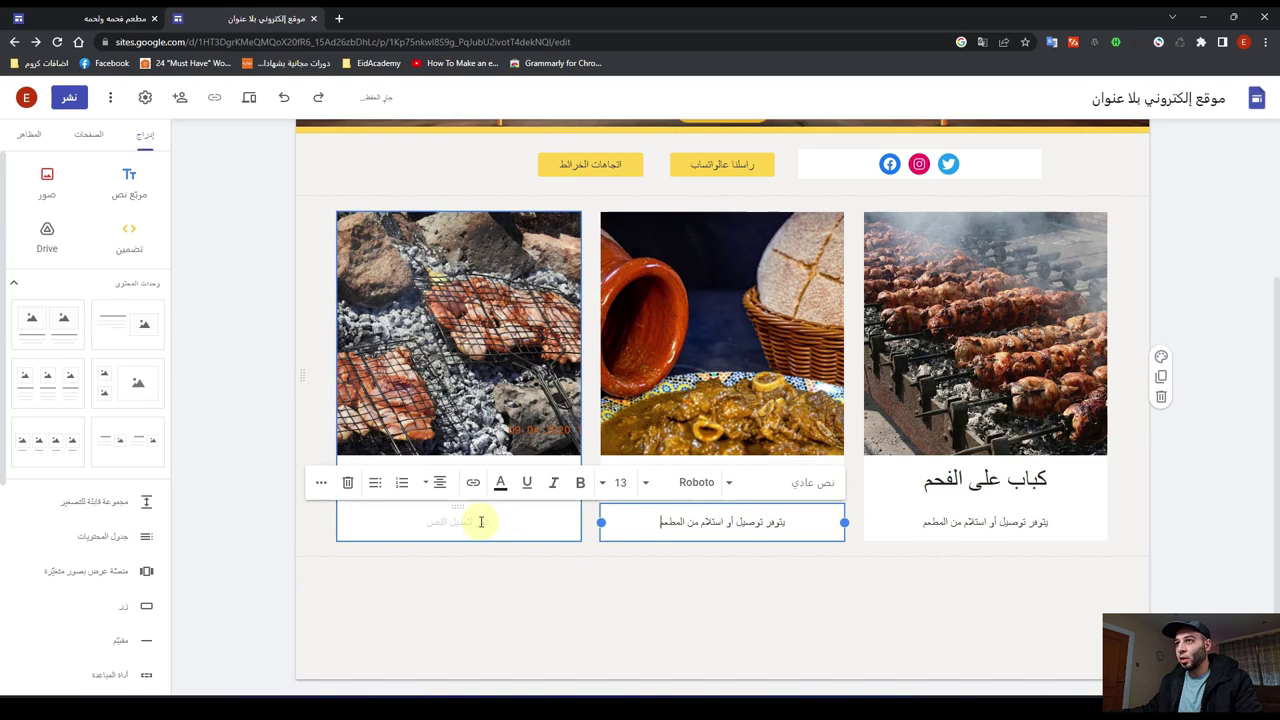
pyautogui.click(480, 521)
pyautogui.hotkey('ctrl', 'v')
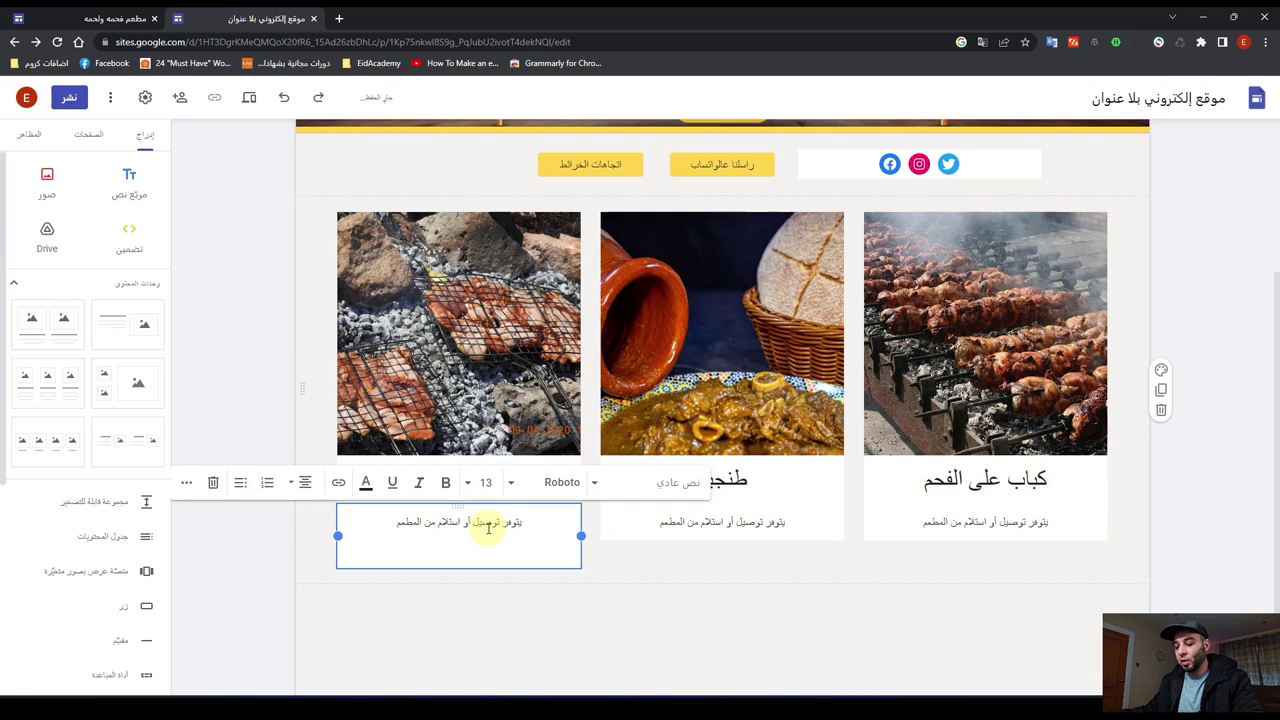
pyautogui.press('BackSpace')
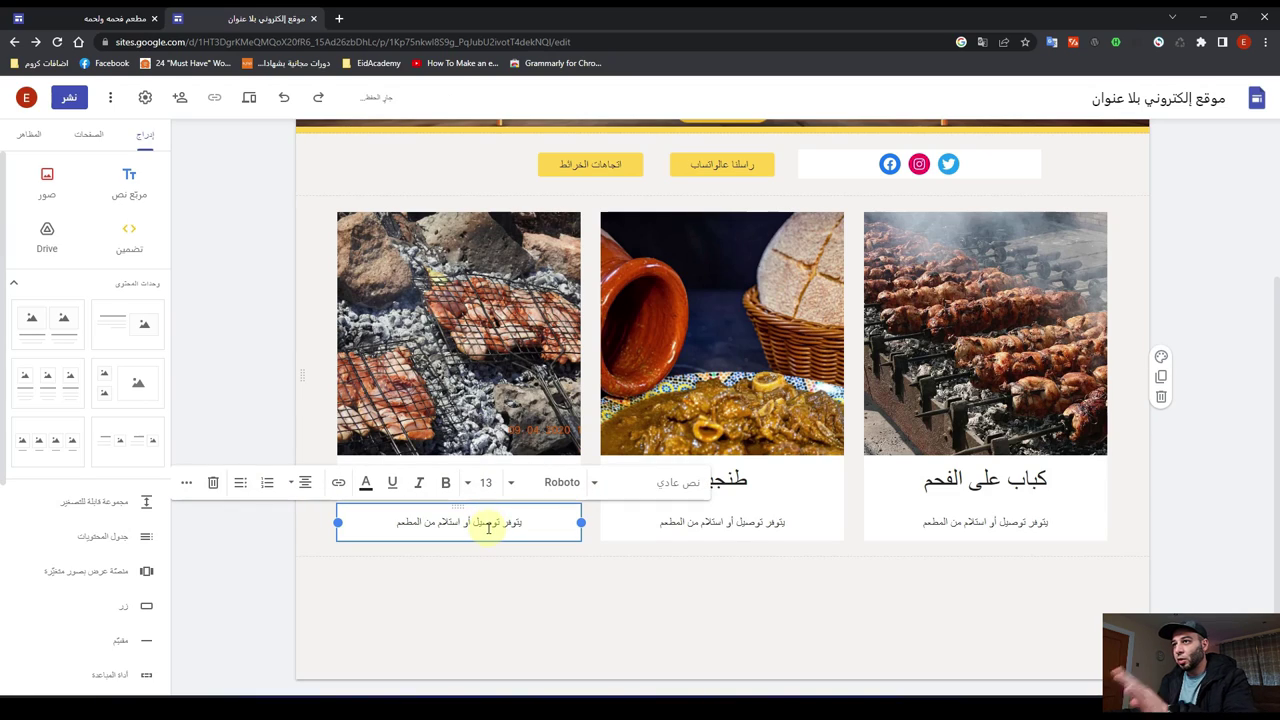
pyautogui.click(782, 627)
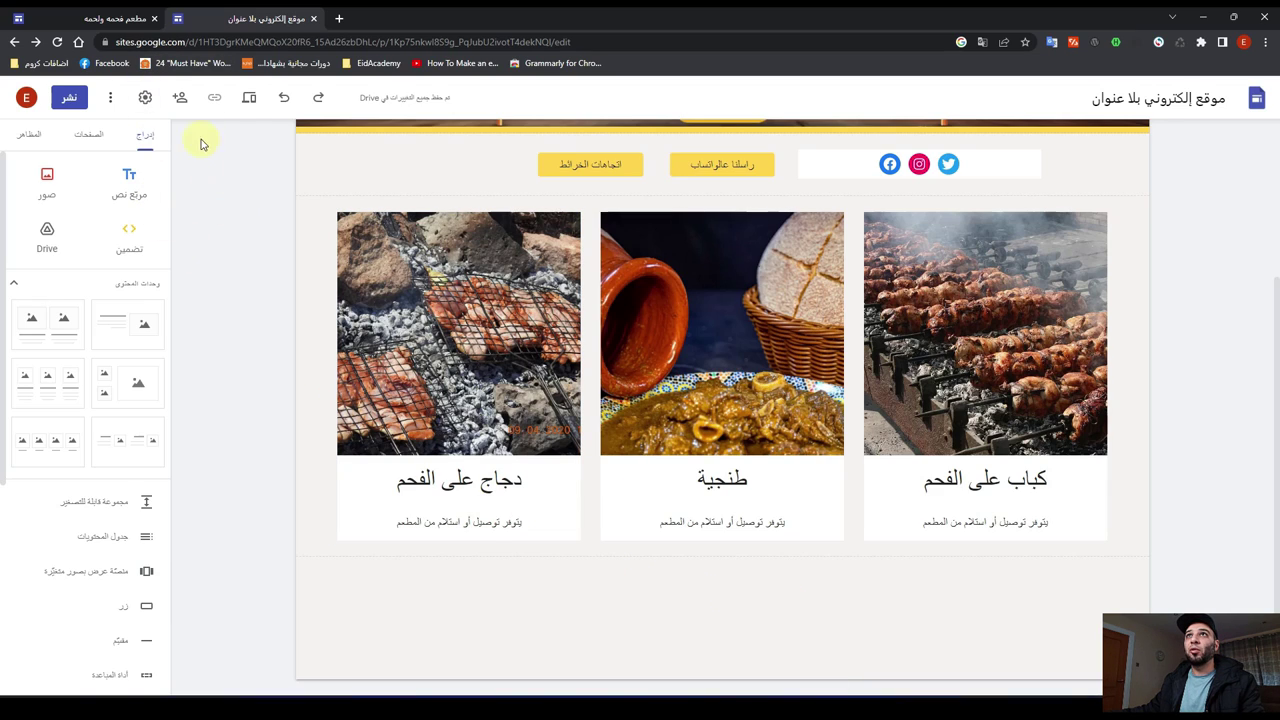
pyautogui.click(249, 100)
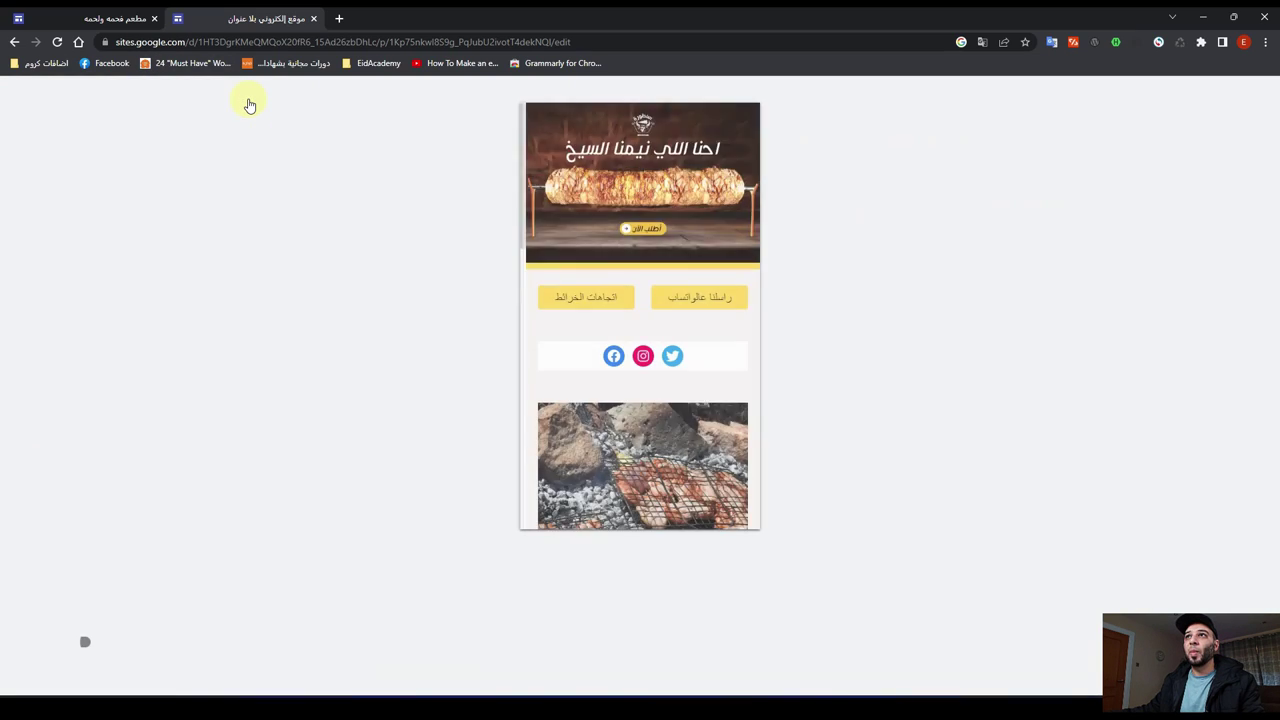
pyautogui.scroll(-5, 606, 370)
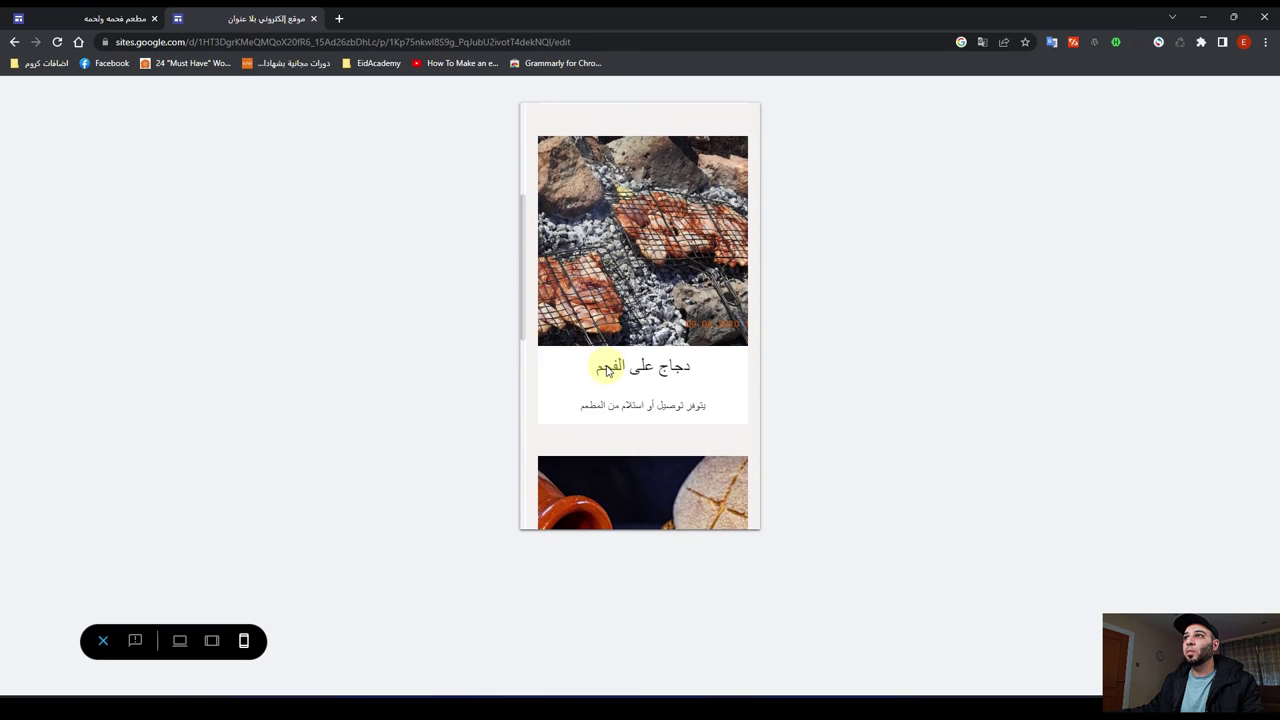
pyautogui.scroll(-4, 606, 370)
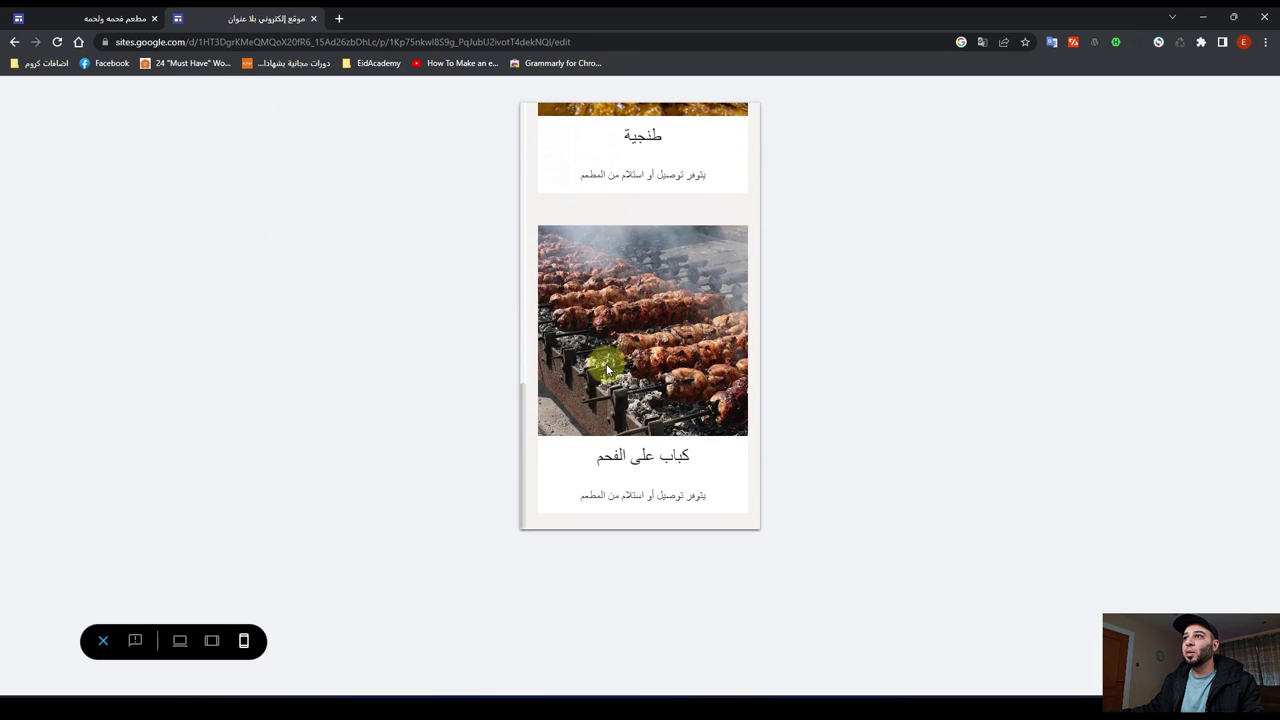
pyautogui.scroll(10, 606, 363)
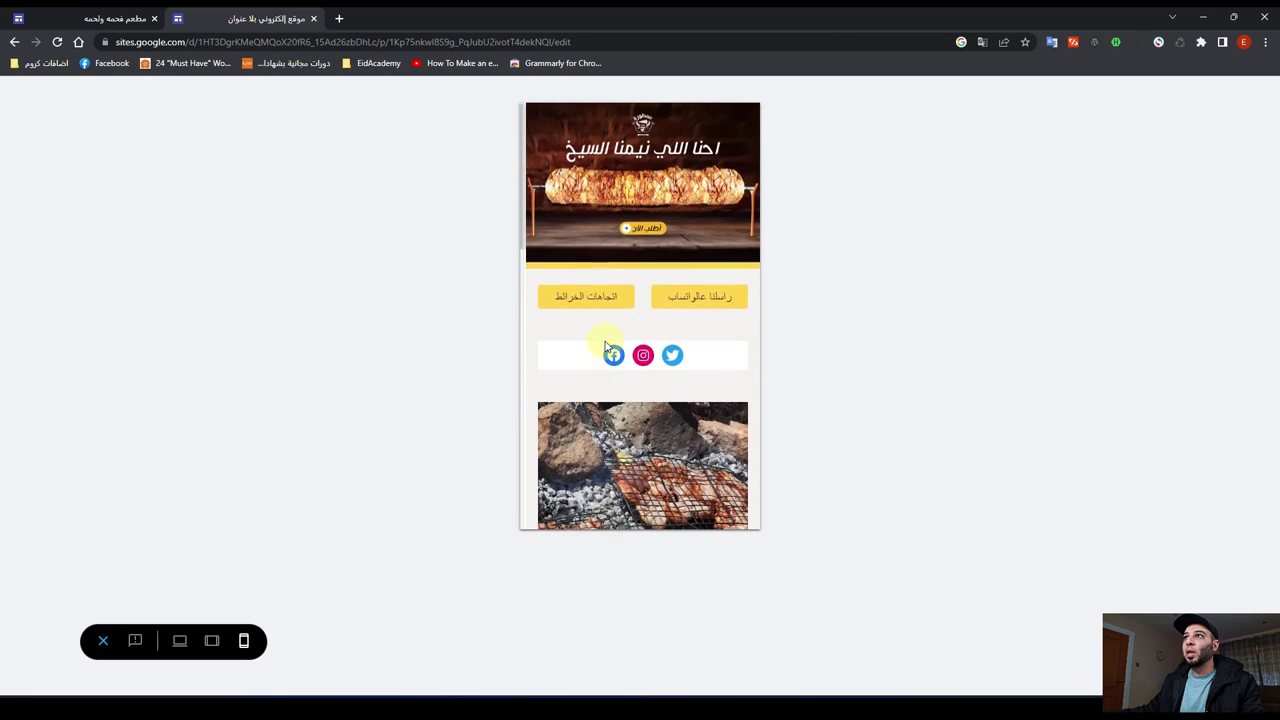
pyautogui.click(102, 641)
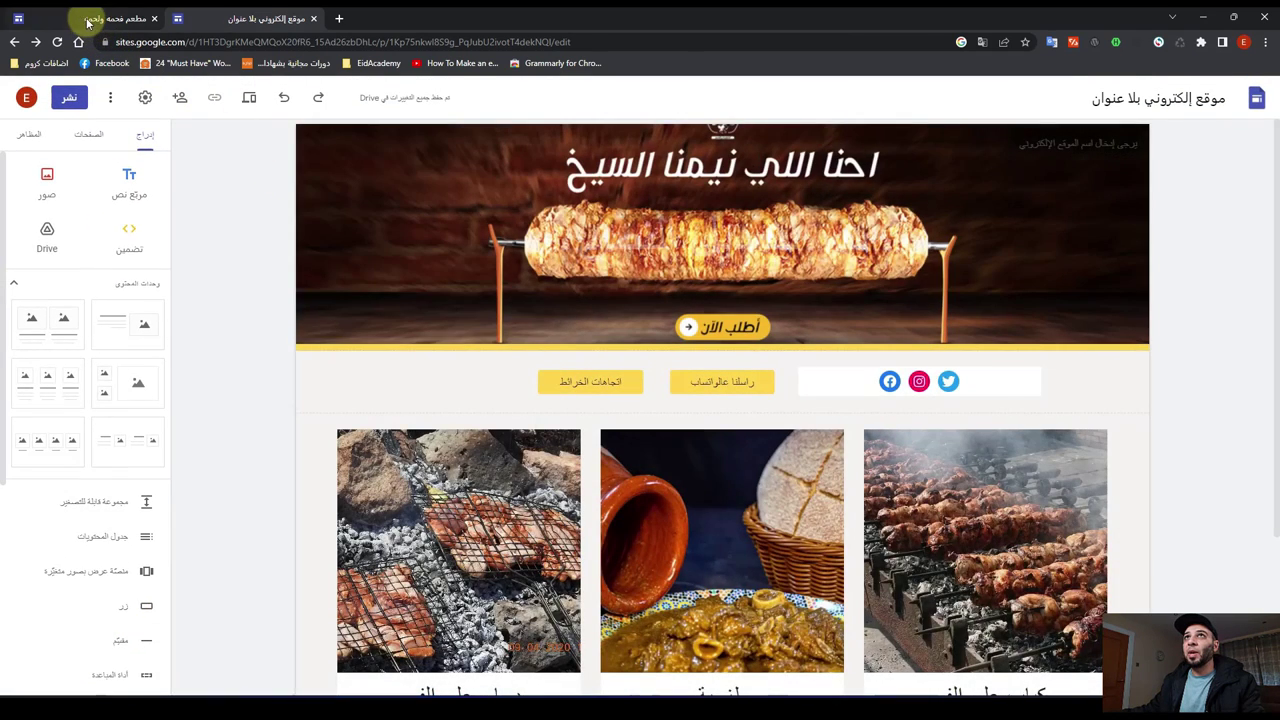
pyautogui.click(110, 19)
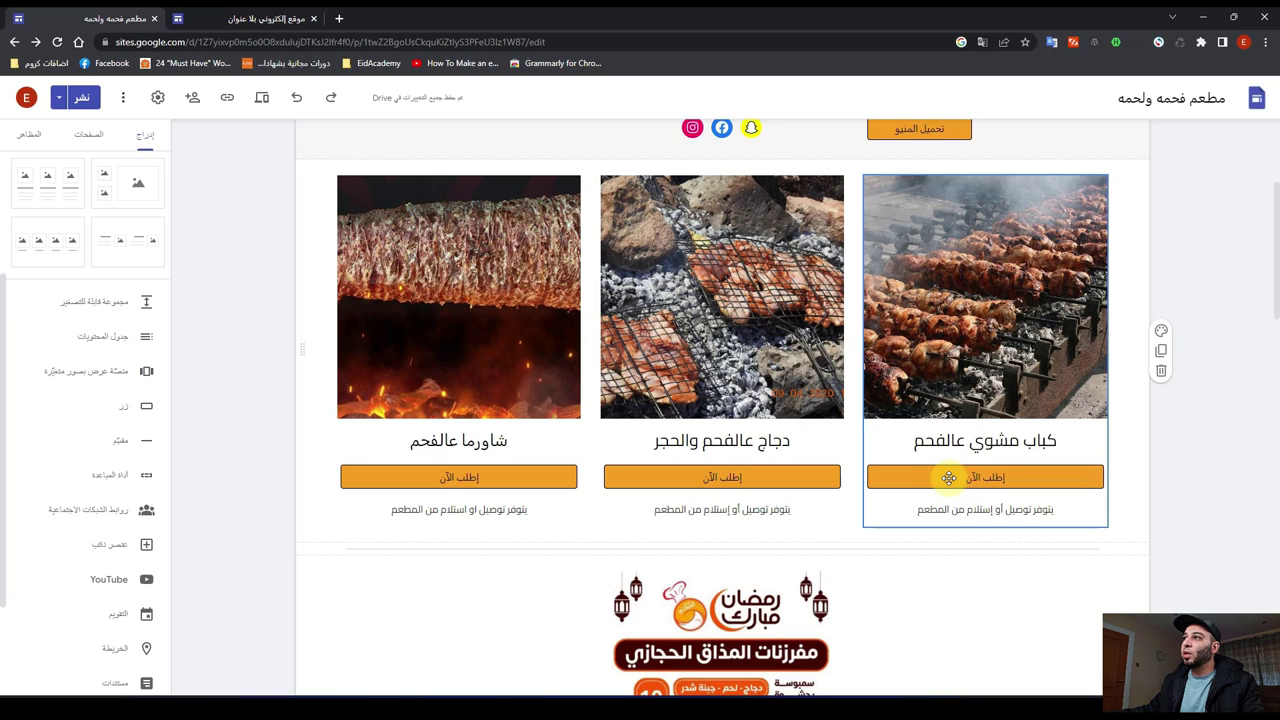
pyautogui.click(263, 21)
pyautogui.scroll(-1, 223, 458)
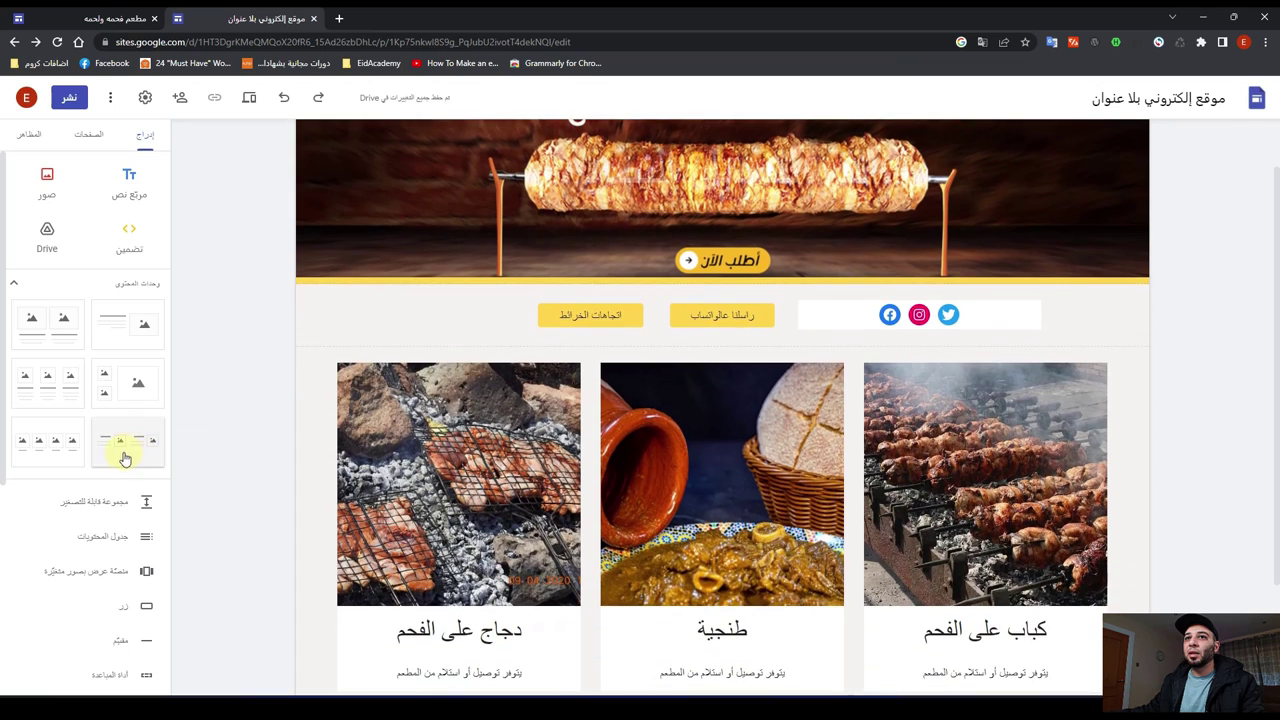
pyautogui.scroll(-3, 120, 420)
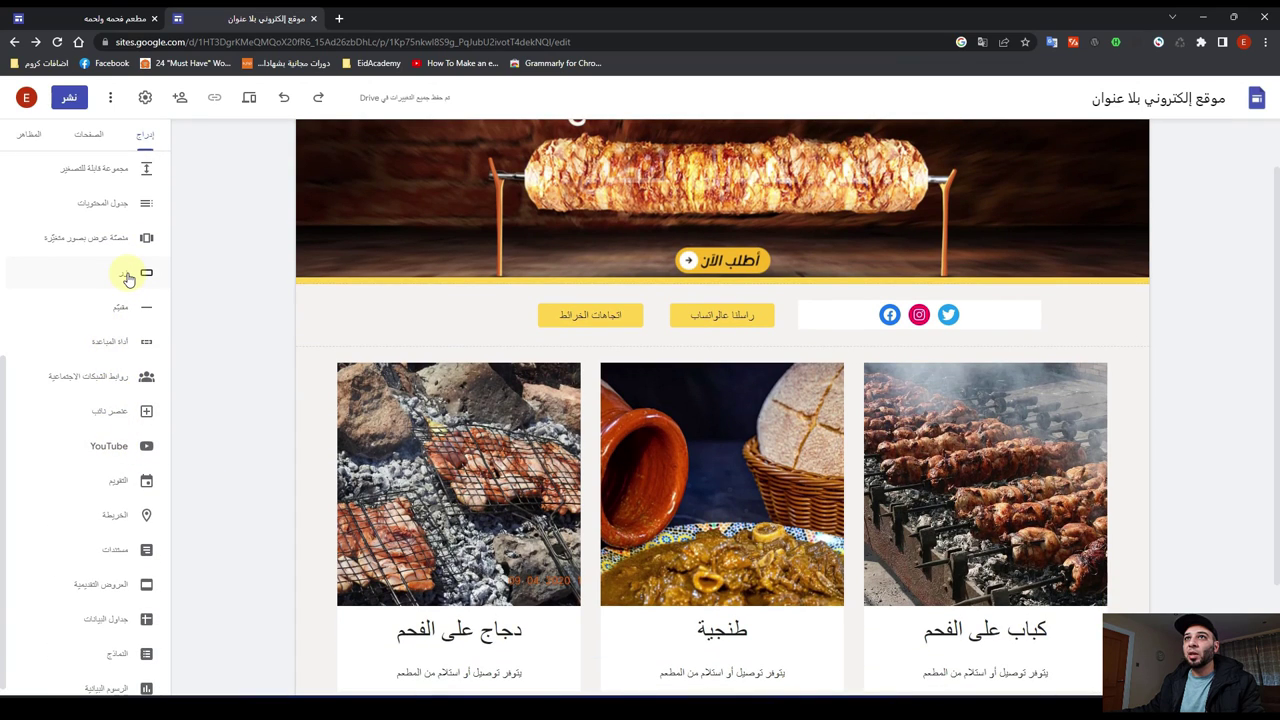
# Step: Create a button named 'أطلب الأن' linking to google.com
pyautogui.click(128, 276)
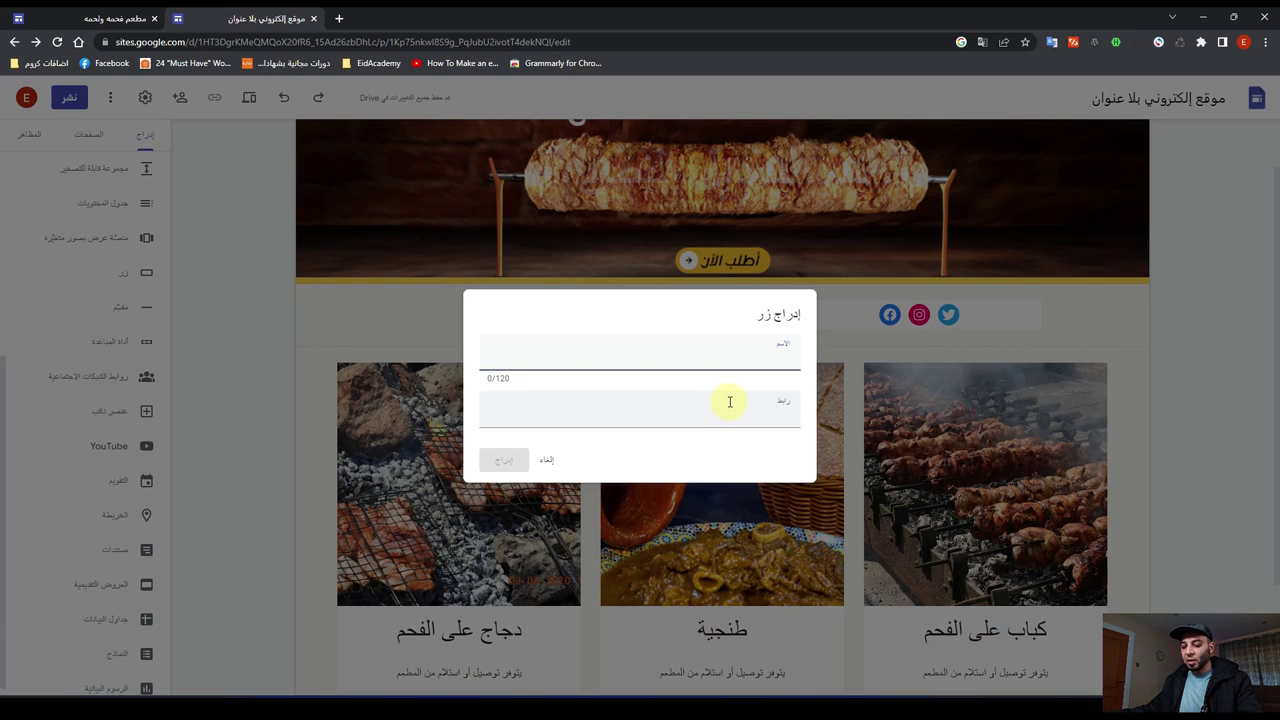
pyautogui.write('أطل')
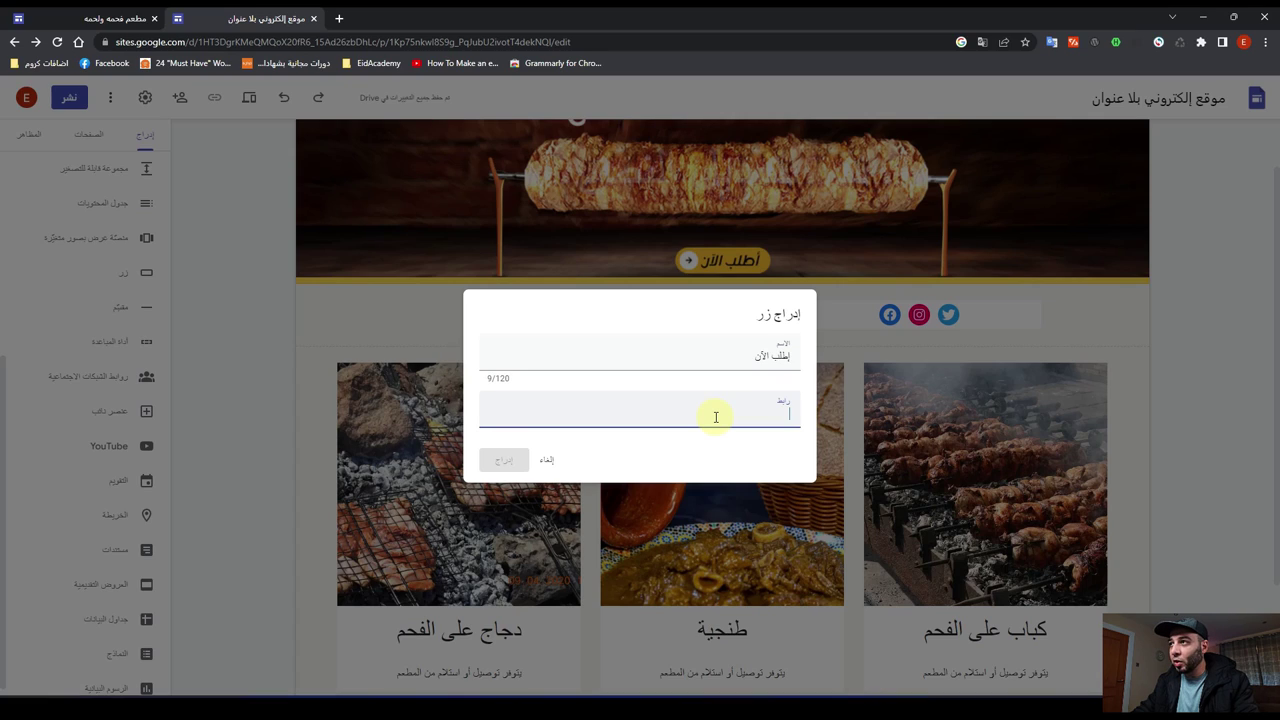
pyautogui.press('super+space')
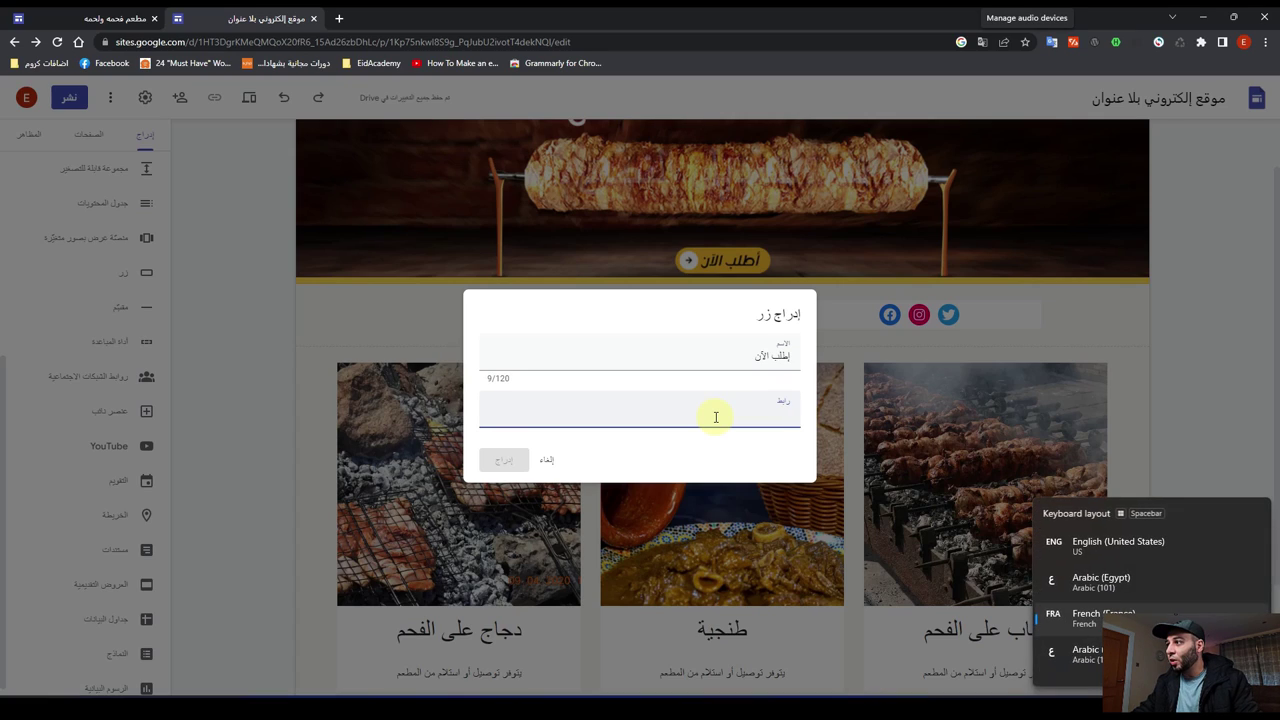
pyautogui.write('goo')
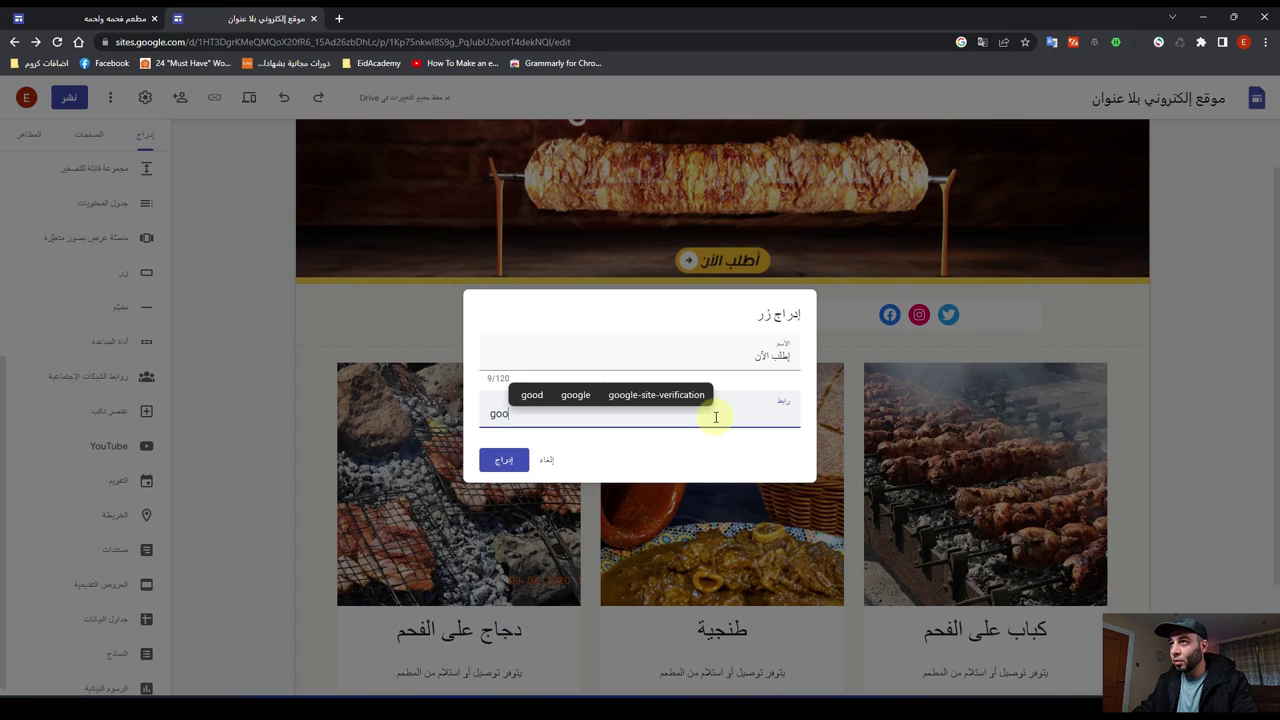
pyautogui.write('gle')
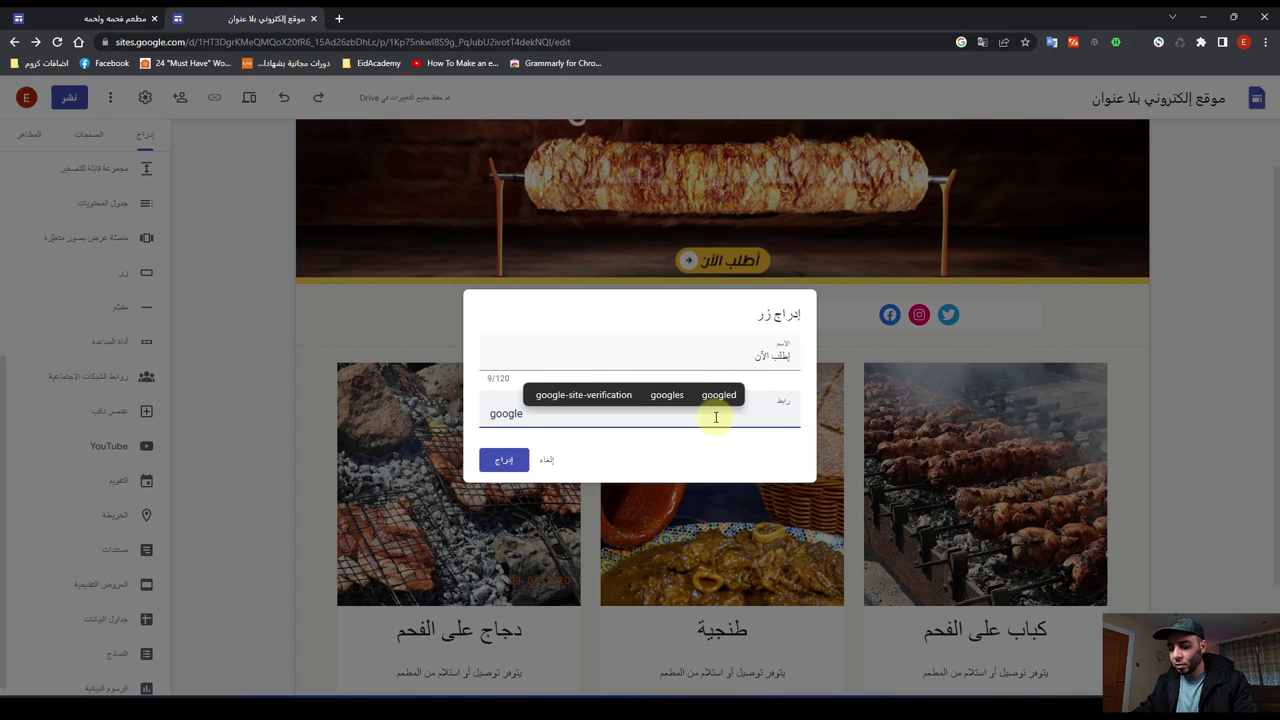
pyautogui.write('.com')
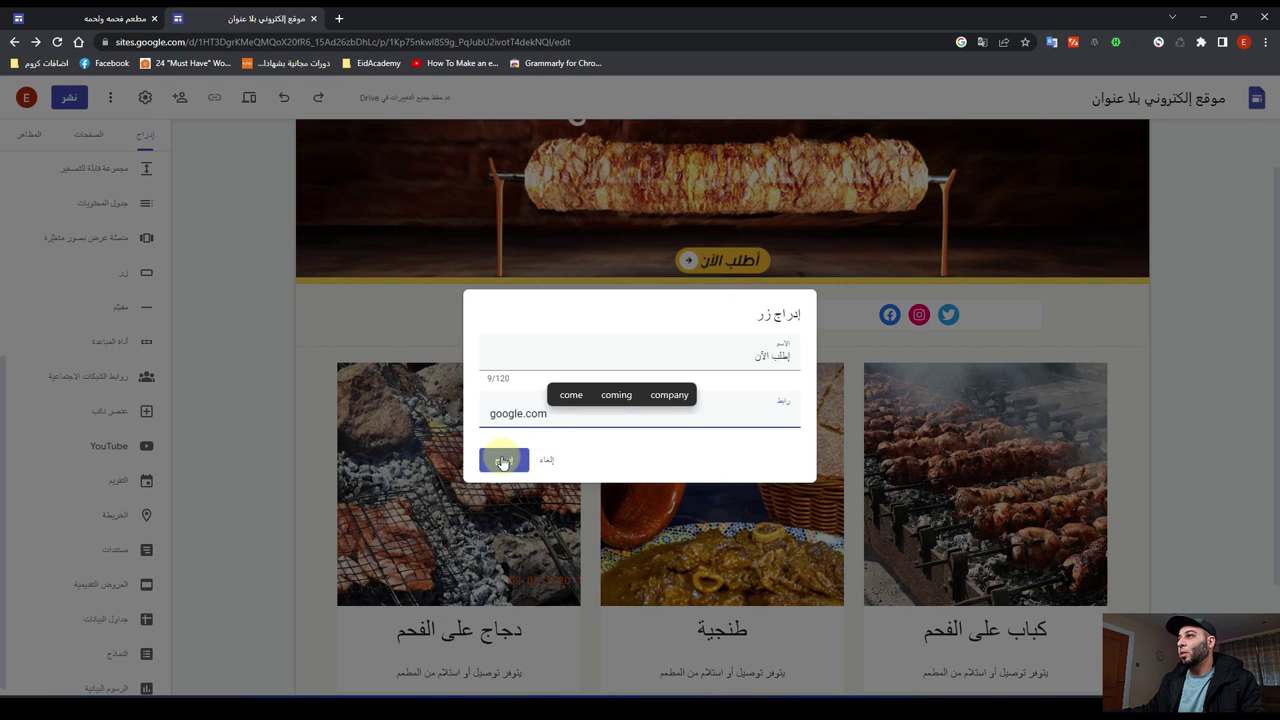
pyautogui.click(503, 461)
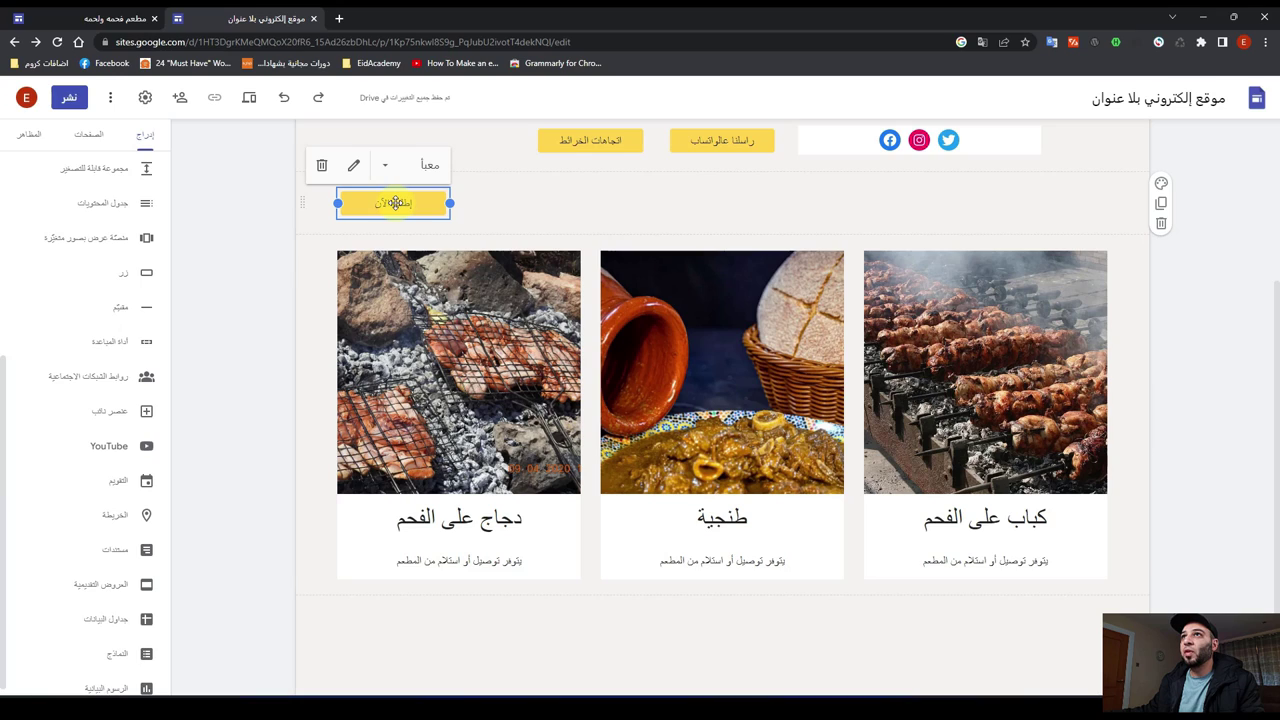
# Step: Place a yellow 'إطلب الآن' button under the kebab, طنجية and دجاج card titles
pyautogui.moveTo(395, 203); pyautogui.dragTo(967, 543)
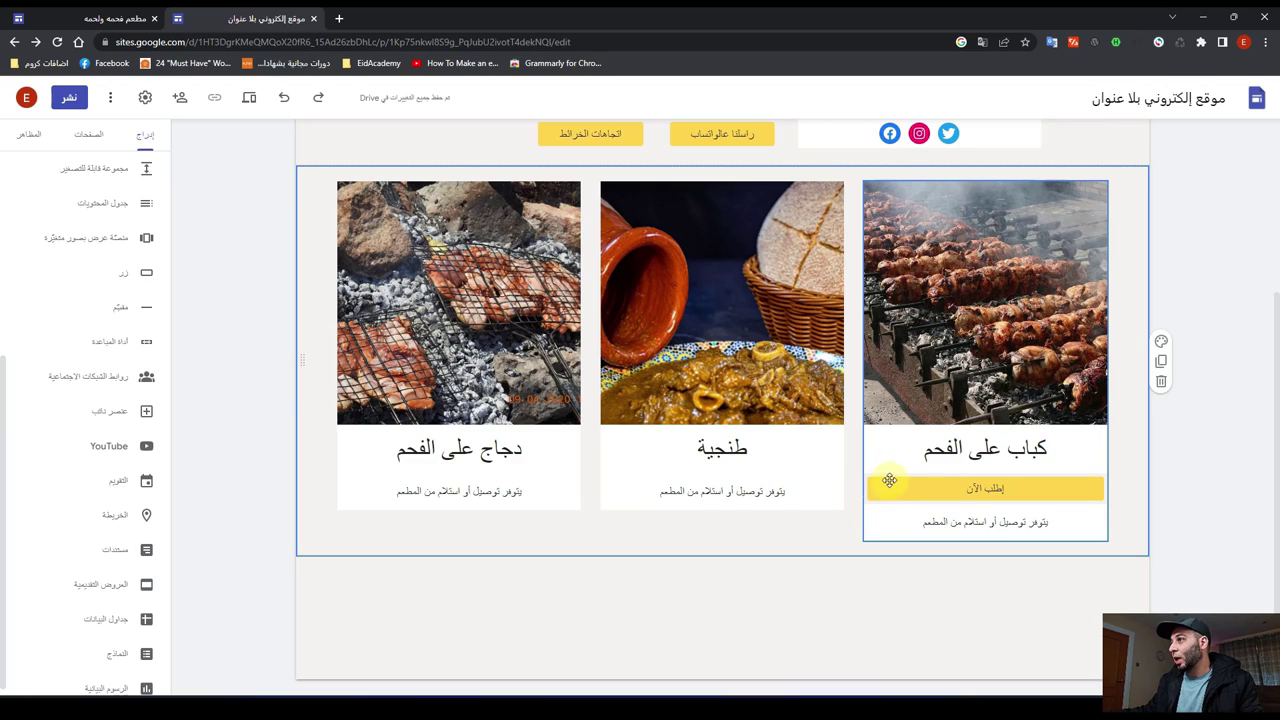
pyautogui.click(912, 487)
pyautogui.click(912, 487)
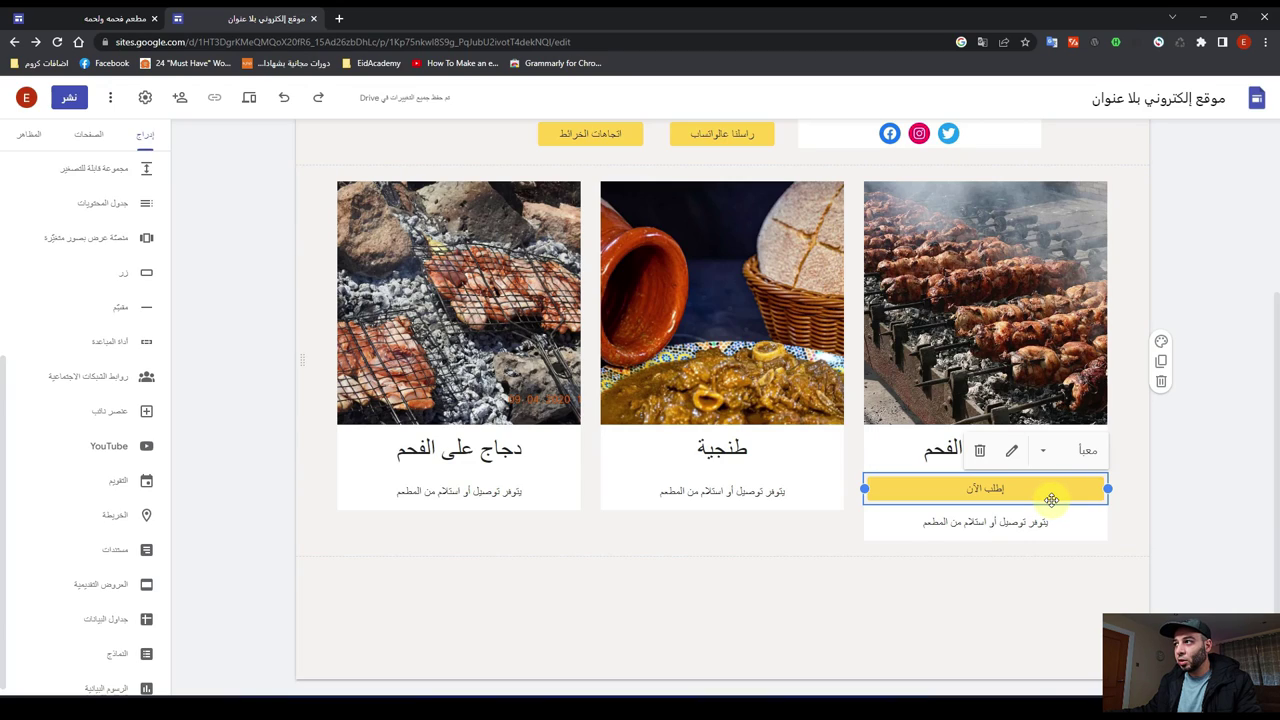
pyautogui.moveTo(1051, 500); pyautogui.dragTo(900, 565)
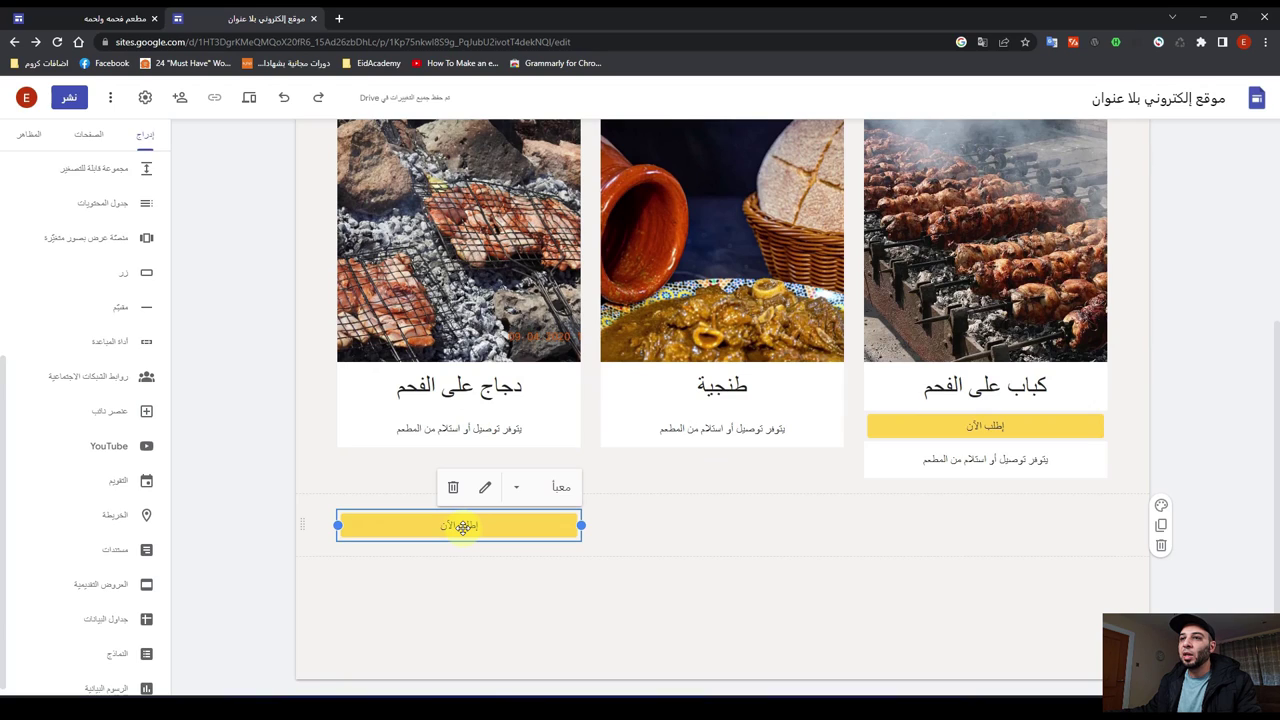
pyautogui.moveTo(462, 526); pyautogui.dragTo(676, 407)
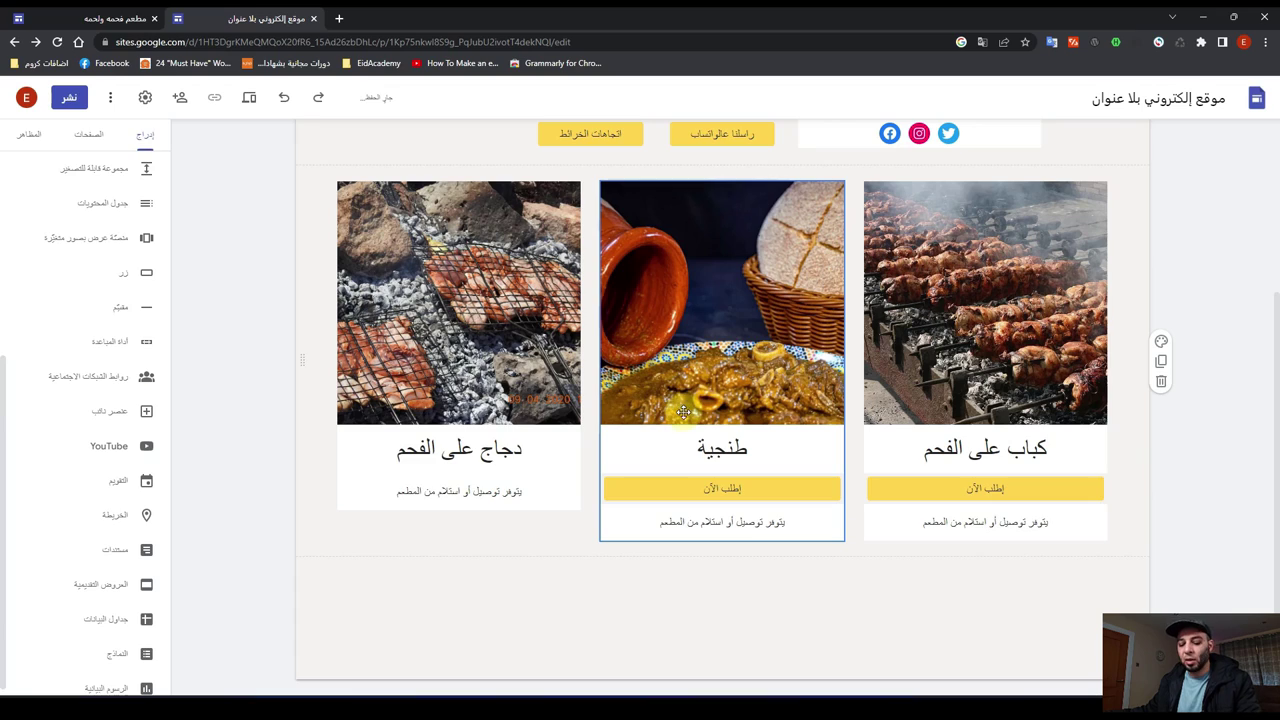
pyautogui.hotkey('ctrl', 'v')
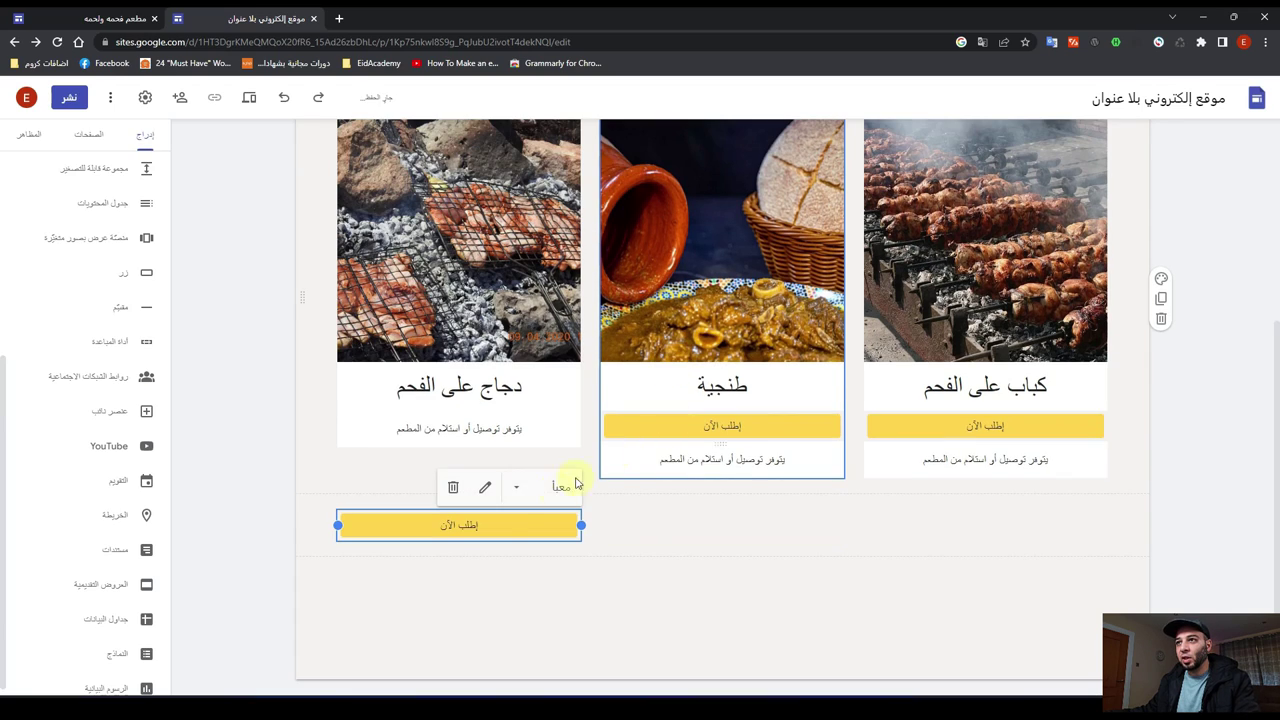
pyautogui.moveTo(474, 526); pyautogui.dragTo(466, 409)
pyautogui.click(978, 410)
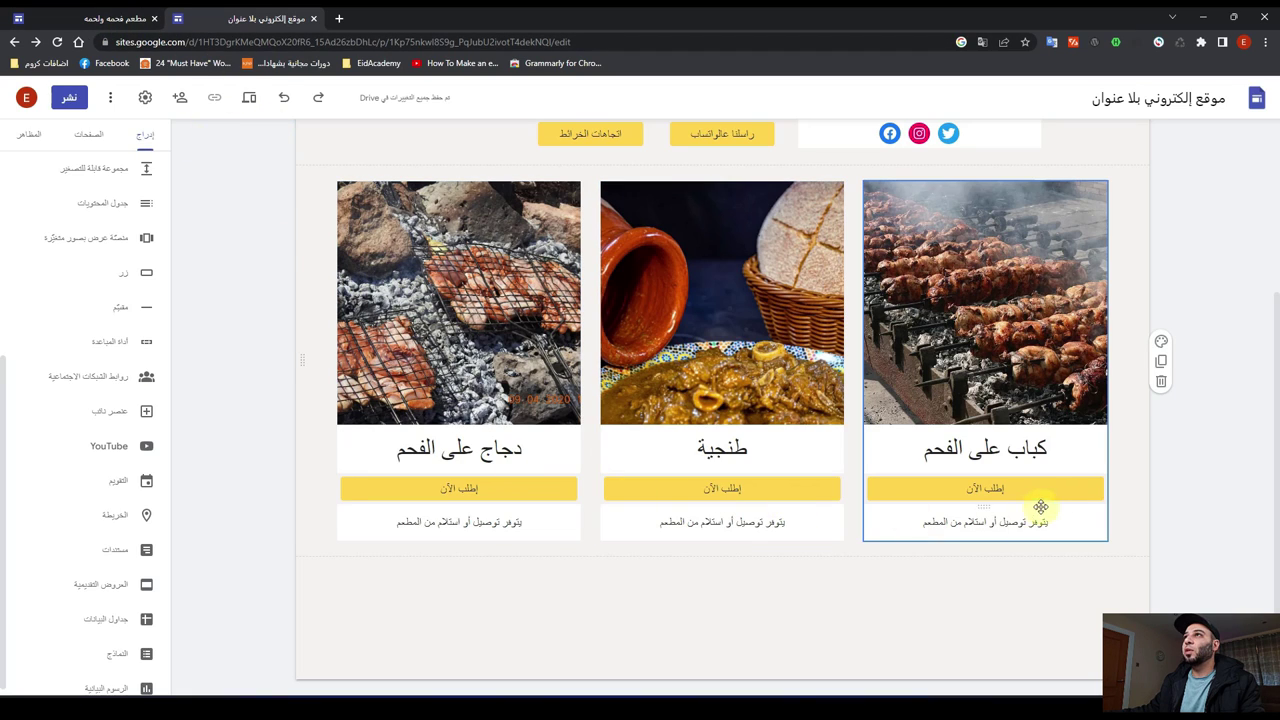
pyautogui.click(110, 18)
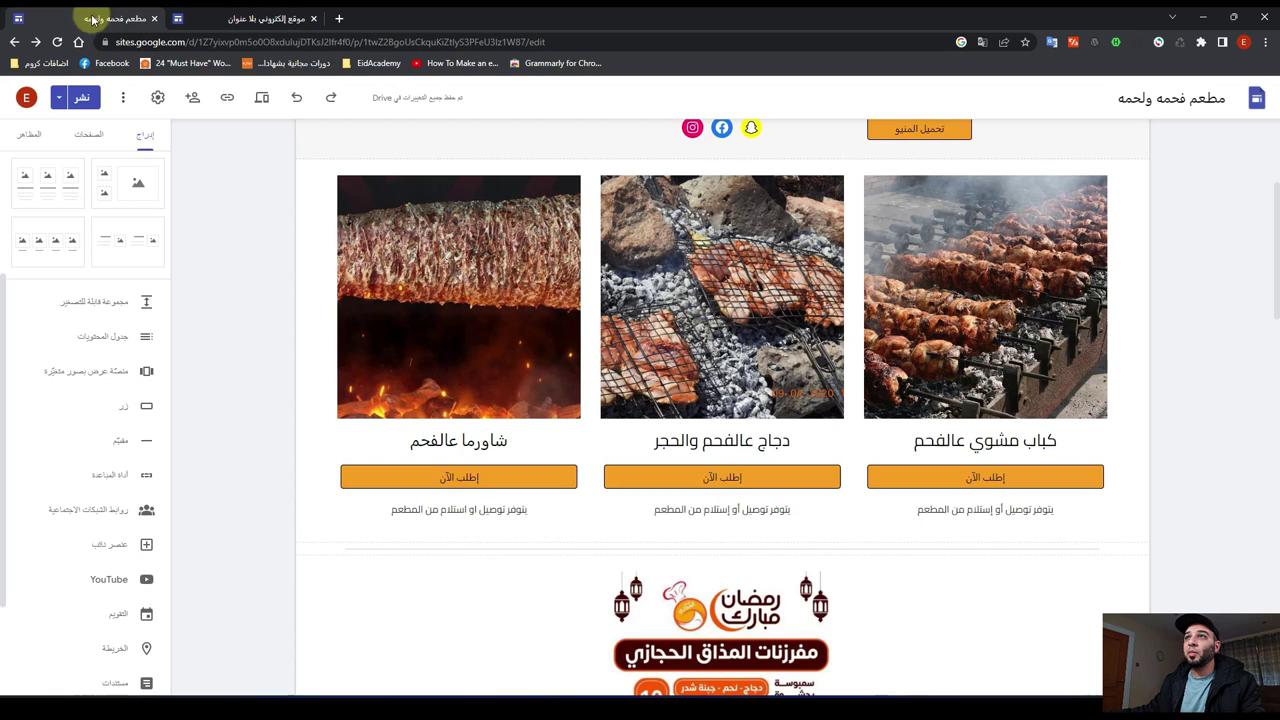
pyautogui.scroll(-2, 585, 500)
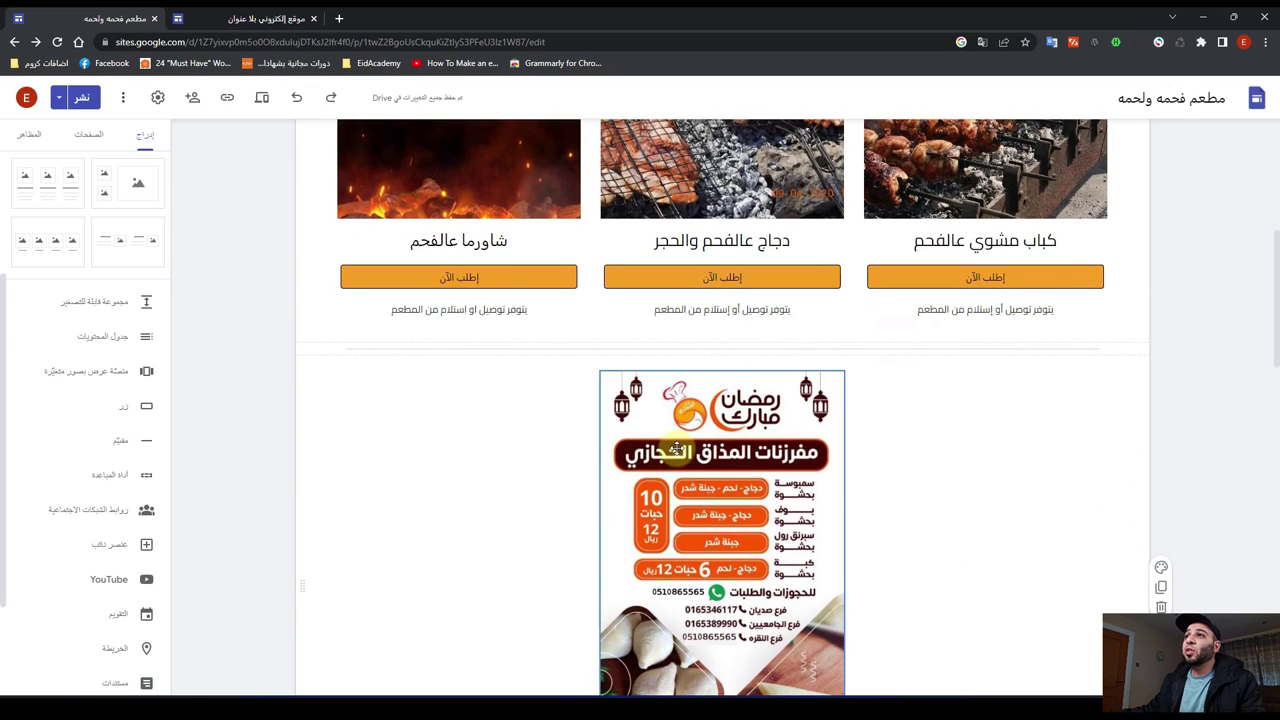
pyautogui.scroll(-1, 676, 449)
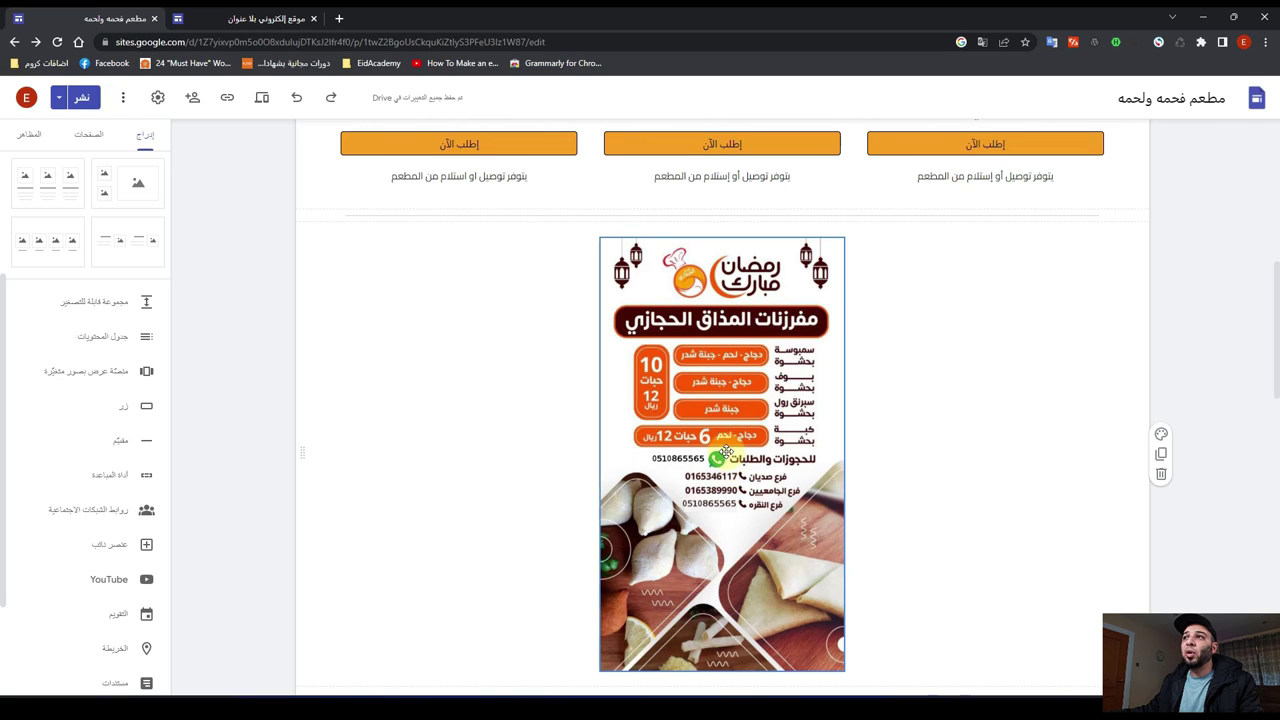
pyautogui.scroll(-1, 711, 370)
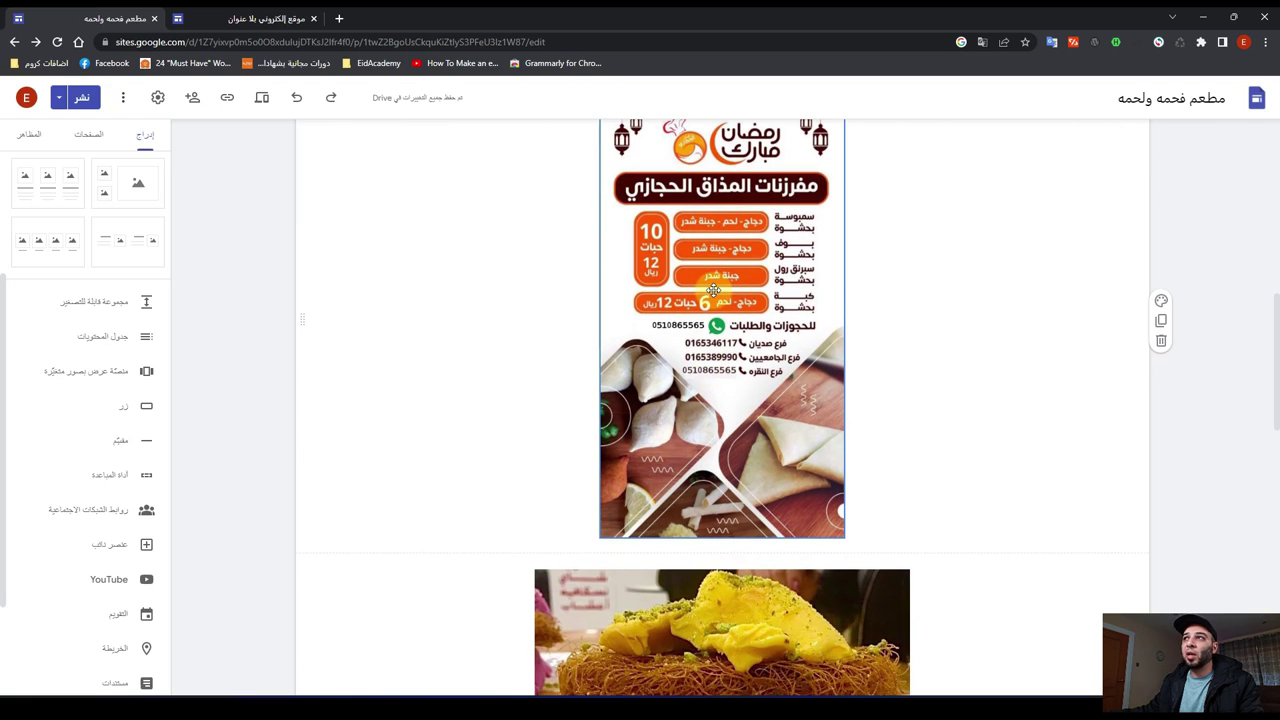
pyautogui.scroll(1, 716, 291)
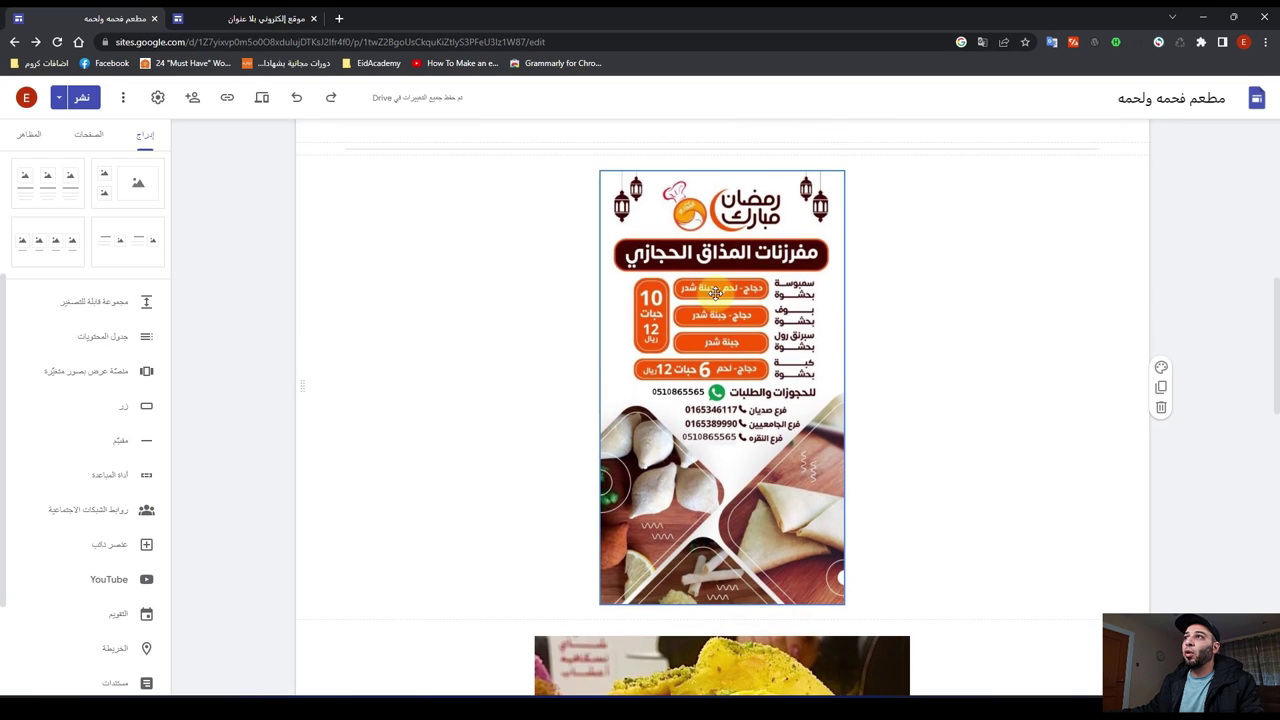
pyautogui.click(245, 18)
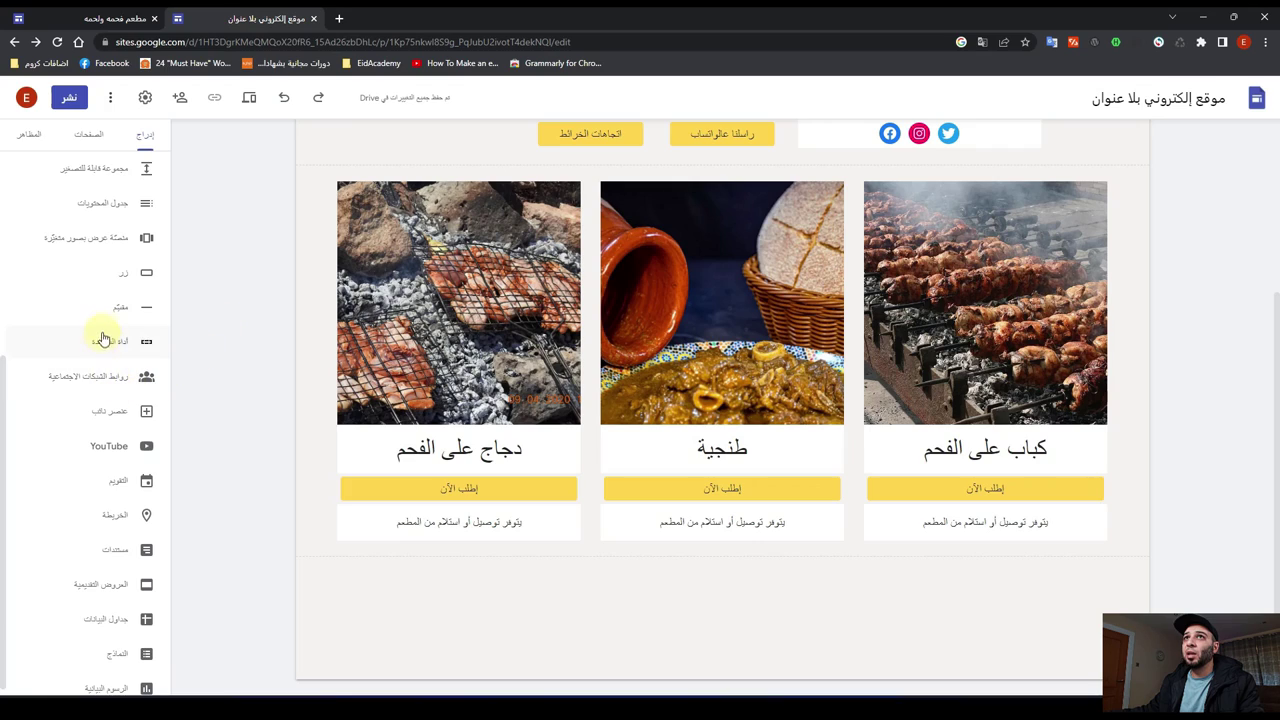
# Step: Upload the WhatsApp Ramadan flyer from Downloads and centre it below the food cards
pyautogui.scroll(4, 100, 337)
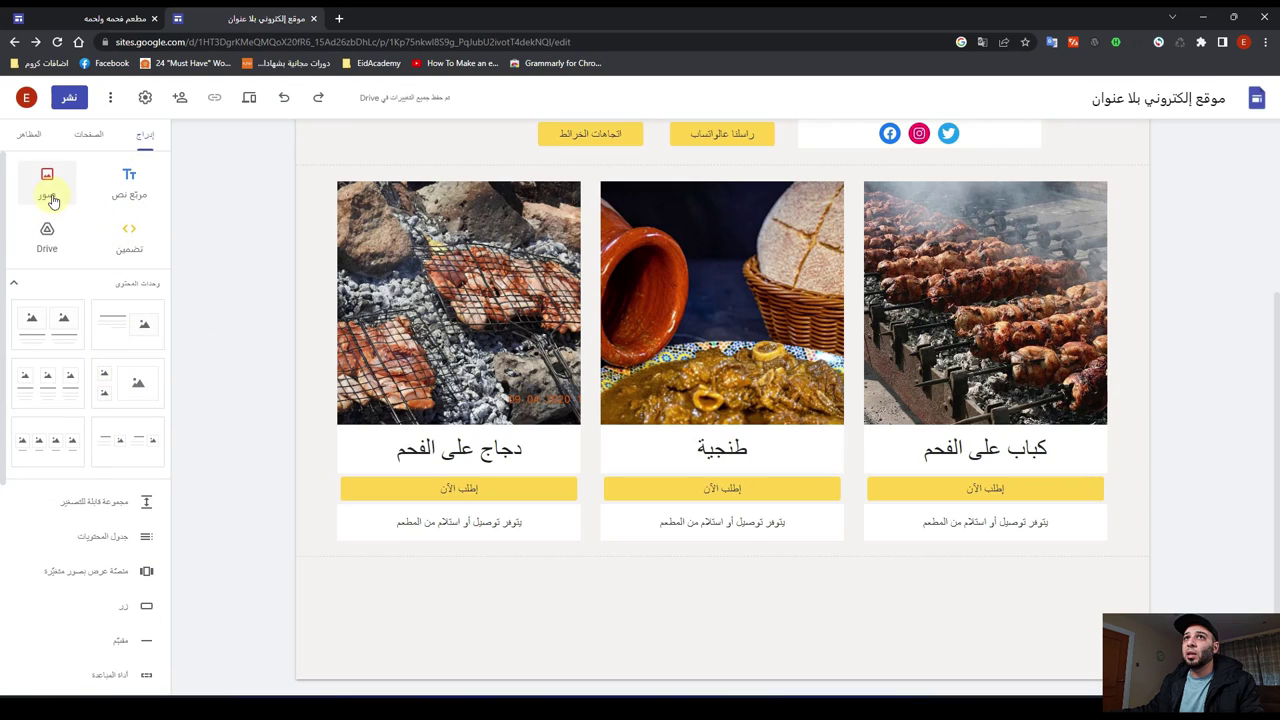
pyautogui.click(43, 185)
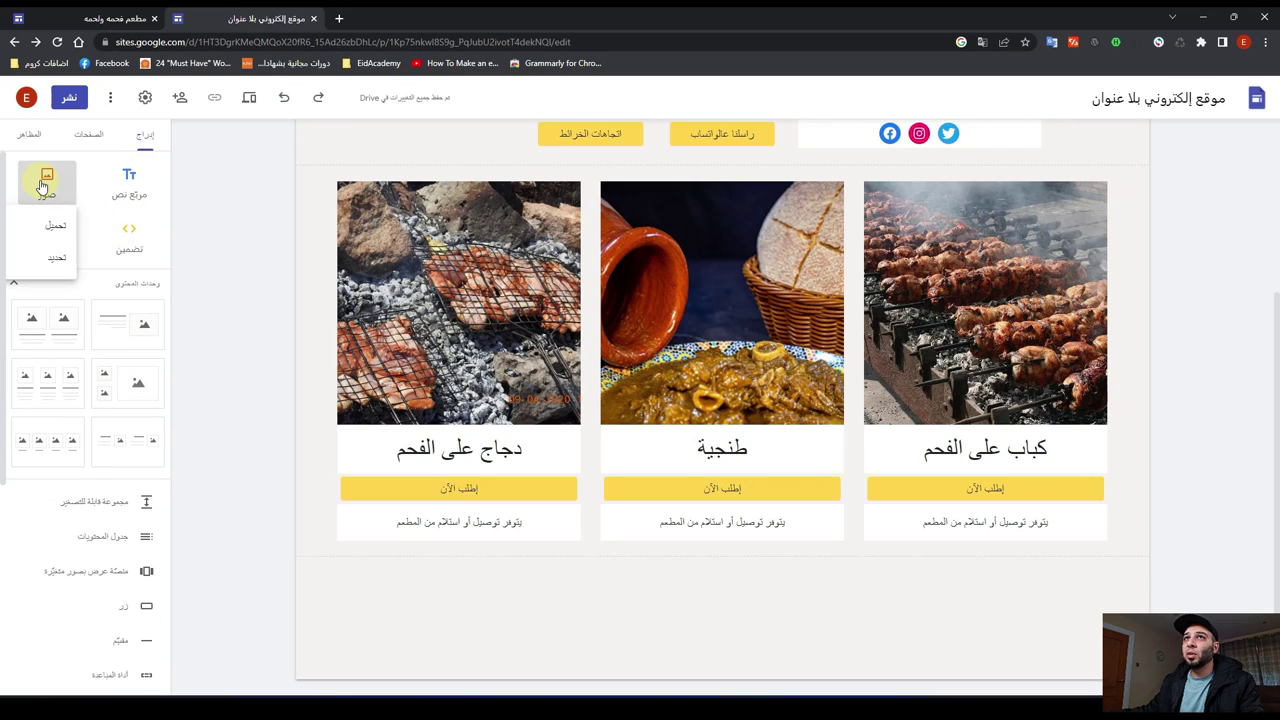
pyautogui.click(55, 225)
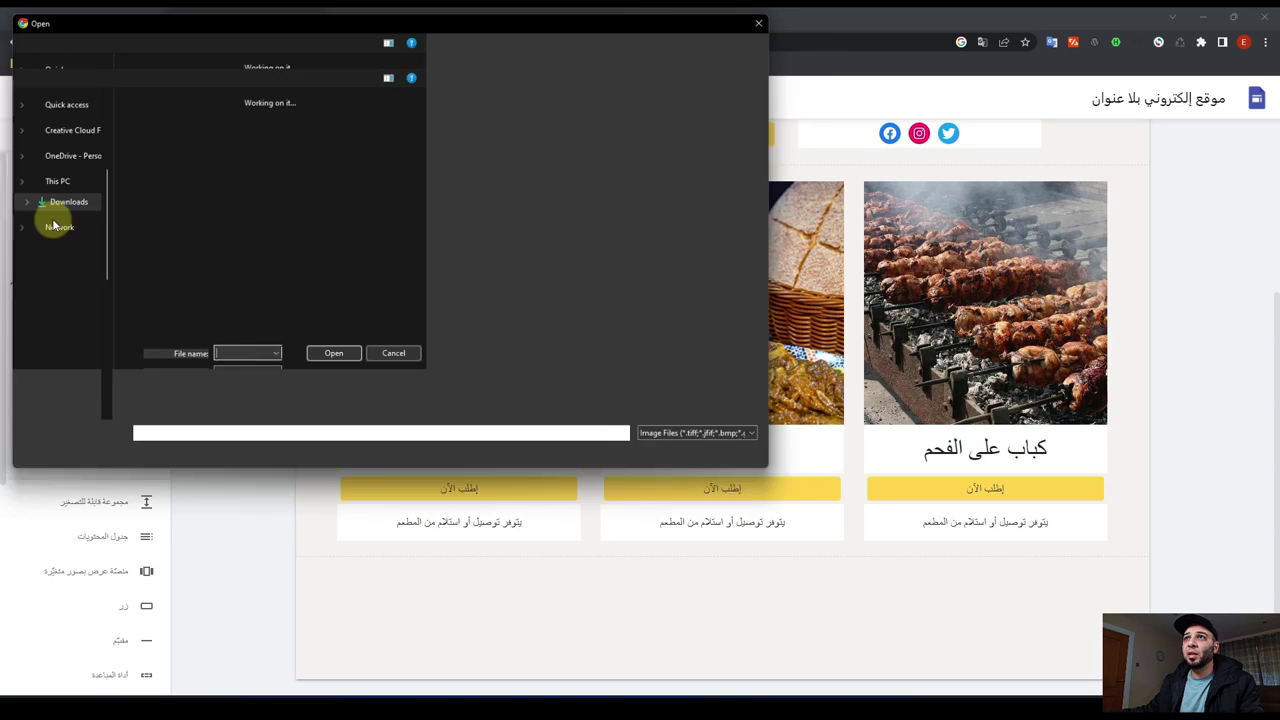
pyautogui.click(304, 145)
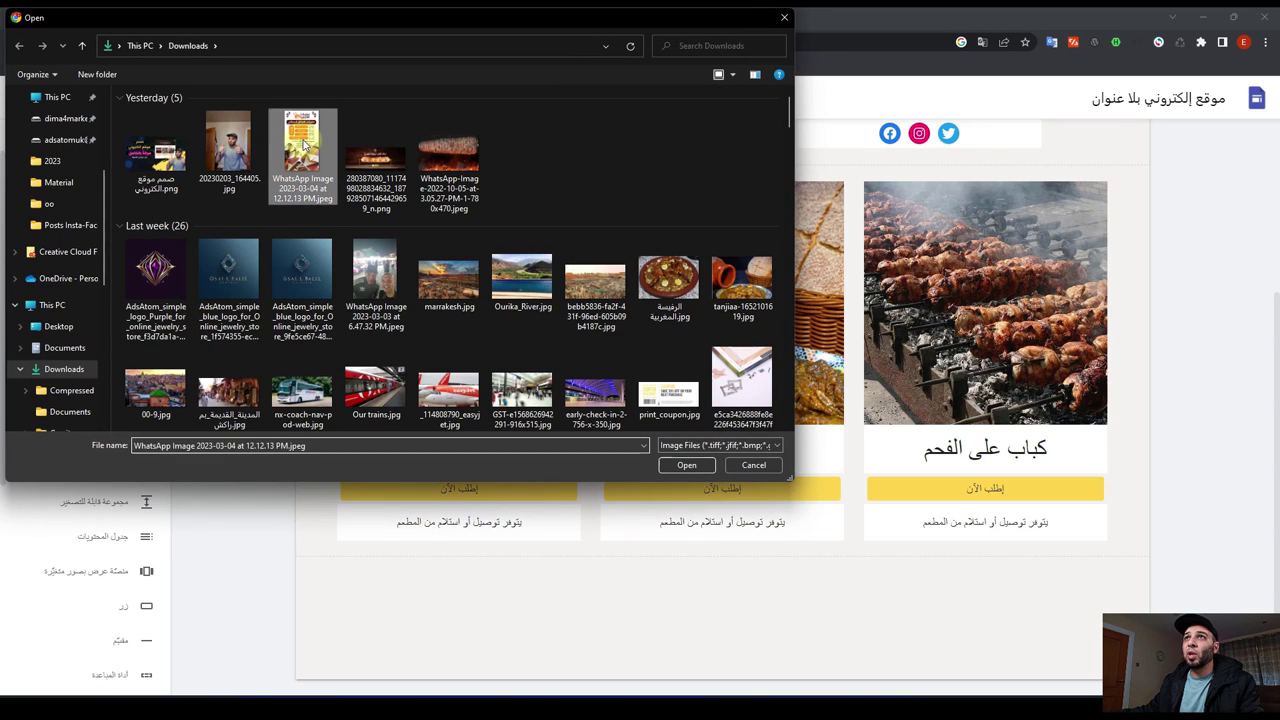
pyautogui.click(676, 468)
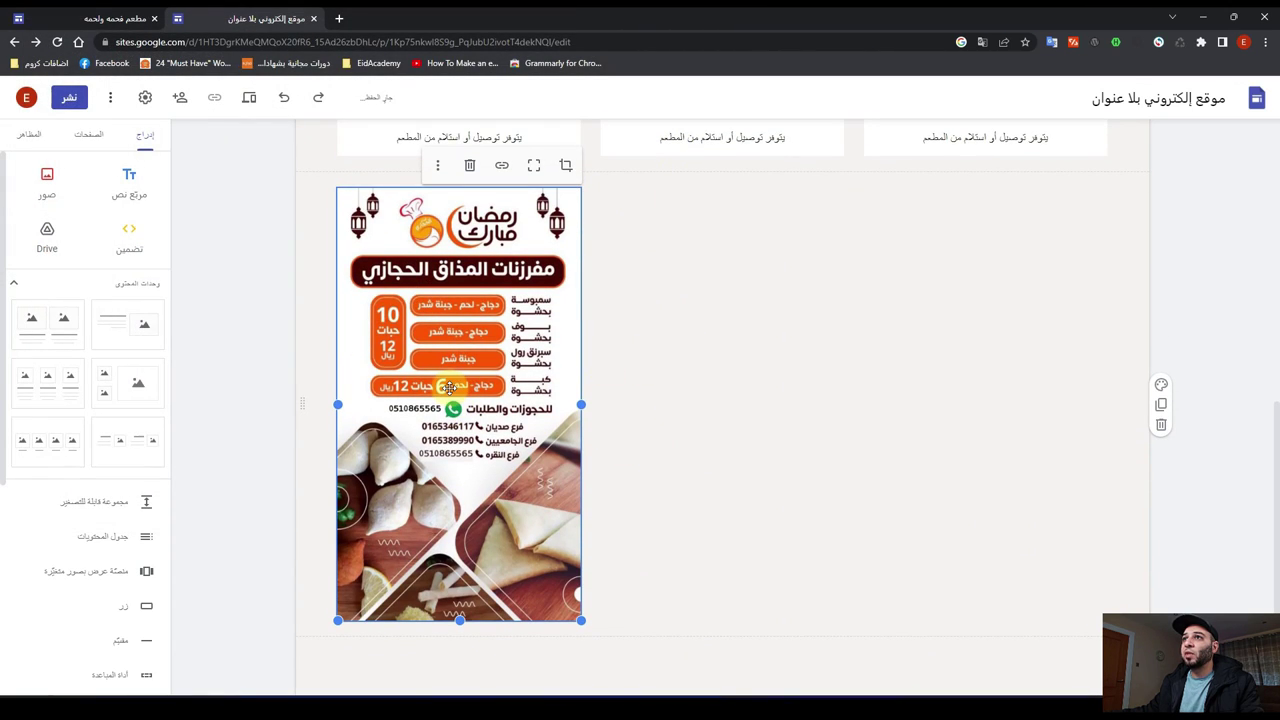
pyautogui.moveTo(448, 385); pyautogui.dragTo(738, 372)
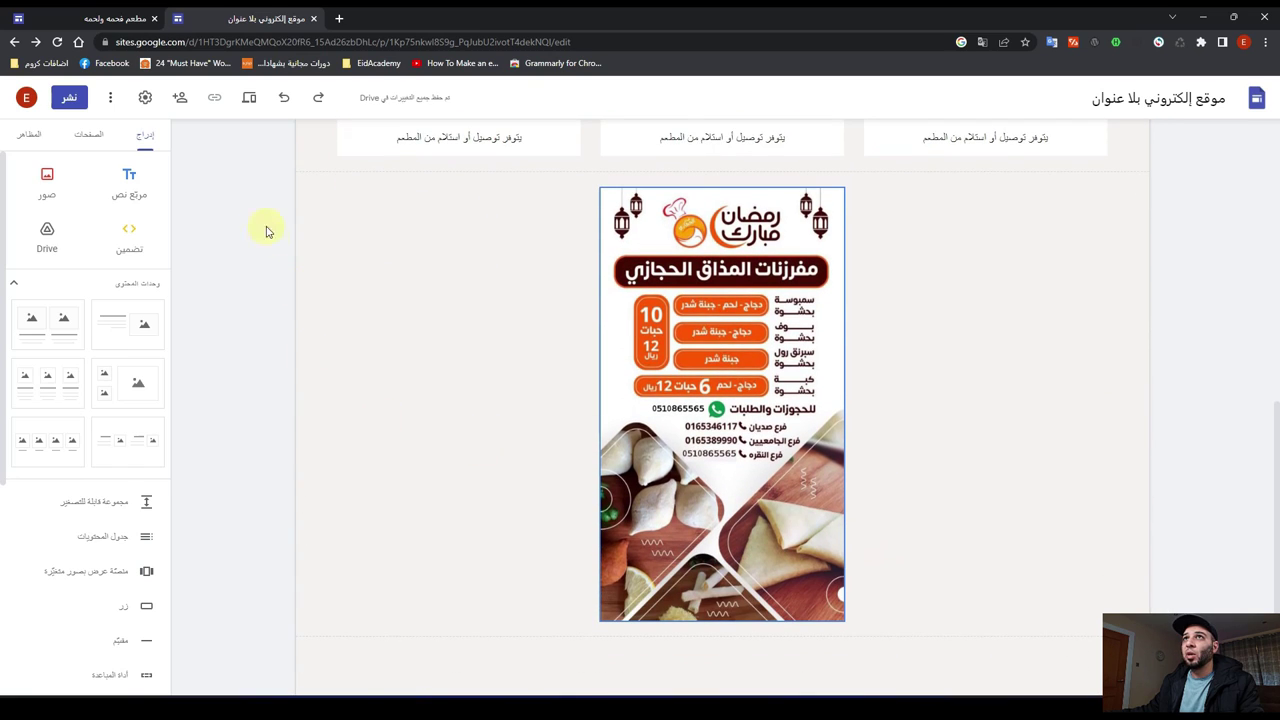
pyautogui.click(249, 99)
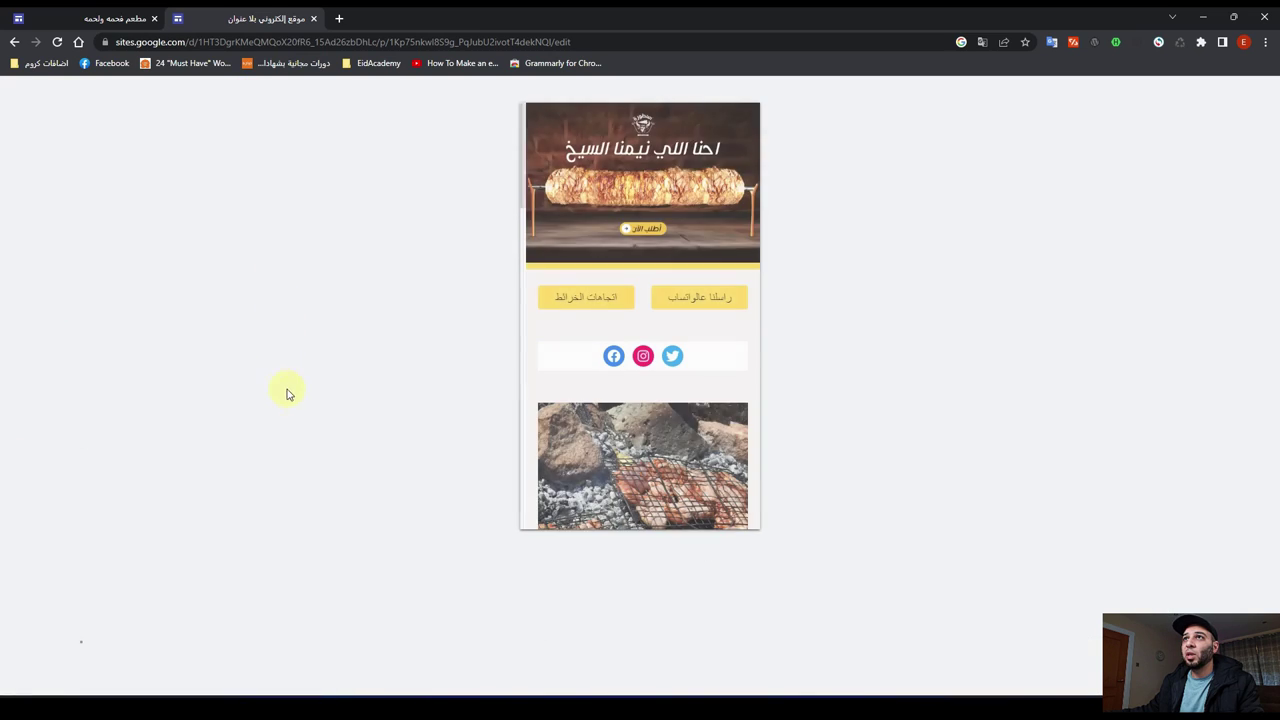
# Step: Scroll through the phone-width preview to check the carousel and map, then close it
pyautogui.scroll(-10, 640, 366)
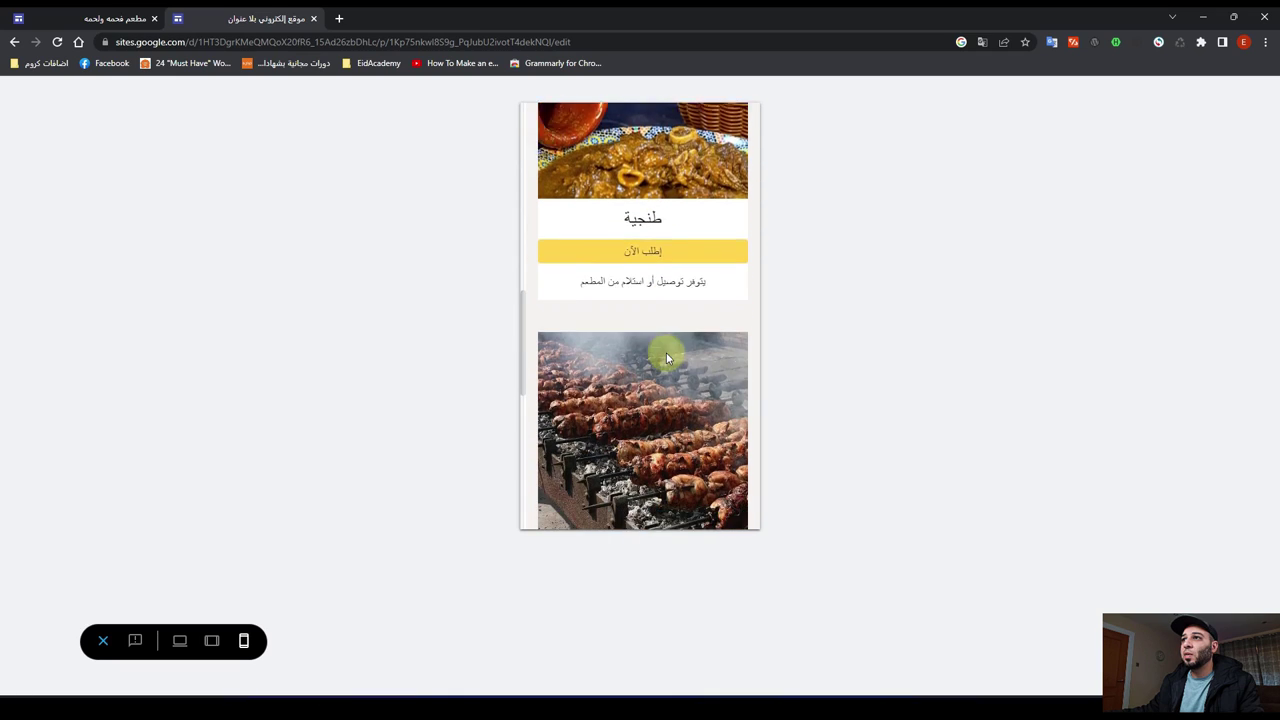
pyautogui.scroll(-2, 666, 358)
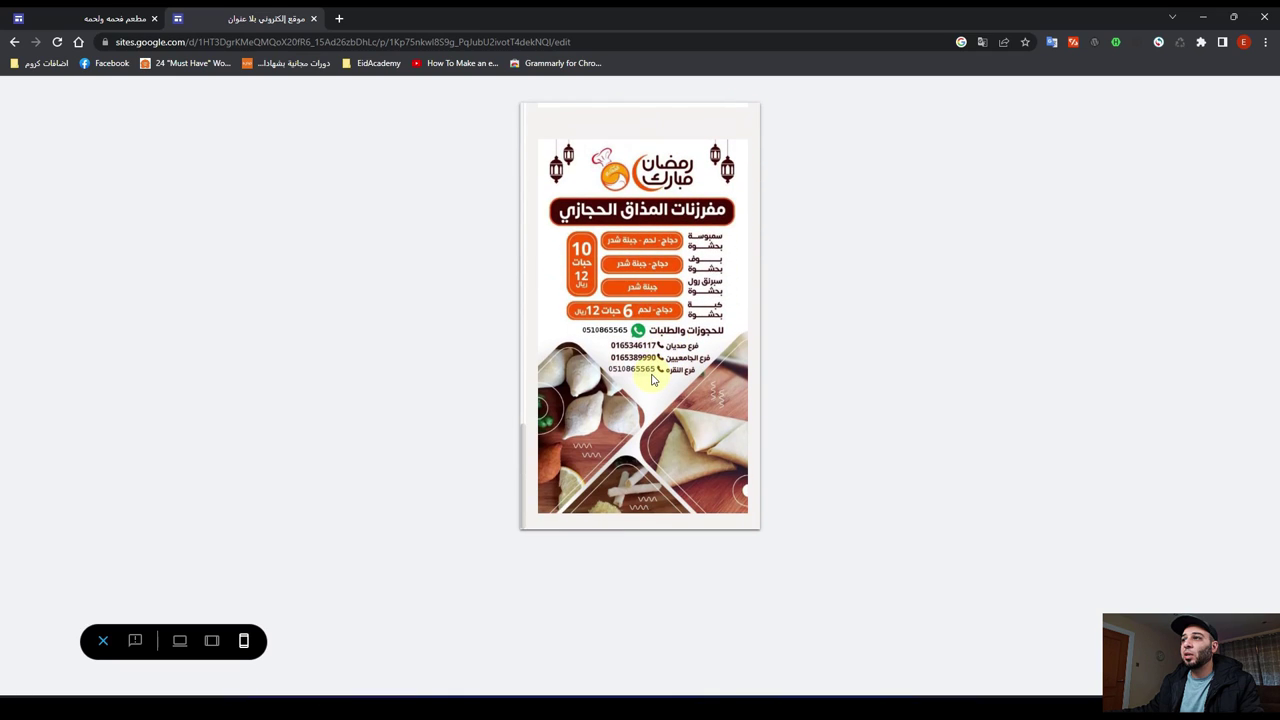
pyautogui.scroll(8, 649, 374)
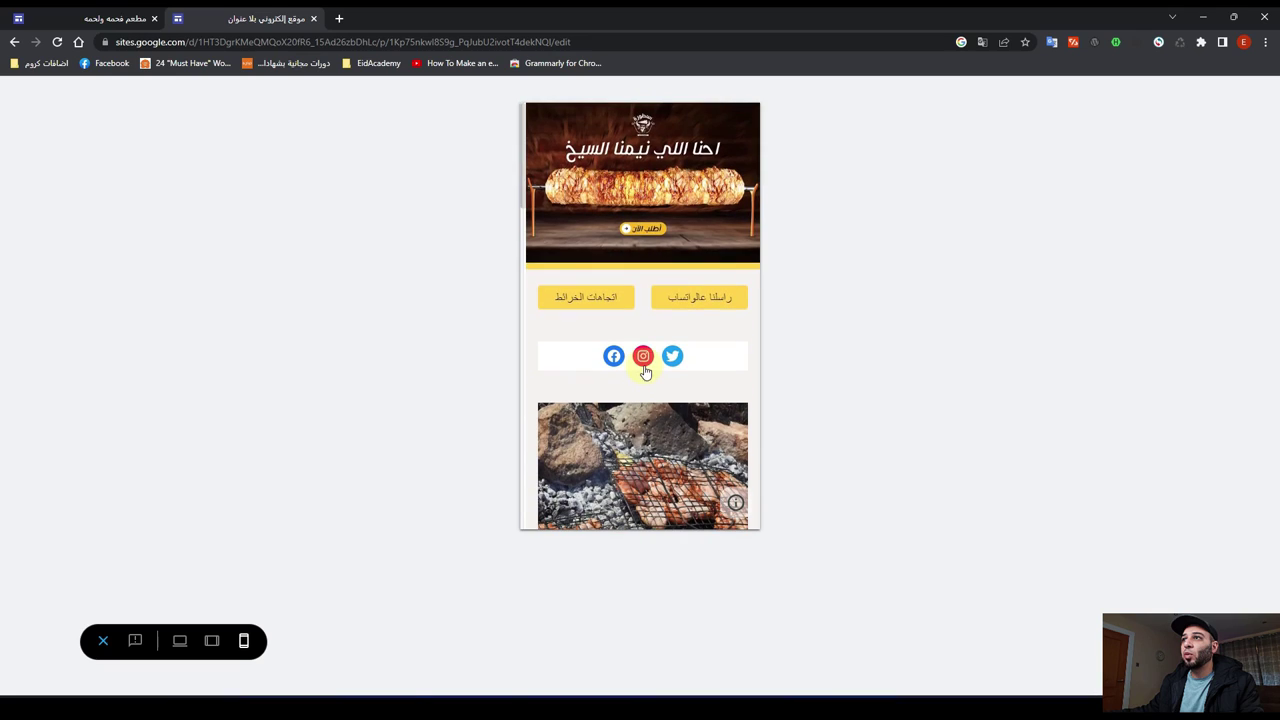
pyautogui.click(103, 641)
# Step: Preview the مطعم فحمه ولحمه site at phone width, then return to the editor
pyautogui.click(103, 17)
pyautogui.scroll(-4, 420, 410)
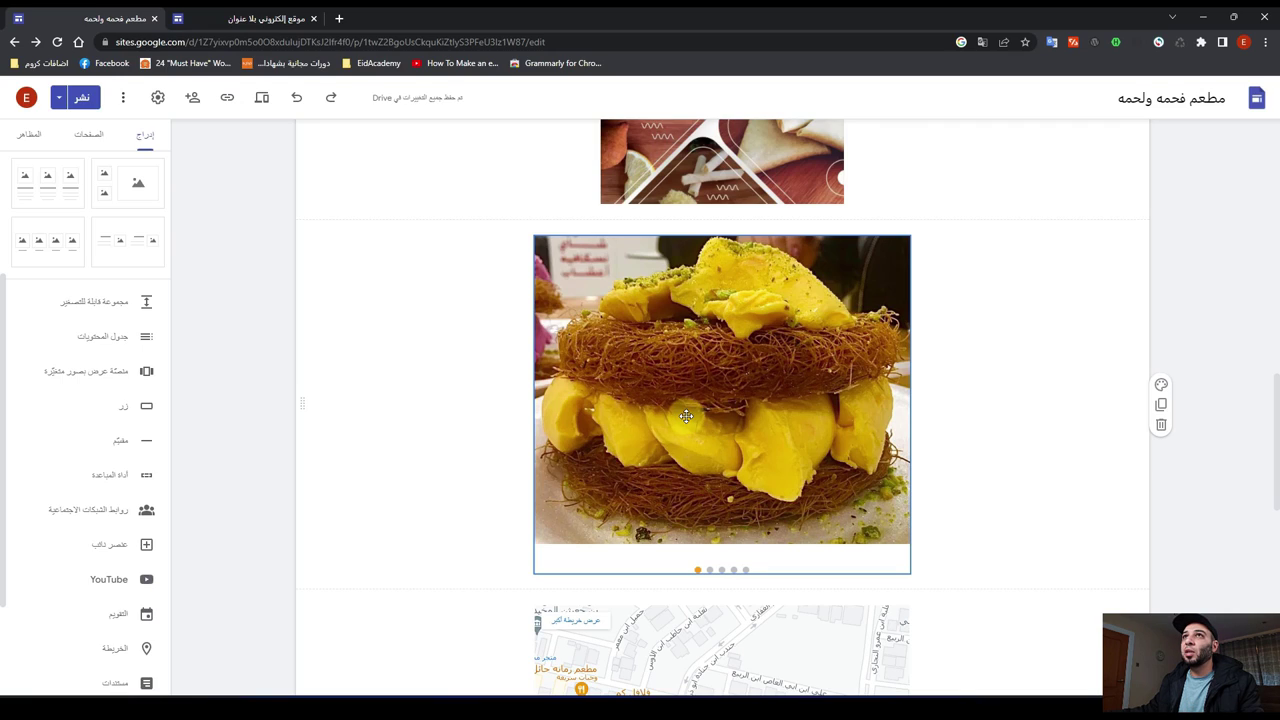
pyautogui.click(263, 107)
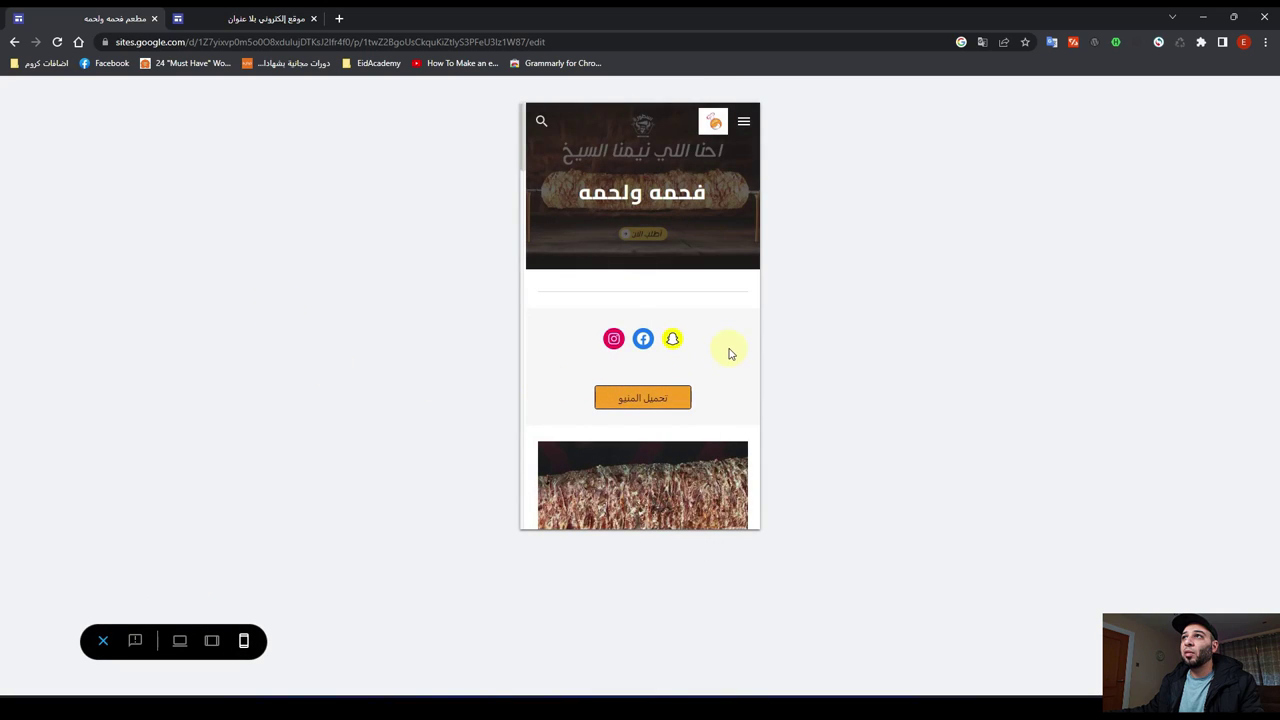
pyautogui.scroll(-15, 725, 354)
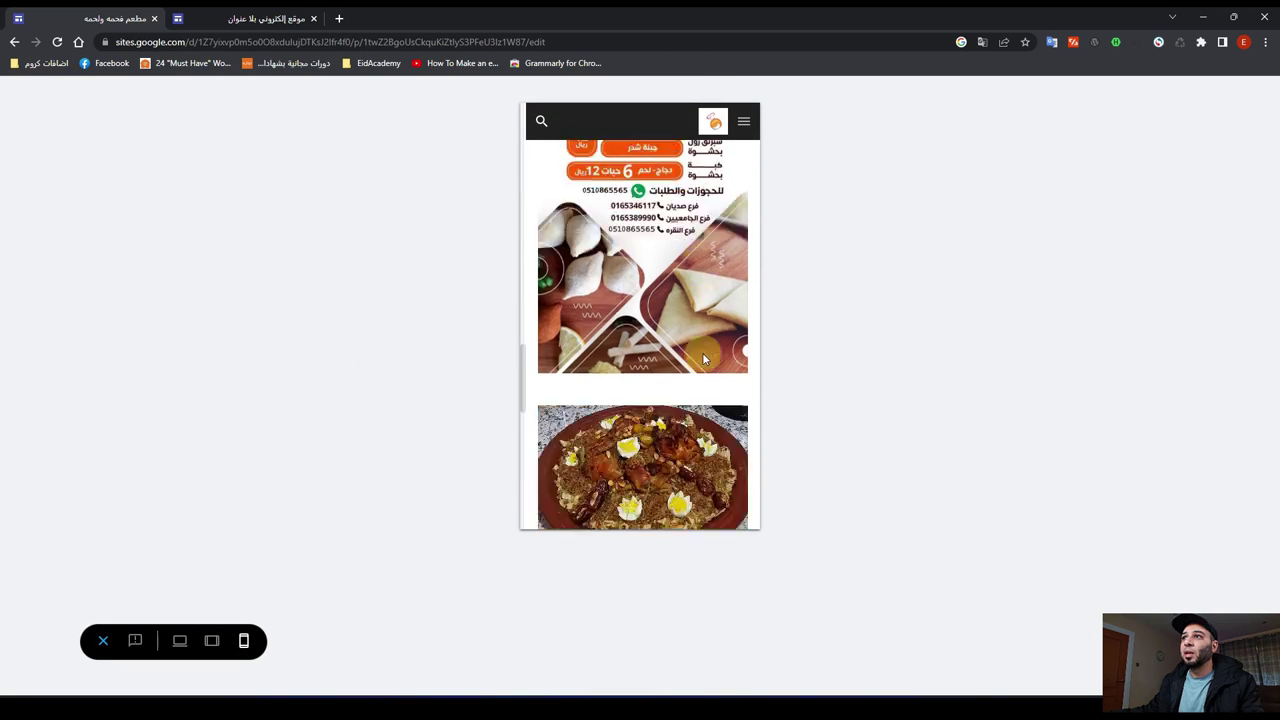
pyautogui.scroll(-2, 702, 352)
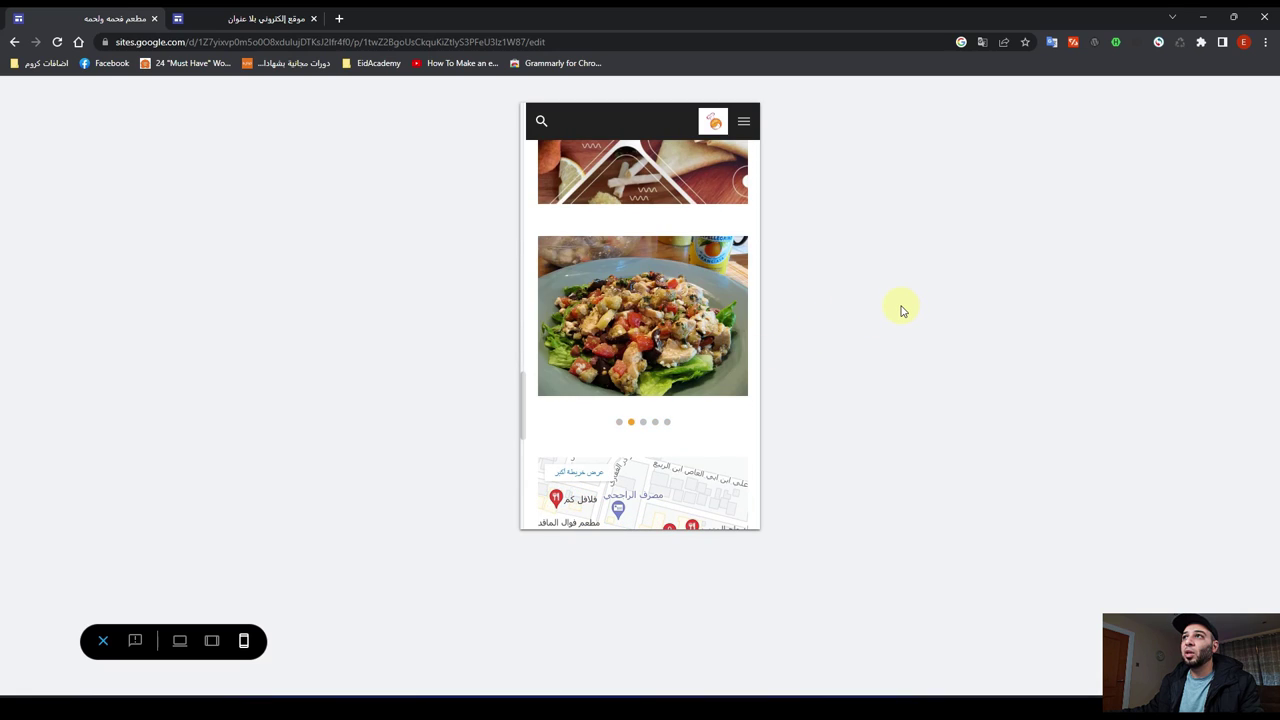
pyautogui.click(262, 19)
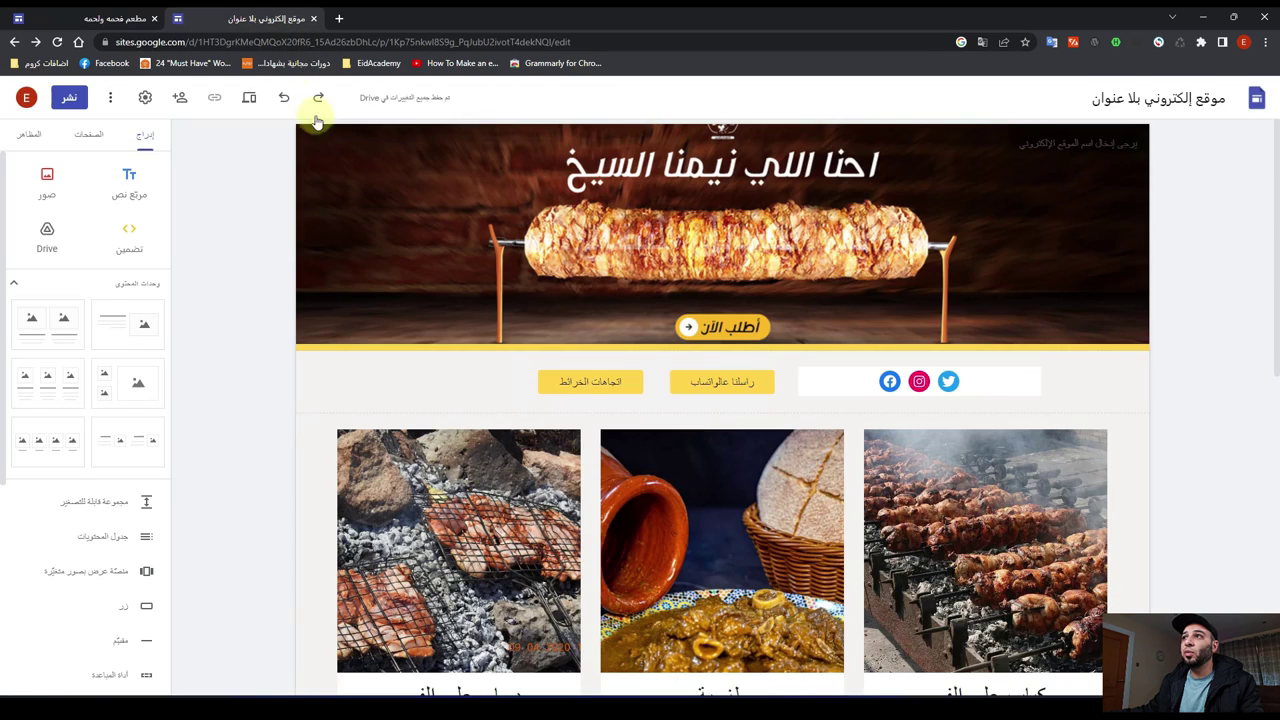
# Step: Insert an image carousel and upload the rafisa dish photo as its first image
pyautogui.scroll(-10, 655, 491)
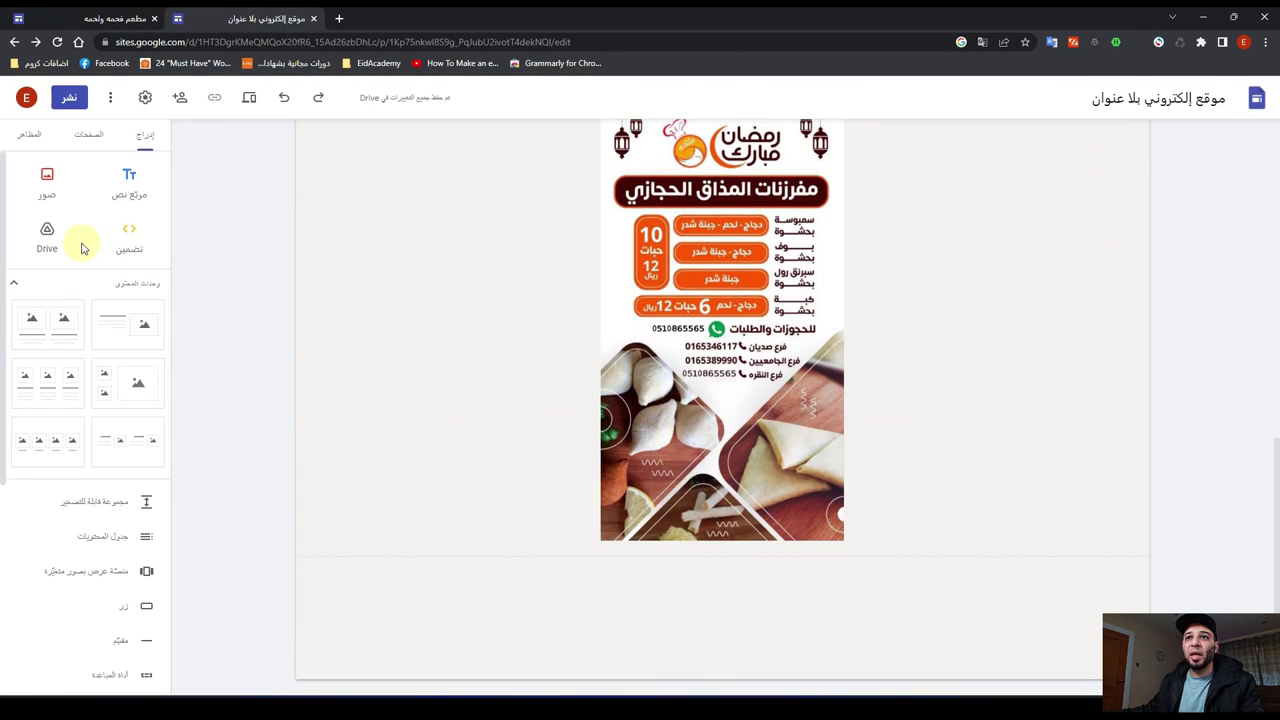
pyautogui.scroll(-2, 82, 248)
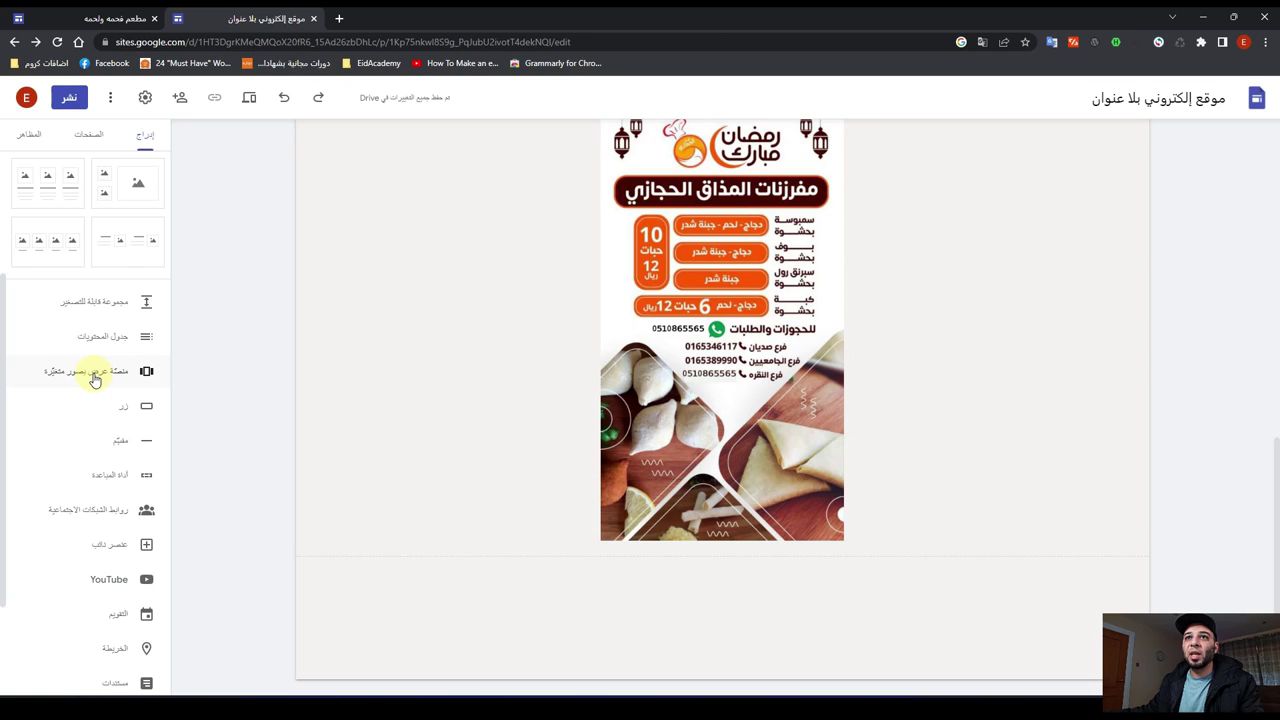
pyautogui.click(93, 376)
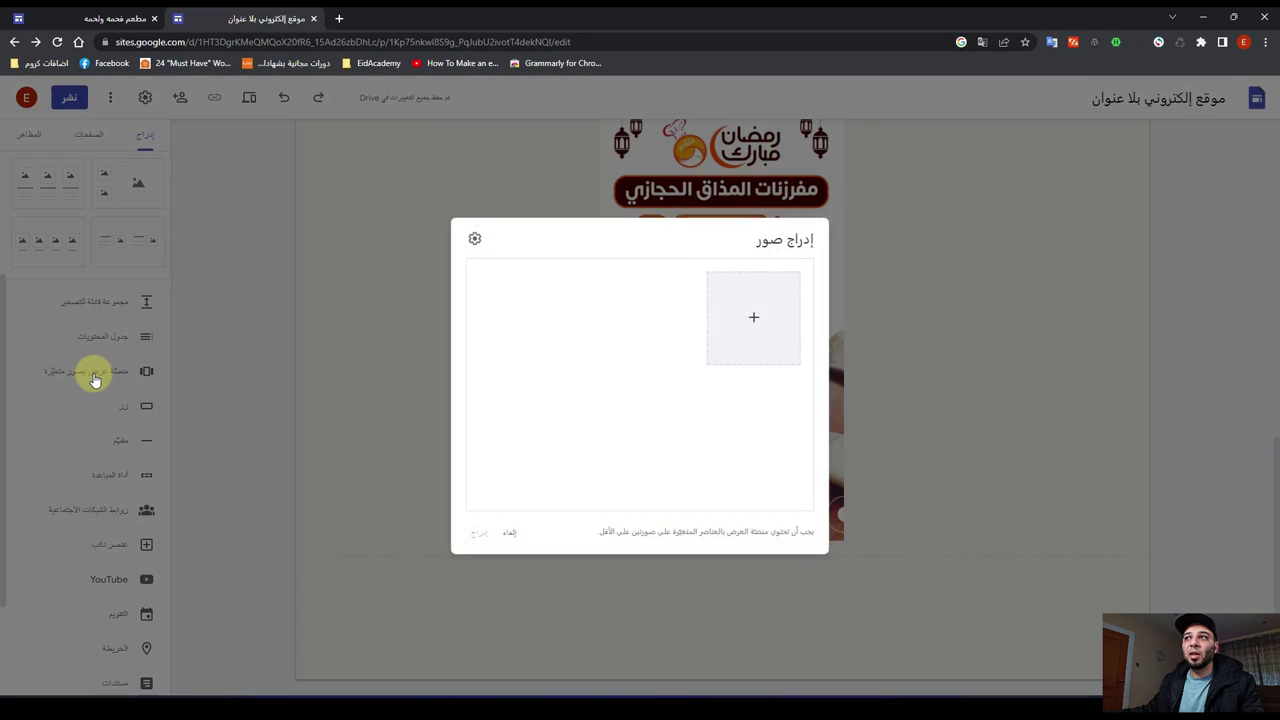
pyautogui.click(761, 318)
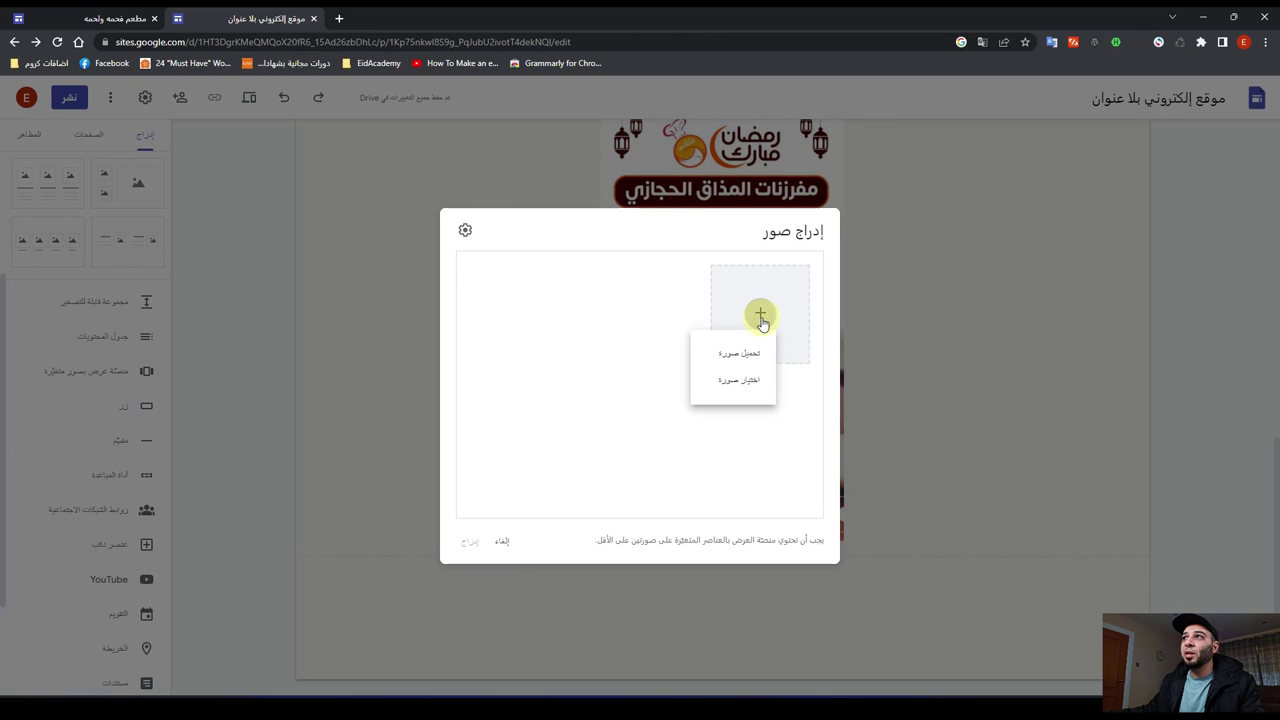
pyautogui.click(737, 355)
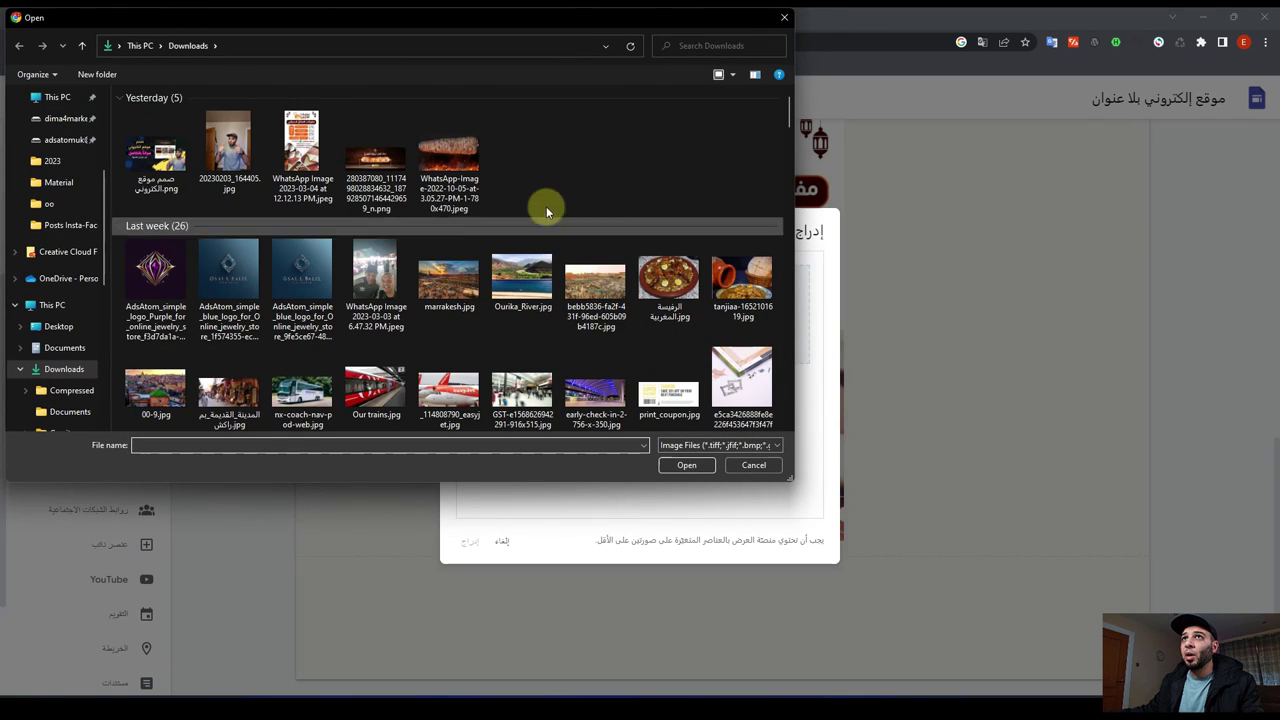
pyautogui.click(656, 286)
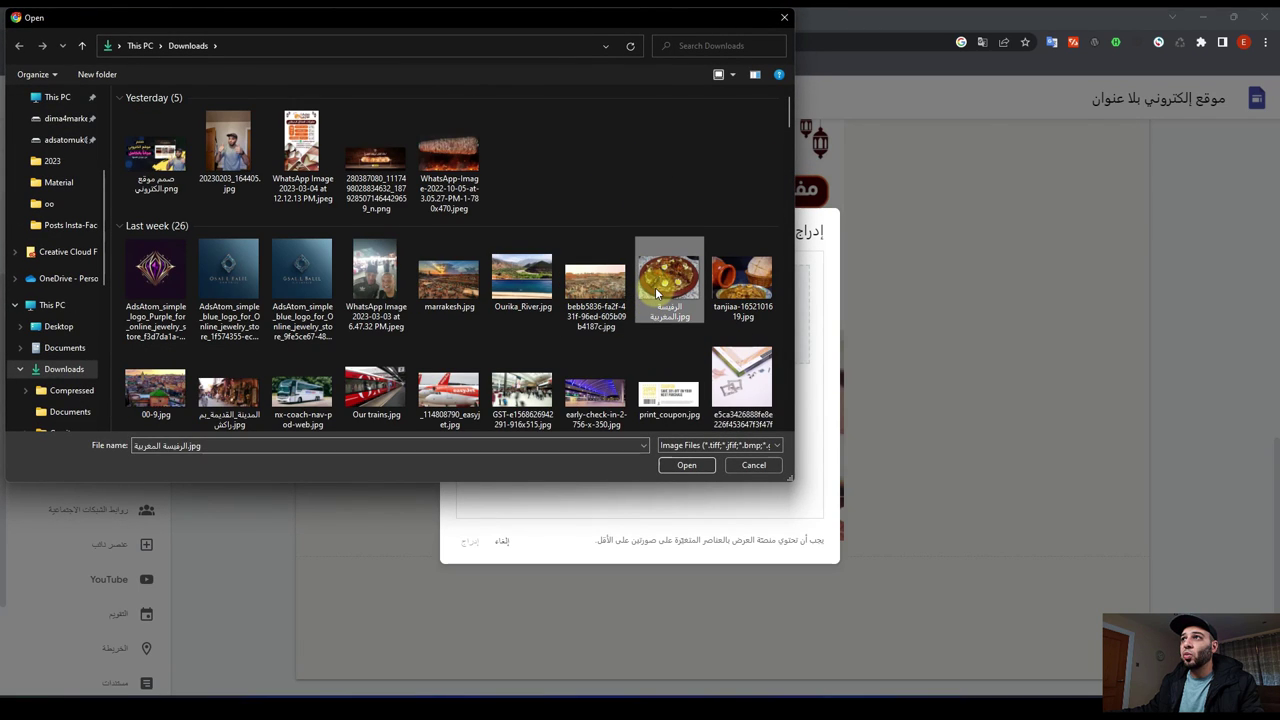
pyautogui.click(686, 466)
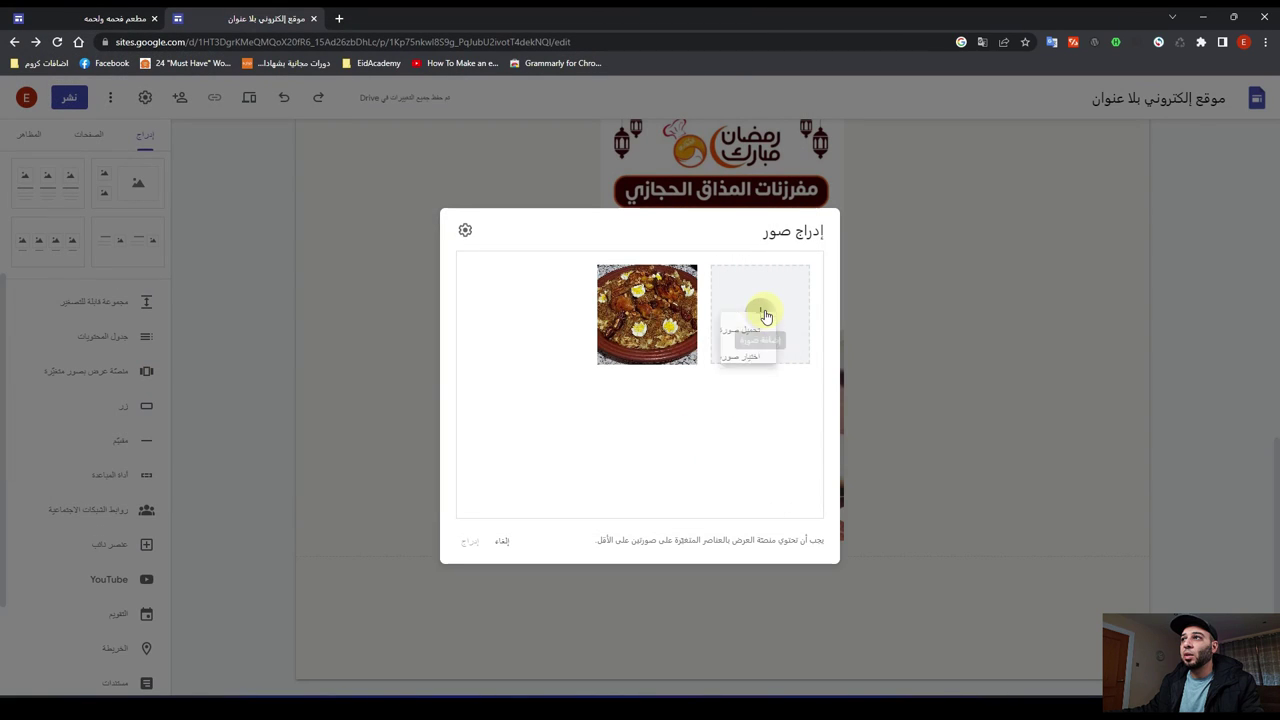
# Step: Upload the tanjiaa photo as the second carousel image and bring up the online image picker
pyautogui.click(762, 314)
pyautogui.click(750, 358)
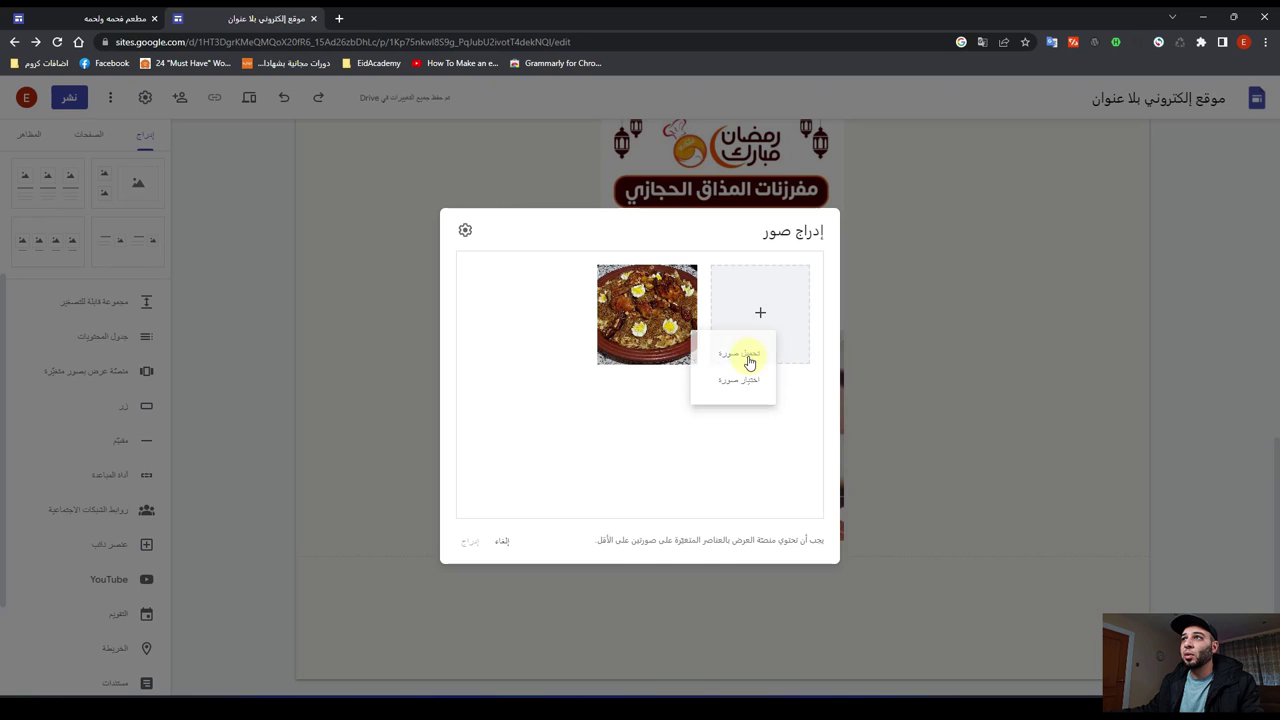
pyautogui.click(738, 298)
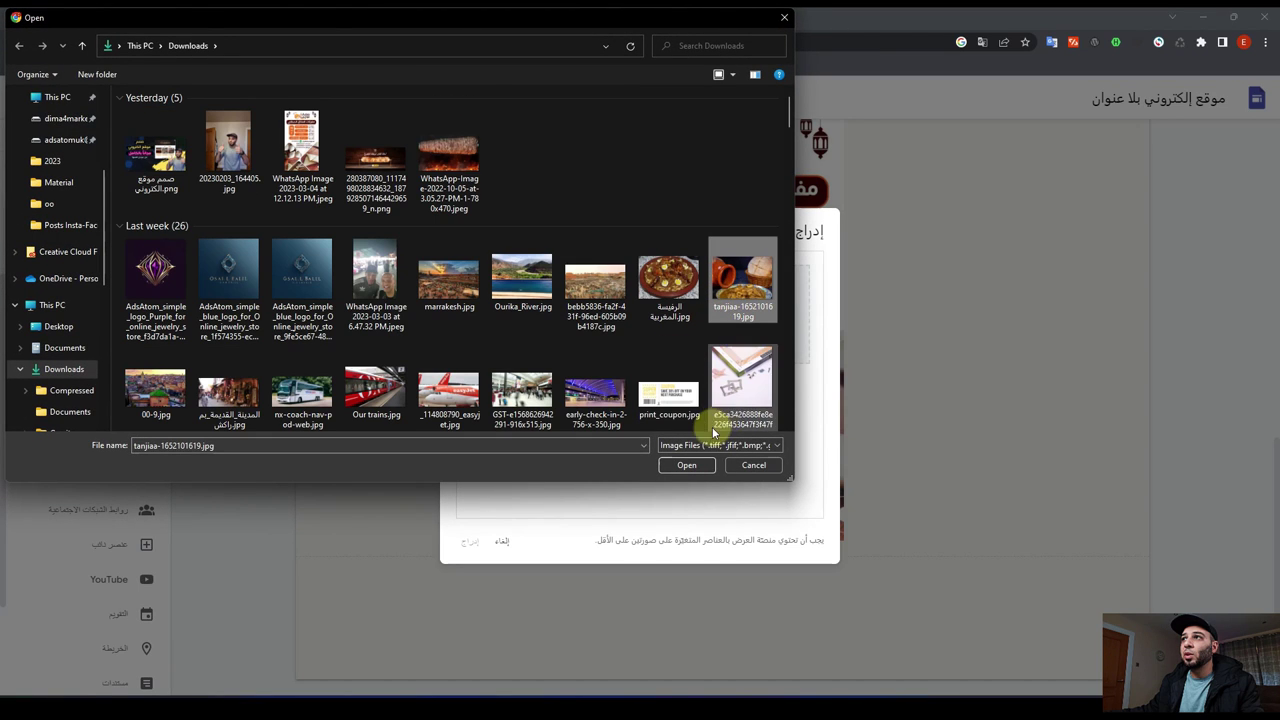
pyautogui.click(686, 466)
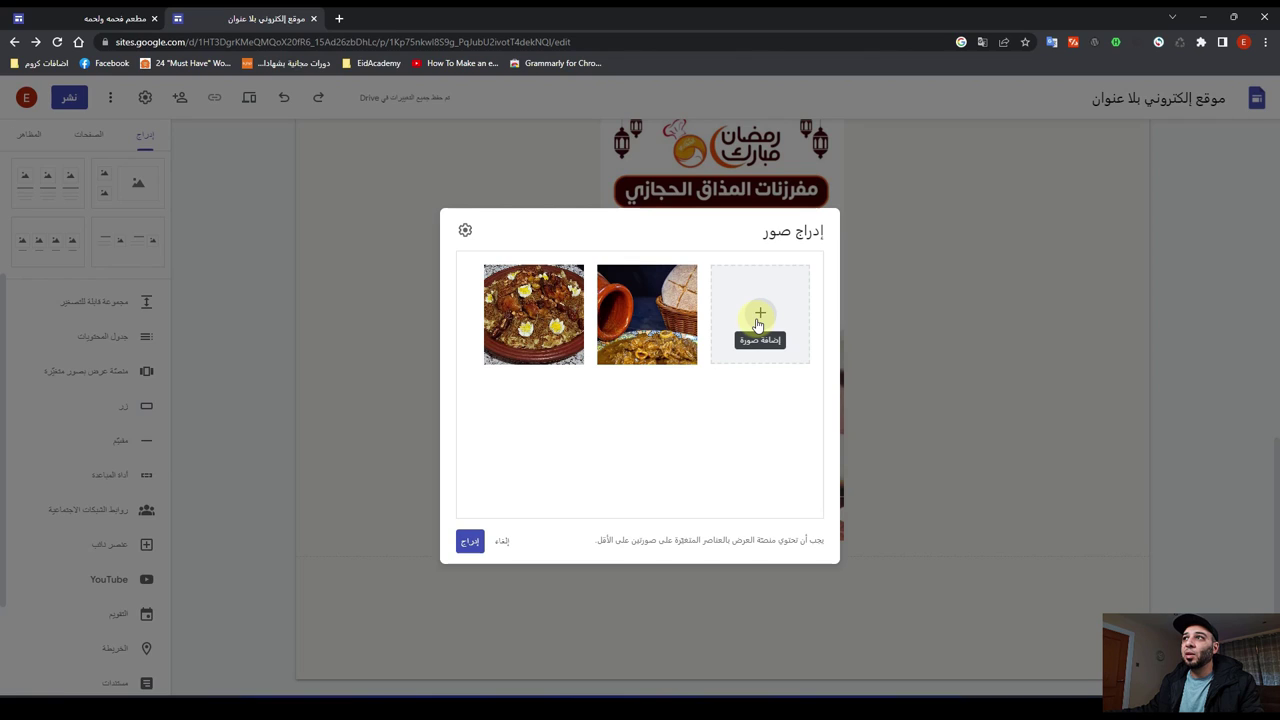
pyautogui.click(759, 320)
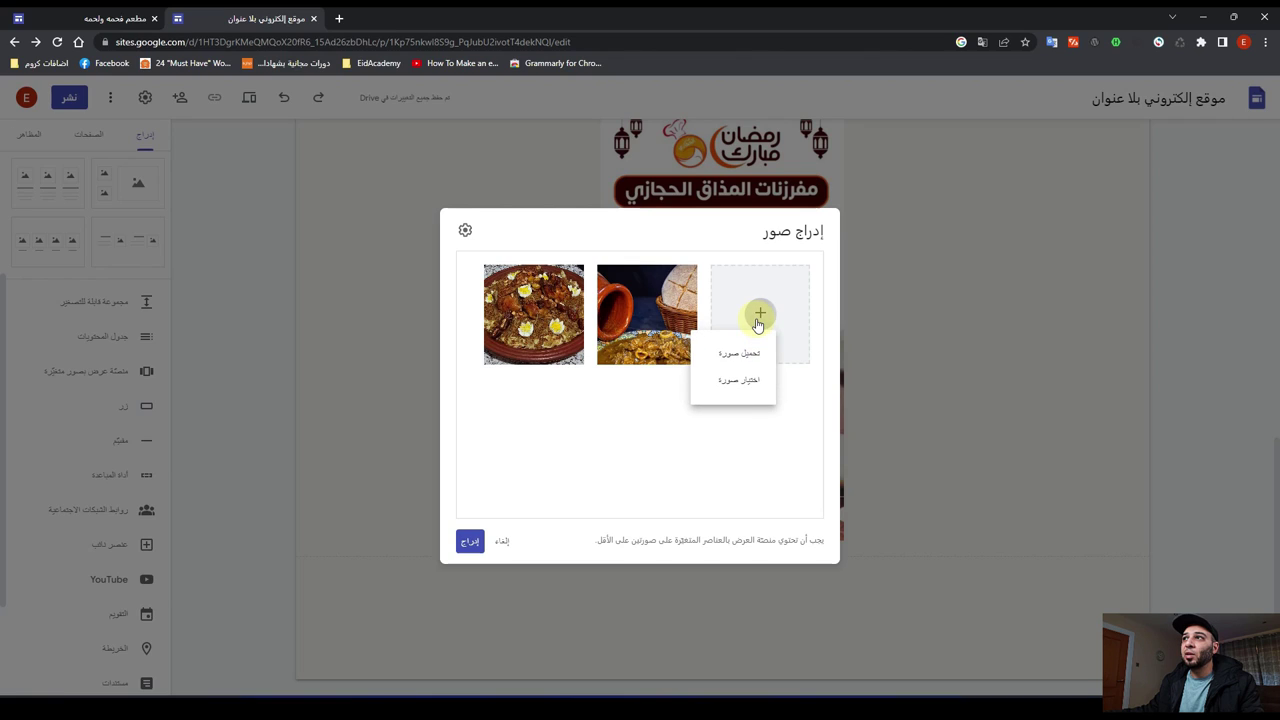
pyautogui.click(734, 386)
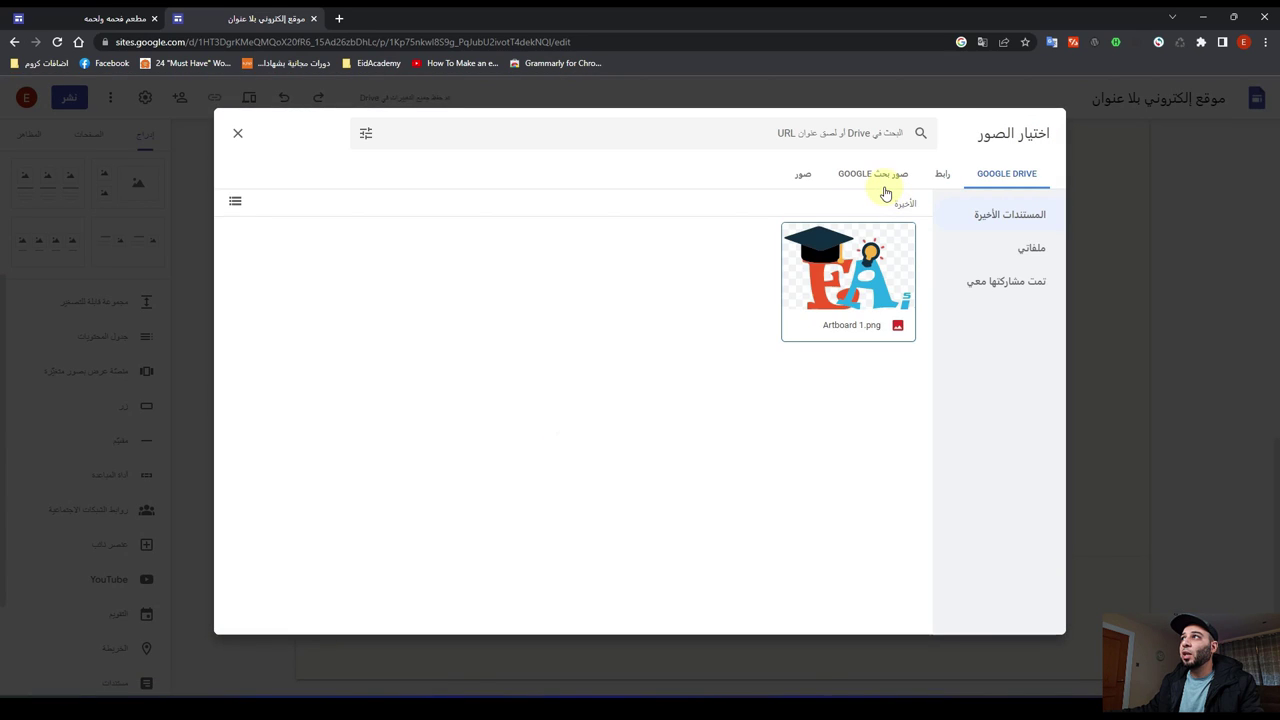
# Step: Search Google Images for 'عصائر طبيعية' and add the berry smoothie photo to the carousel
pyautogui.click(879, 183)
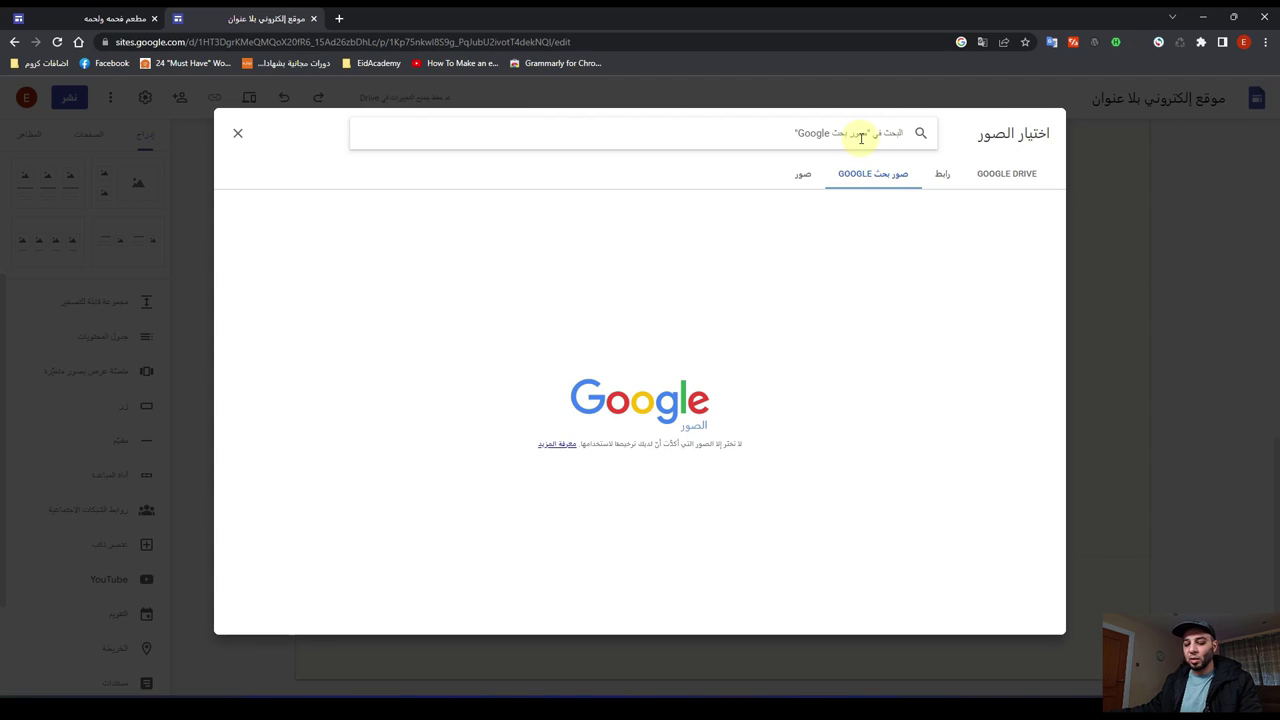
pyautogui.press('super+space')
pyautogui.write('ع')
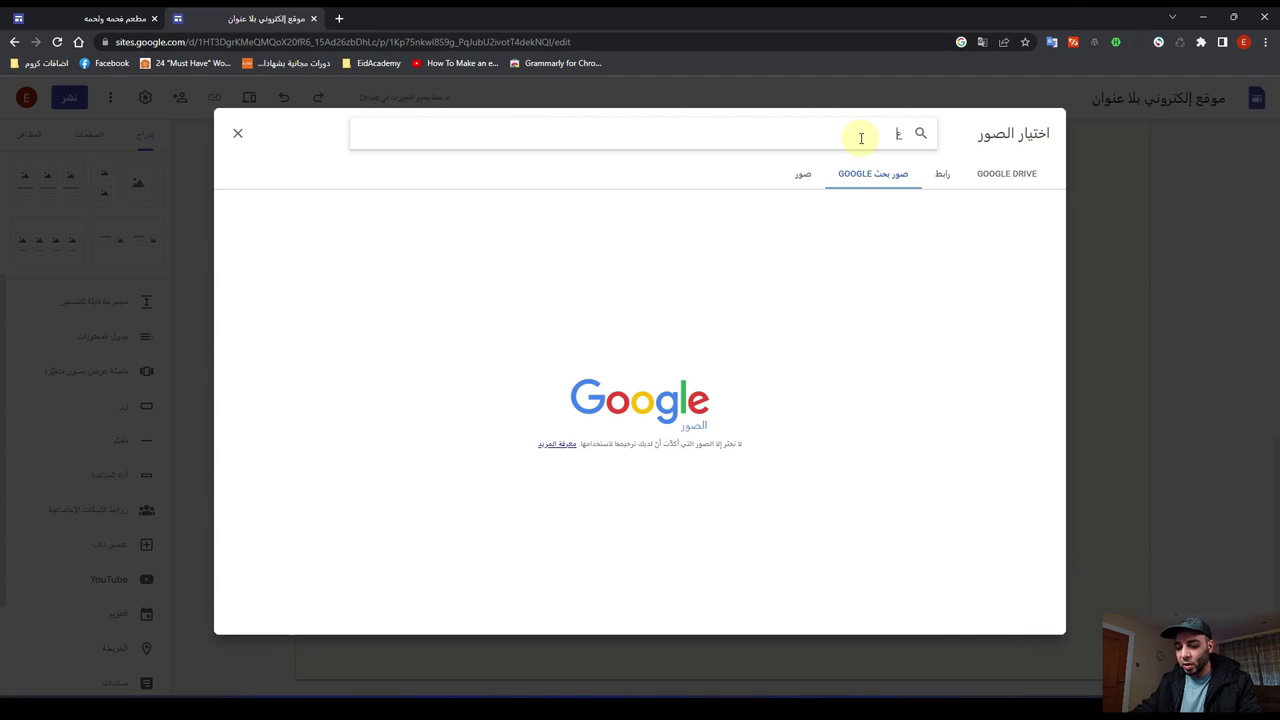
pyautogui.write('صائر')
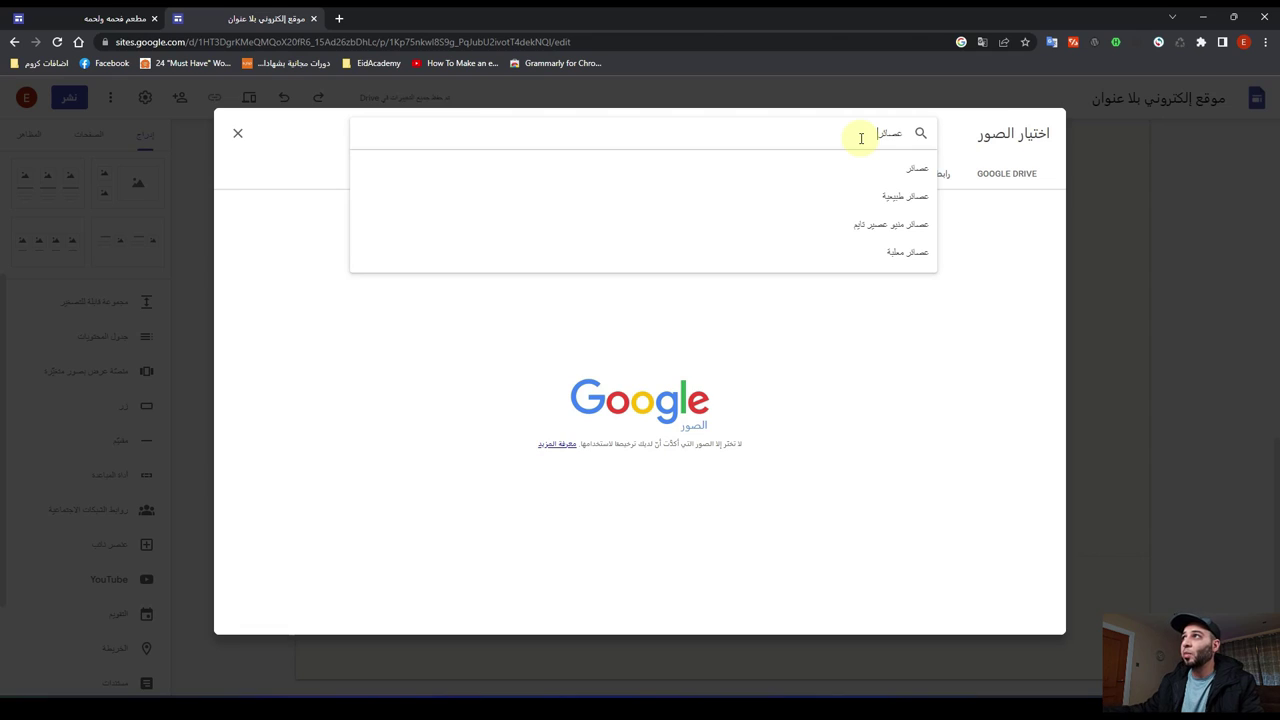
pyautogui.click(866, 200)
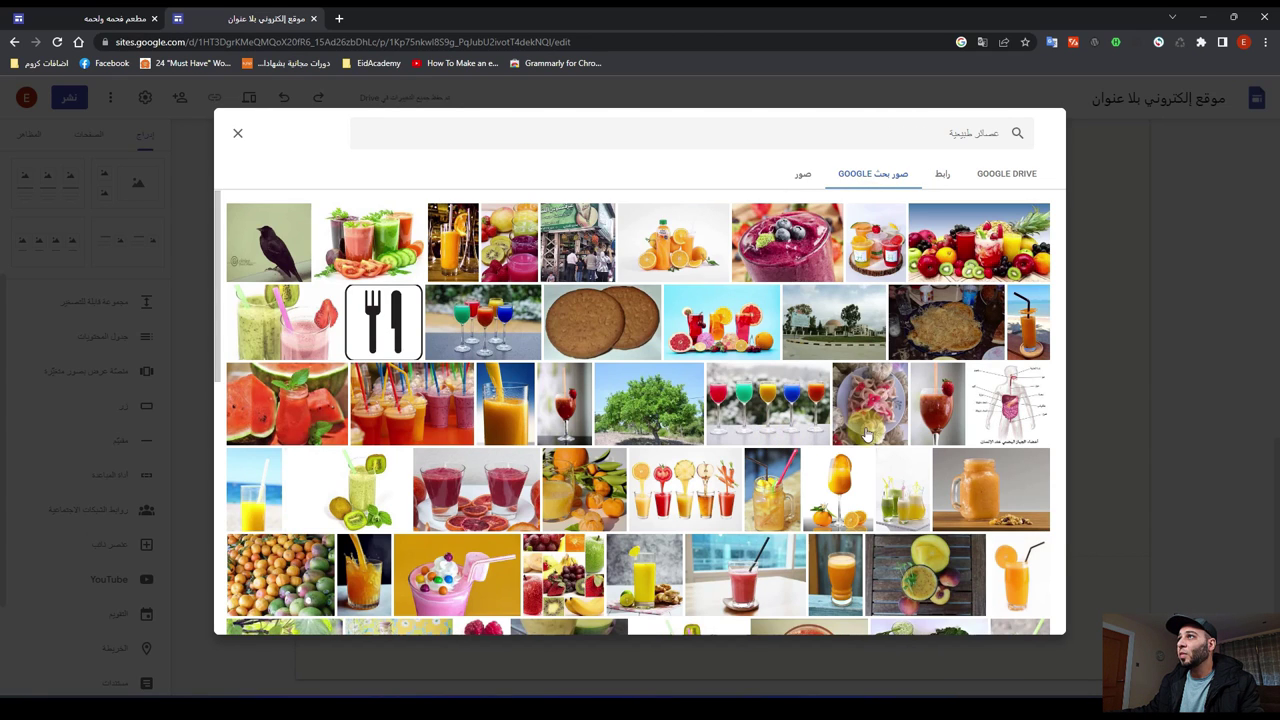
pyautogui.click(790, 262)
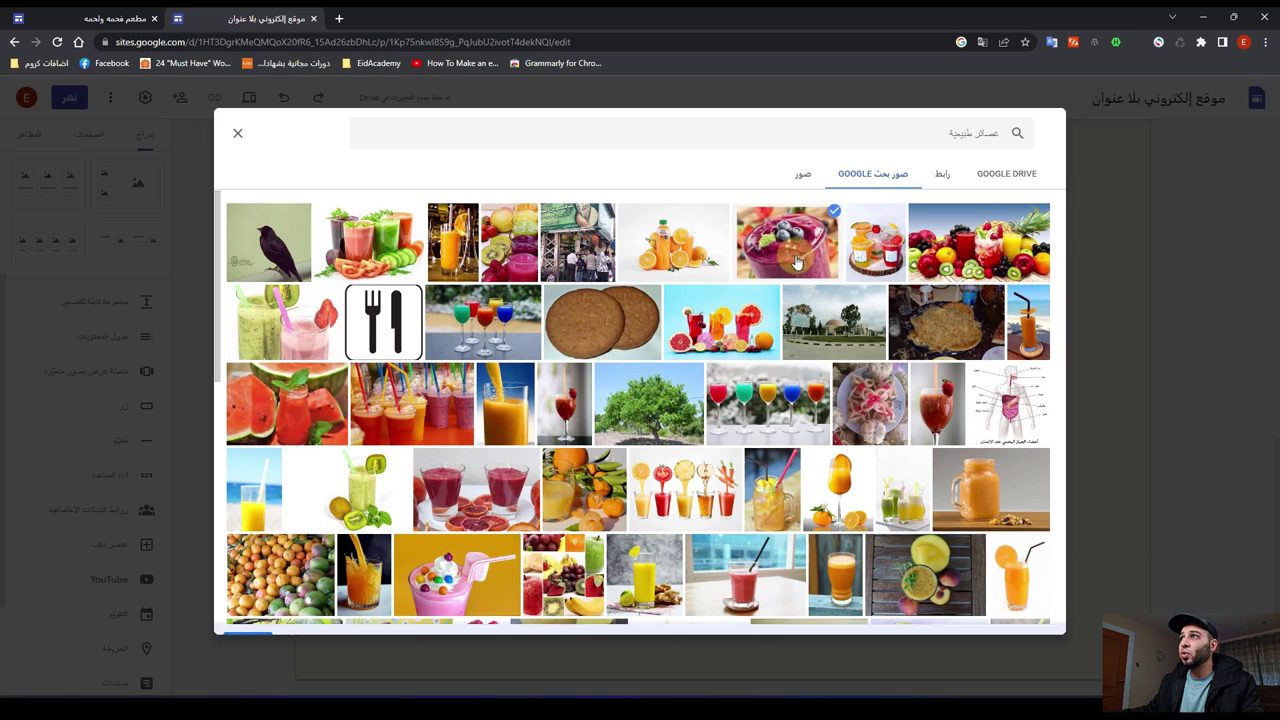
pyautogui.click(257, 614)
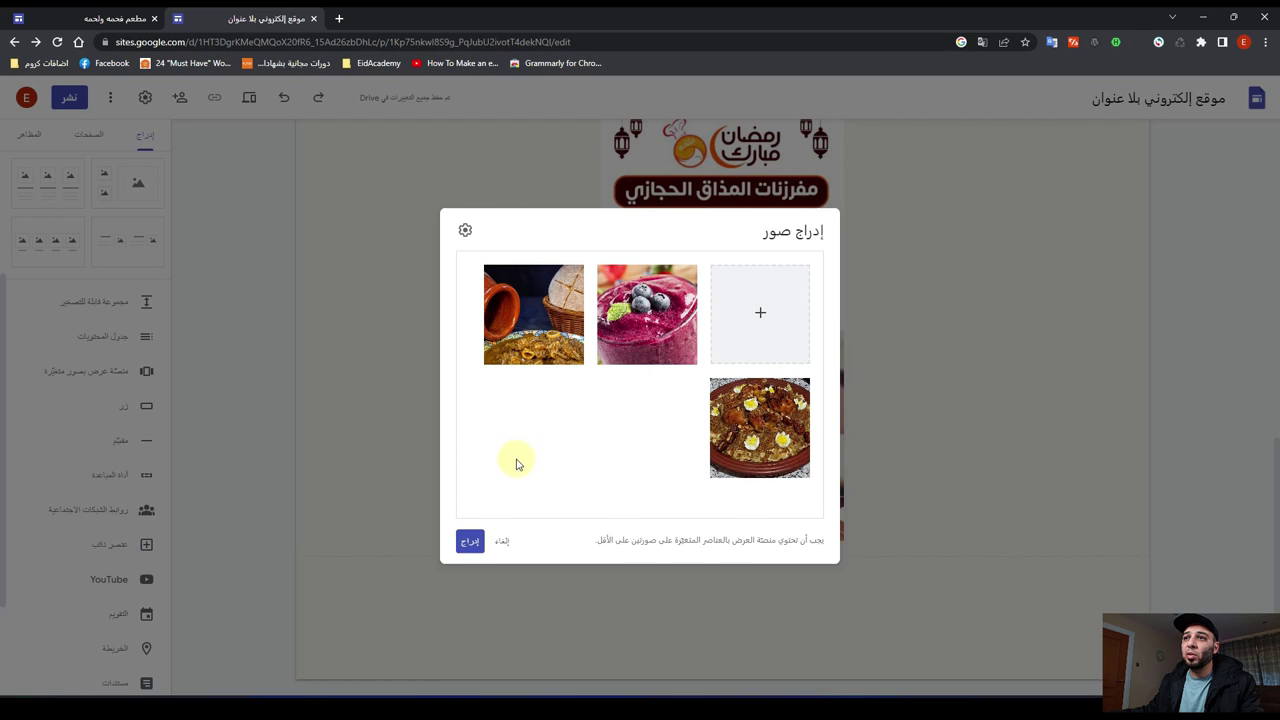
# Step: Insert the three-photo carousel and drag it to the centre of its section
pyautogui.click(470, 543)
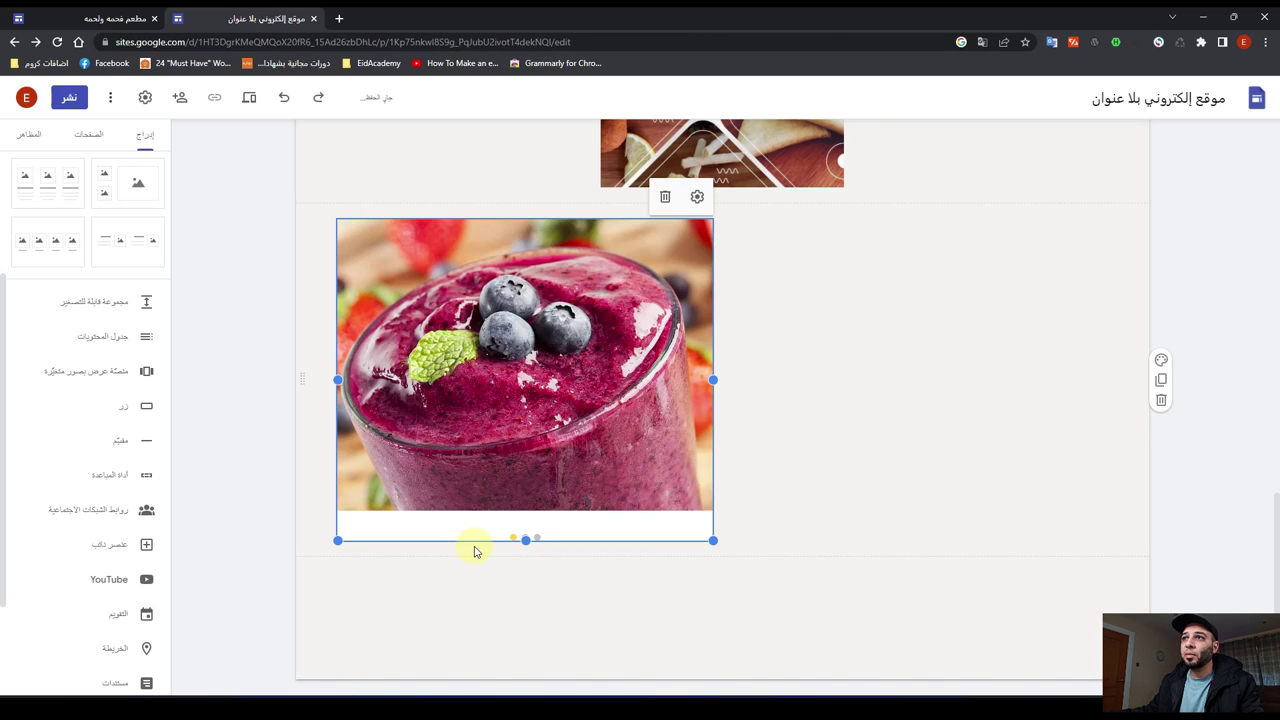
pyautogui.click(480, 400)
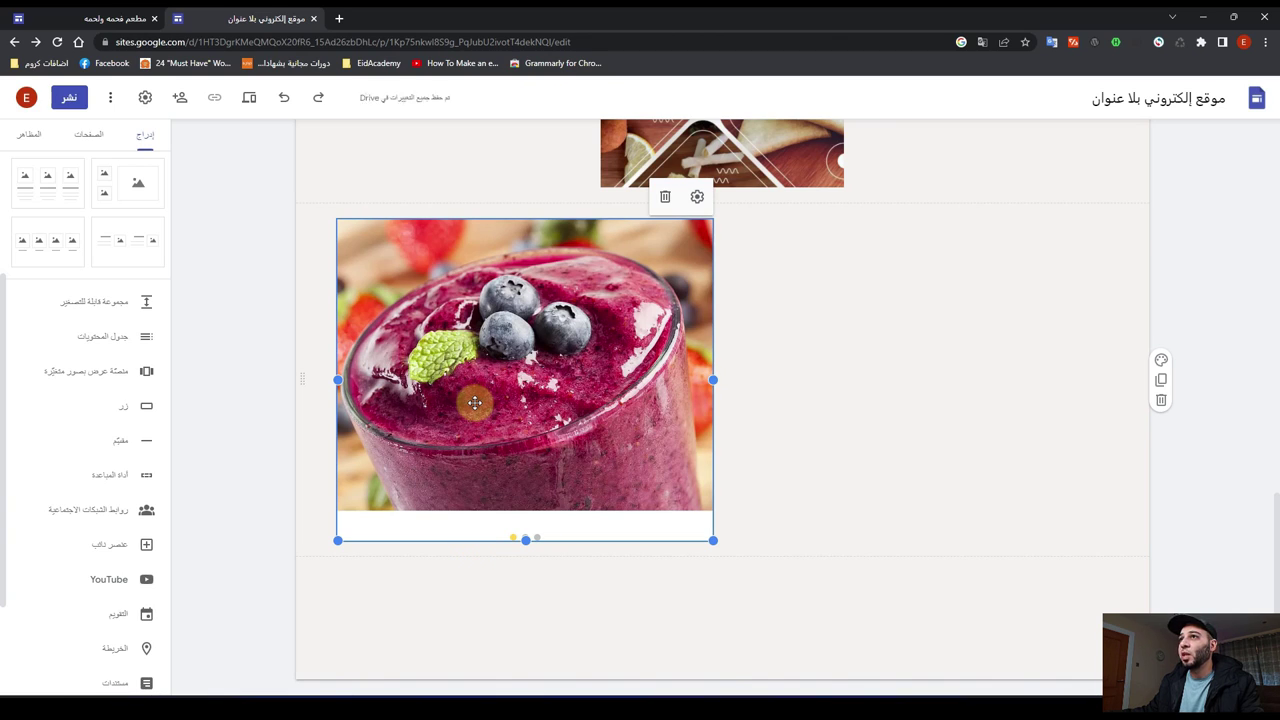
pyautogui.moveTo(475, 402); pyautogui.dragTo(728, 374)
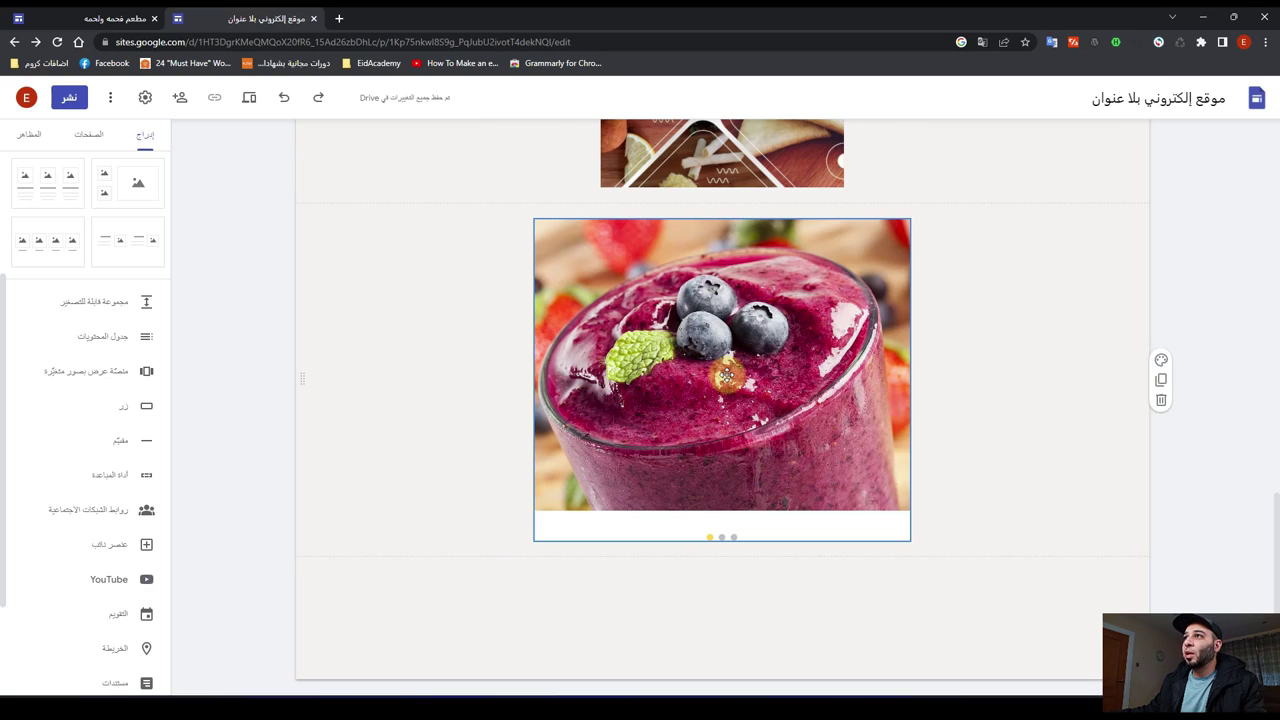
pyautogui.click(727, 375)
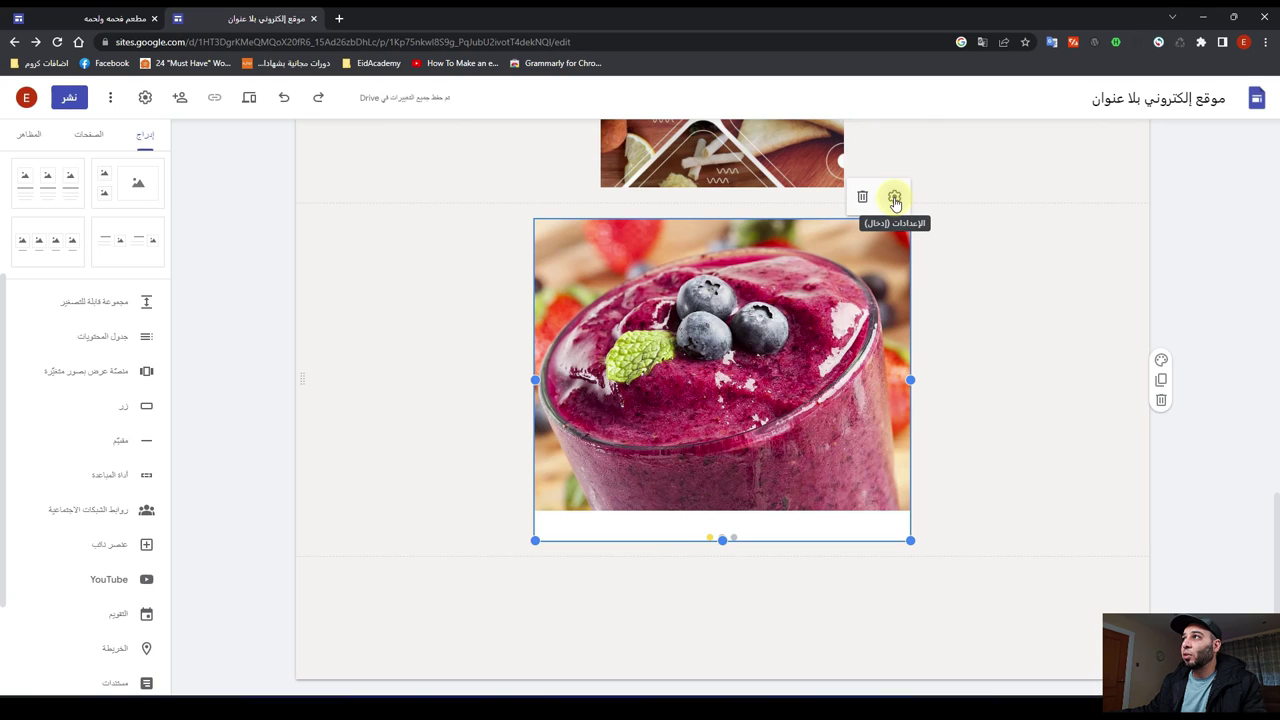
# Step: Set the carousel to autoplay at Fast transition speed with captions turned off
pyautogui.click(894, 198)
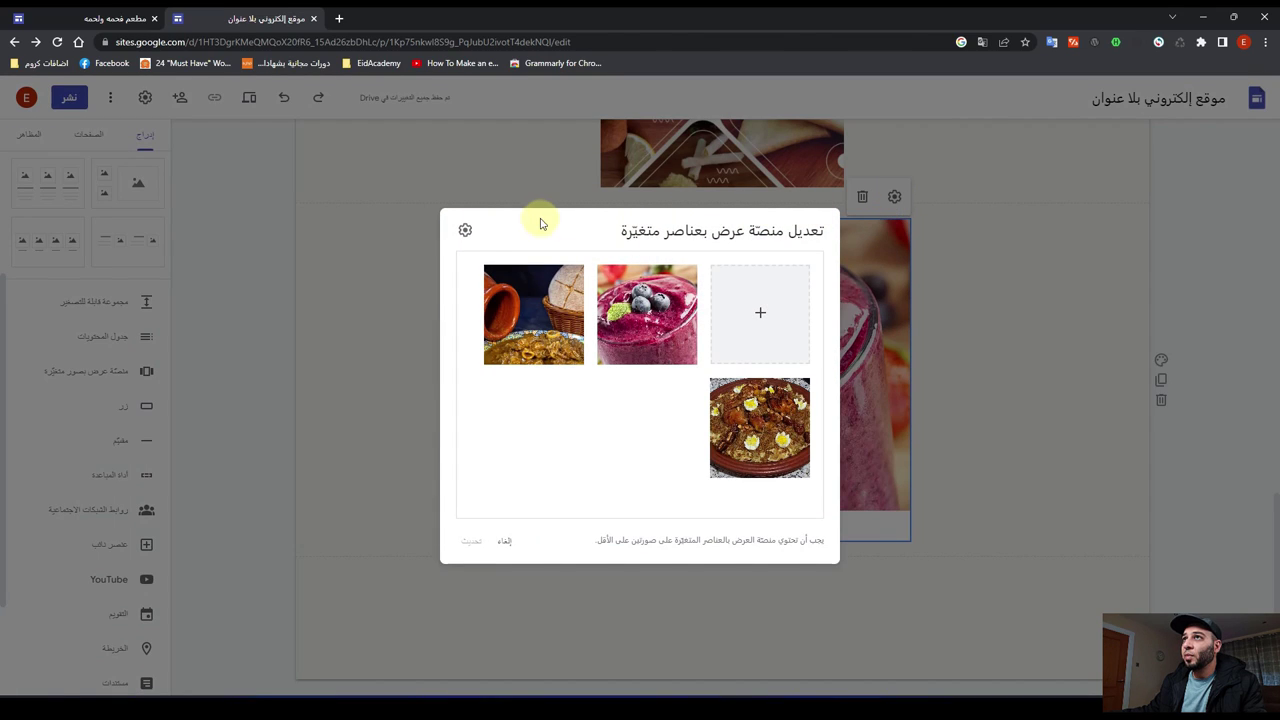
pyautogui.click(465, 233)
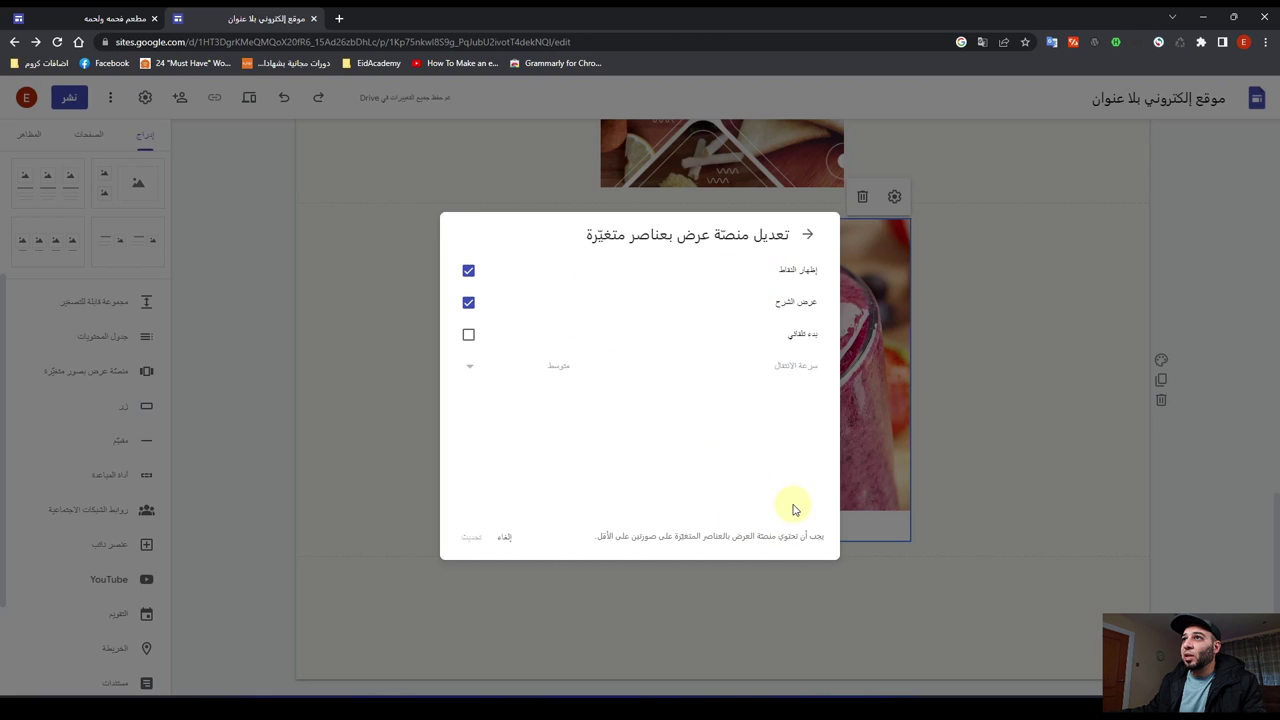
pyautogui.click(468, 303)
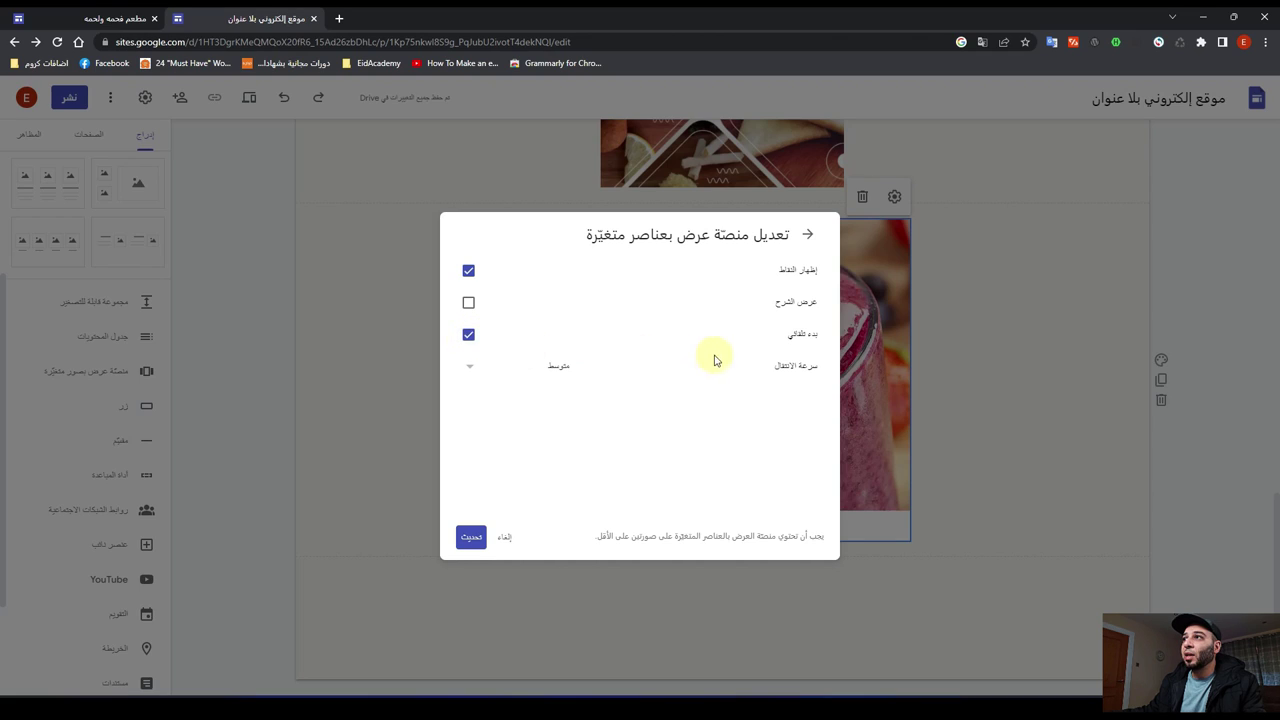
pyautogui.click(472, 369)
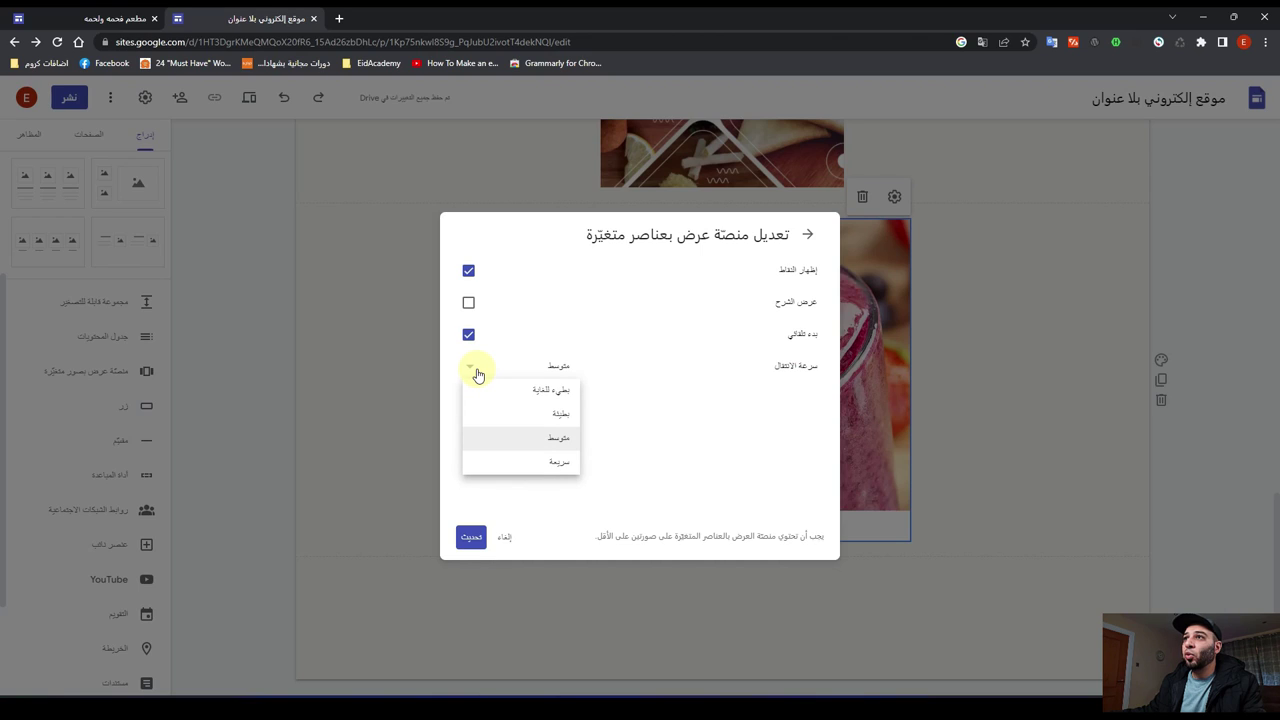
pyautogui.click(534, 465)
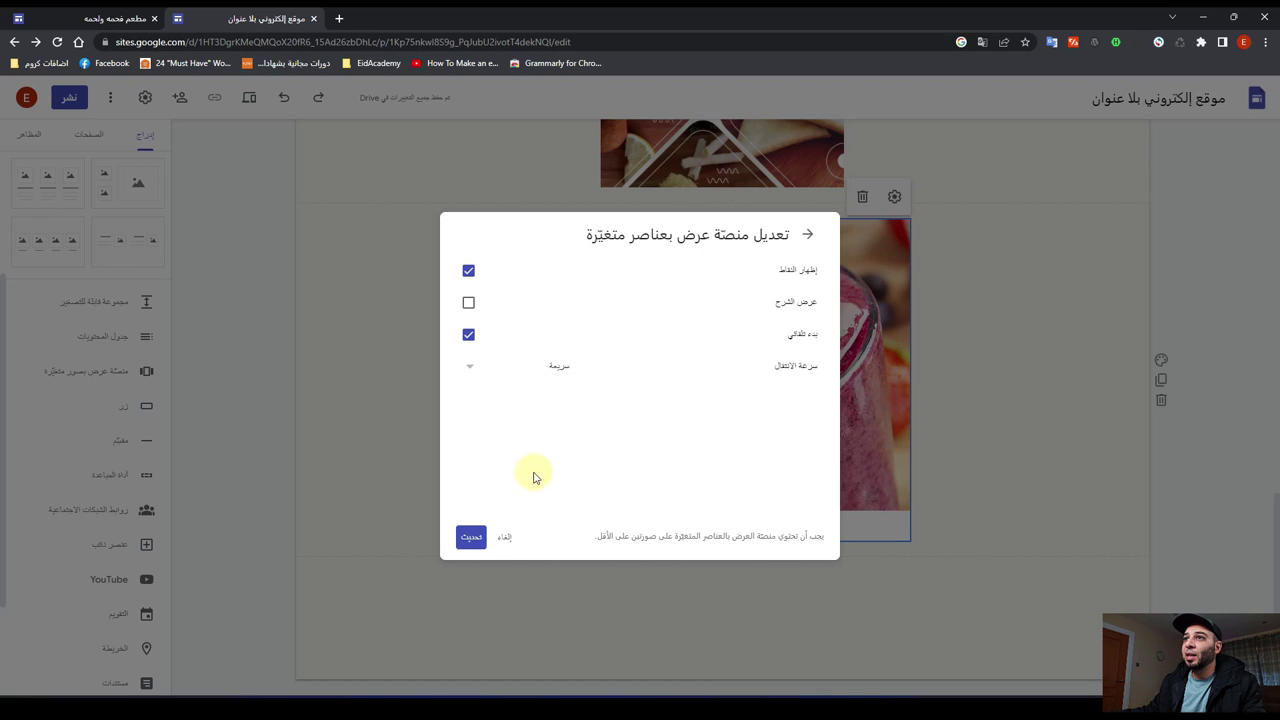
pyautogui.click(472, 537)
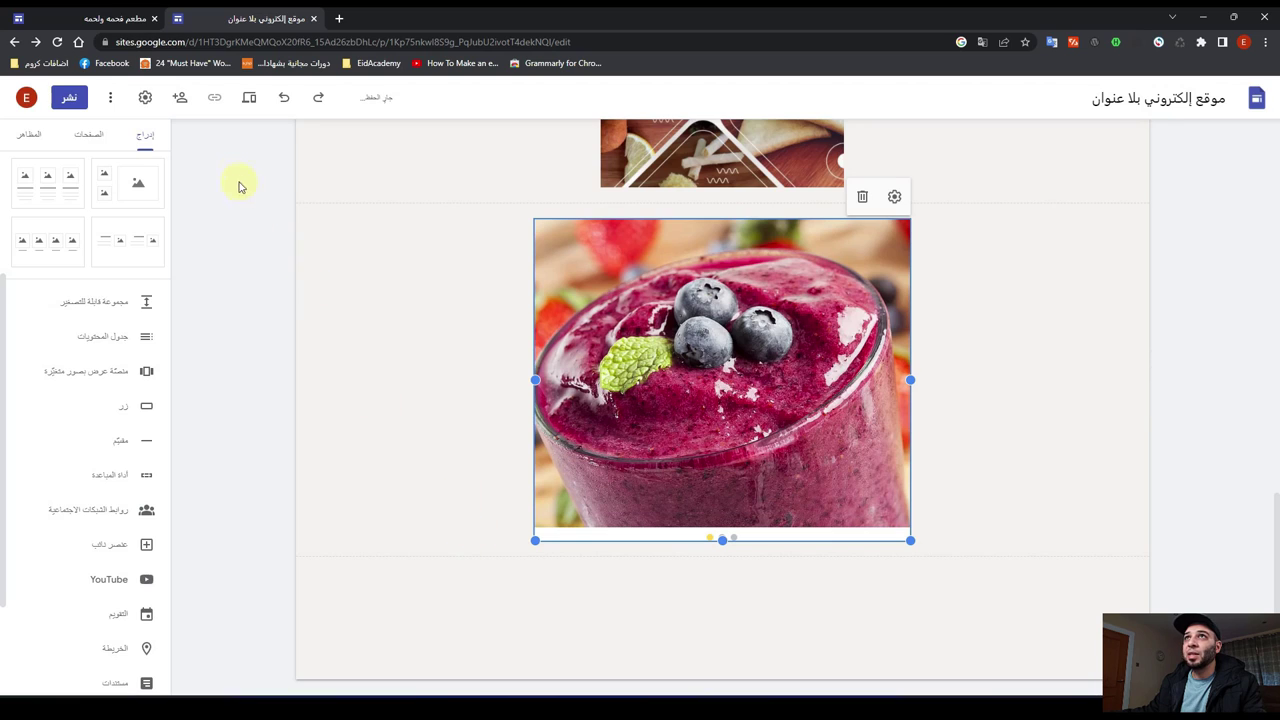
# Step: Preview the site, cycle the carousel's tagine, smoothie and rafisa photos, then exit preview
pyautogui.click(250, 104)
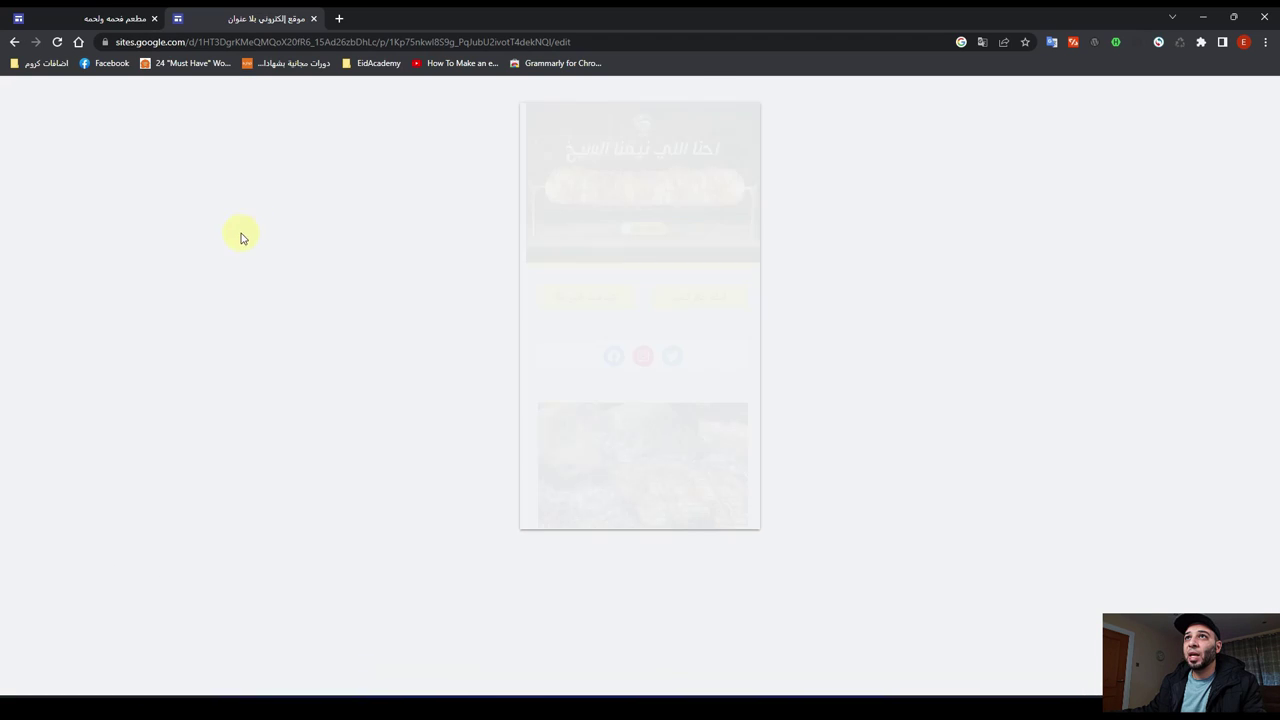
pyautogui.scroll(-10, 614, 340)
pyautogui.scroll(-15, 630, 327)
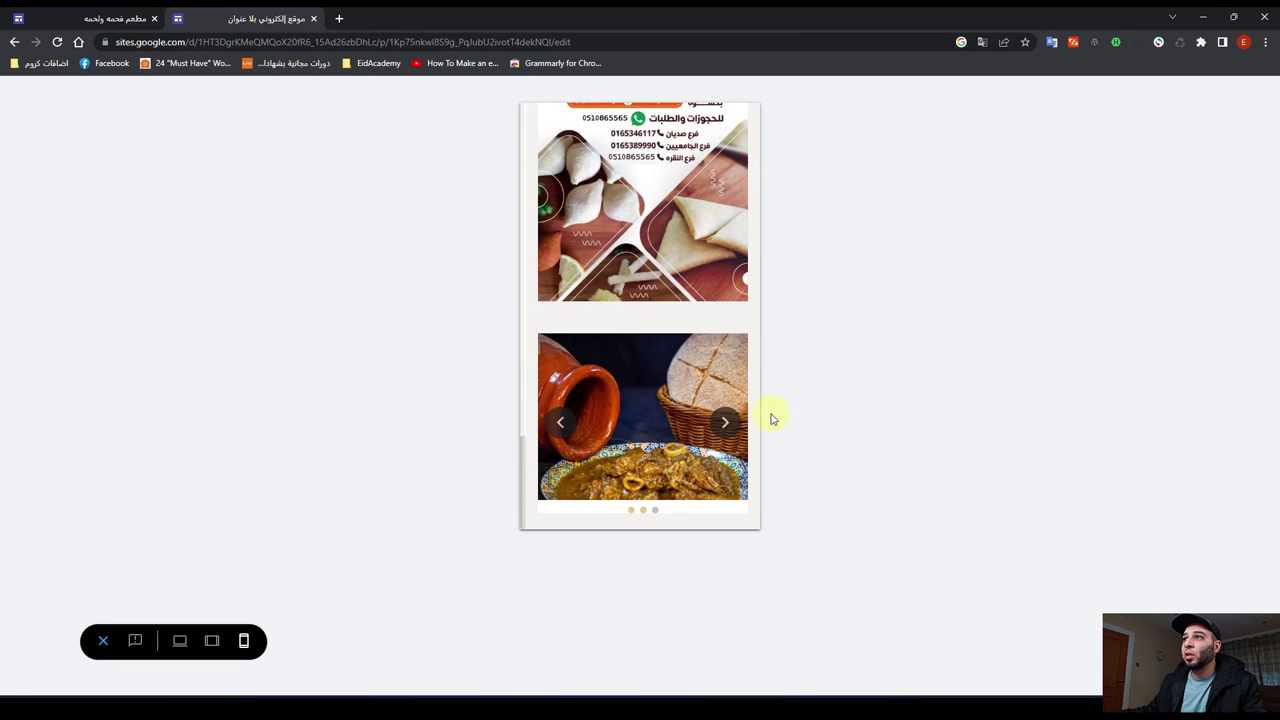
pyautogui.click(654, 513)
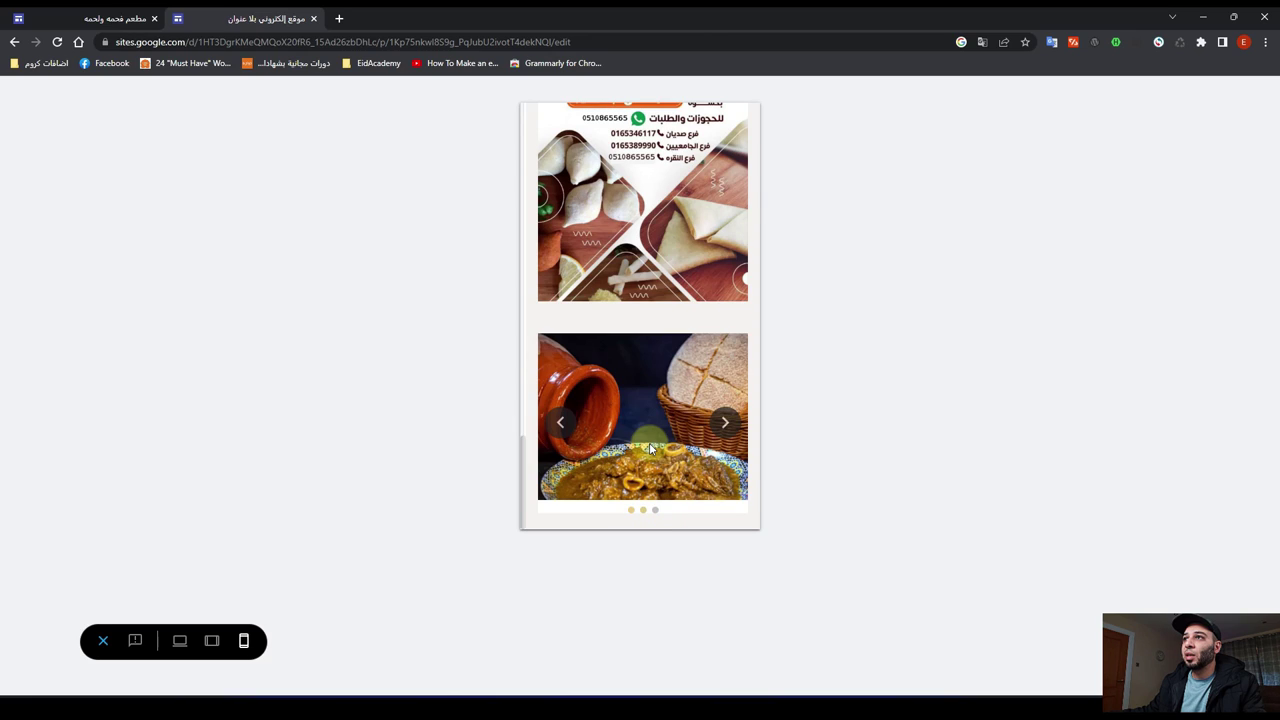
pyautogui.click(648, 445)
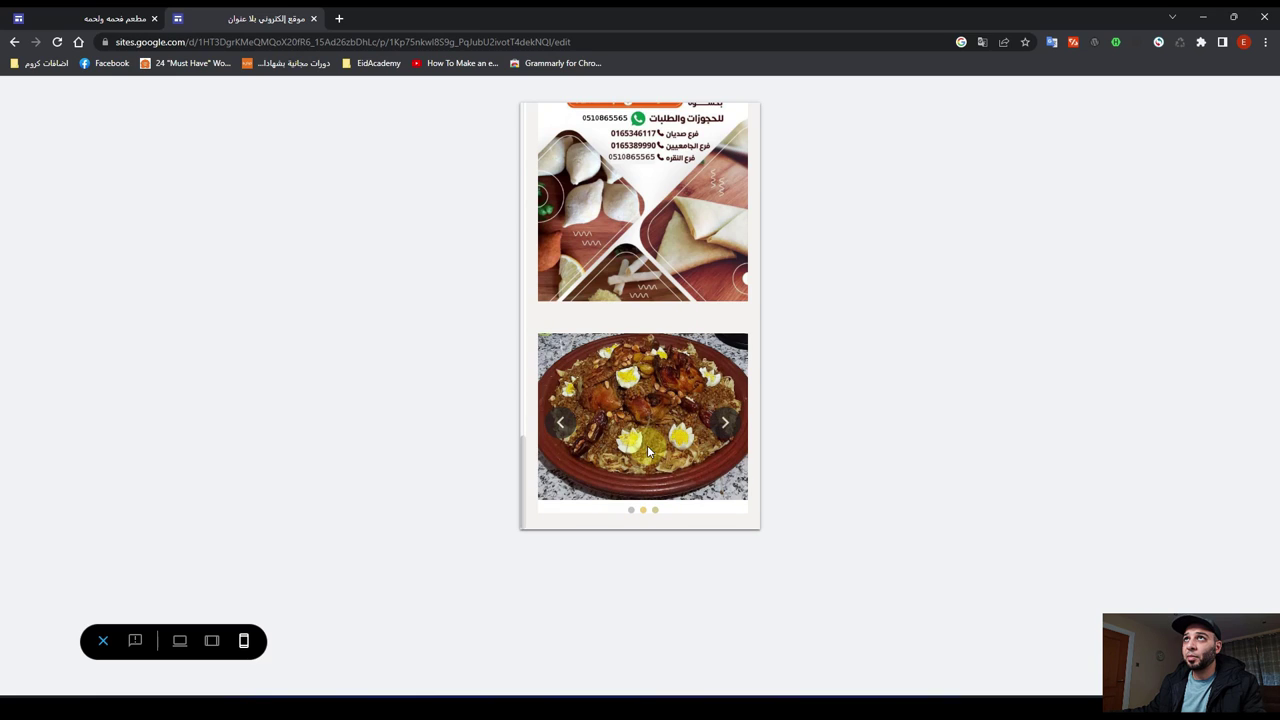
pyautogui.click(103, 641)
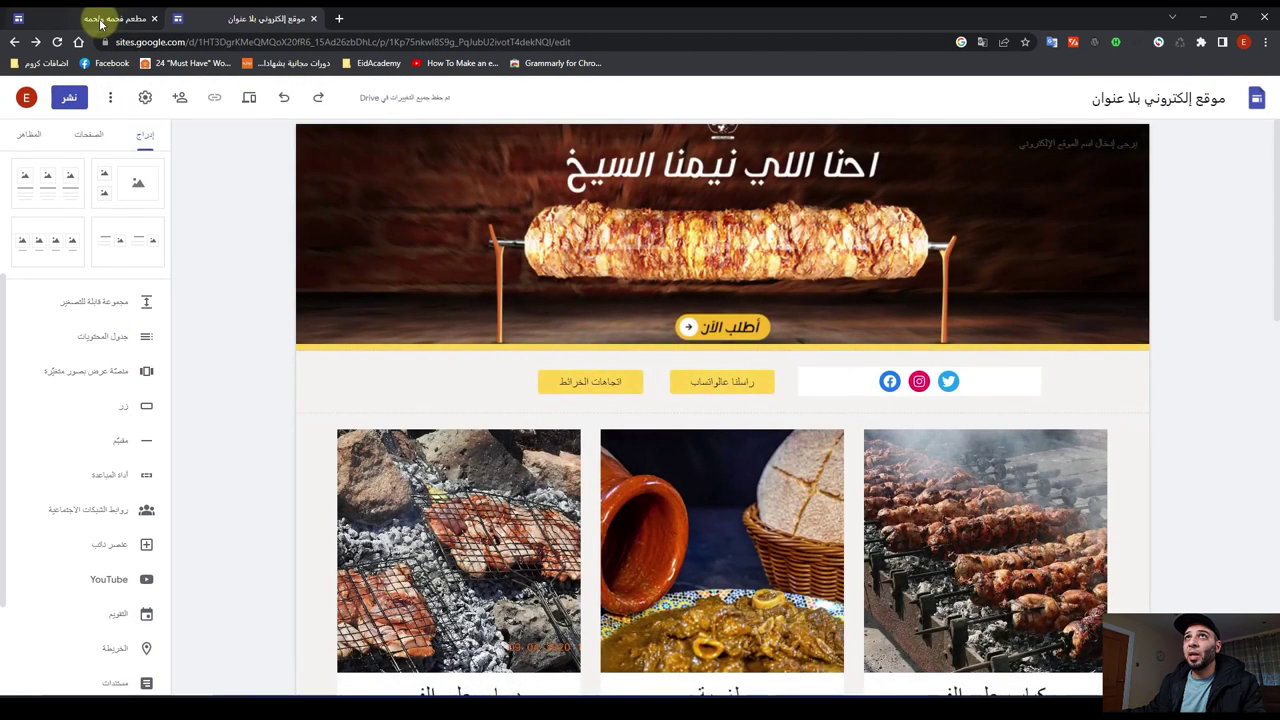
# Step: Check the reference restaurant site's map and newsletter sections, then return to the untitled site
pyautogui.click(105, 18)
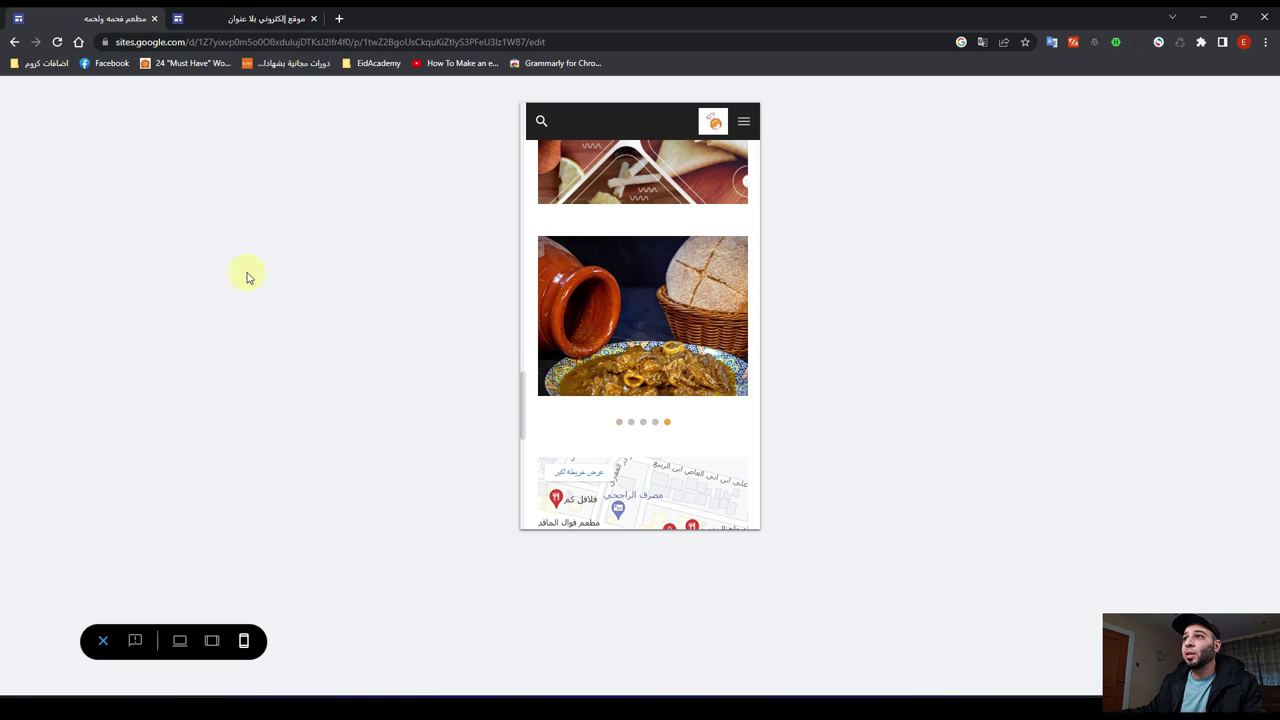
pyautogui.click(103, 641)
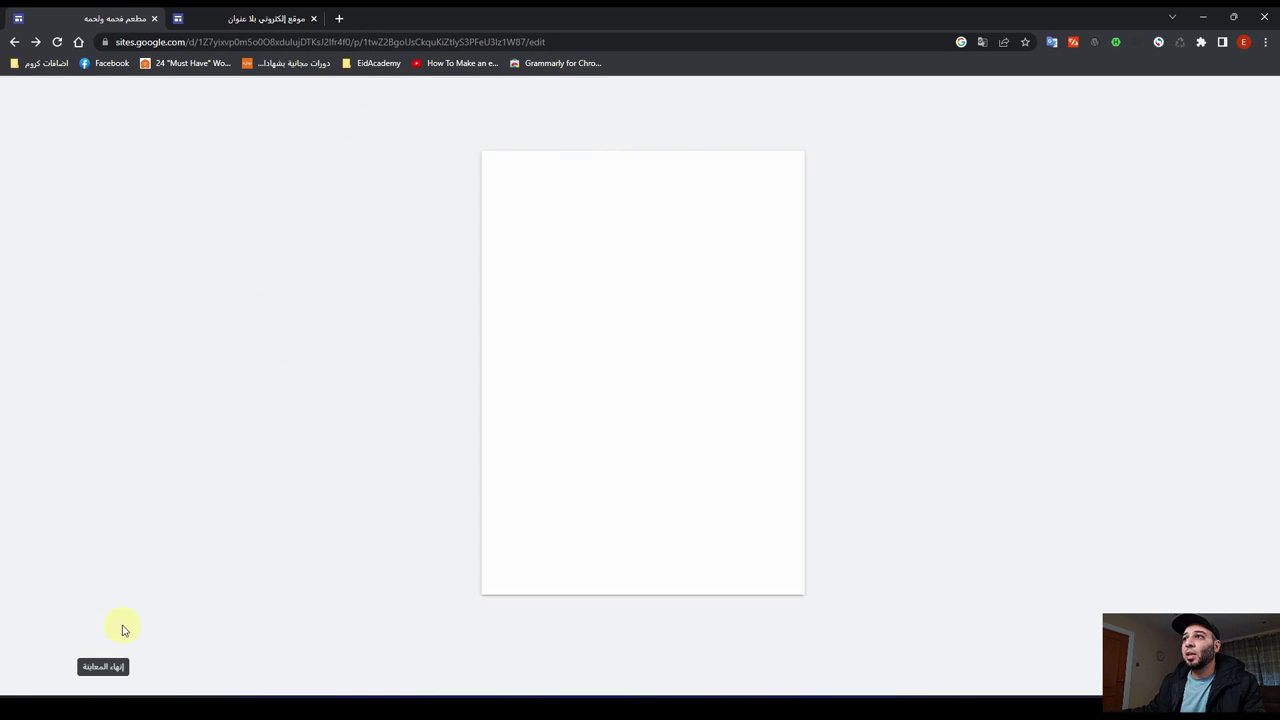
pyautogui.scroll(-10, 629, 375)
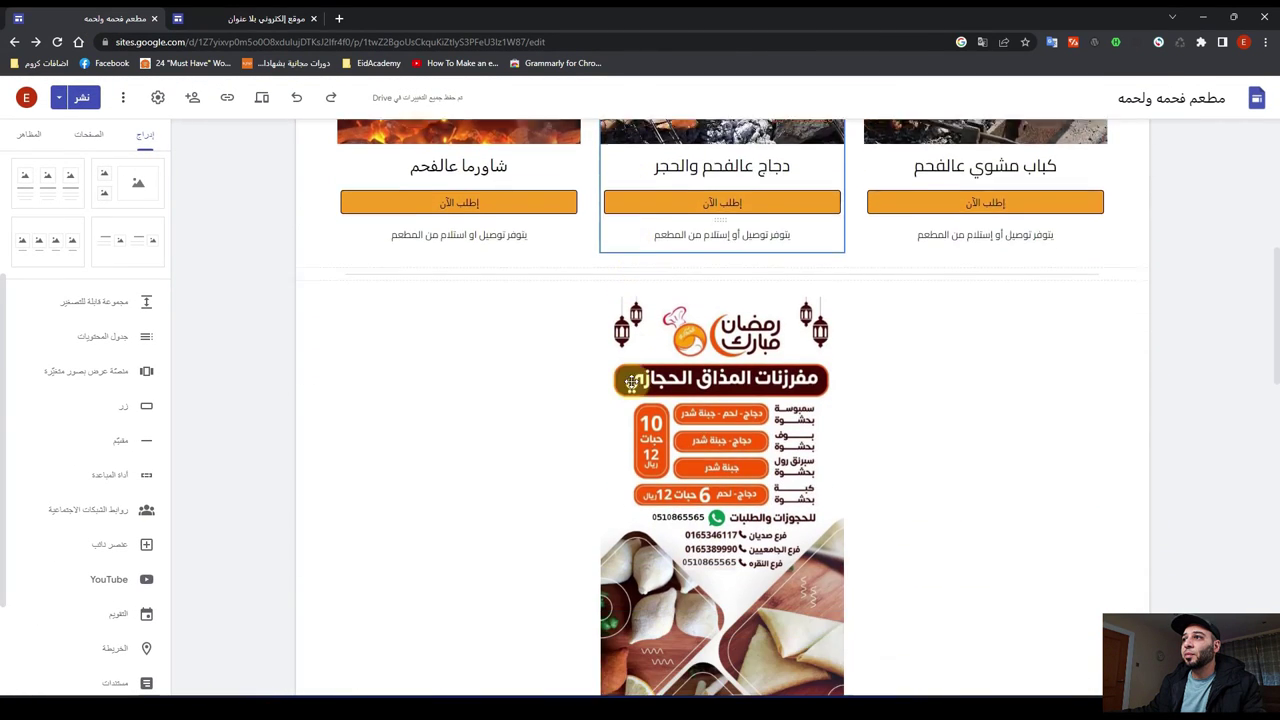
pyautogui.scroll(-4, 629, 385)
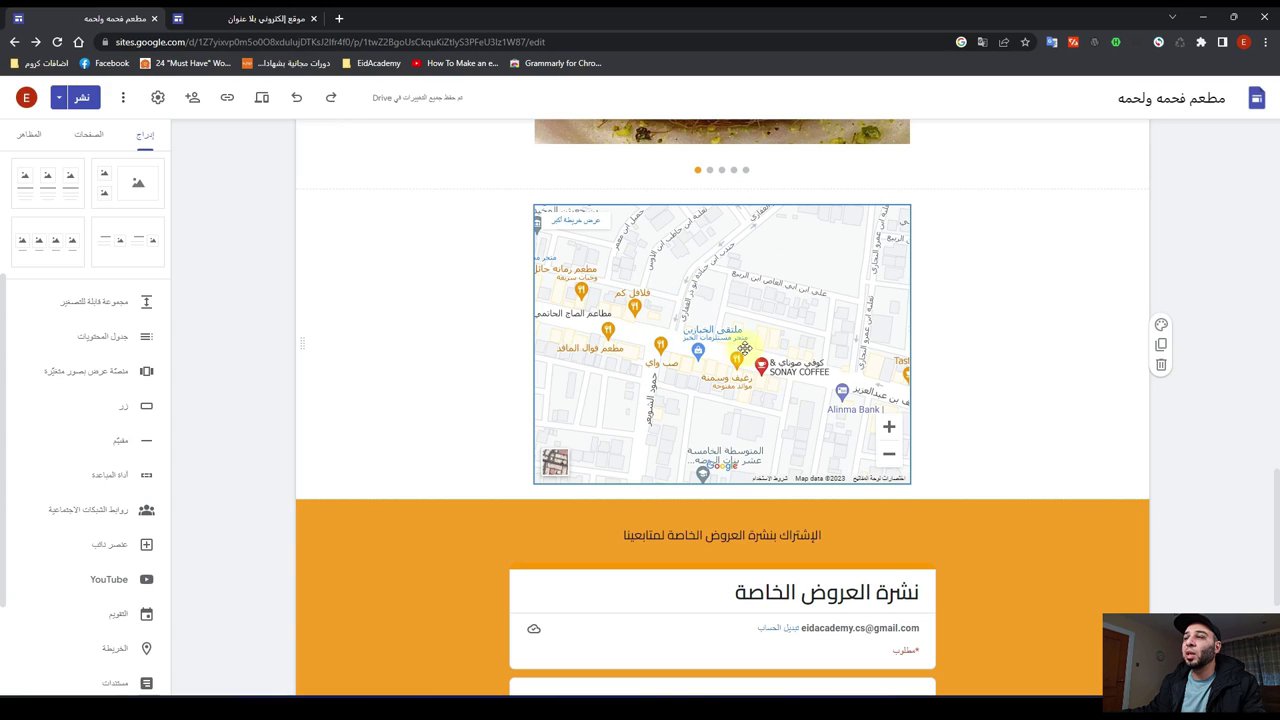
pyautogui.click(260, 18)
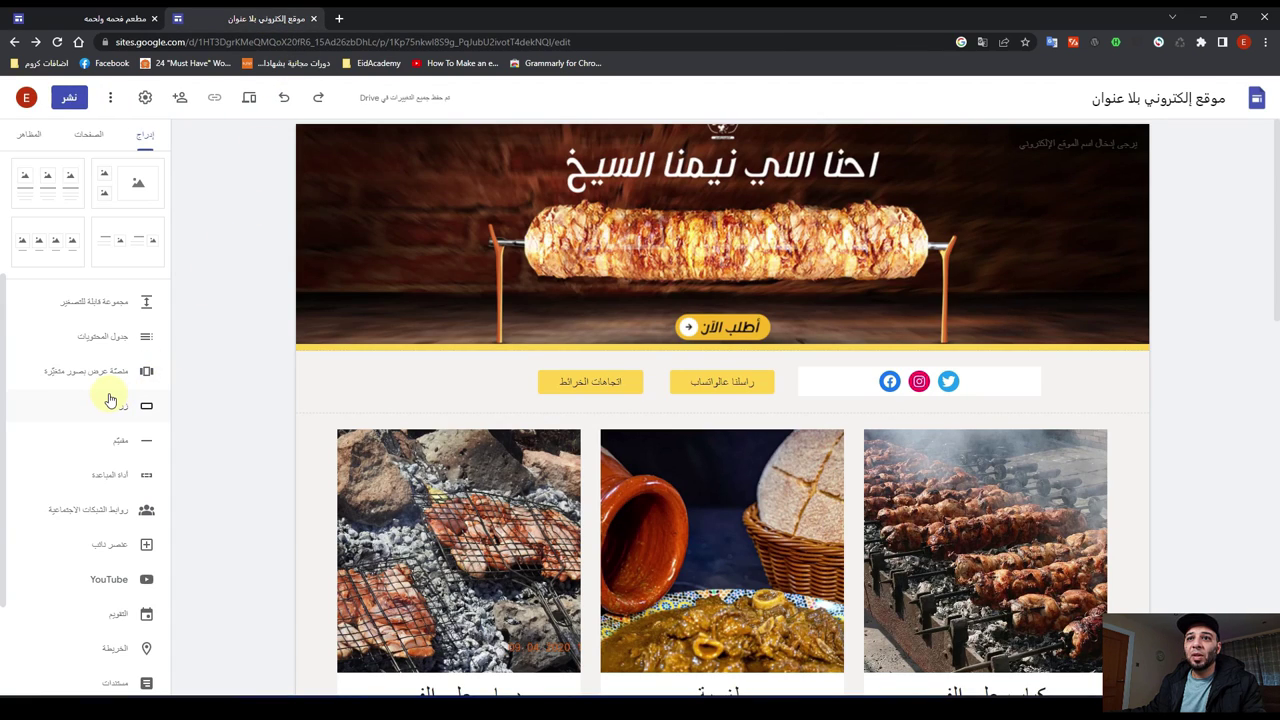
# Step: Insert a map pinned at the restaurant 'مطعم صبحي كابر' below the buttons row
pyautogui.scroll(-3, 110, 400)
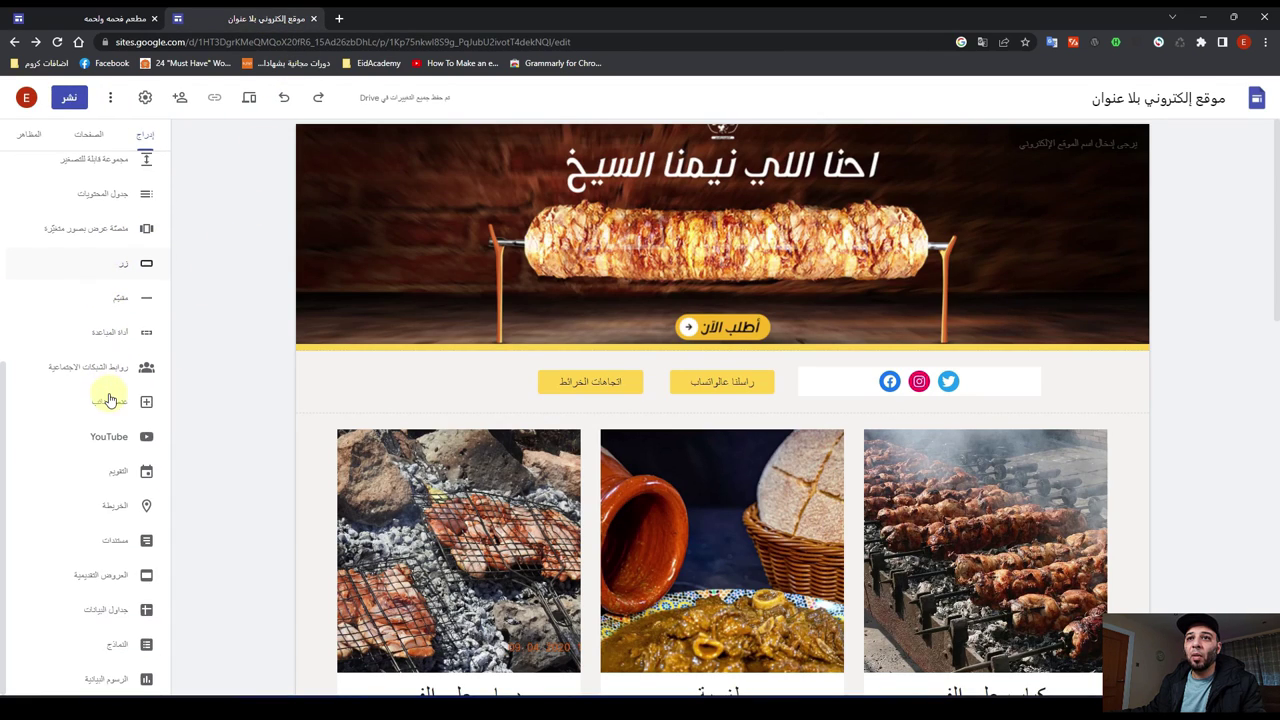
pyautogui.click(112, 510)
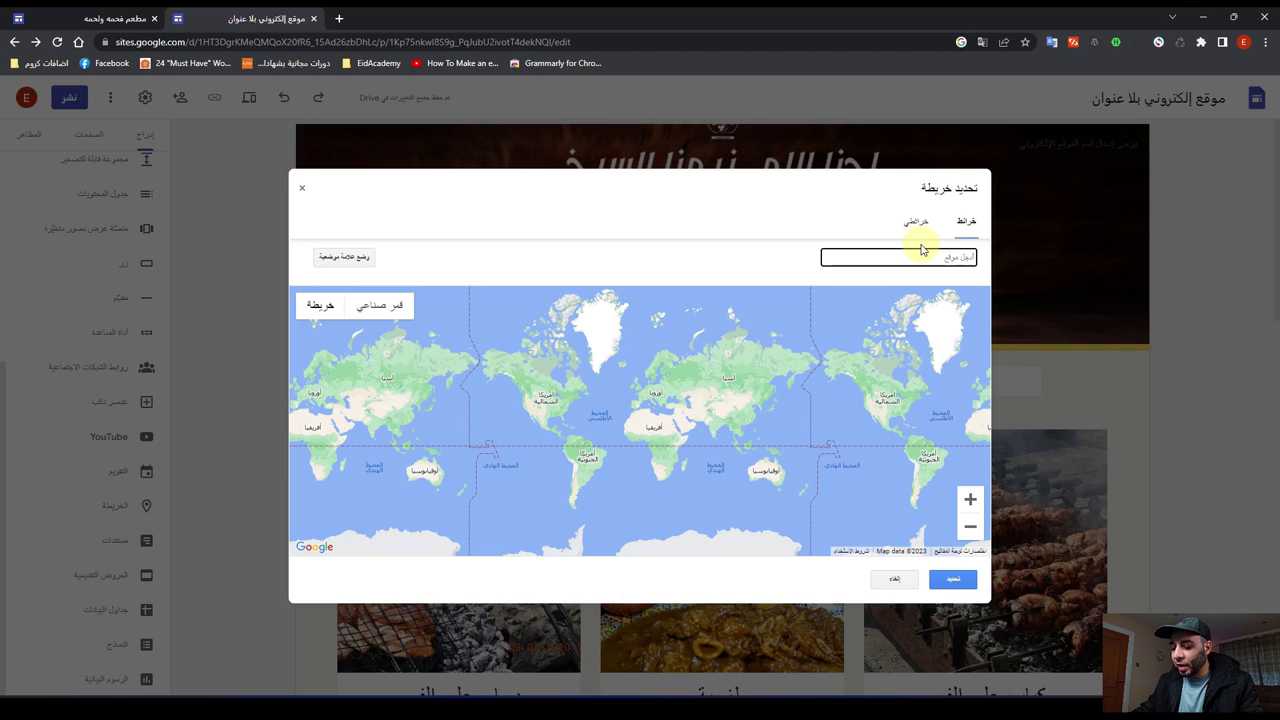
pyautogui.write('مطعم')
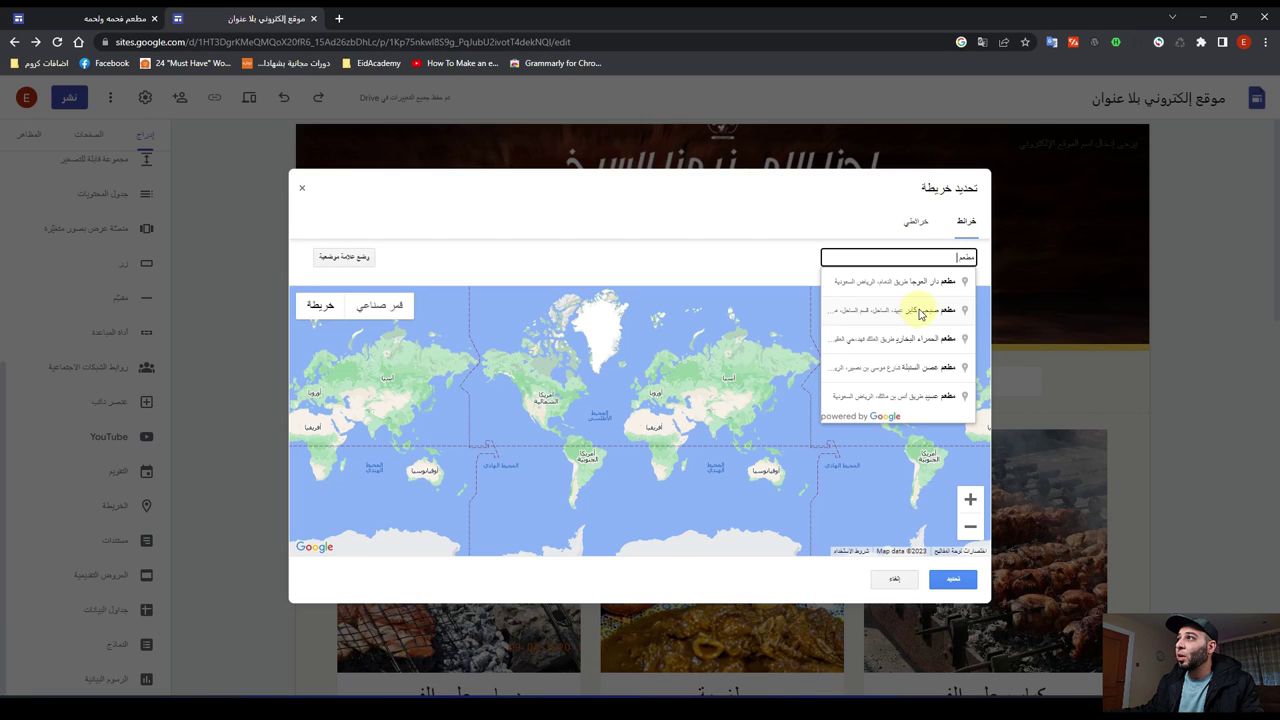
pyautogui.click(920, 313)
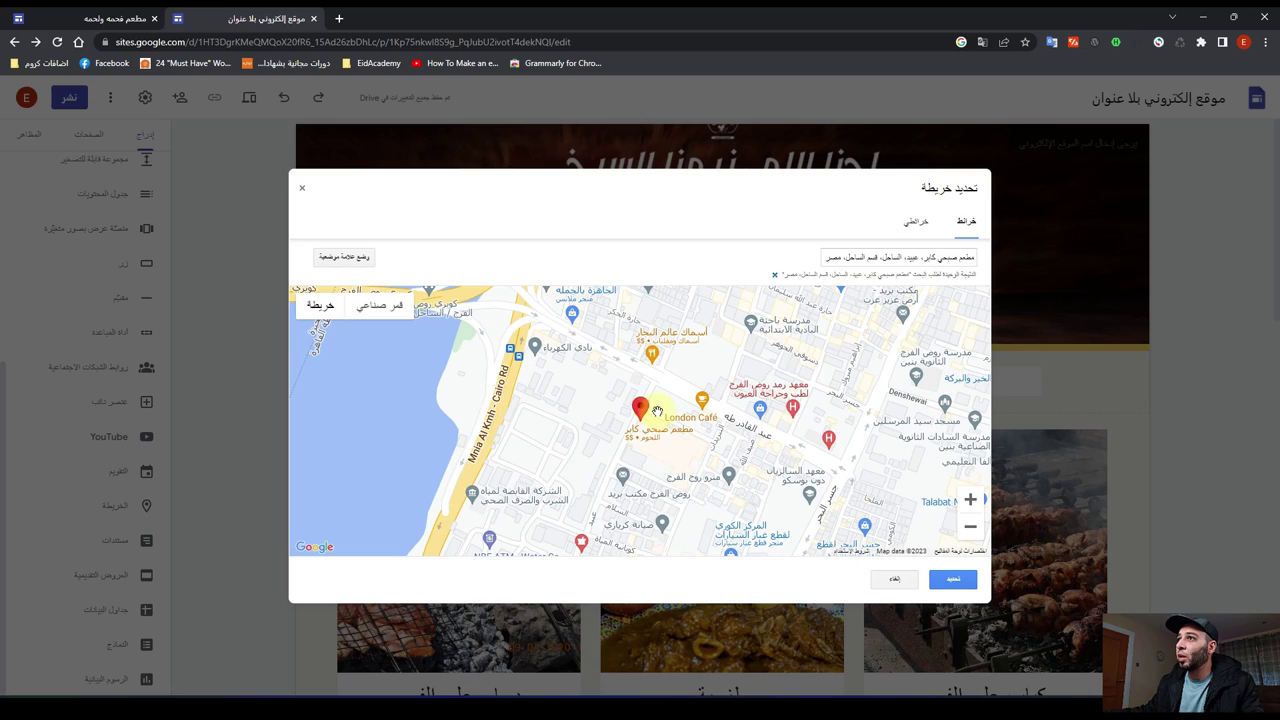
pyautogui.click(959, 581)
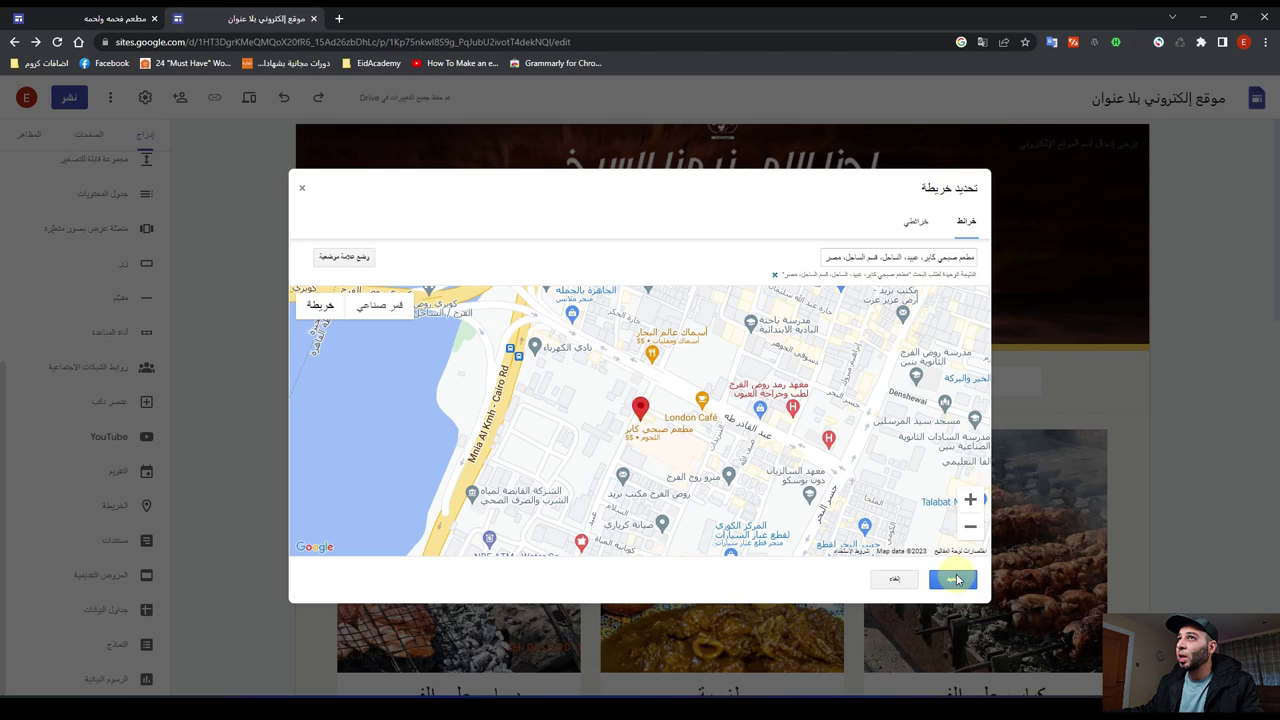
pyautogui.click(971, 503)
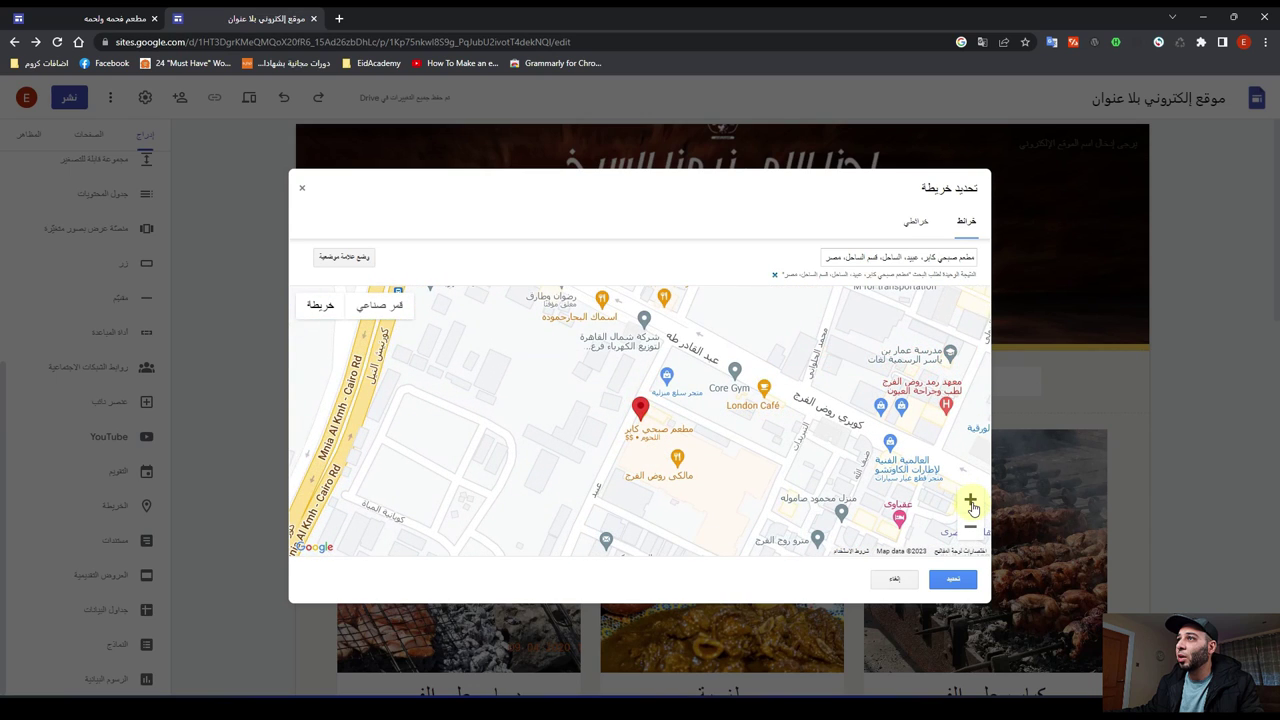
pyautogui.click(971, 527)
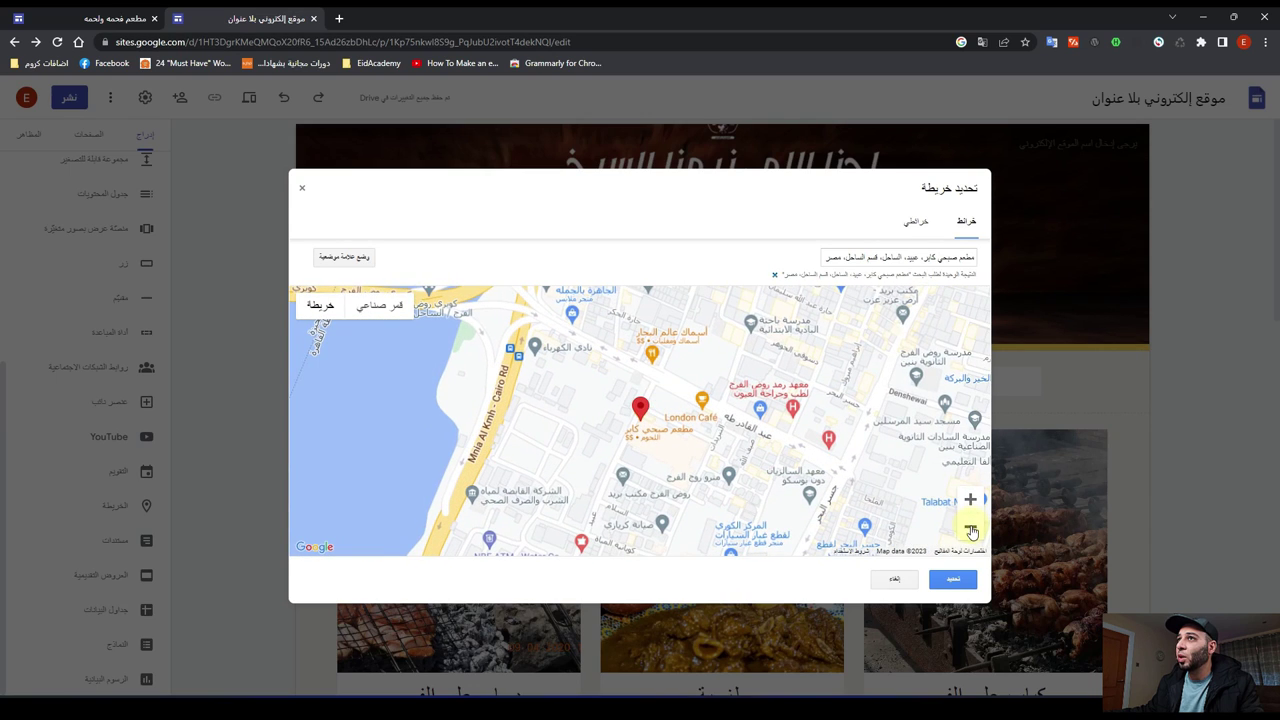
pyautogui.click(951, 586)
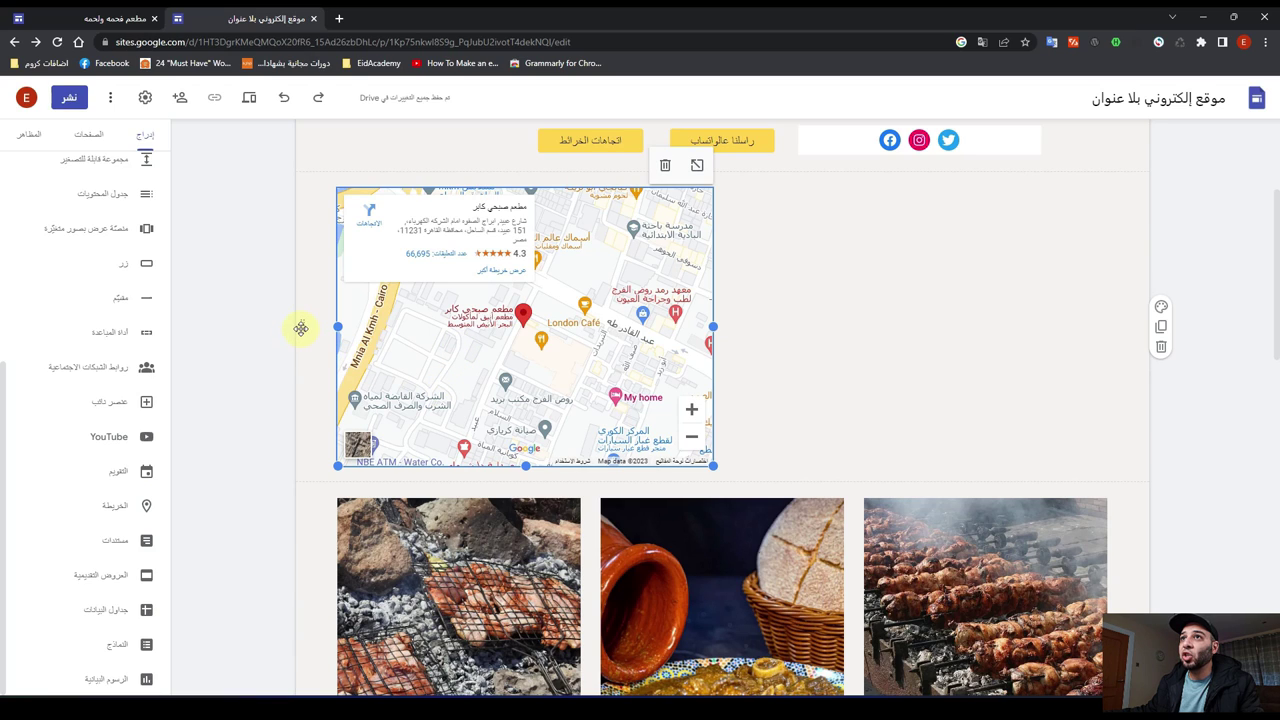
# Step: Move the map below the carousel, with the carousel on the left and map on the right
pyautogui.moveTo(300, 326); pyautogui.dragTo(315, 670)
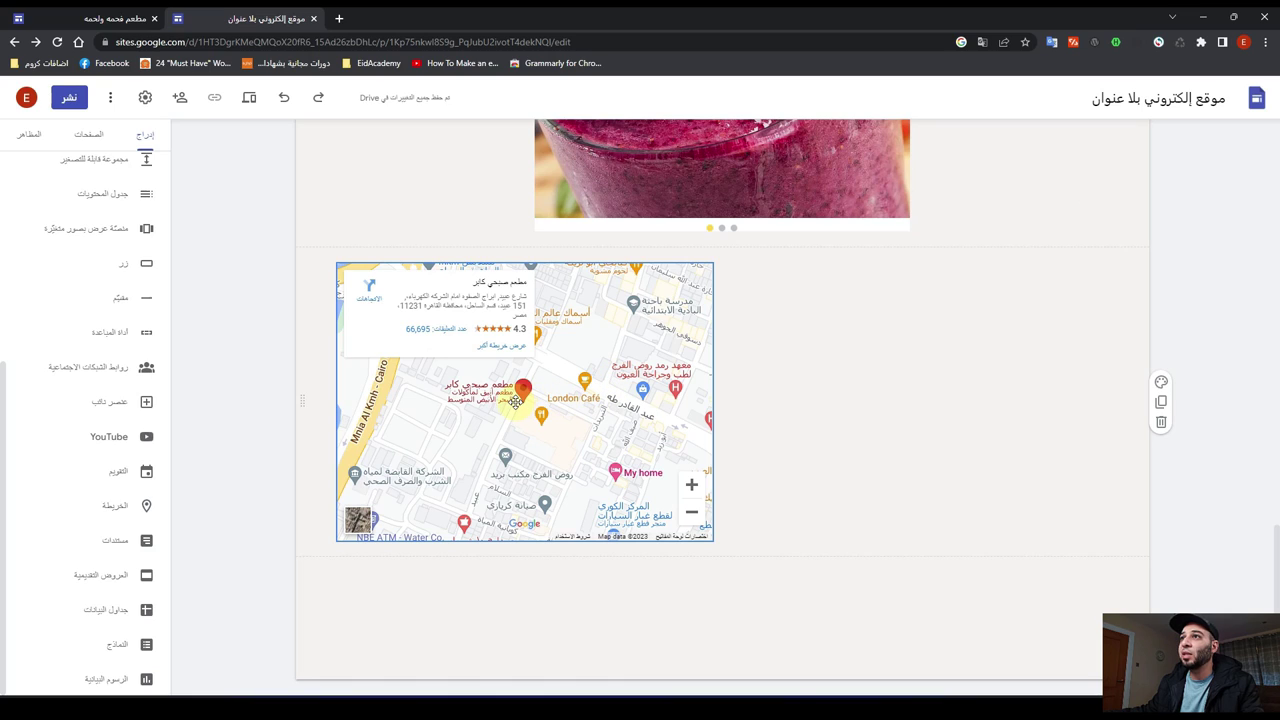
pyautogui.moveTo(515, 400); pyautogui.dragTo(737, 402)
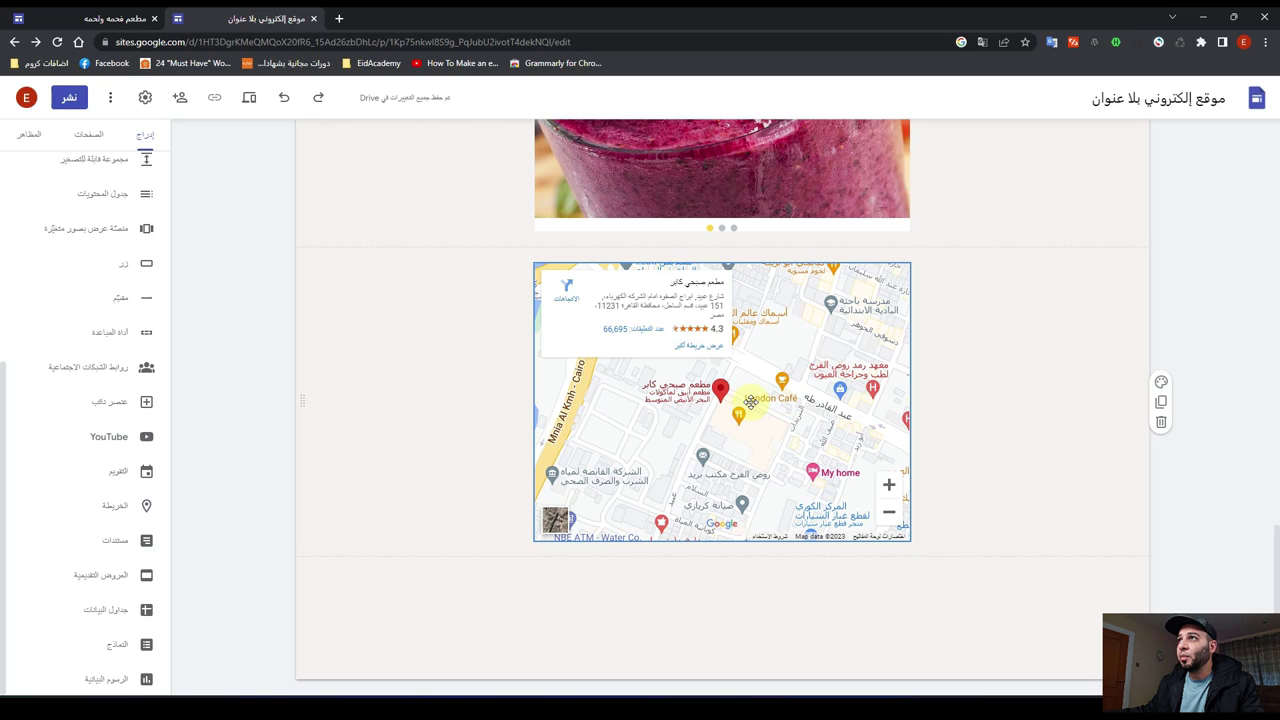
pyautogui.scroll(2, 434, 457)
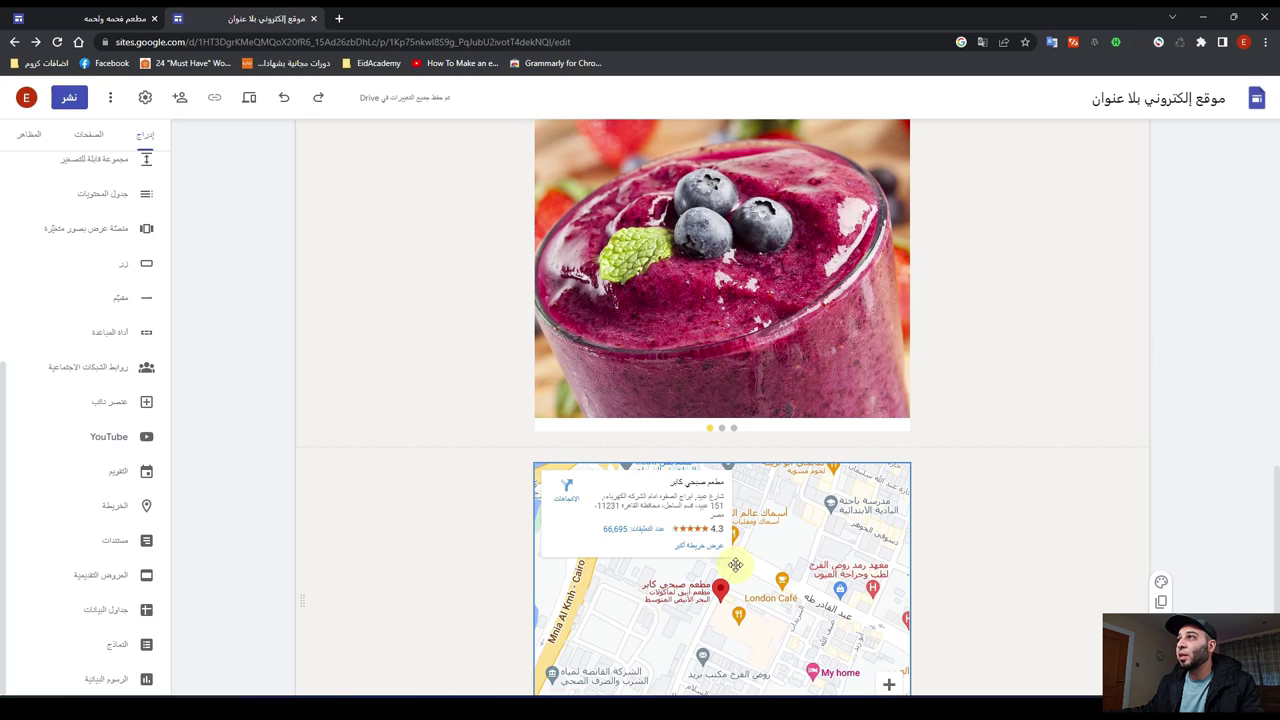
pyautogui.scroll(3, 887, 458)
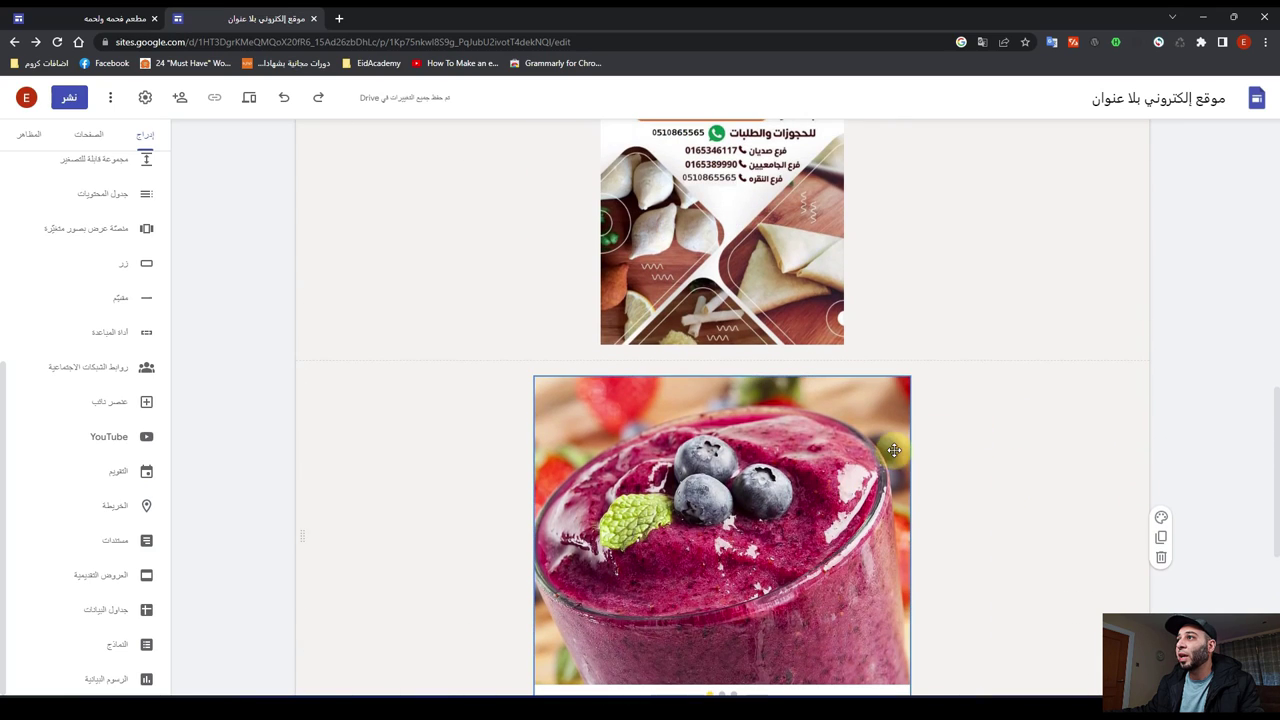
pyautogui.scroll(-2, 887, 455)
pyautogui.moveTo(748, 432); pyautogui.dragTo(419, 420)
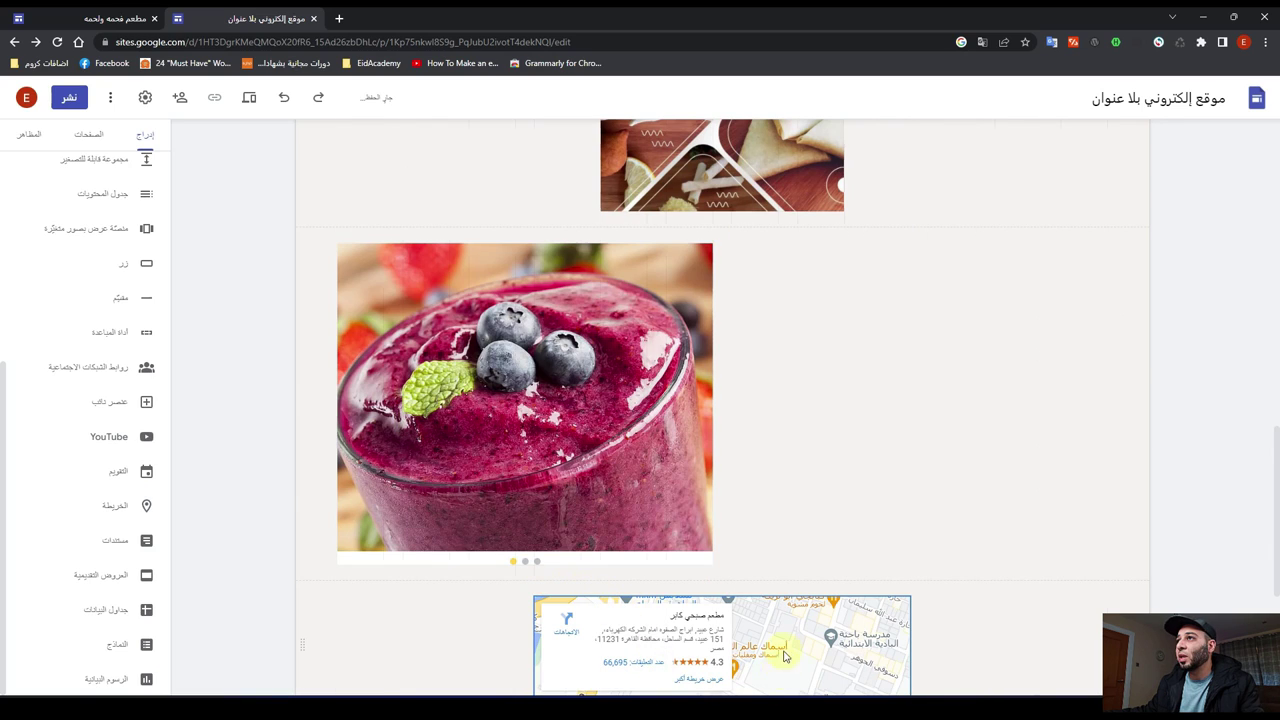
pyautogui.moveTo(785, 655); pyautogui.dragTo(884, 322)
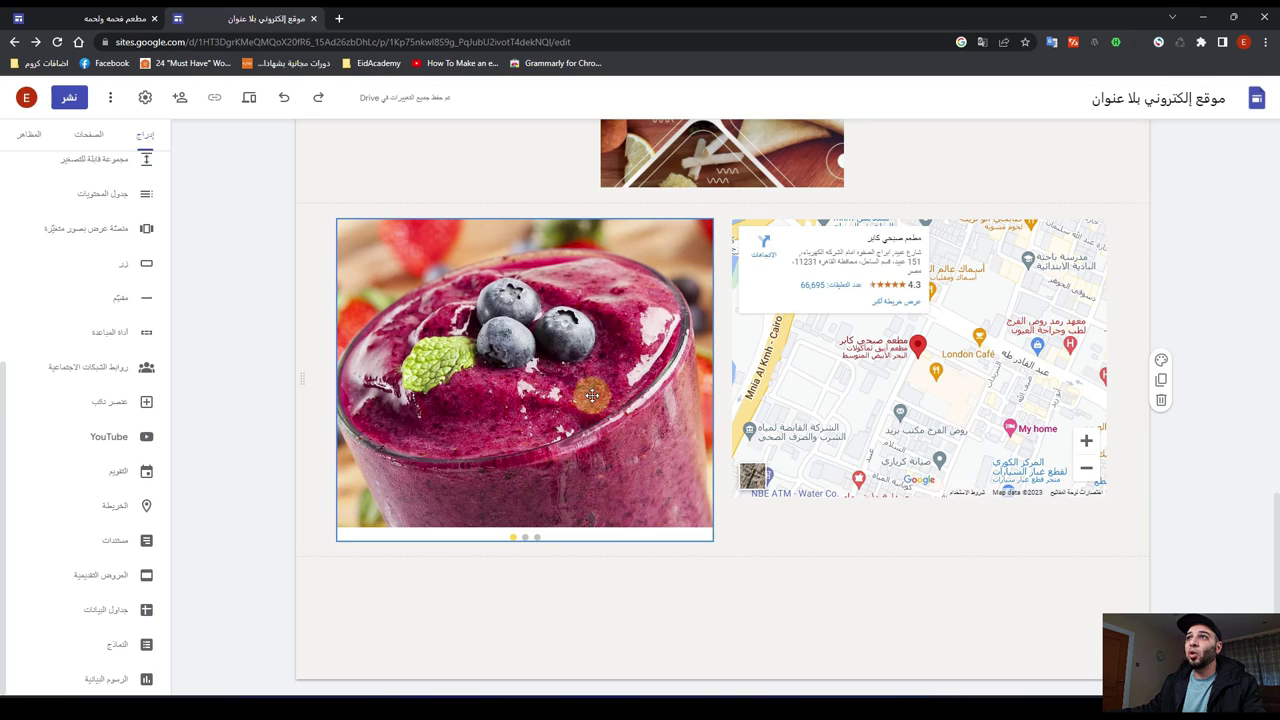
pyautogui.click(250, 99)
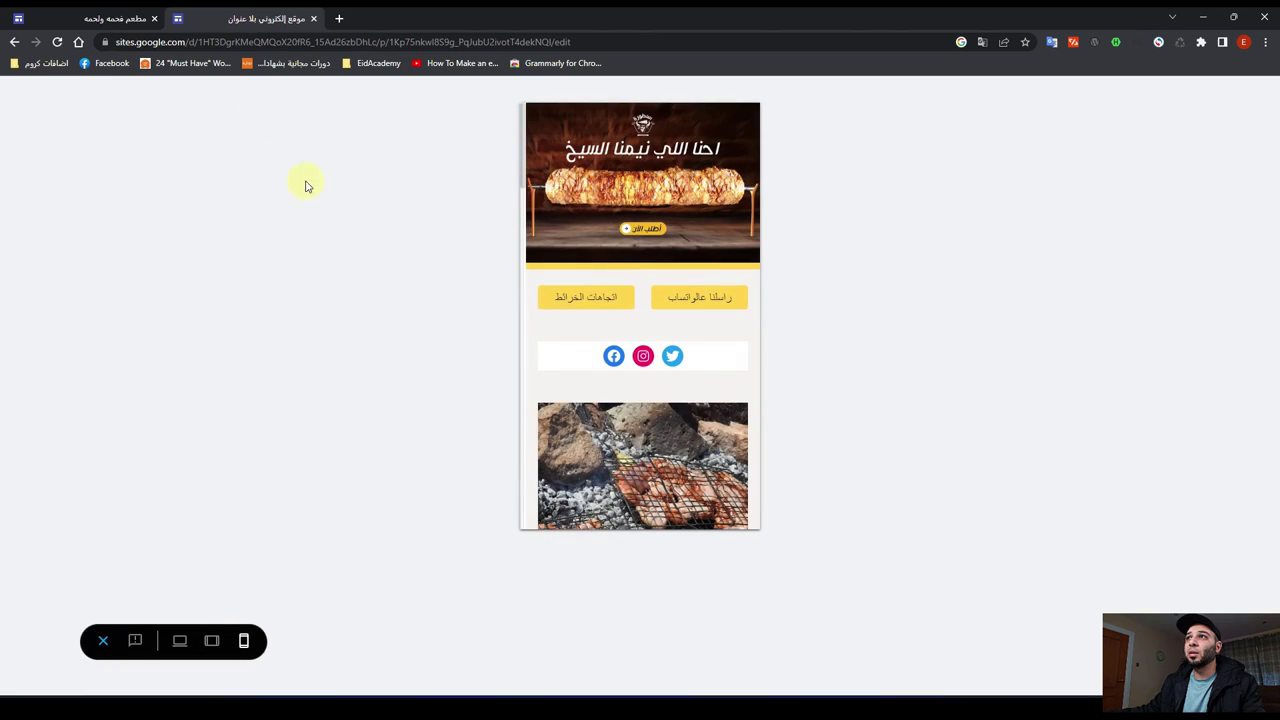
pyautogui.scroll(-8, 664, 352)
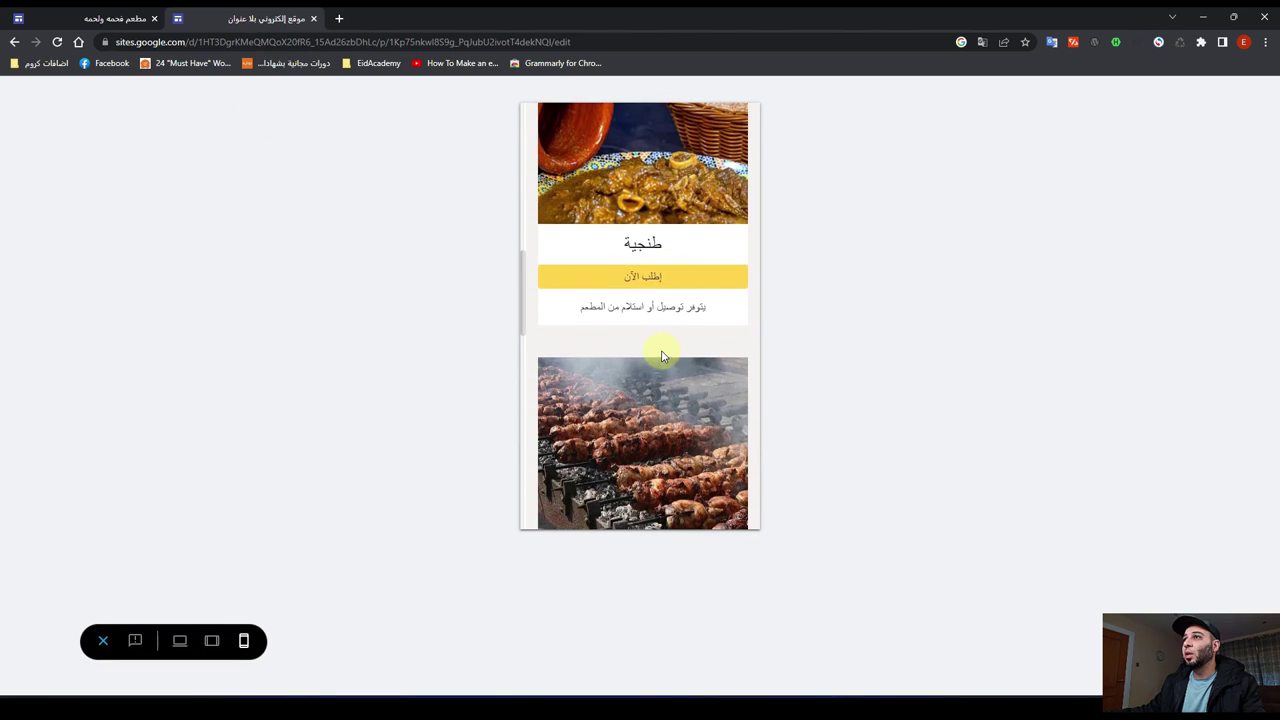
pyautogui.scroll(-10, 661, 356)
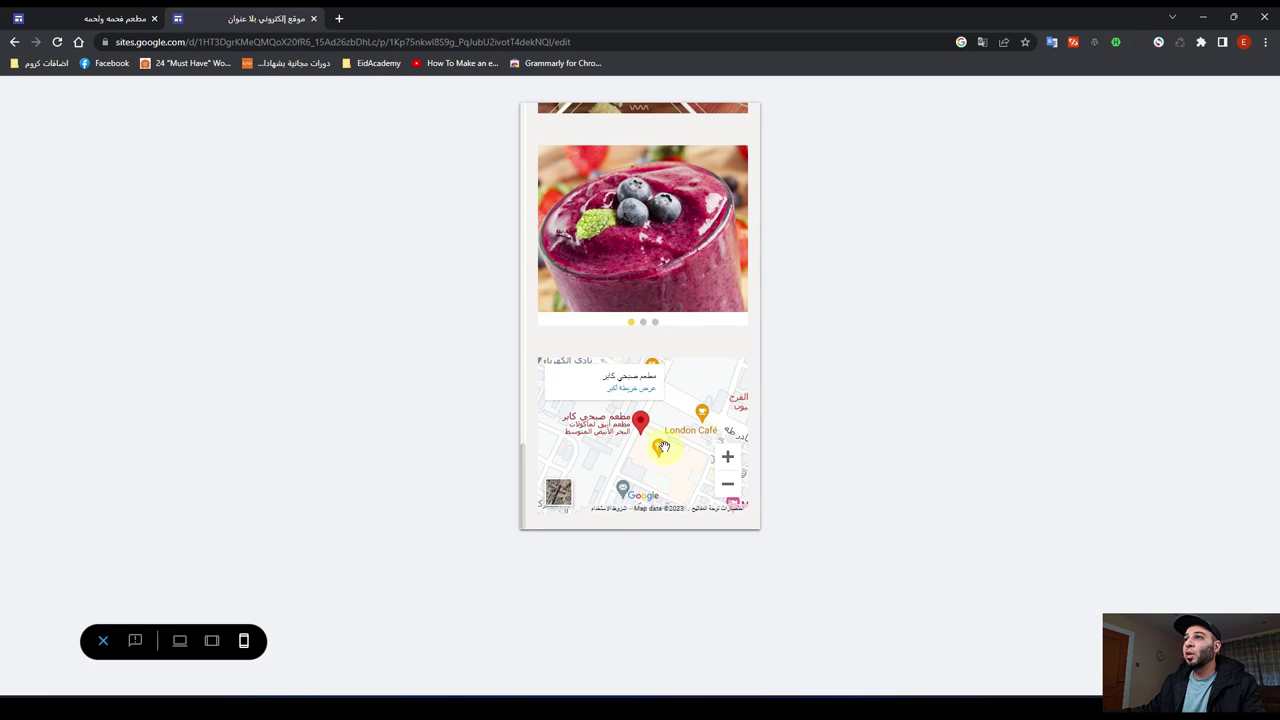
pyautogui.click(211, 640)
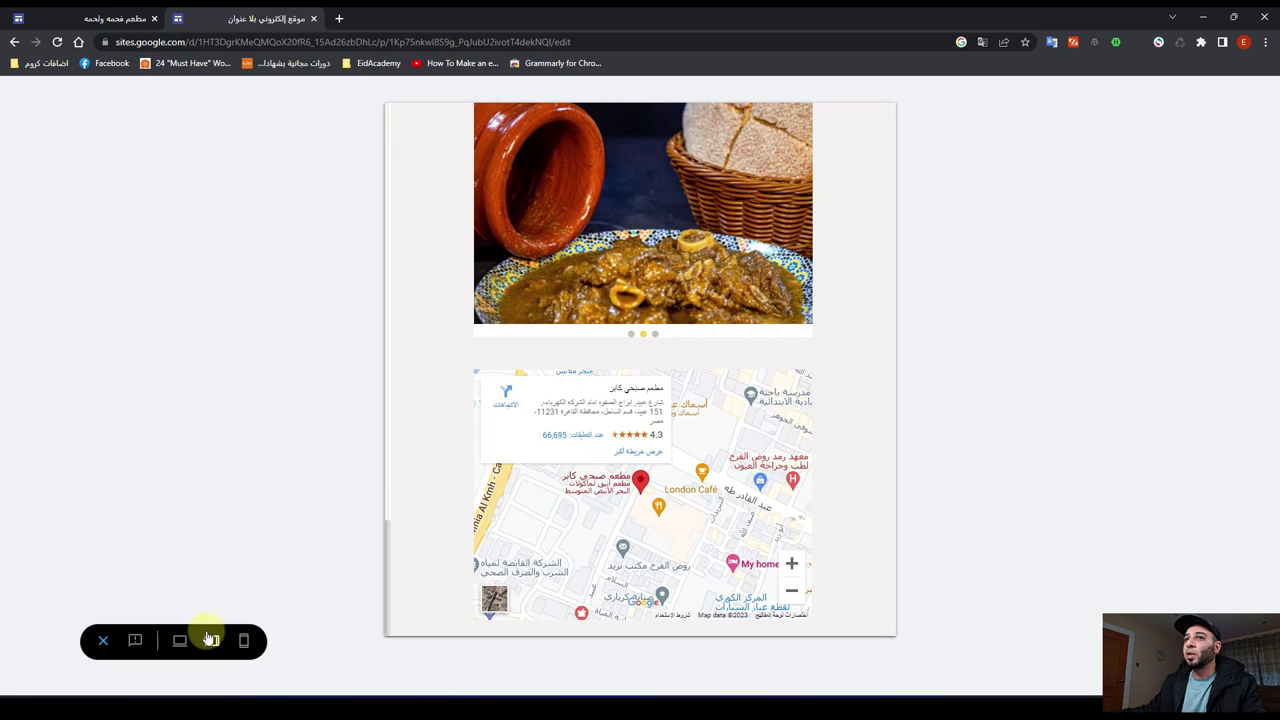
pyautogui.click(181, 644)
pyautogui.scroll(-4, 490, 497)
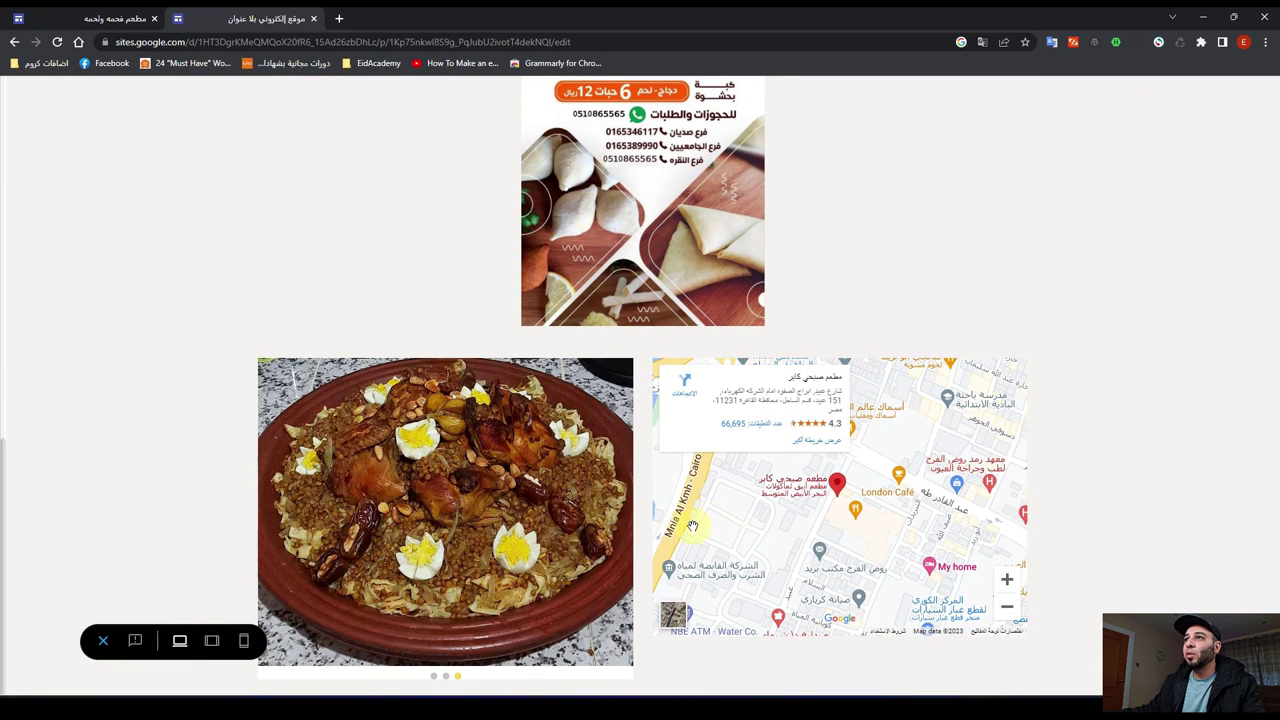
pyautogui.click(104, 641)
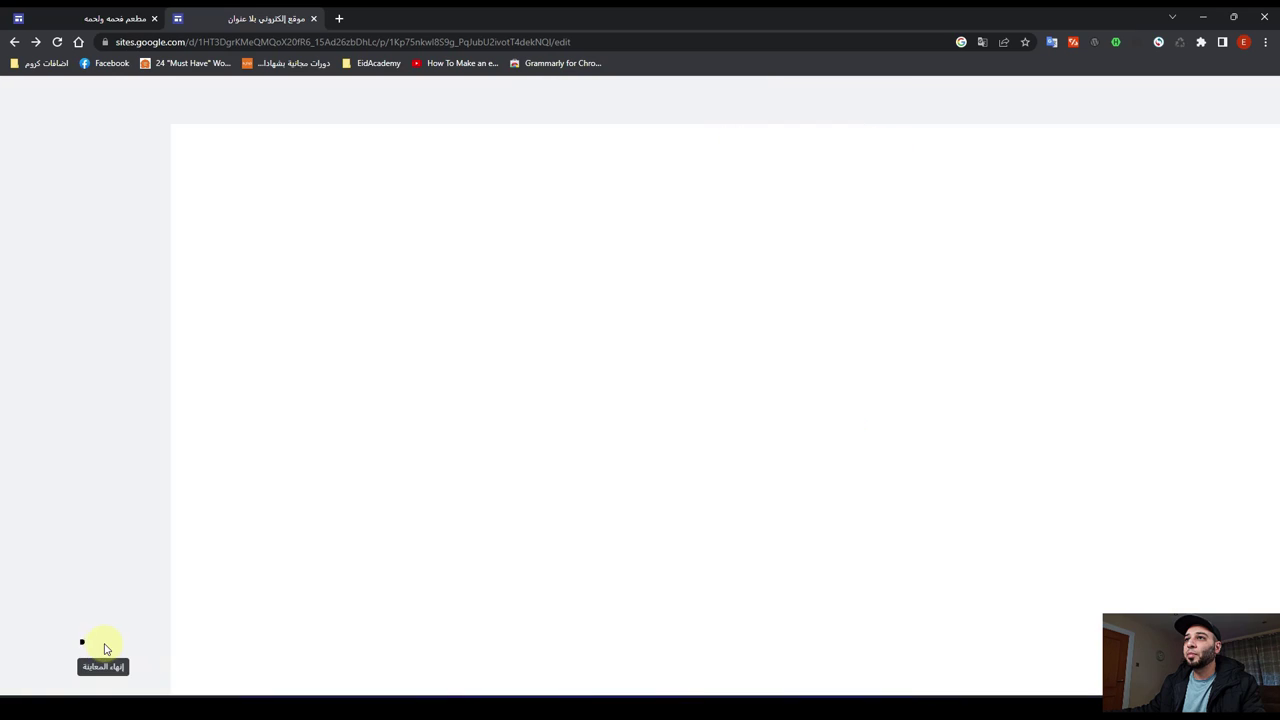
pyautogui.scroll(-12, 246, 356)
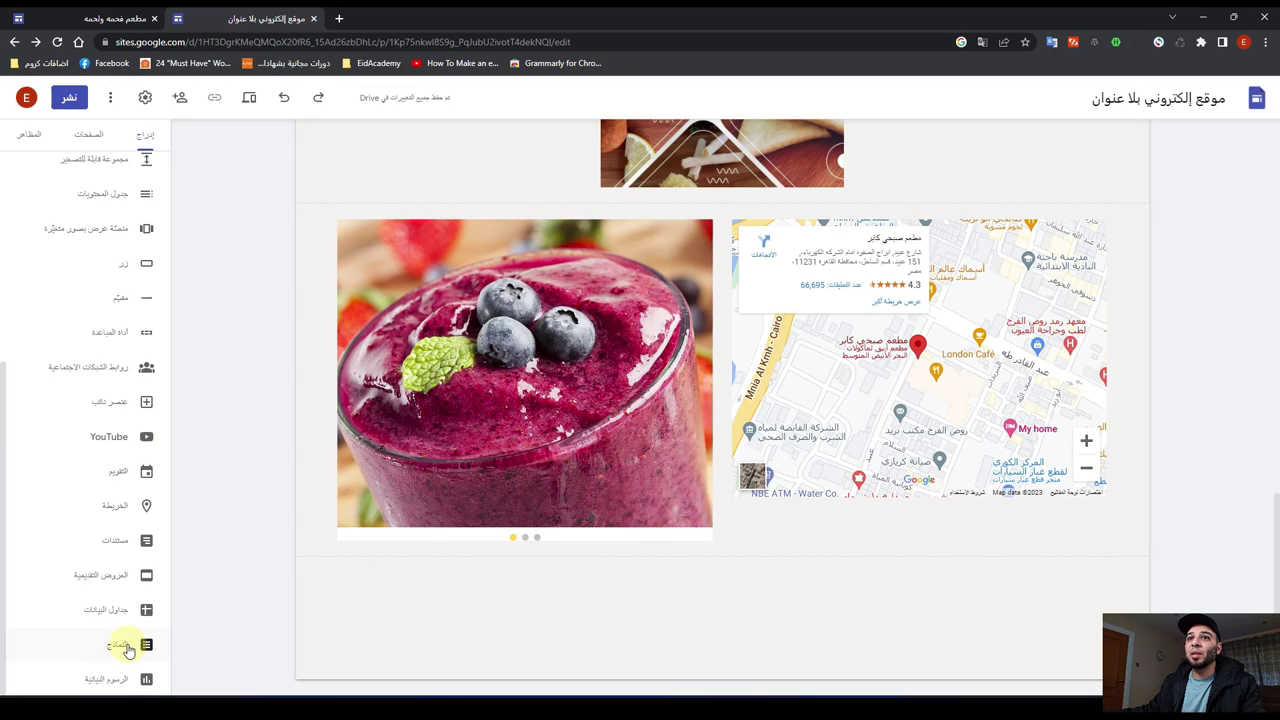
# Step: Open Google Forms in a new tab to view recent forms, then return to the Sites editor
pyautogui.click(339, 19)
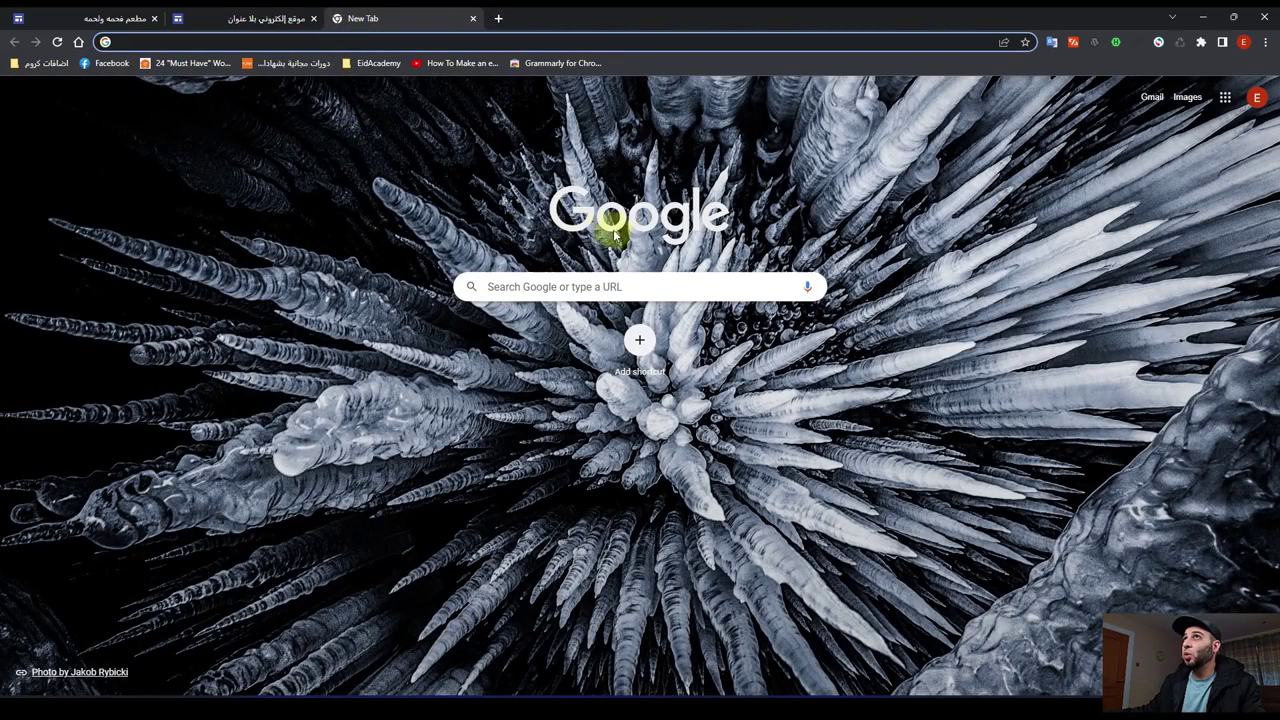
pyautogui.click(1223, 104)
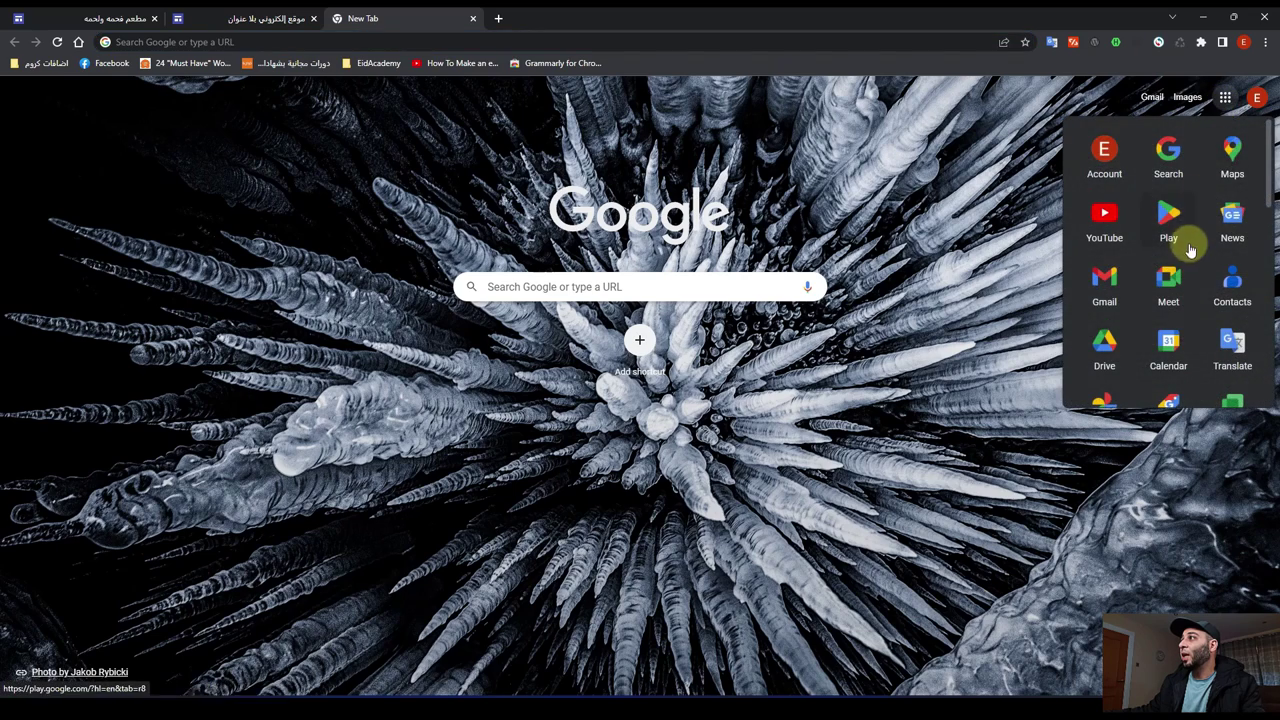
pyautogui.scroll(-5, 1183, 255)
pyautogui.scroll(-3, 1181, 272)
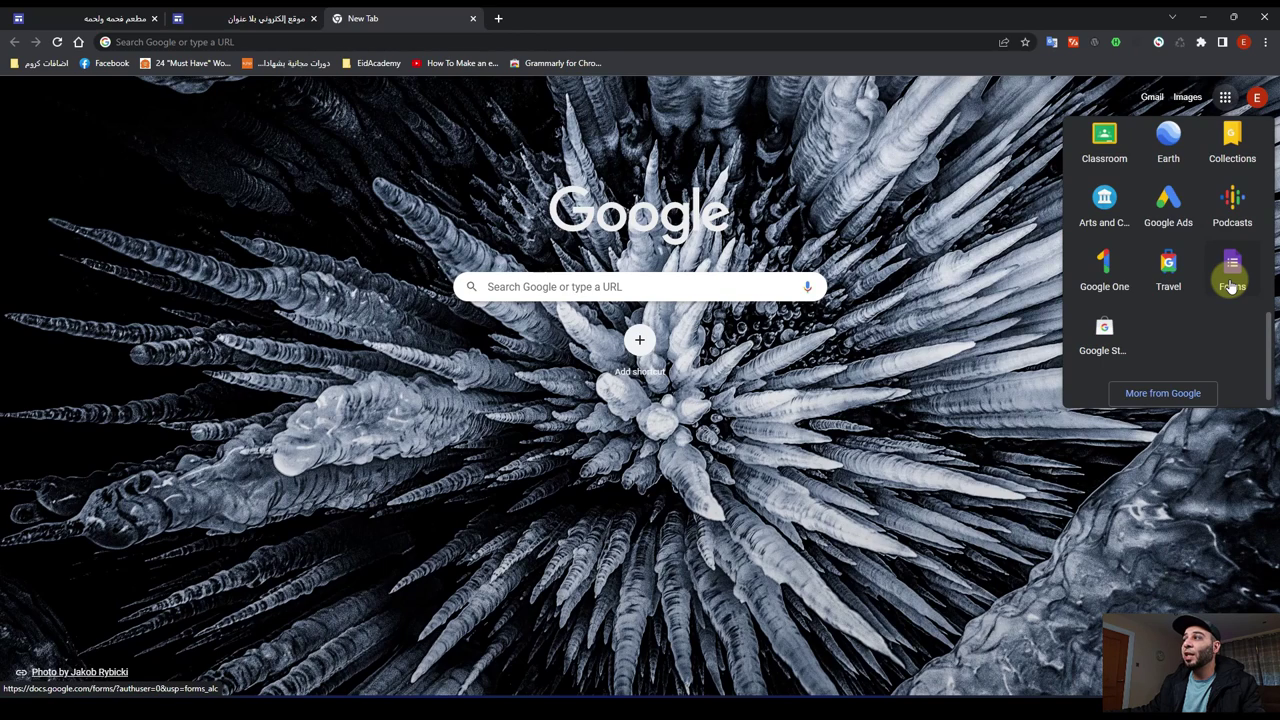
pyautogui.click(1232, 285)
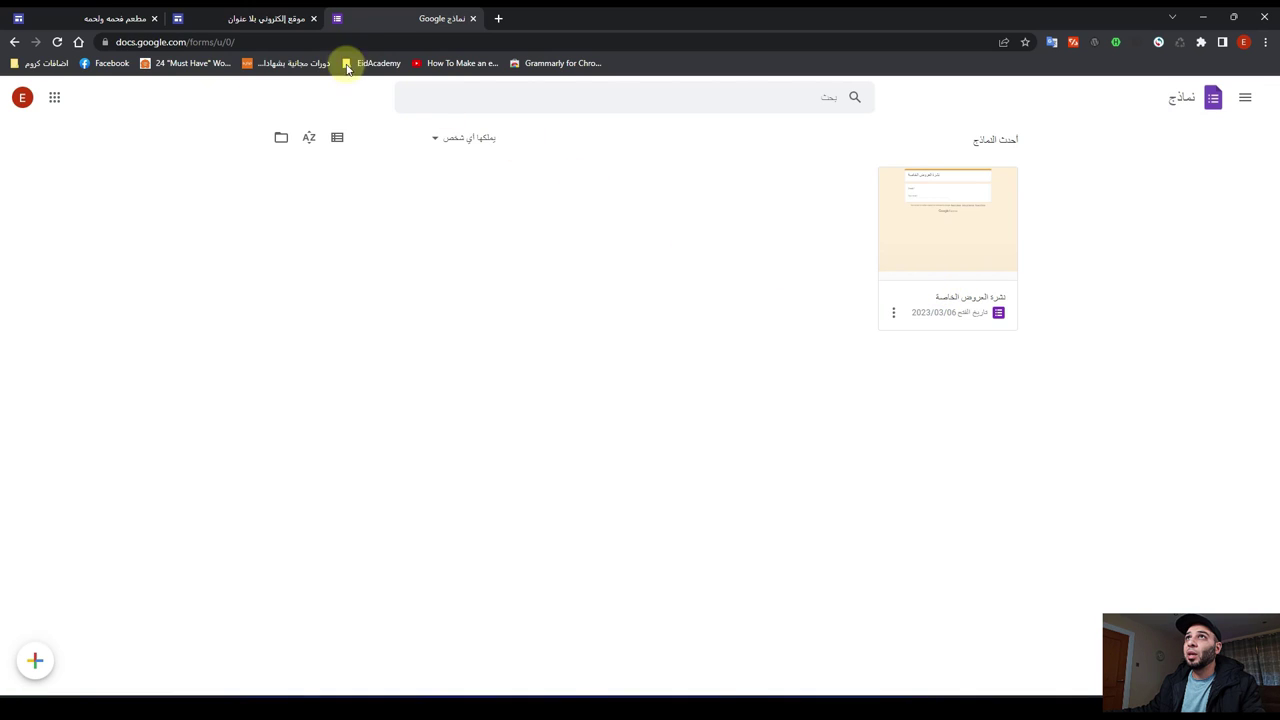
pyautogui.click(237, 22)
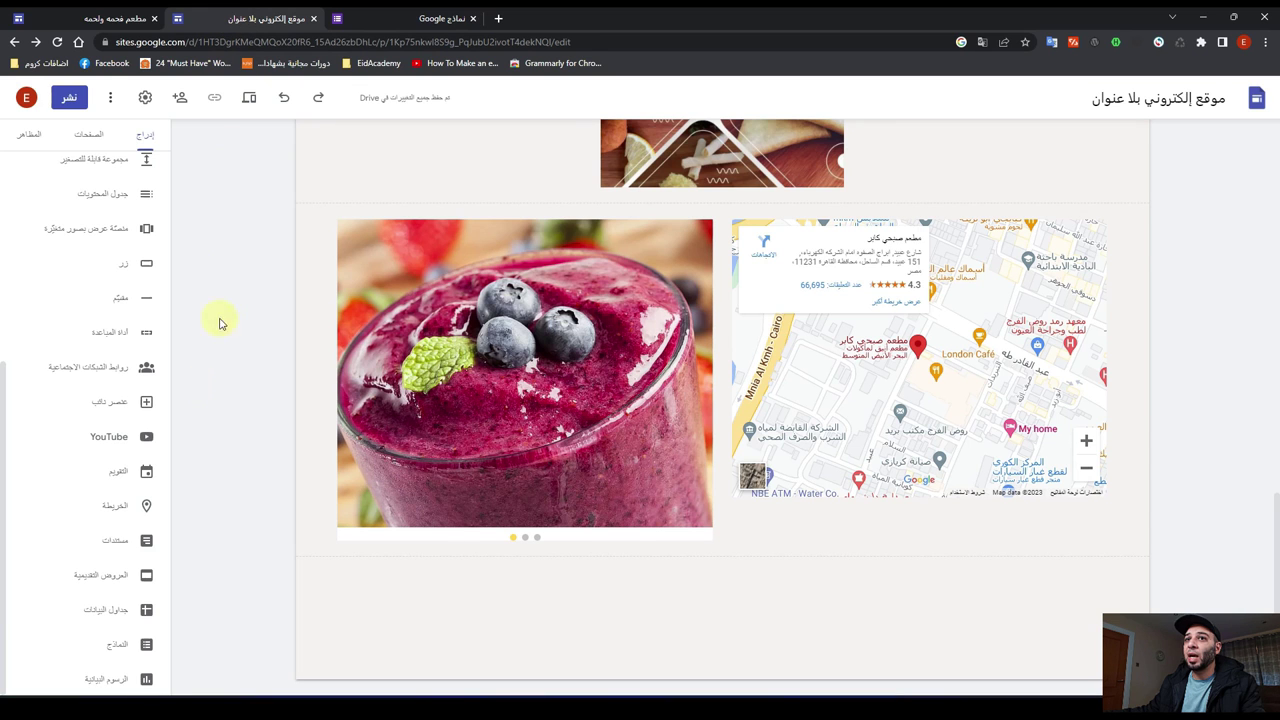
pyautogui.click(119, 648)
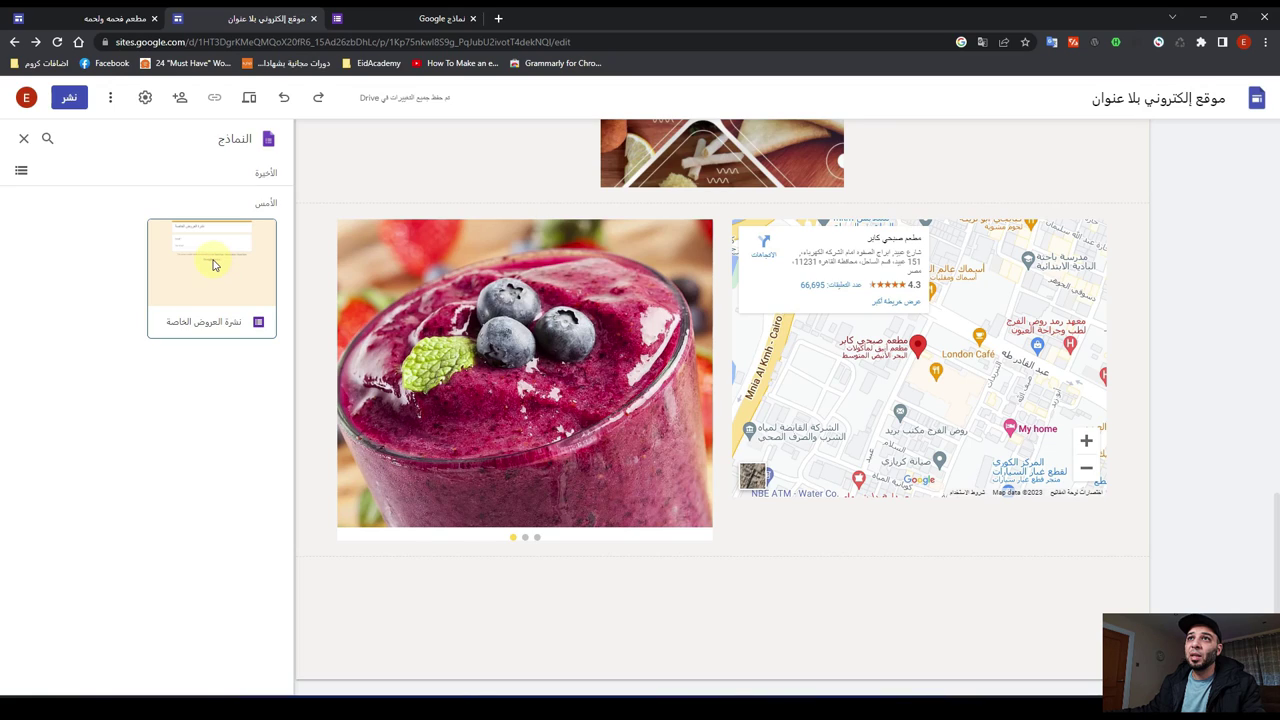
pyautogui.click(213, 265)
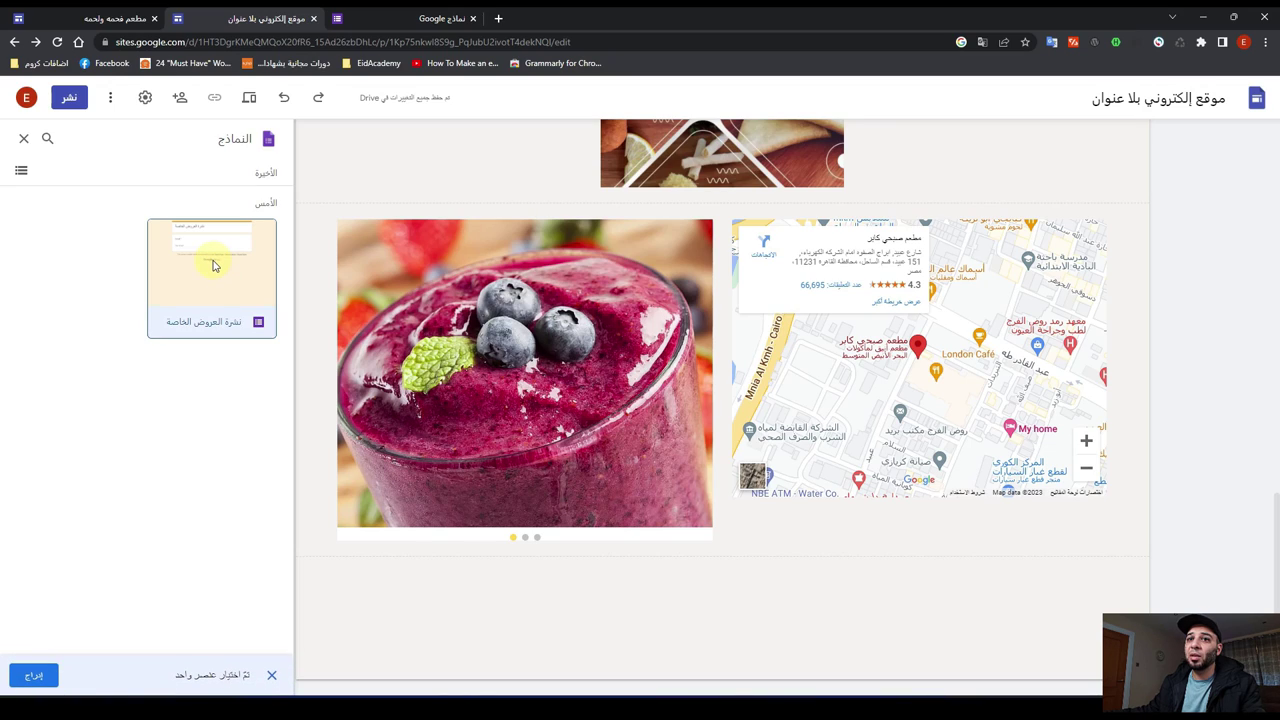
pyautogui.click(36, 684)
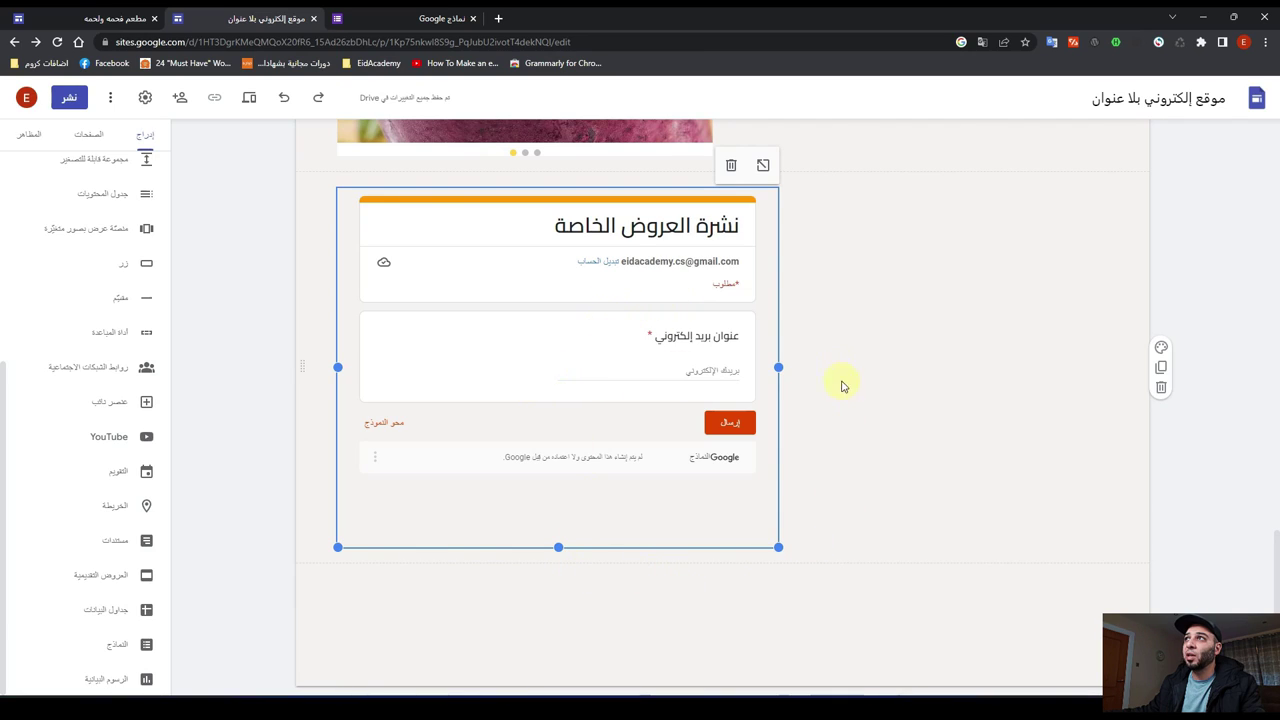
pyautogui.click(731, 165)
pyautogui.scroll(5, 589, 515)
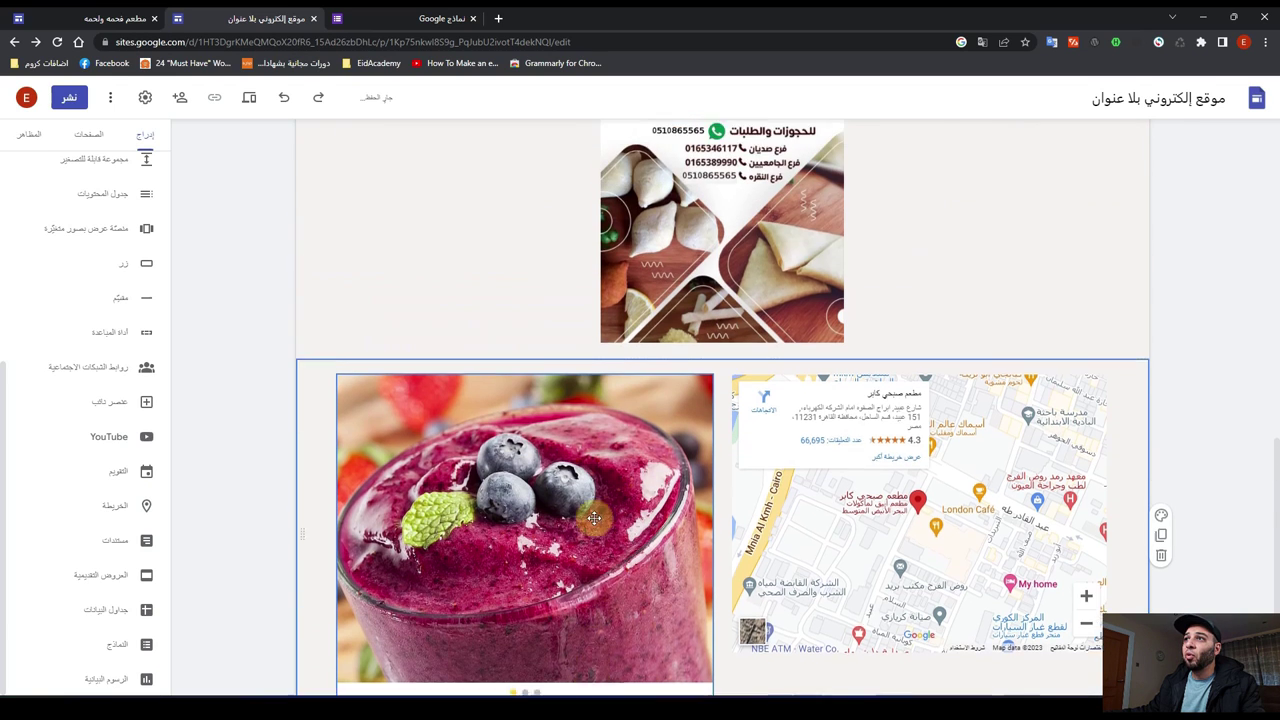
# Step: Duplicate the social icons and buttons section and place the copy below the carousel and map
pyautogui.scroll(10, 589, 501)
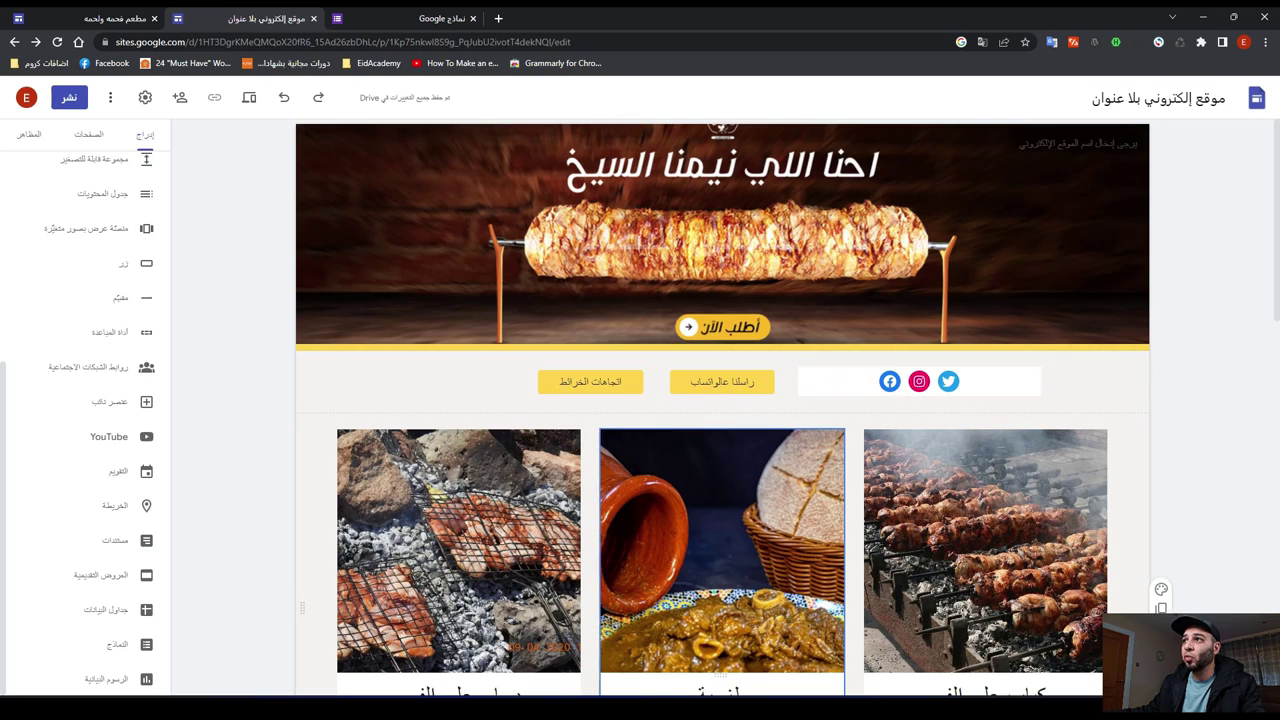
pyautogui.click(824, 391)
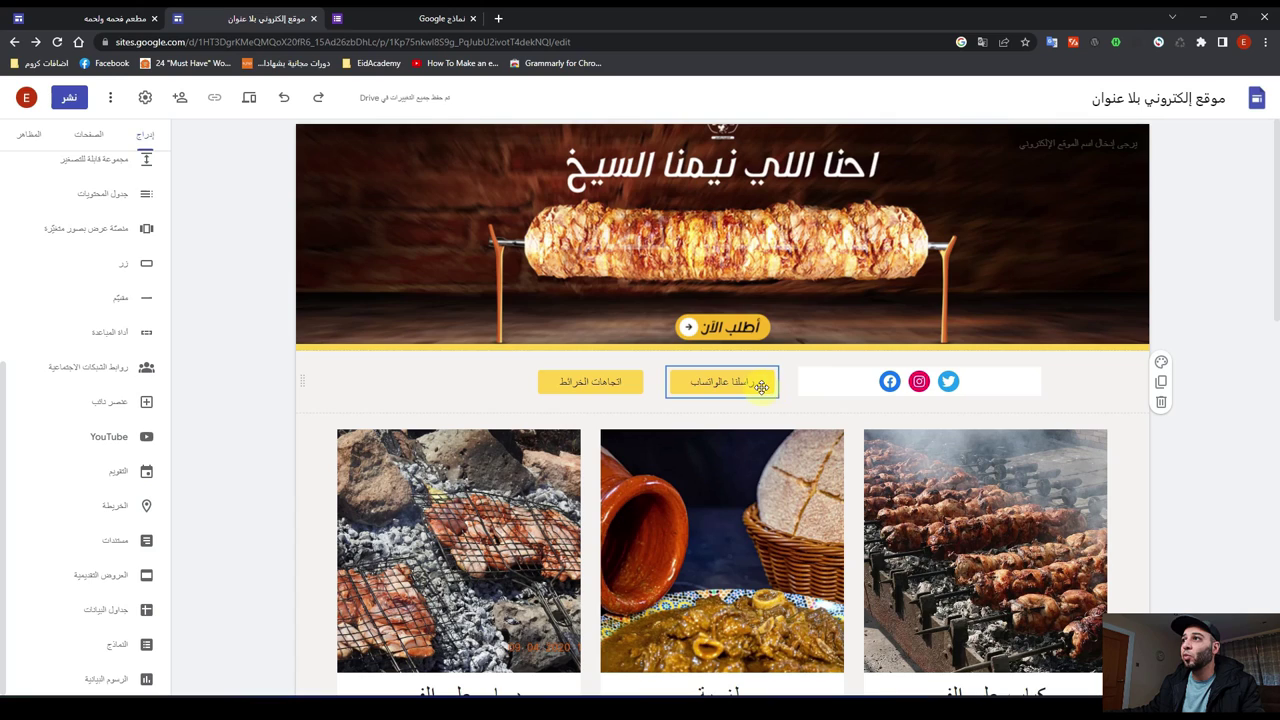
pyautogui.click(1162, 385)
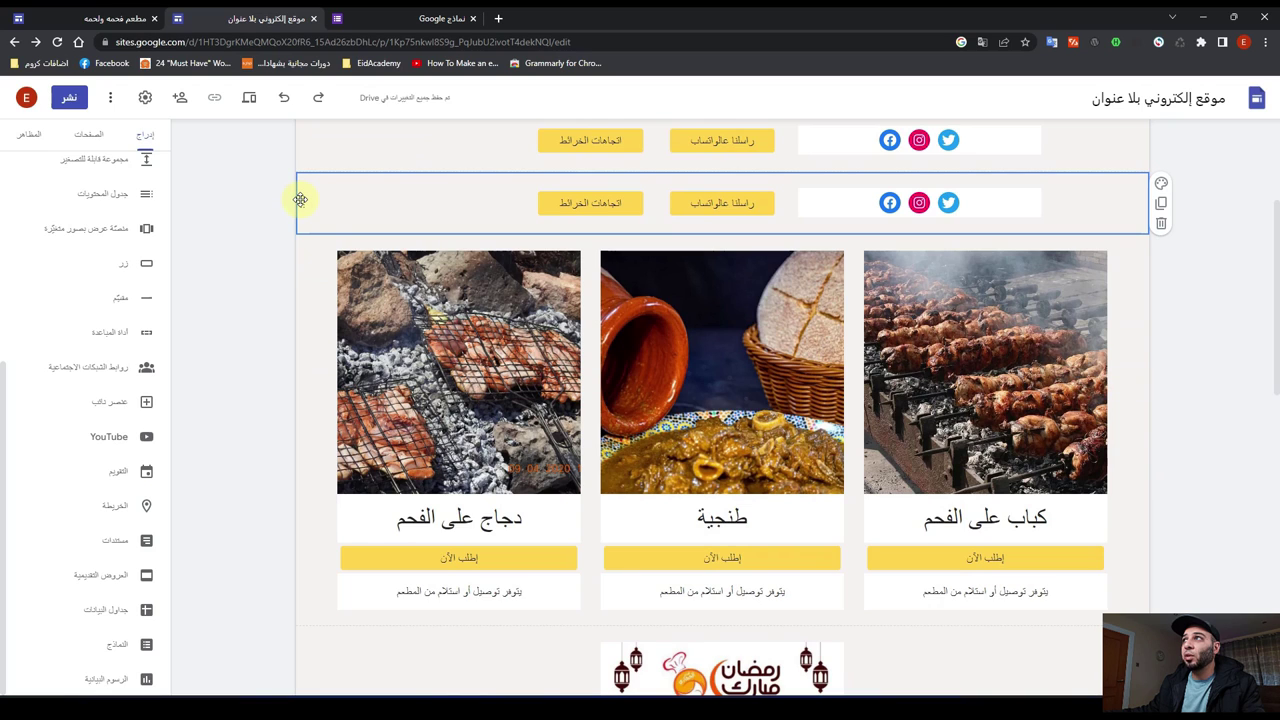
pyautogui.moveTo(302, 199); pyautogui.dragTo(310, 632)
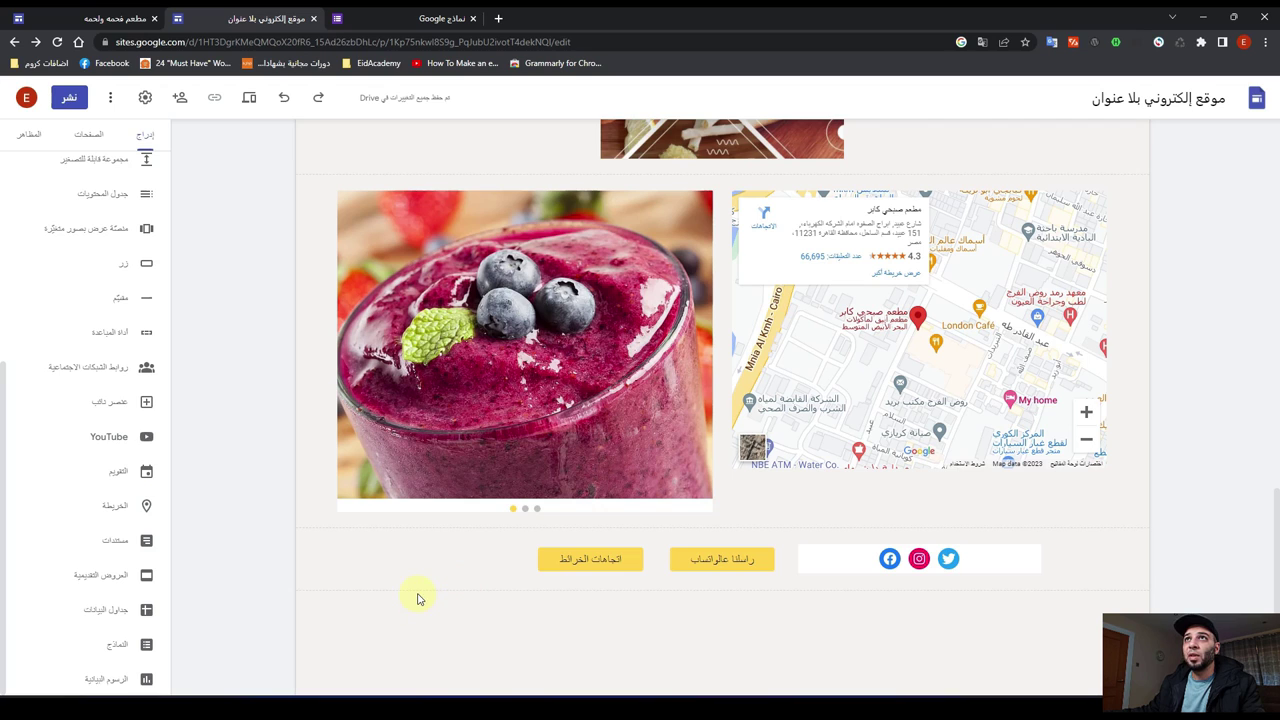
pyautogui.click(249, 100)
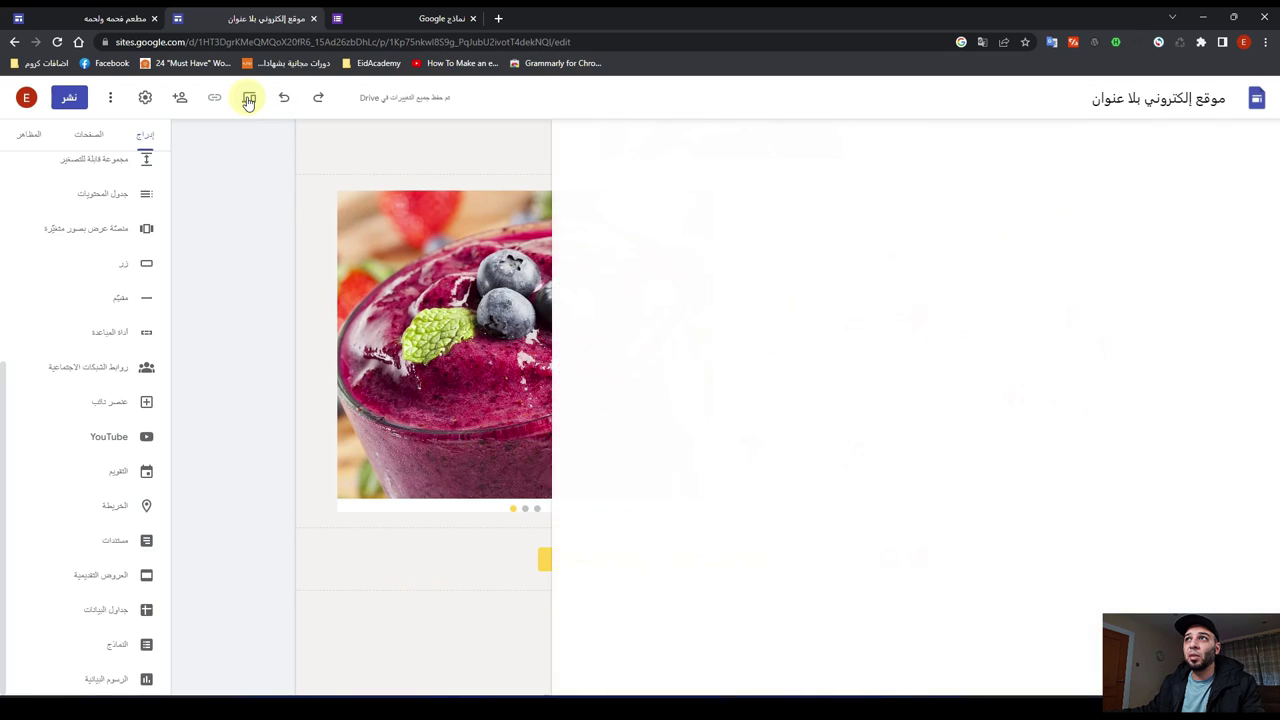
pyautogui.scroll(-8, 249, 330)
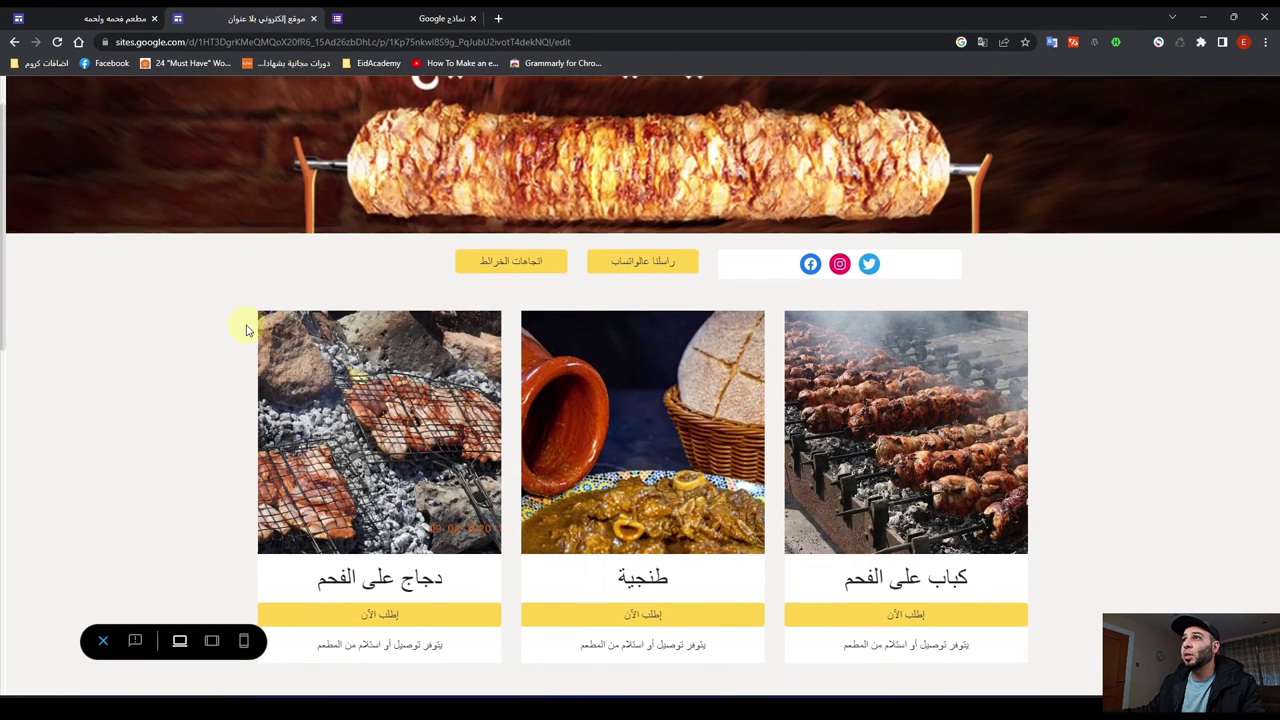
pyautogui.scroll(-2, 249, 330)
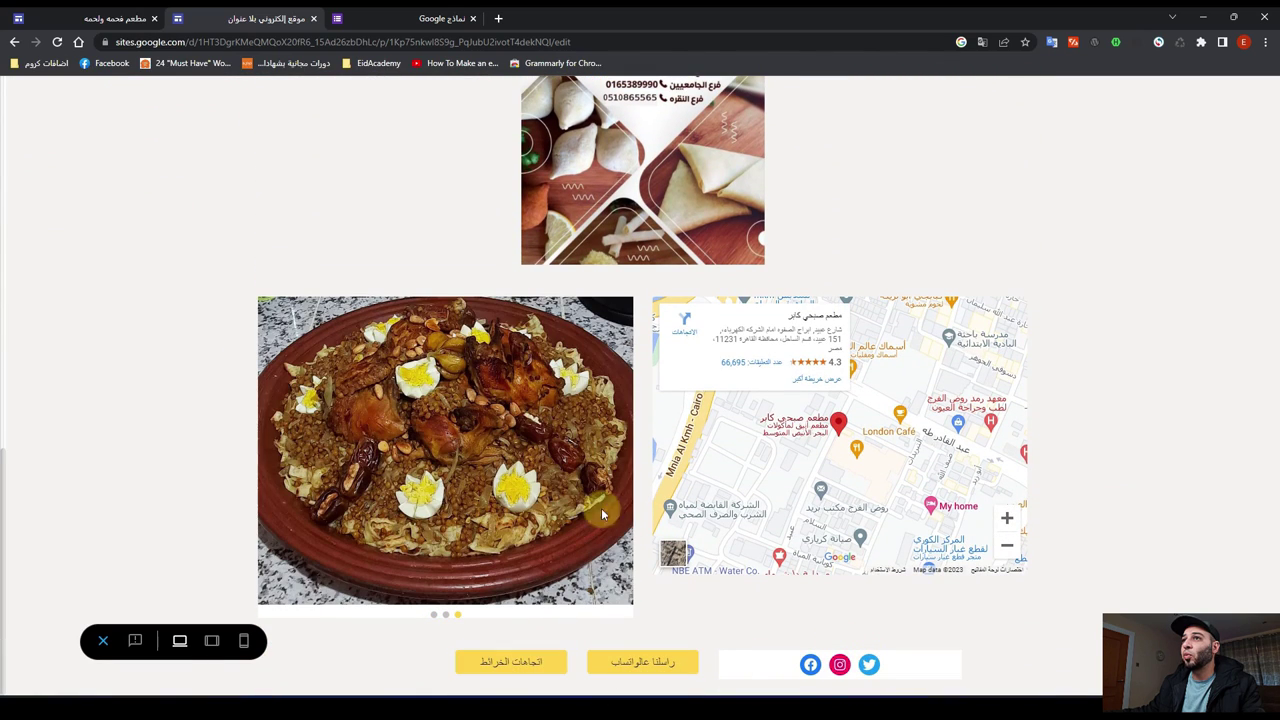
pyautogui.click(212, 646)
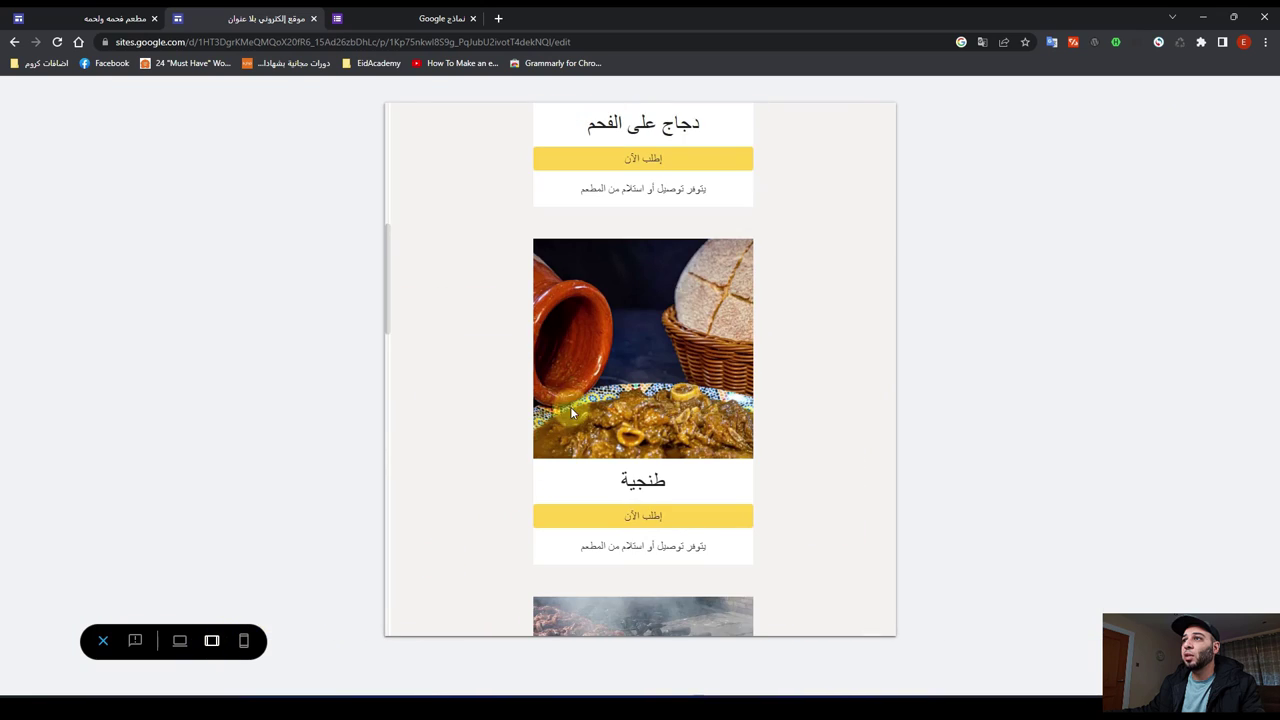
pyautogui.scroll(-10, 520, 440)
pyautogui.scroll(-2, 512, 462)
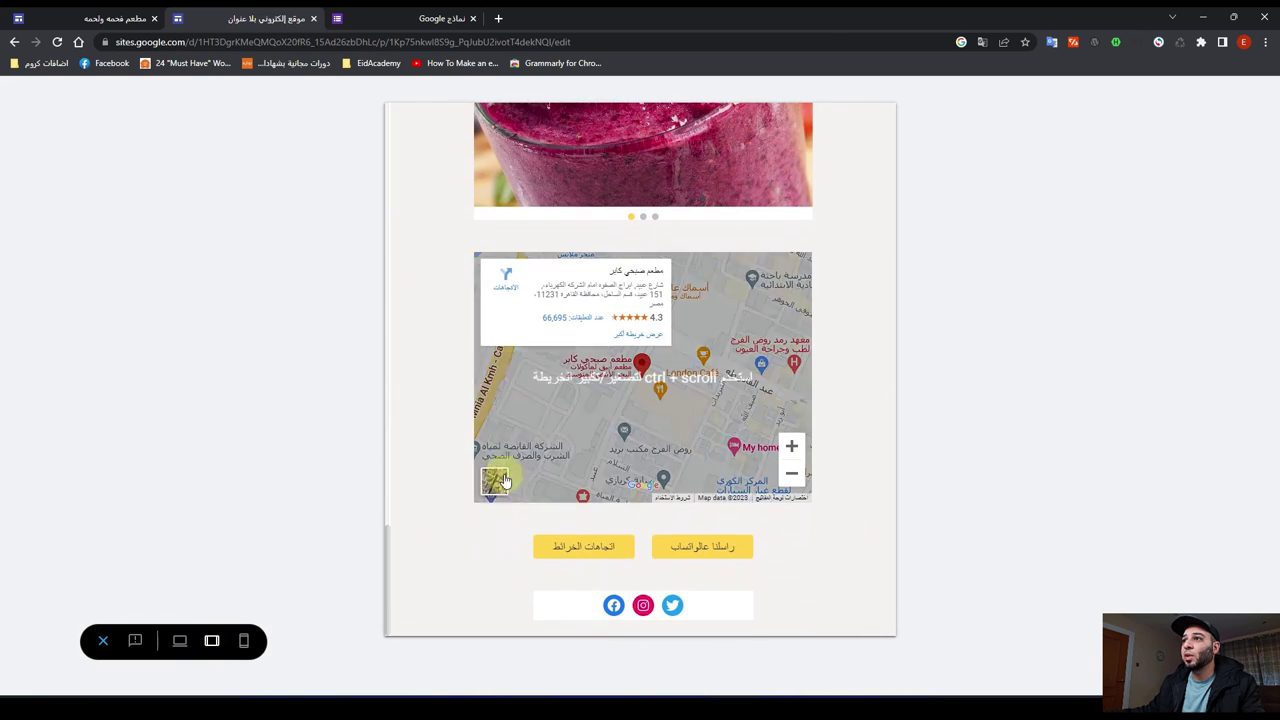
pyautogui.click(243, 641)
pyautogui.scroll(10, 645, 442)
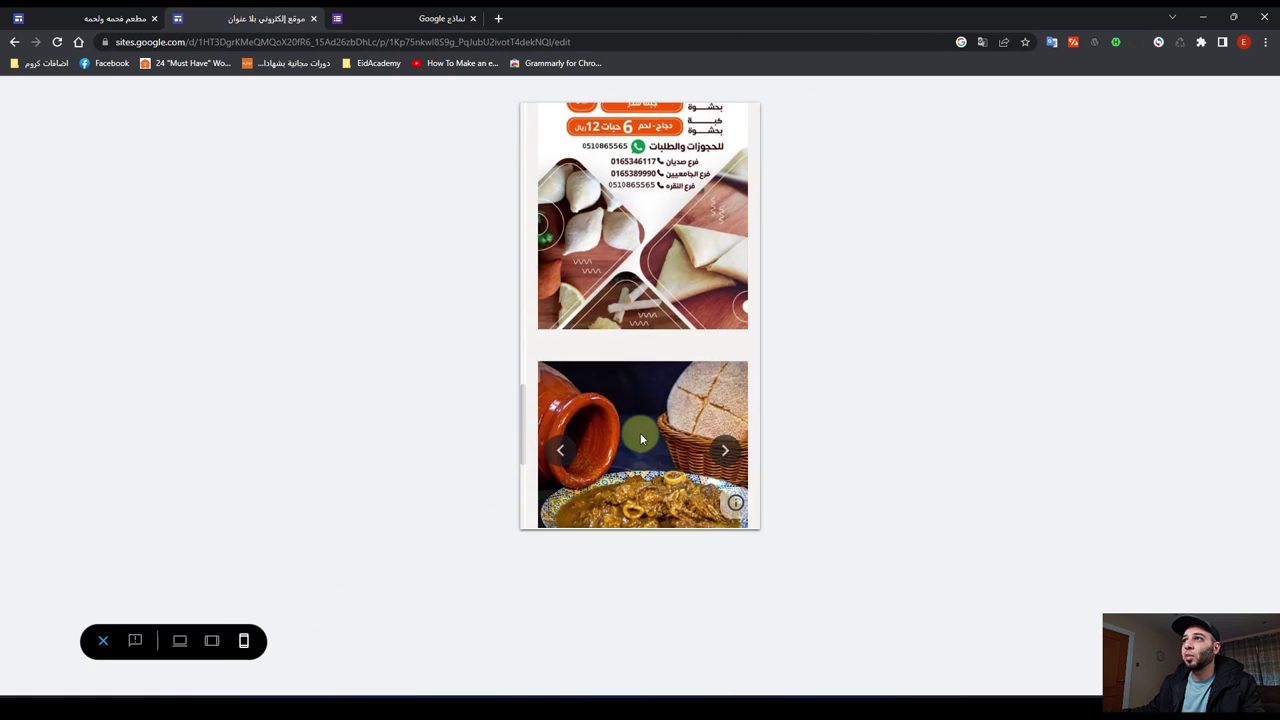
pyautogui.click(103, 642)
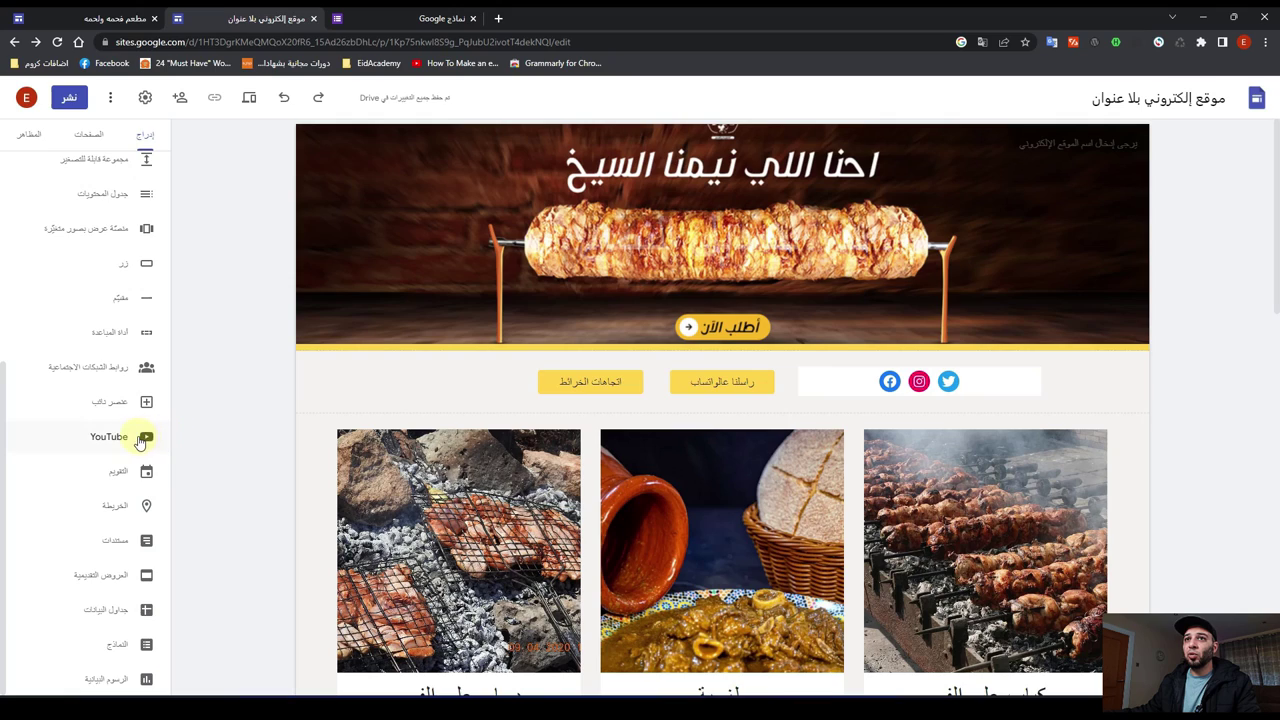
# Step: Search the YouTube picker for the presenter's channel, then open a separate Chrome window
pyautogui.click(132, 440)
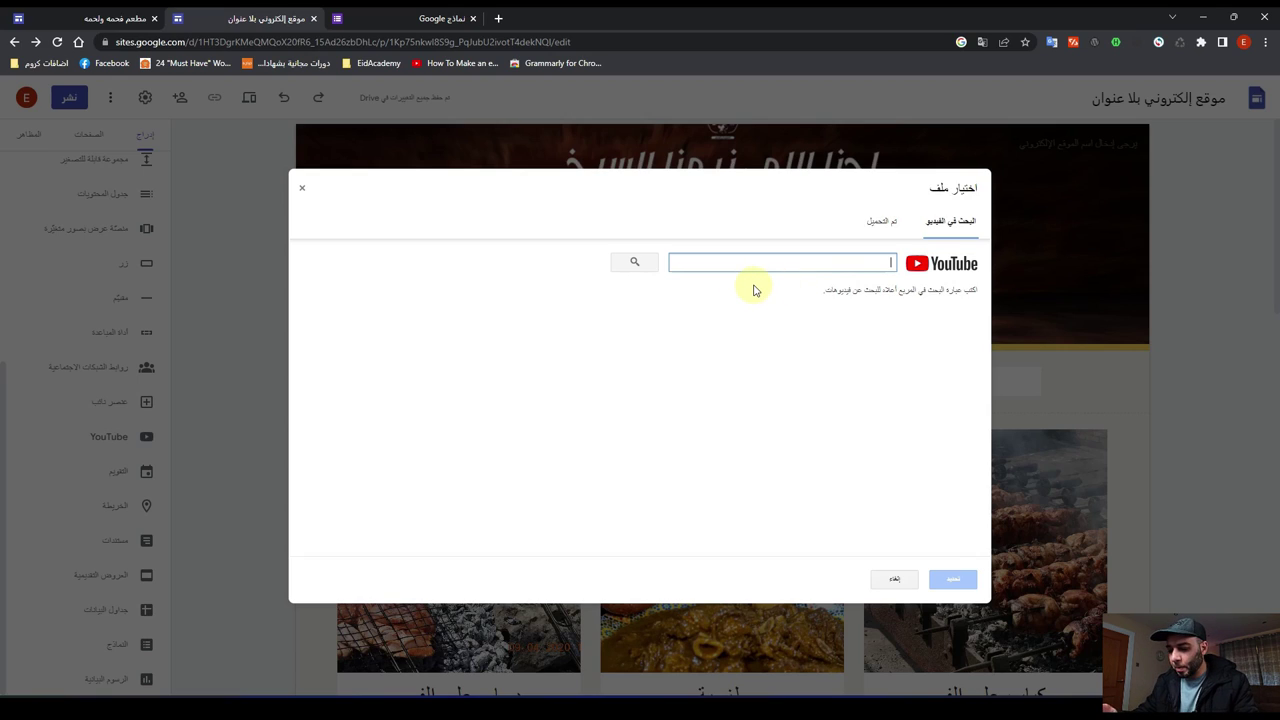
pyautogui.write('كاديمي')
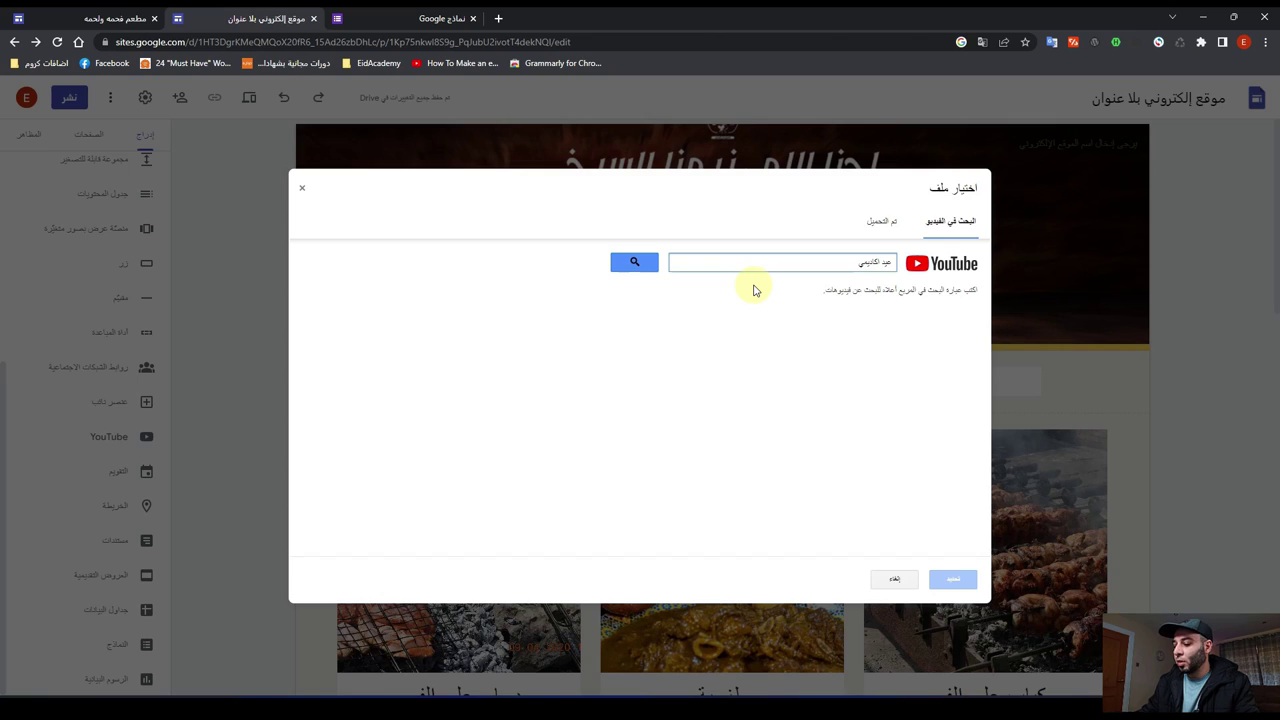
pyautogui.press('Return')
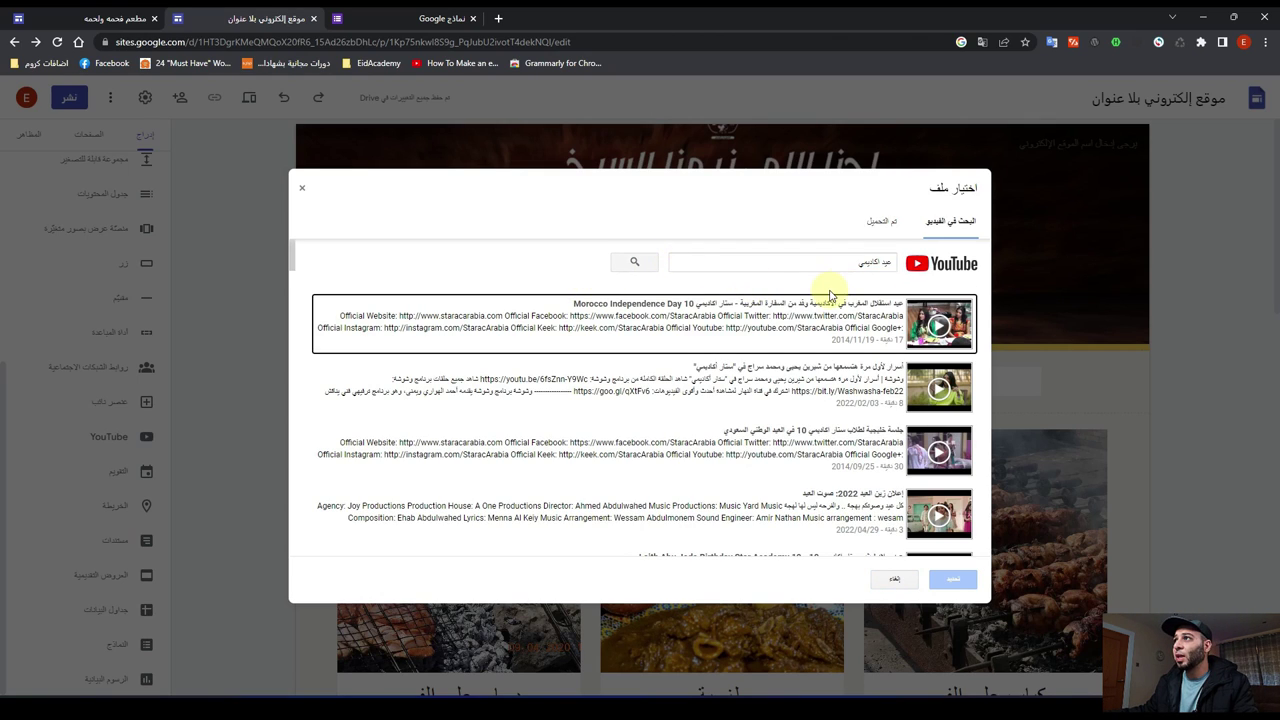
pyautogui.moveTo(857, 263); pyautogui.dragTo(888, 264)
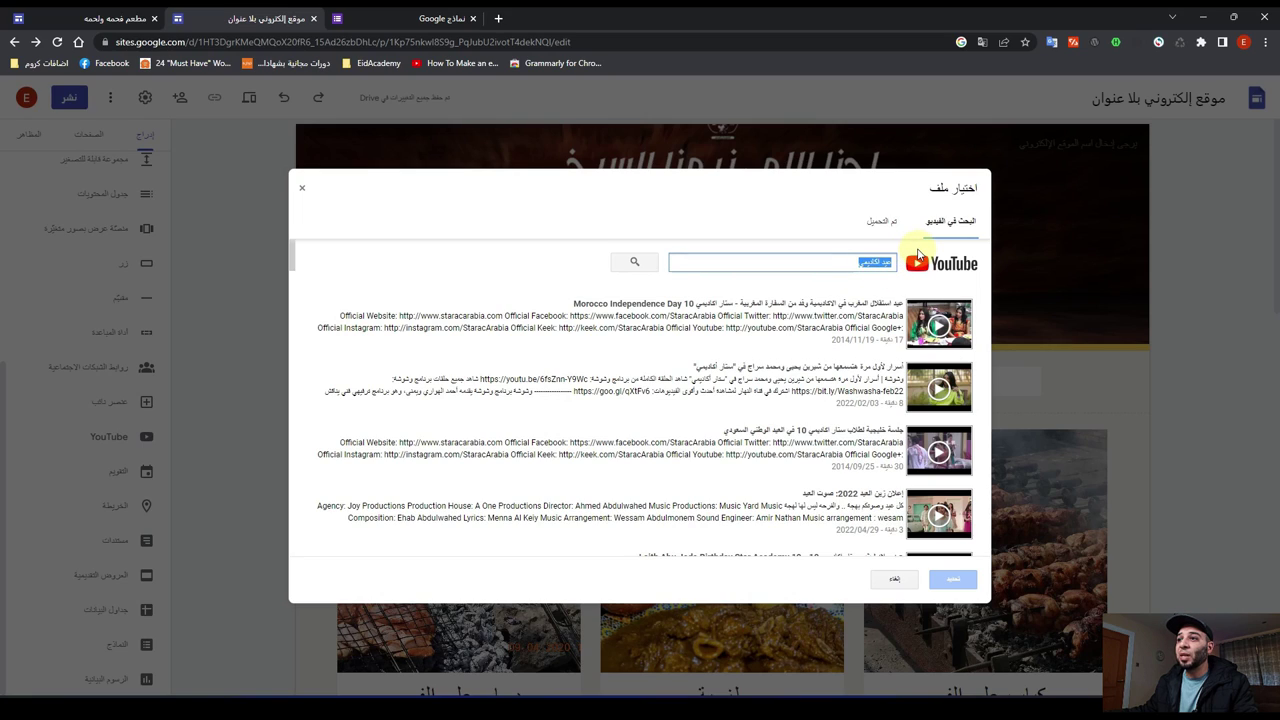
pyautogui.hotkey('alt', 'Tab')
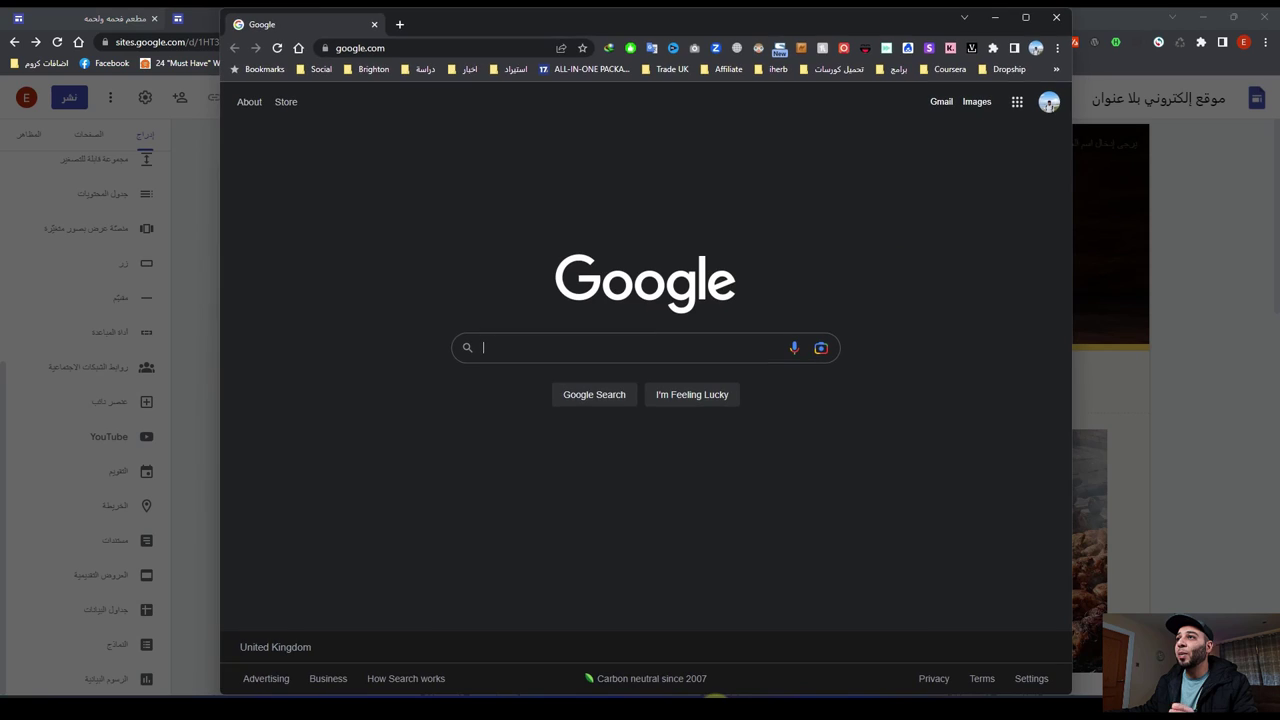
# Step: Open the latest video on your own YouTube channel, about five remarketing campaign types
pyautogui.click(1017, 101)
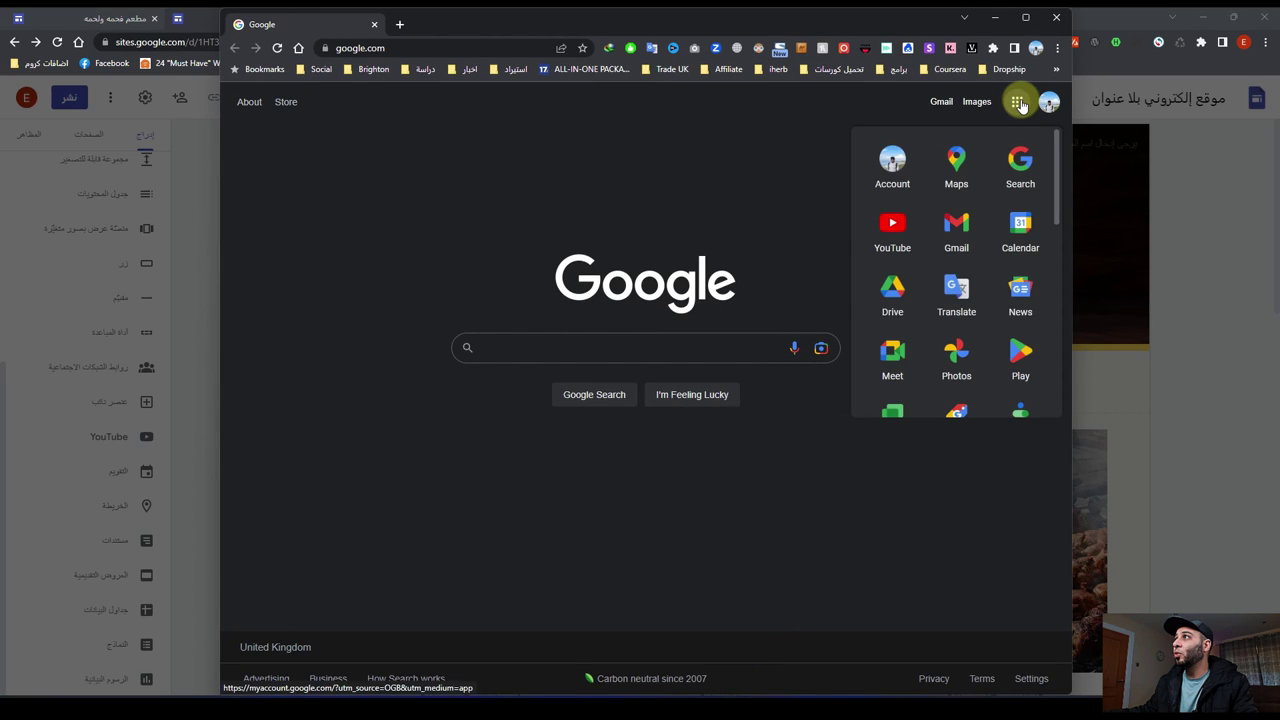
pyautogui.click(895, 238)
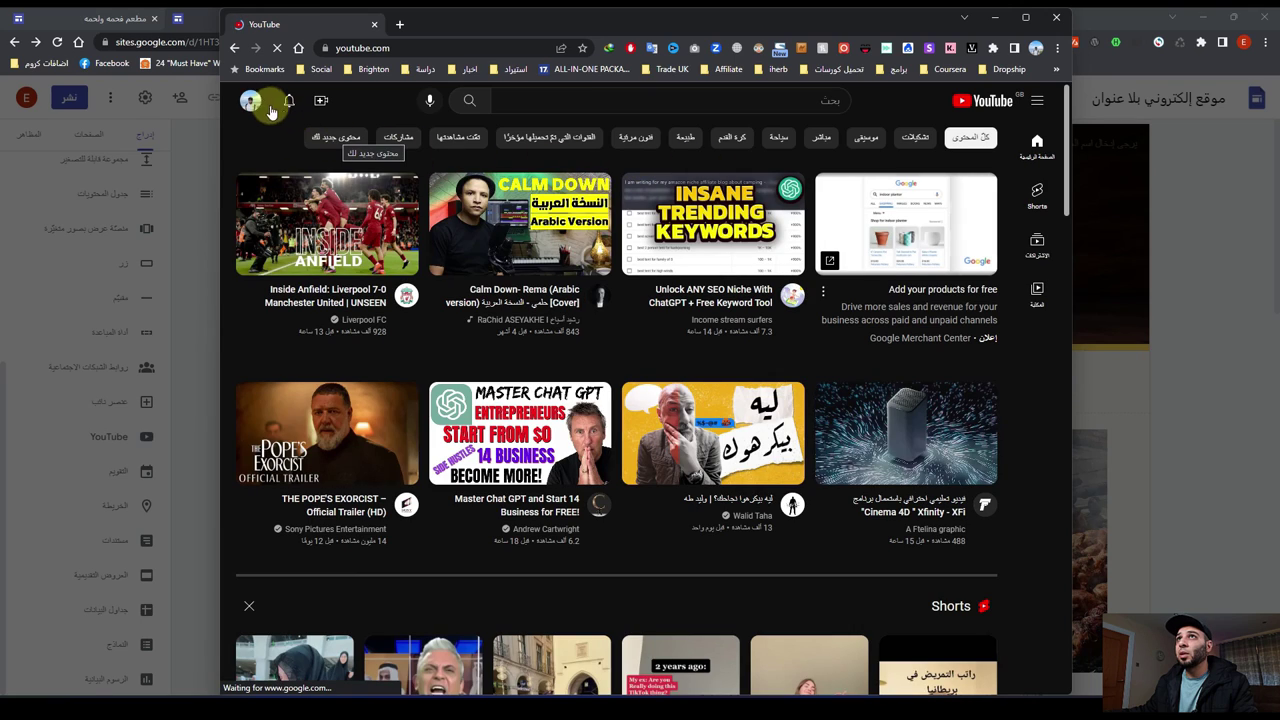
pyautogui.click(253, 104)
pyautogui.click(389, 184)
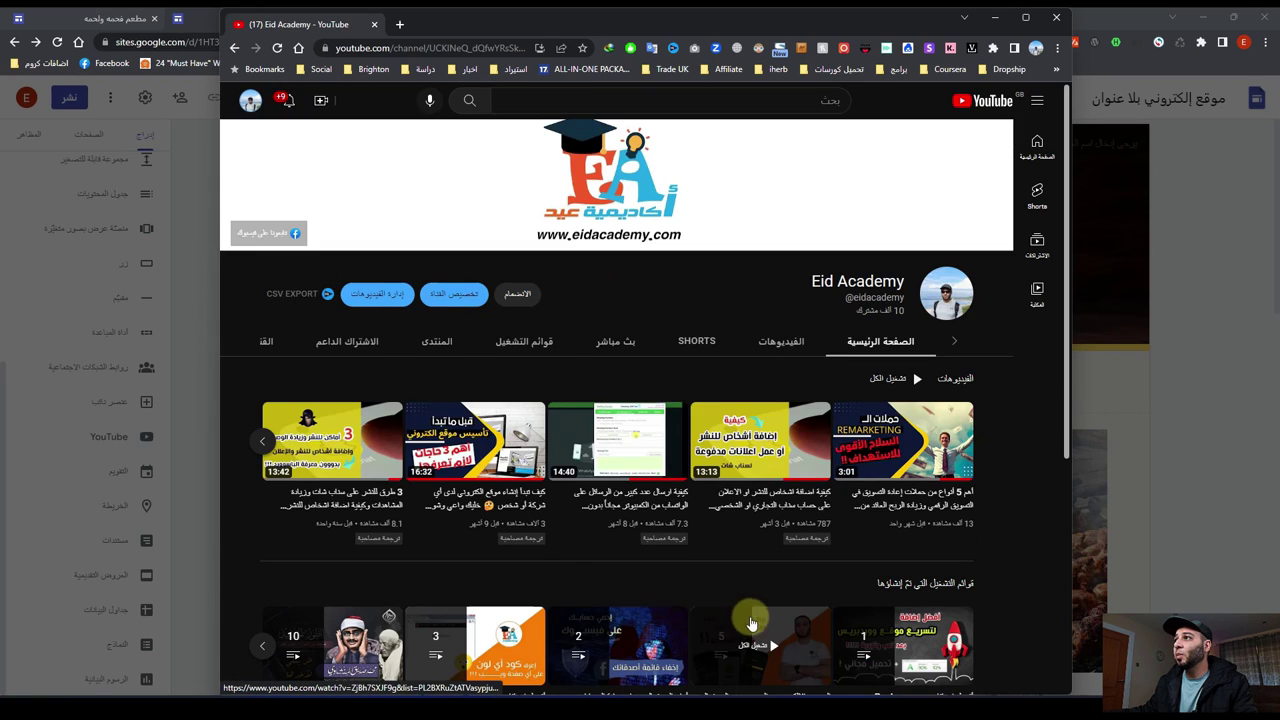
pyautogui.moveTo(910, 470)
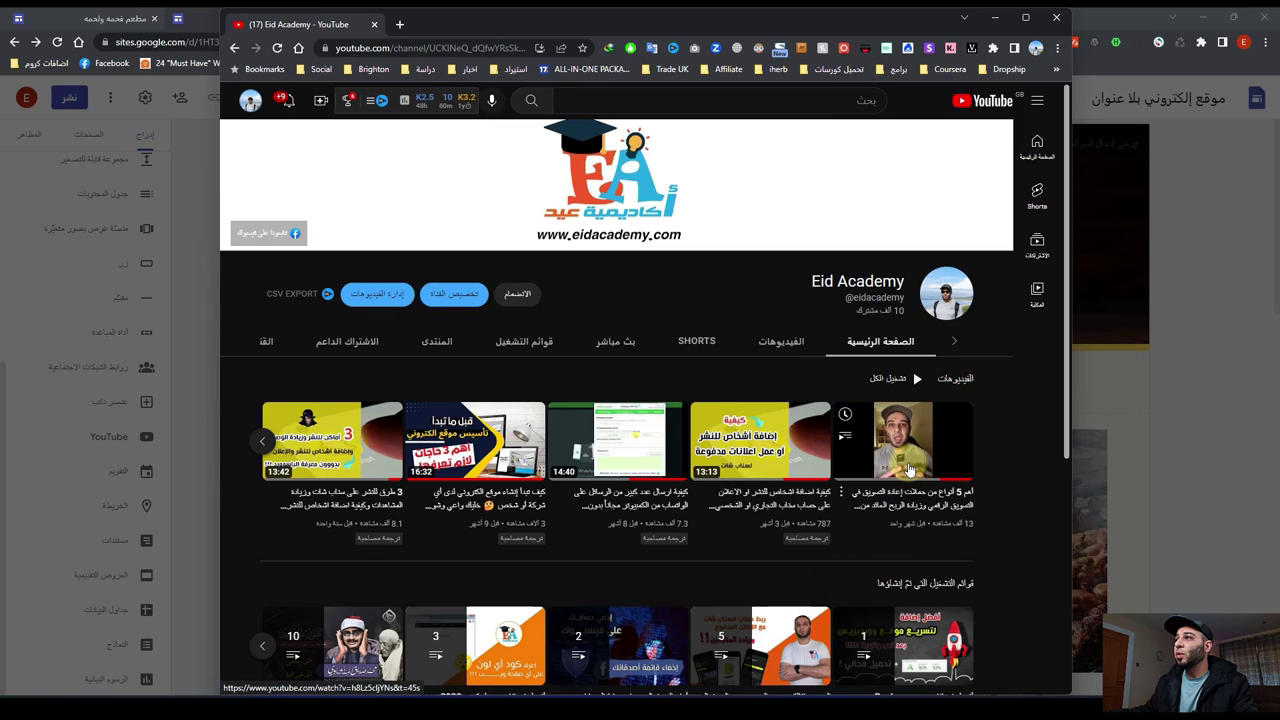
pyautogui.click(910, 470)
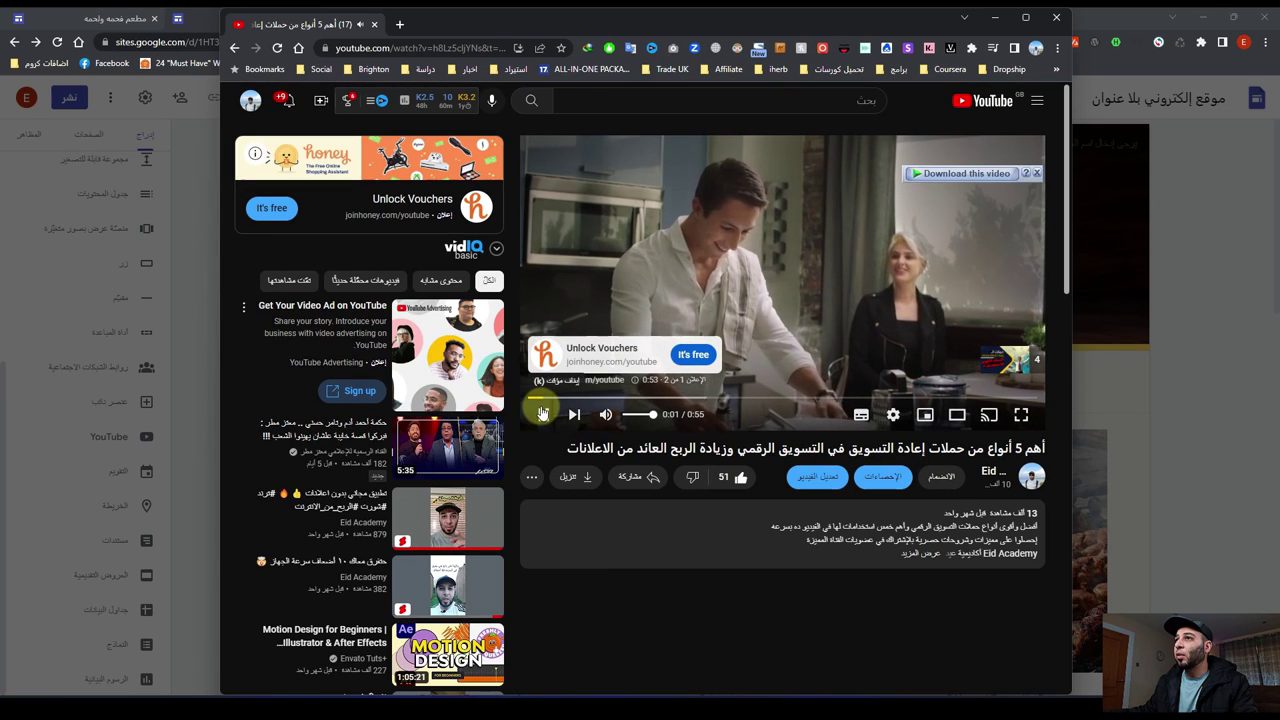
# Step: Copy the video's full title and minimize YouTube to return to Sites
pyautogui.doubleClick(624, 448)
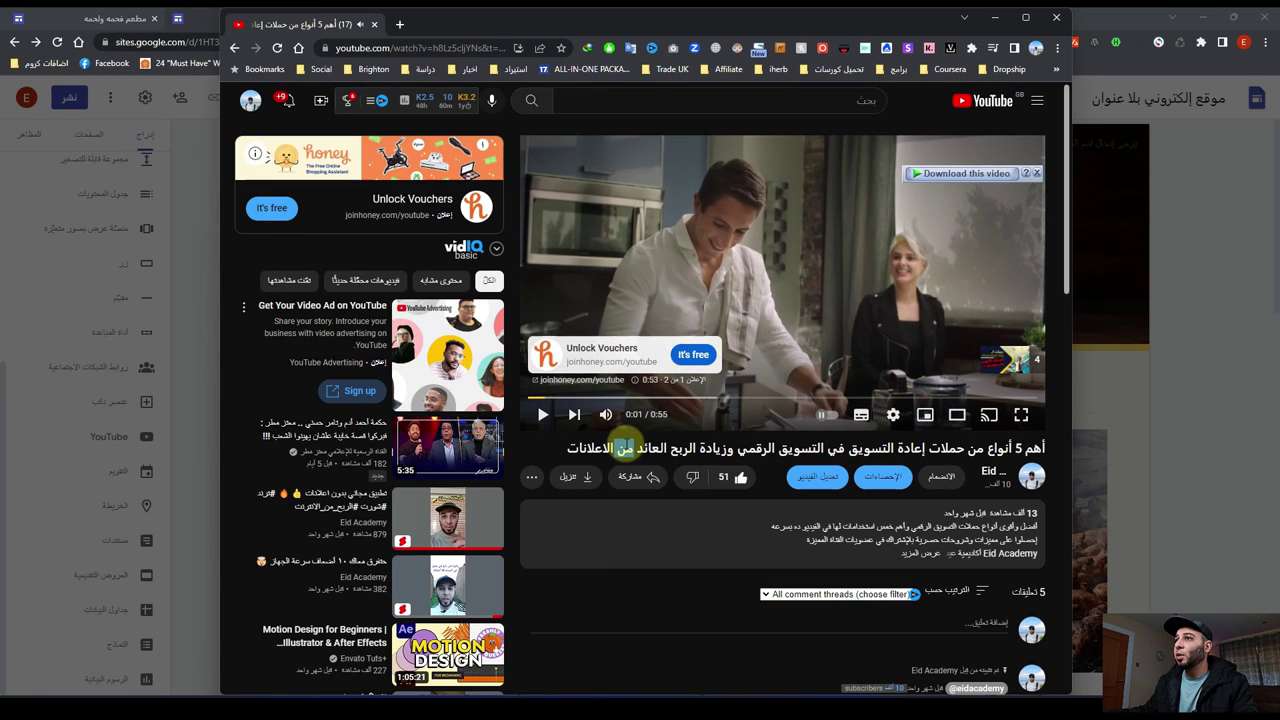
pyautogui.moveTo(563, 449); pyautogui.dragTo(1046, 456)
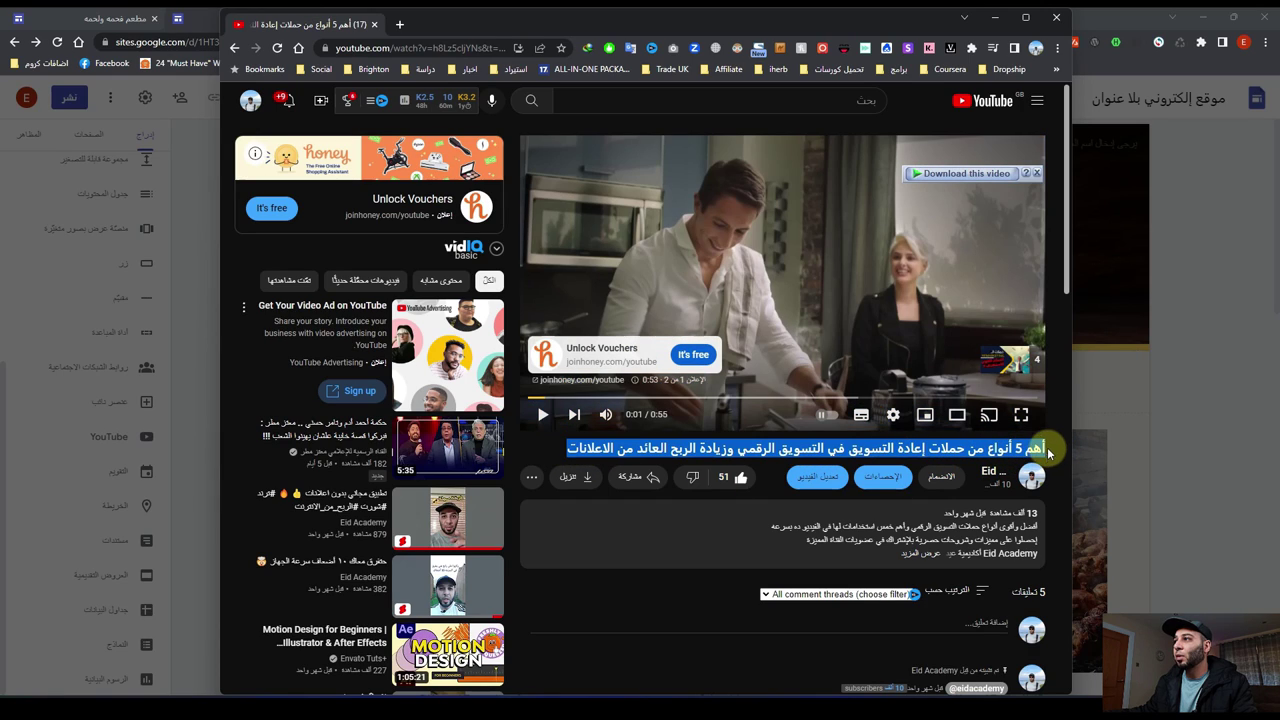
pyautogui.click(995, 17)
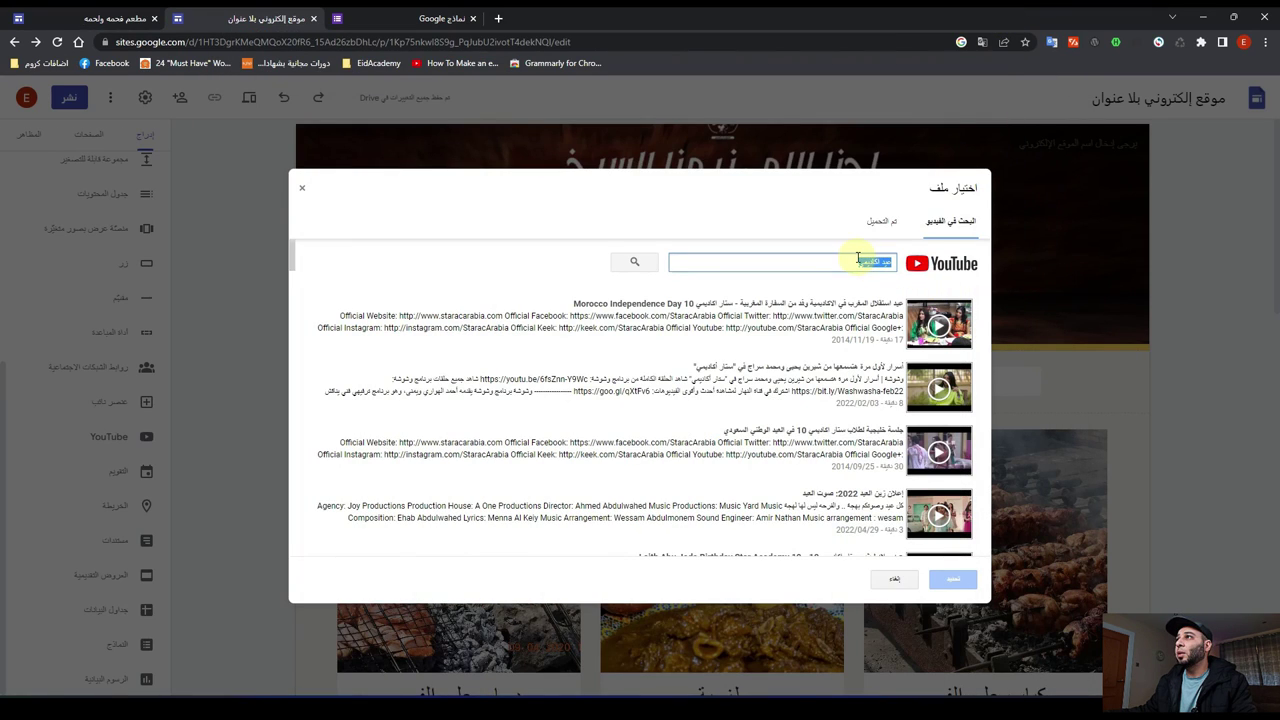
# Step: Search the picker for the copied title and insert the first result, the remarketing campaigns video
pyautogui.hotkey('ctrl', 'v')
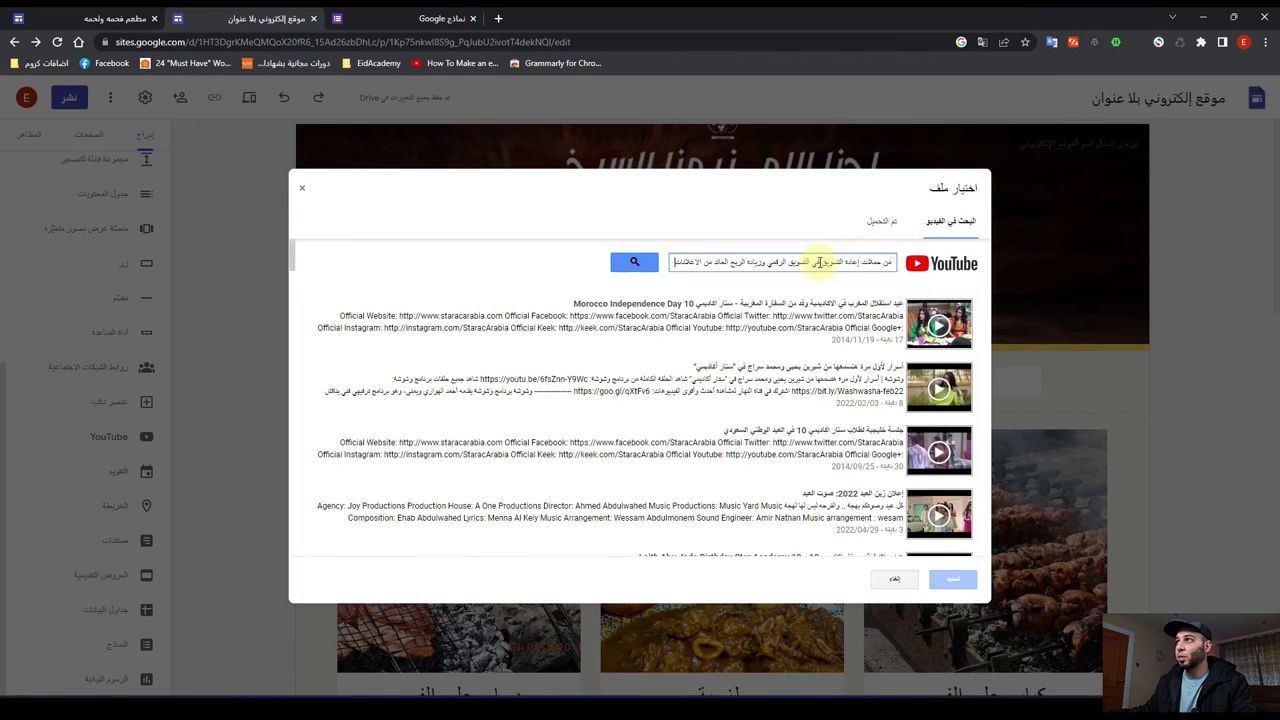
pyautogui.click(634, 263)
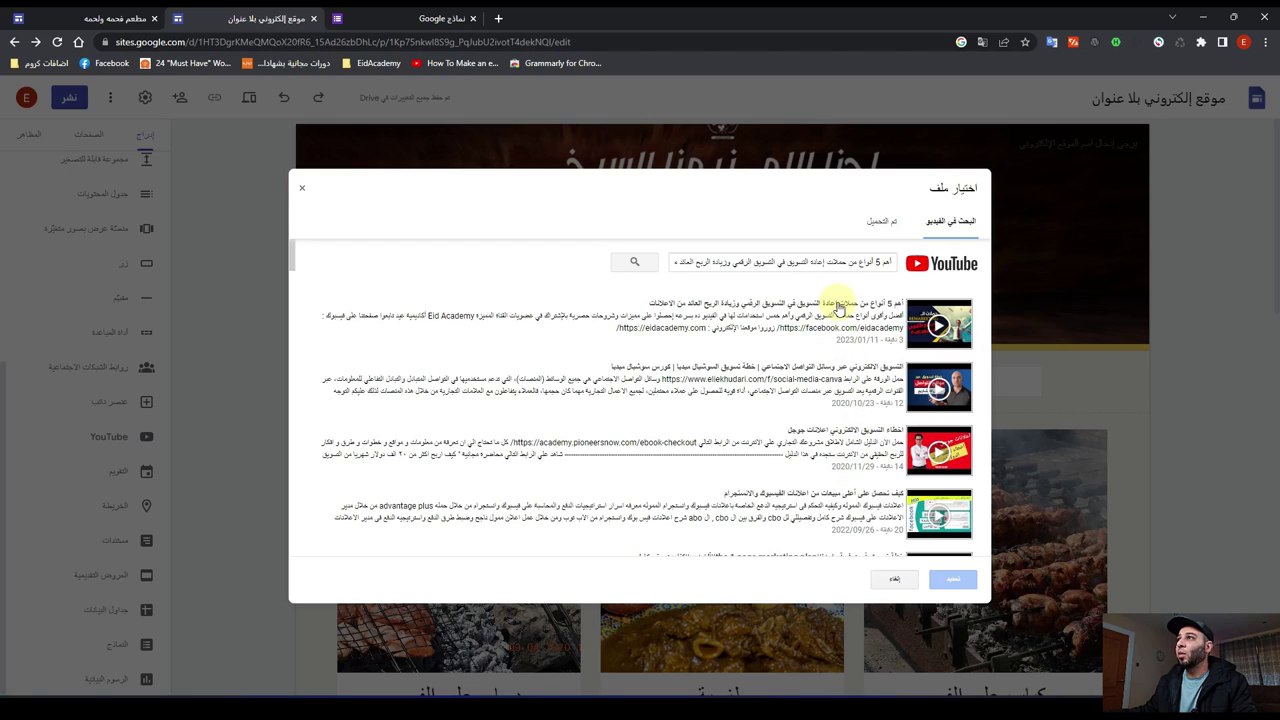
pyautogui.click(838, 308)
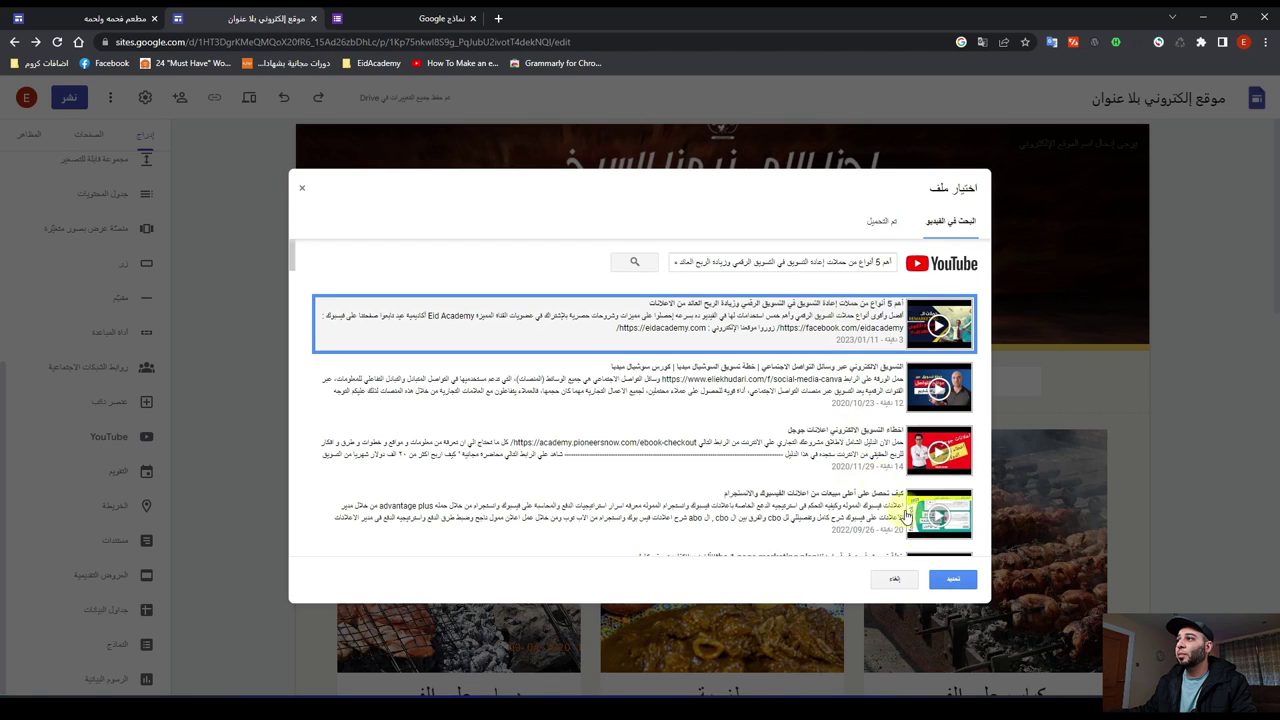
pyautogui.click(951, 578)
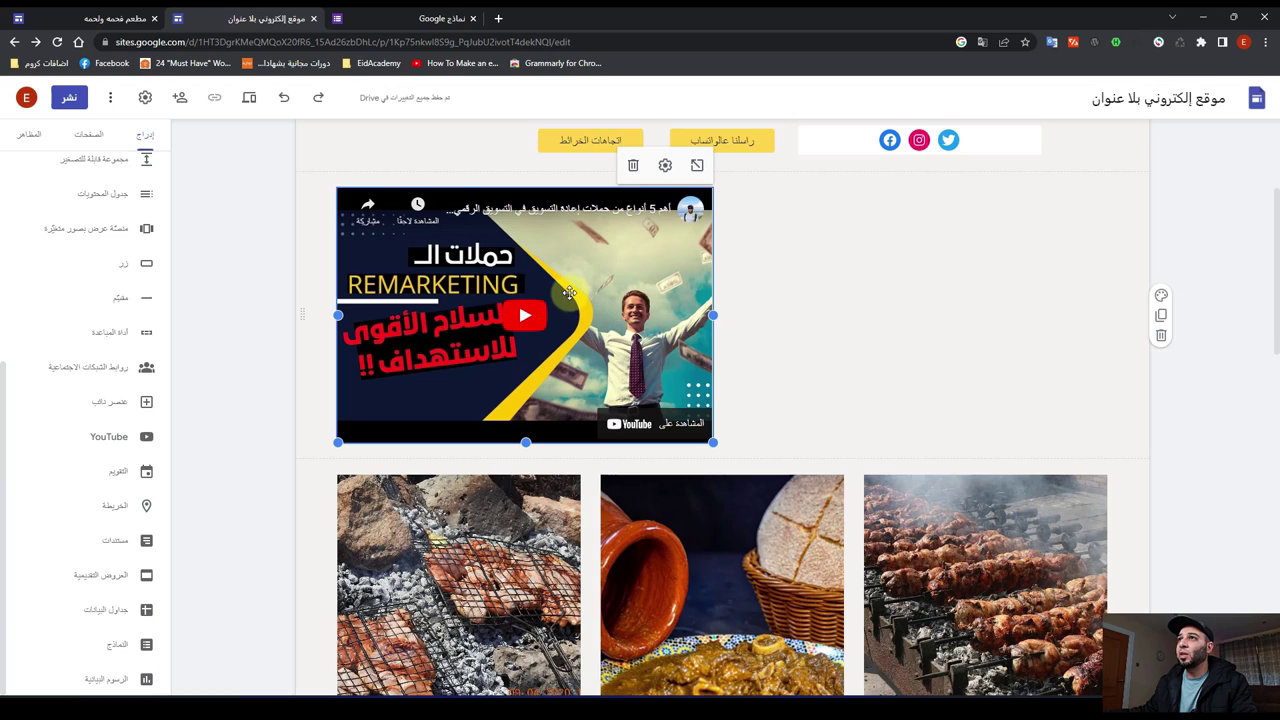
# Step: Centre the YouTube embed in its row and bring up its video settings
pyautogui.moveTo(564, 290); pyautogui.dragTo(729, 288)
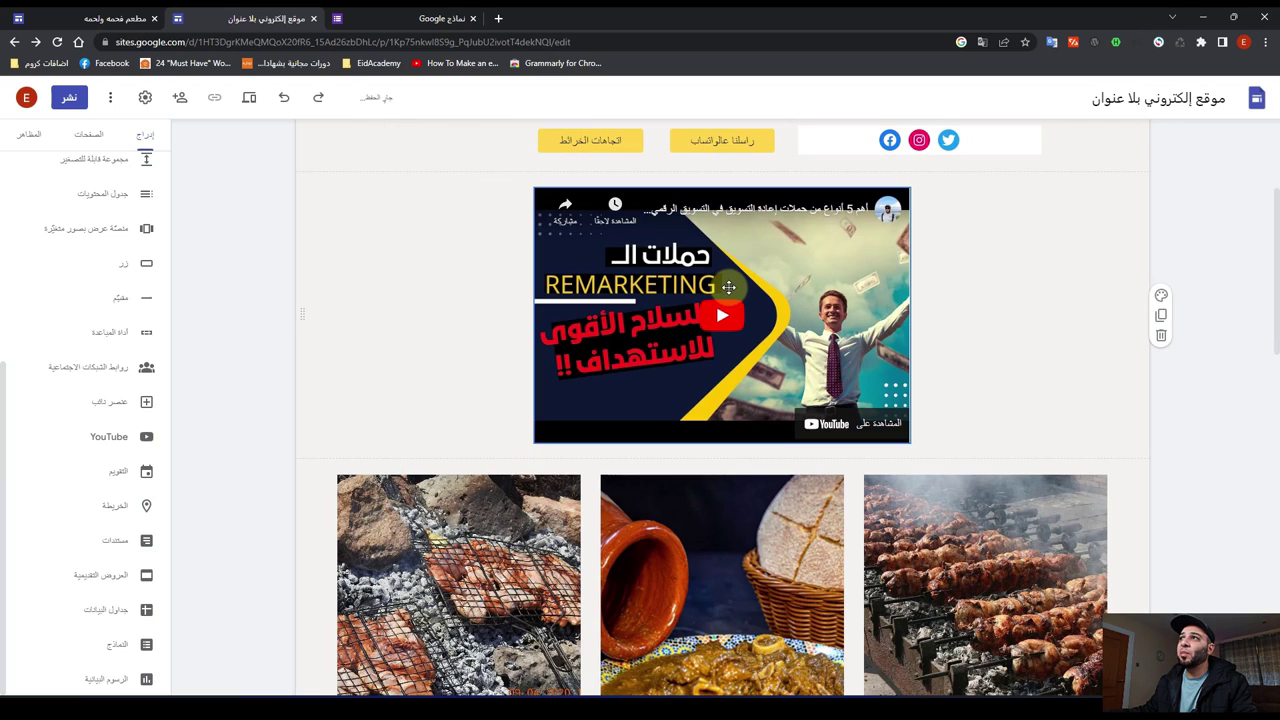
pyautogui.click(716, 203)
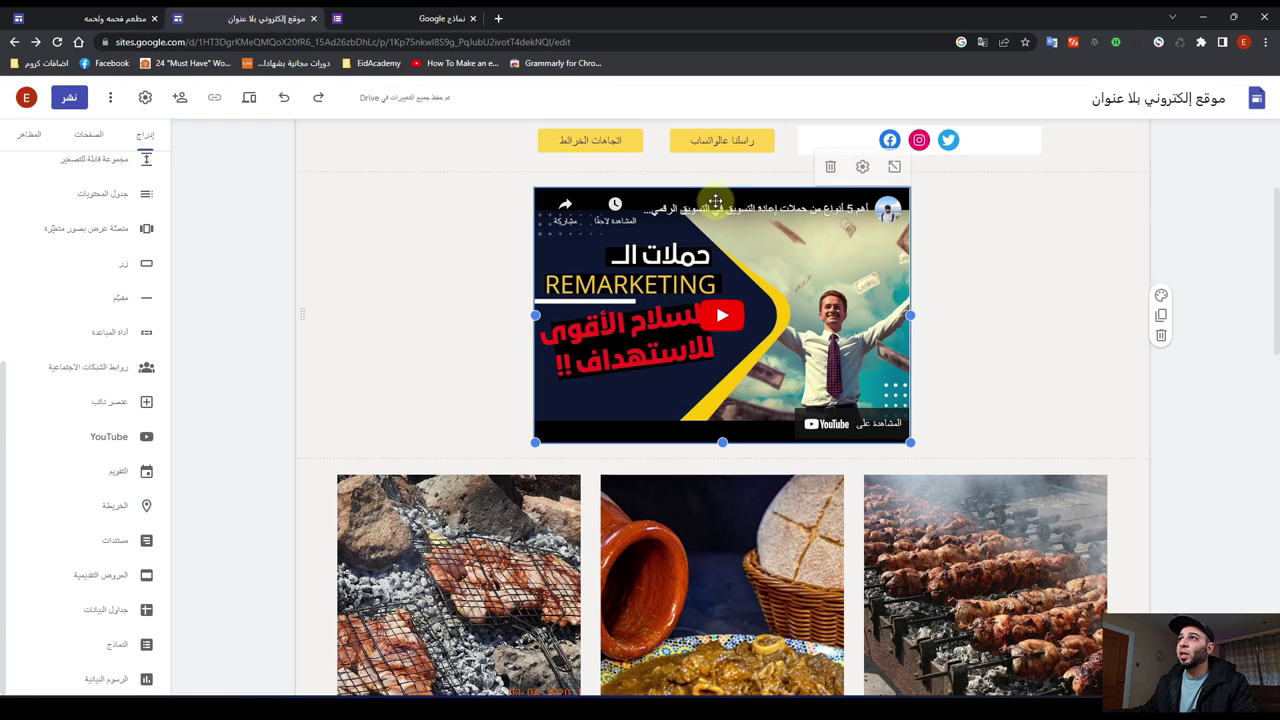
pyautogui.click(862, 168)
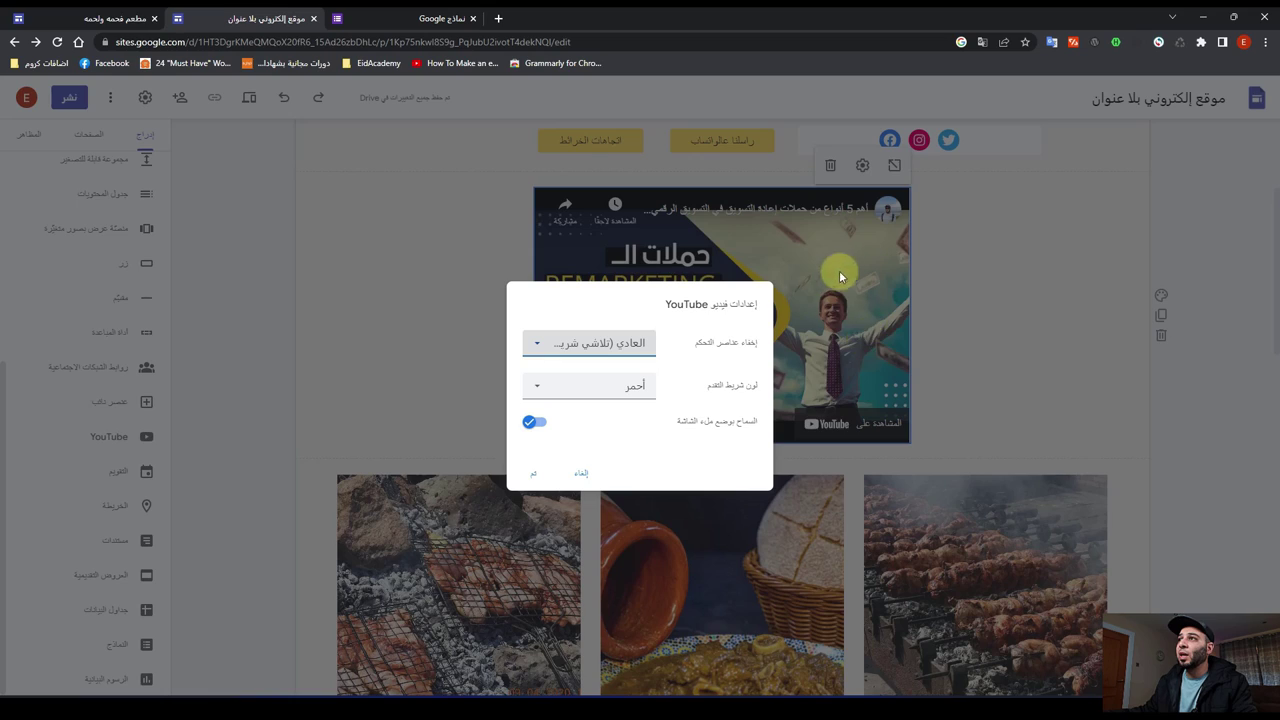
# Step: Set Hide controls to 'Remove from display' and keep the progress bar colour Red
pyautogui.click(538, 346)
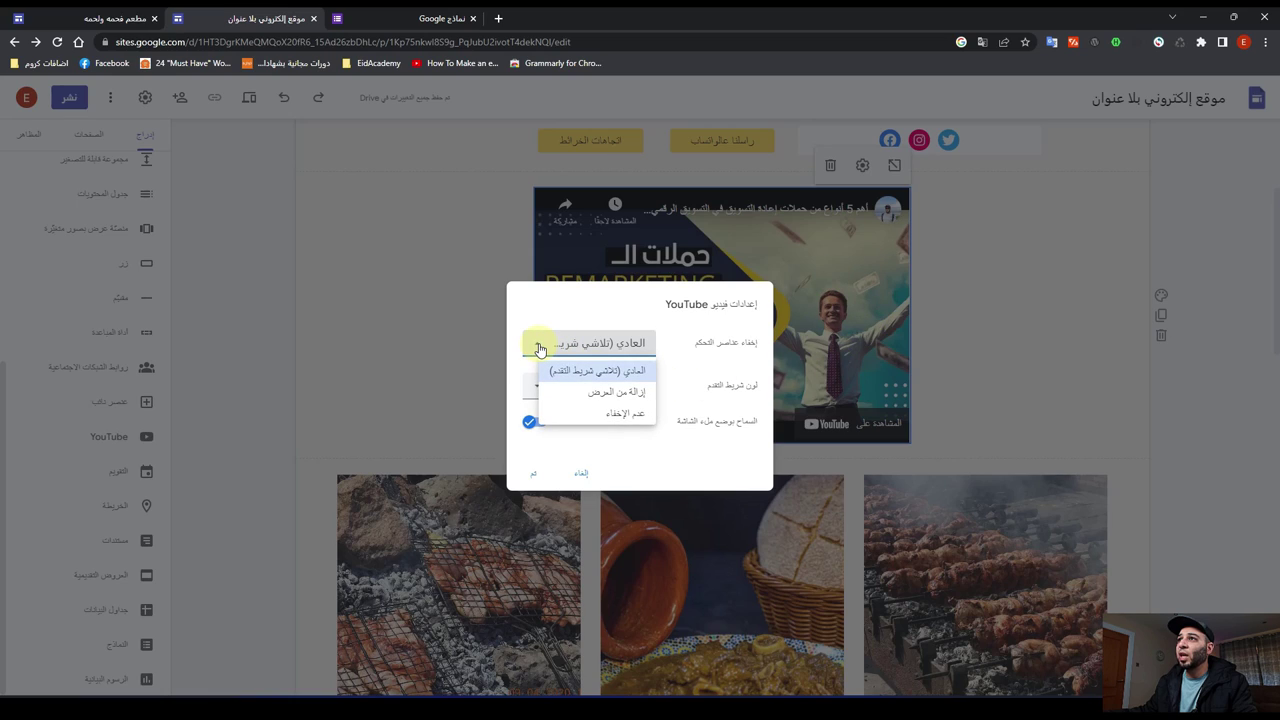
pyautogui.click(585, 395)
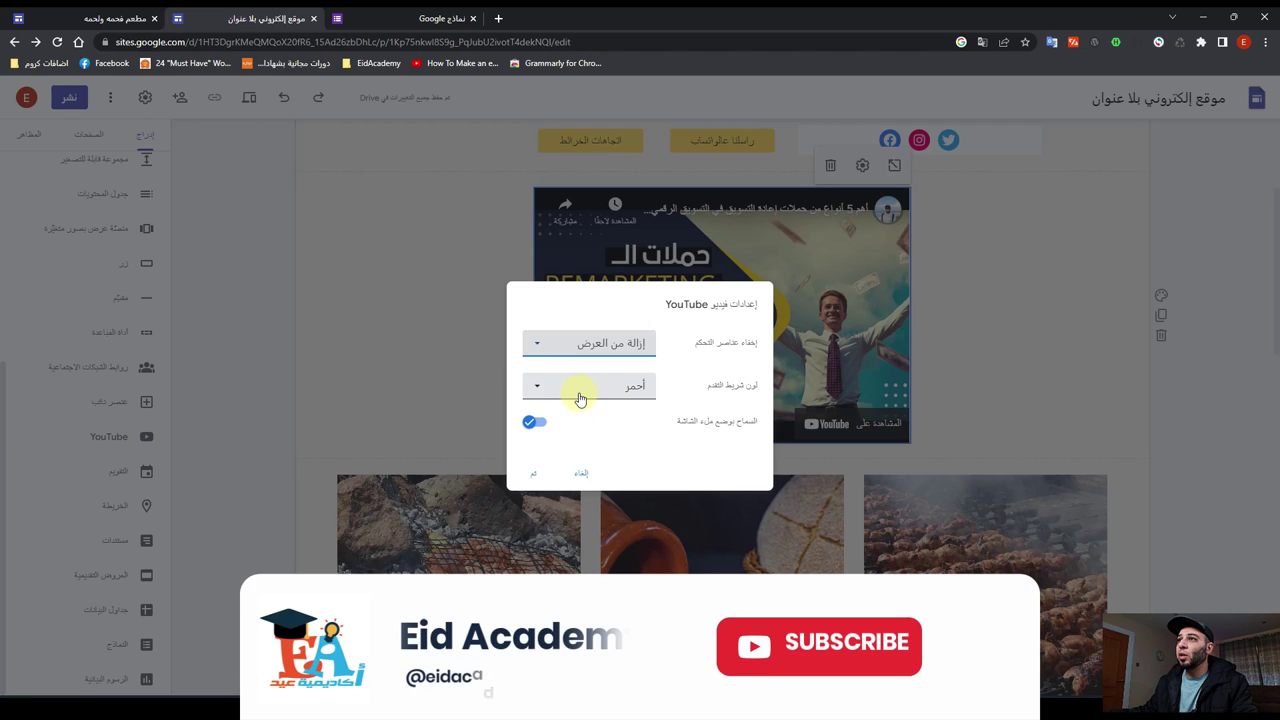
pyautogui.click(580, 398)
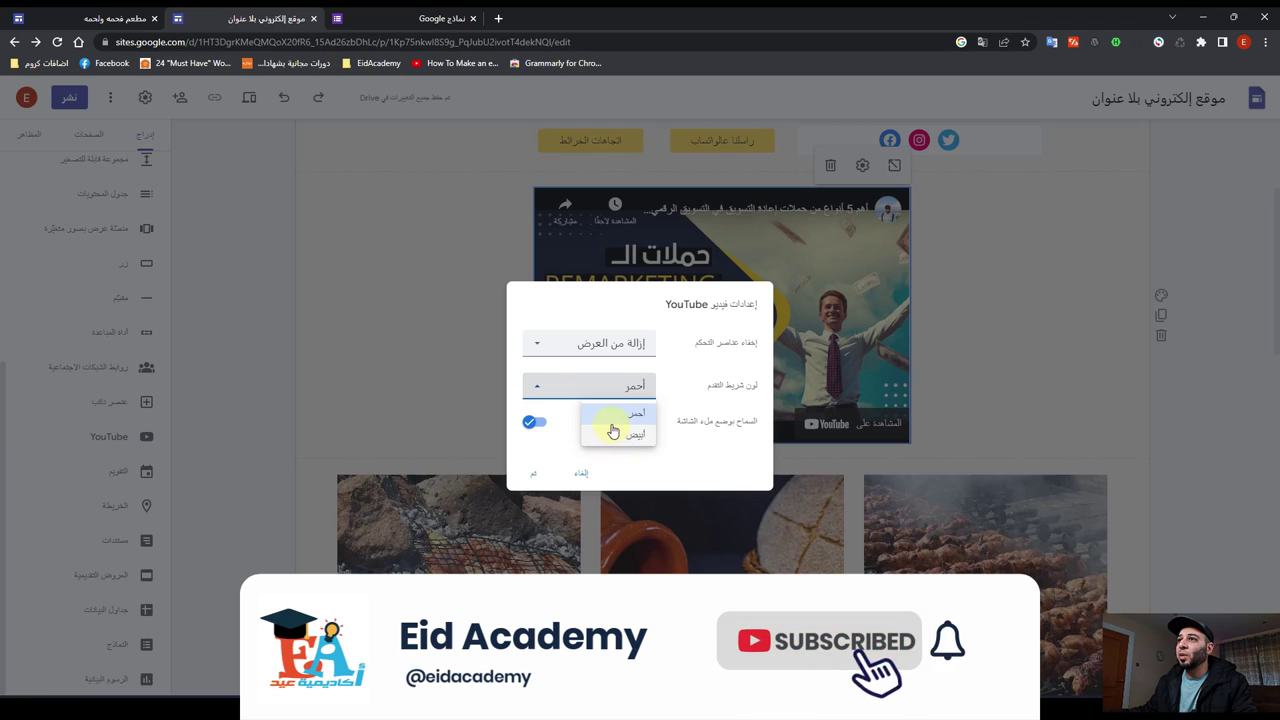
pyautogui.click(613, 426)
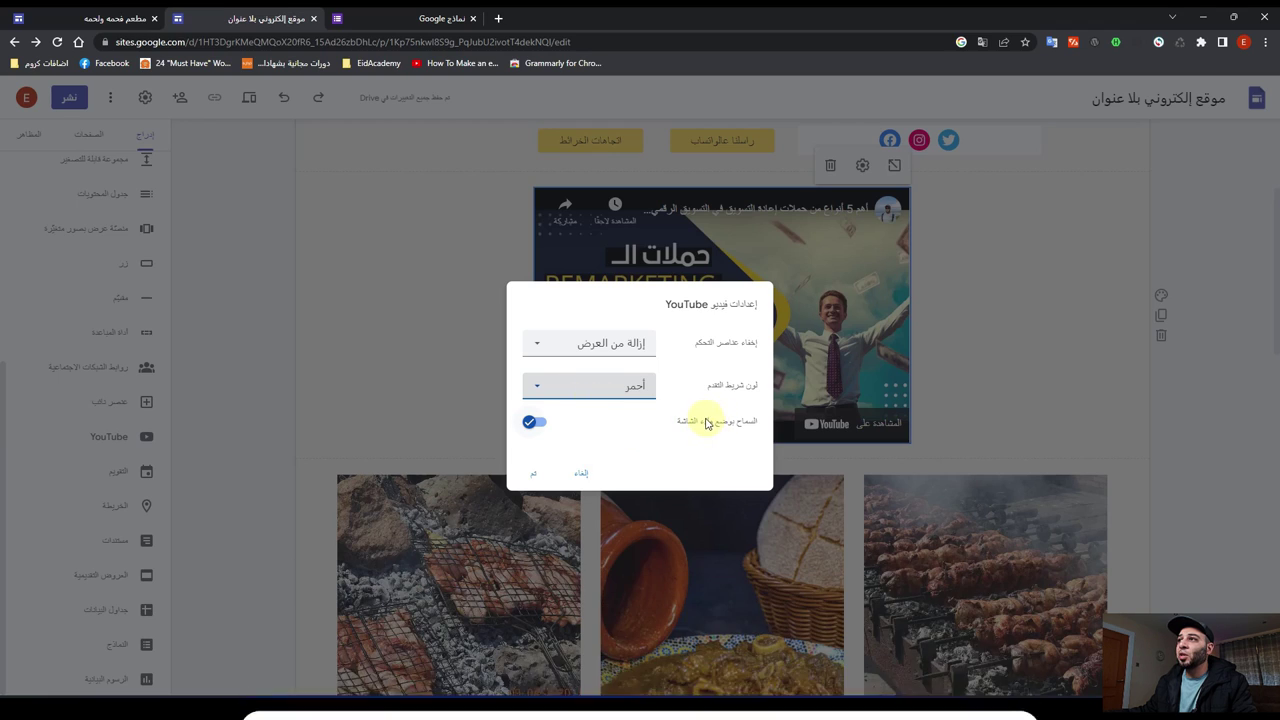
pyautogui.click(536, 475)
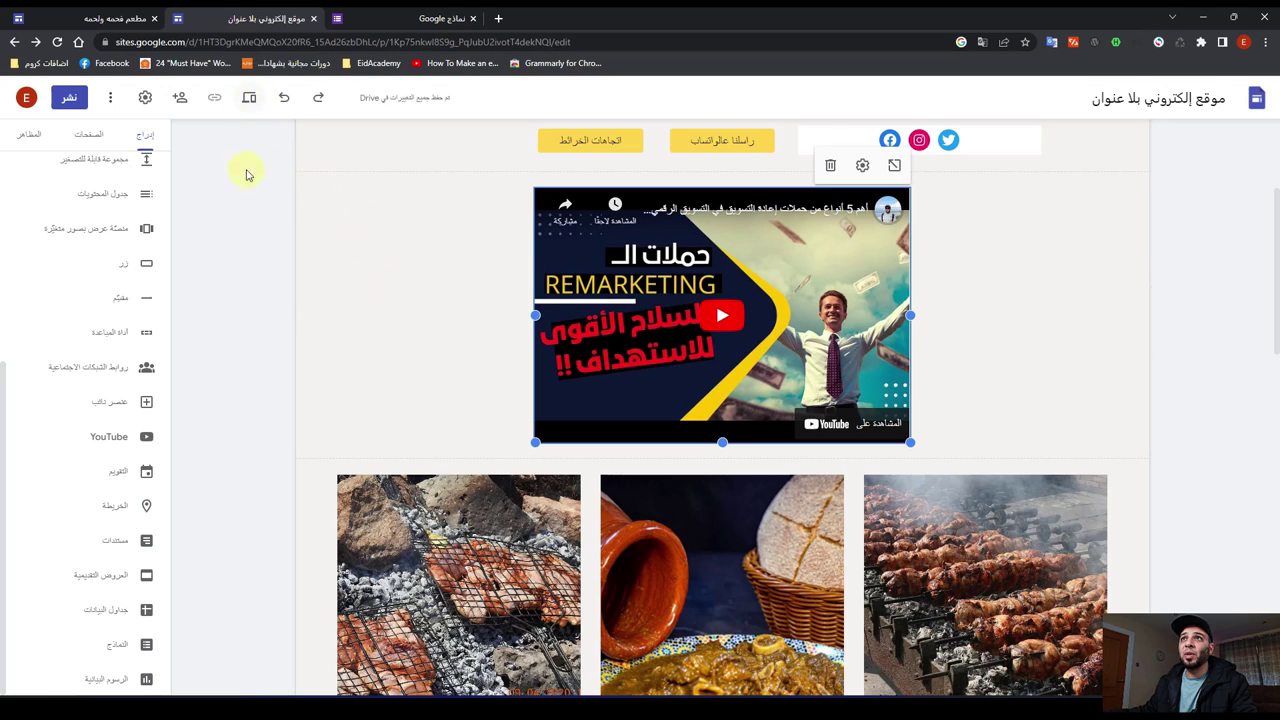
pyautogui.click(249, 99)
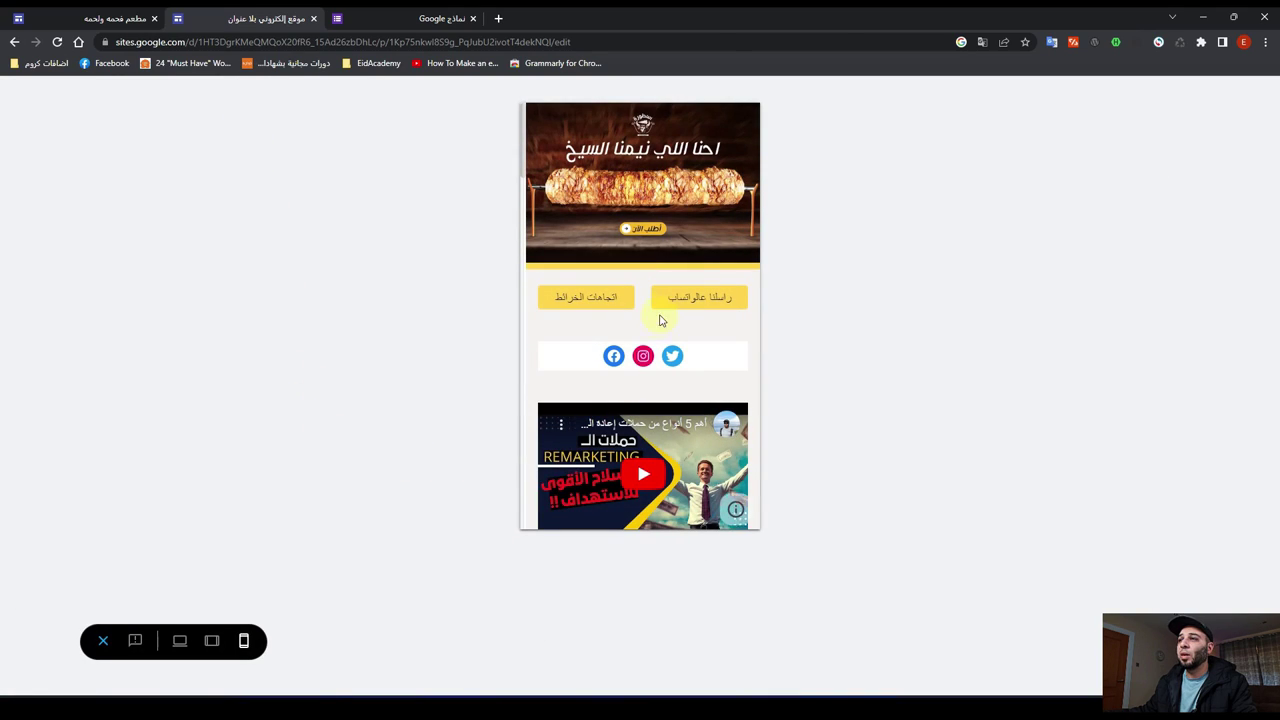
pyautogui.scroll(-2, 655, 330)
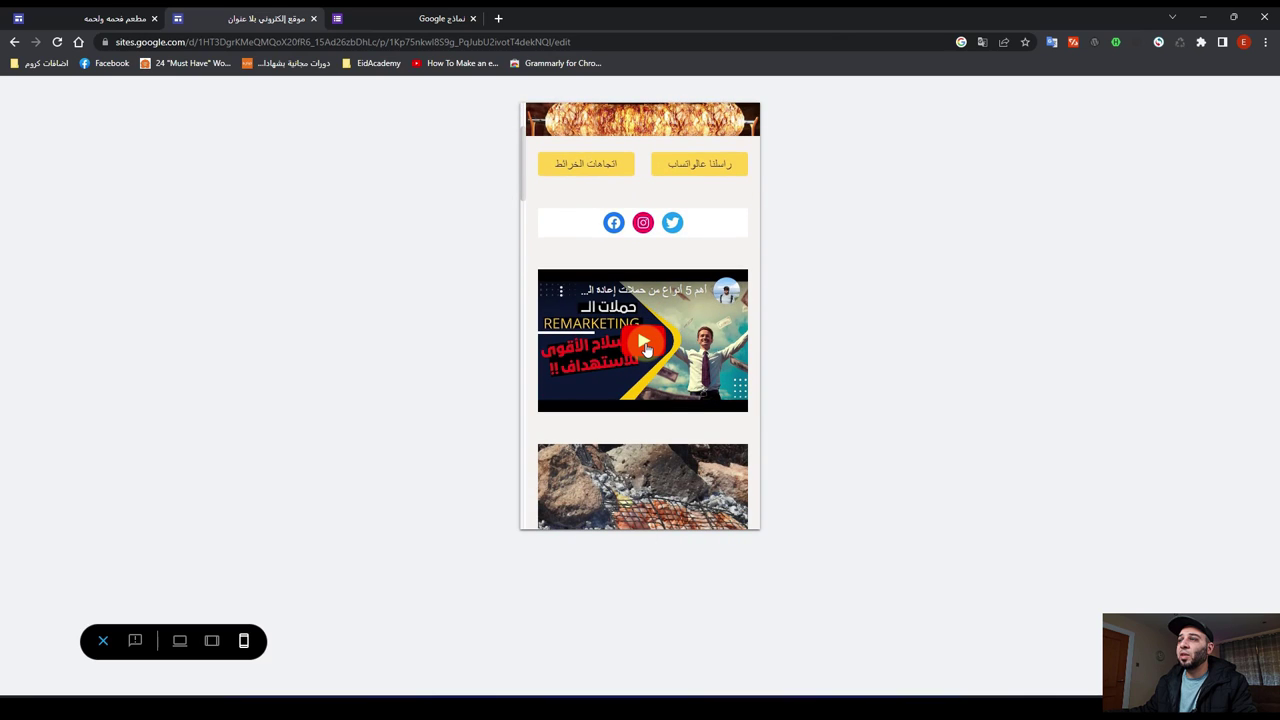
pyautogui.click(643, 343)
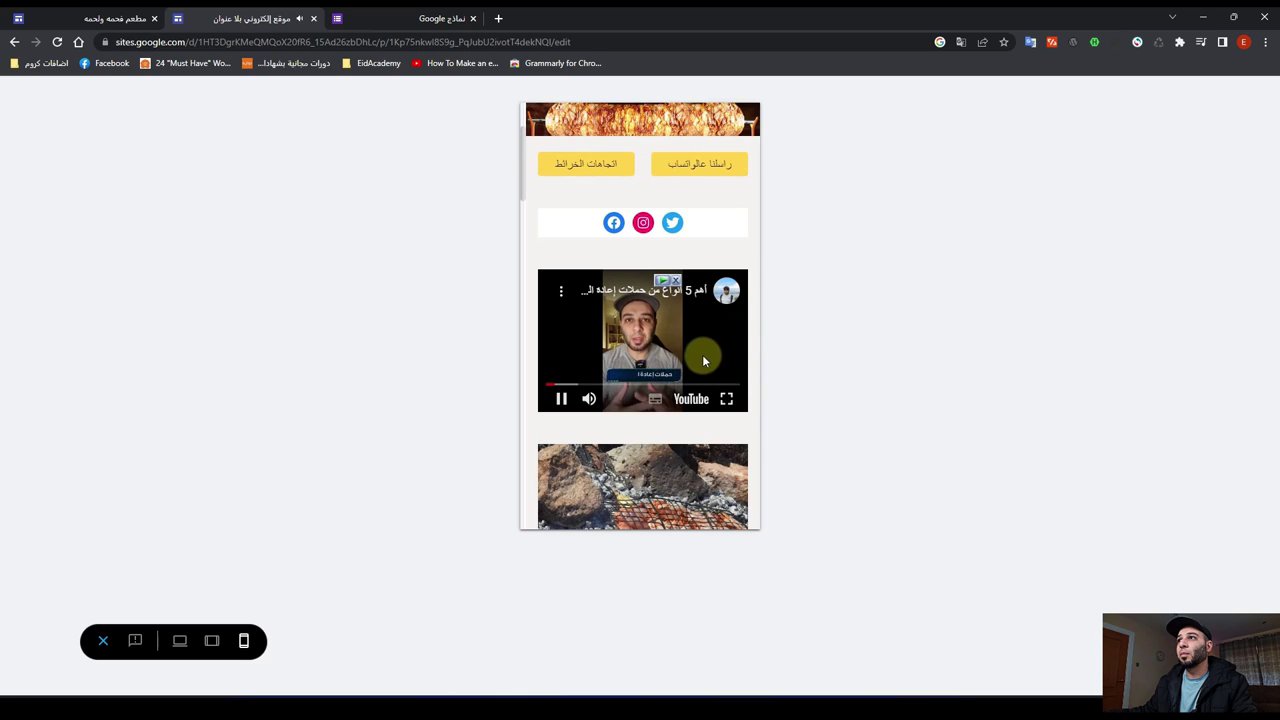
pyautogui.click(573, 408)
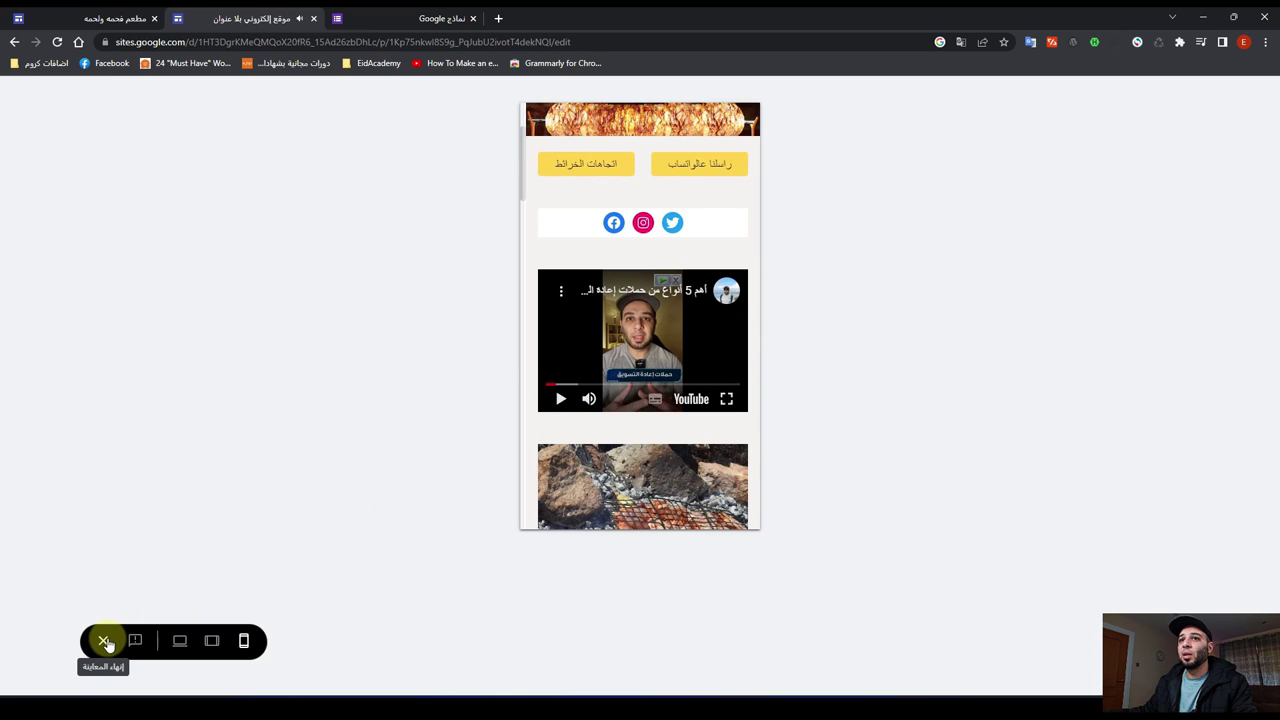
pyautogui.click(103, 641)
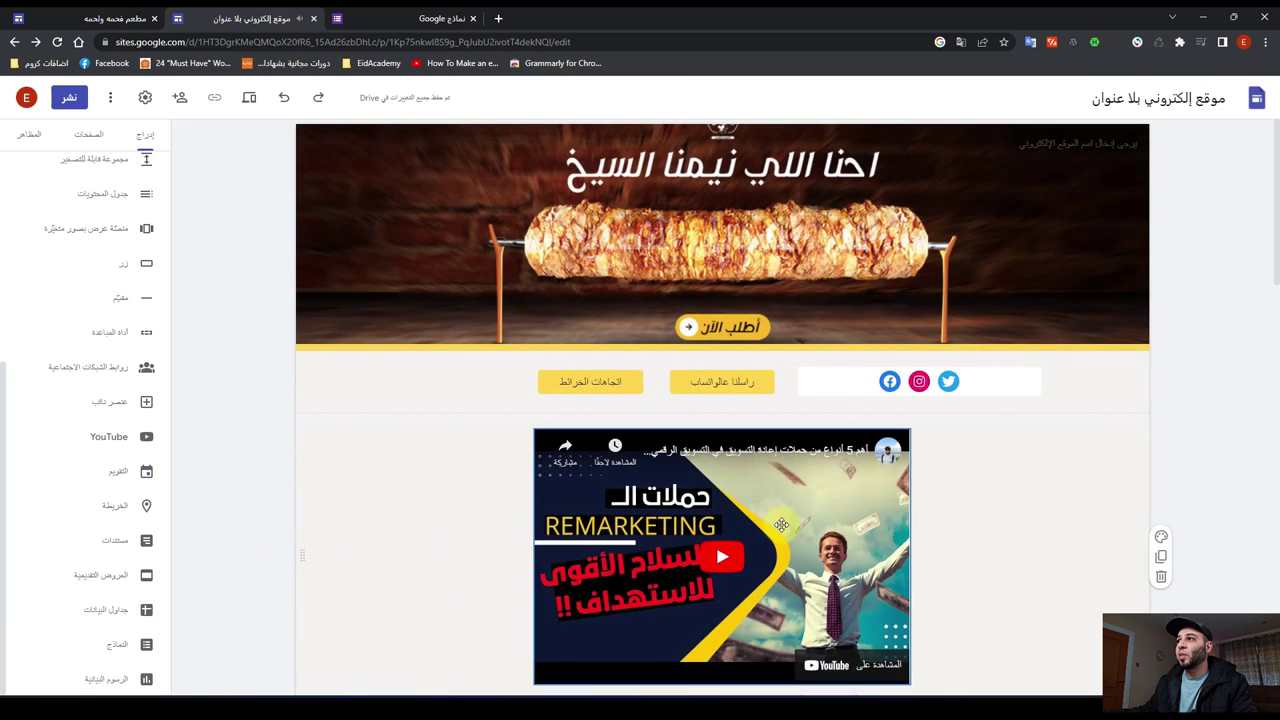
# Step: Switch the embedded video's Hide controls setting to 'Normal (fade progress bar)'
pyautogui.click(780, 519)
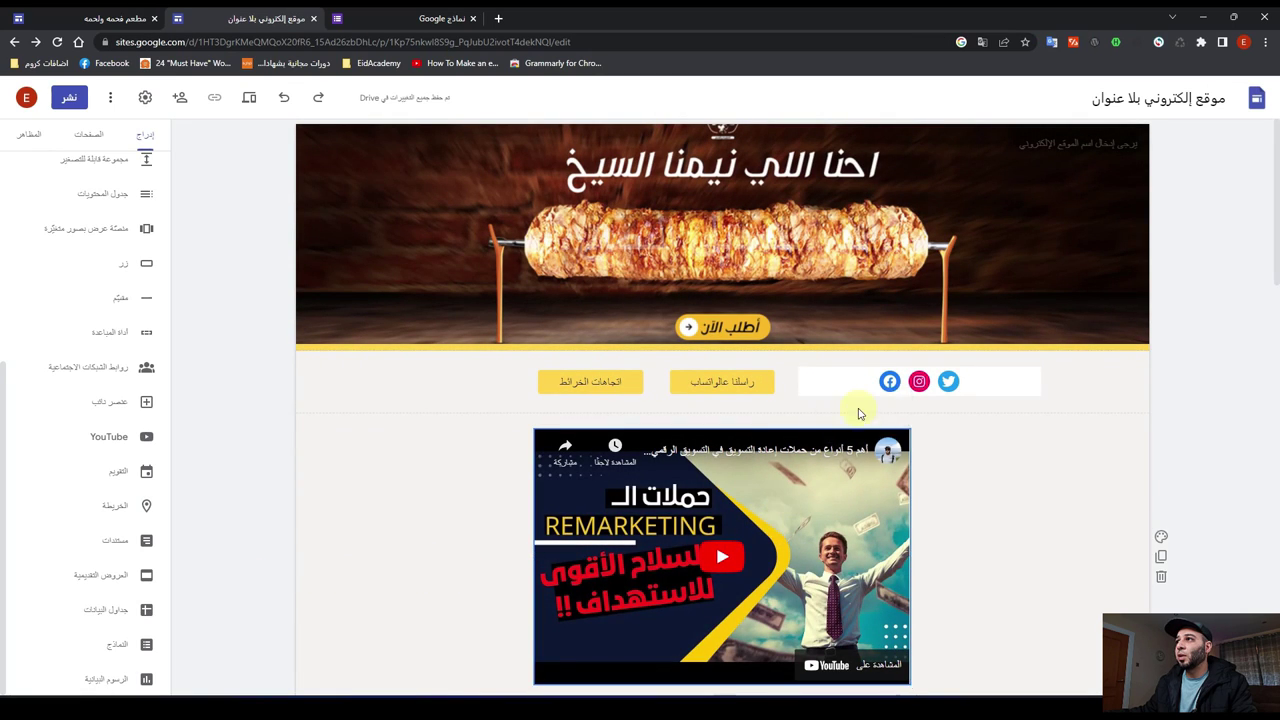
pyautogui.click(860, 408)
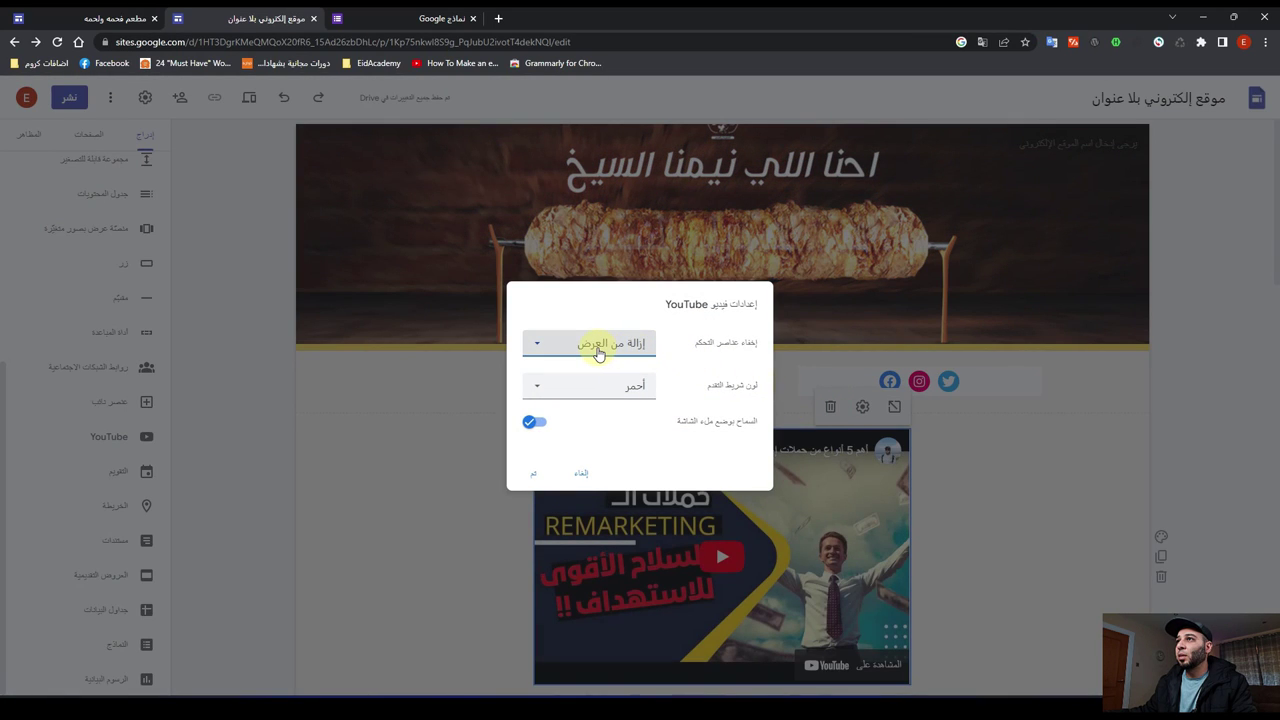
pyautogui.click(599, 354)
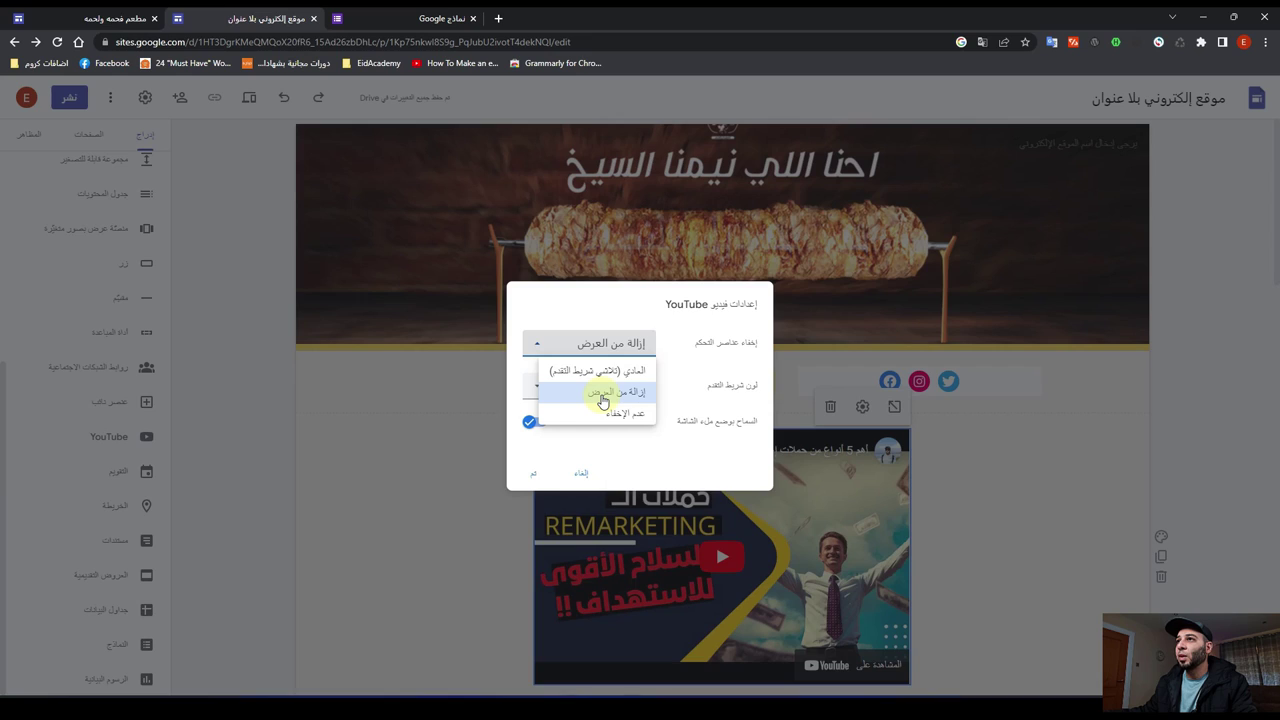
pyautogui.click(612, 371)
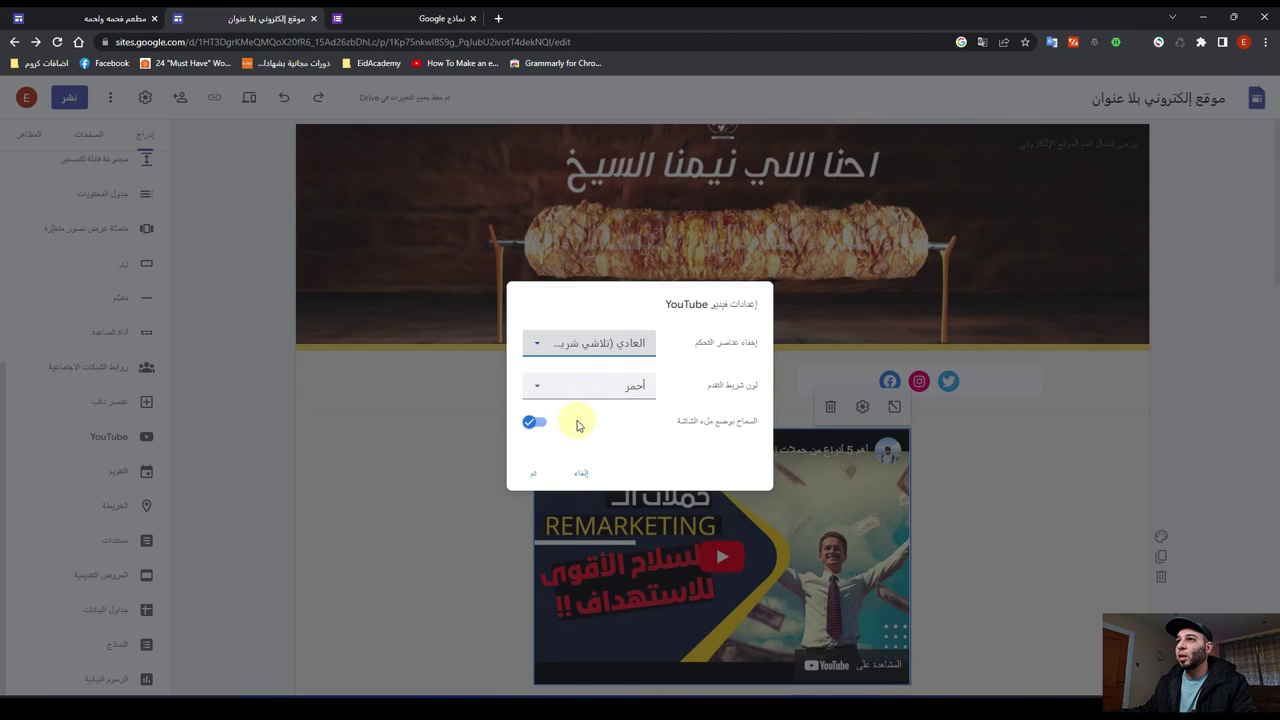
pyautogui.click(533, 473)
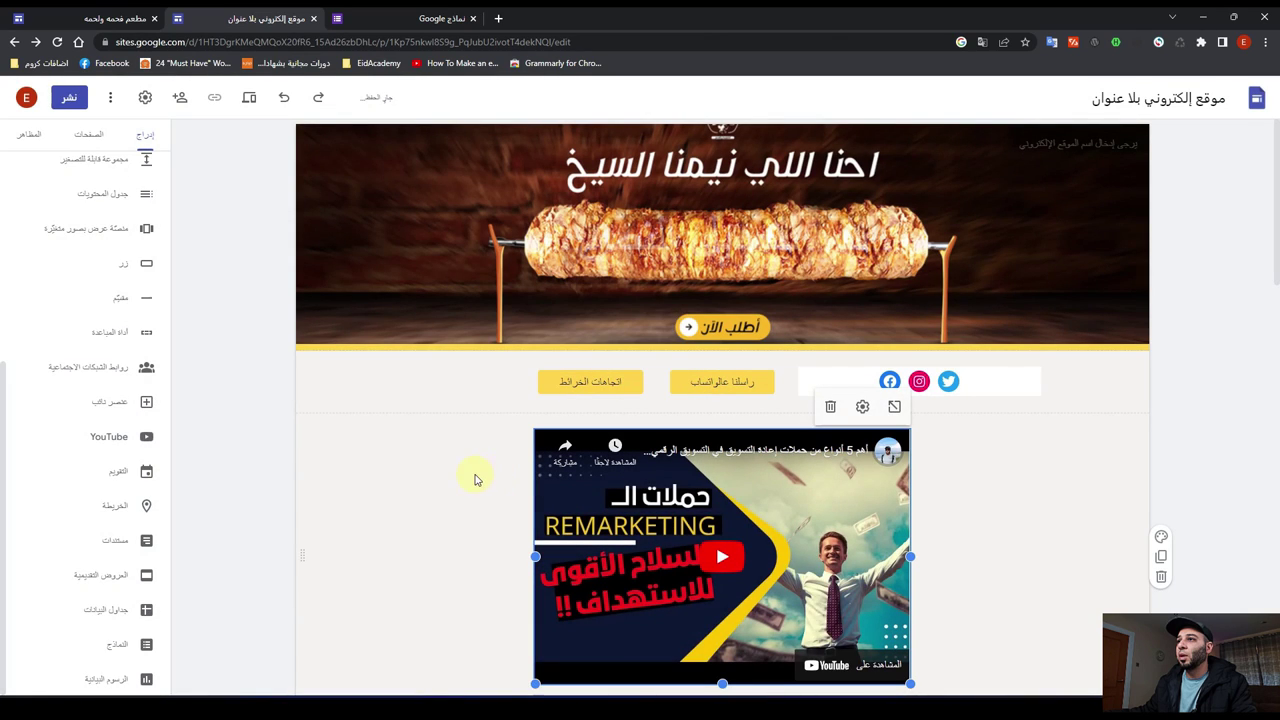
pyautogui.click(250, 108)
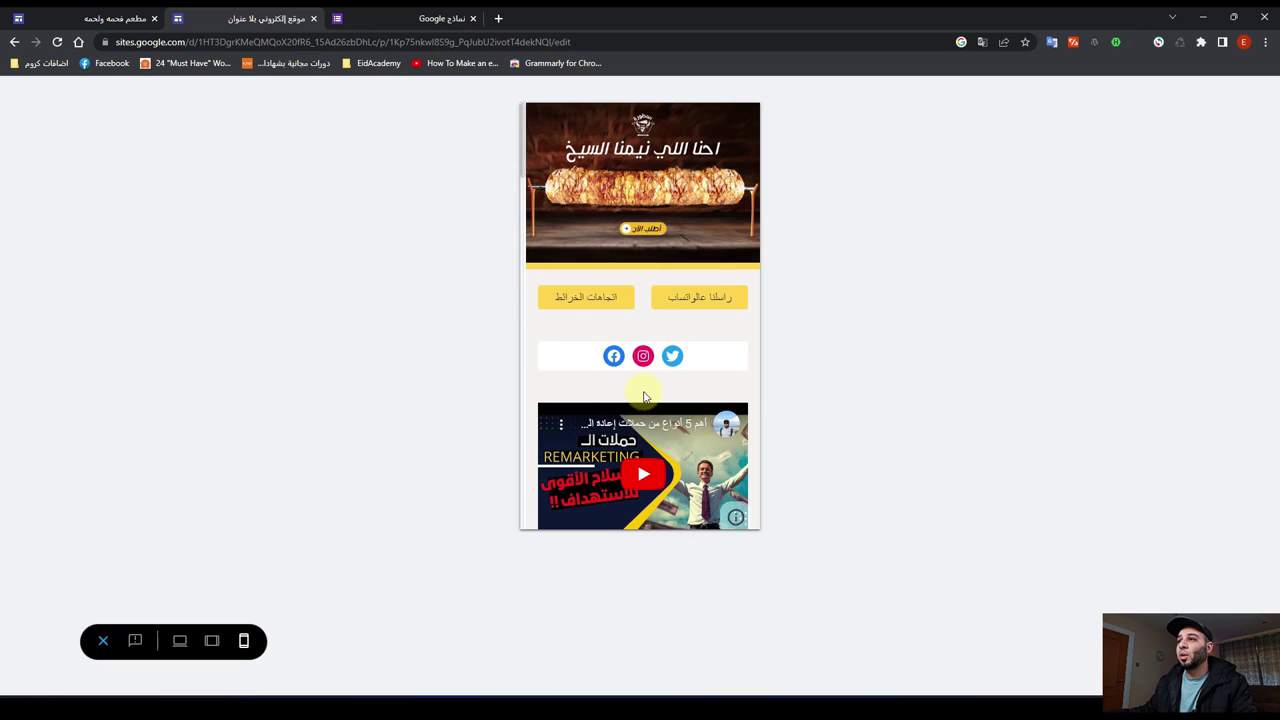
pyautogui.scroll(-2, 643, 398)
pyautogui.click(646, 344)
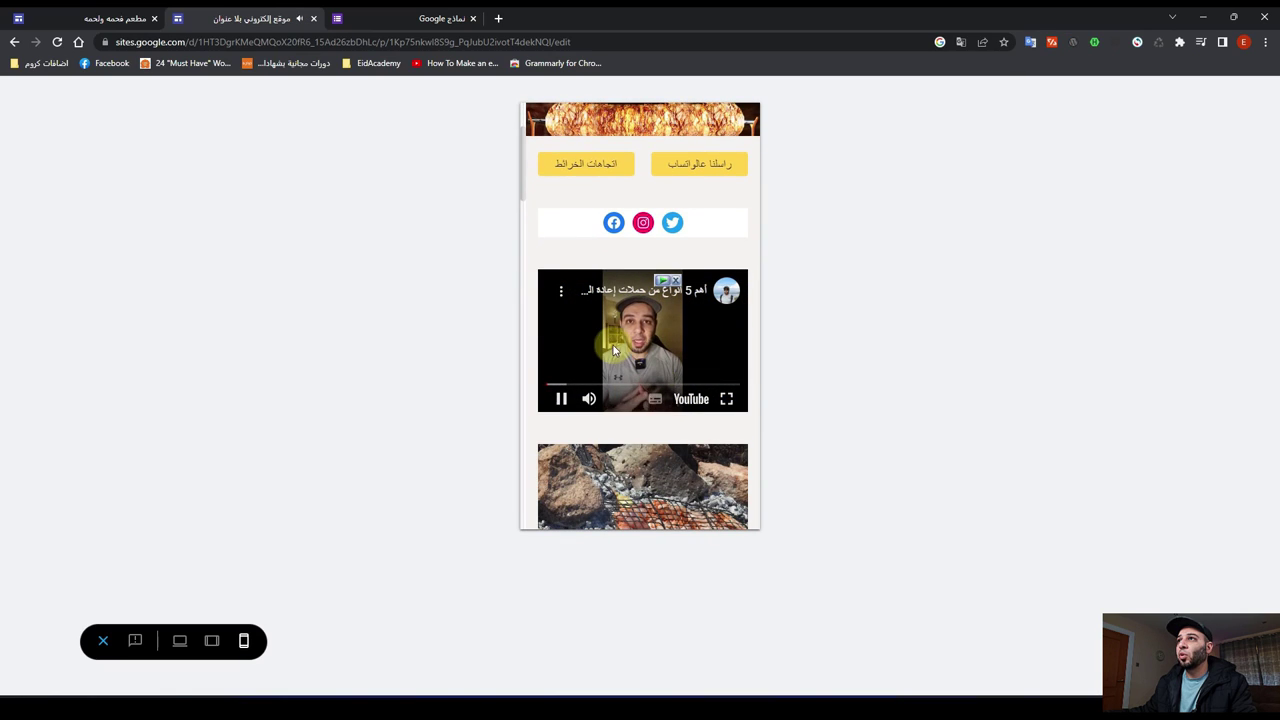
pyautogui.click(562, 401)
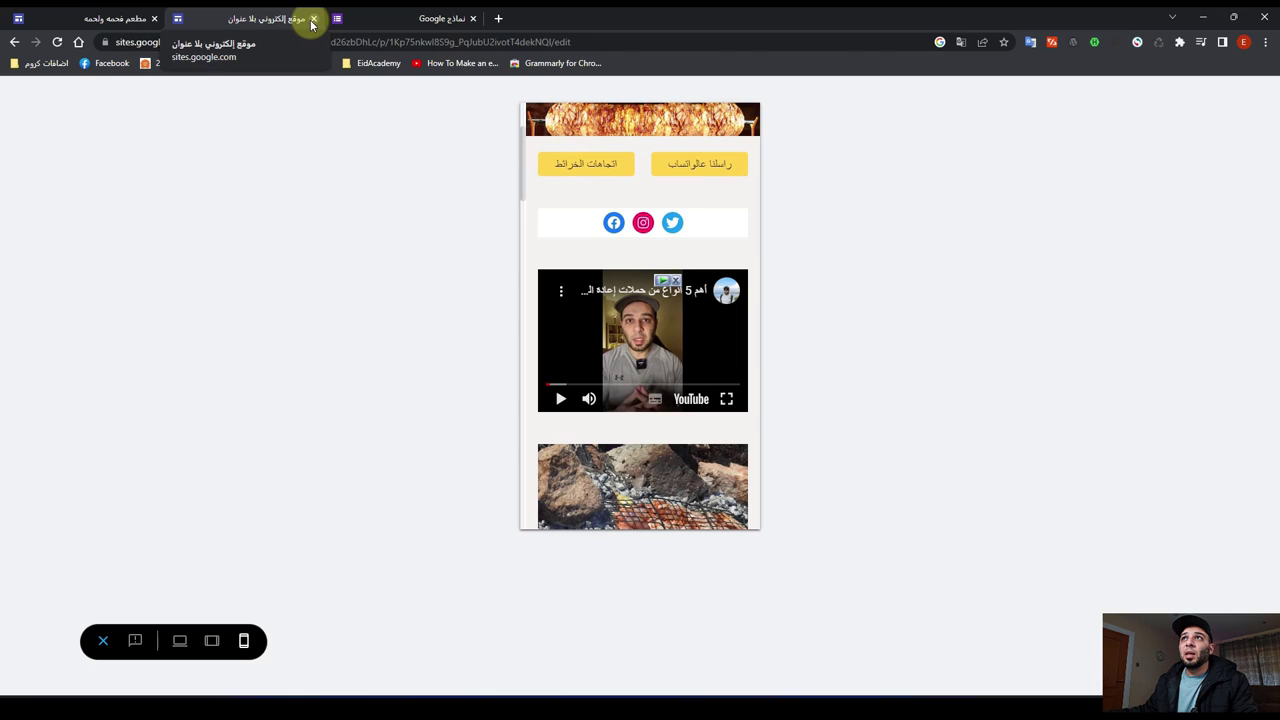
pyautogui.click(103, 642)
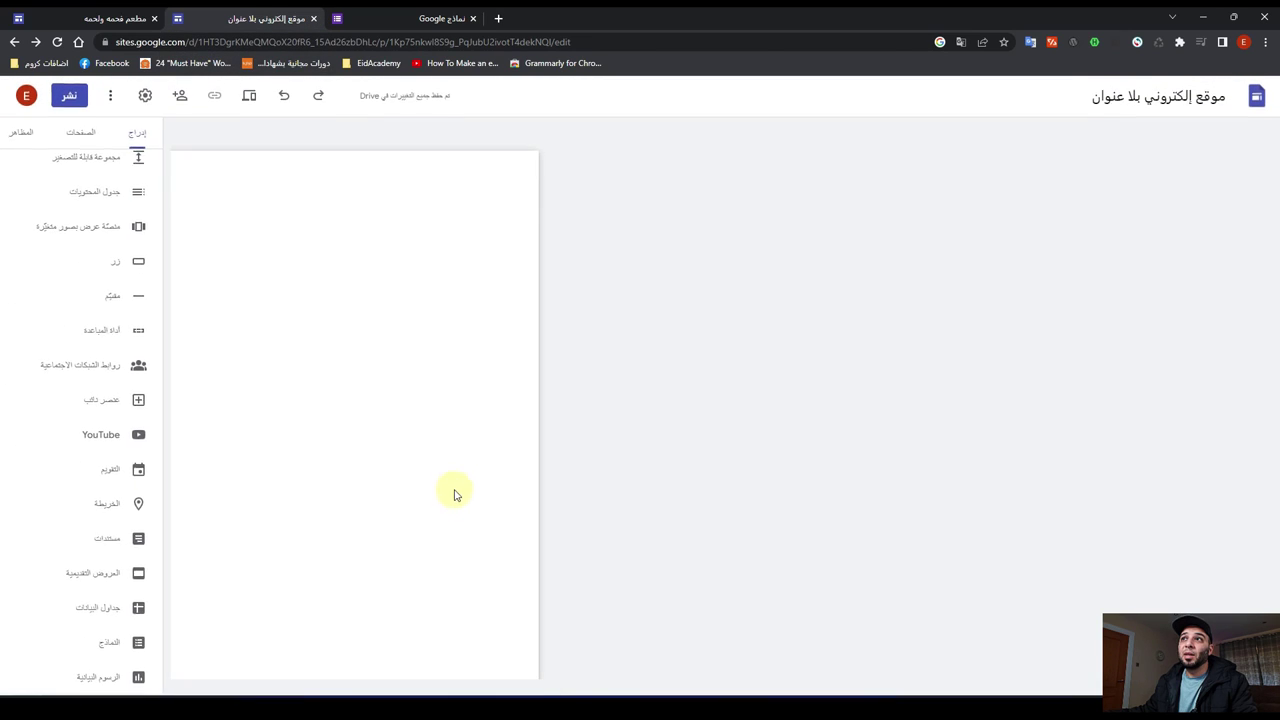
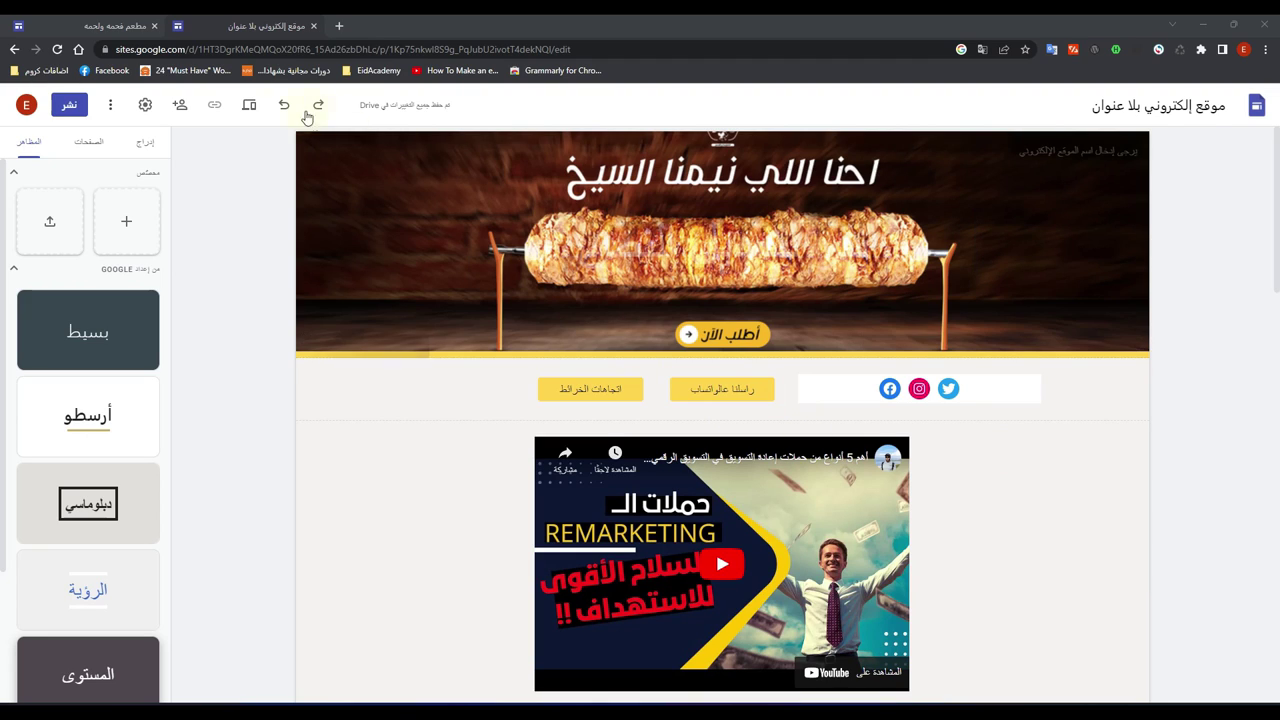
# Step: Upload لوجو خلفية بيضاء.png as the site logo in Brand images
pyautogui.click(105, 25)
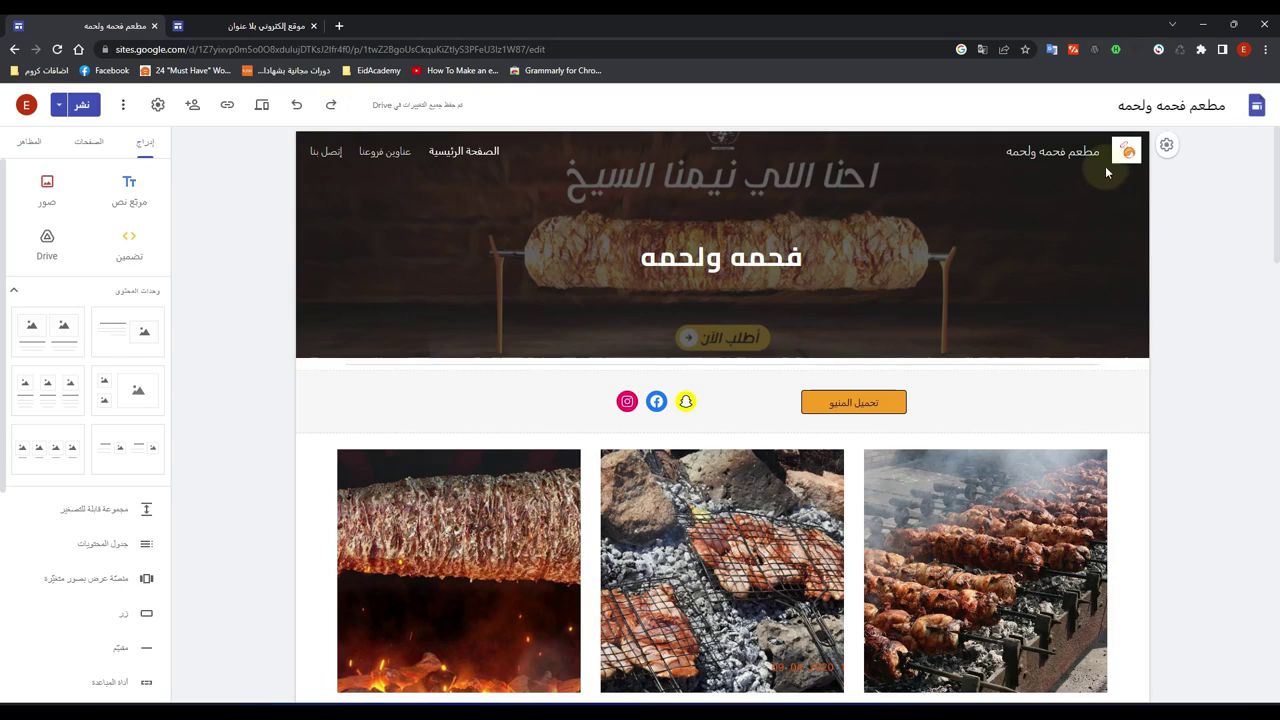
pyautogui.moveTo(1127, 157)
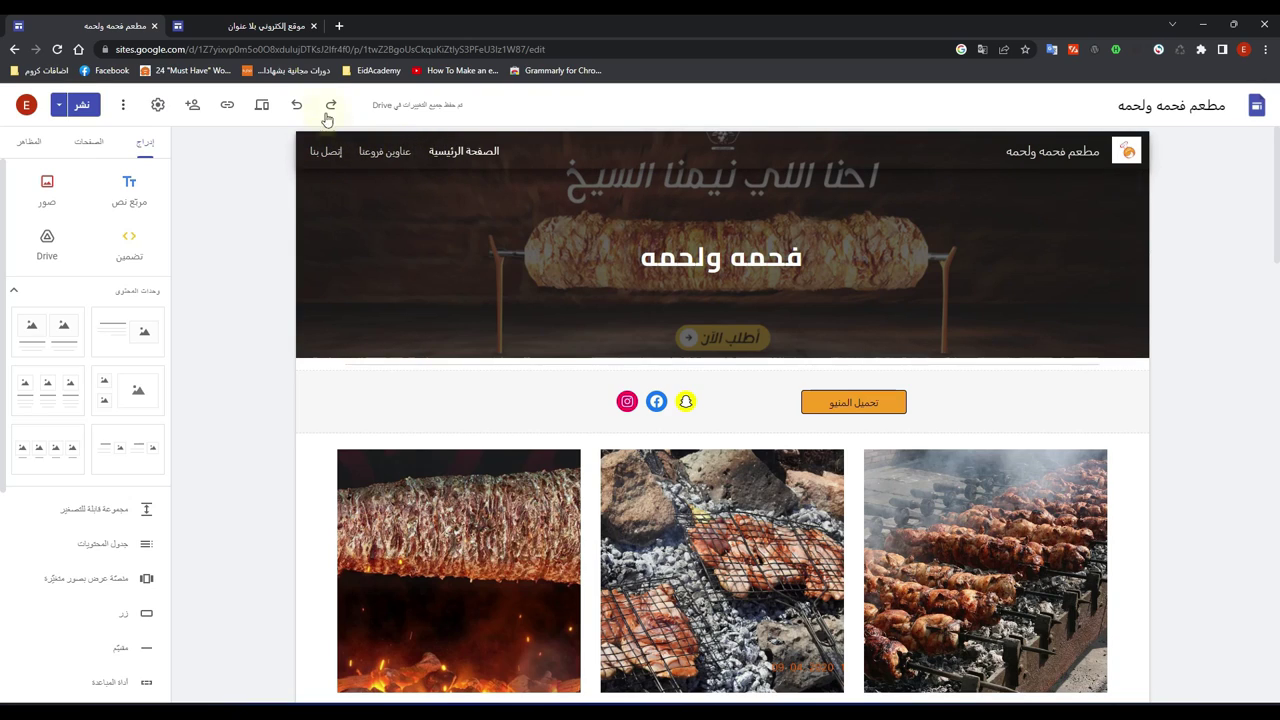
pyautogui.click(261, 31)
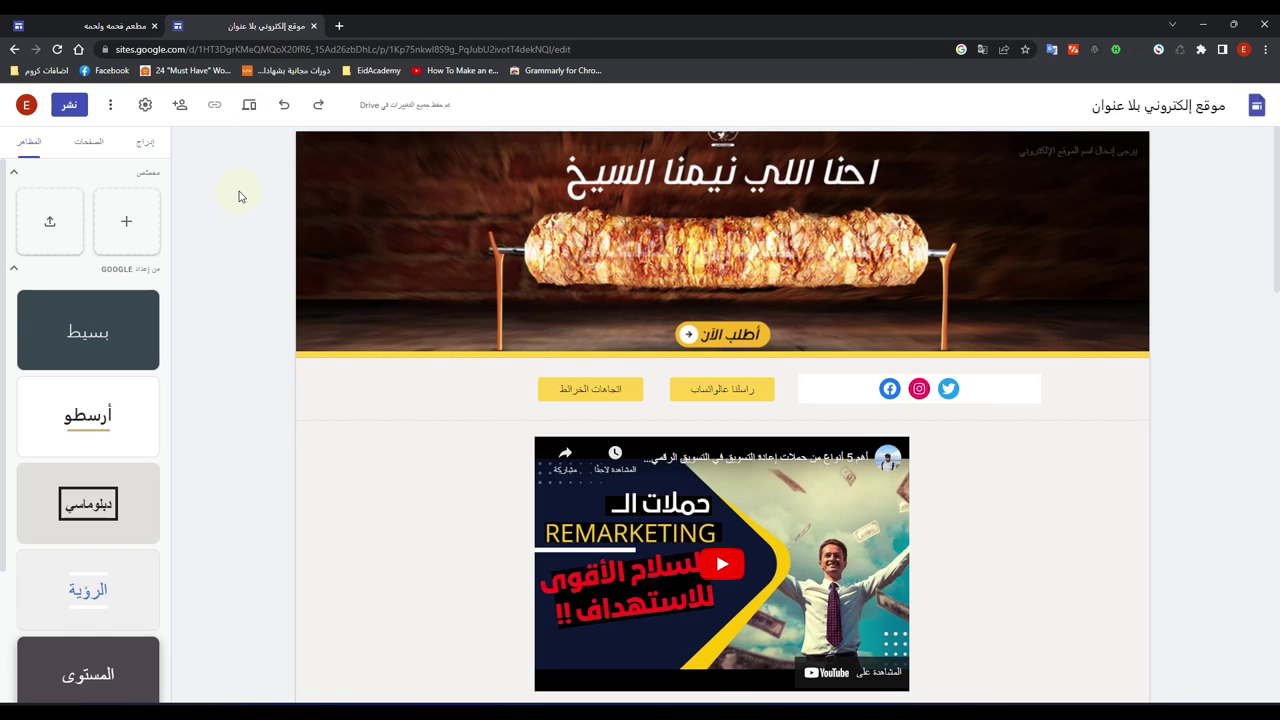
pyautogui.click(145, 106)
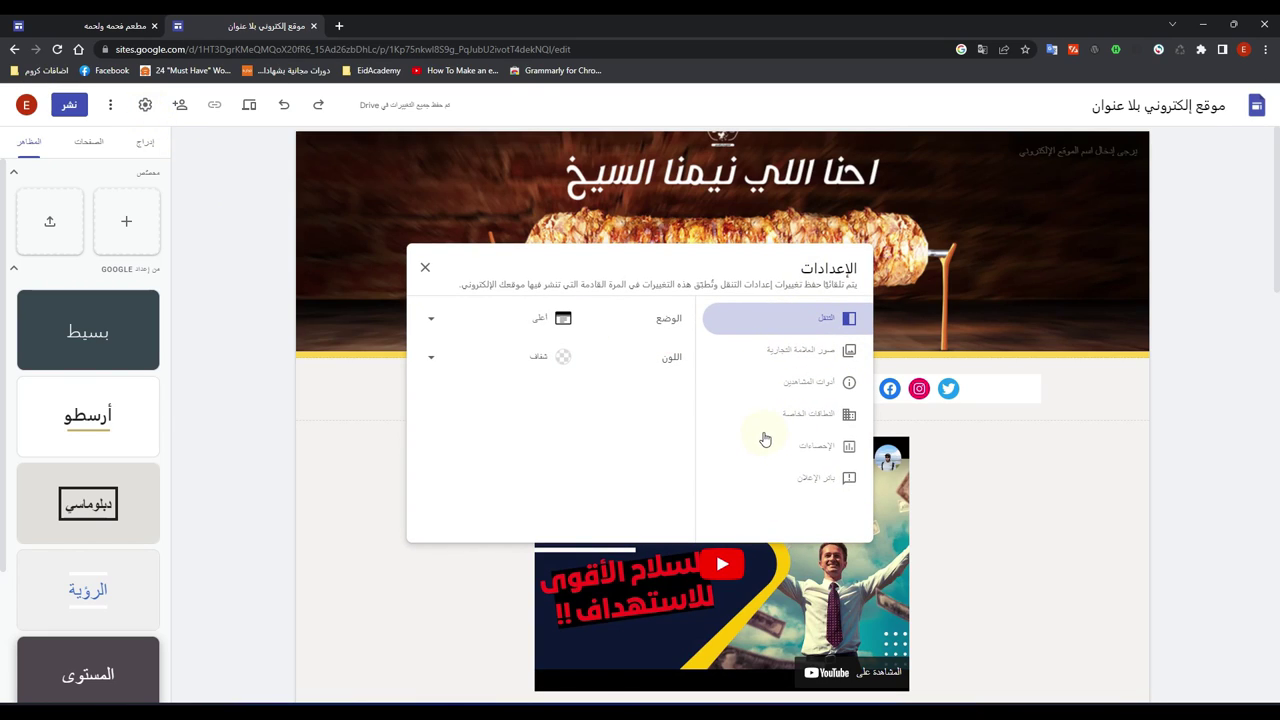
pyautogui.click(805, 352)
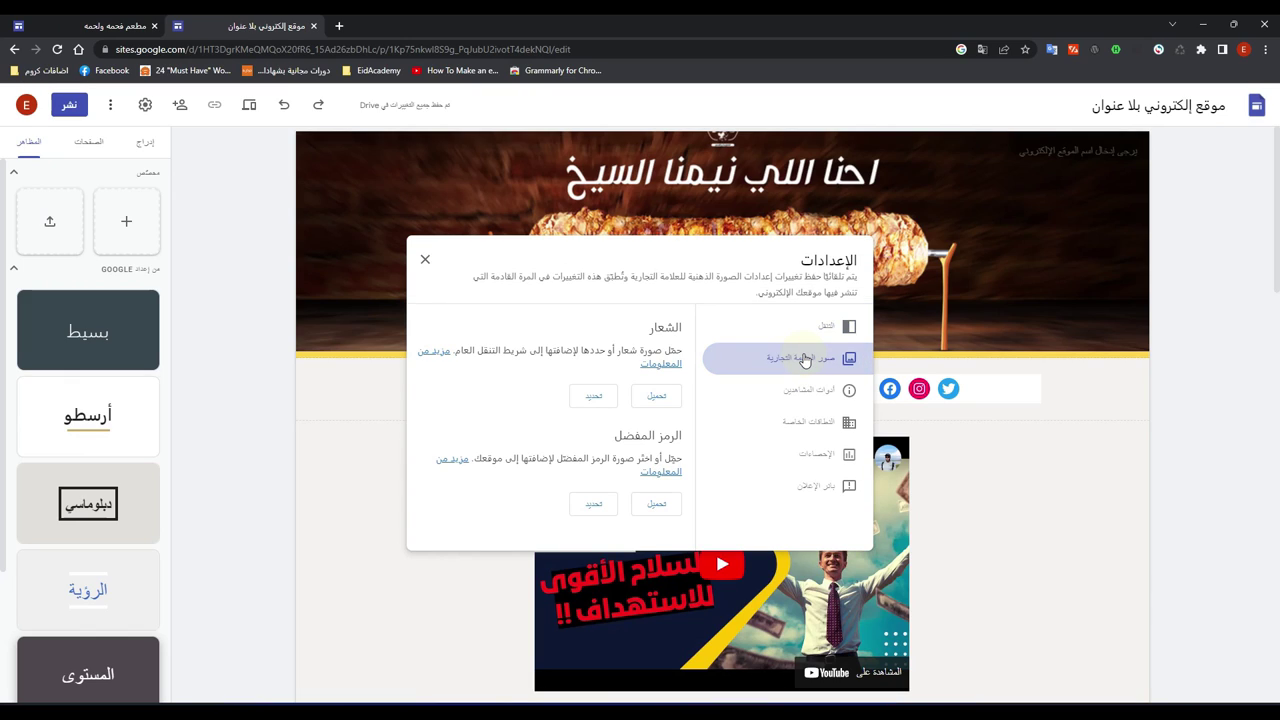
pyautogui.click(658, 398)
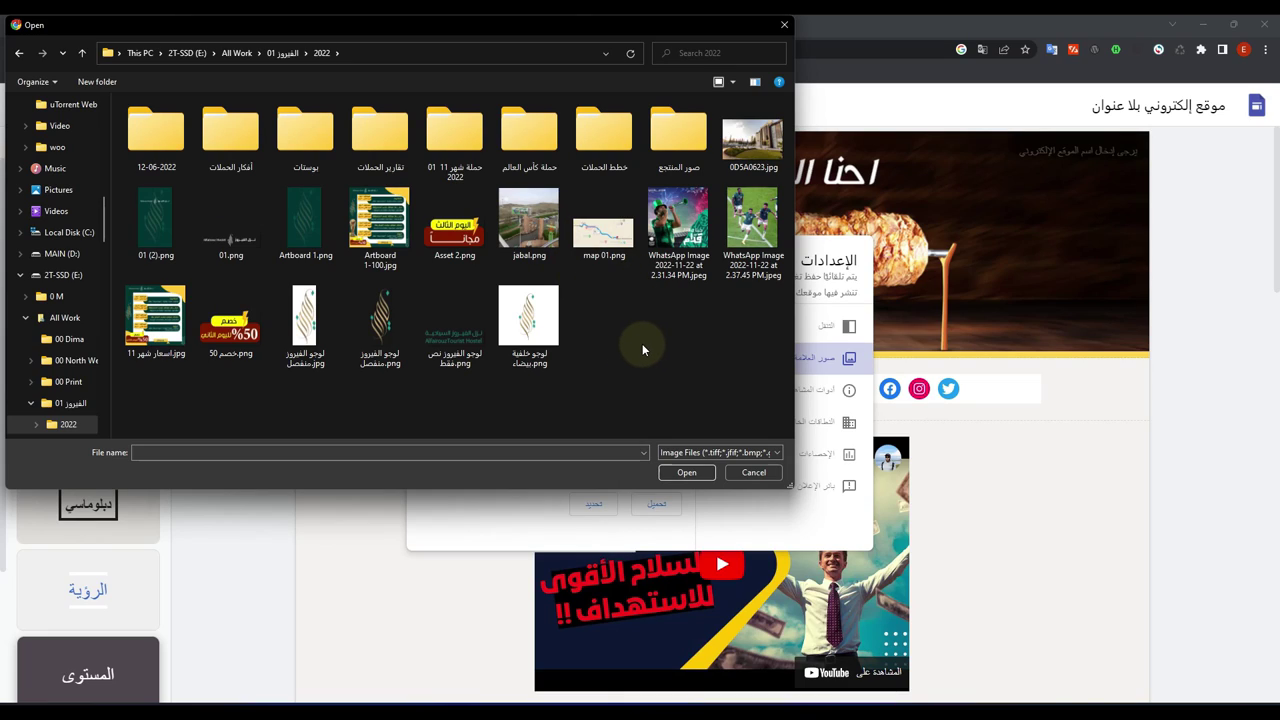
pyautogui.click(540, 330)
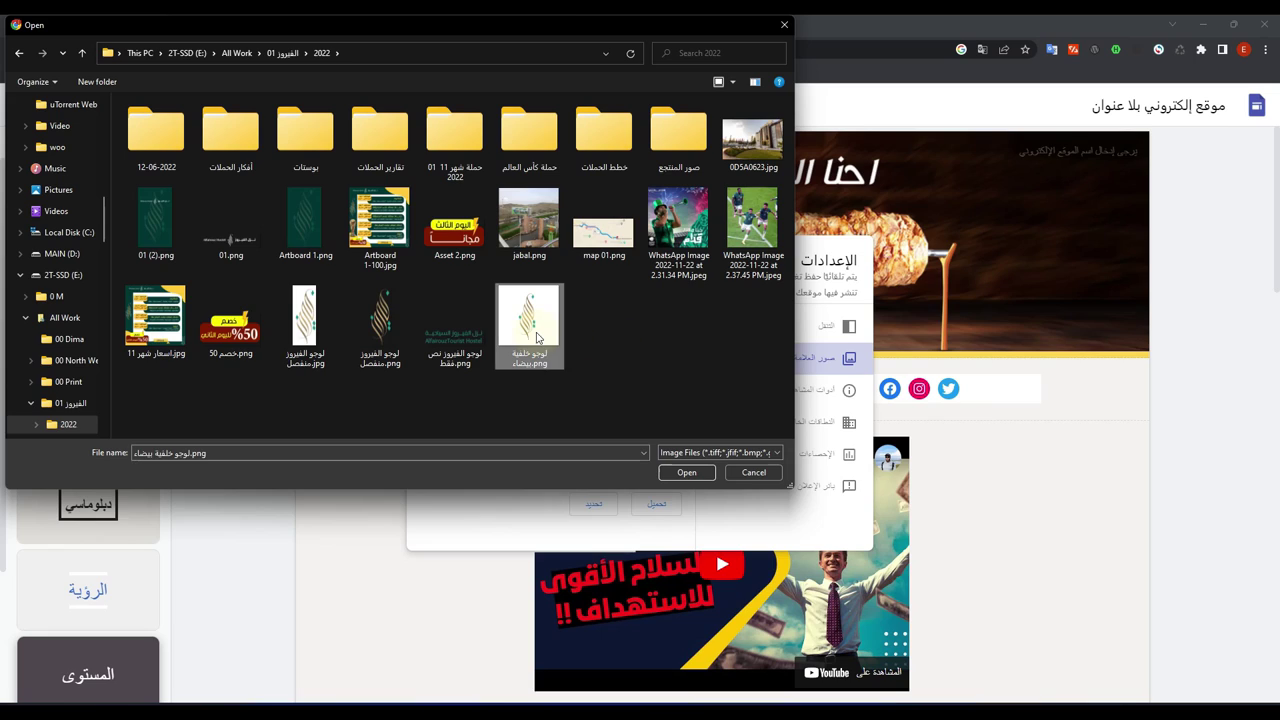
pyautogui.click(676, 474)
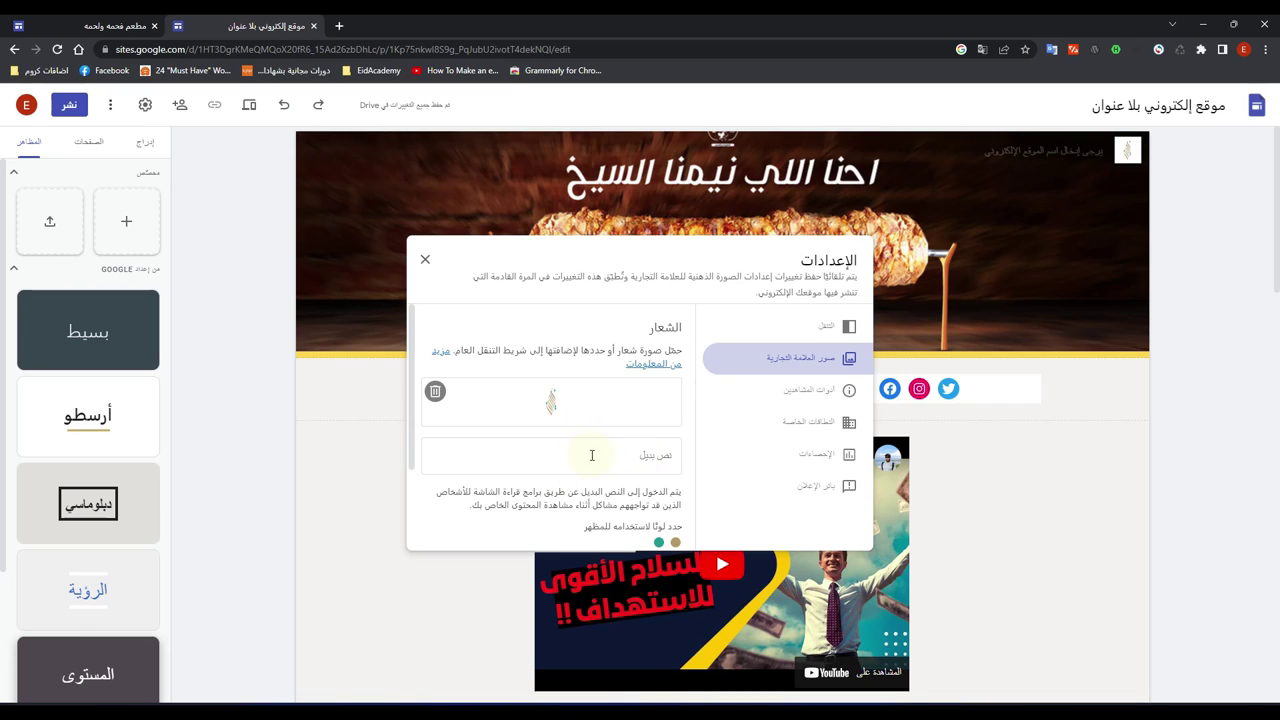
# Step: Use the same white-background logo file as the site's favicon
pyautogui.scroll(-2, 592, 455)
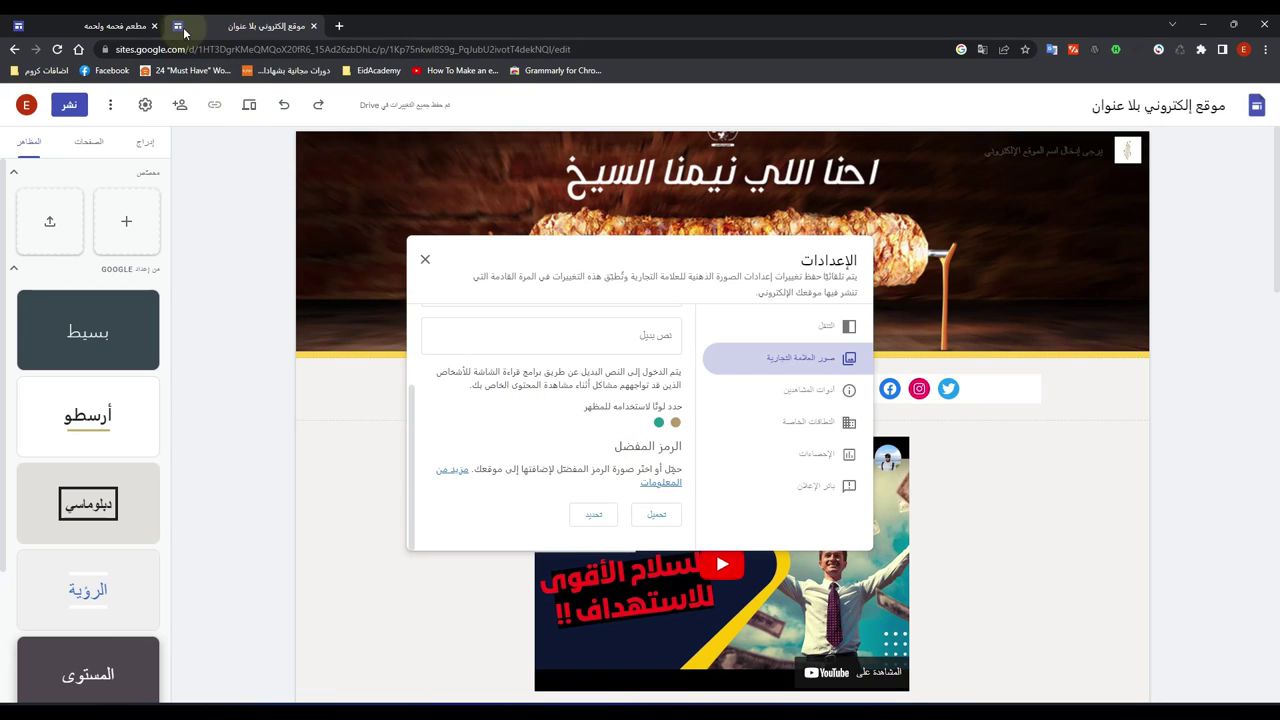
pyautogui.click(657, 515)
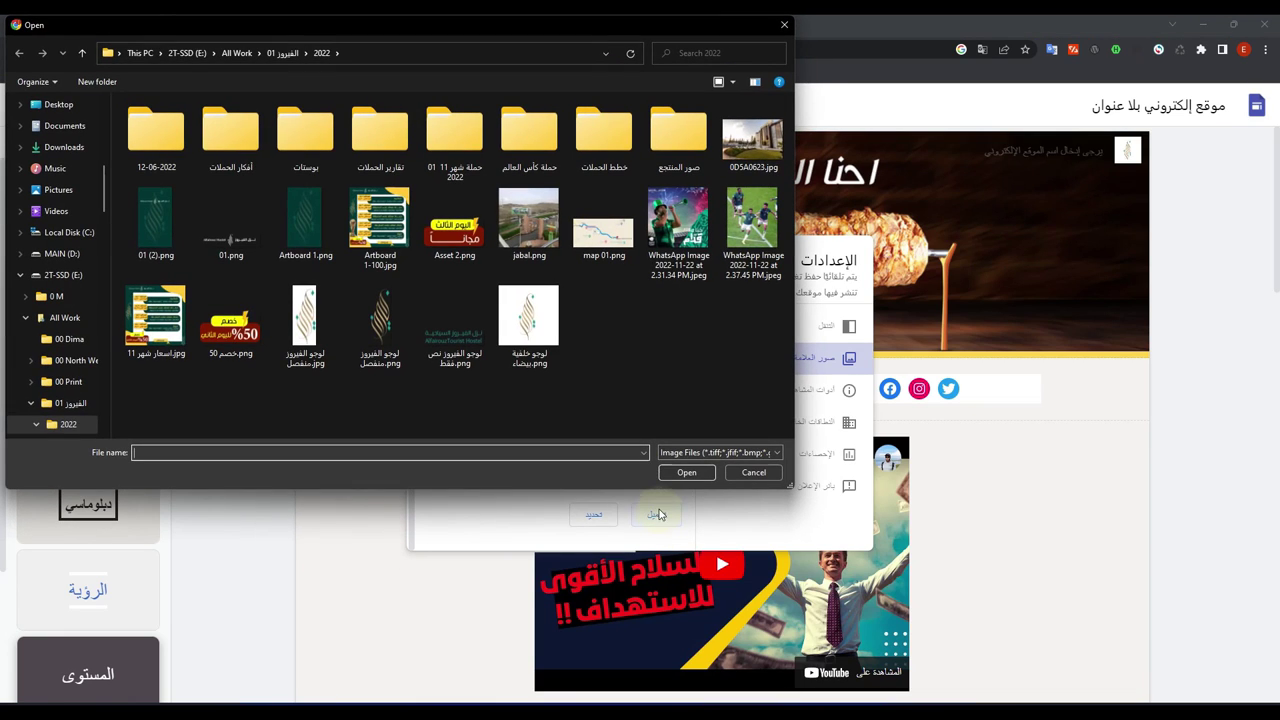
pyautogui.click(528, 320)
pyautogui.click(680, 472)
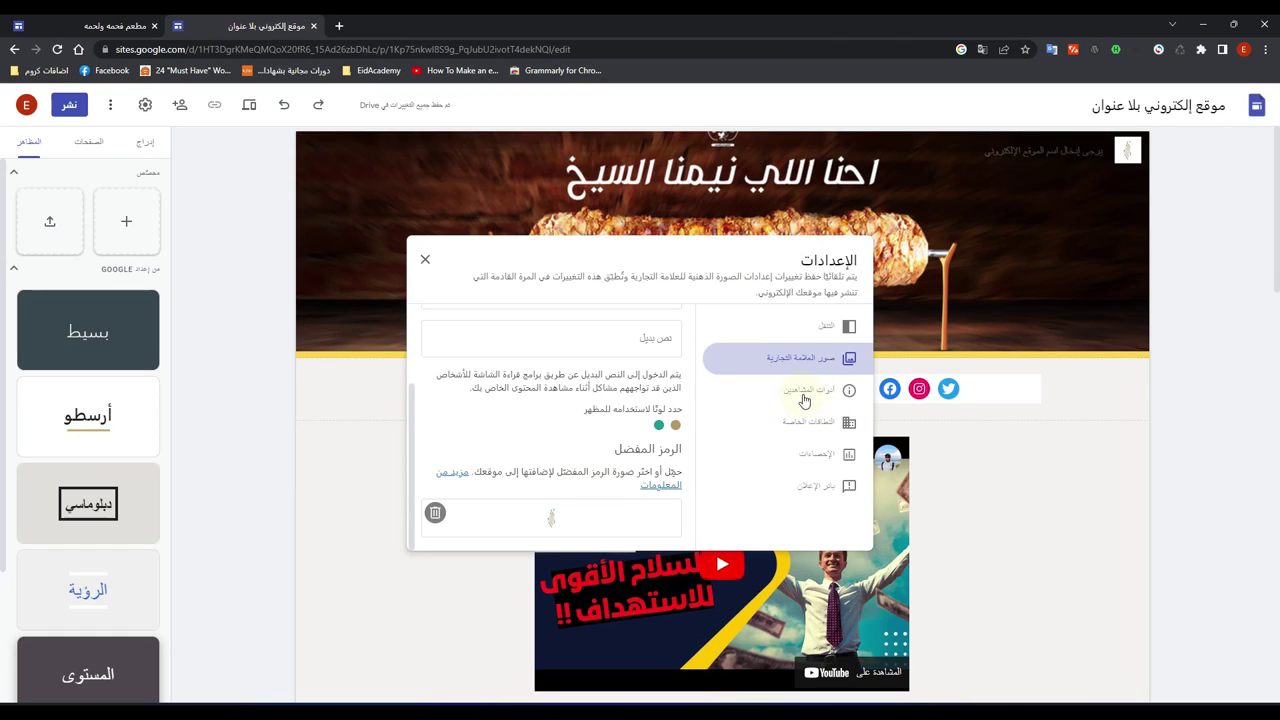
# Step: Turn off 'Show last updated time' in Viewer tools, then view the Analytics settings
pyautogui.click(804, 395)
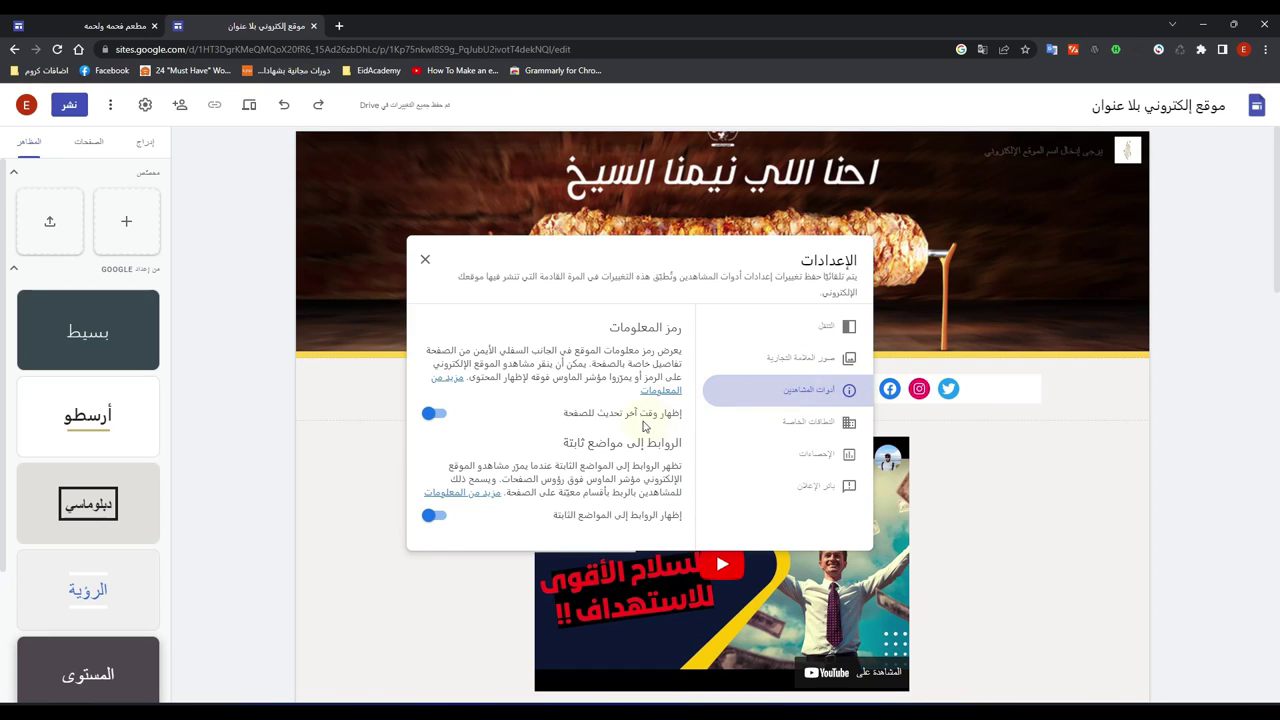
pyautogui.click(433, 414)
pyautogui.click(790, 424)
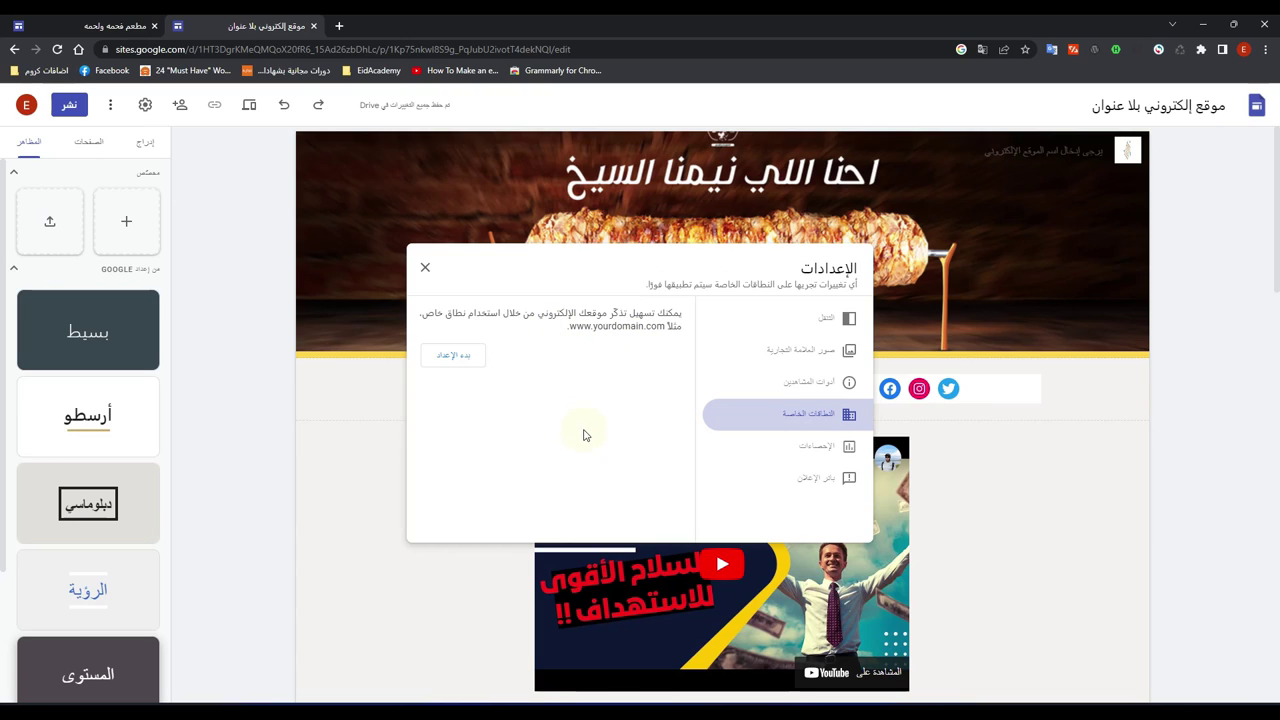
pyautogui.click(812, 447)
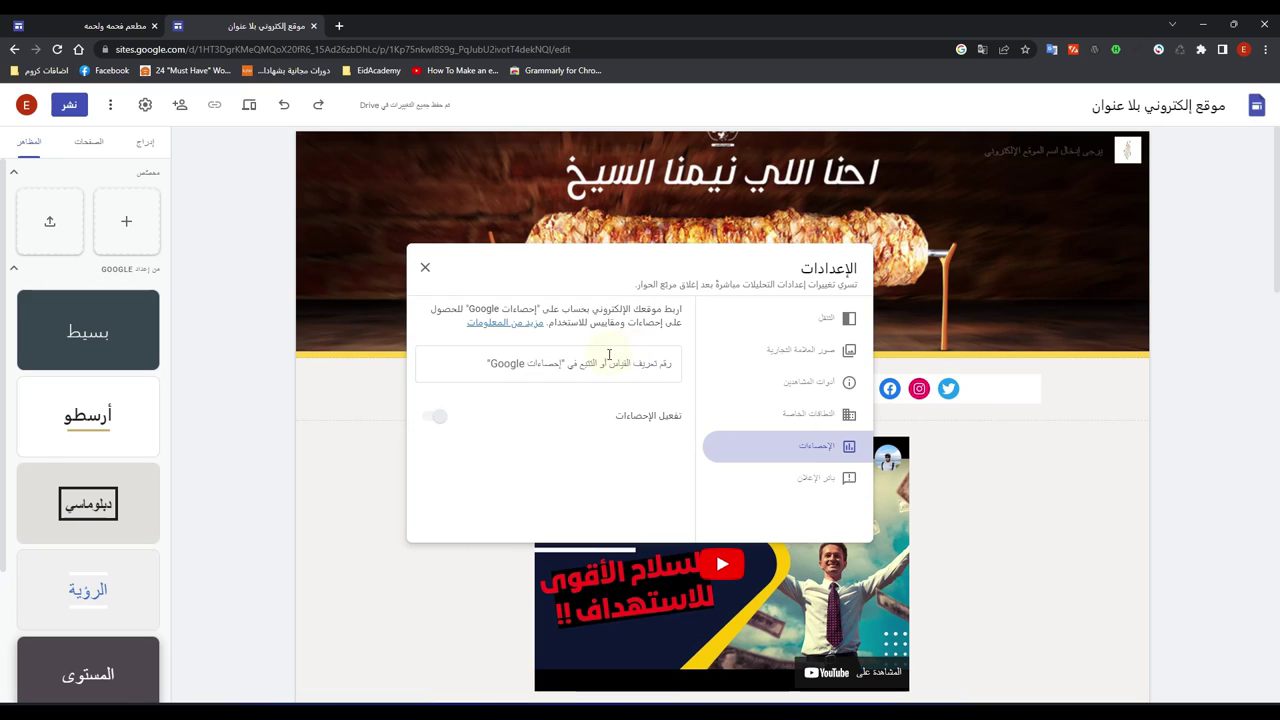
# Step: Set the announcement banner's button label to اتصل بنا
pyautogui.click(807, 486)
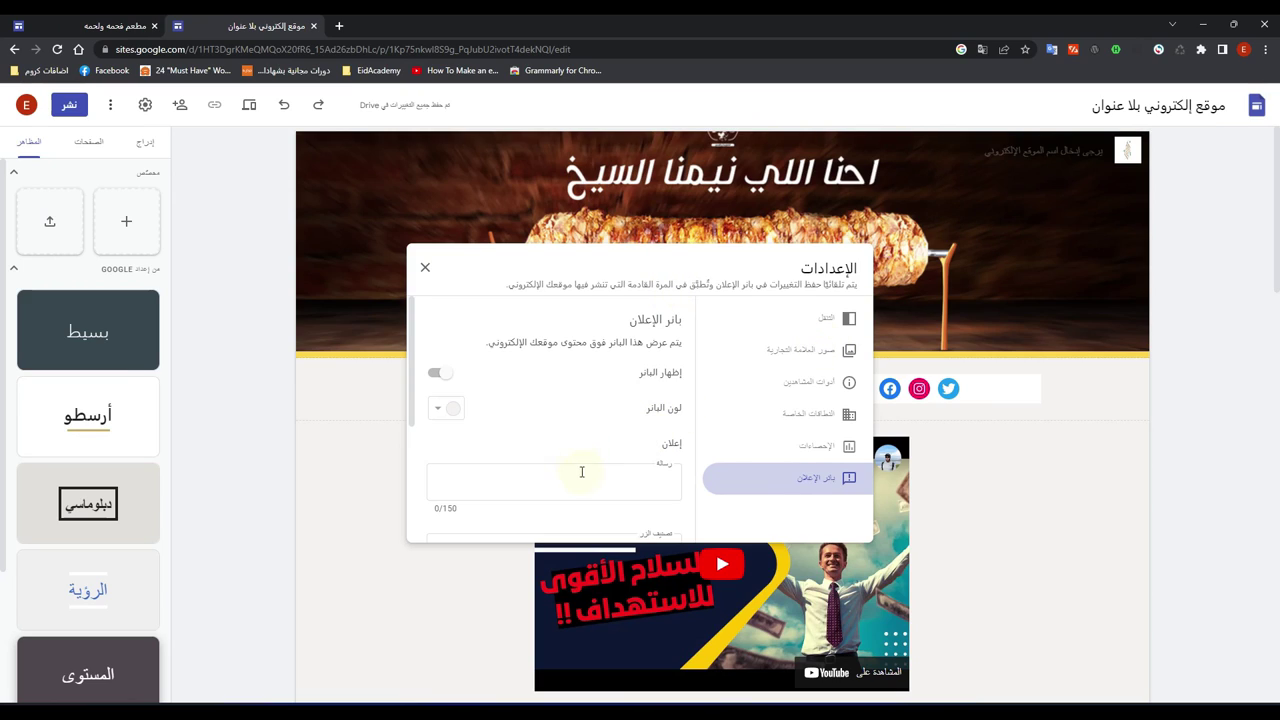
pyautogui.scroll(-1, 597, 433)
pyautogui.scroll(-3, 597, 433)
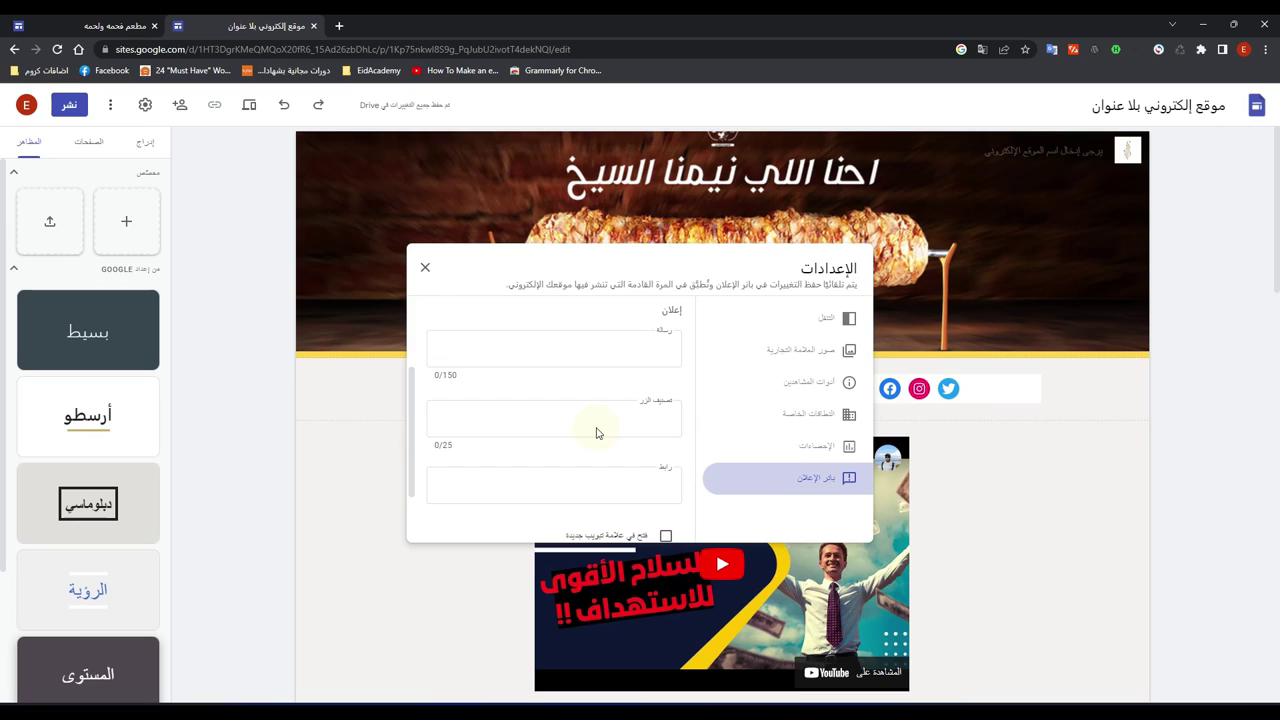
pyautogui.scroll(-2, 578, 426)
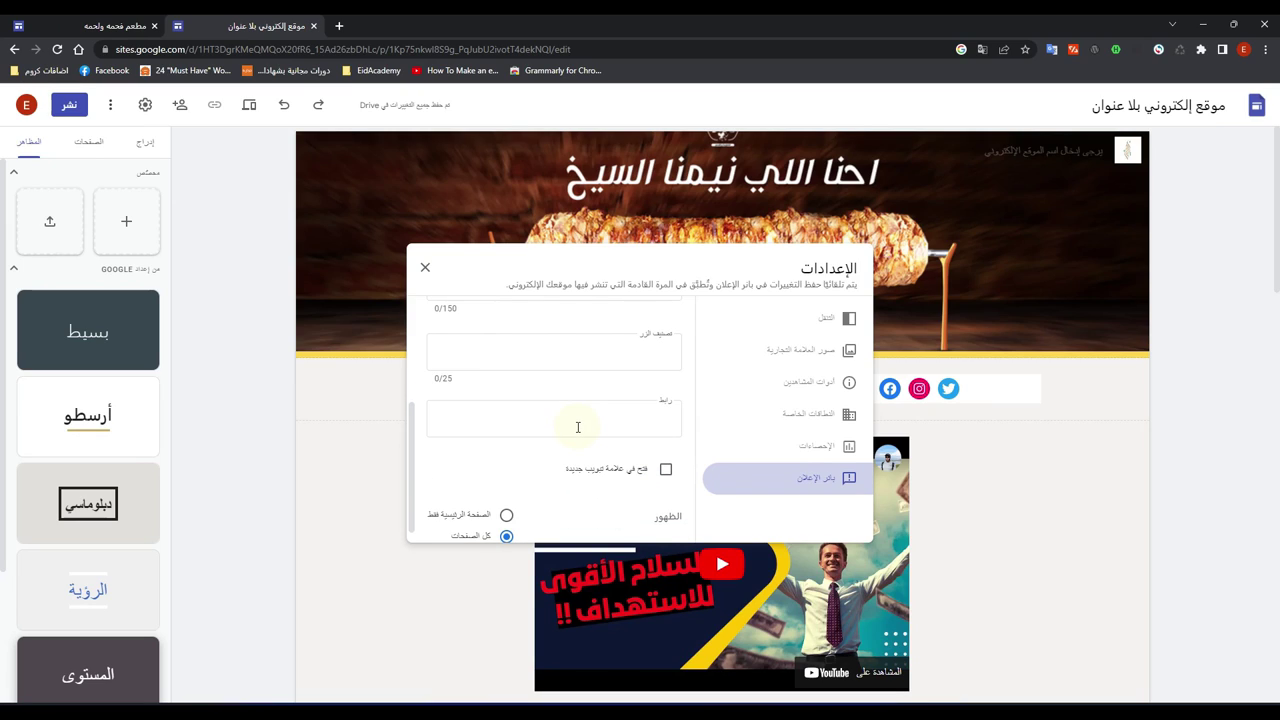
pyautogui.scroll(2, 578, 428)
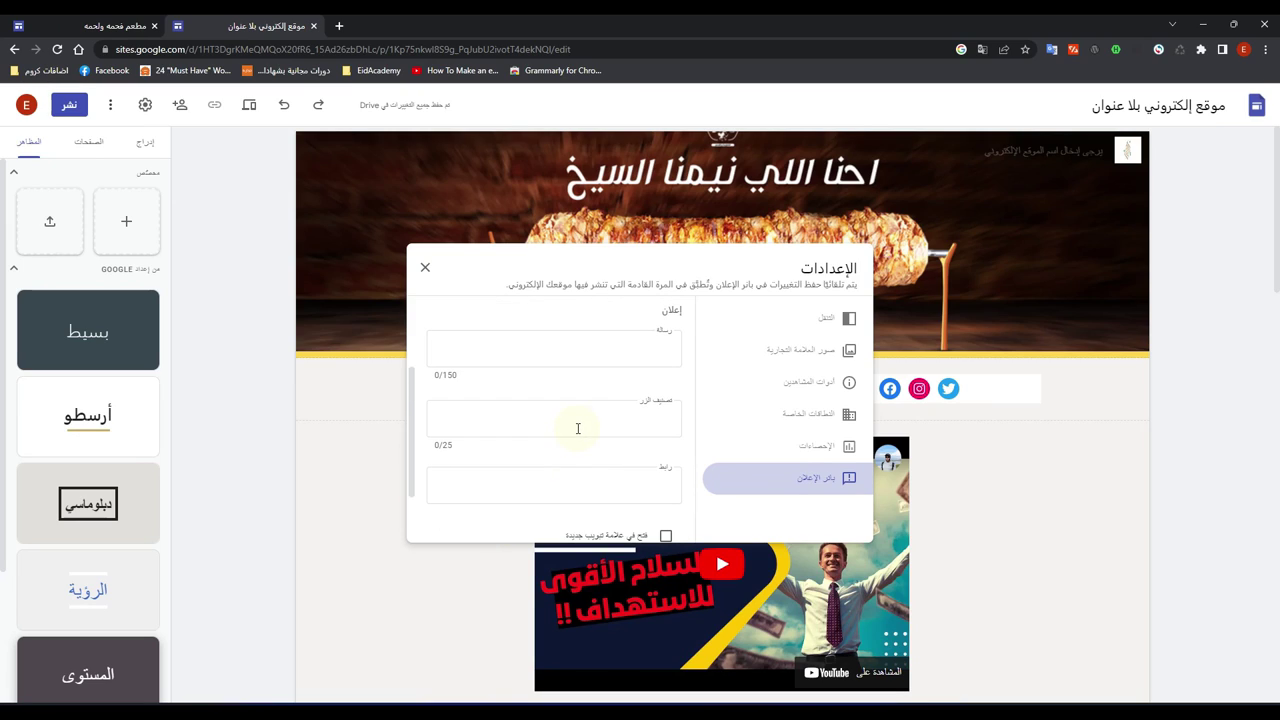
pyautogui.click(630, 419)
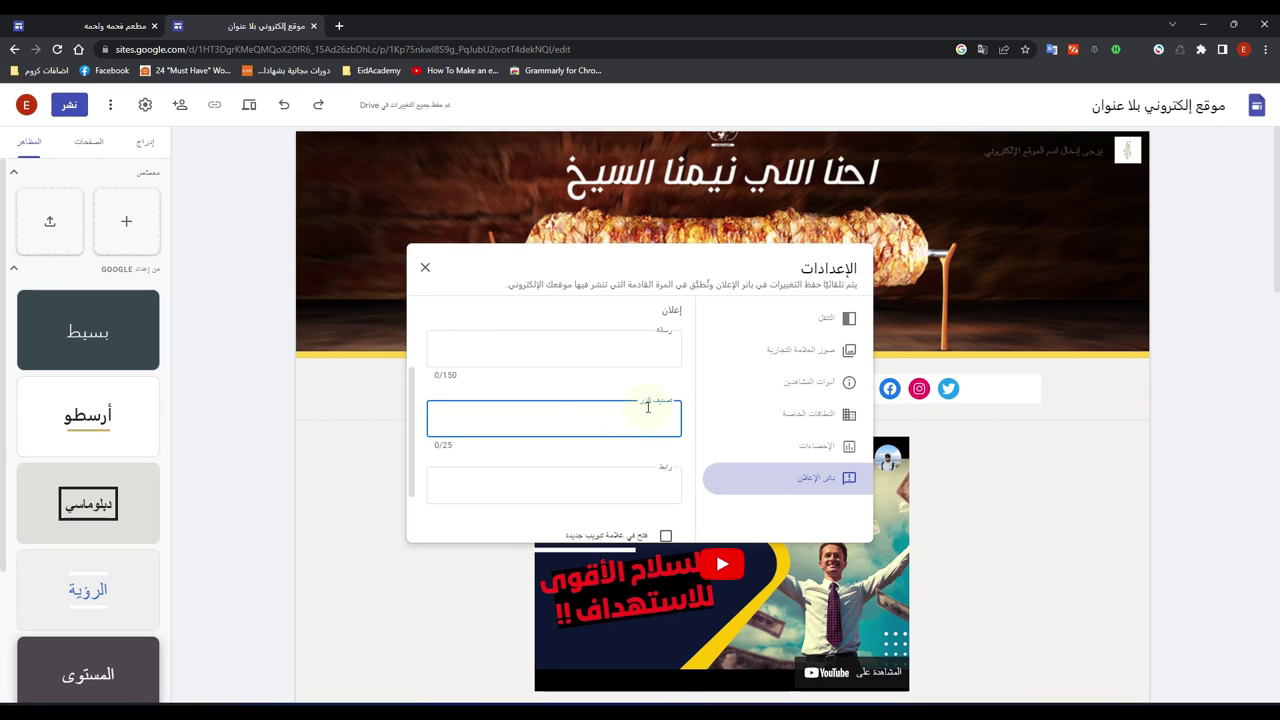
pyautogui.write('hjwg')
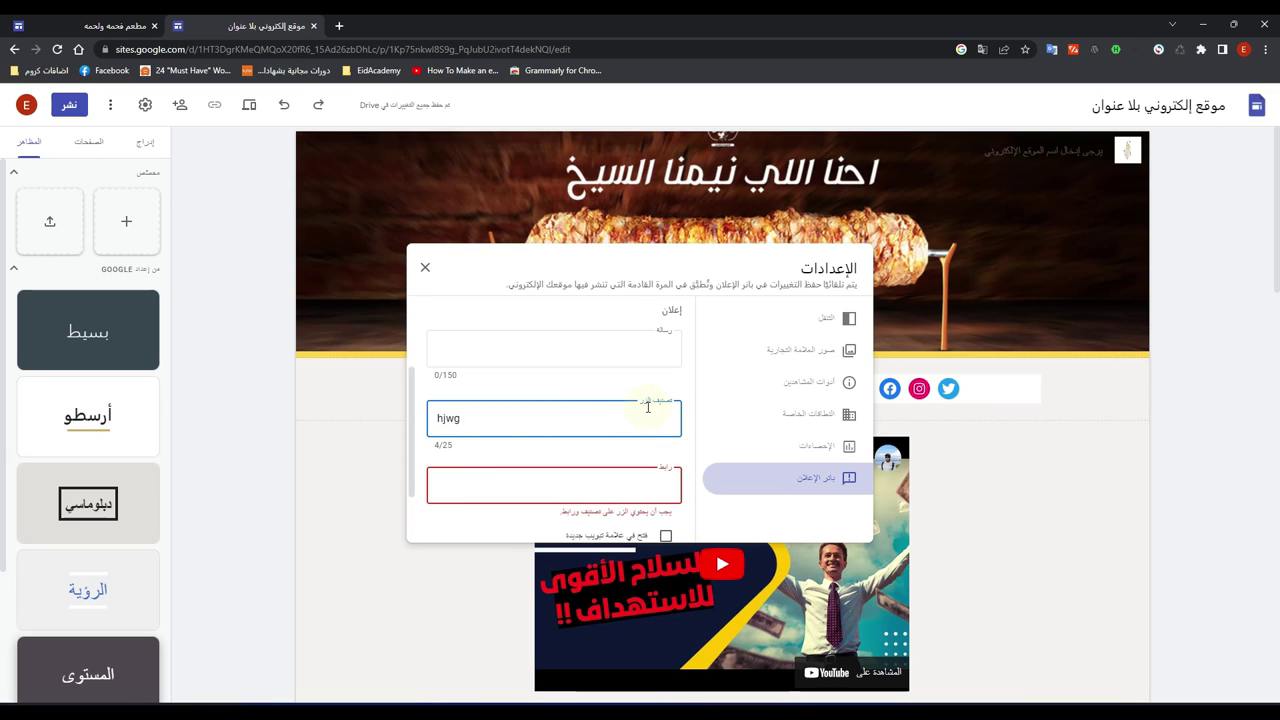
pyautogui.press('BackSpace')
pyautogui.press('BackSpace')
pyautogui.press('BackSpace')
pyautogui.press('BackSpace')
pyautogui.press('super+space')
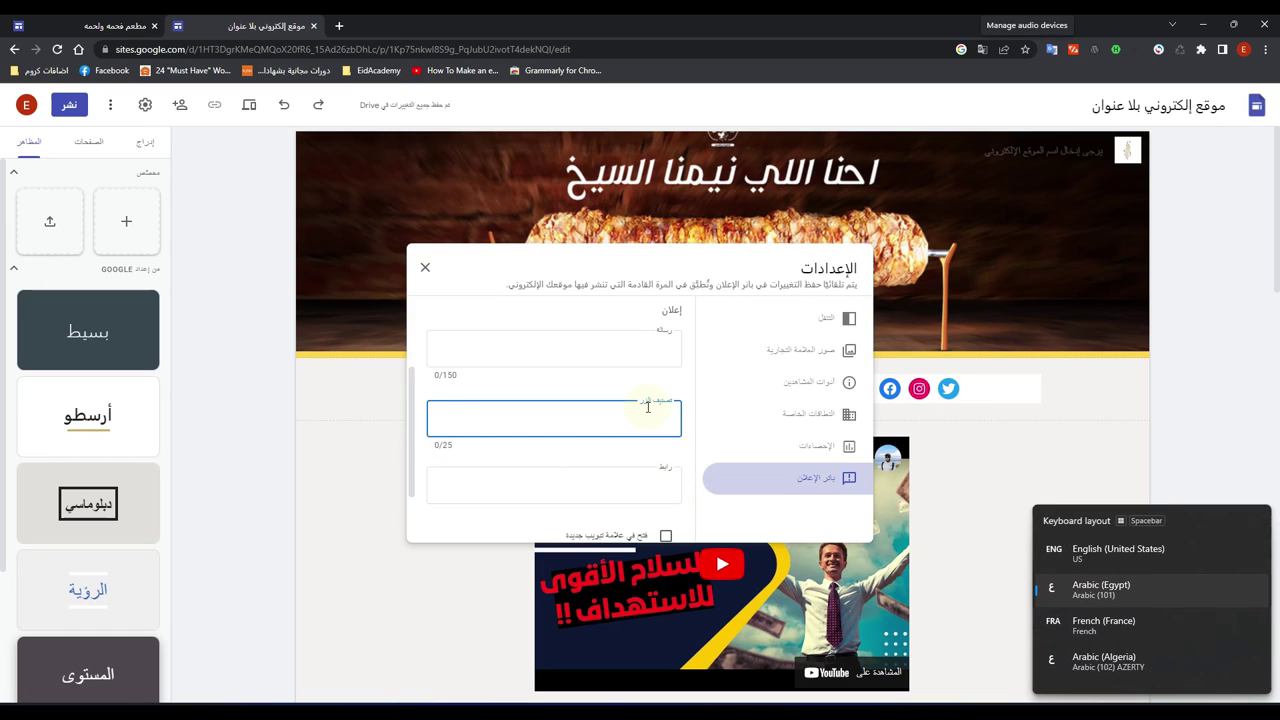
pyautogui.write('اتصل بنا')
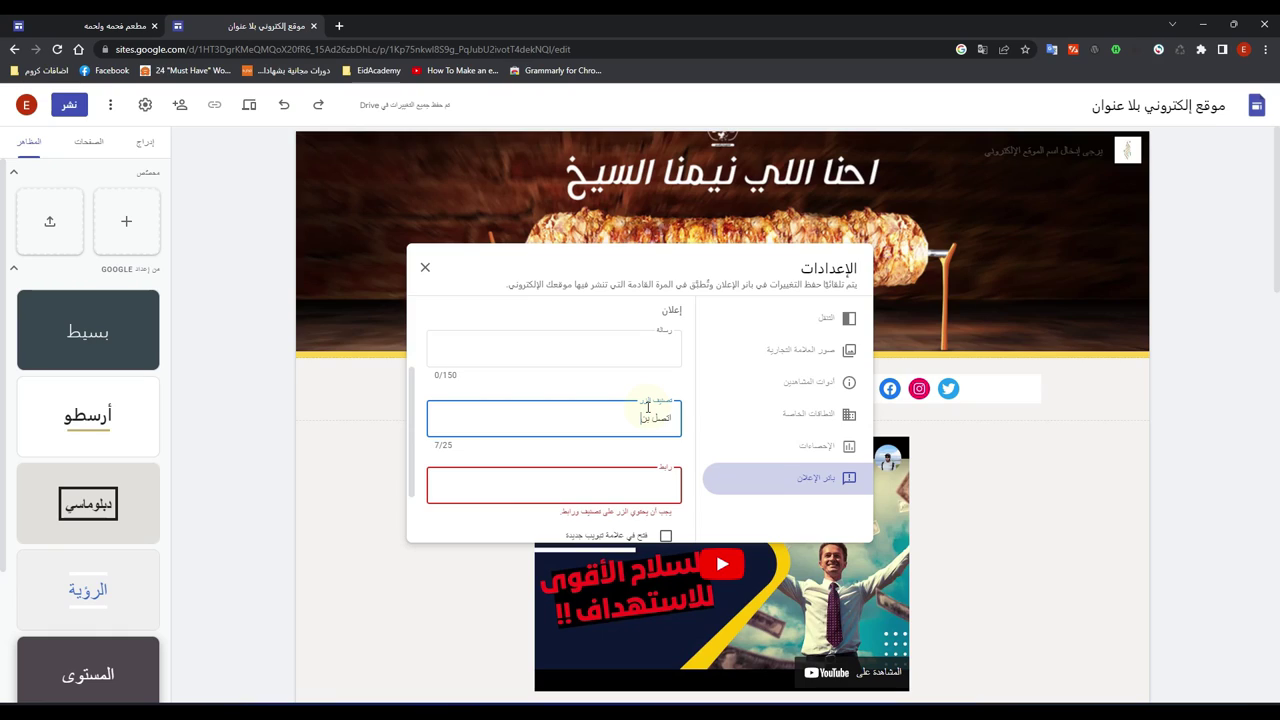
# Step: Link the banner button to google.com, opening in a new tab, and close settings
pyautogui.click(453, 497)
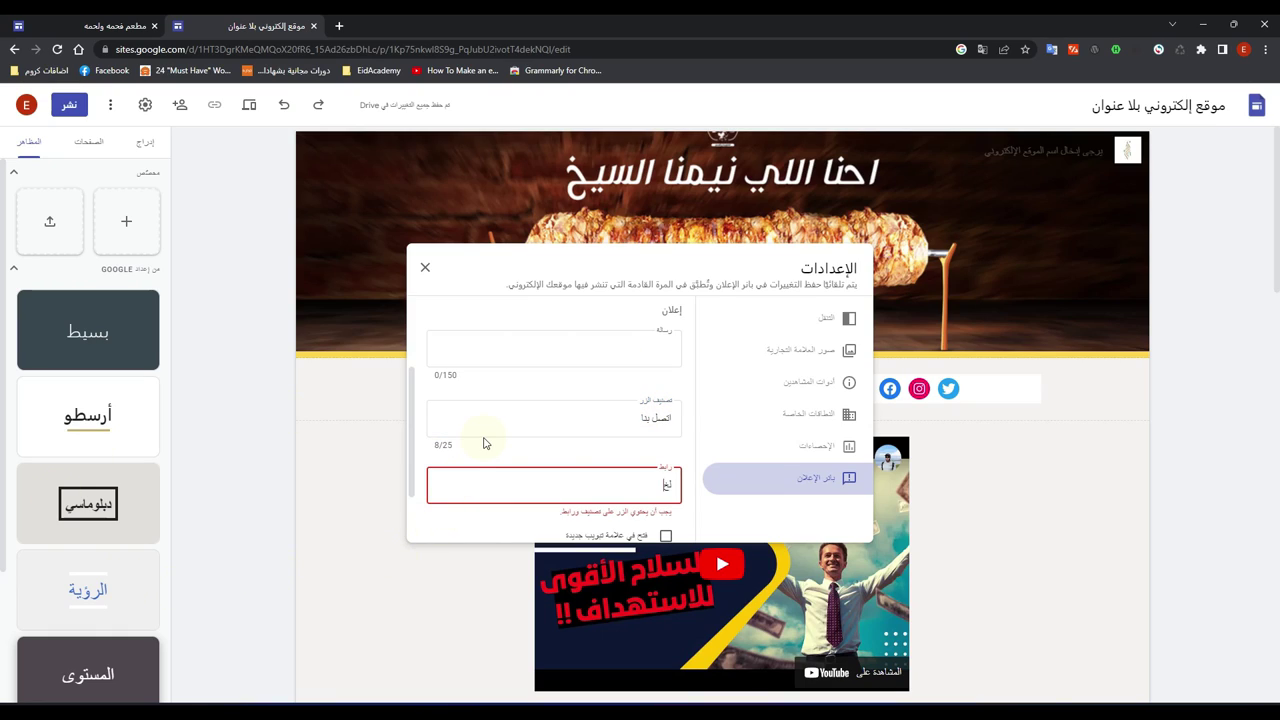
pyautogui.press('BackSpace')
pyautogui.press('BackSpace')
pyautogui.press('BackSpace')
pyautogui.press('BackSpace')
pyautogui.press('super+space')
pyautogui.press('super+space')
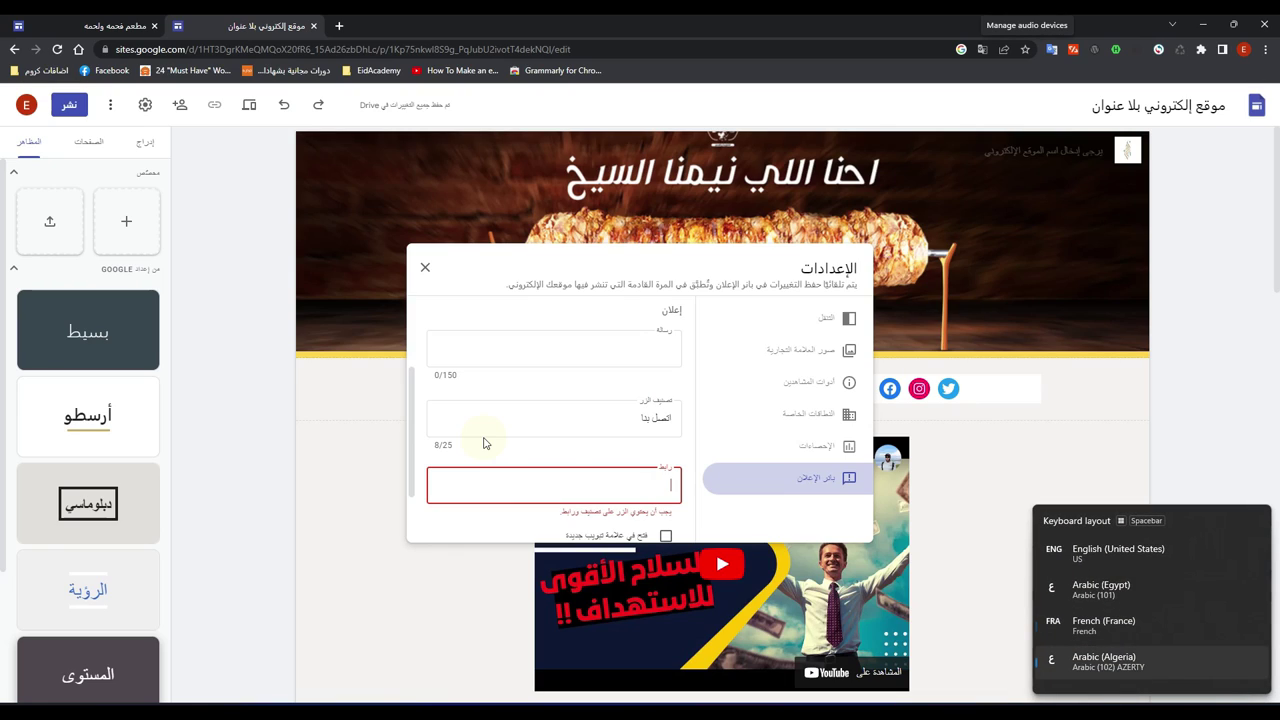
pyautogui.press('super+space')
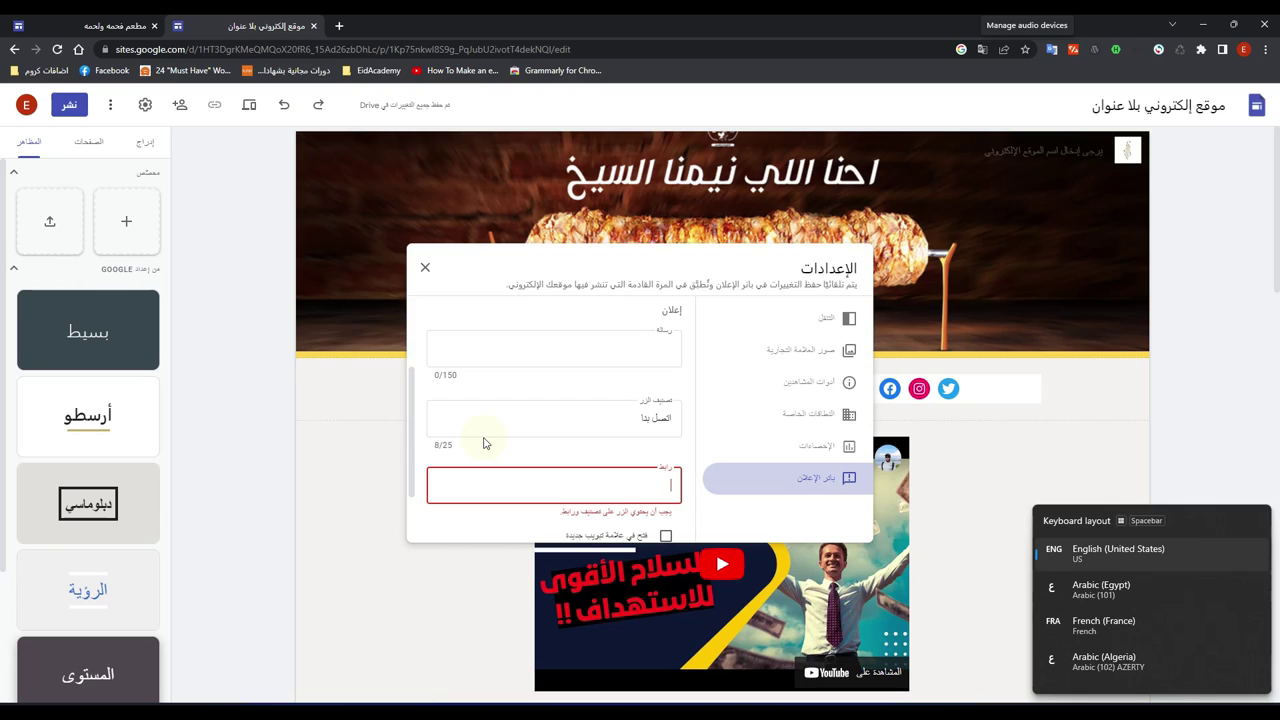
pyautogui.write('goo')
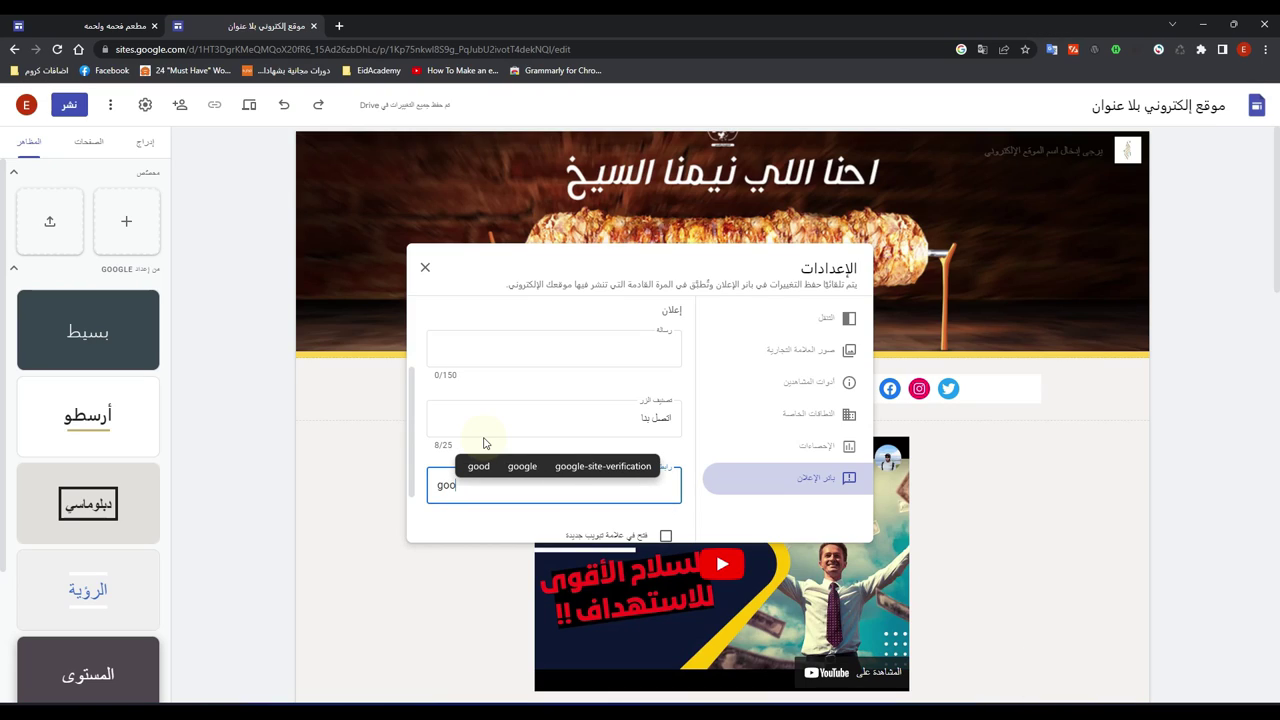
pyautogui.write('gle')
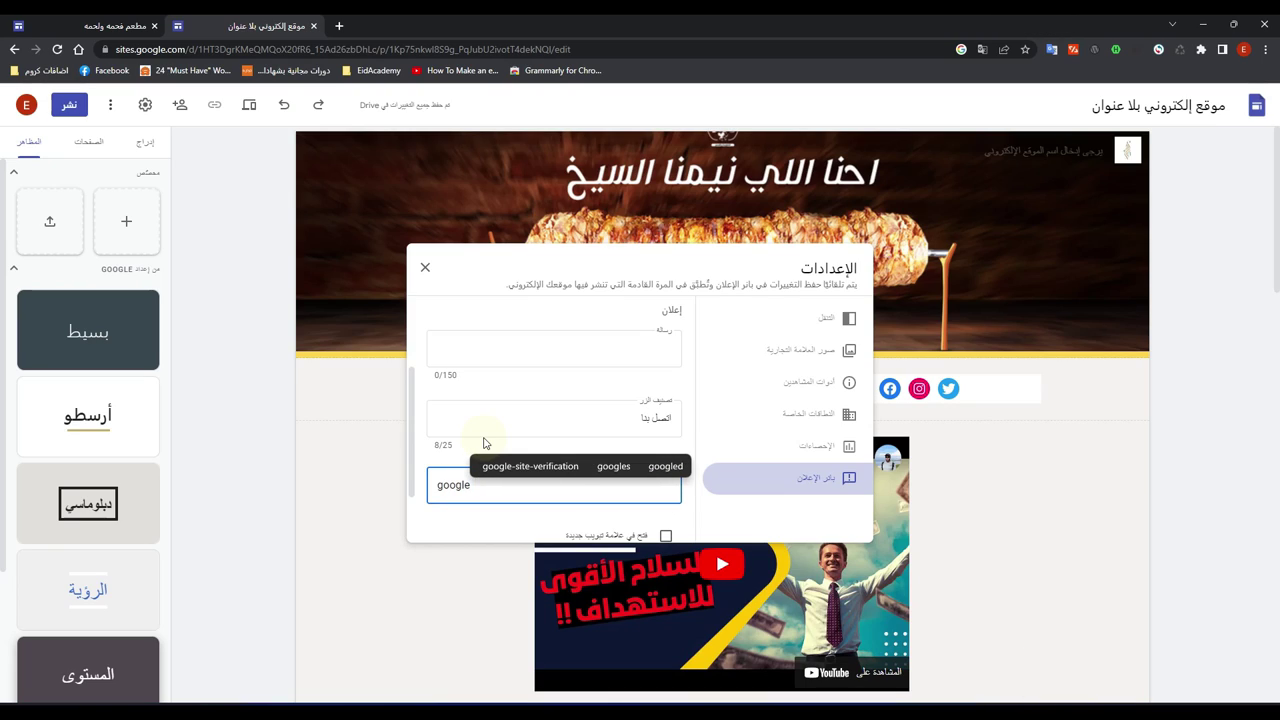
pyautogui.write('.com')
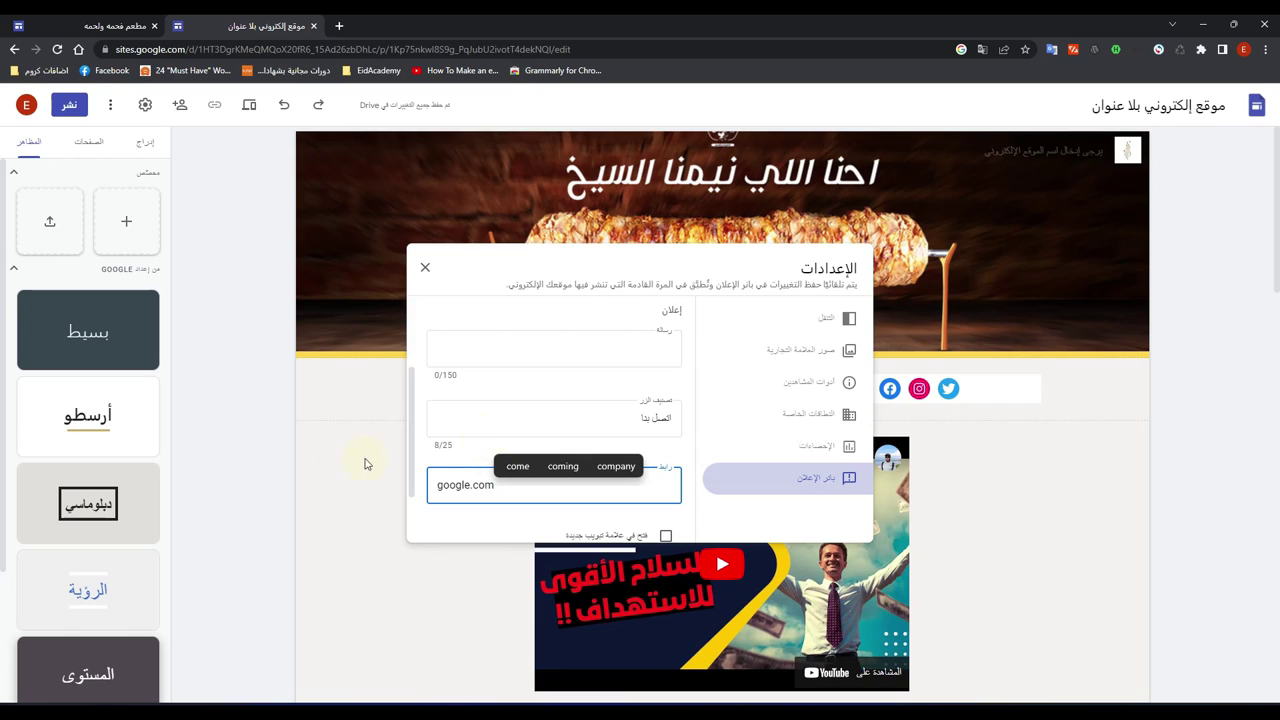
pyautogui.scroll(-1, 621, 402)
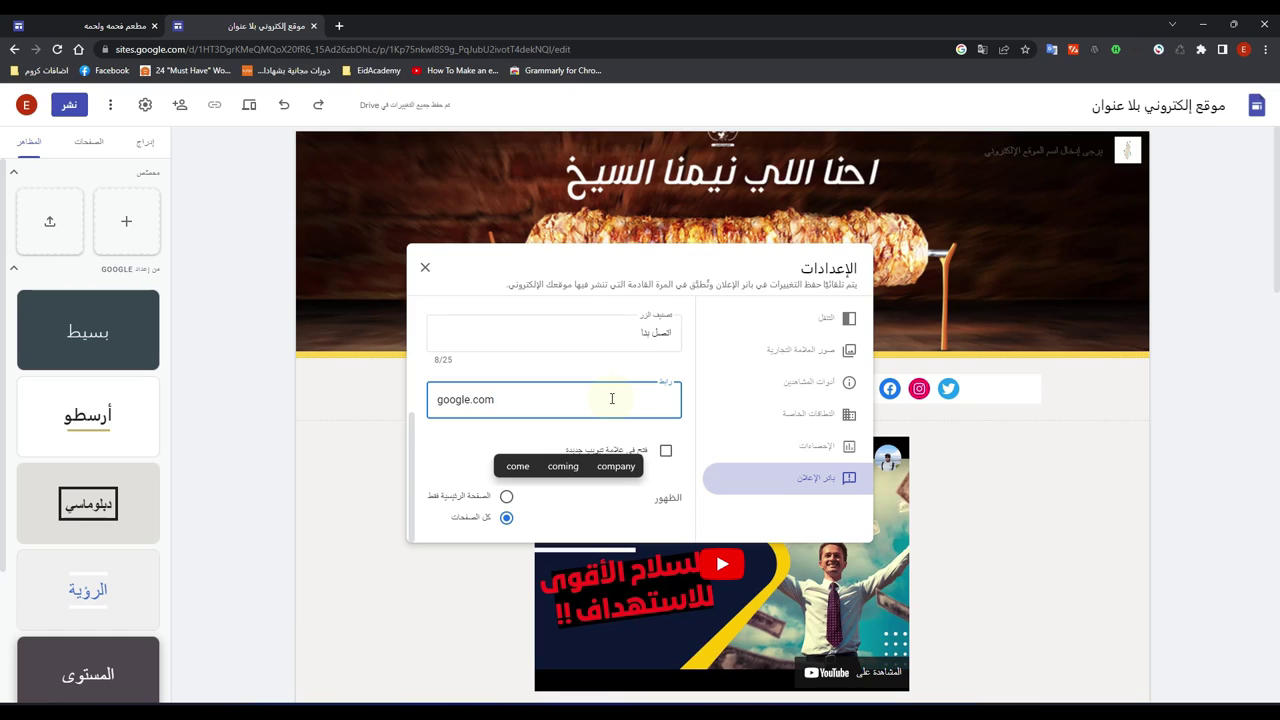
pyautogui.click(665, 452)
pyautogui.click(666, 454)
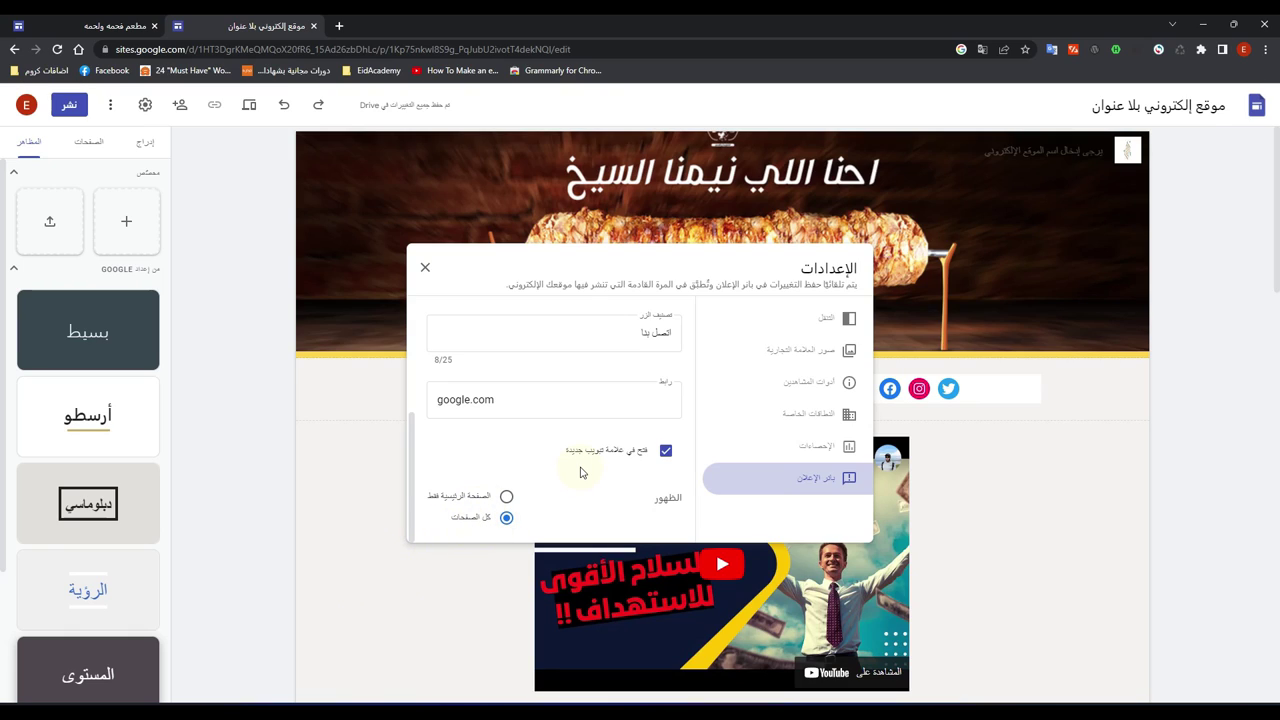
pyautogui.click(425, 273)
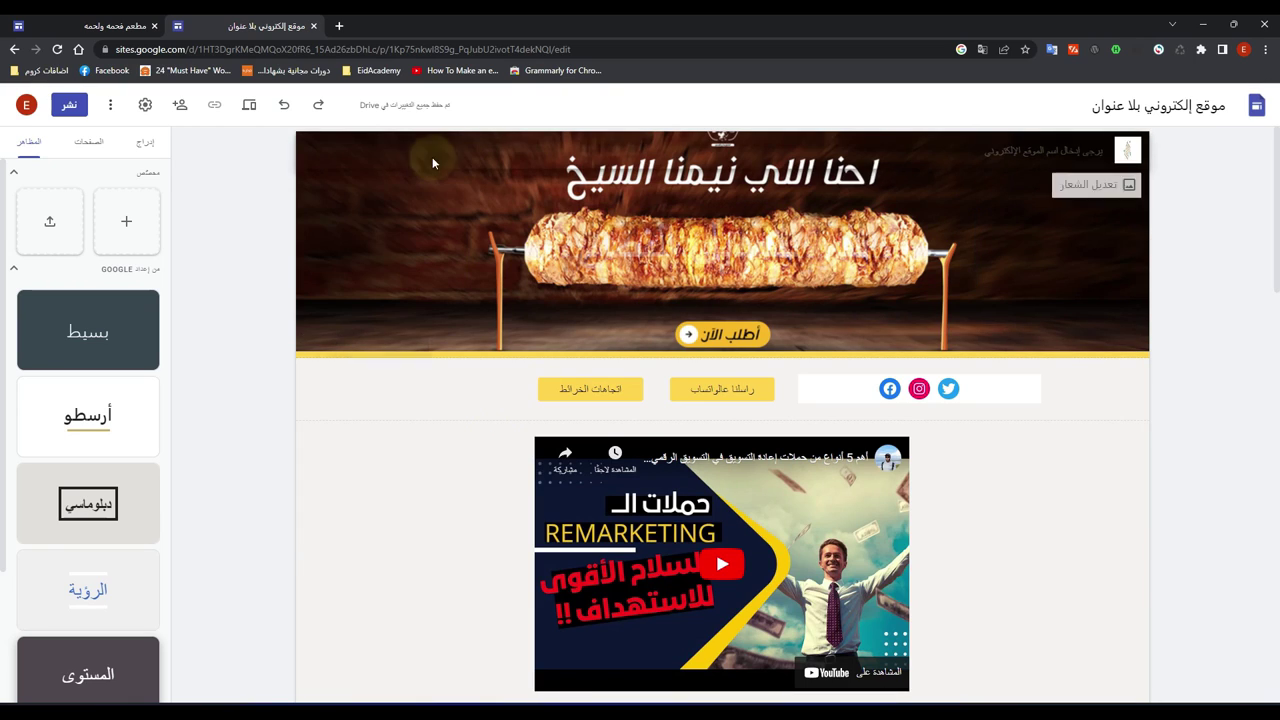
# Step: Switch on Show banner in the Announcement banner settings so the banner appears above the header
pyautogui.click(145, 104)
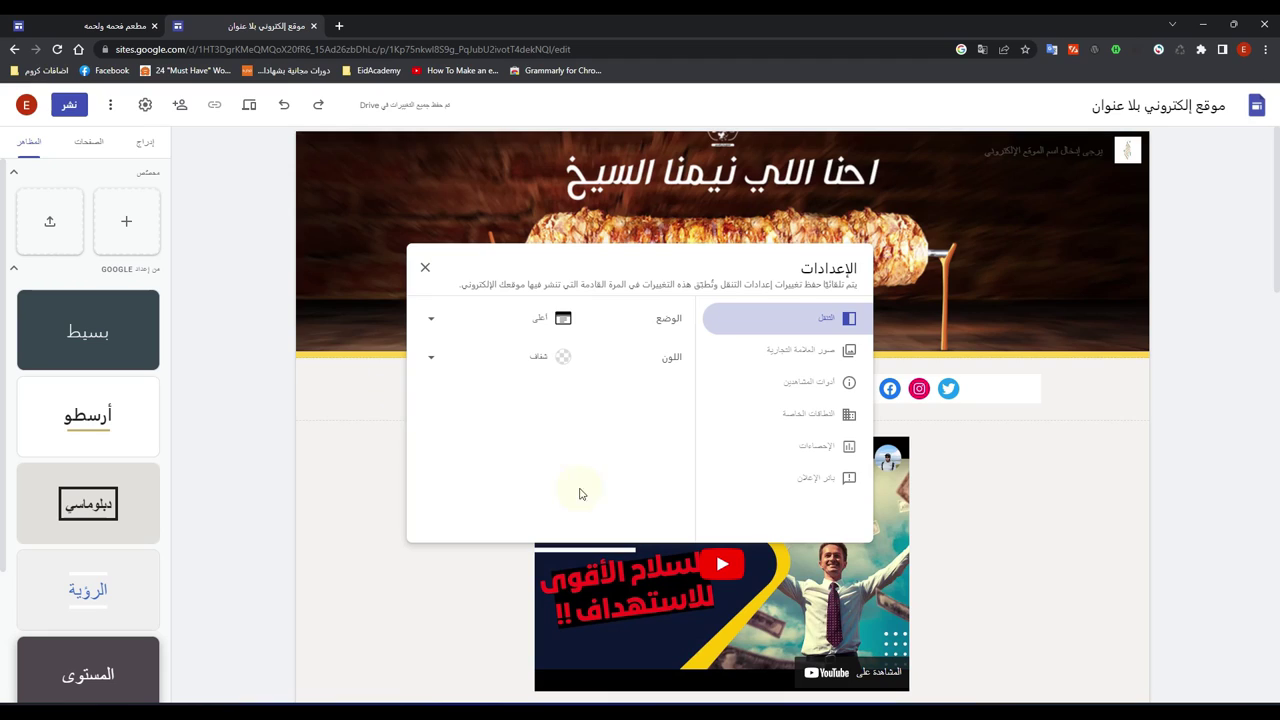
pyautogui.click(790, 352)
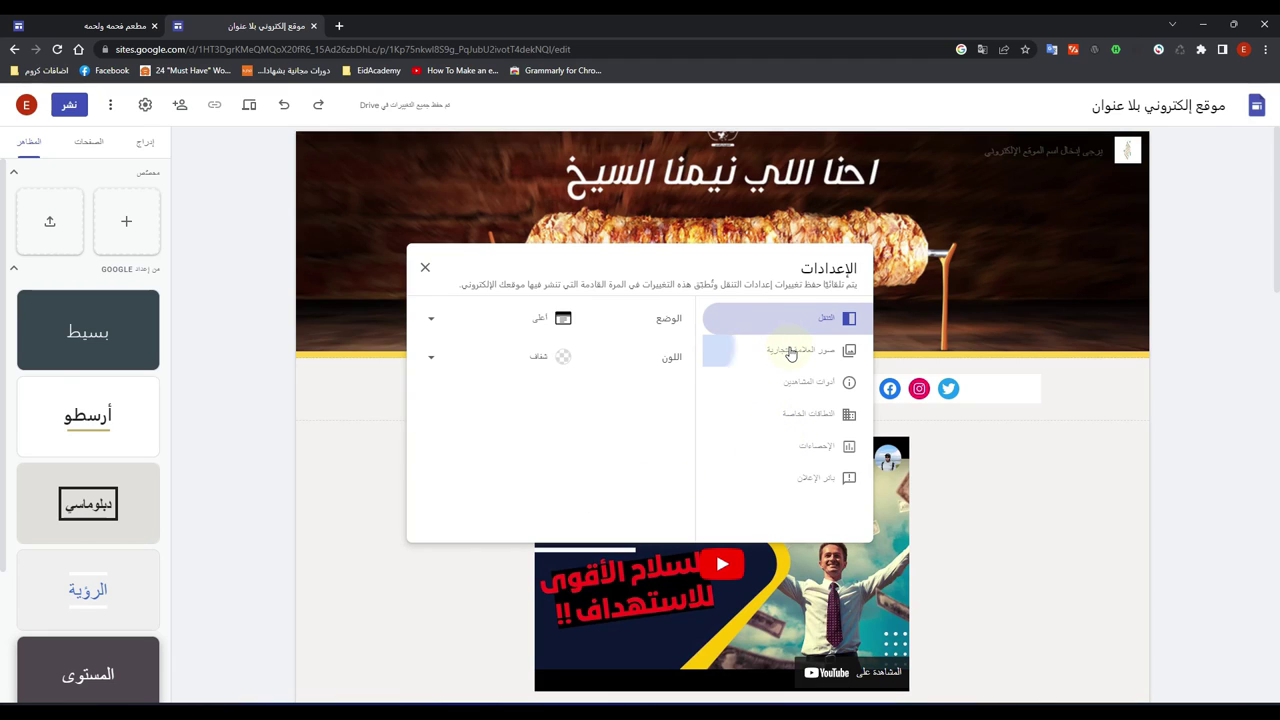
pyautogui.scroll(-2, 590, 445)
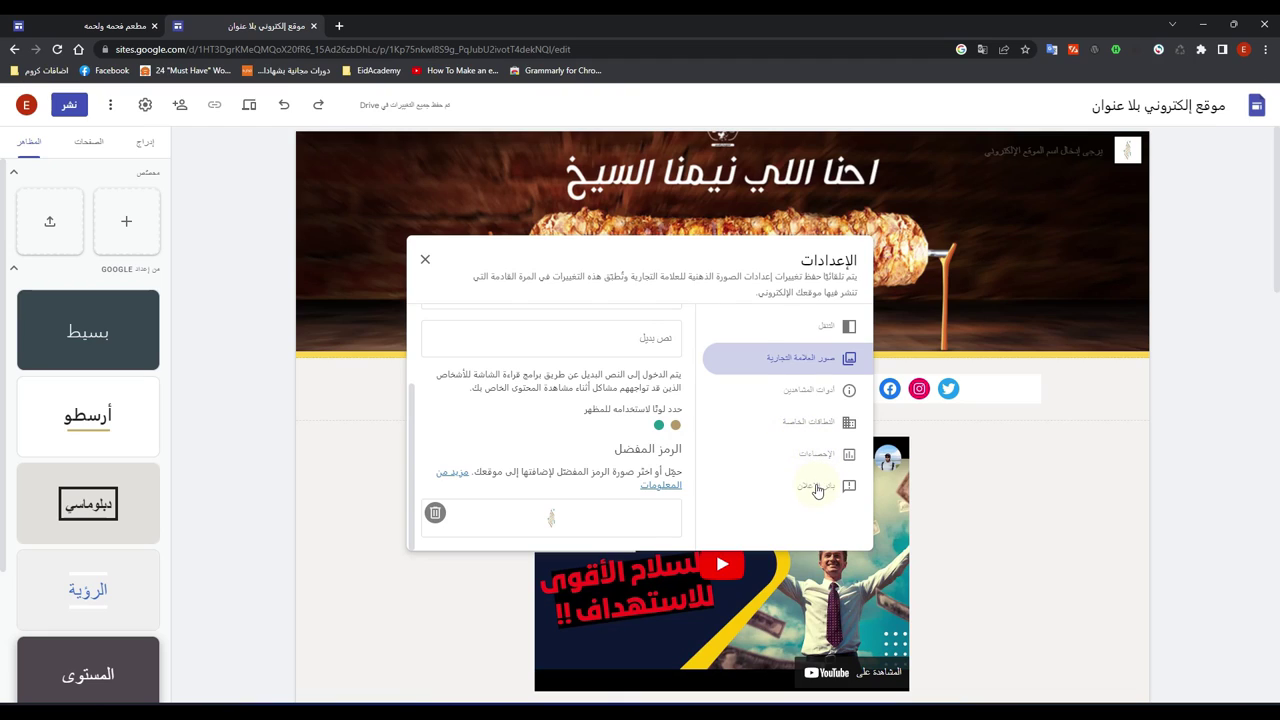
pyautogui.click(817, 486)
pyautogui.scroll(-3, 519, 444)
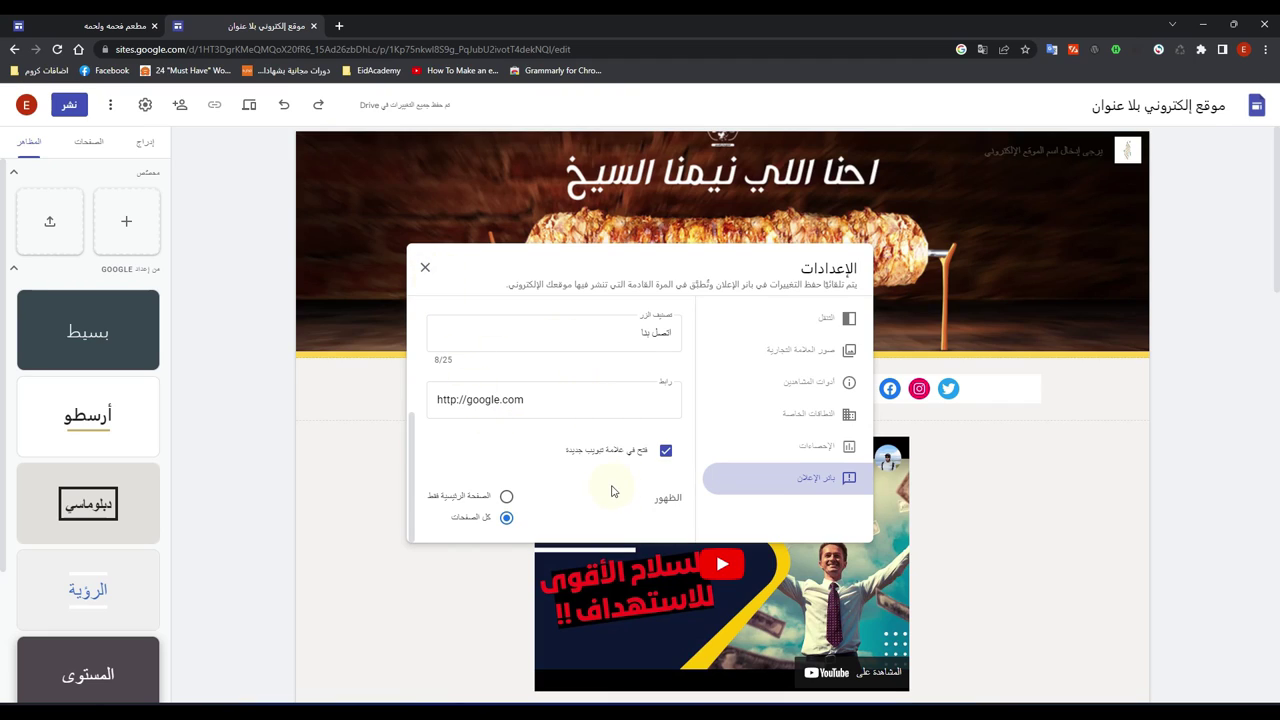
pyautogui.scroll(3, 604, 466)
pyautogui.scroll(1, 604, 466)
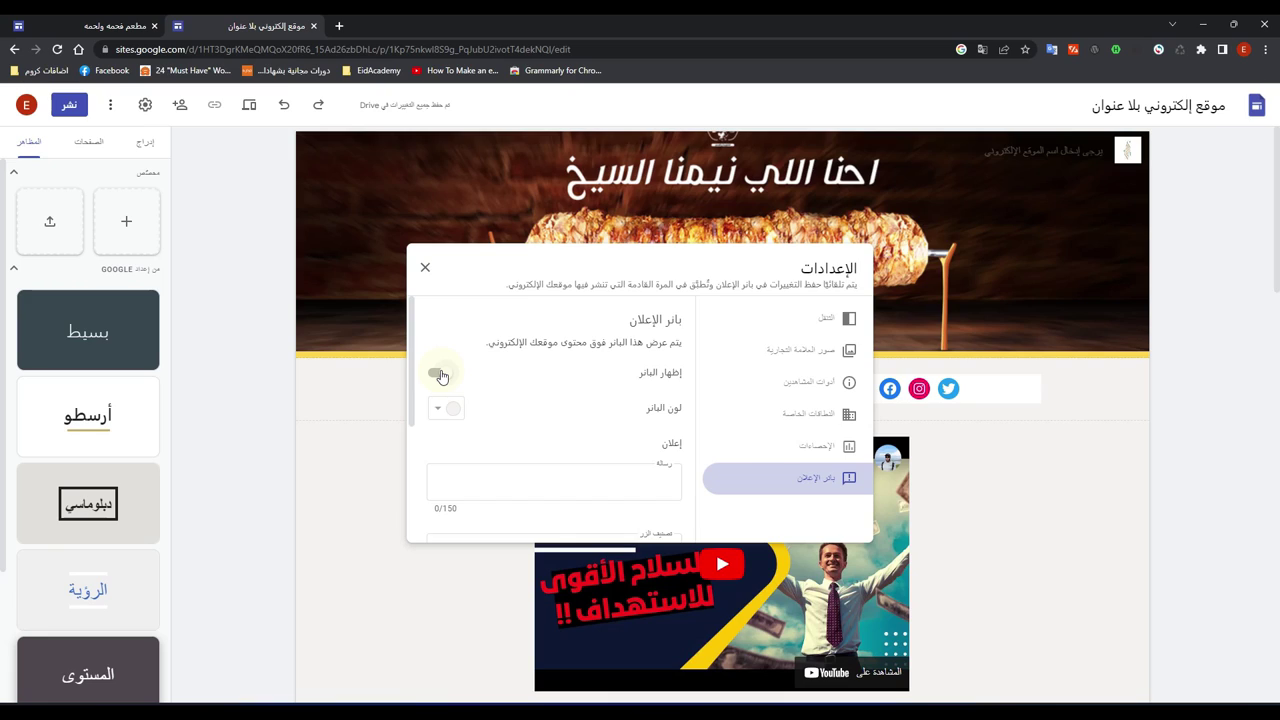
pyautogui.click(439, 374)
pyautogui.scroll(-5, 585, 405)
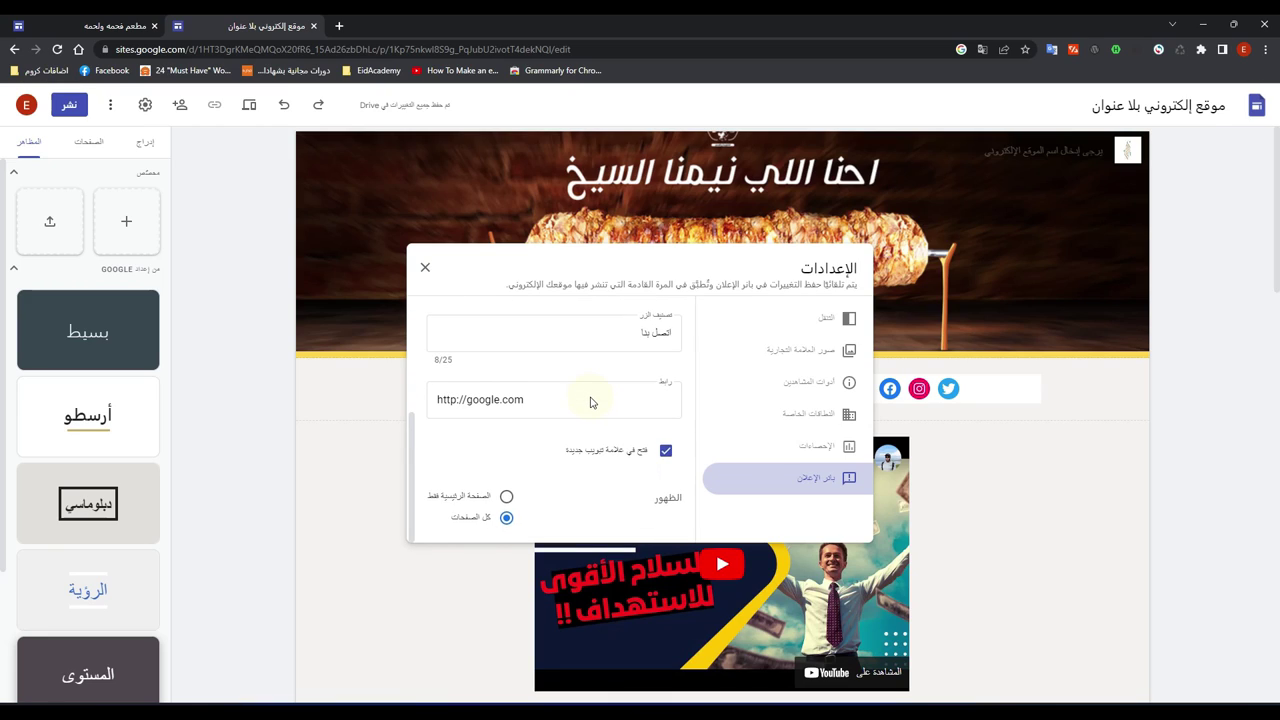
pyautogui.scroll(5, 590, 400)
pyautogui.click(425, 267)
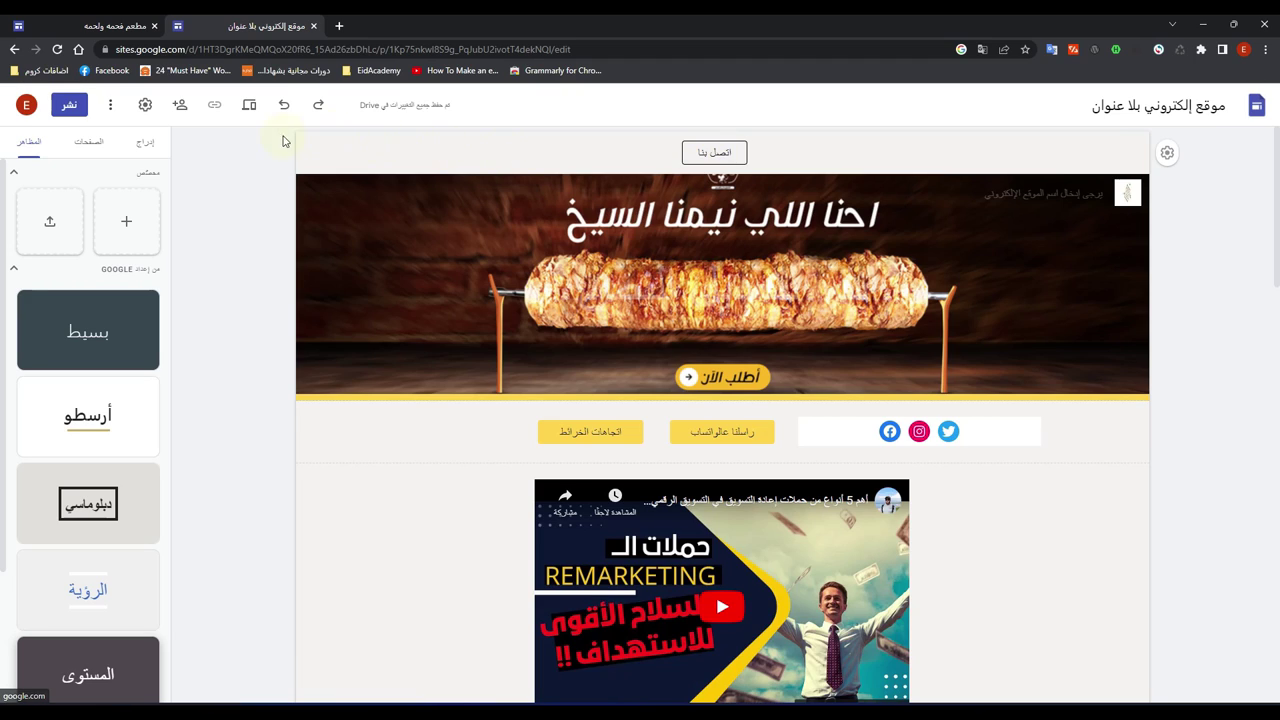
# Step: Make the banner message name مطعم الأسطورة للمشويات والشاورما with the restaurant's phone number, then preview
pyautogui.click(147, 106)
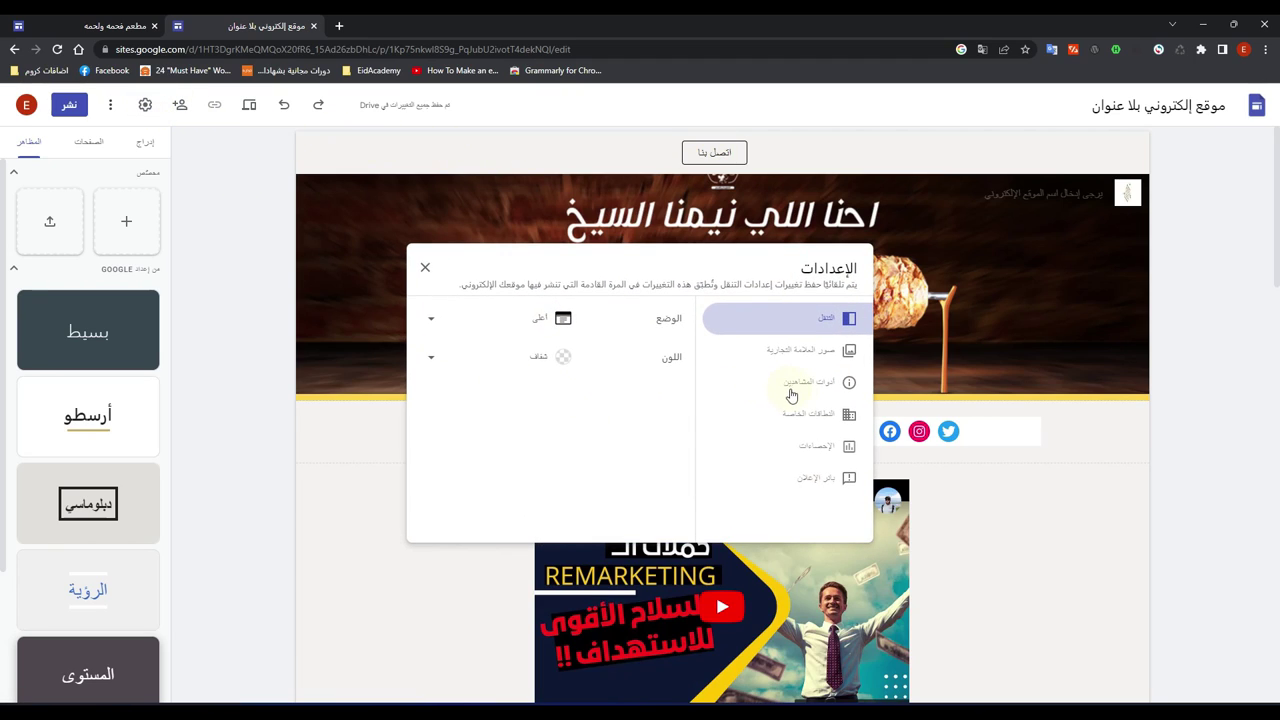
pyautogui.click(814, 478)
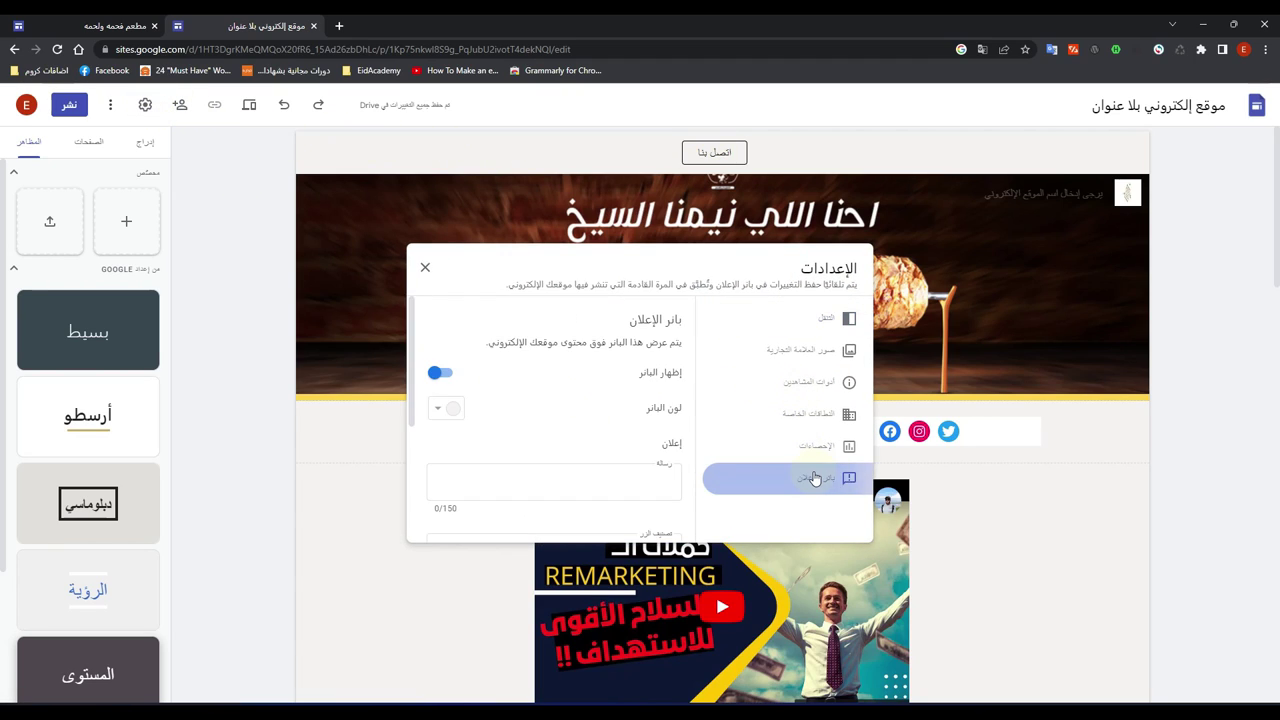
pyautogui.click(588, 481)
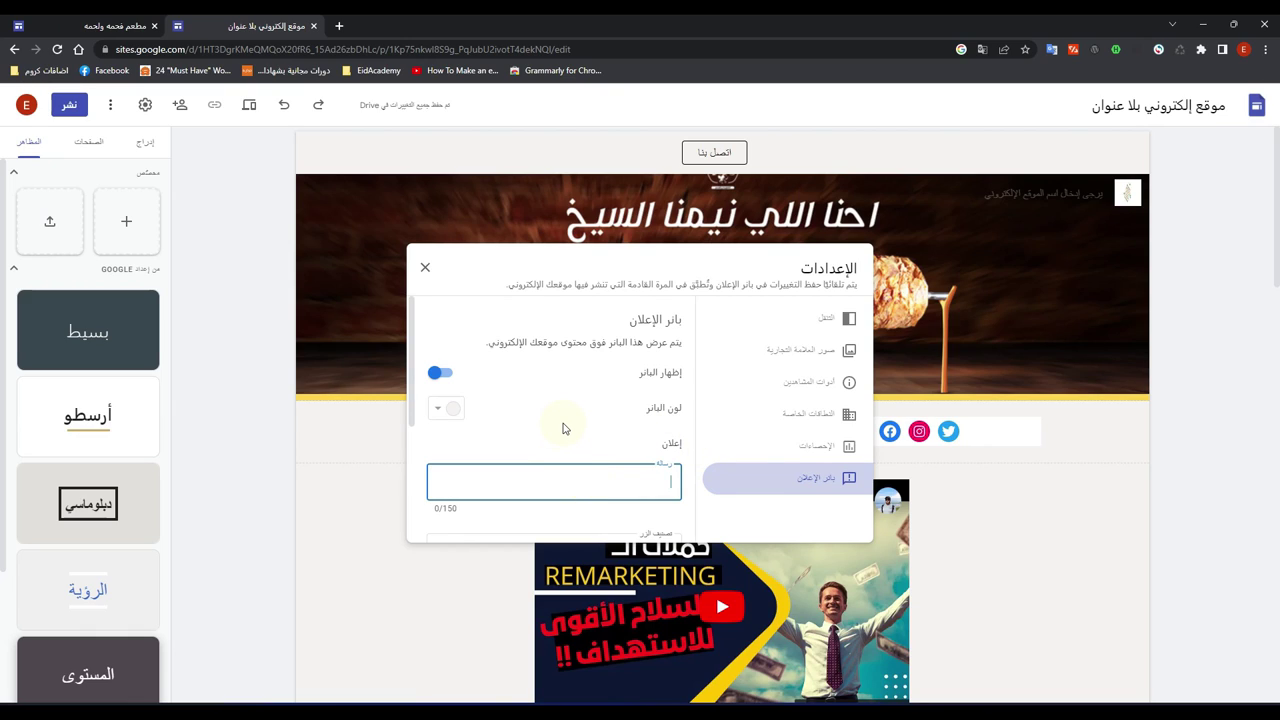
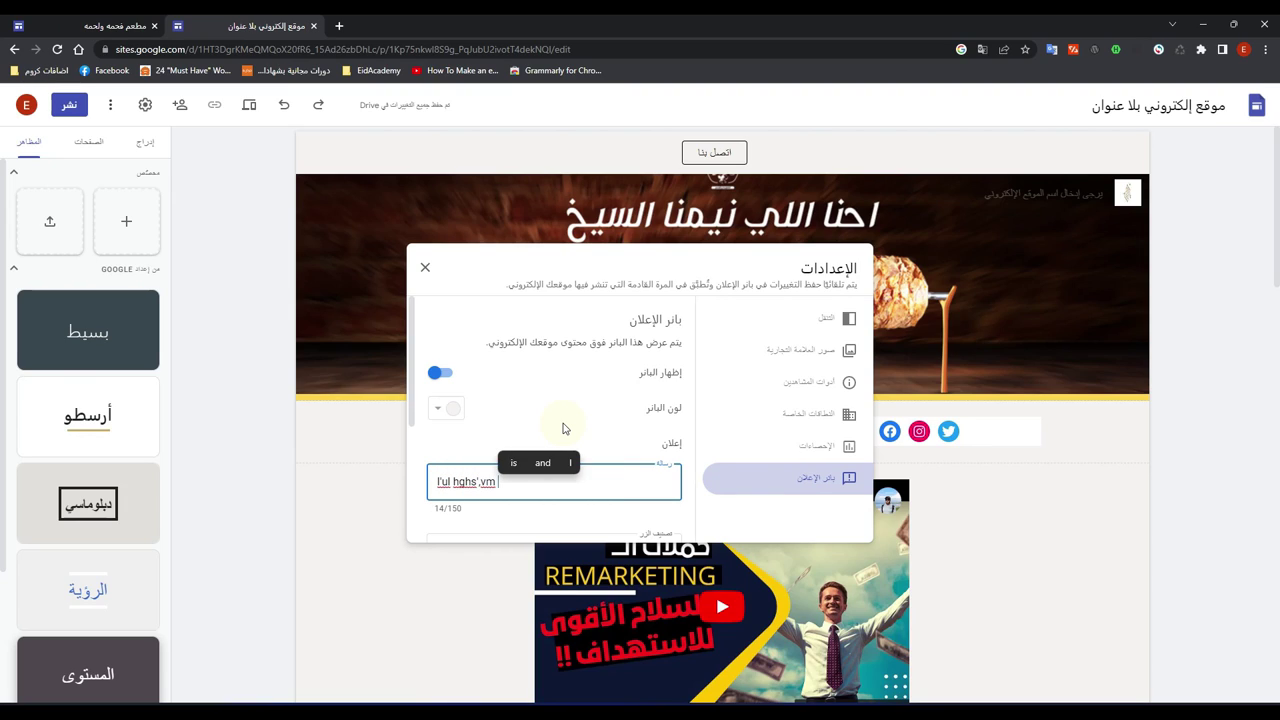
pyautogui.press('BackSpace')
pyautogui.press('BackSpace')
pyautogui.press('BackSpace')
pyautogui.press('BackSpace')
pyautogui.press('BackSpace')
pyautogui.press('BackSpace')
pyautogui.press('BackSpace')
pyautogui.press('BackSpace')
pyautogui.press('BackSpace')
pyautogui.press('BackSpace')
pyautogui.press('BackSpace')
pyautogui.press('BackSpace')
pyautogui.press('BackSpace')
pyautogui.press('BackSpace')
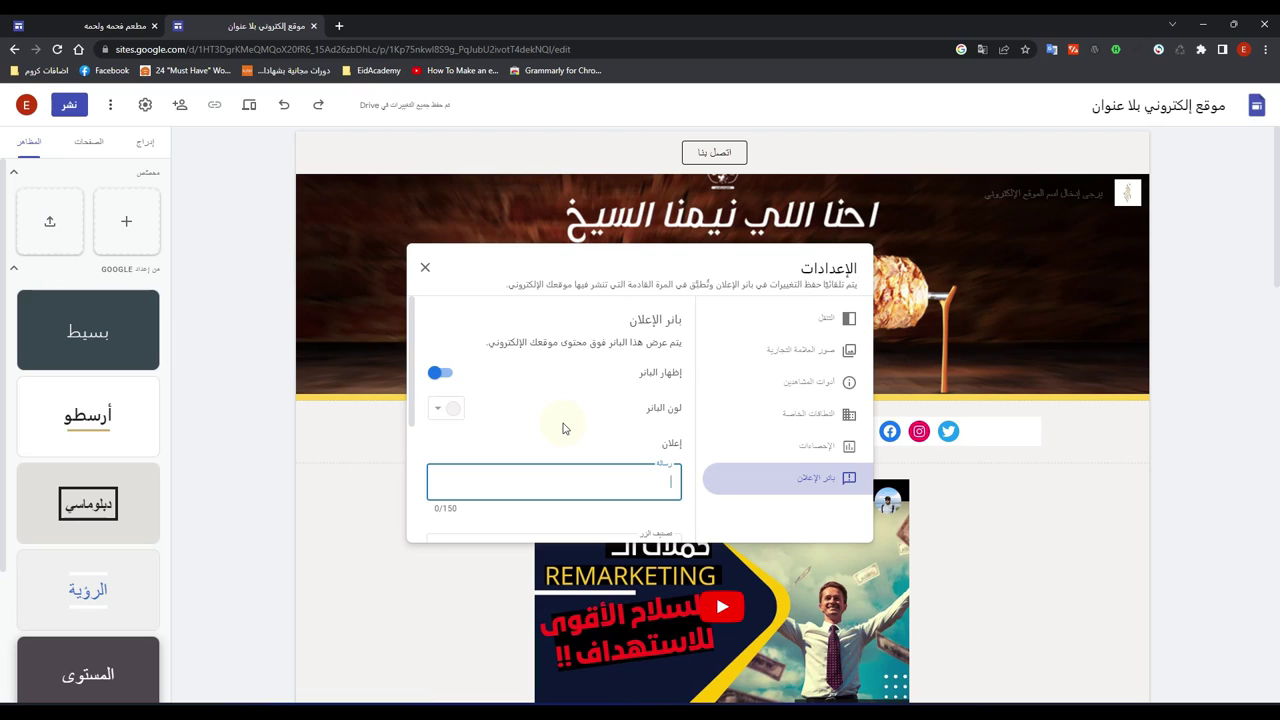
pyautogui.press('super+space')
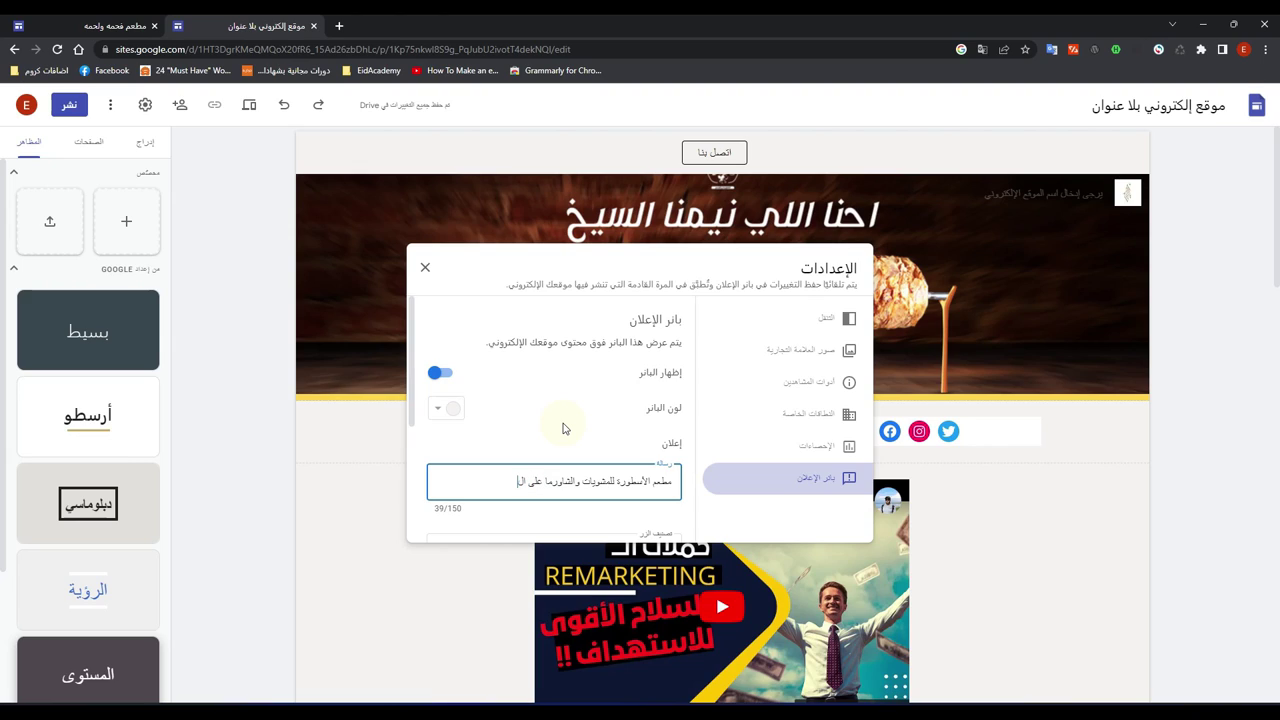
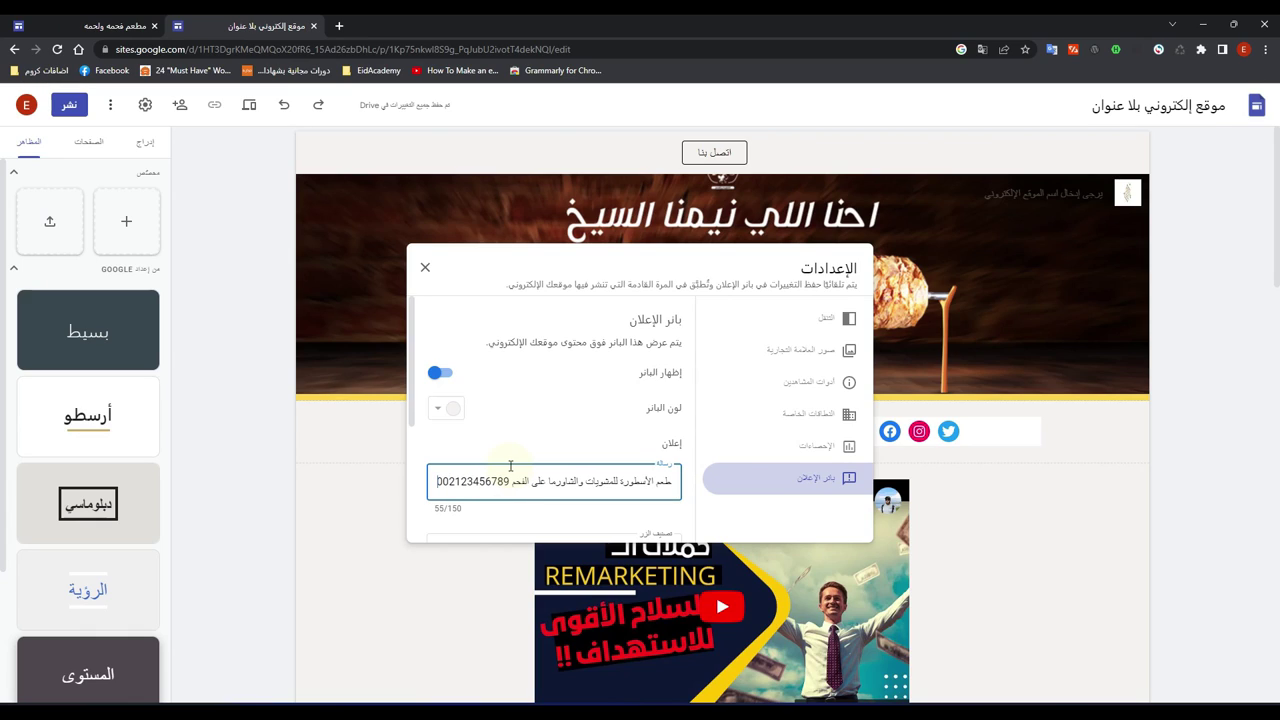
pyautogui.click(425, 267)
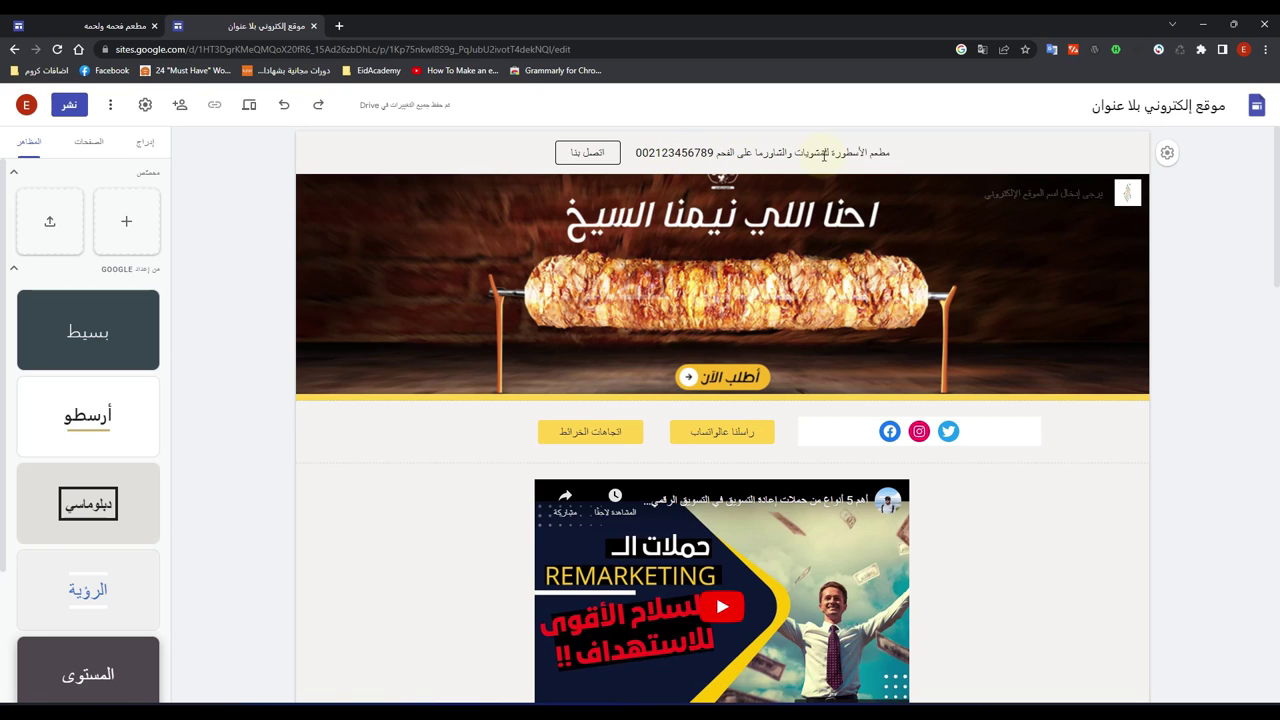
pyautogui.click(251, 105)
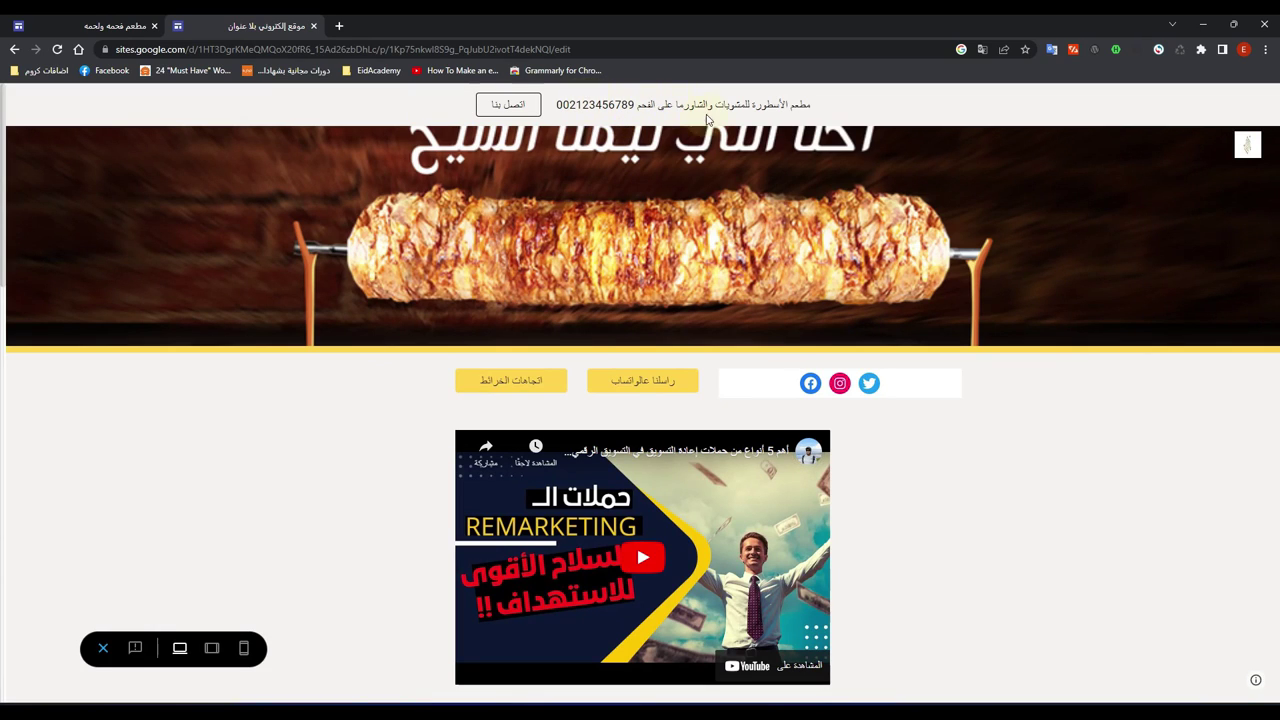
# Step: Preview the site at tablet and phone widths, then exit the preview
pyautogui.click(213, 648)
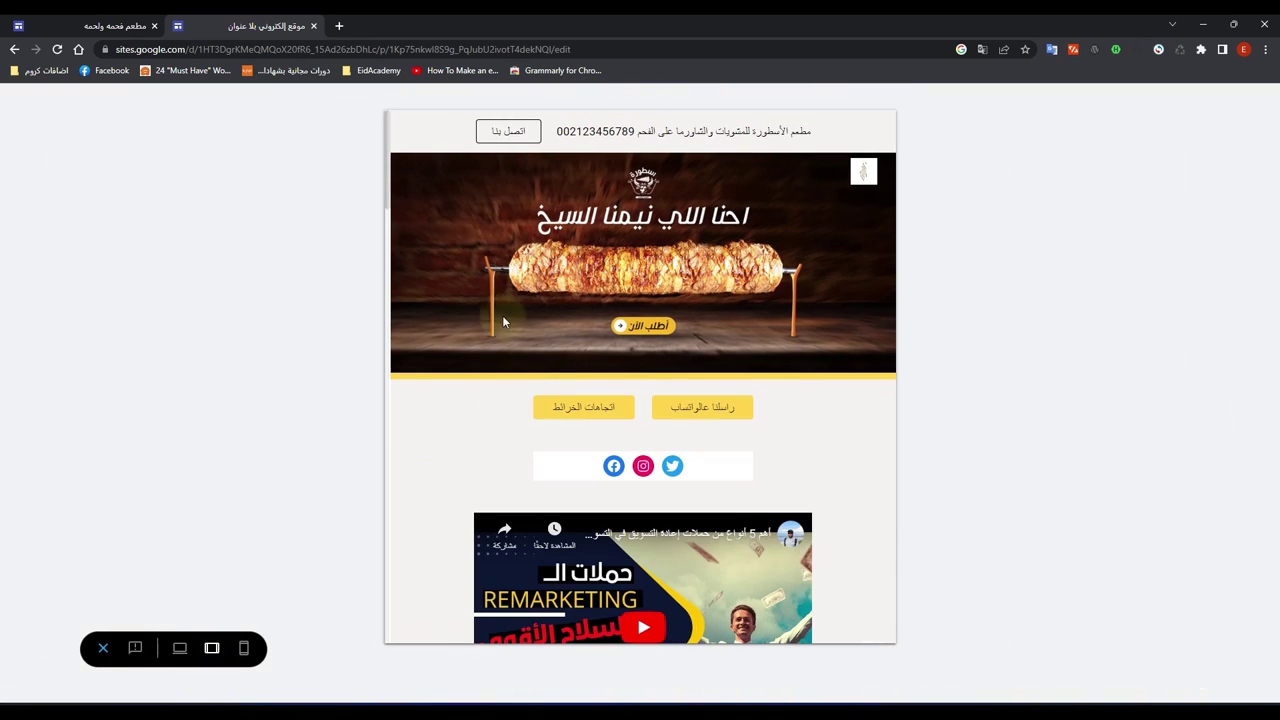
pyautogui.click(244, 648)
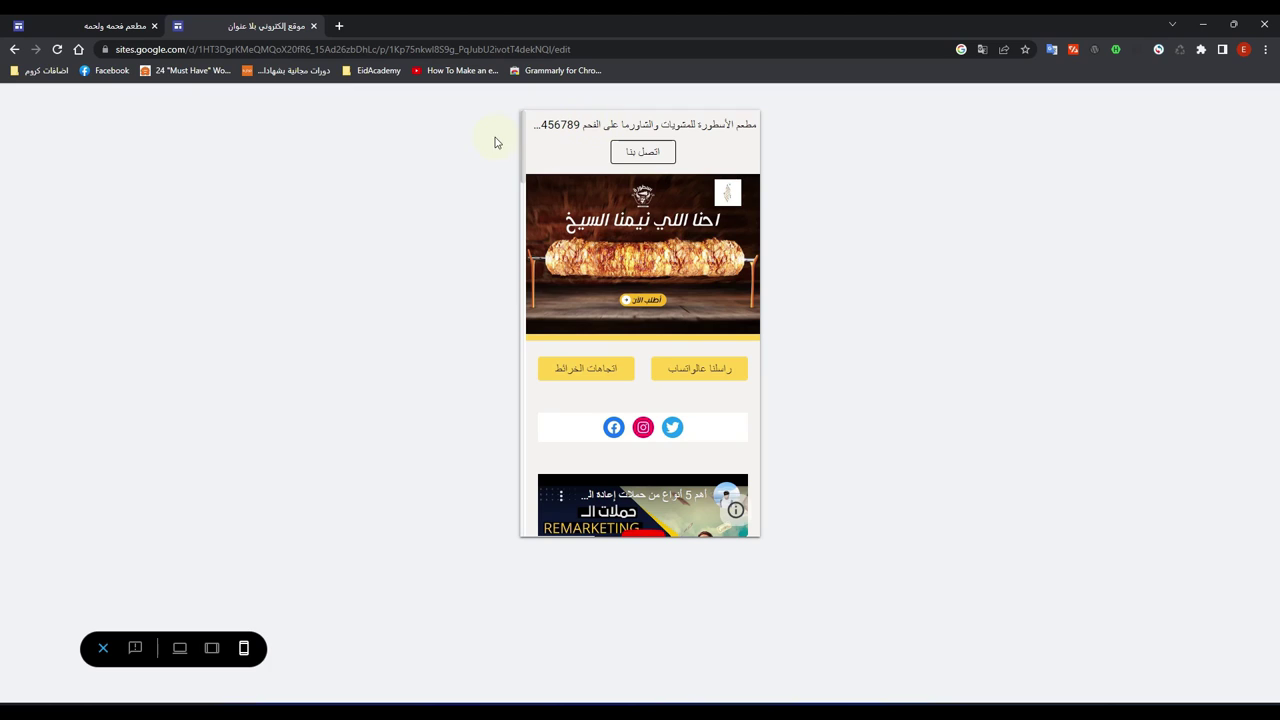
pyautogui.click(103, 648)
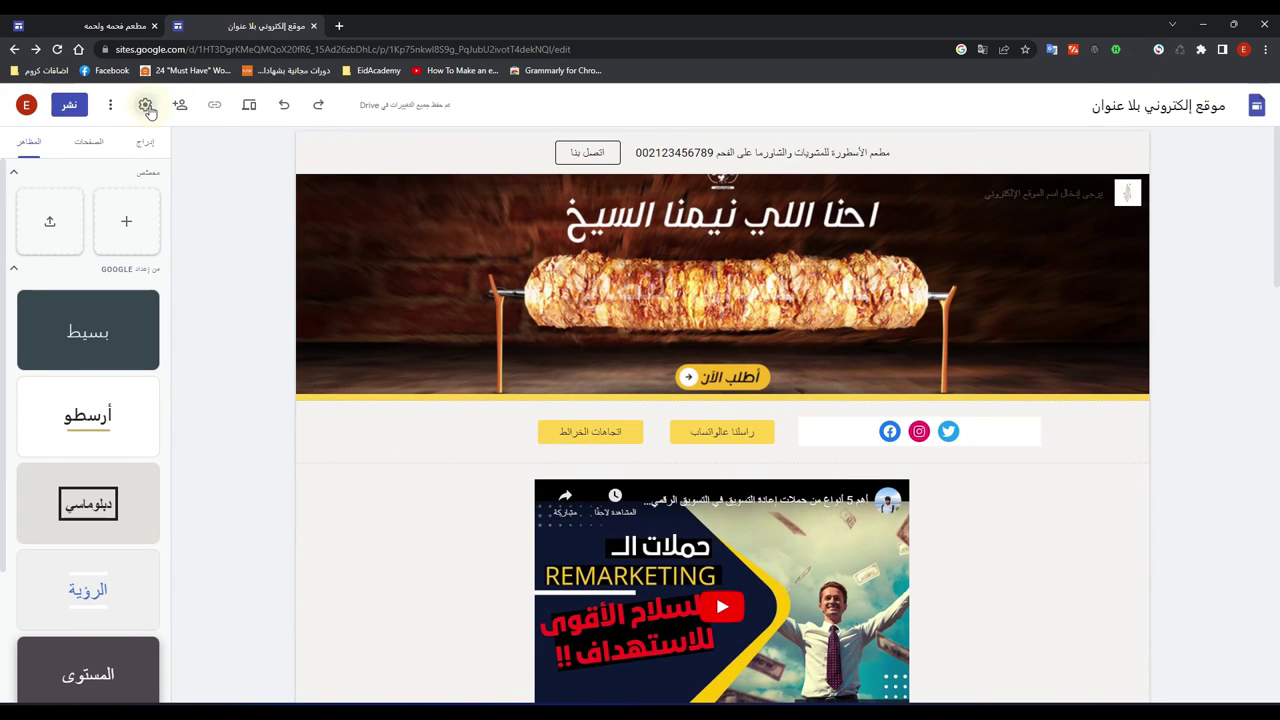
# Step: Delete الشاورما على الفحم from the banner message and check the result in preview
pyautogui.click(146, 105)
pyautogui.click(808, 479)
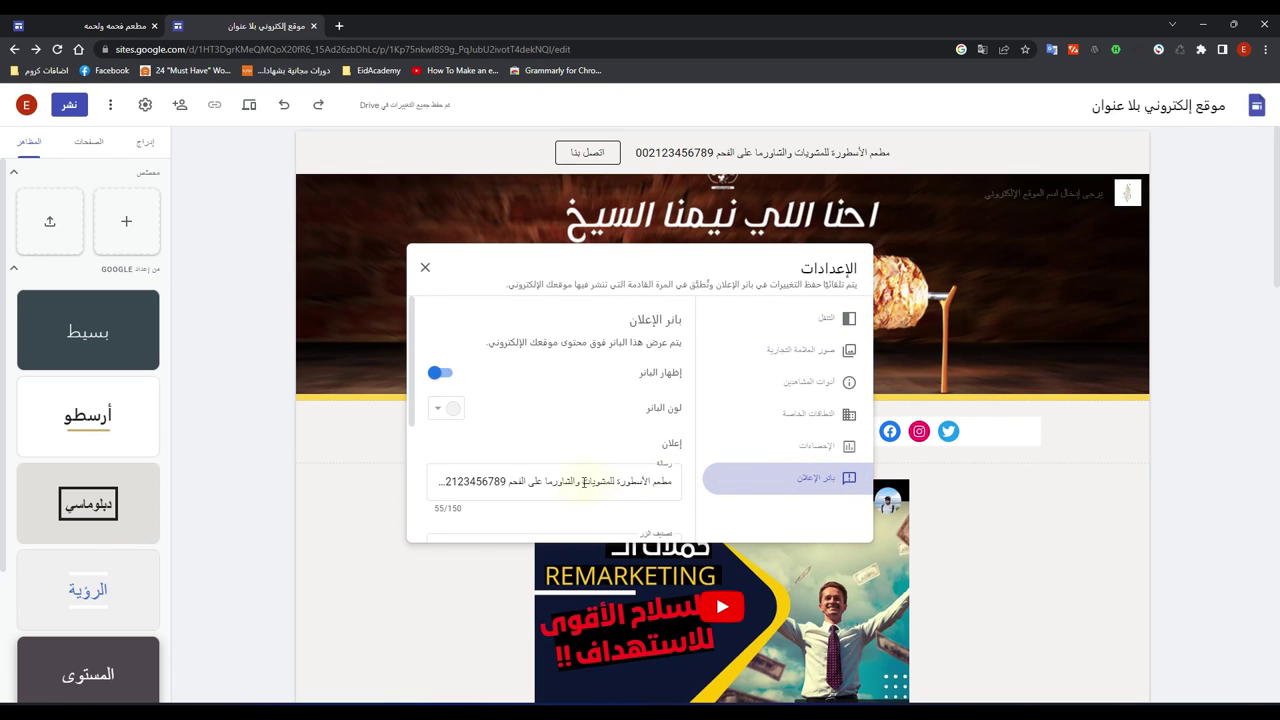
pyautogui.moveTo(510, 484); pyautogui.dragTo(581, 481)
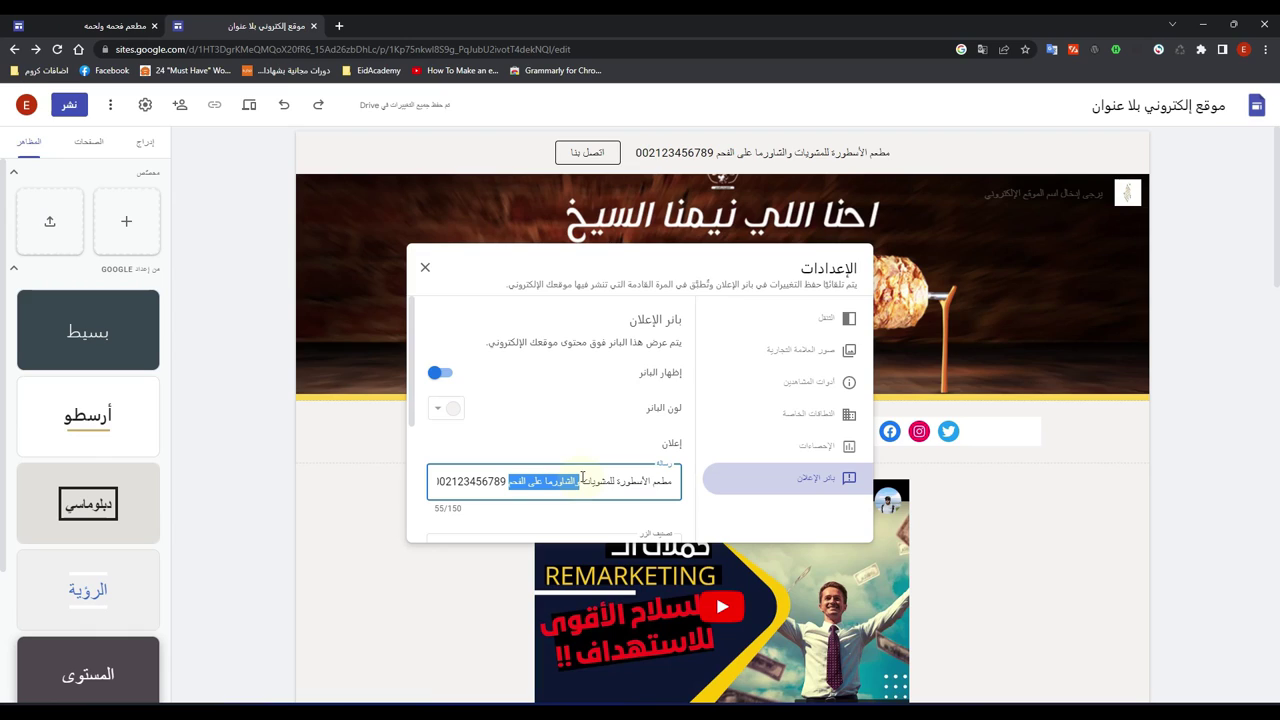
pyautogui.press('BackSpace')
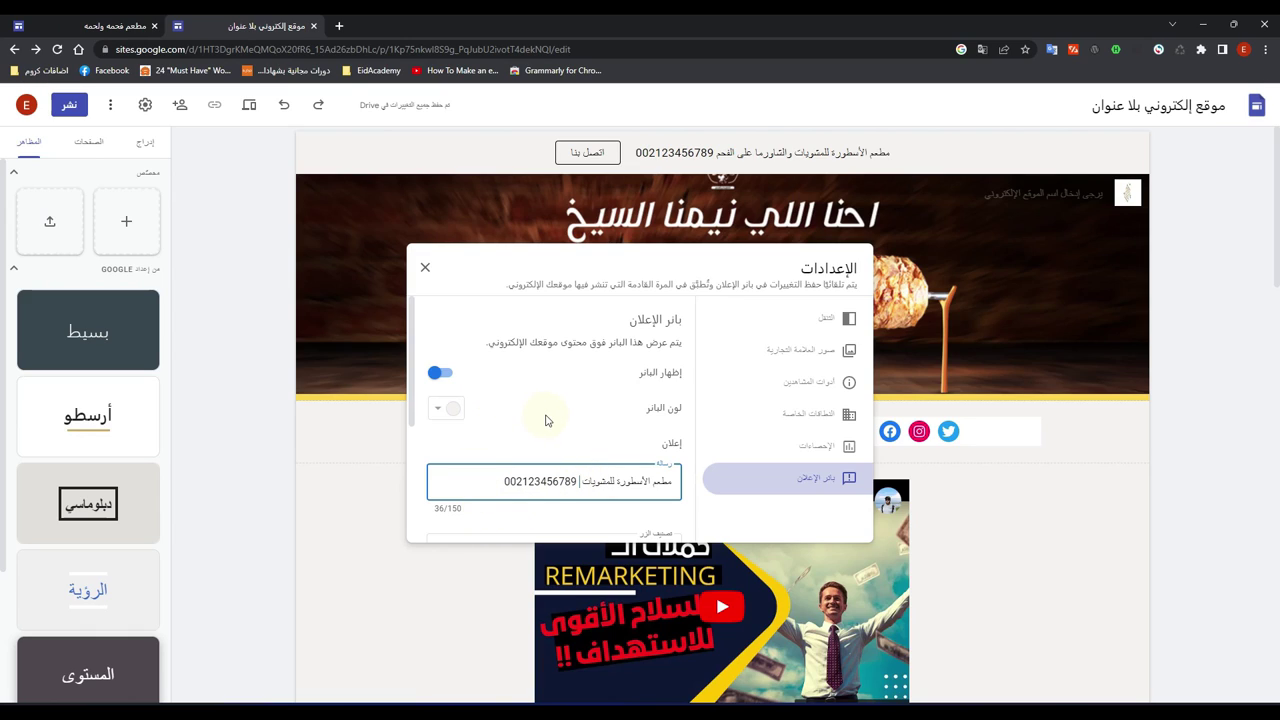
pyautogui.scroll(-2, 548, 420)
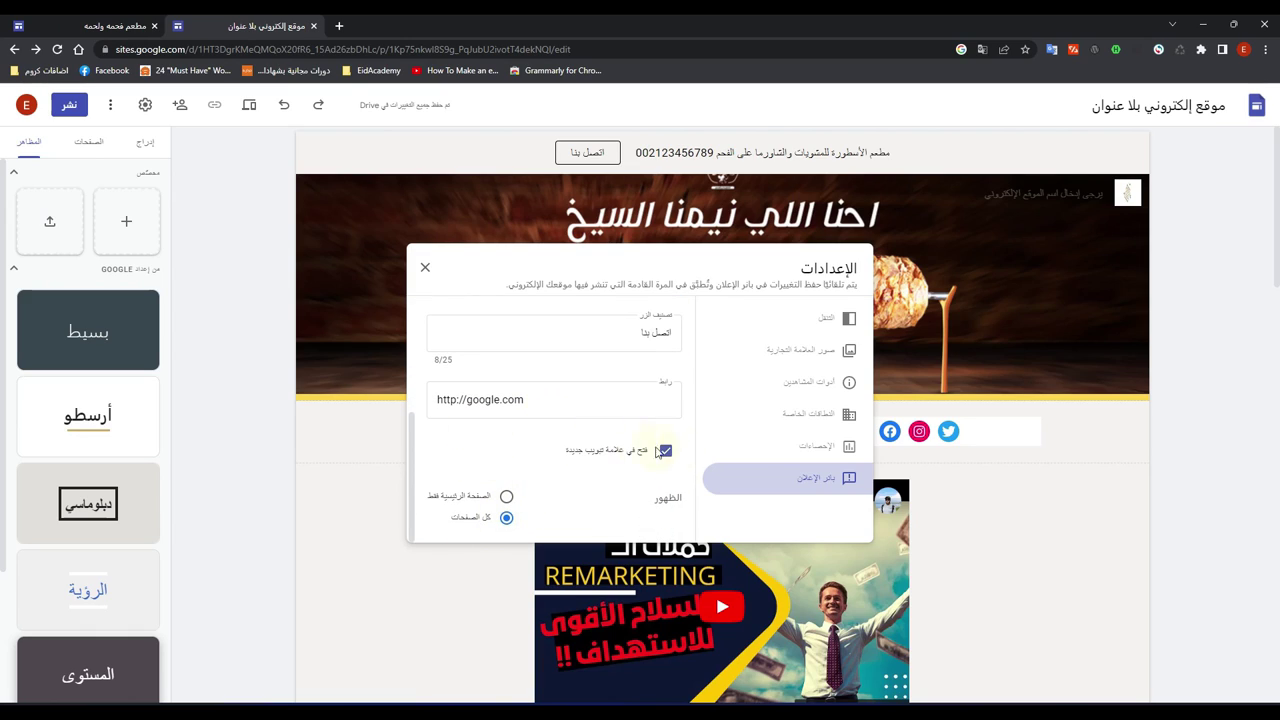
pyautogui.click(425, 267)
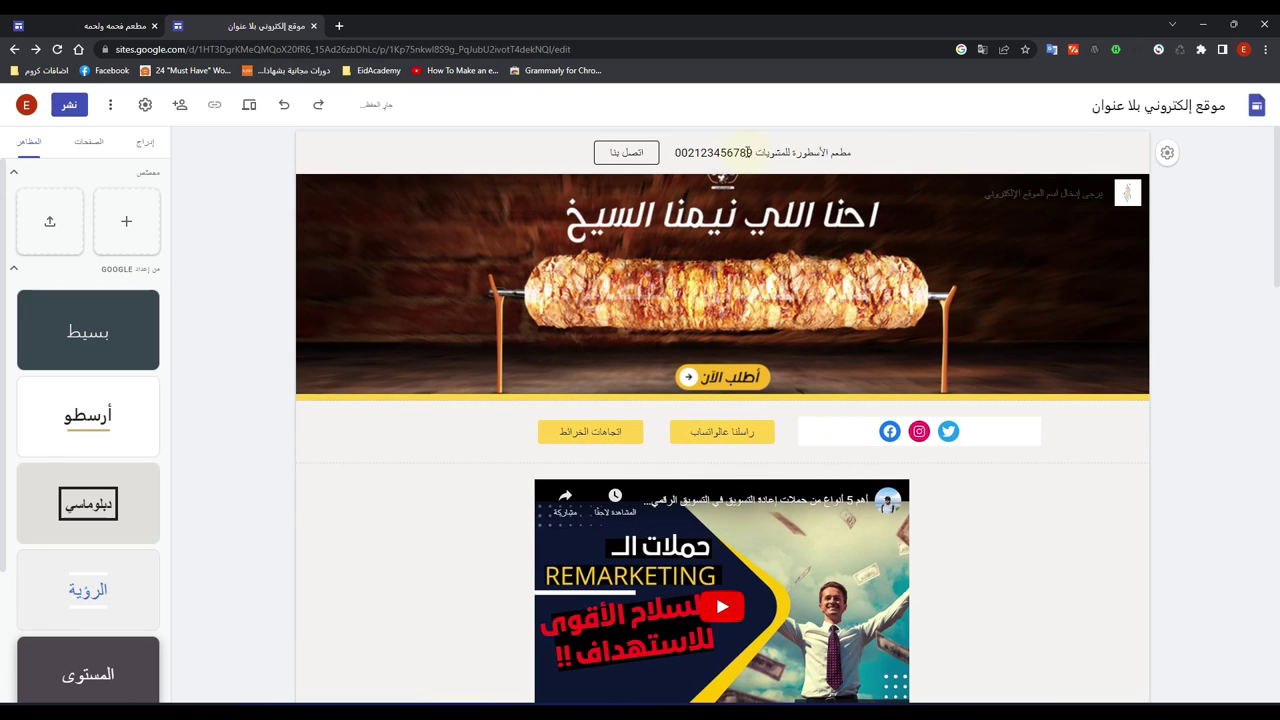
pyautogui.click(249, 104)
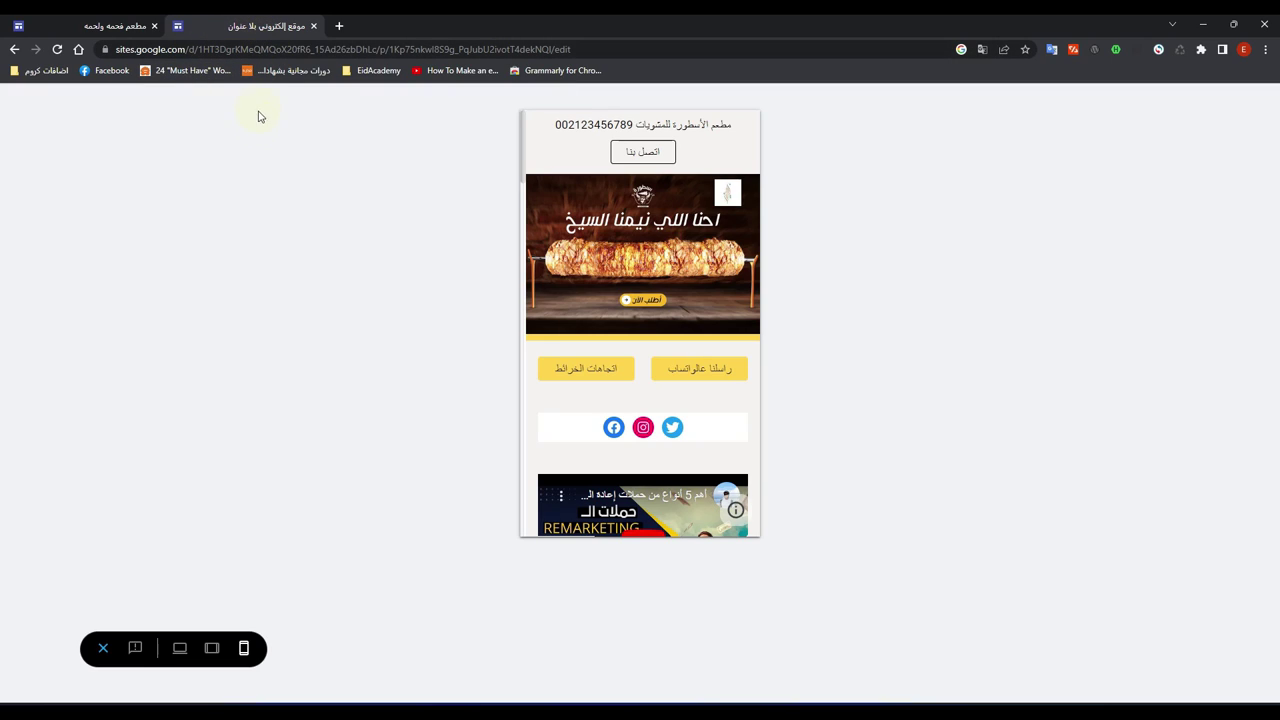
pyautogui.click(106, 648)
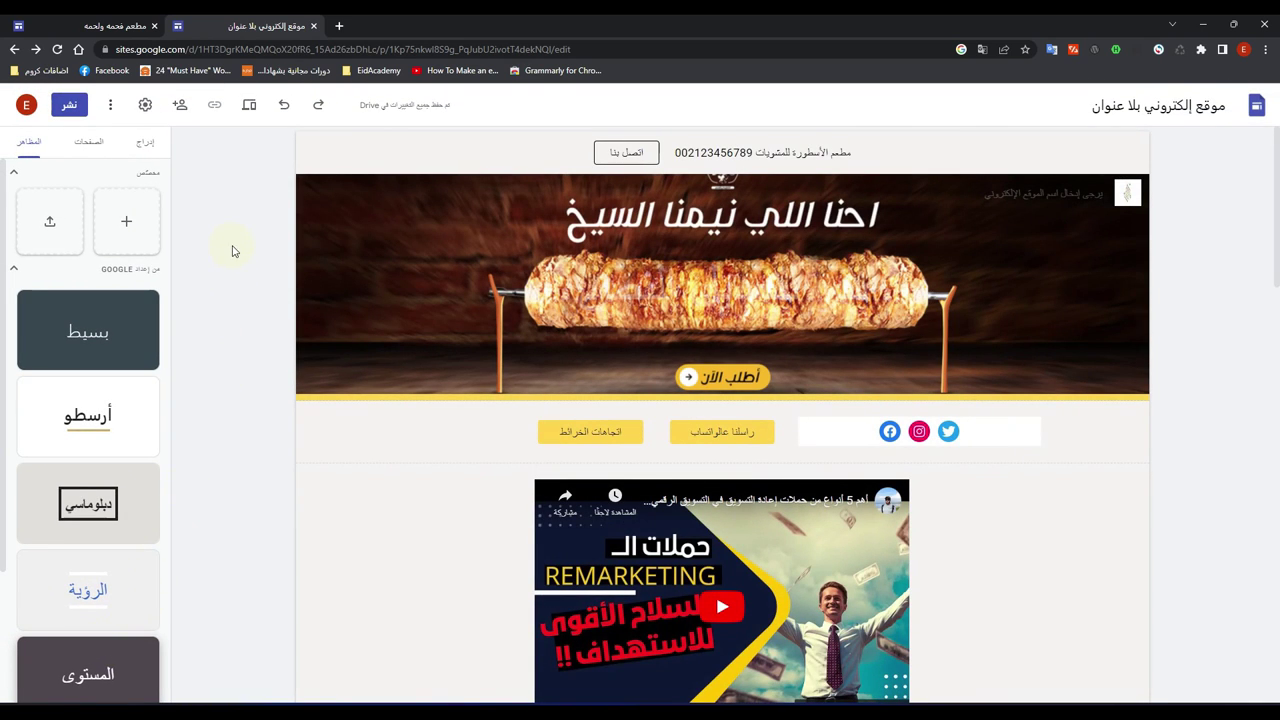
# Step: From the Pages panel, create a new page named فروعنا
pyautogui.click(87, 145)
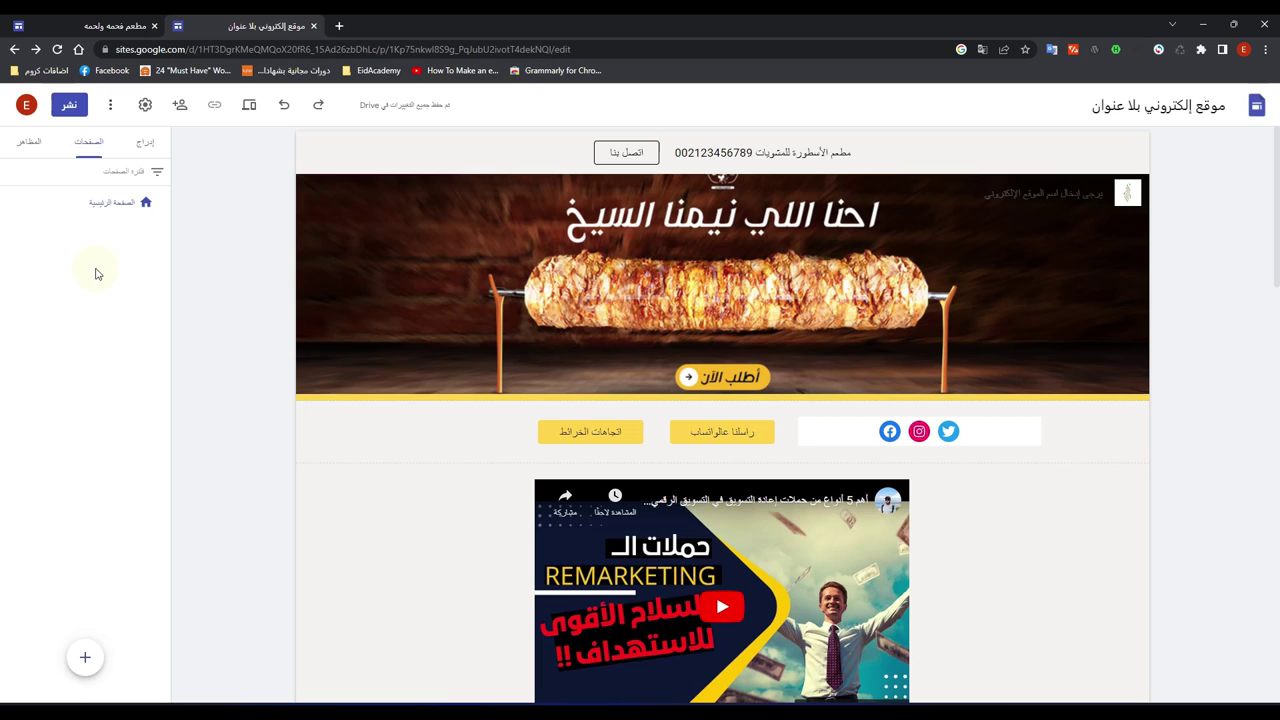
pyautogui.click(105, 25)
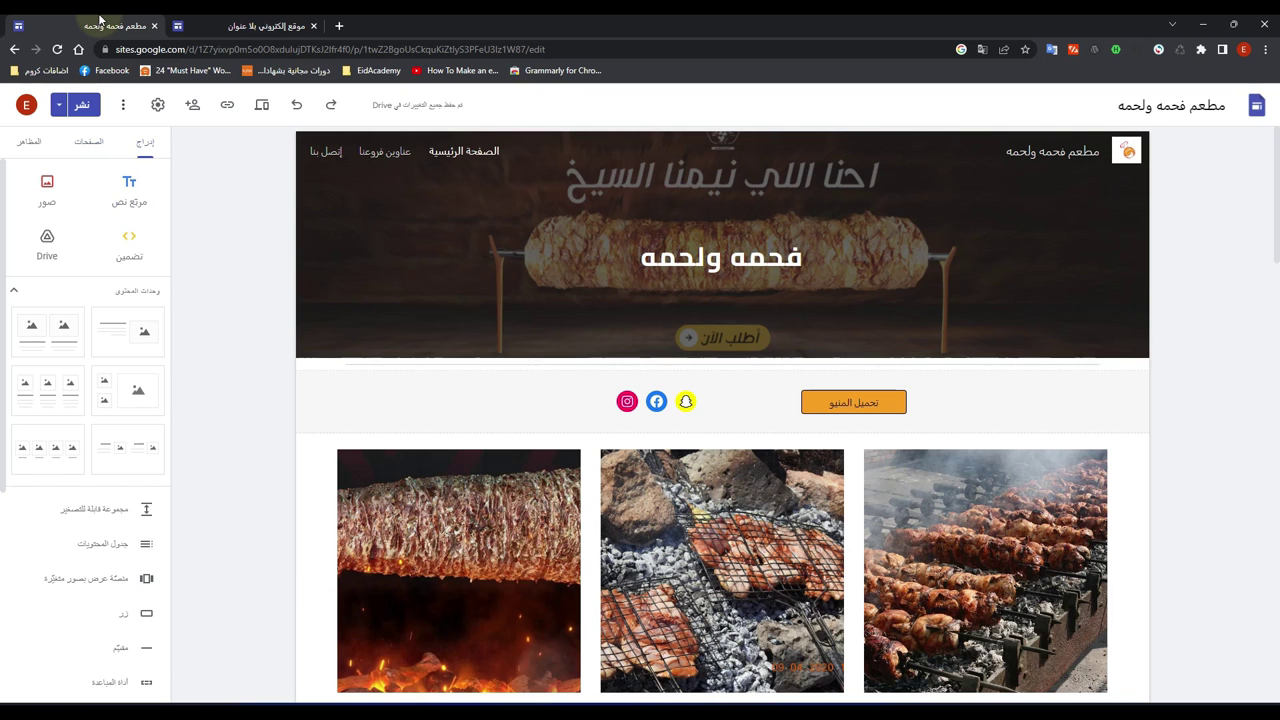
pyautogui.click(250, 25)
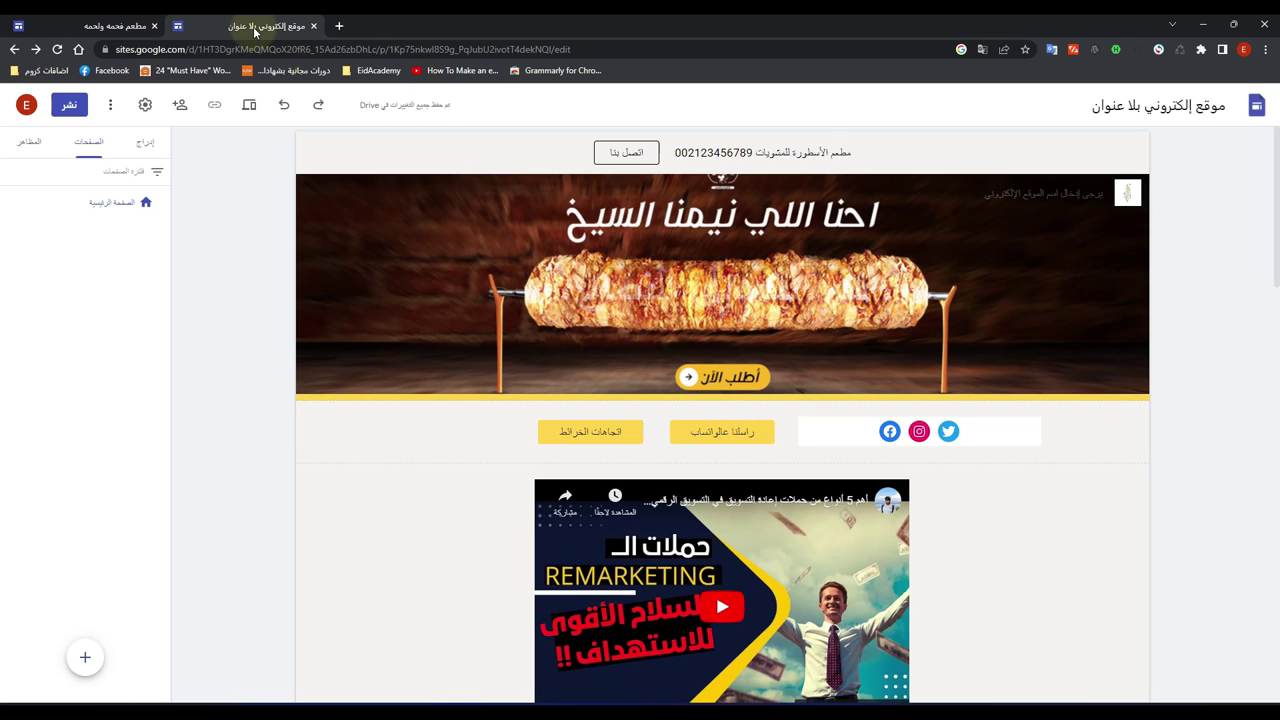
pyautogui.moveTo(83, 658)
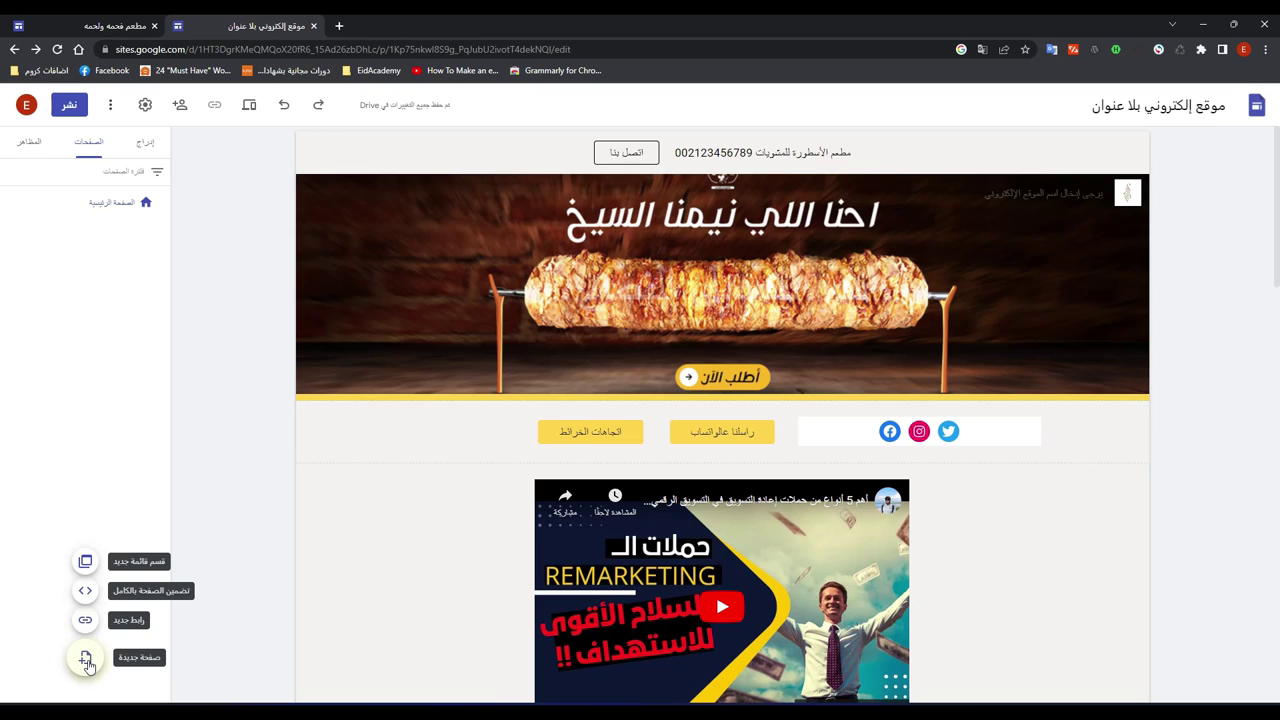
pyautogui.click(86, 659)
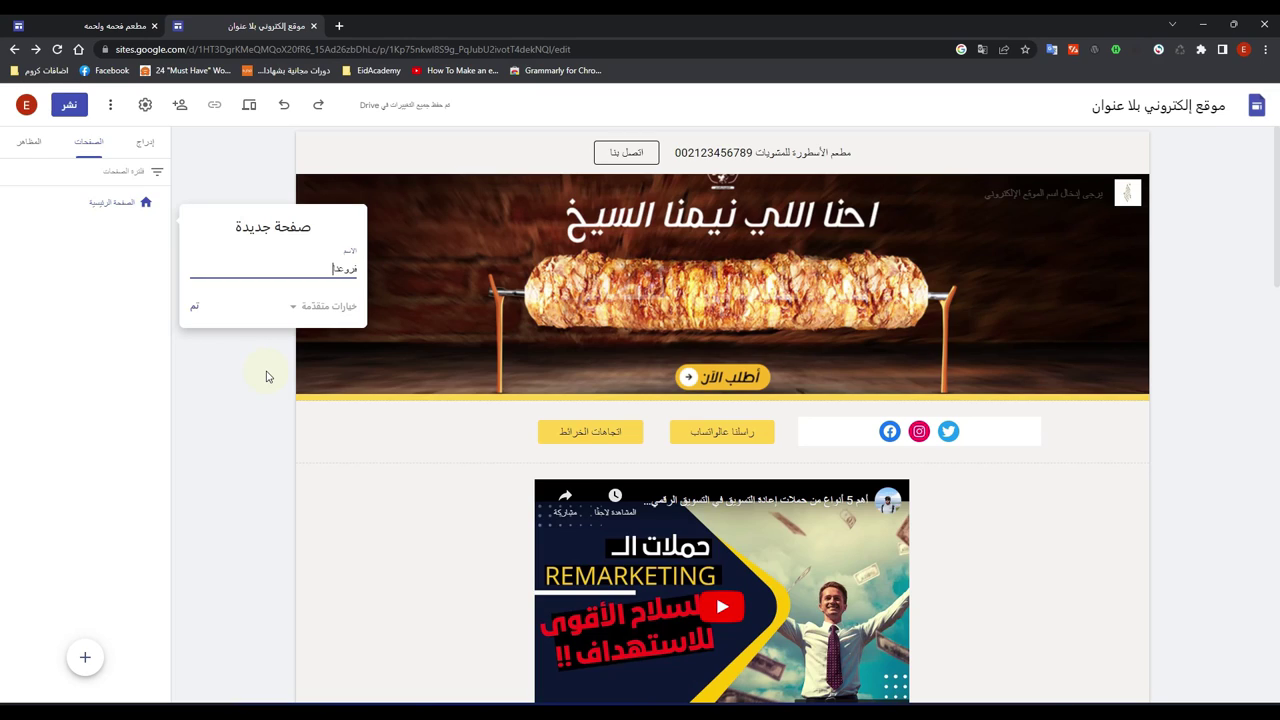
pyautogui.click(294, 308)
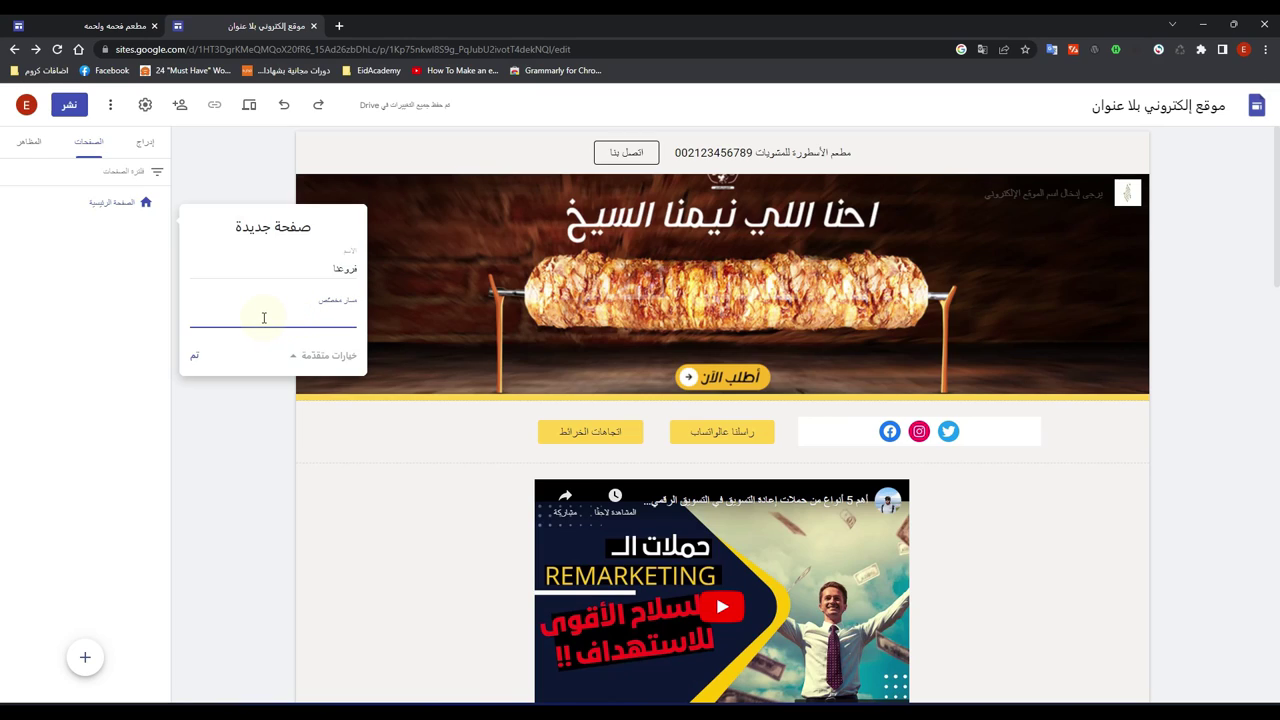
pyautogui.click(196, 360)
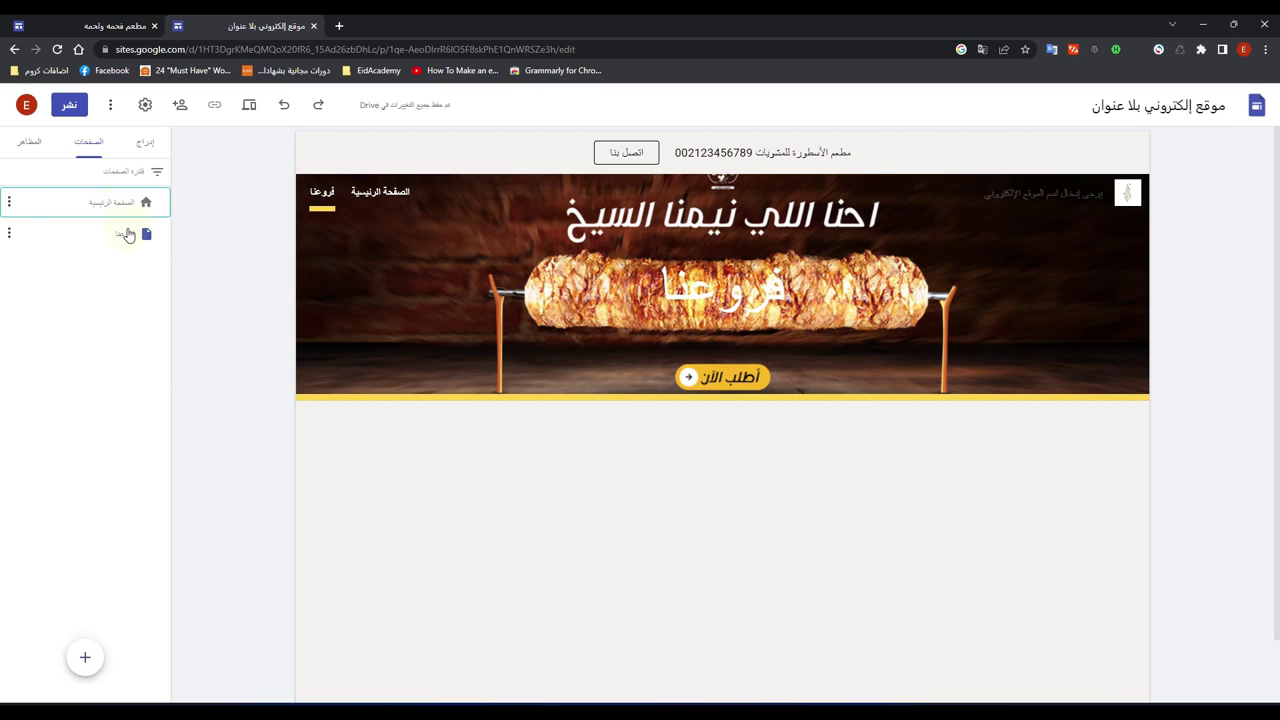
# Step: Insert a right-aligned text box below the banner and type the branch name فرع التجمع الخامس
pyautogui.moveTo(370, 300)
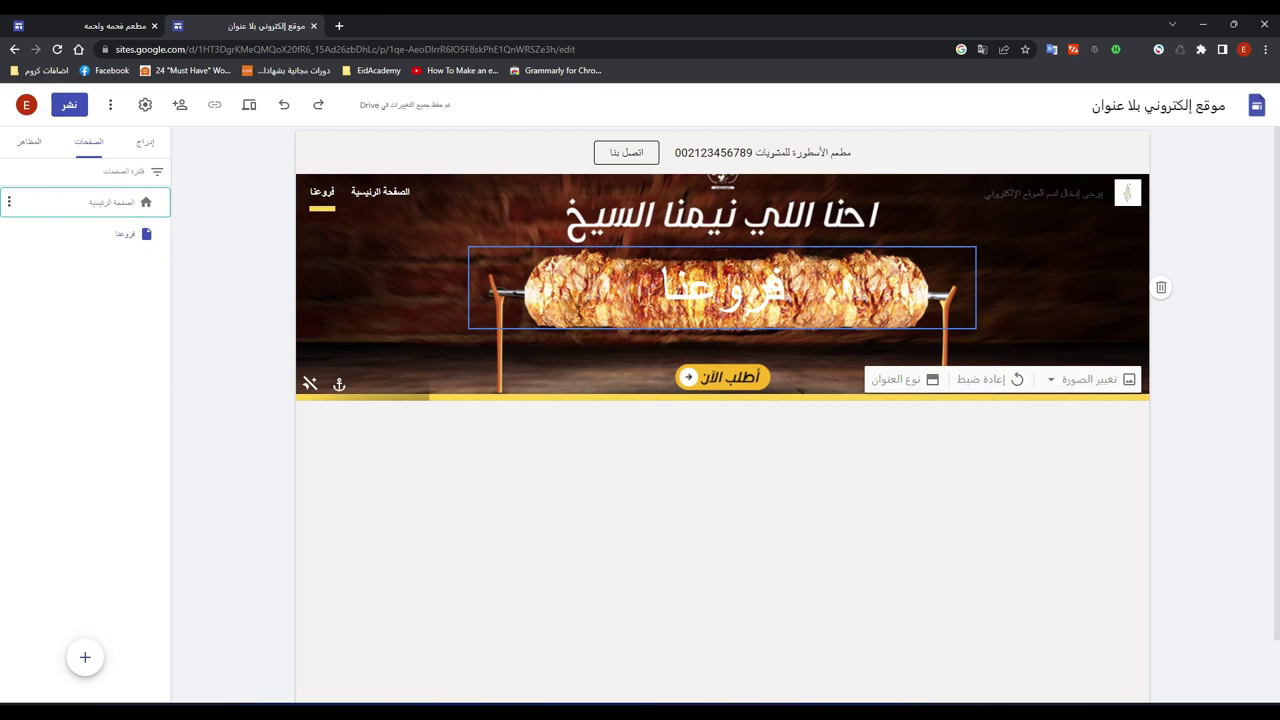
pyautogui.scroll(-1, 514, 487)
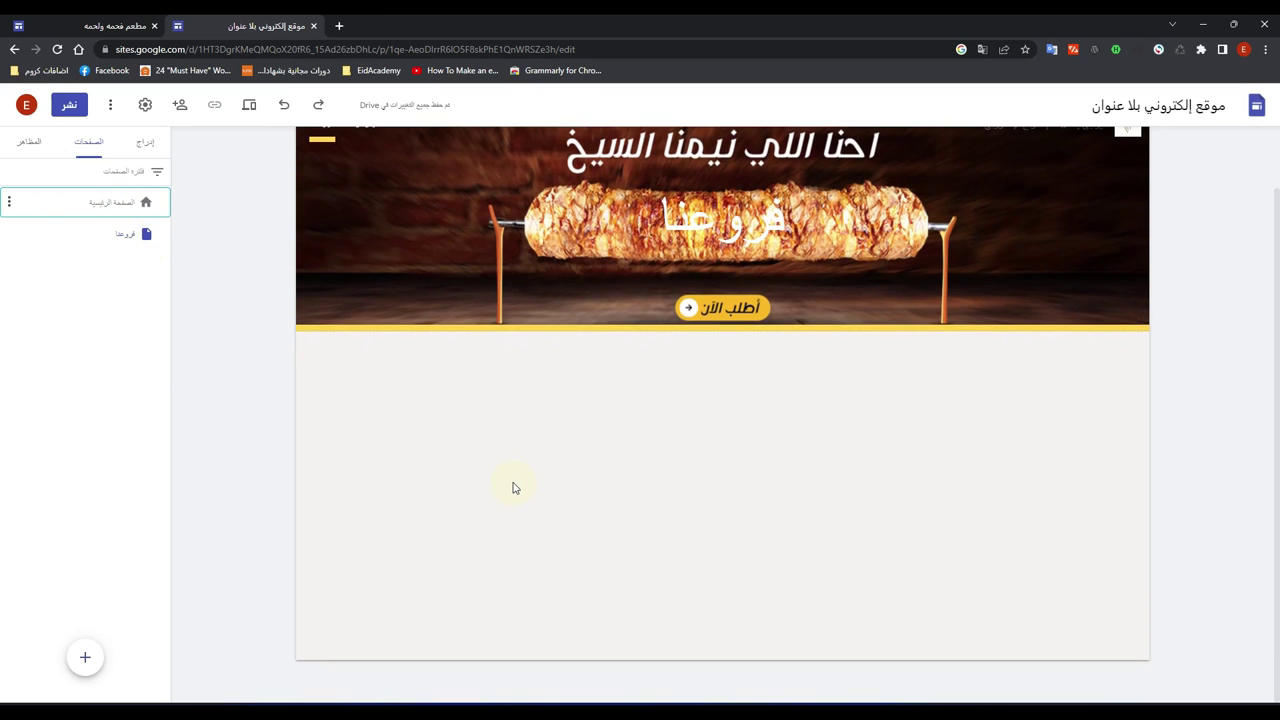
pyautogui.scroll(1, 514, 487)
pyautogui.scroll(-1, 514, 487)
pyautogui.scroll(1, 514, 487)
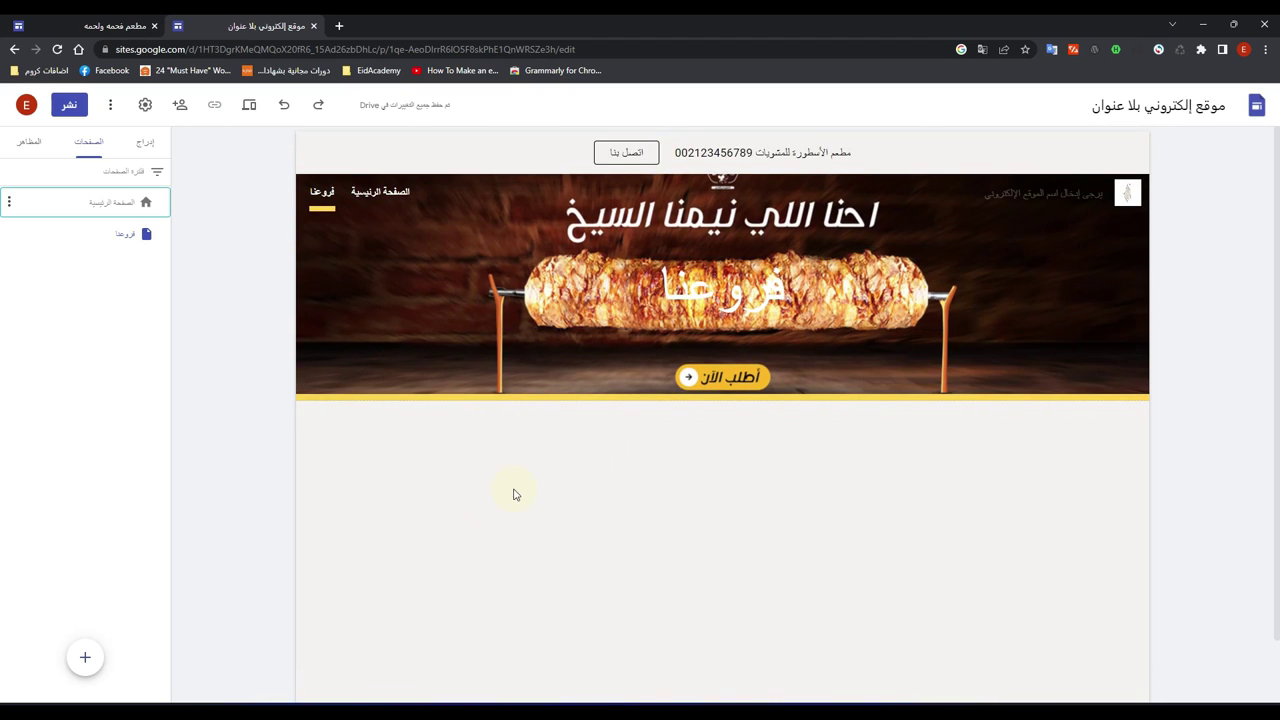
pyautogui.click(143, 146)
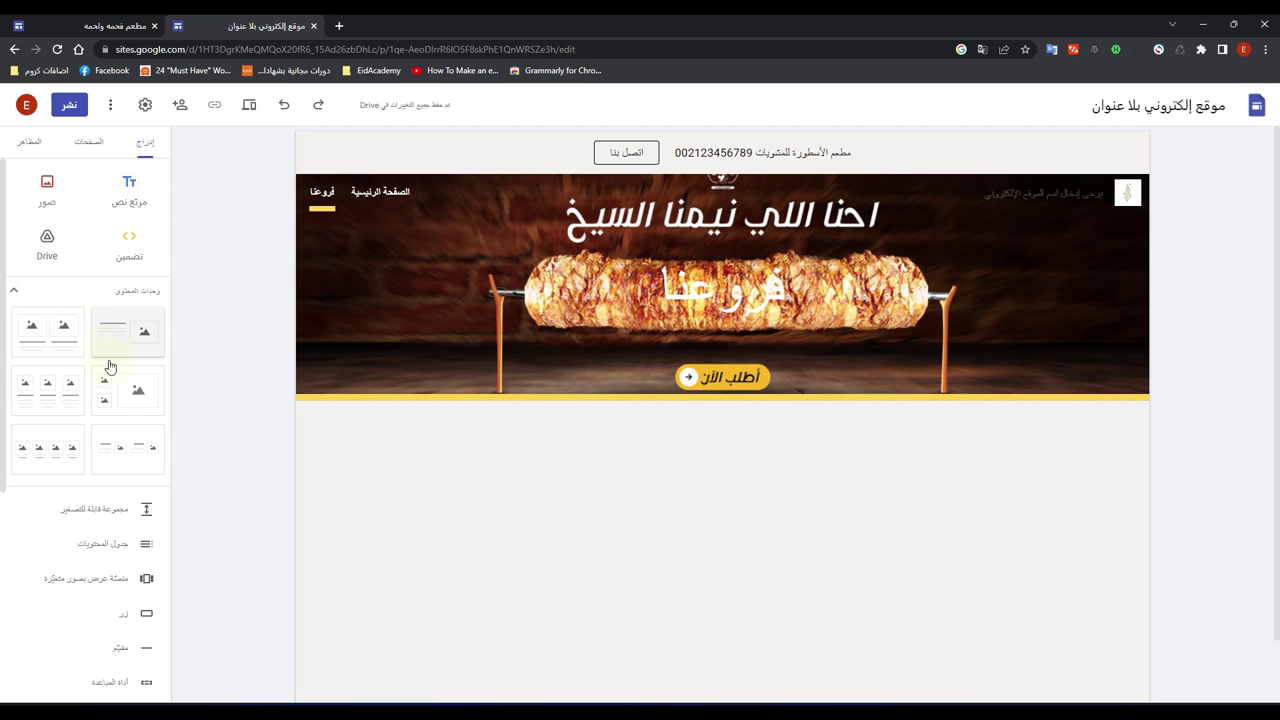
pyautogui.scroll(-2, 103, 460)
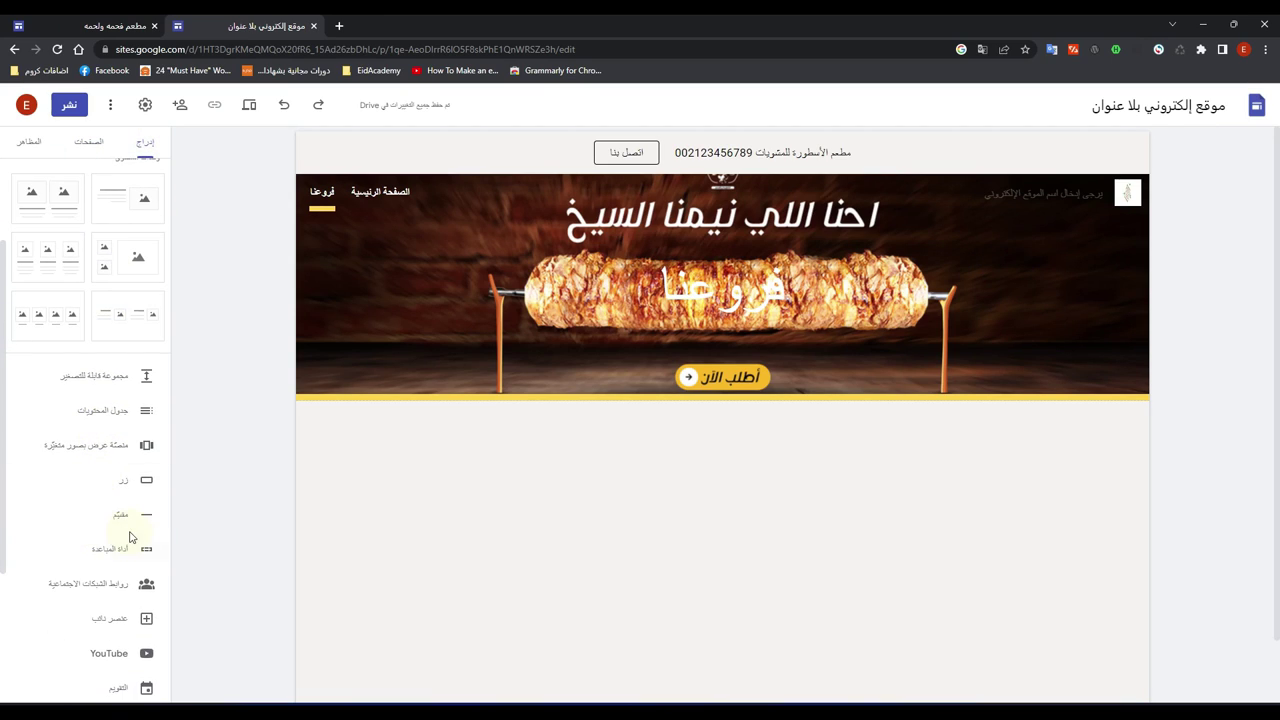
pyautogui.scroll(1, 150, 362)
pyautogui.scroll(2, 150, 362)
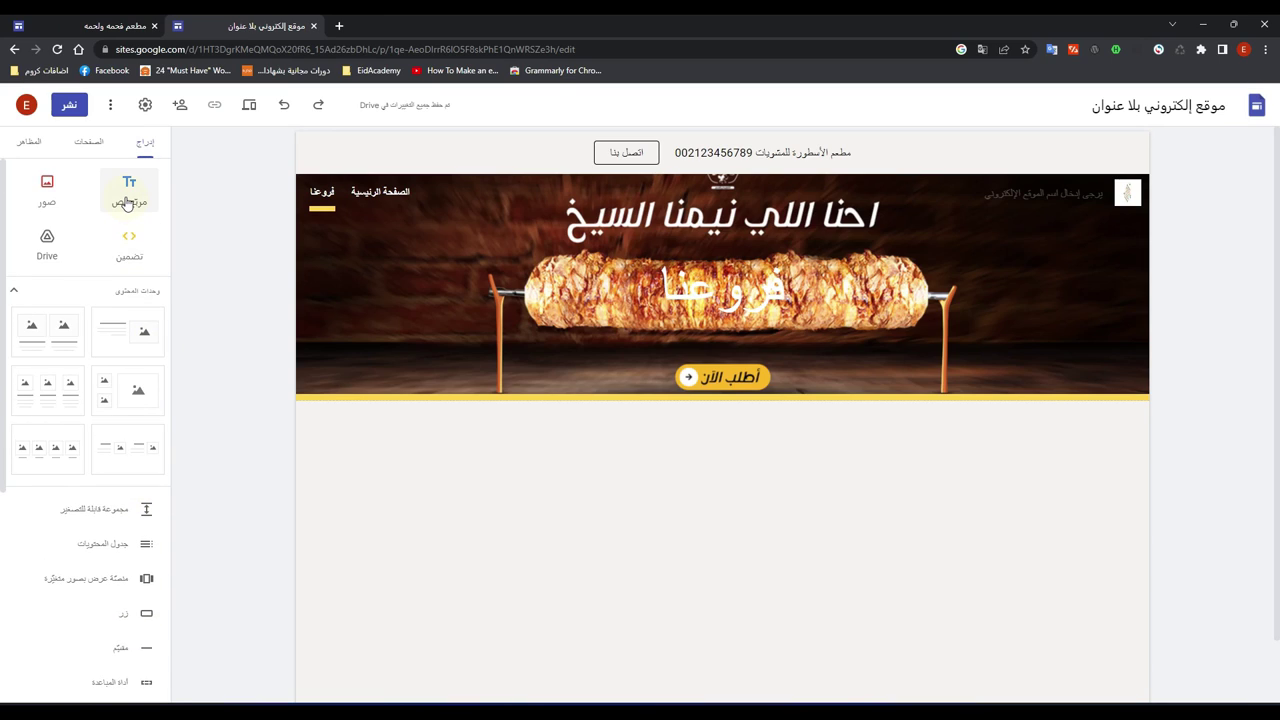
pyautogui.click(127, 195)
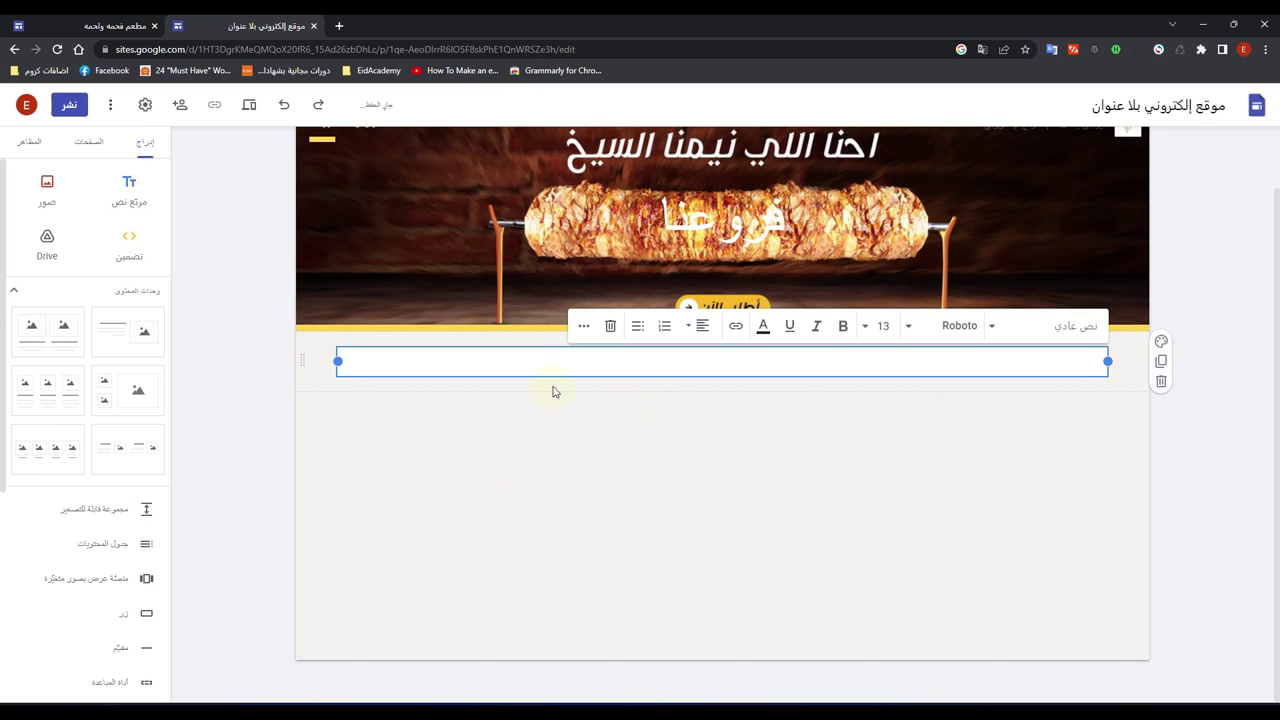
pyautogui.click(700, 328)
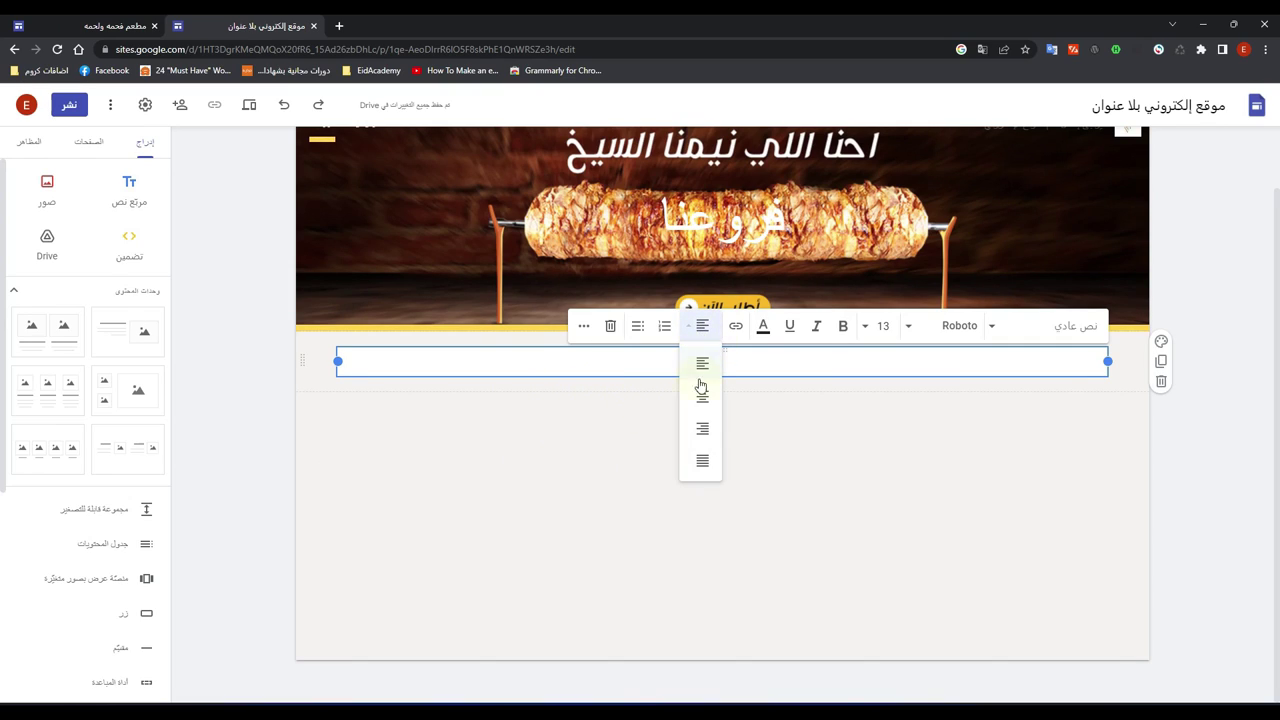
pyautogui.click(704, 430)
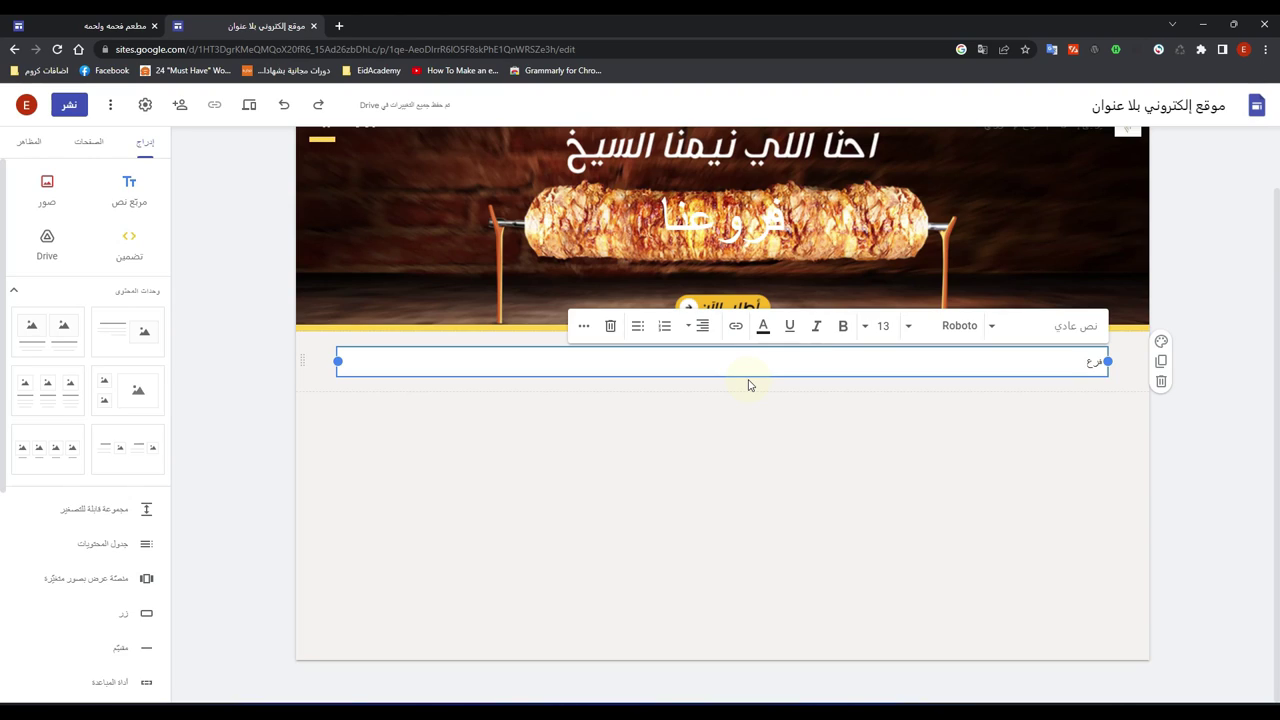
pyautogui.write('التجمع الخ')
pyautogui.write('لللللللللللللللللللللل')
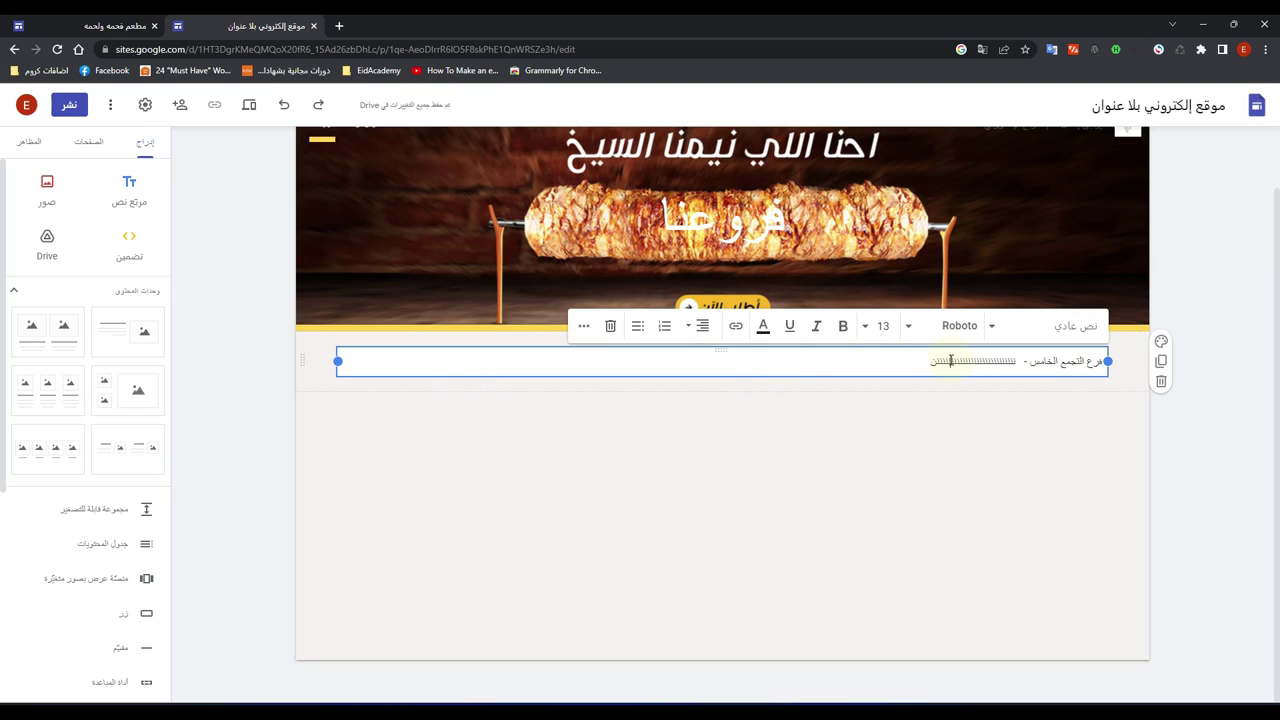
# Step: Style the branch line in Cairo Medium, size 14, dark red
pyautogui.tripleClick(950, 361)
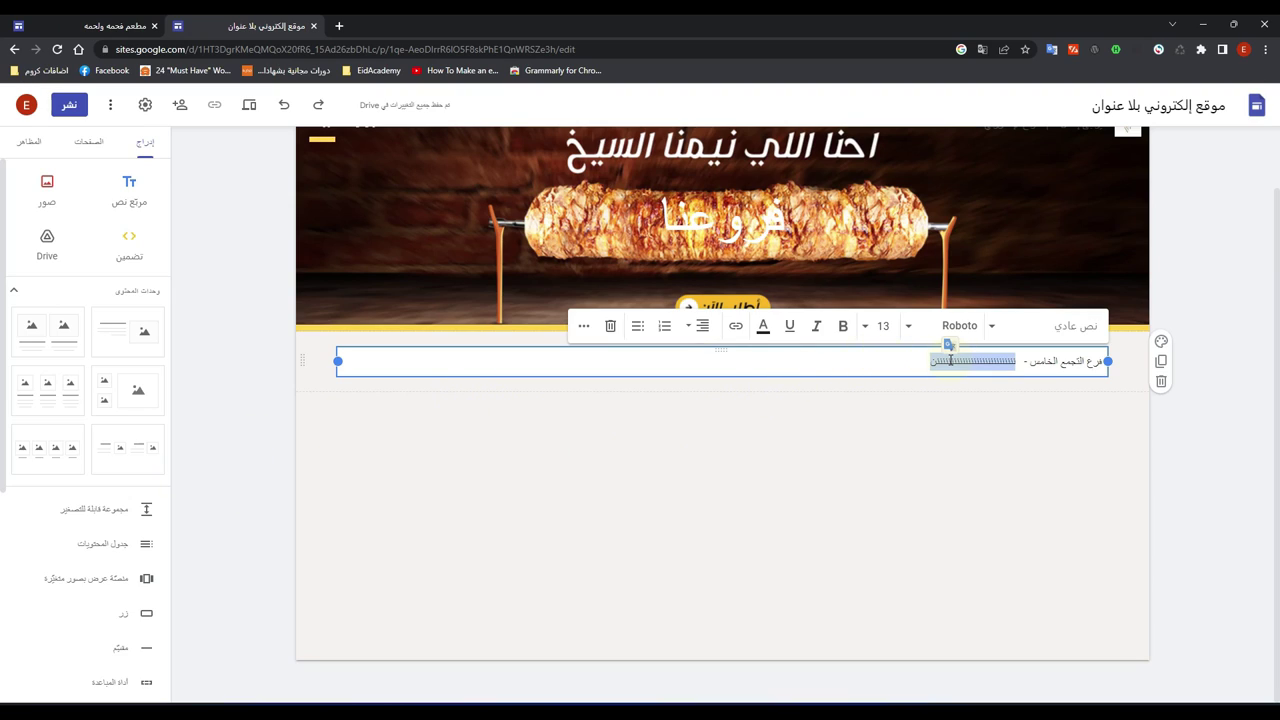
pyautogui.click(912, 328)
pyautogui.moveTo(884, 530)
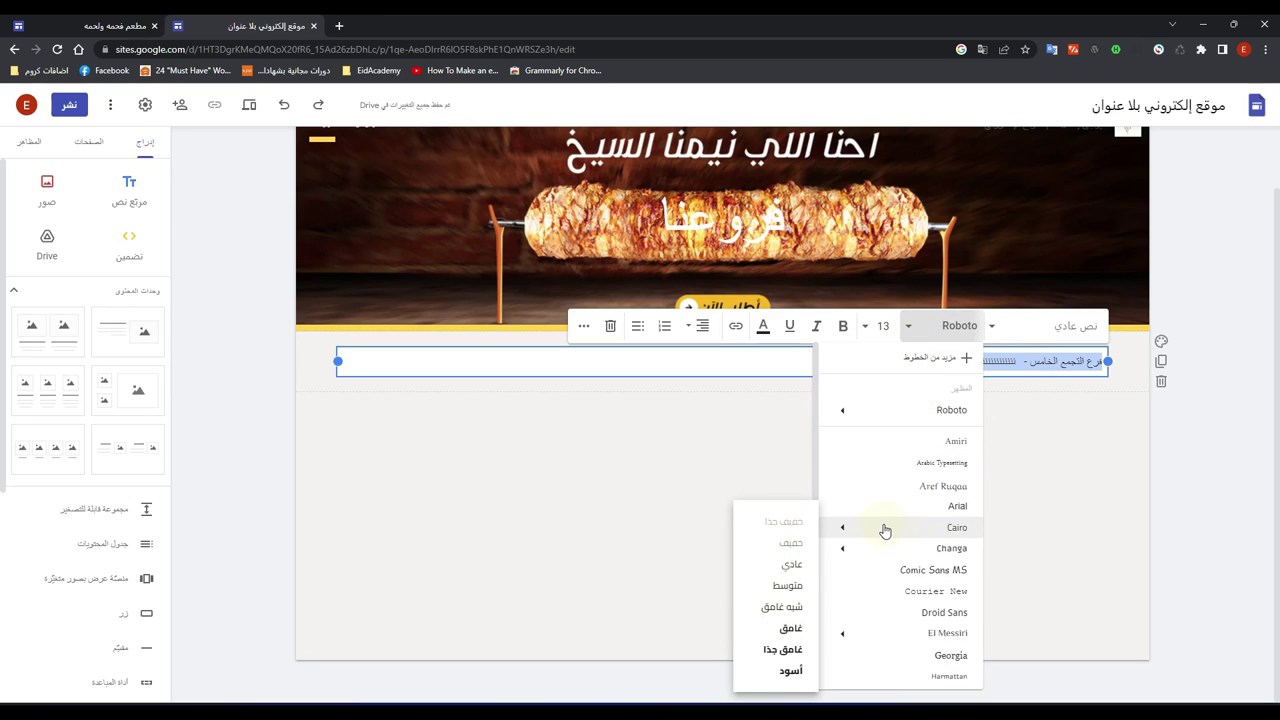
pyautogui.click(786, 584)
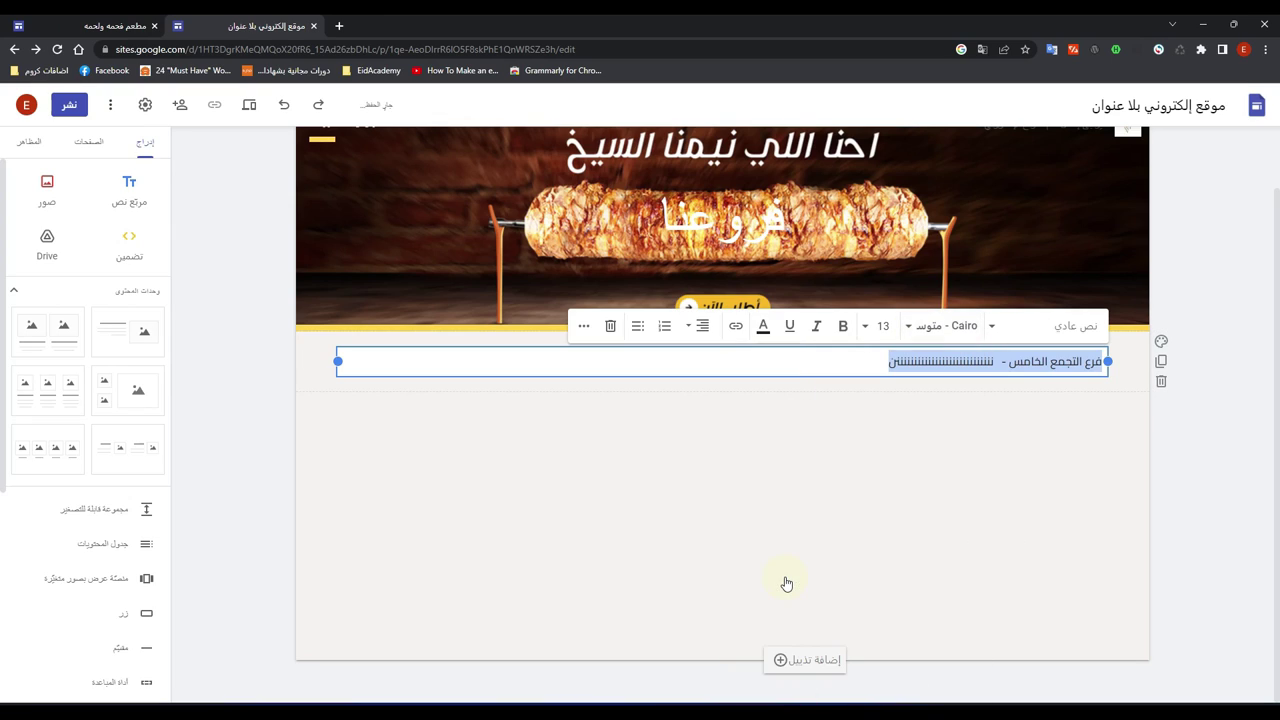
pyautogui.click(876, 328)
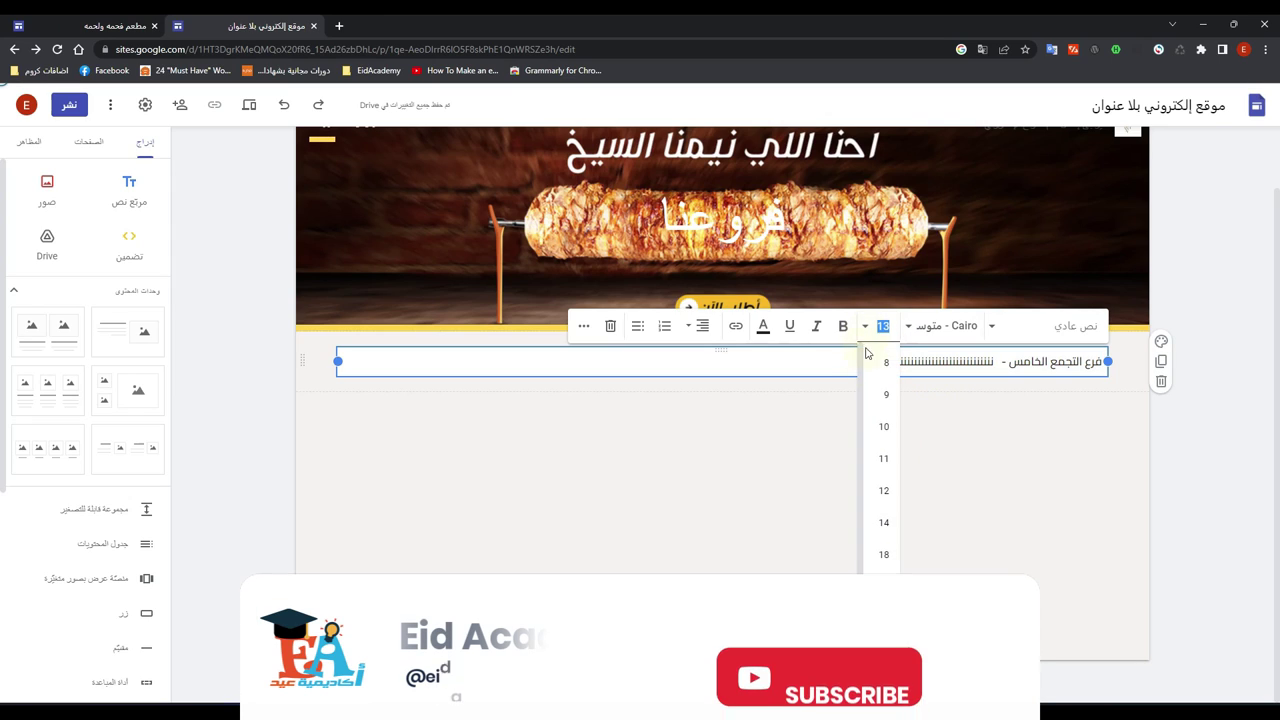
pyautogui.click(879, 523)
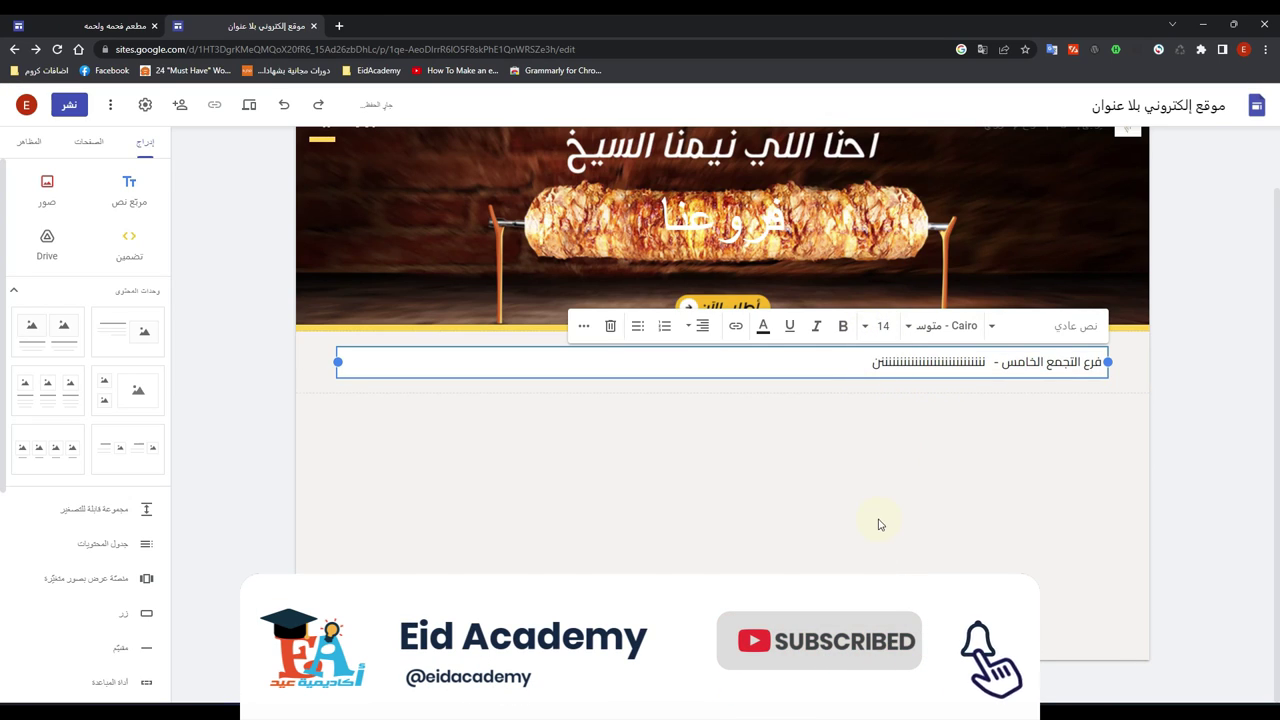
pyautogui.click(763, 330)
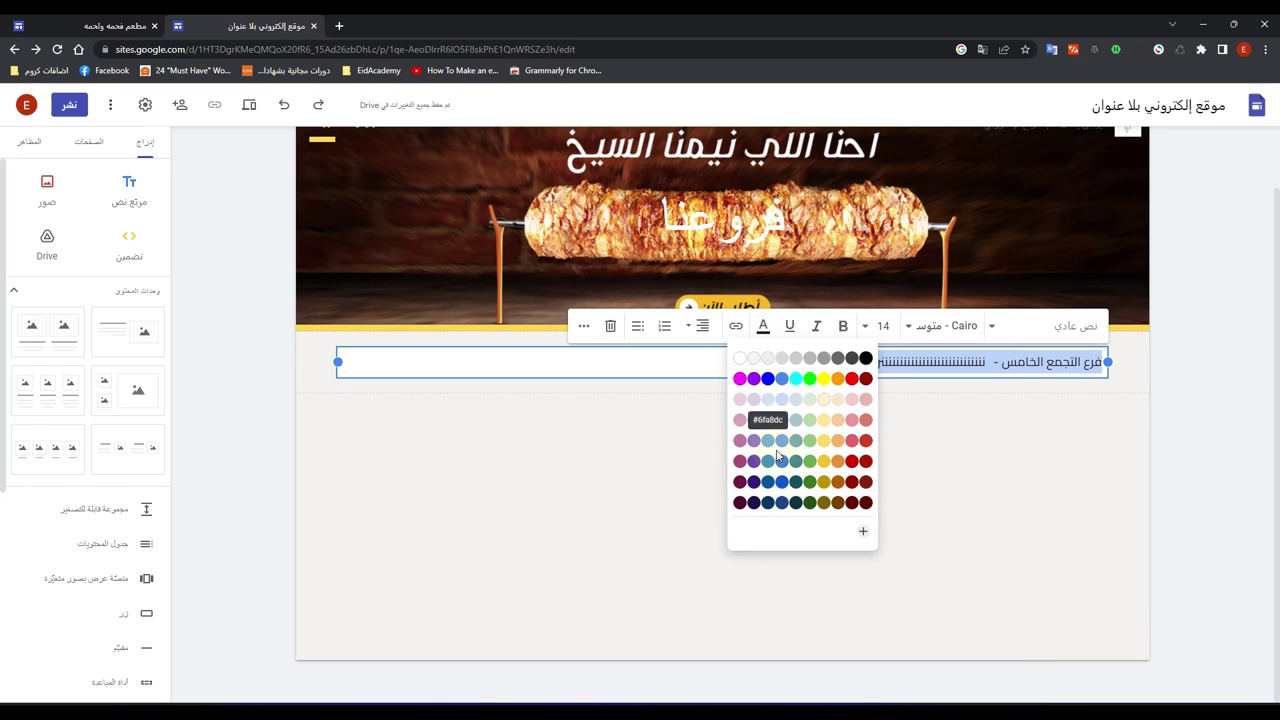
pyautogui.click(840, 463)
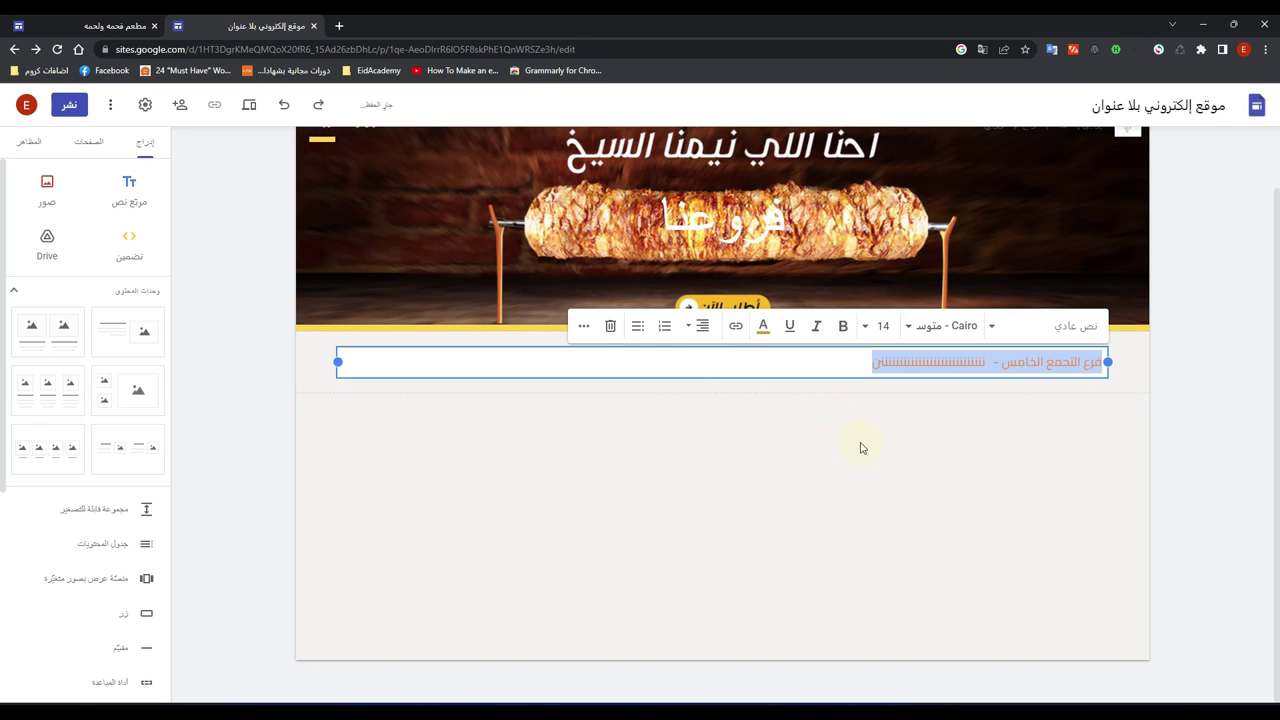
pyautogui.click(763, 330)
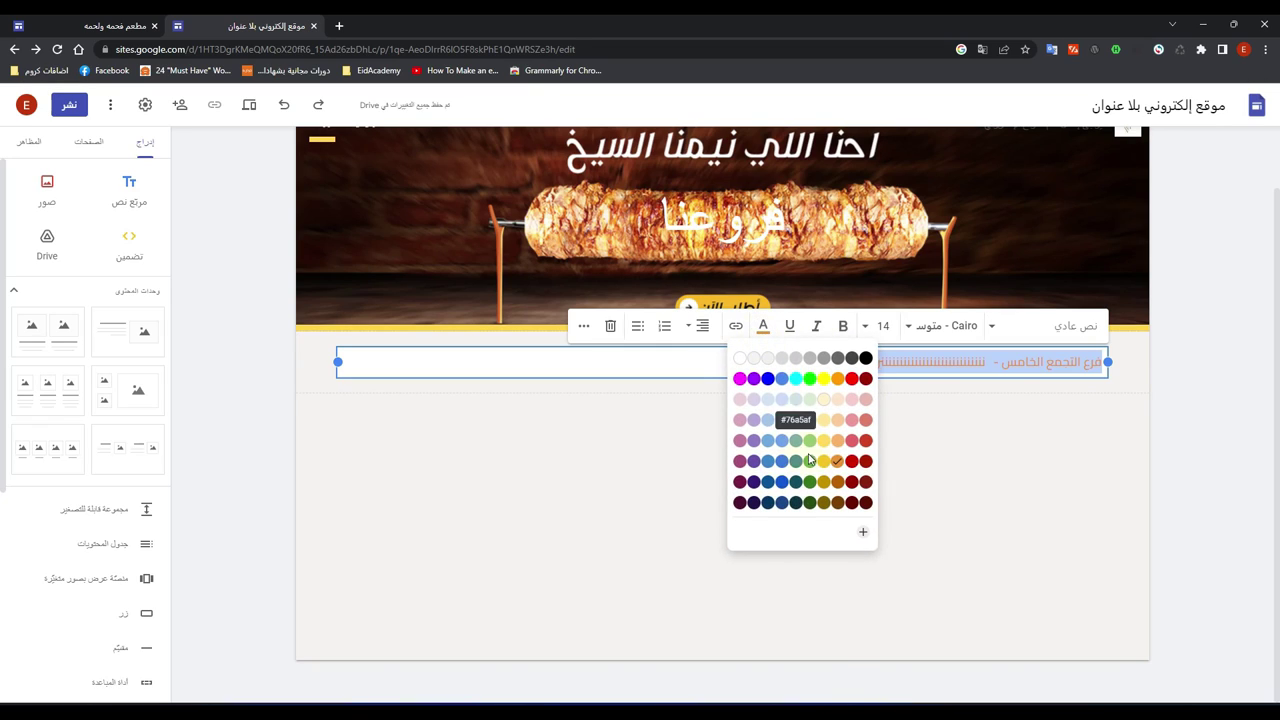
pyautogui.click(852, 461)
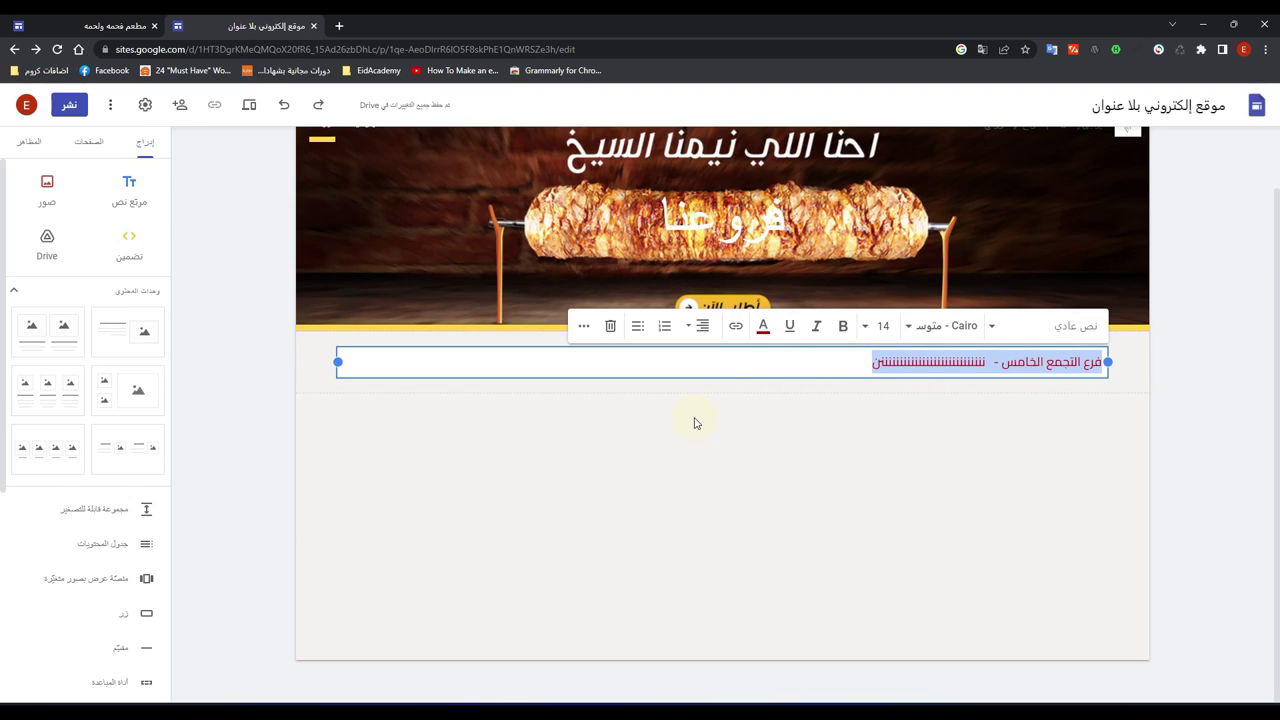
# Step: Delete the repeated filler letters, leaving 'فرع التجمع الخامس -'
pyautogui.click(868, 366)
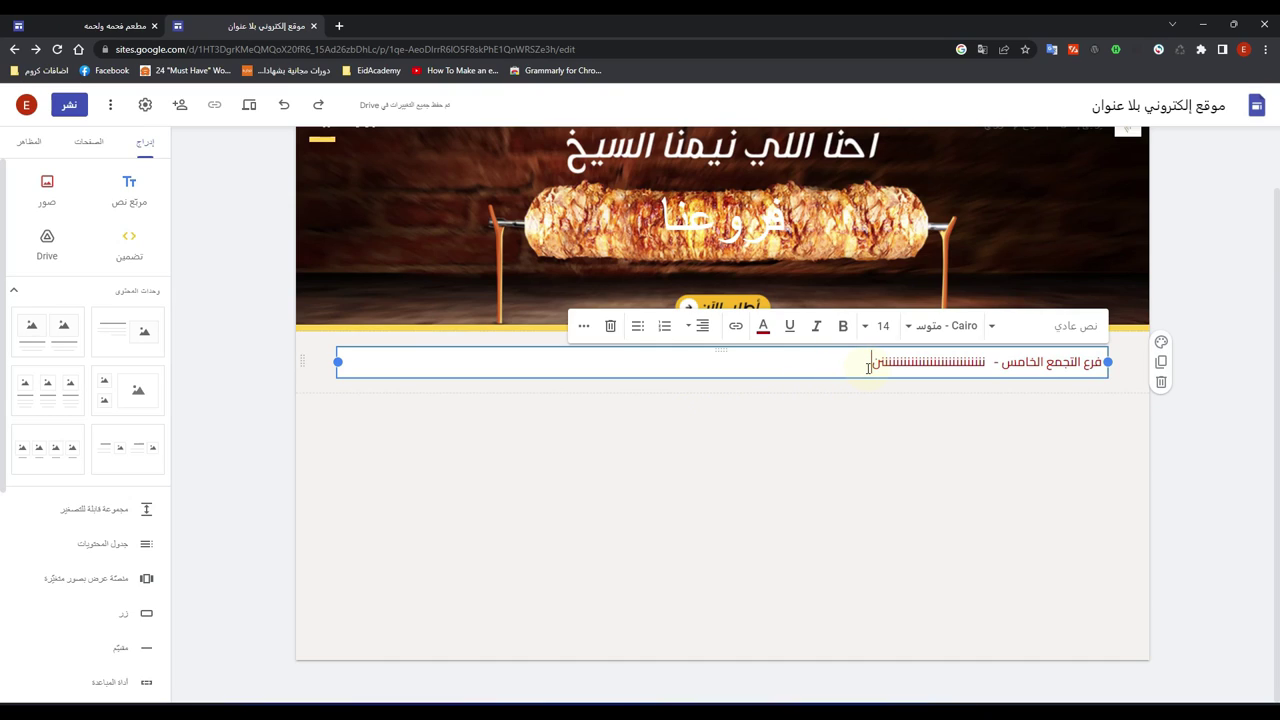
pyautogui.moveTo(868, 366); pyautogui.dragTo(983, 340)
pyautogui.press('BackSpace')
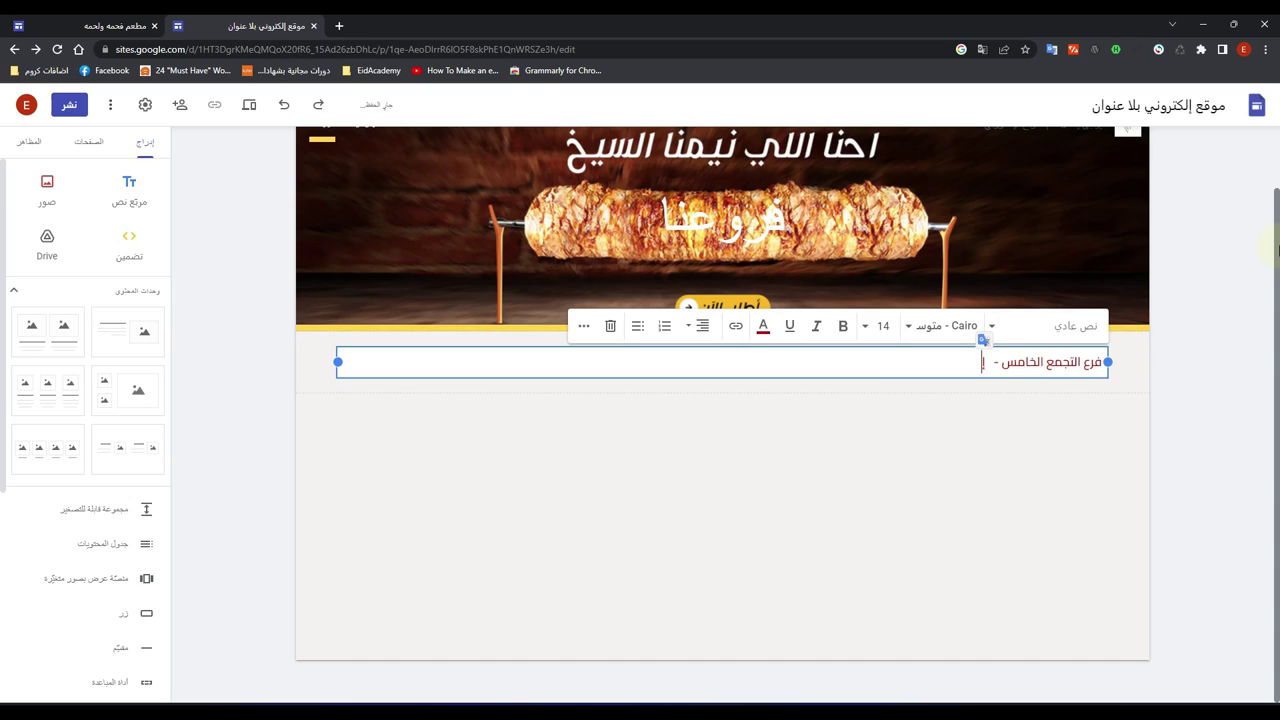
# Step: Add 'إضغط هنا للذهاب للخرائط' after the branch name, select it, and begin inserting a link
pyautogui.write('إضغط هنا للذهاب لل')
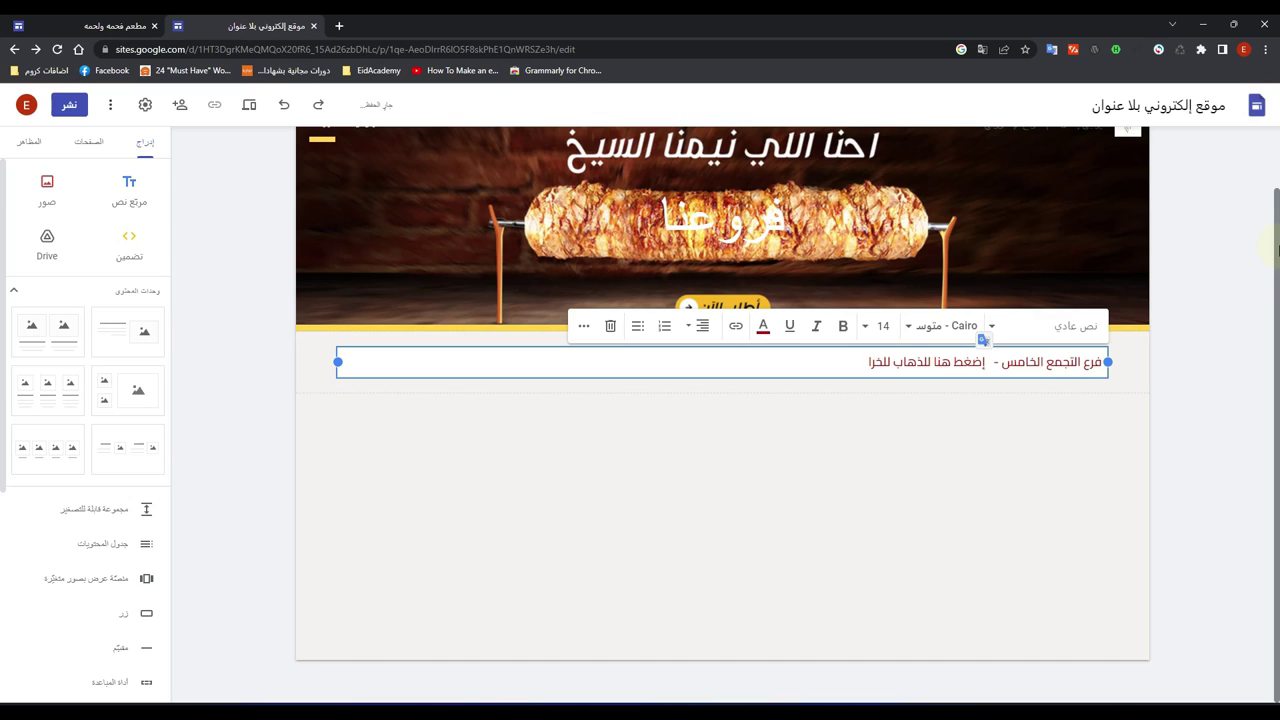
pyautogui.write('خرائط')
pyautogui.moveTo(989, 364); pyautogui.dragTo(850, 373)
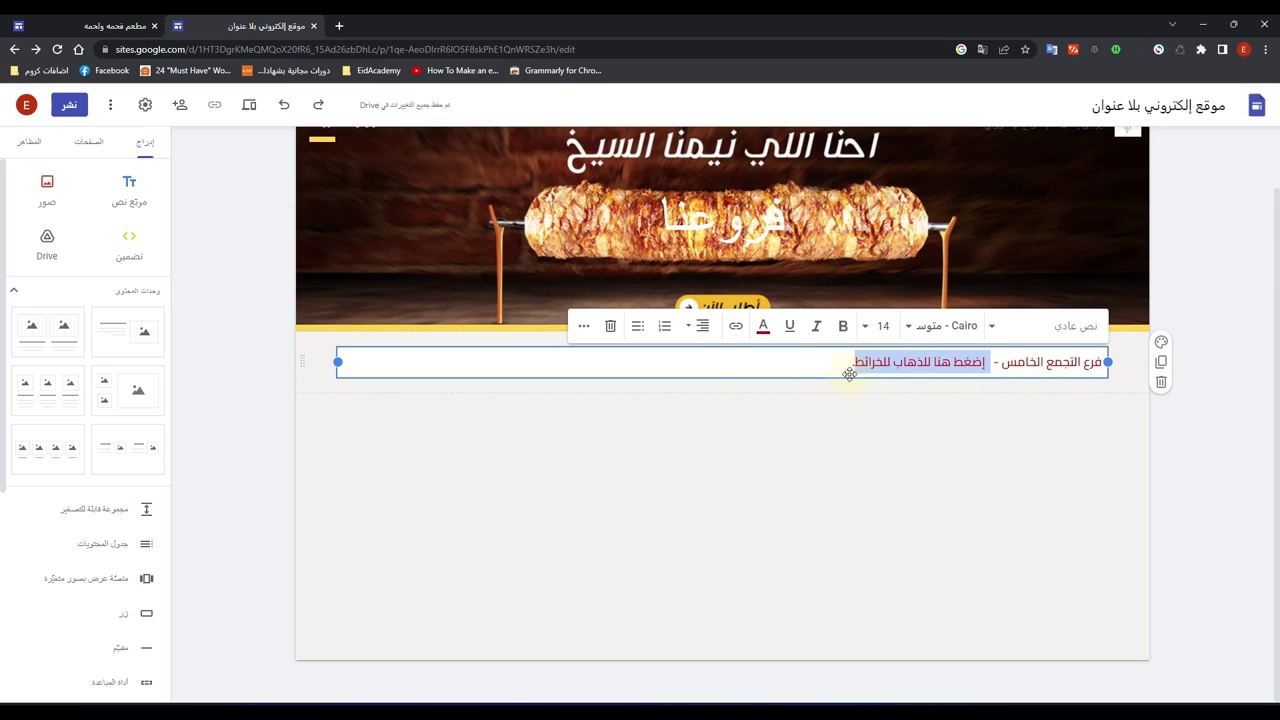
pyautogui.click(735, 328)
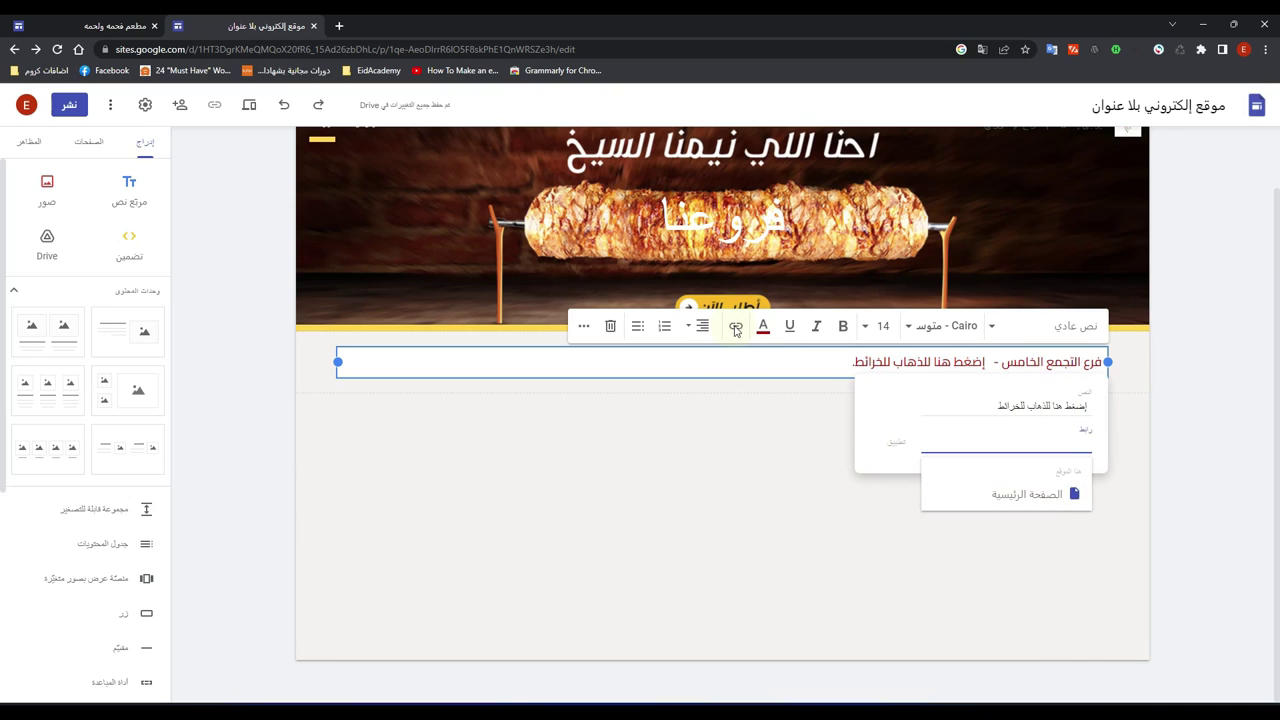
pyautogui.click(952, 447)
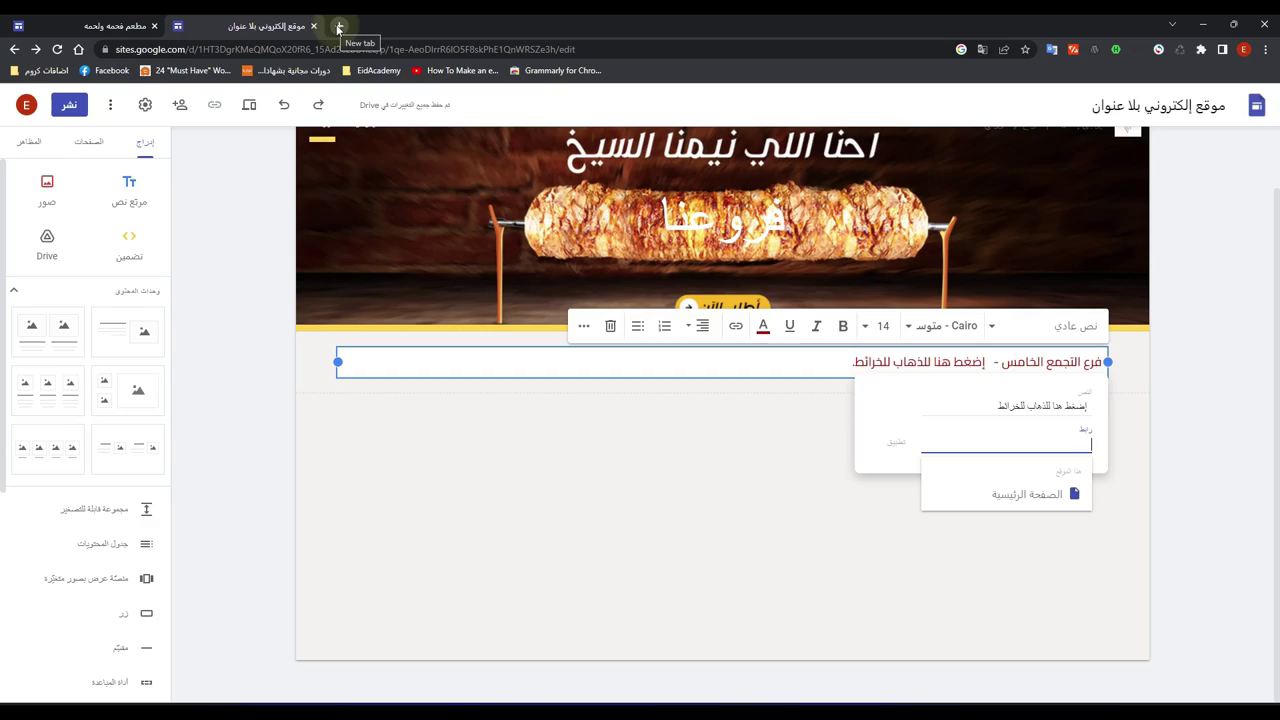
# Step: Copy the Beech Hill Country House share link from Google Maps in a new tab
pyautogui.click(339, 27)
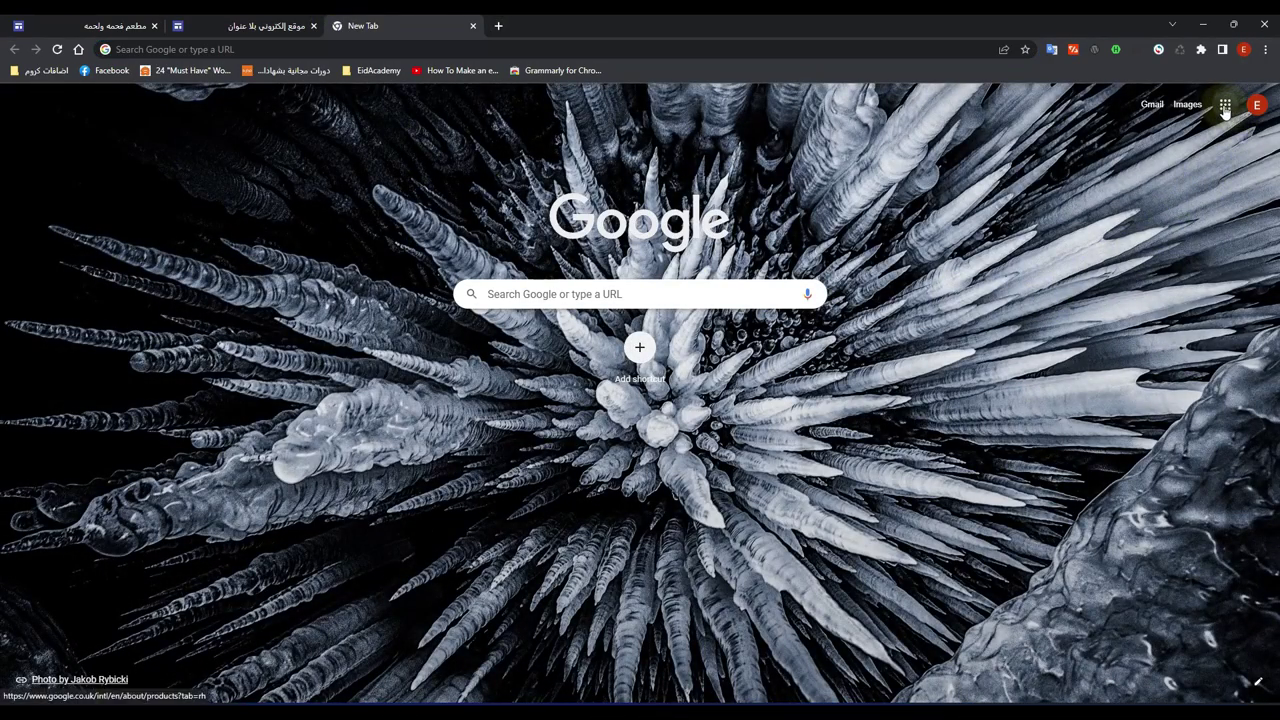
pyautogui.click(1225, 106)
pyautogui.click(1150, 188)
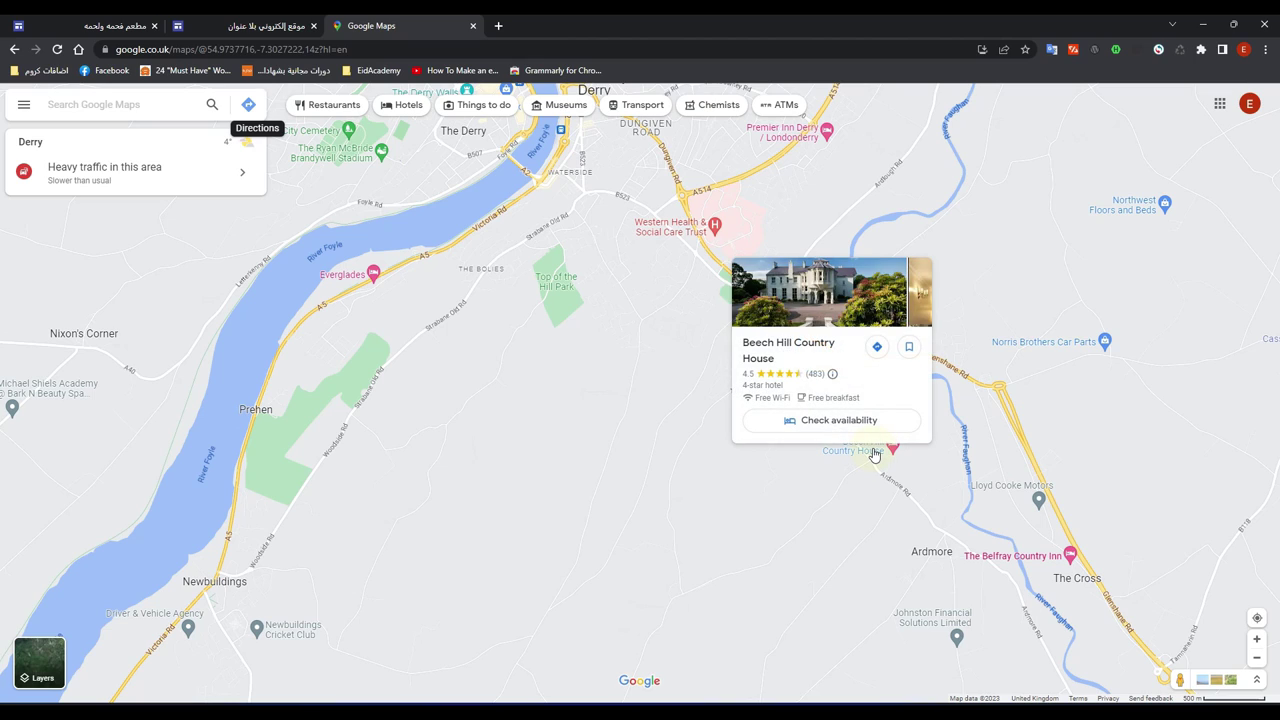
pyautogui.click(873, 453)
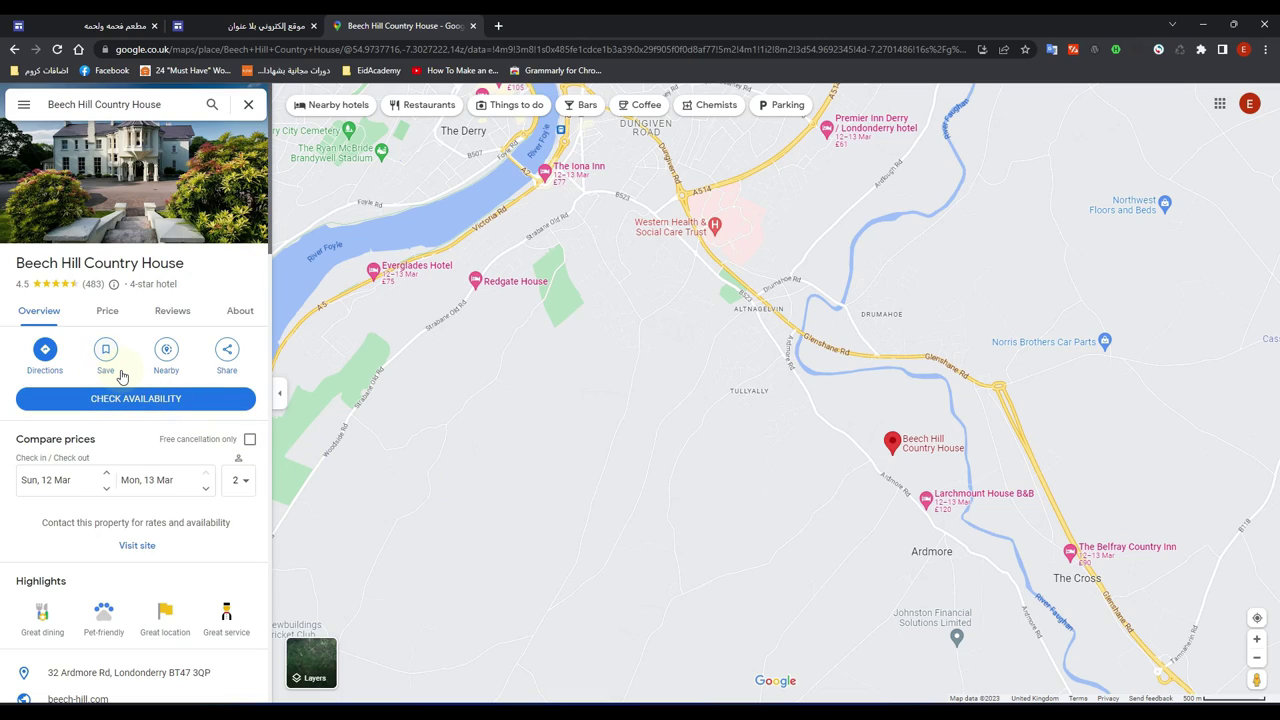
pyautogui.click(229, 352)
pyautogui.click(741, 422)
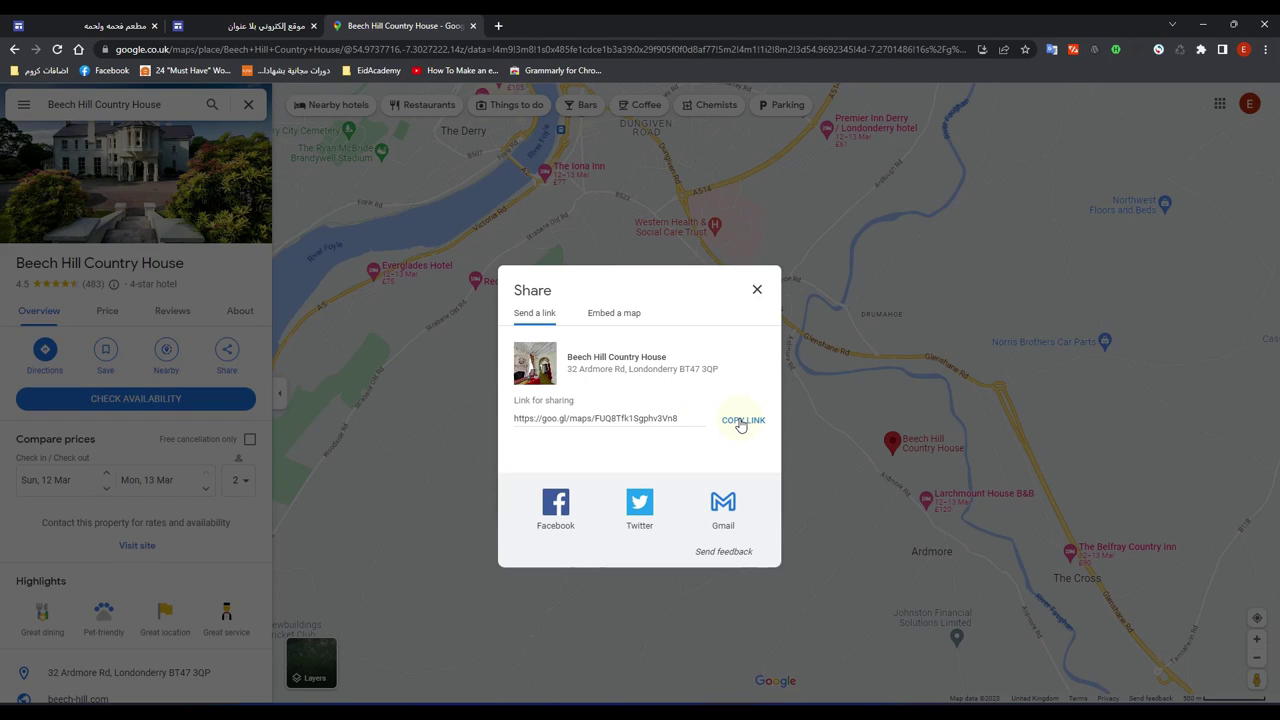
pyautogui.click(741, 422)
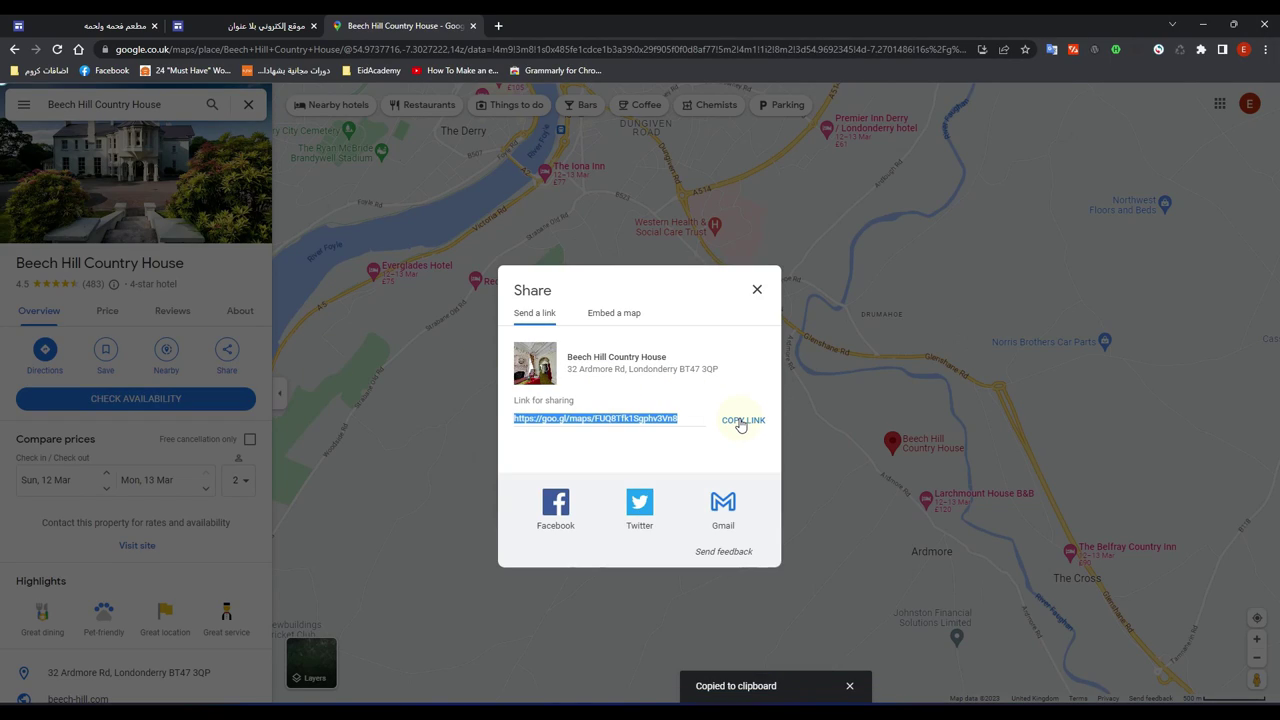
pyautogui.click(239, 22)
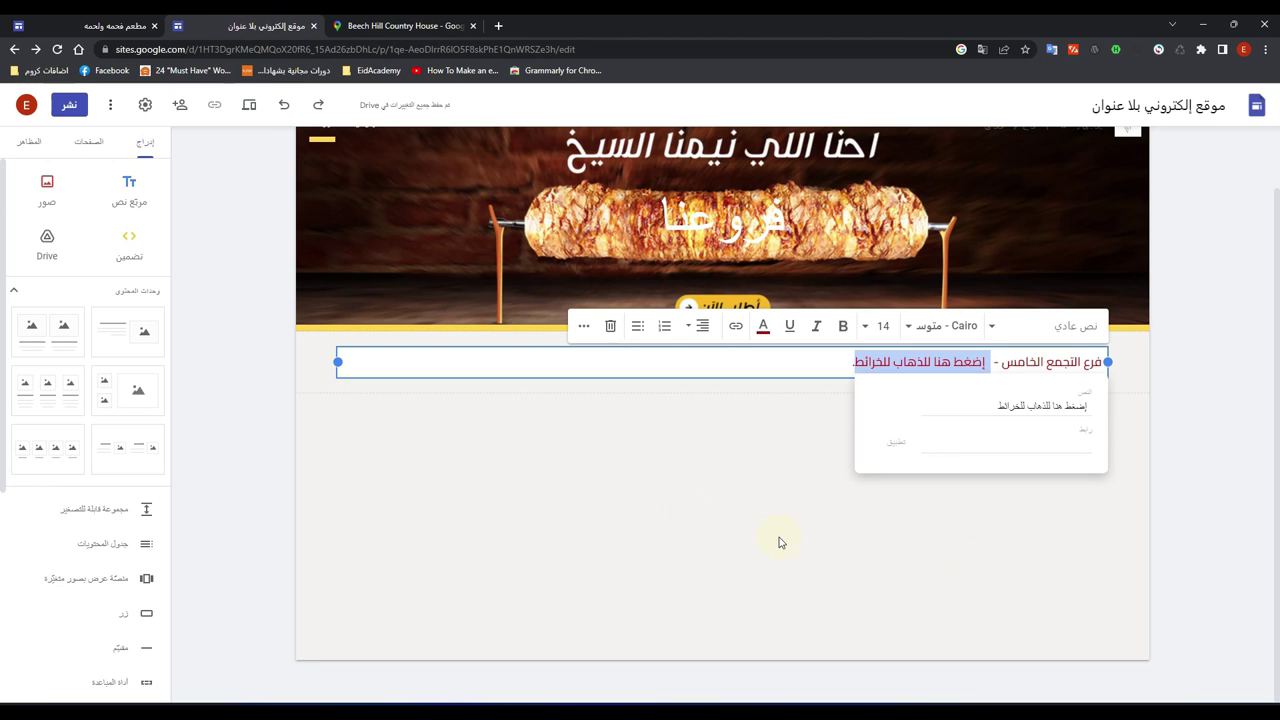
# Step: Paste the copied Google Maps URL as the phrase's link address and apply it
pyautogui.click(987, 445)
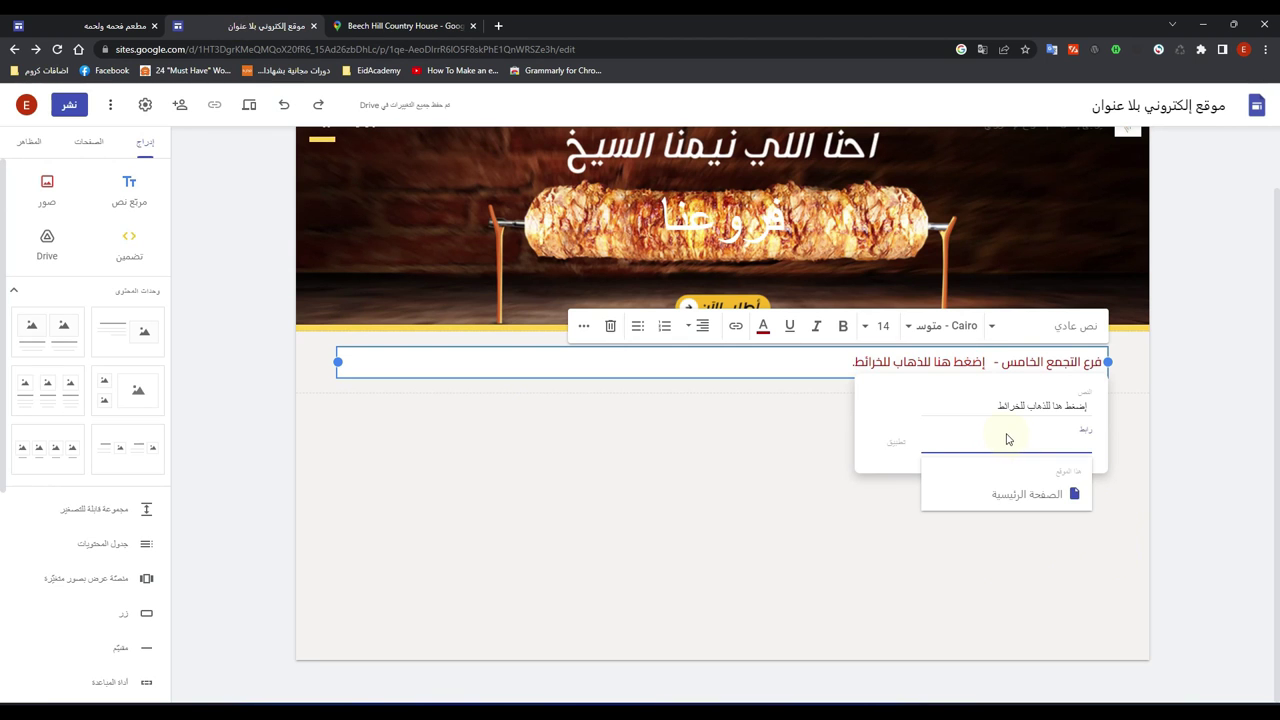
pyautogui.hotkey('ctrl', 'v')
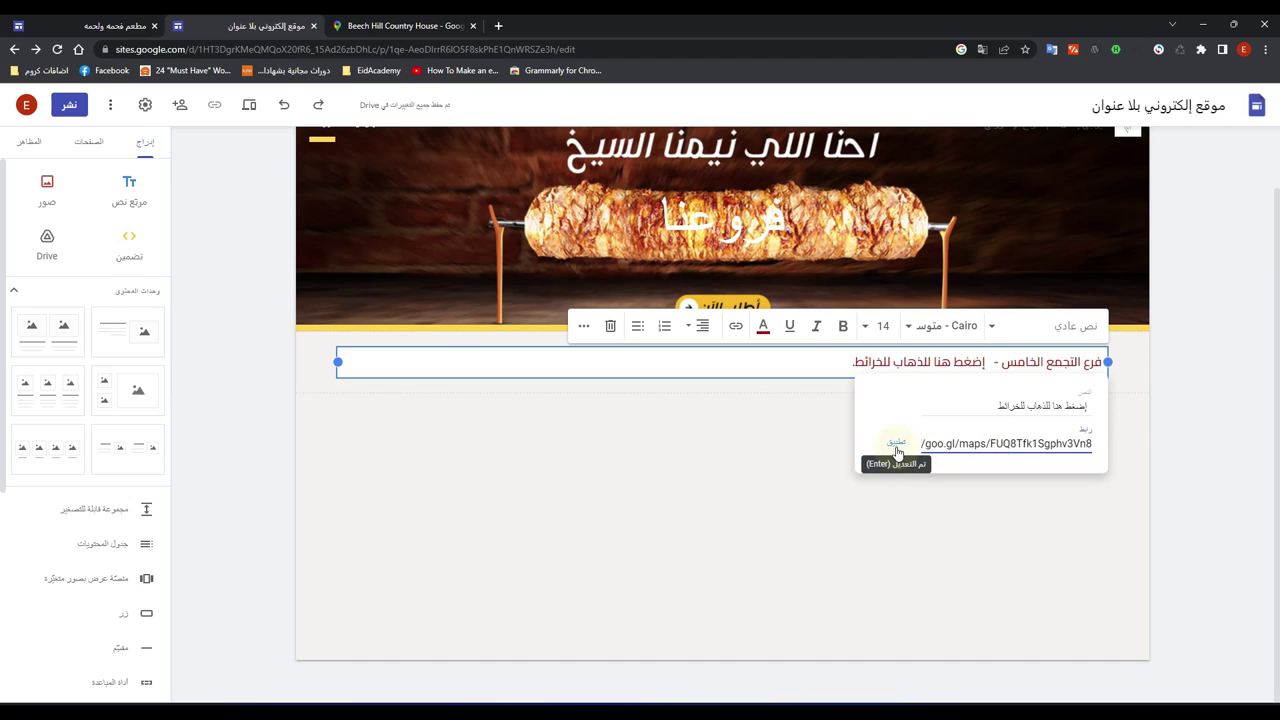
pyautogui.click(897, 445)
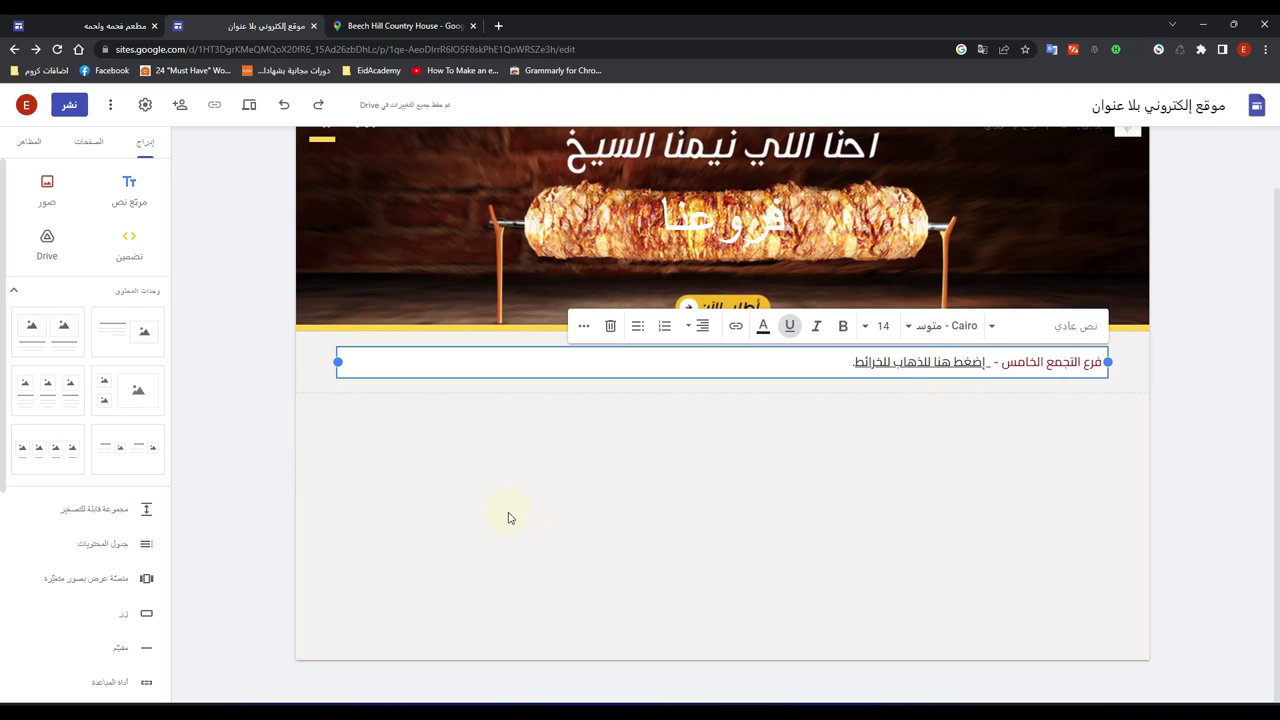
# Step: Preview the site, confirm the branch link opens Google Maps, close those tabs, and exit preview
pyautogui.click(249, 105)
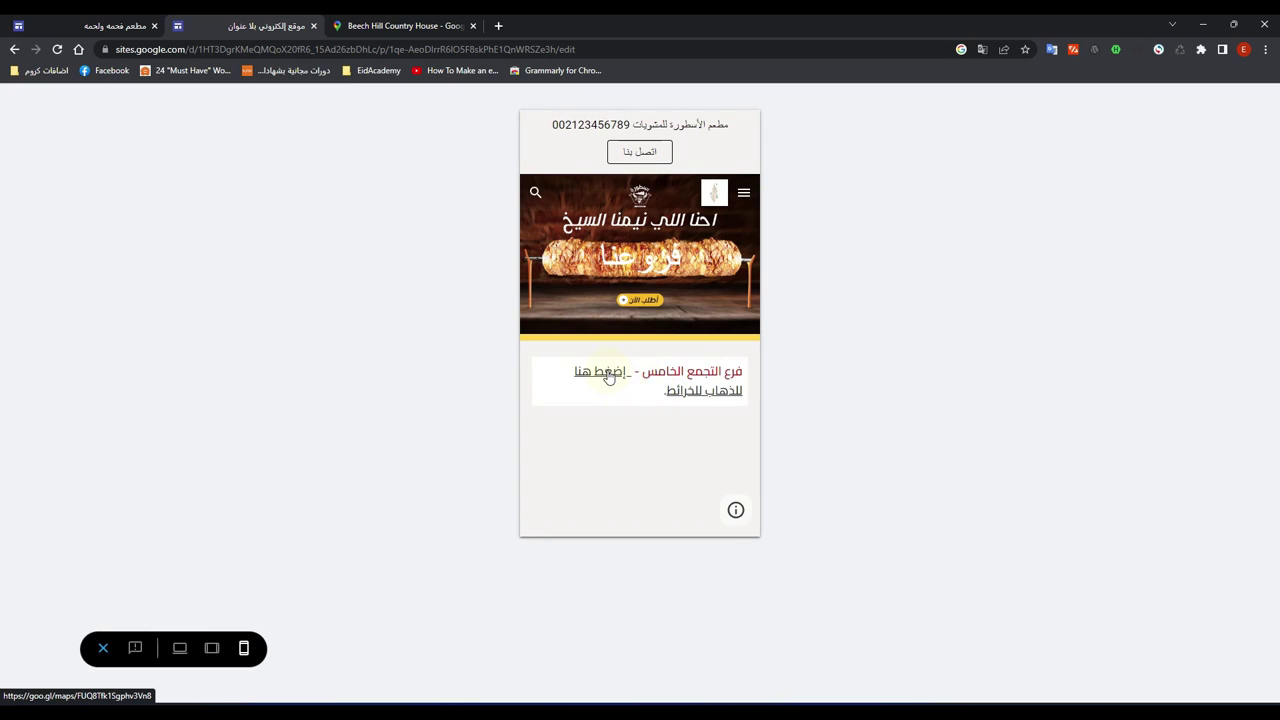
pyautogui.click(608, 375)
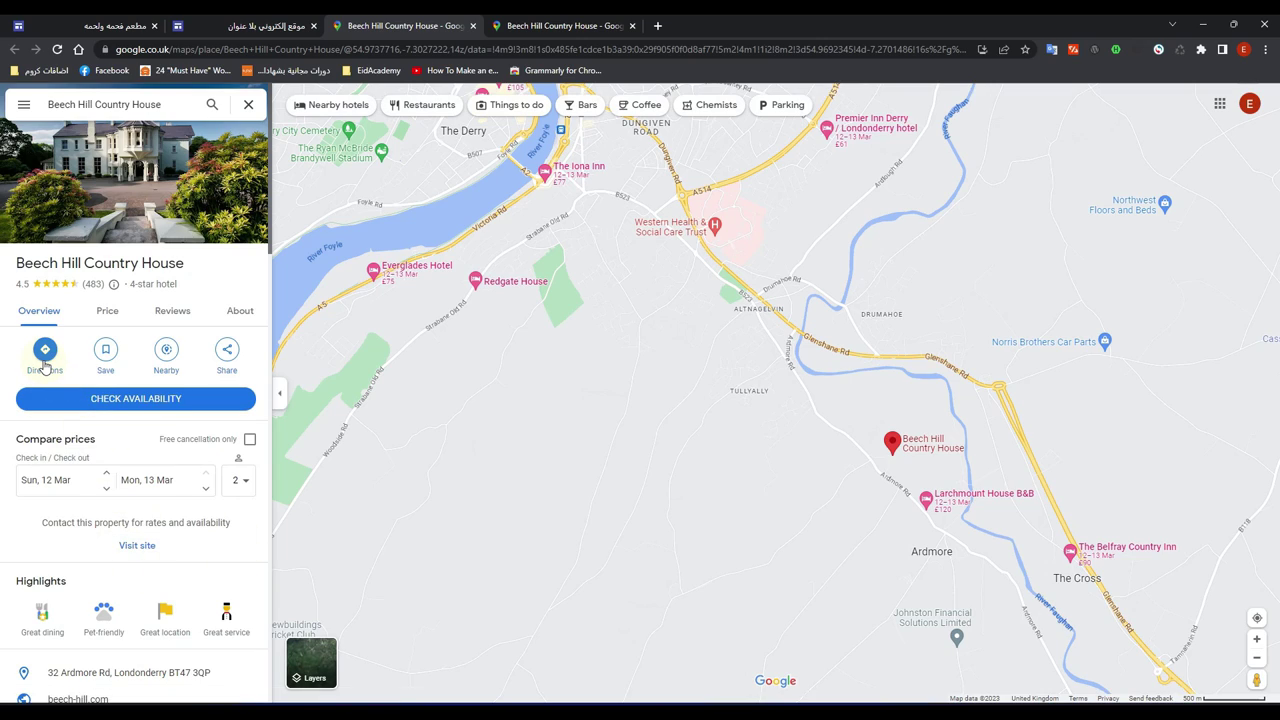
pyautogui.click(474, 26)
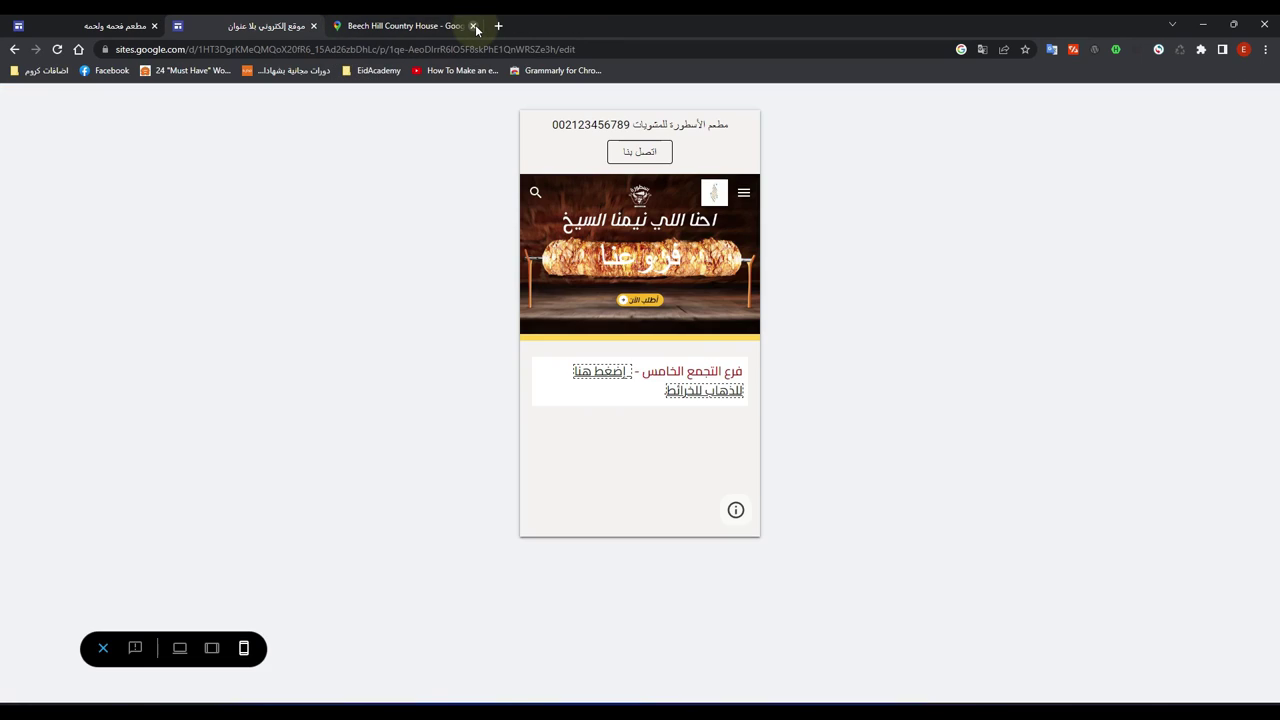
pyautogui.click(474, 26)
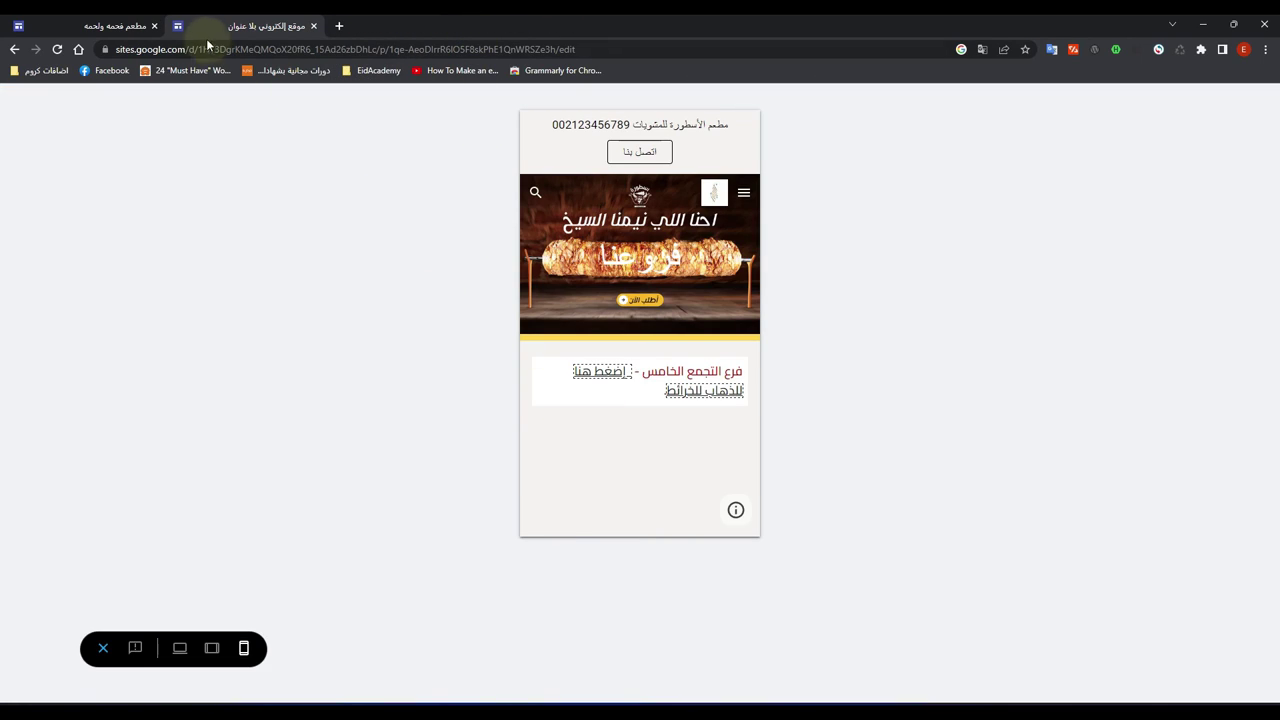
pyautogui.click(125, 23)
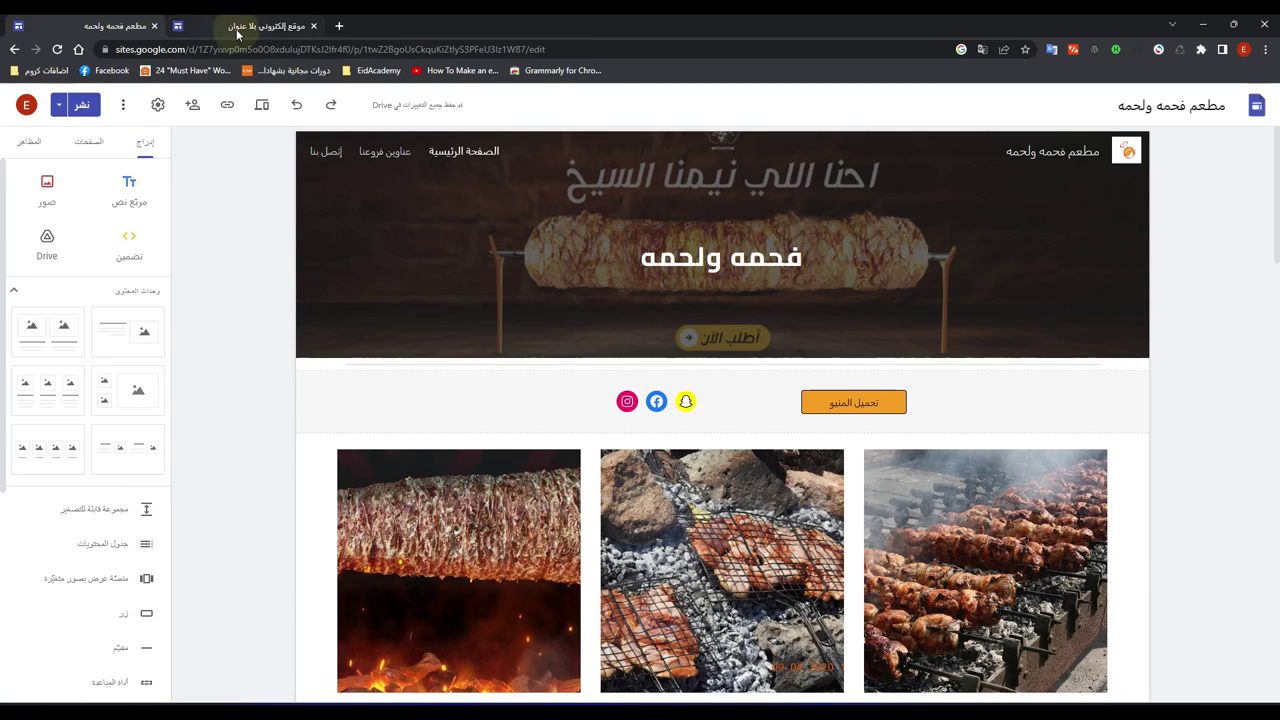
pyautogui.click(237, 26)
pyautogui.click(105, 646)
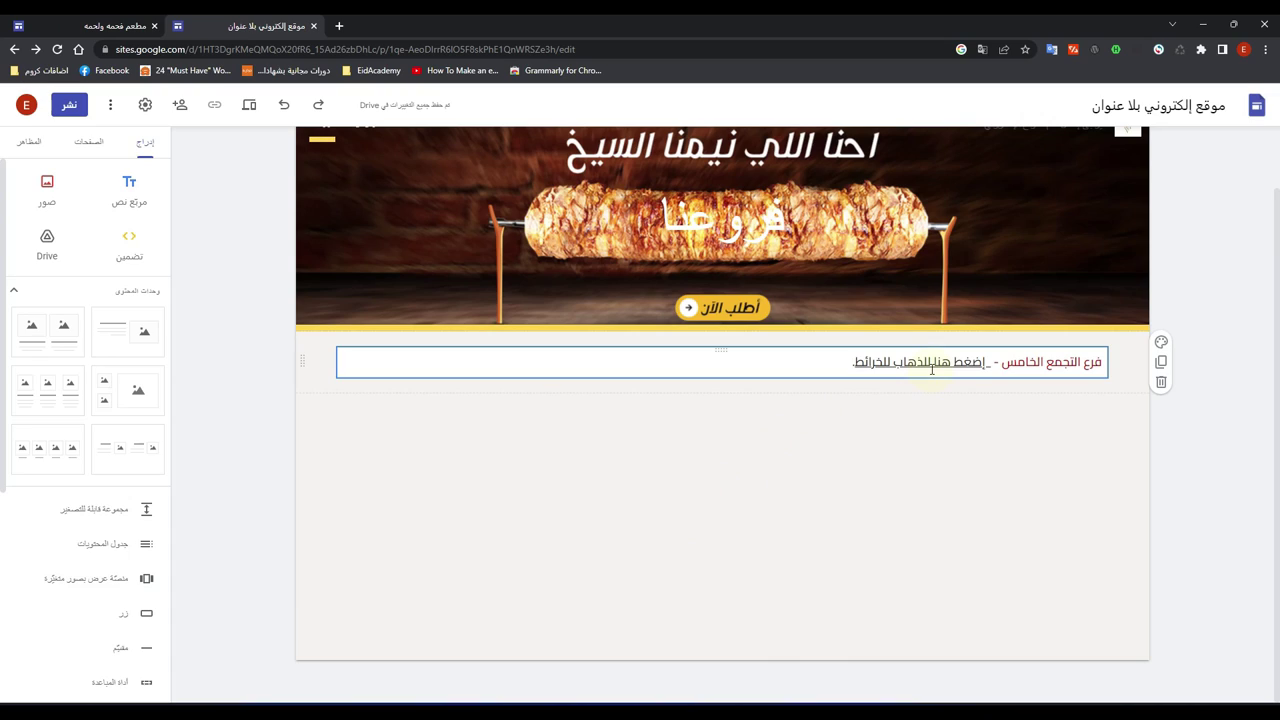
# Step: Duplicate the branch line and replace التجمع الخامس with وسط البلد بالقاهرة in the copy
pyautogui.moveTo(1128, 367)
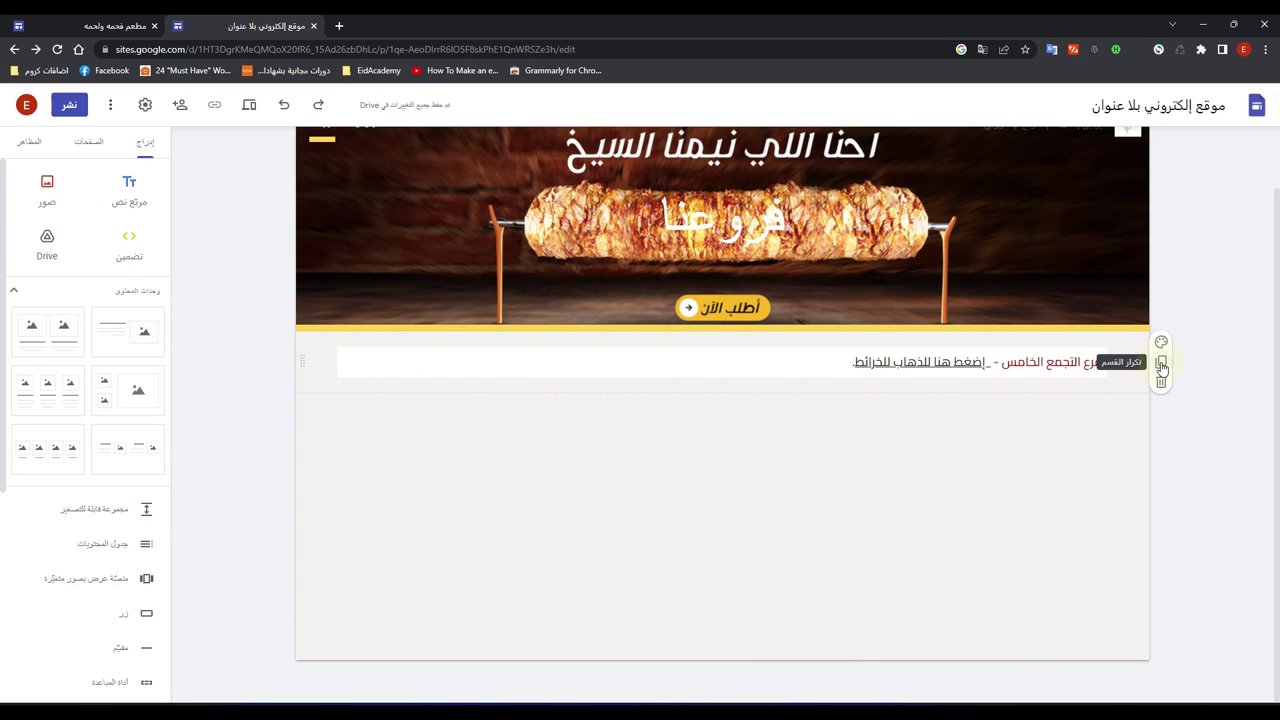
pyautogui.click(1161, 365)
pyautogui.click(1022, 426)
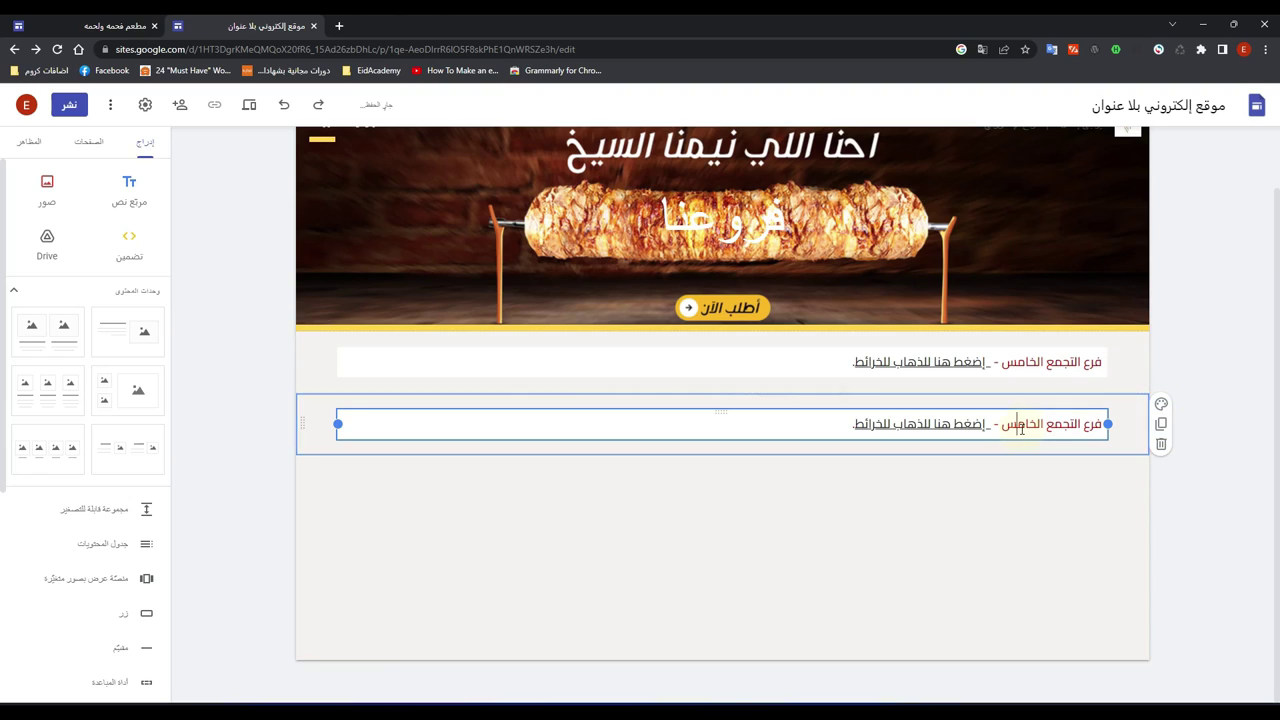
pyautogui.moveTo(1004, 430); pyautogui.dragTo(1086, 425)
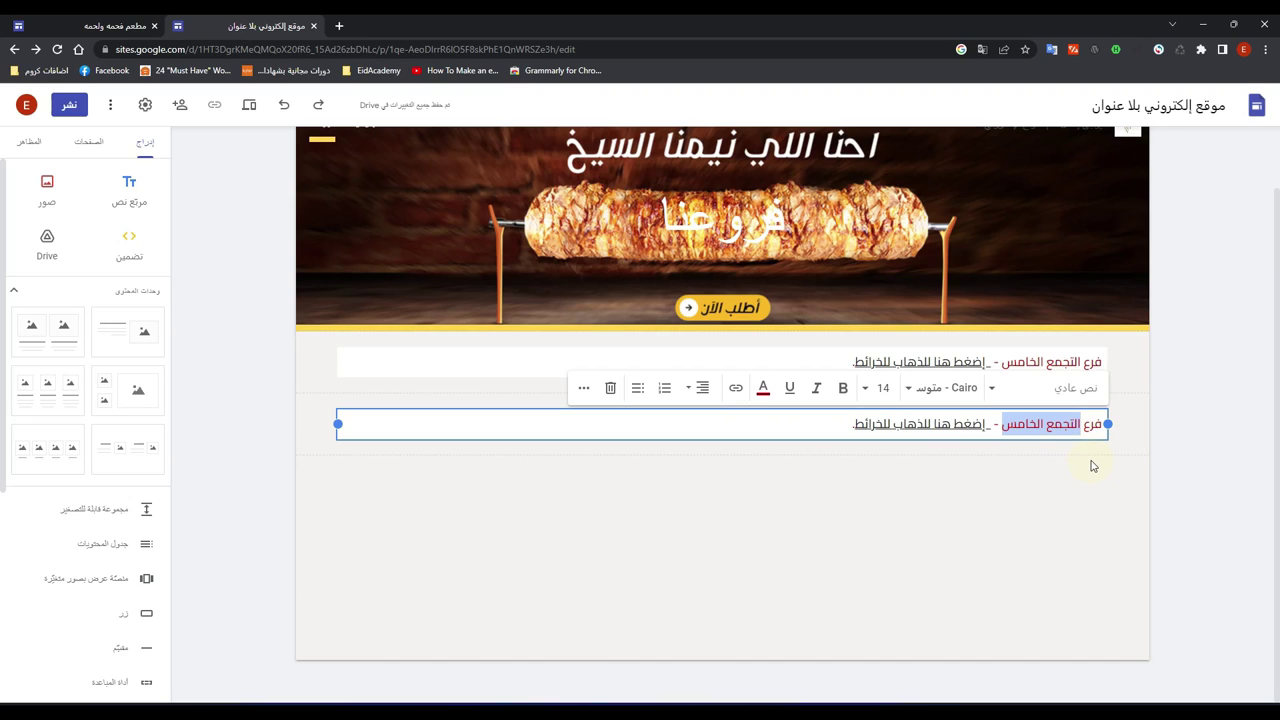
pyautogui.write('وسط البلد')
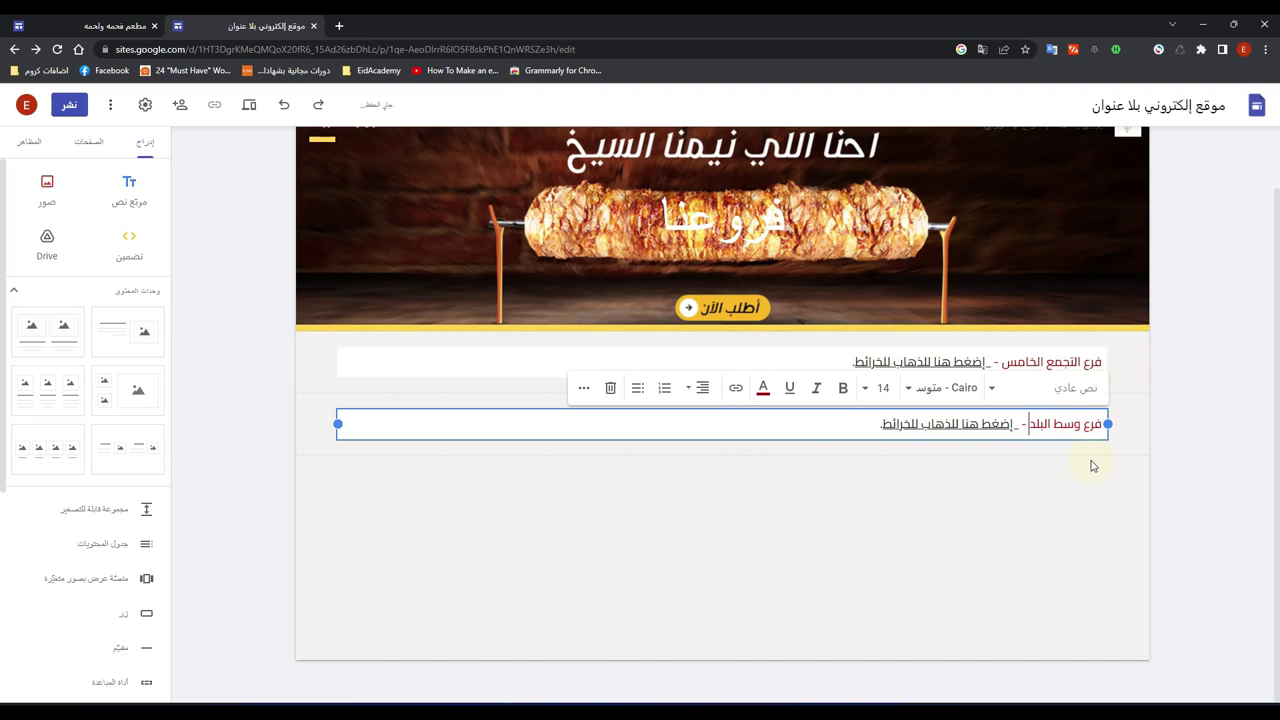
pyautogui.write(' بالقاهرة')
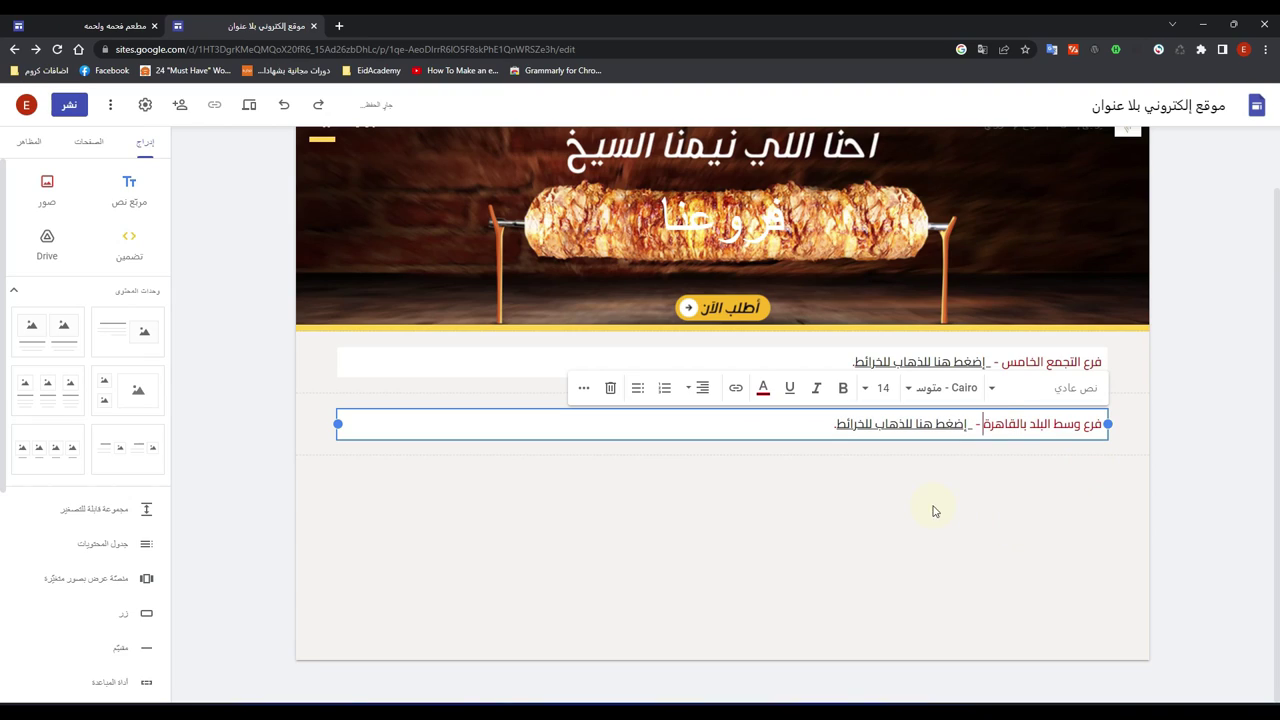
# Step: Check the copied line's Google Maps link in its editor, then deselect the text
pyautogui.click(891, 427)
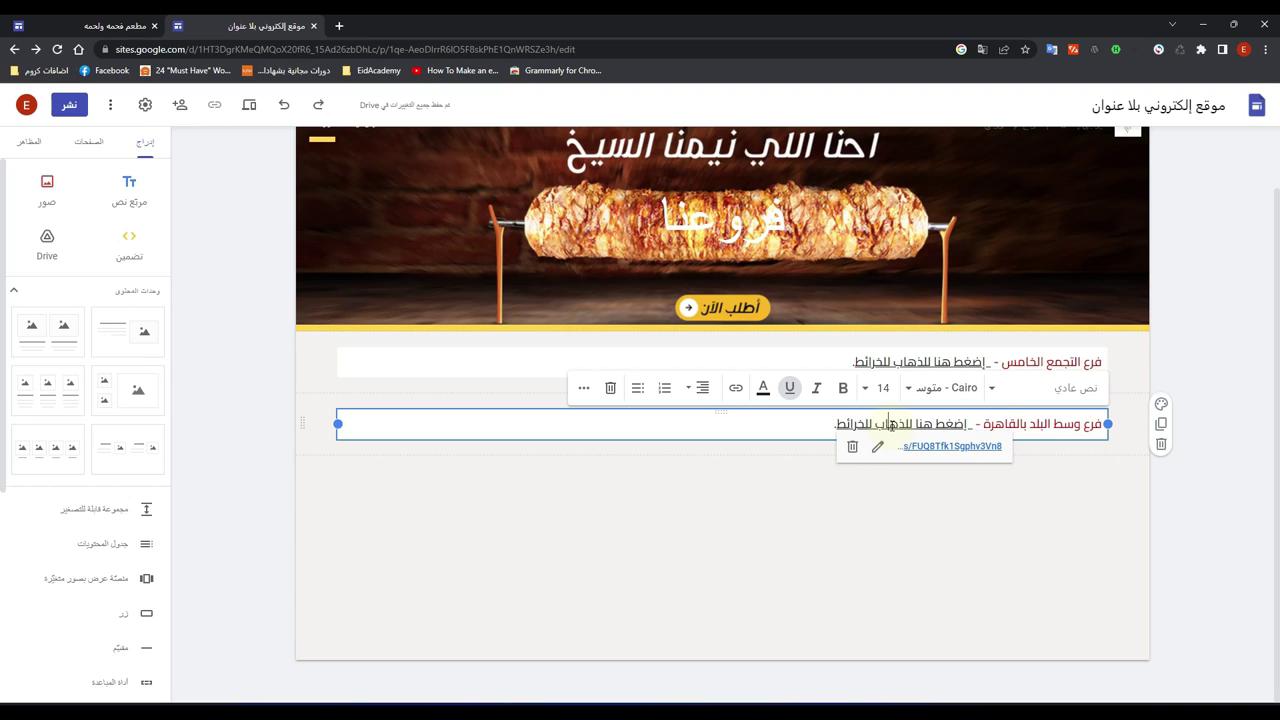
pyautogui.click(878, 447)
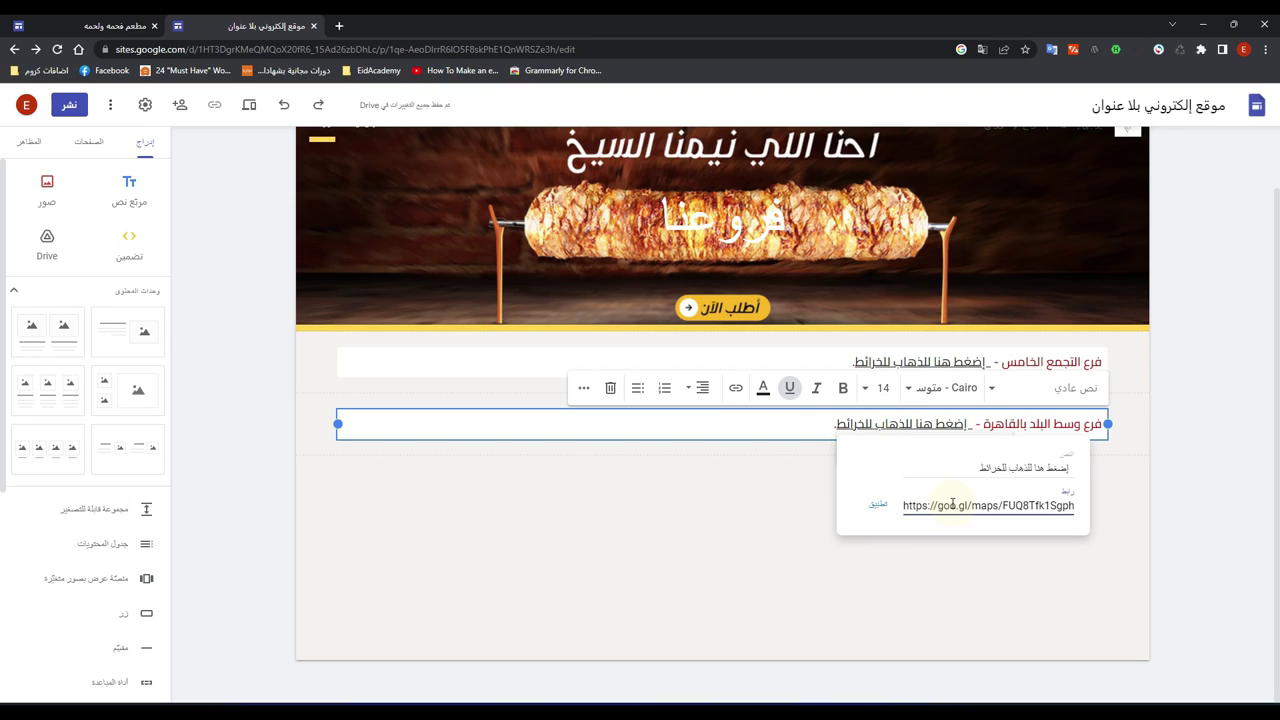
pyautogui.click(715, 495)
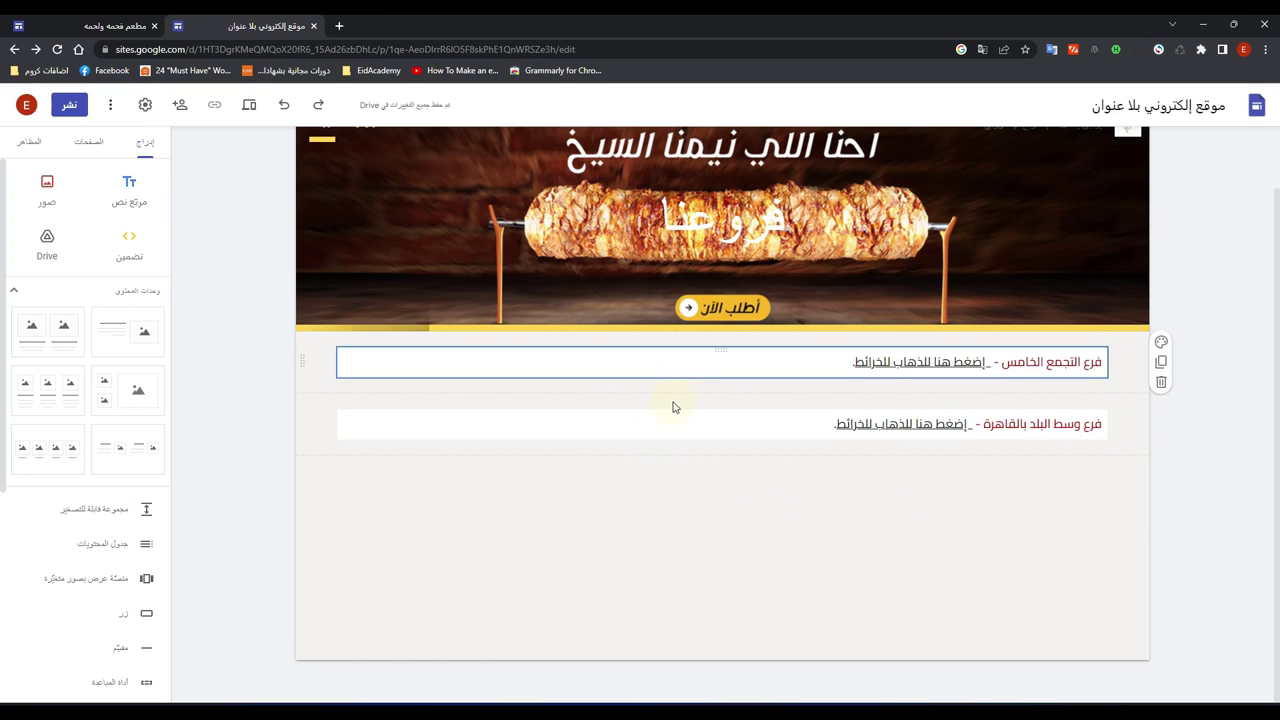
pyautogui.scroll(1, 557, 575)
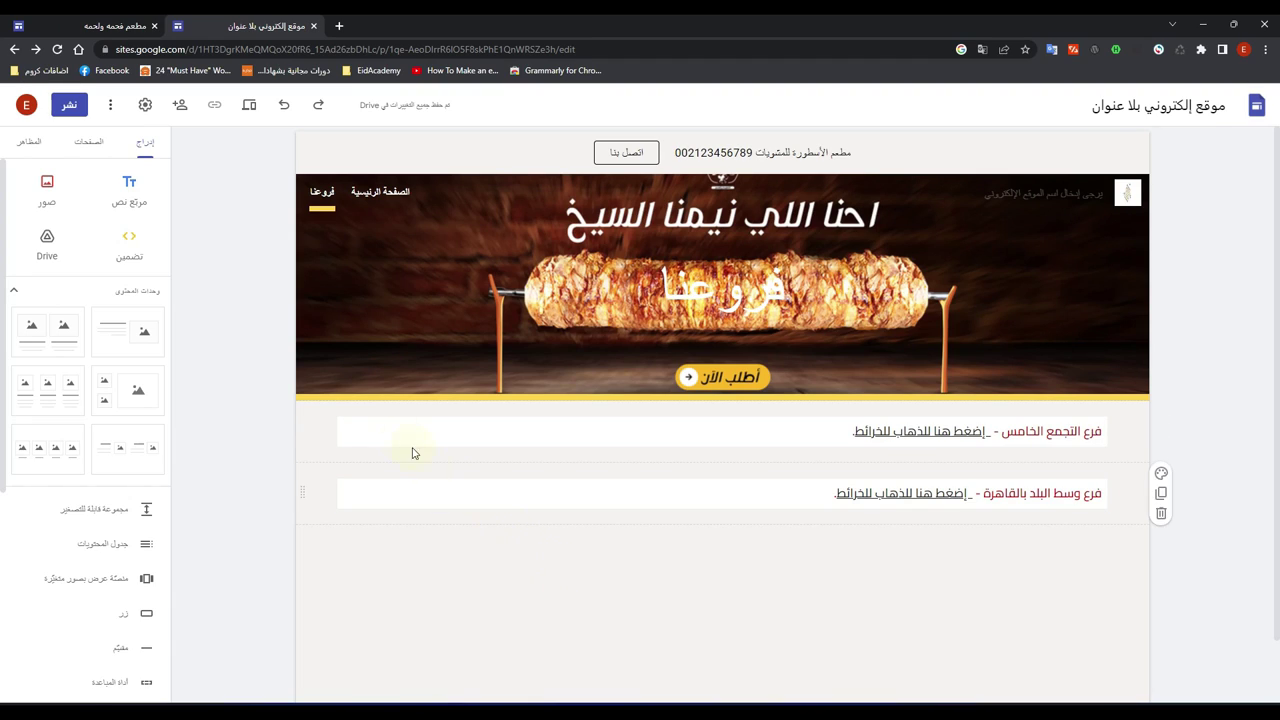
# Step: Create a new page with no name, added to the site as 'Untitled page'
pyautogui.click(93, 145)
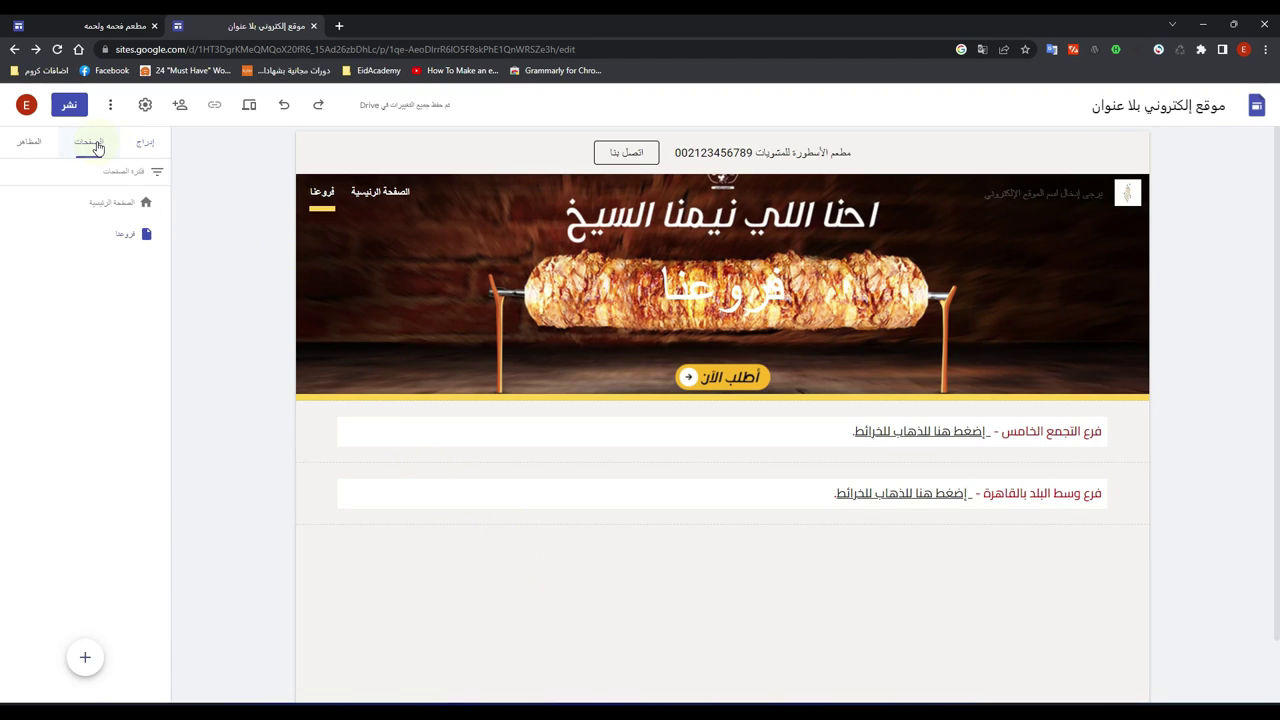
pyautogui.click(86, 660)
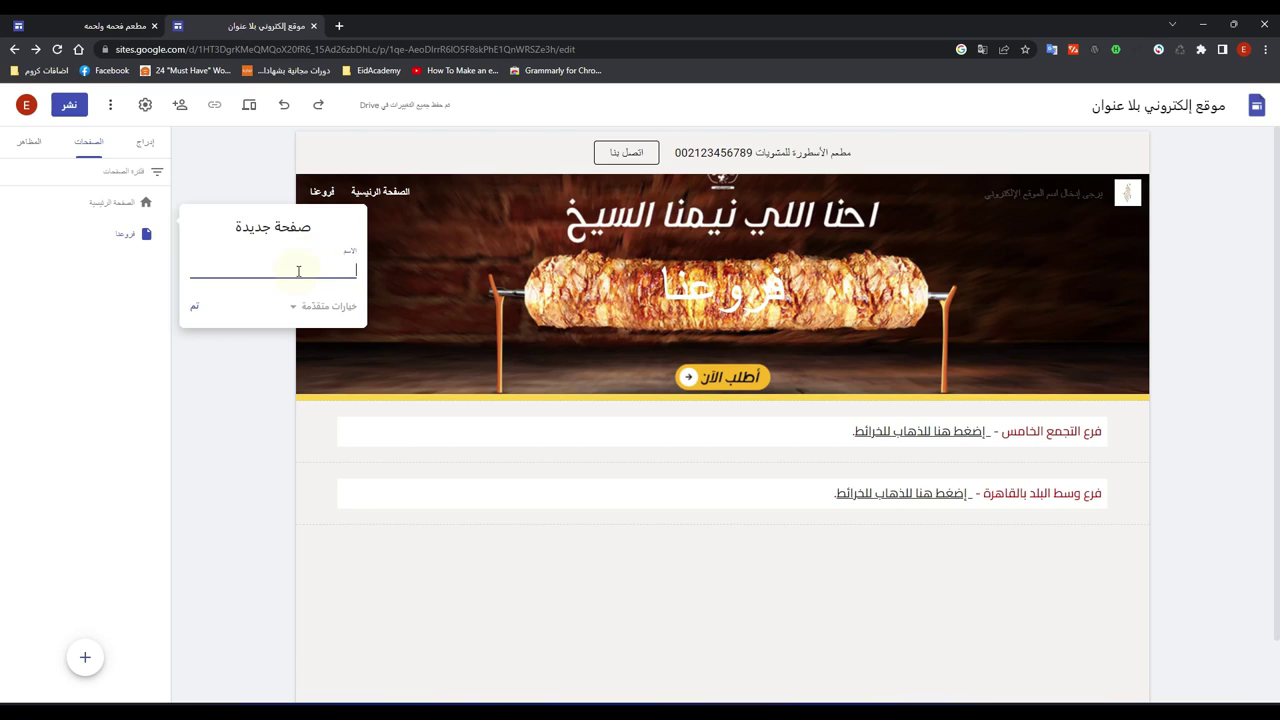
pyautogui.click(195, 306)
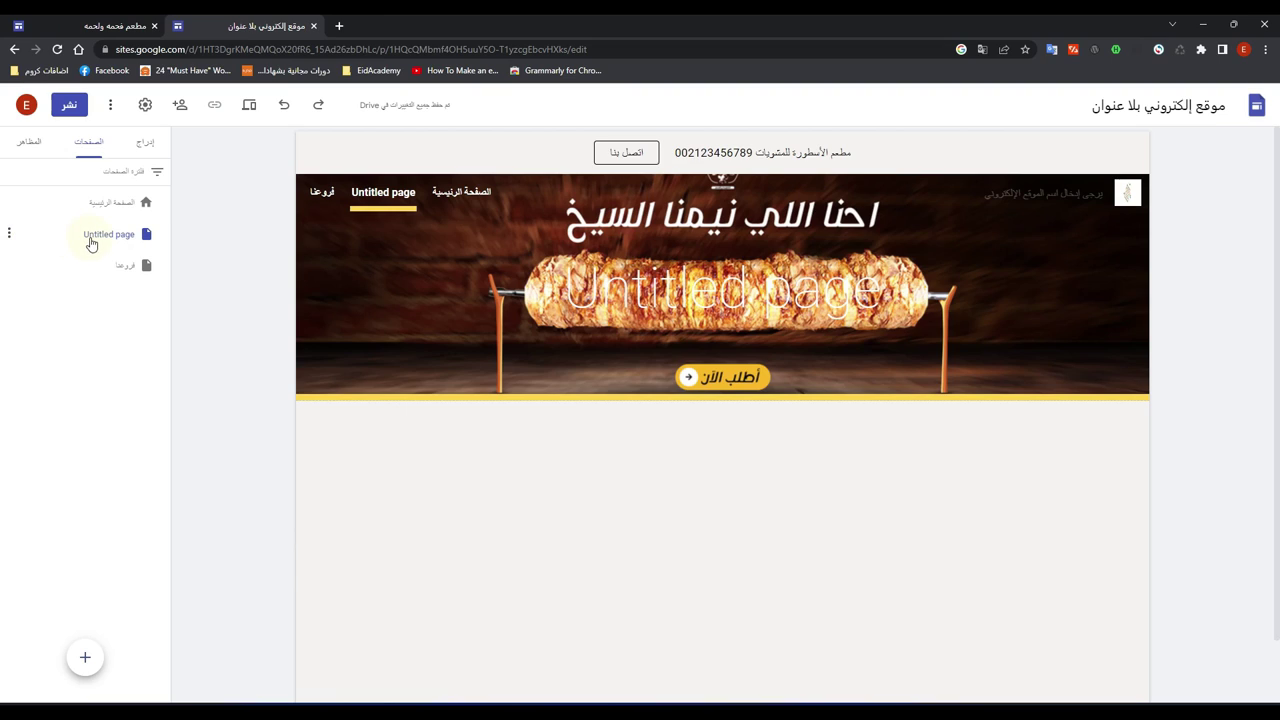
# Step: Delete the Untitled page from the site's pages list
pyautogui.click(9, 236)
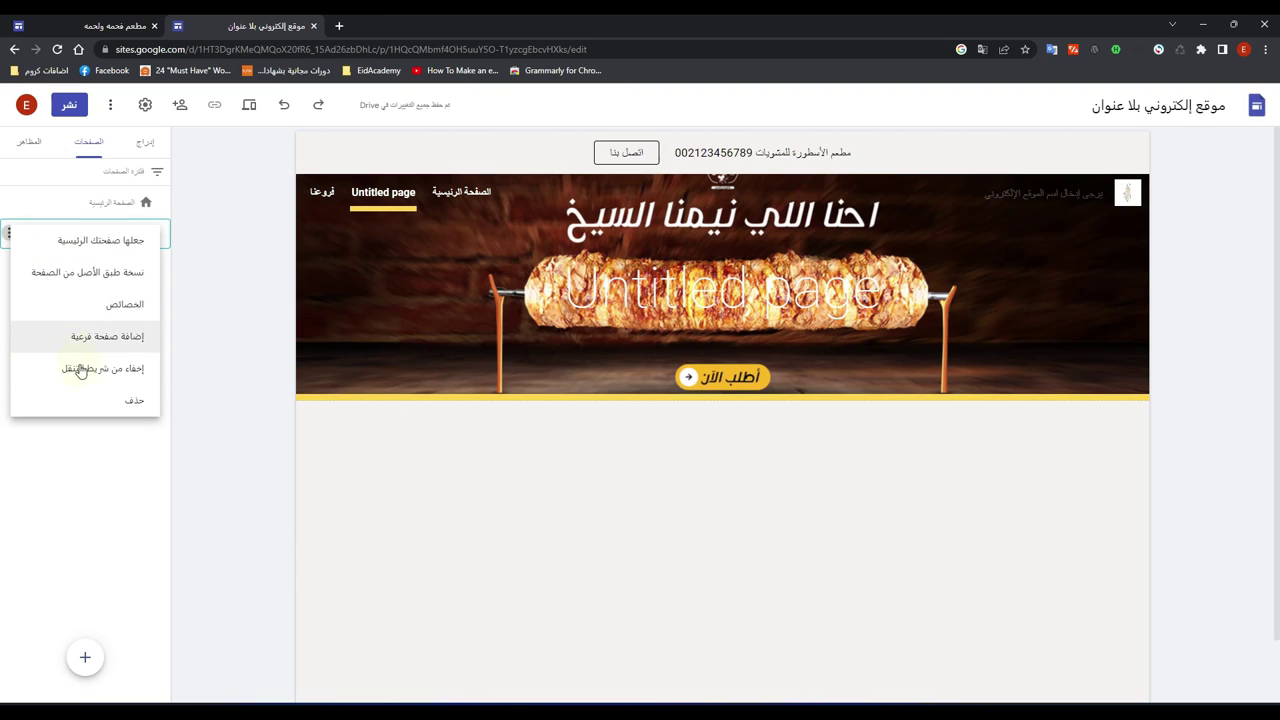
pyautogui.click(111, 404)
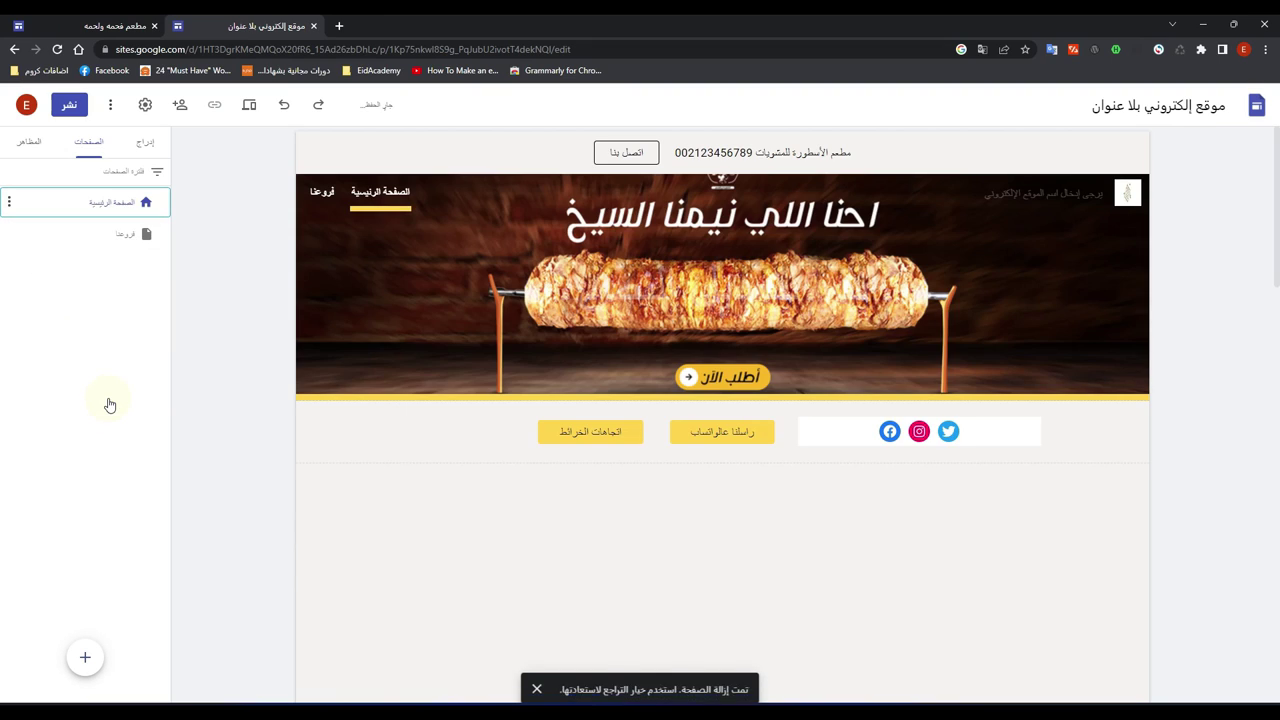
pyautogui.click(9, 236)
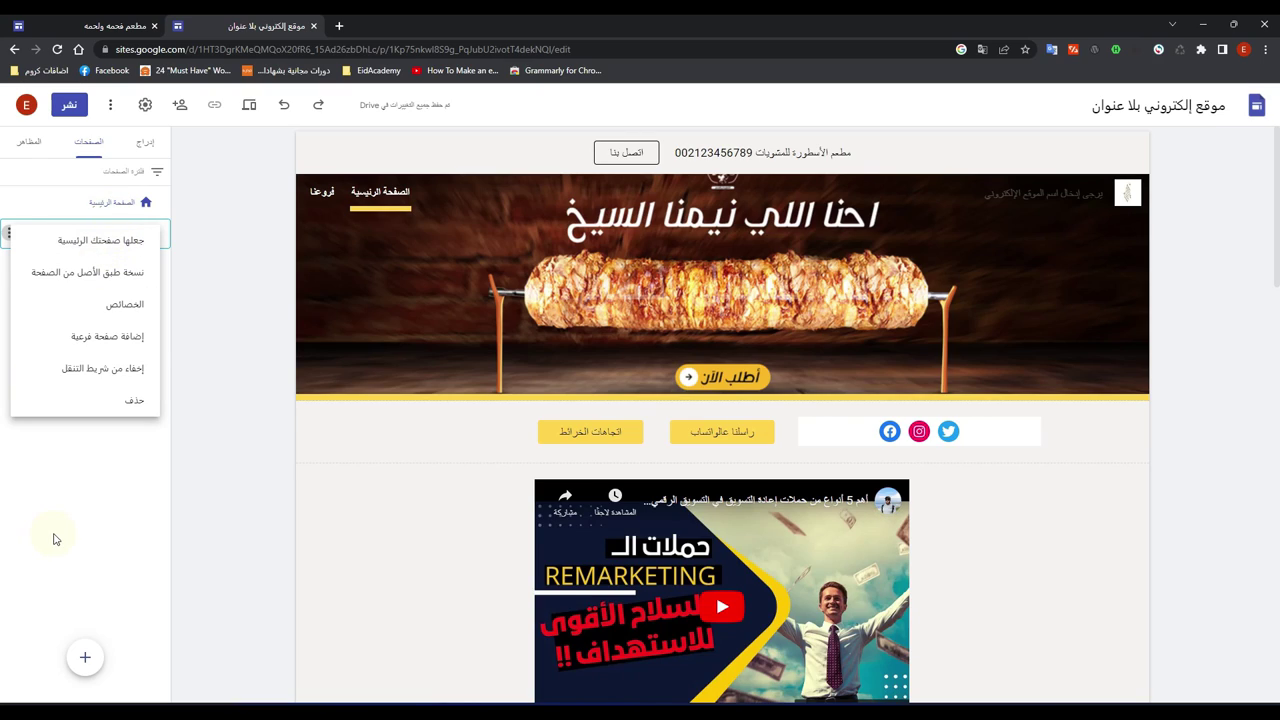
pyautogui.click(93, 304)
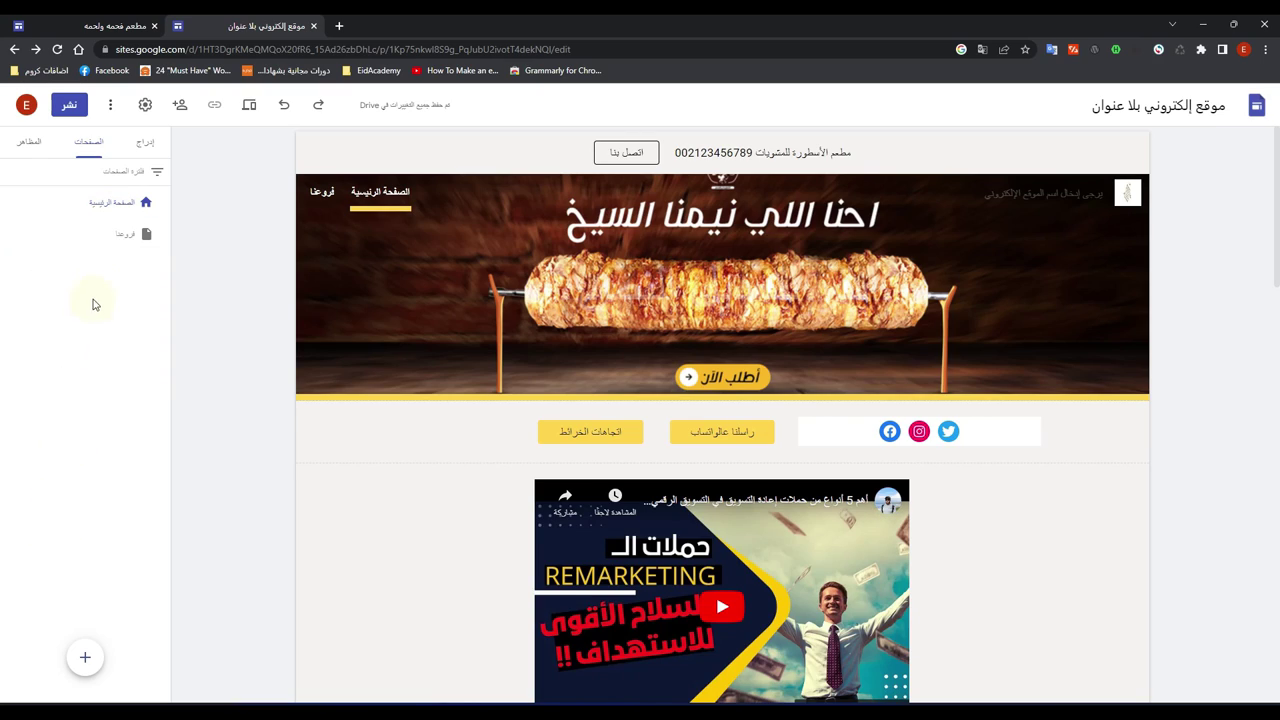
# Step: Open the فروعنا page properties, close them unchanged, and reopen its options menu
pyautogui.click(11, 236)
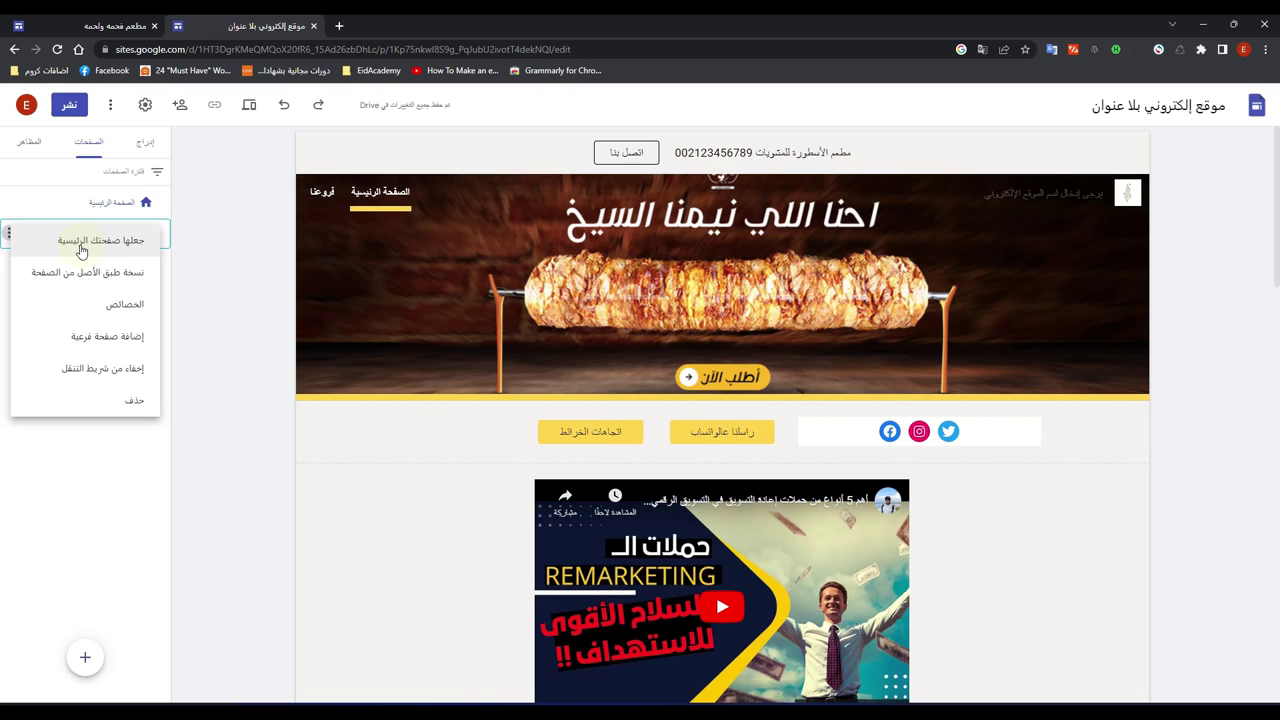
pyautogui.click(117, 306)
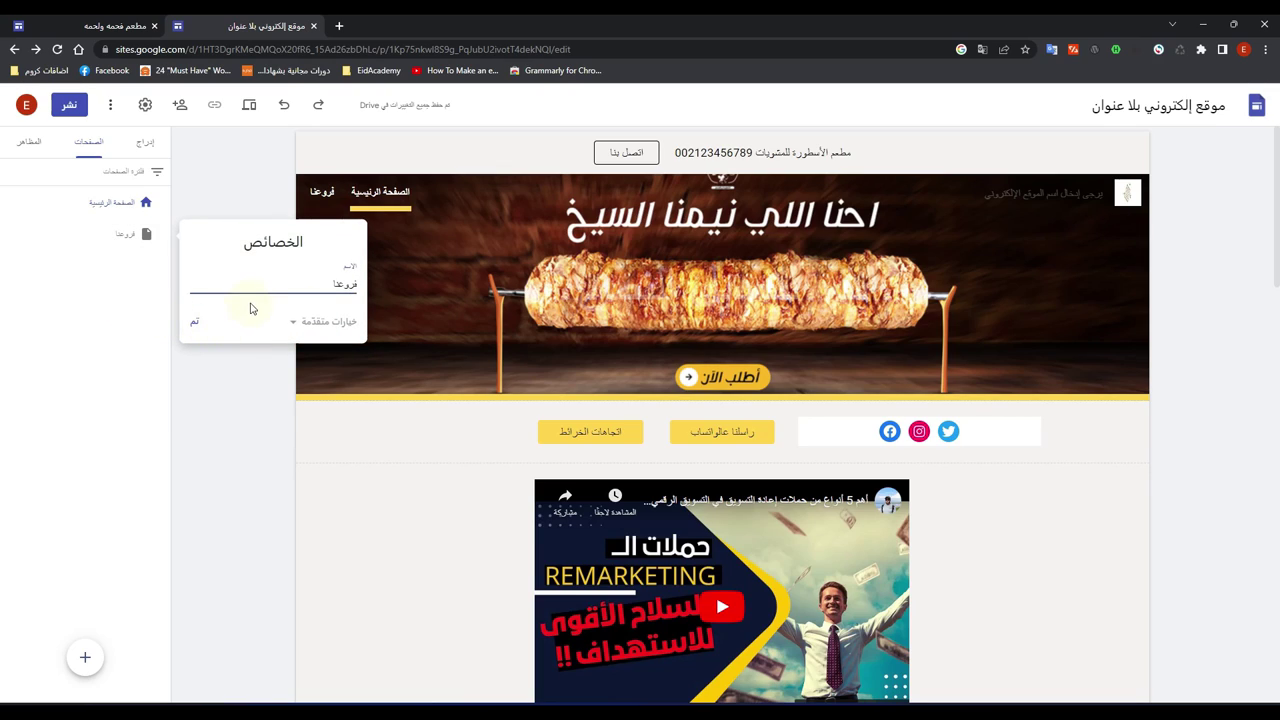
pyautogui.click(195, 322)
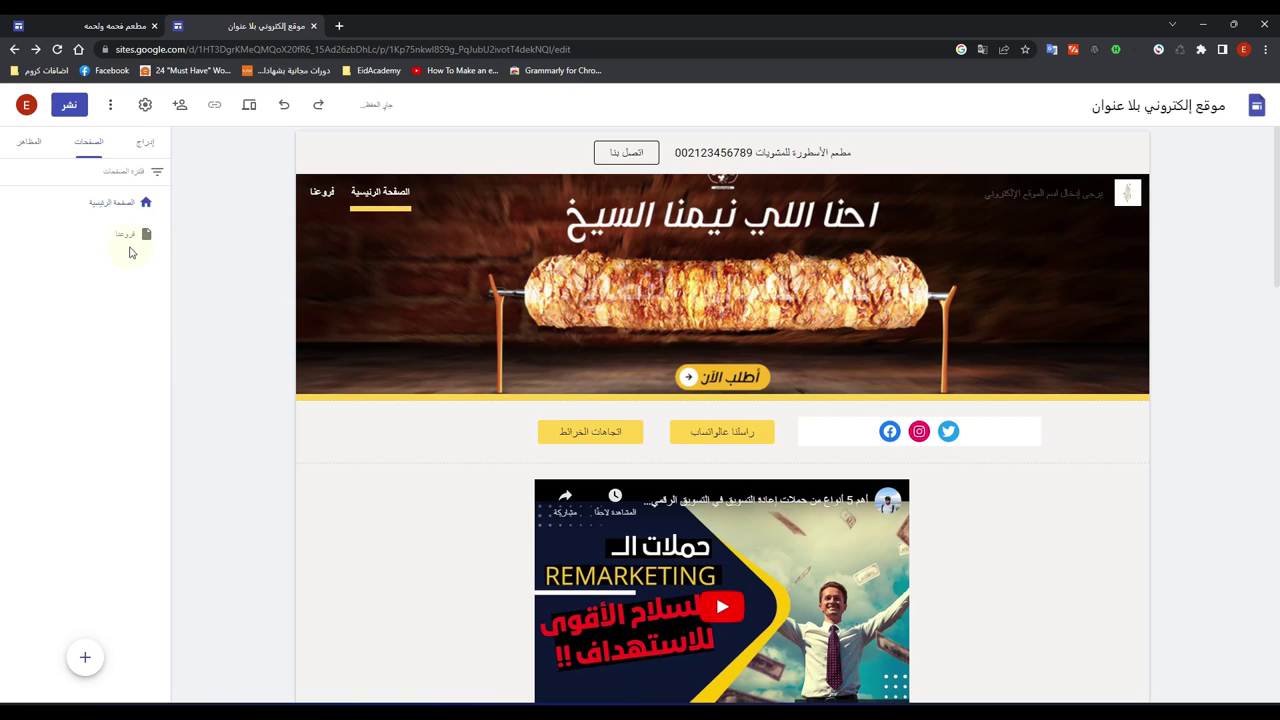
pyautogui.click(10, 236)
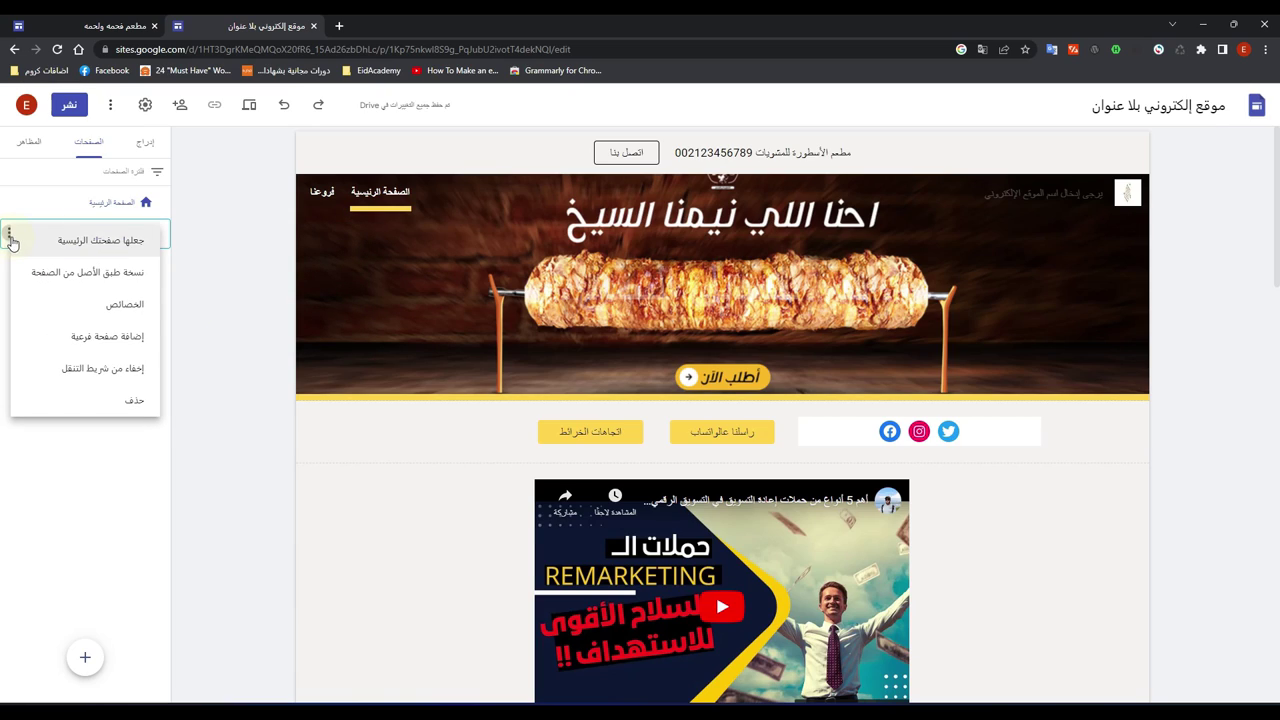
# Step: Add a subpage named 'صفحة فرعية' under the فروعنا page
pyautogui.click(87, 340)
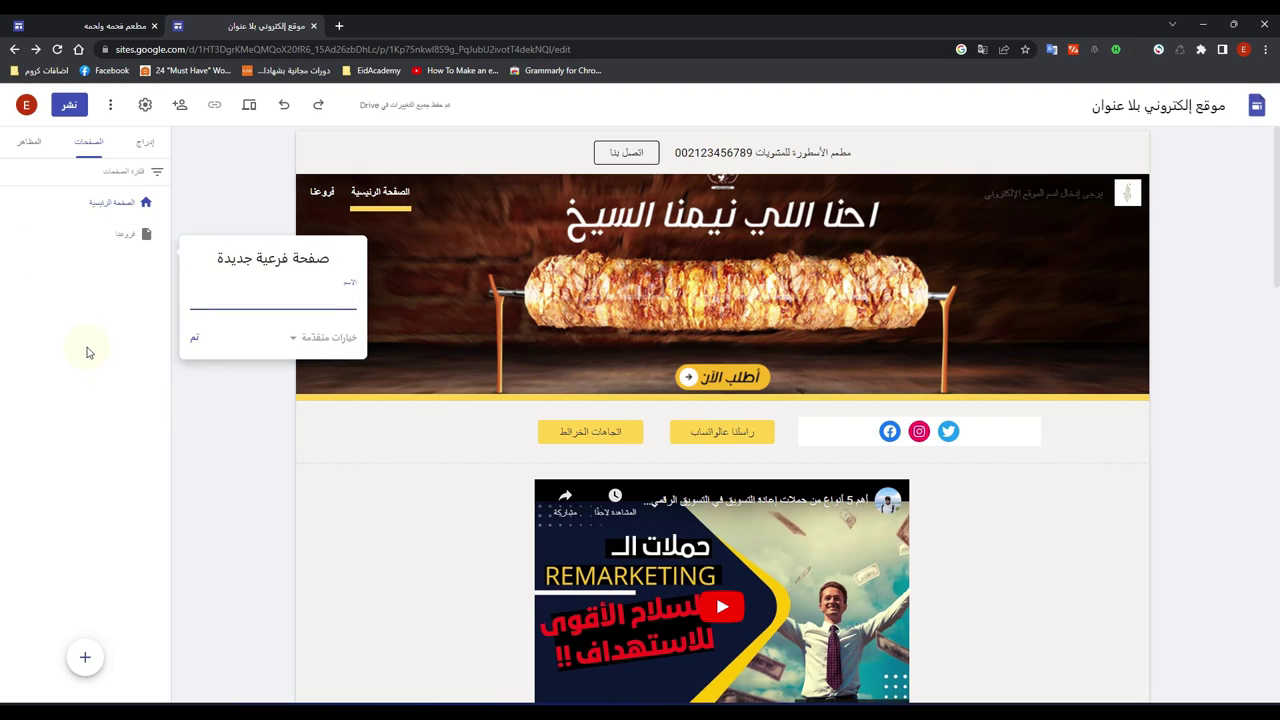
pyautogui.write('صفحة فرعية')
pyautogui.click(192, 340)
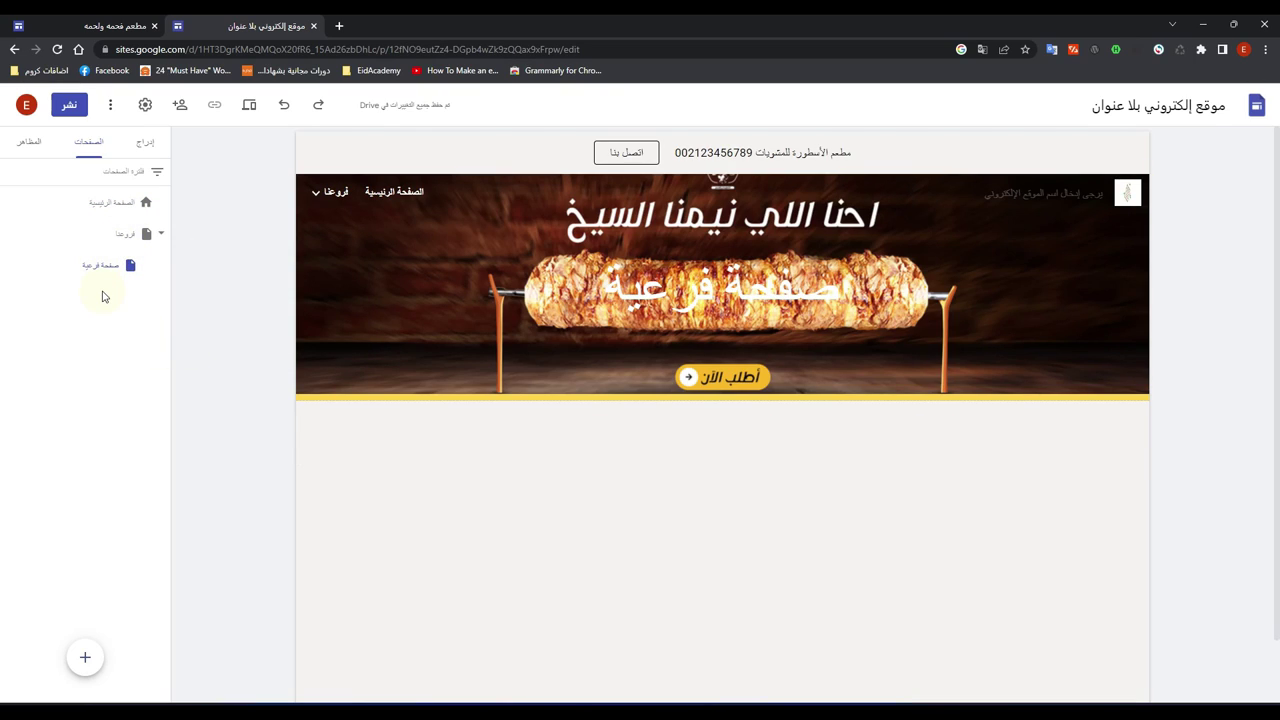
pyautogui.moveTo(338, 209)
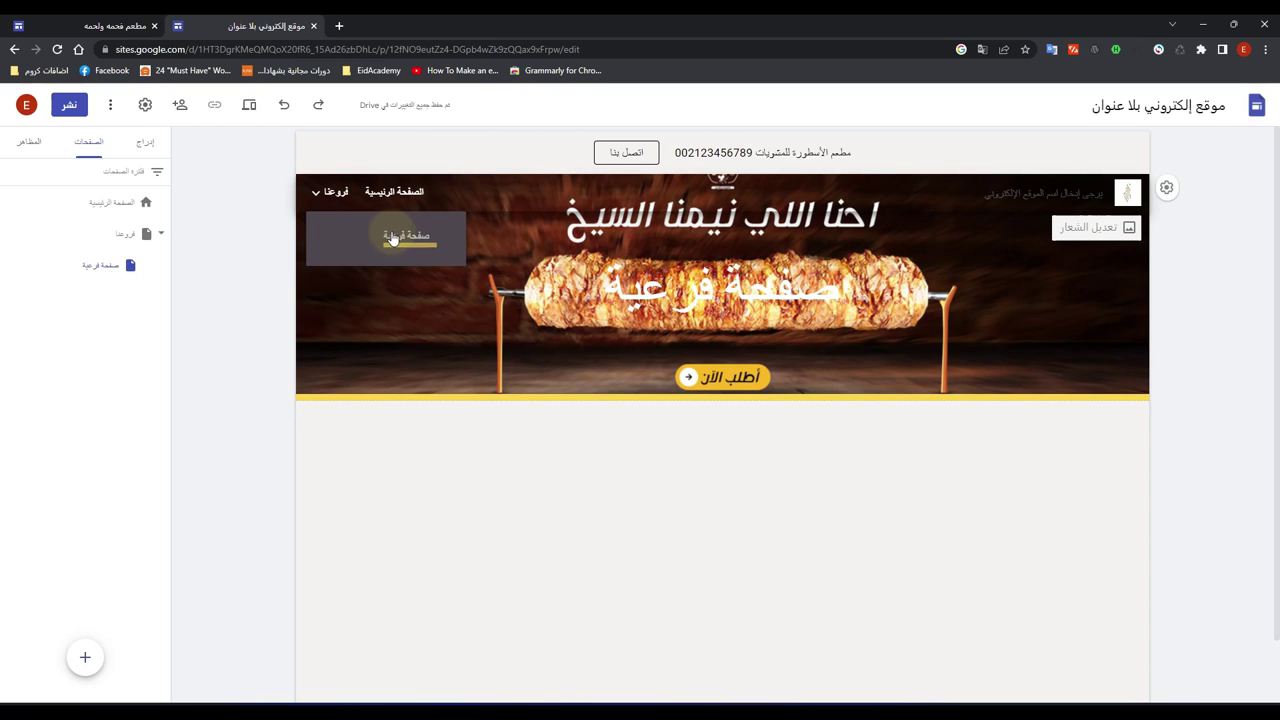
# Step: Preview the site, open the phone-view navigation drawer, then exit the preview
pyautogui.click(248, 112)
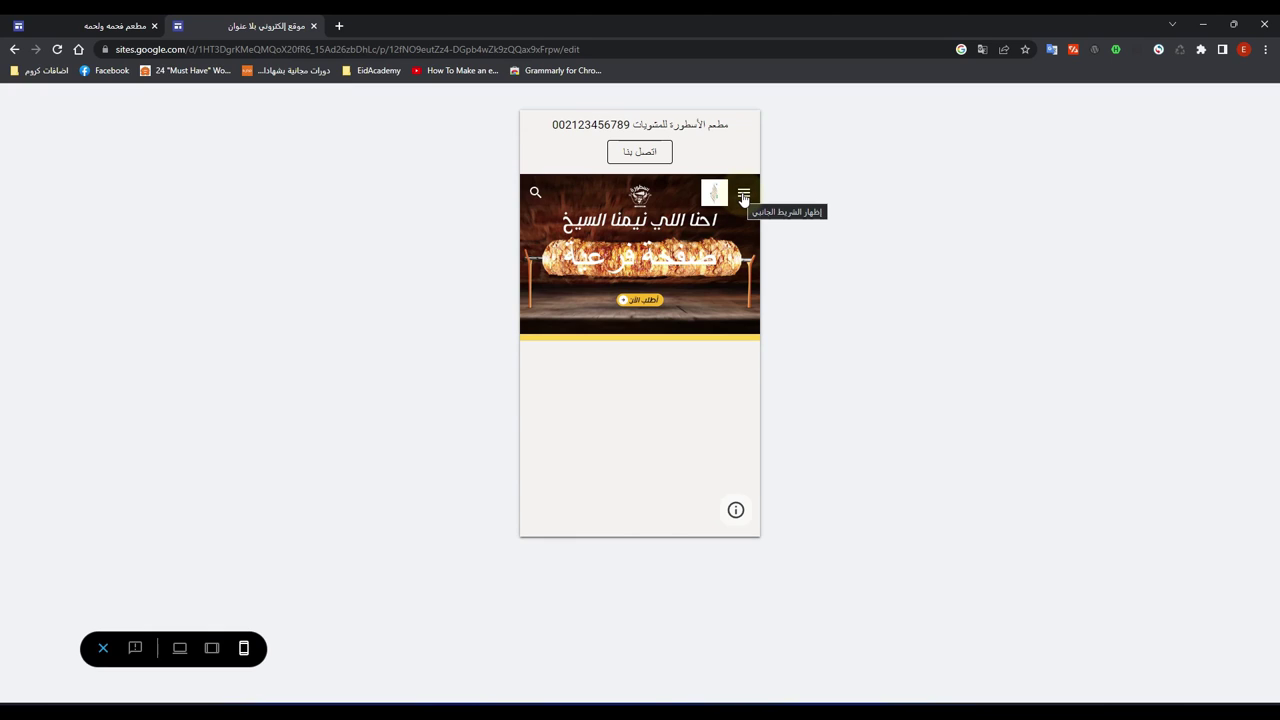
pyautogui.click(743, 195)
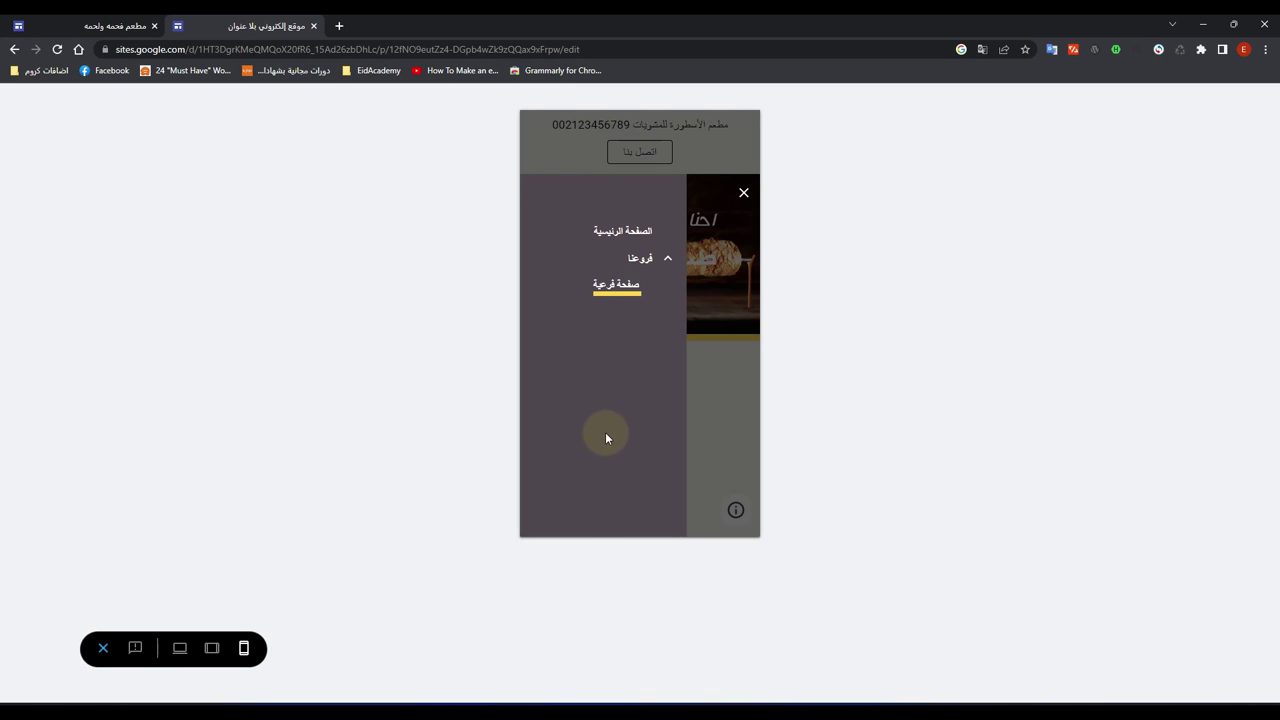
pyautogui.click(103, 648)
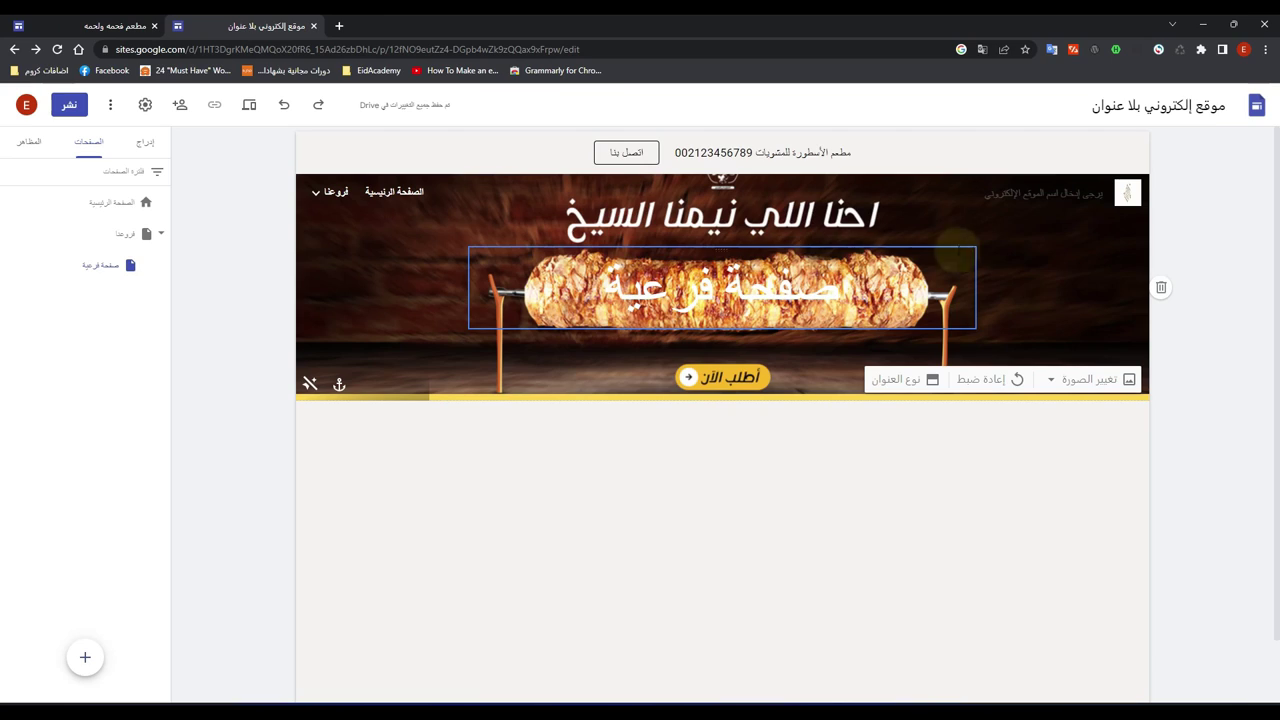
# Step: Browse the insertable elements, then open the Home page from the Pages list
pyautogui.click(146, 150)
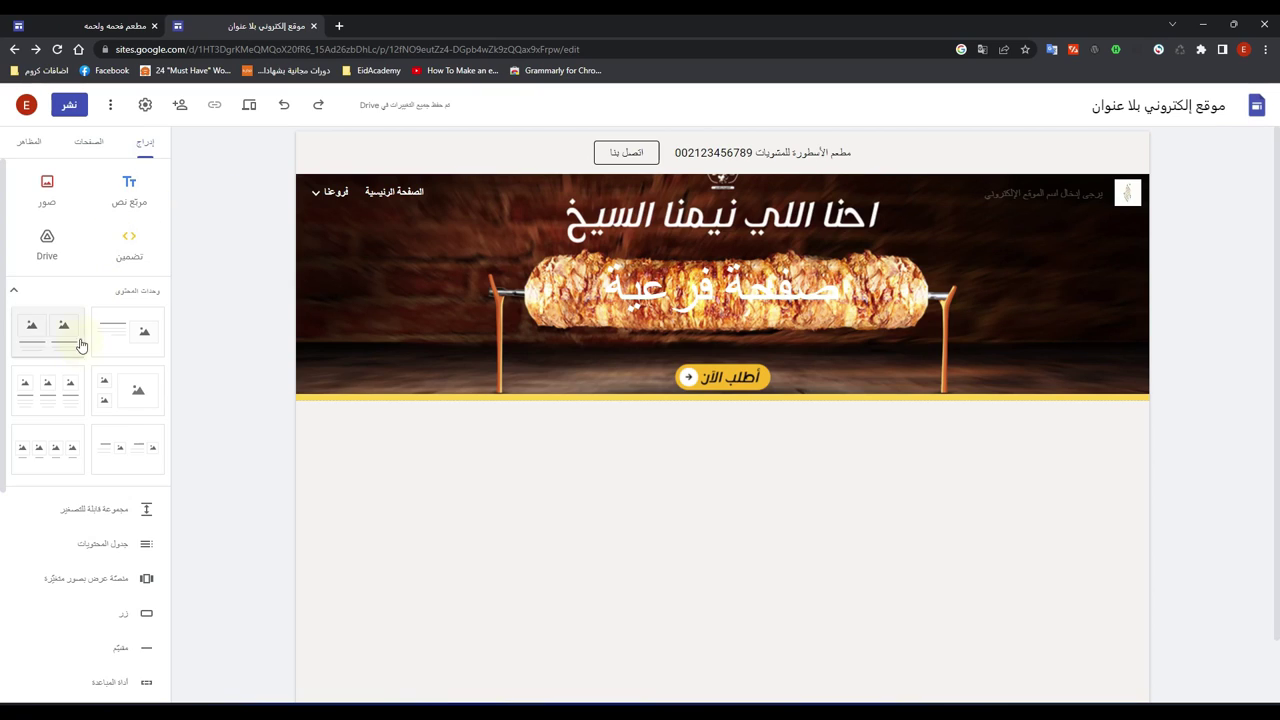
pyautogui.scroll(-2, 80, 390)
pyautogui.scroll(-1, 80, 395)
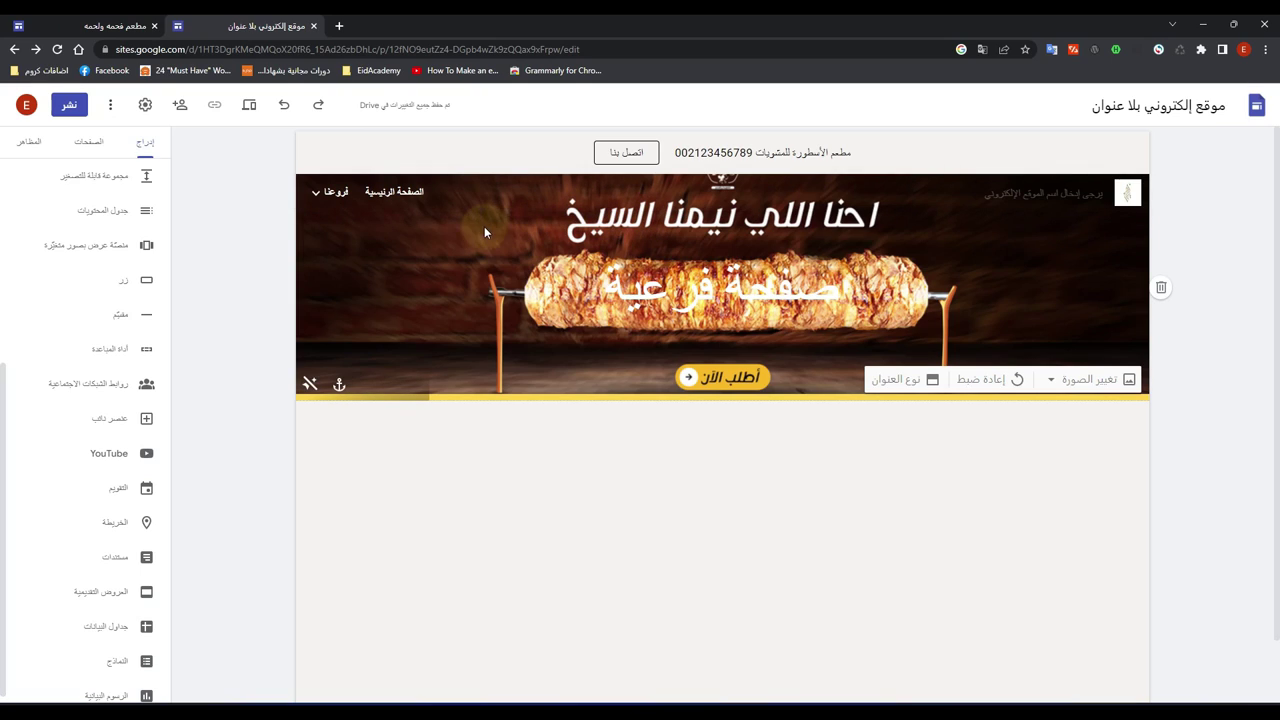
pyautogui.click(82, 147)
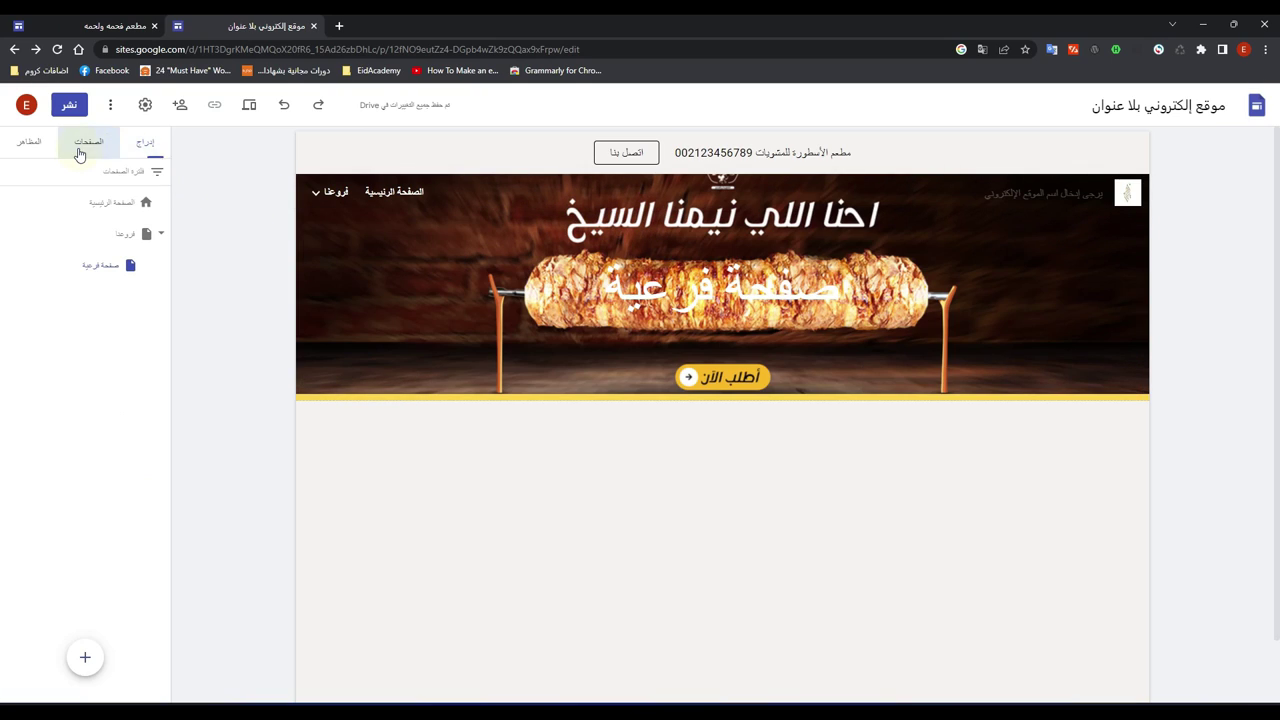
pyautogui.click(122, 207)
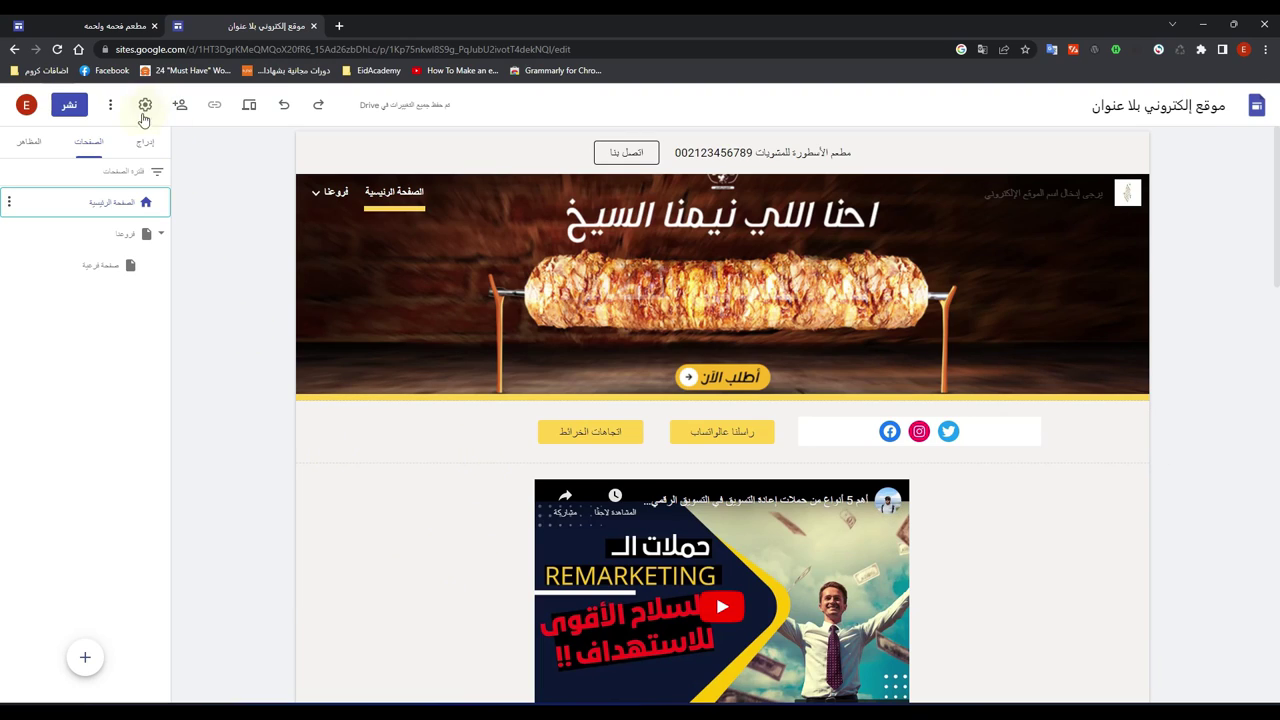
# Step: Insert a divider line below the contact buttons row, review the page, then select the site title
pyautogui.click(145, 144)
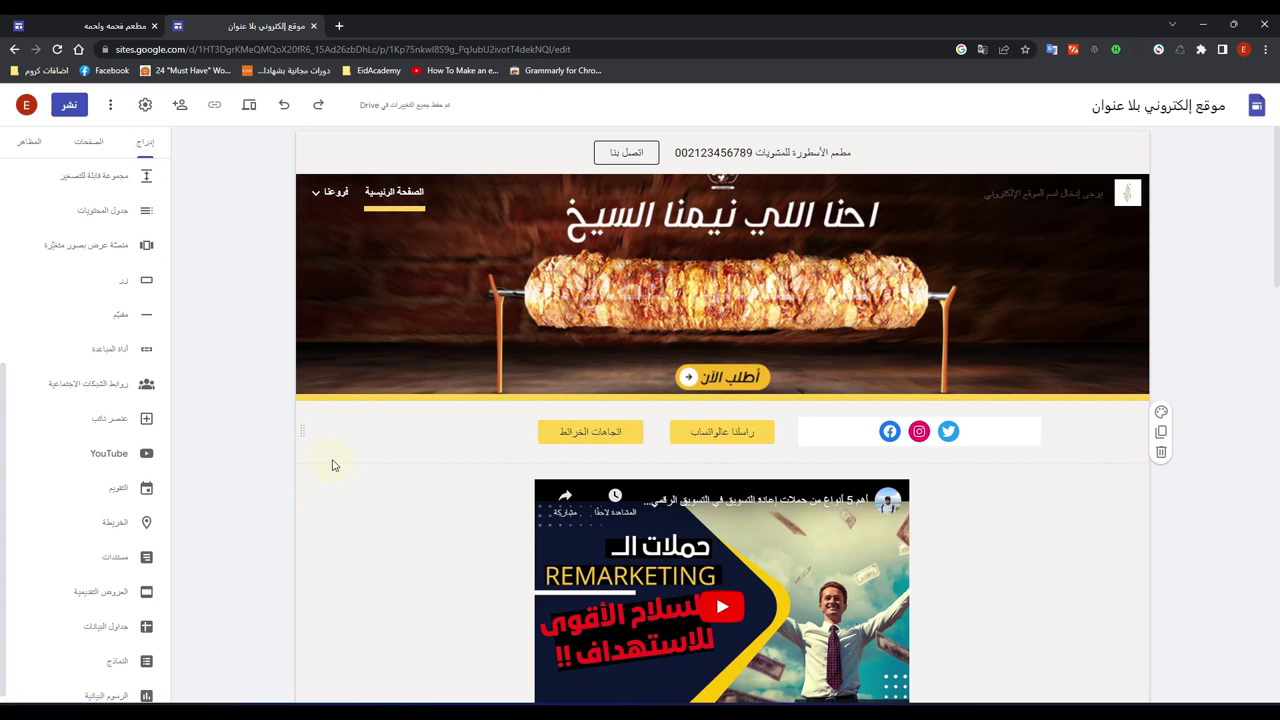
pyautogui.click(121, 316)
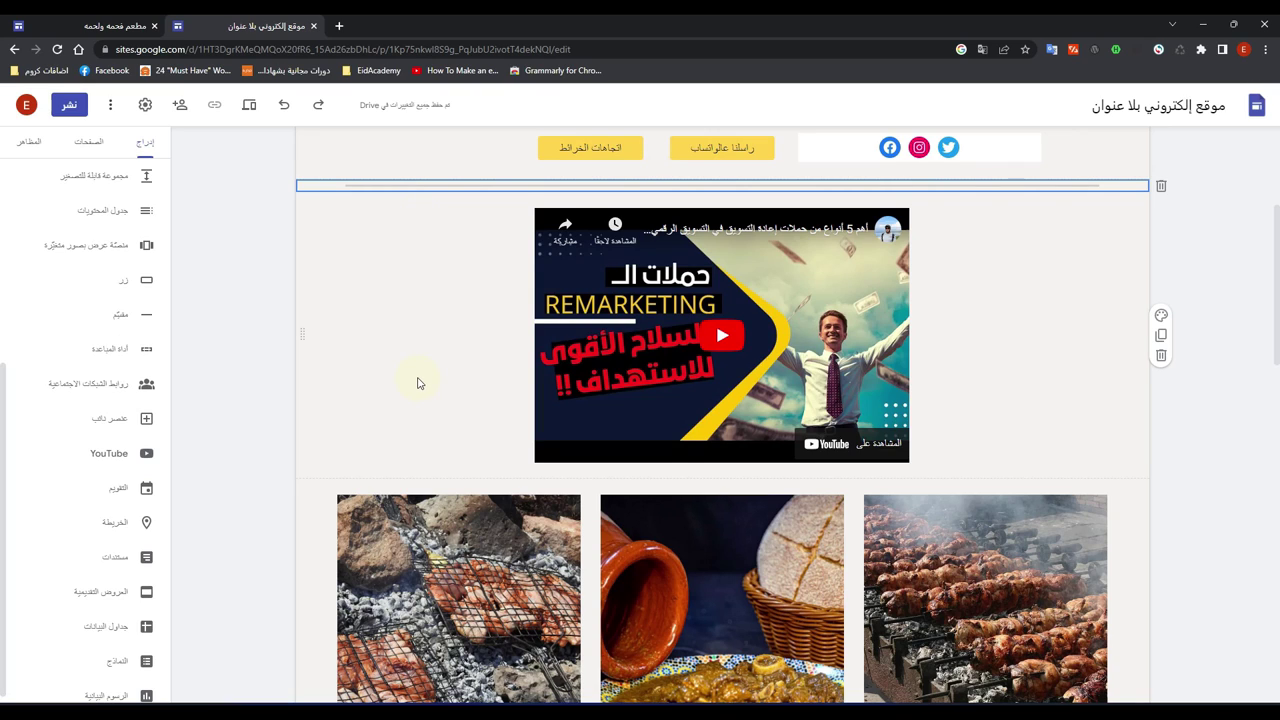
pyautogui.scroll(-2, 418, 383)
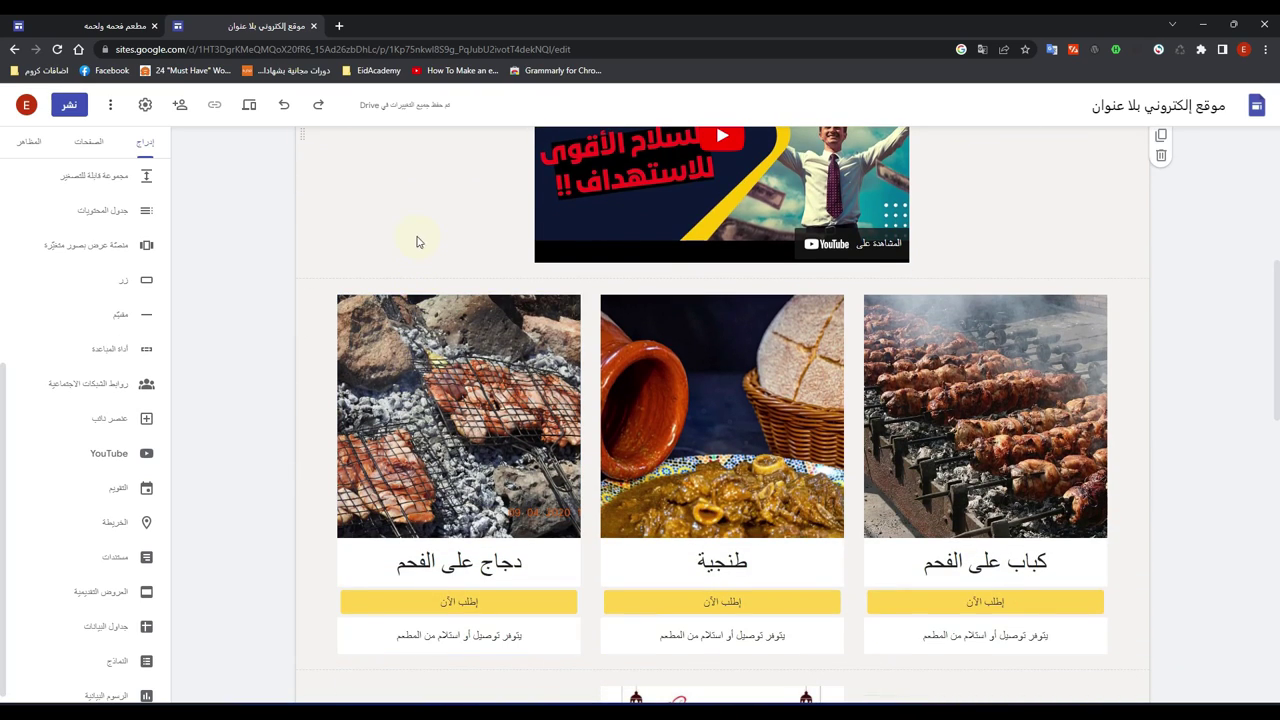
pyautogui.scroll(-2, 414, 246)
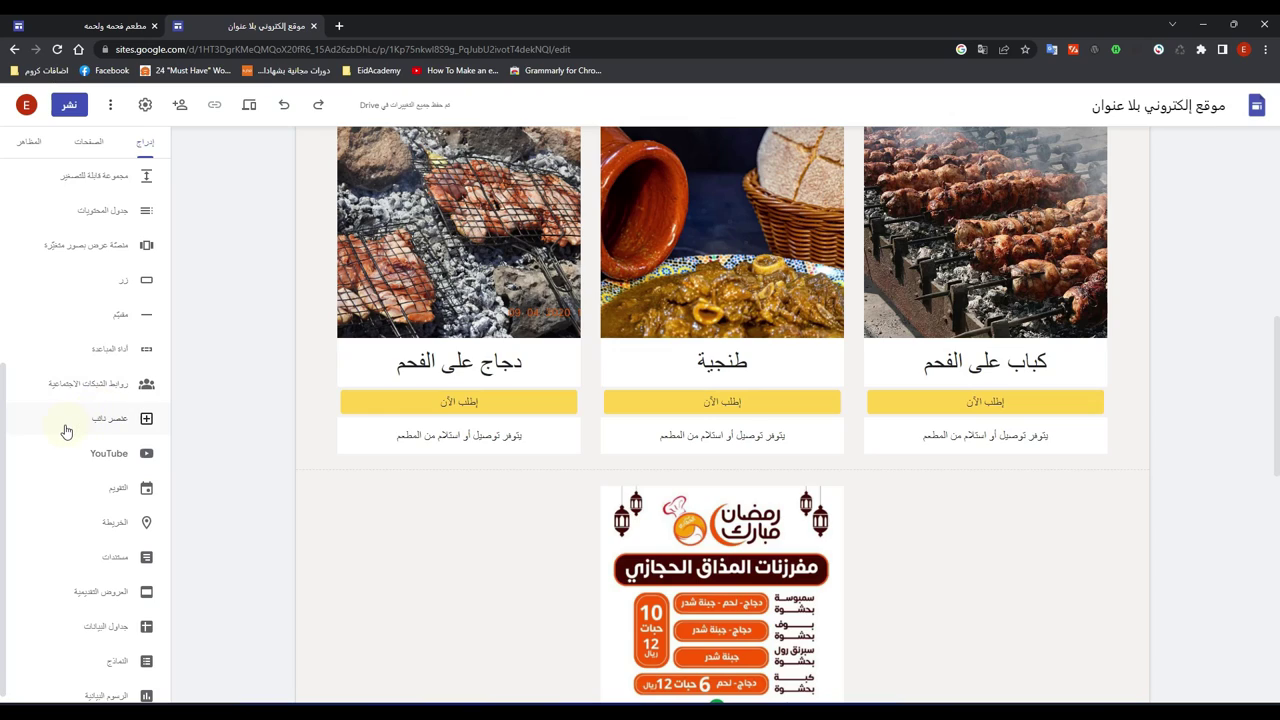
pyautogui.scroll(-1, 64, 428)
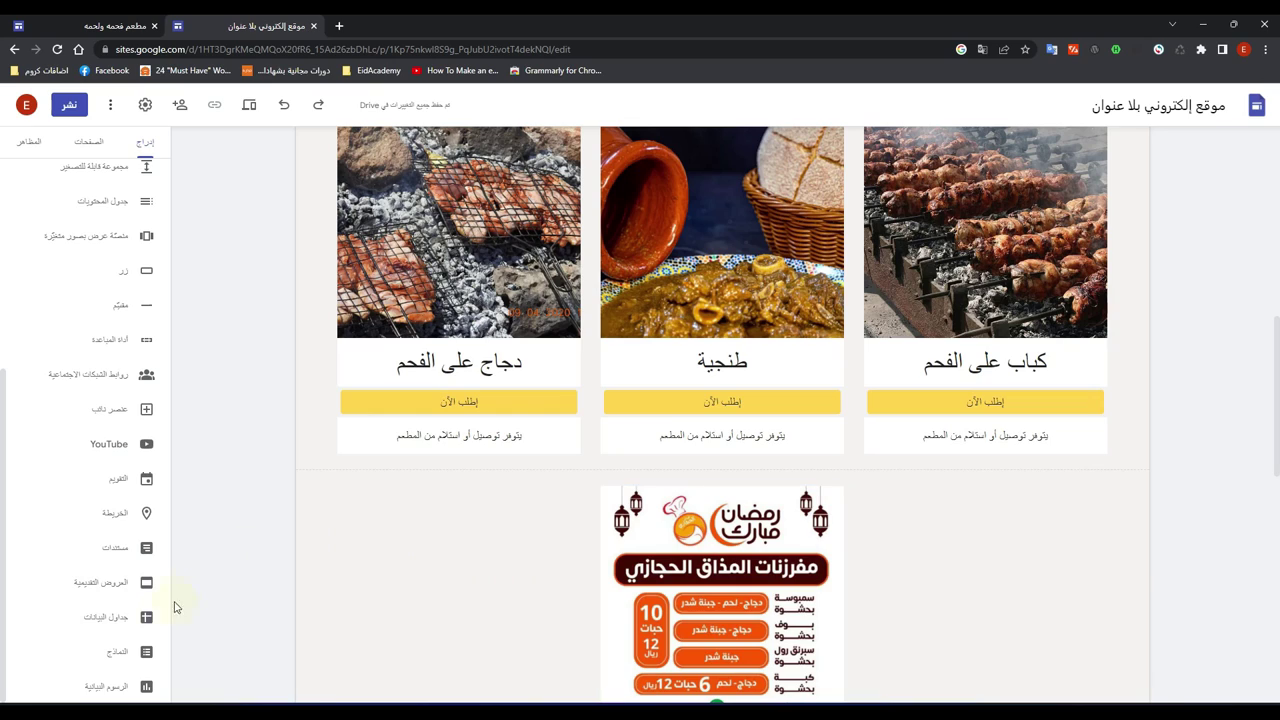
pyautogui.scroll(3, 120, 620)
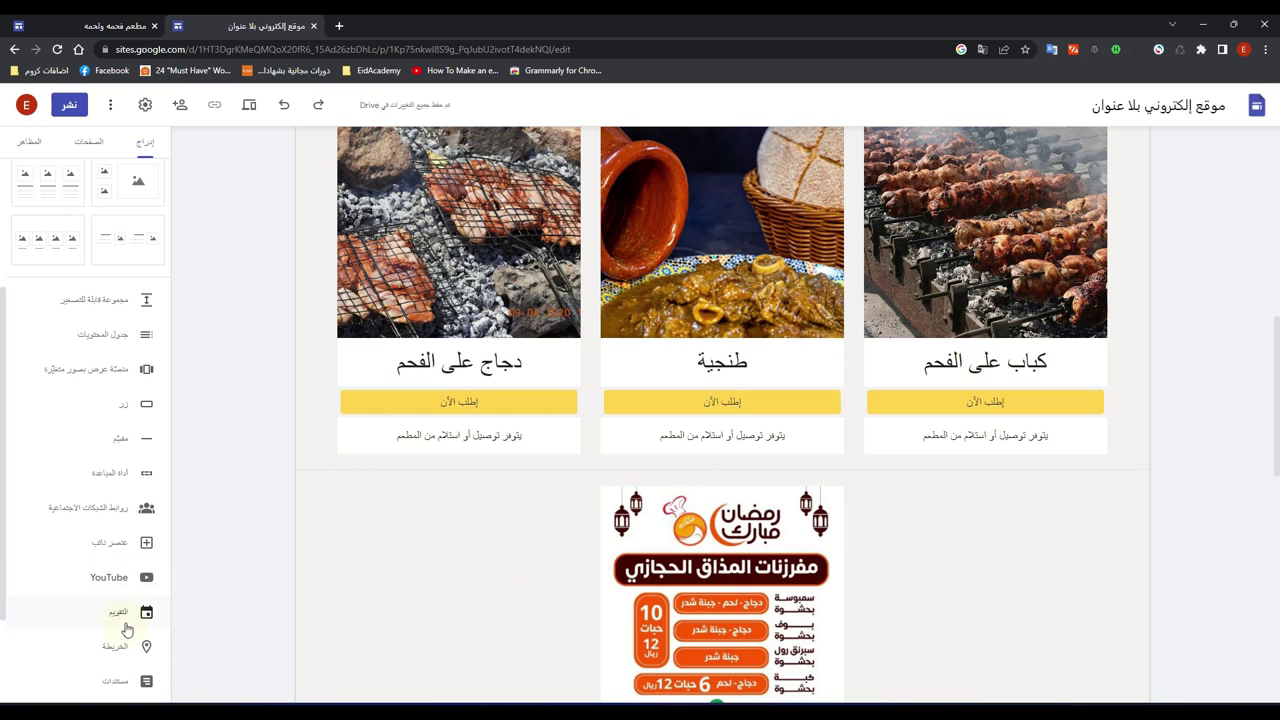
pyautogui.scroll(2, 125, 620)
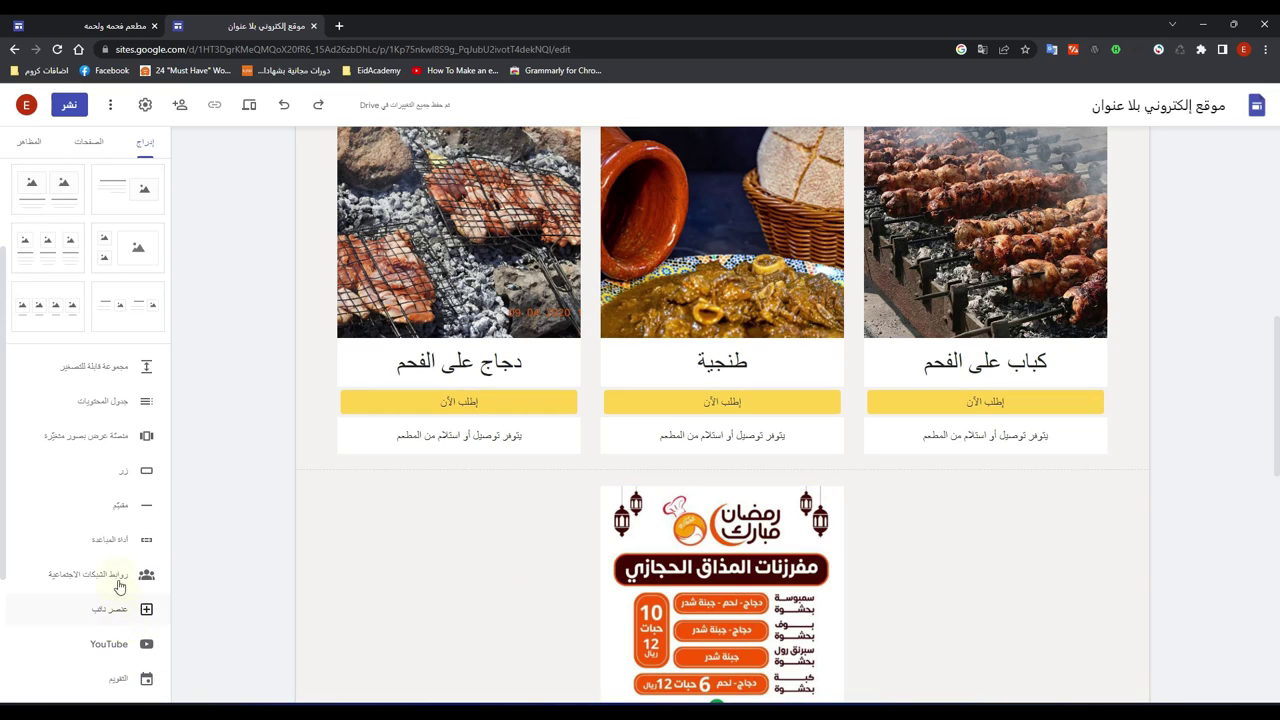
pyautogui.scroll(3, 119, 587)
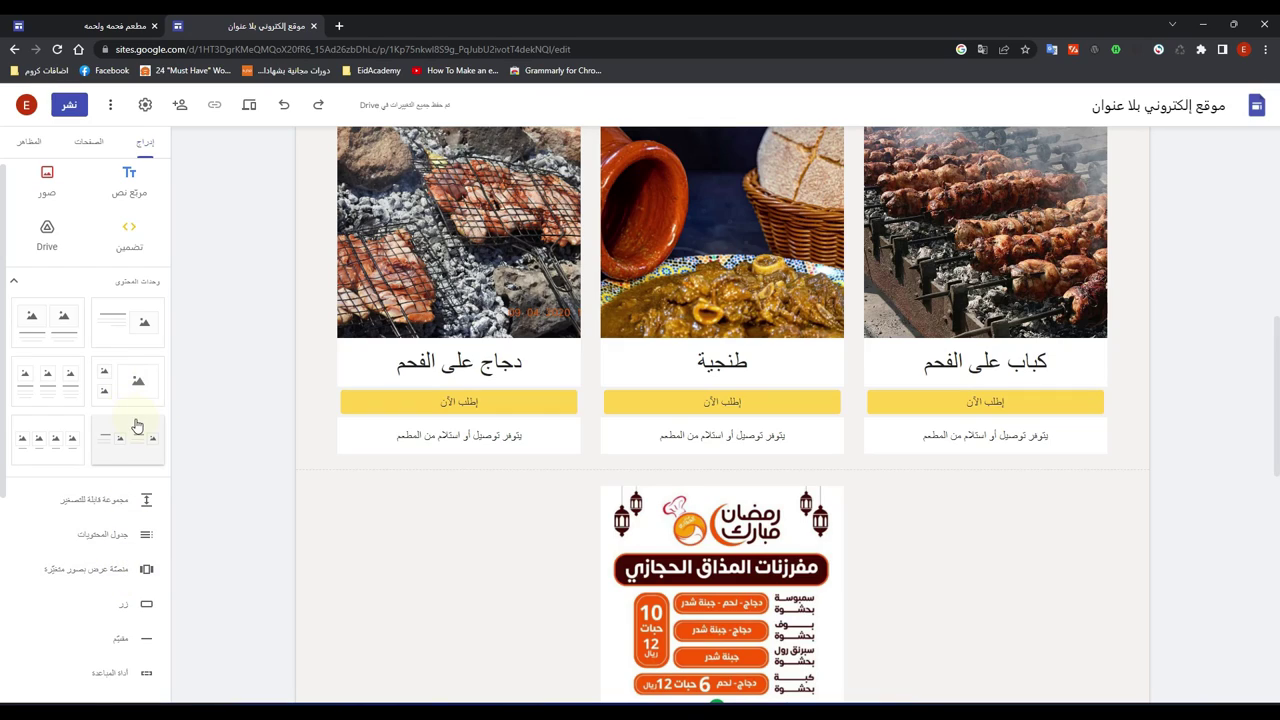
pyautogui.scroll(1, 137, 427)
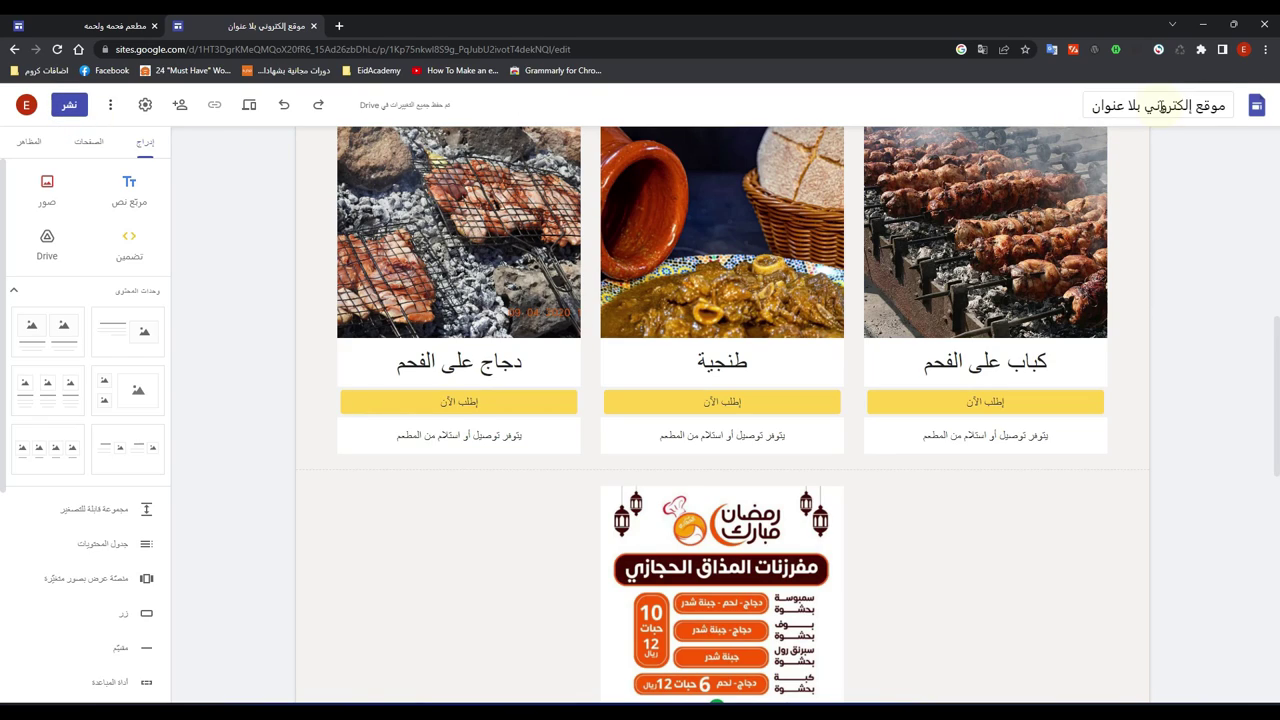
pyautogui.click(1158, 105)
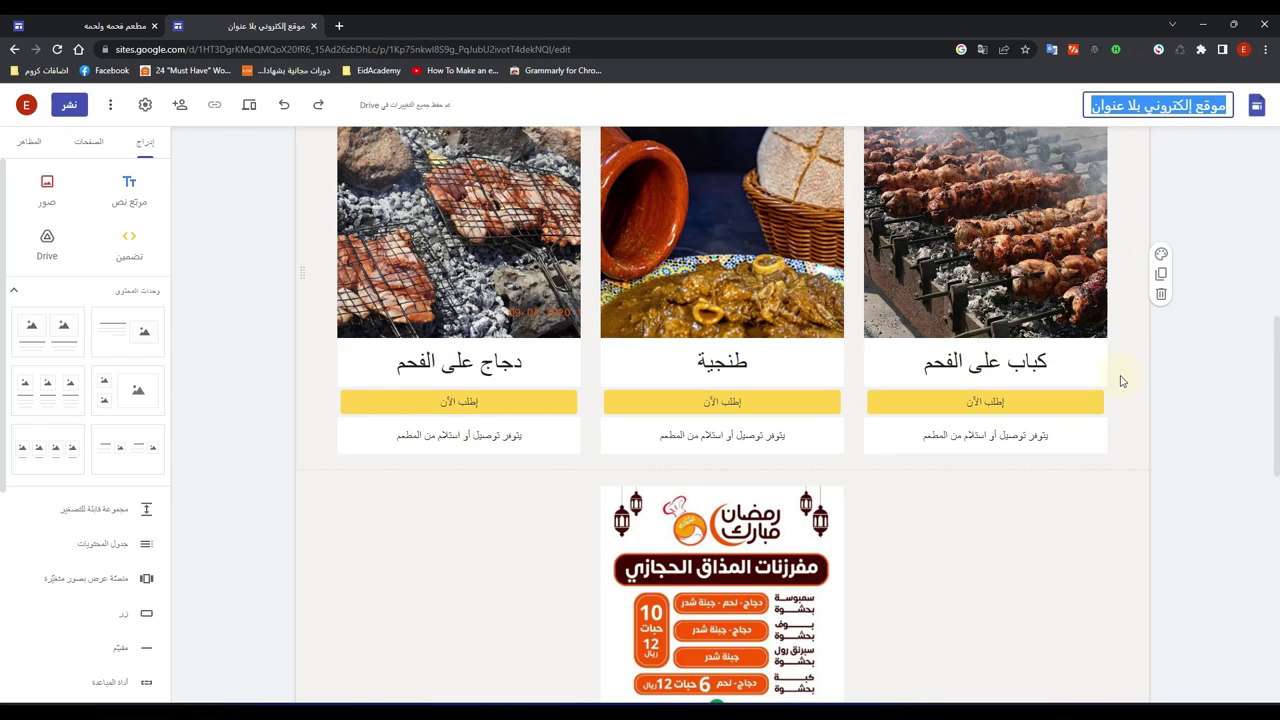
# Step: Enter مطعم الاسطورة as the site name and commit it
pyautogui.write('مط')
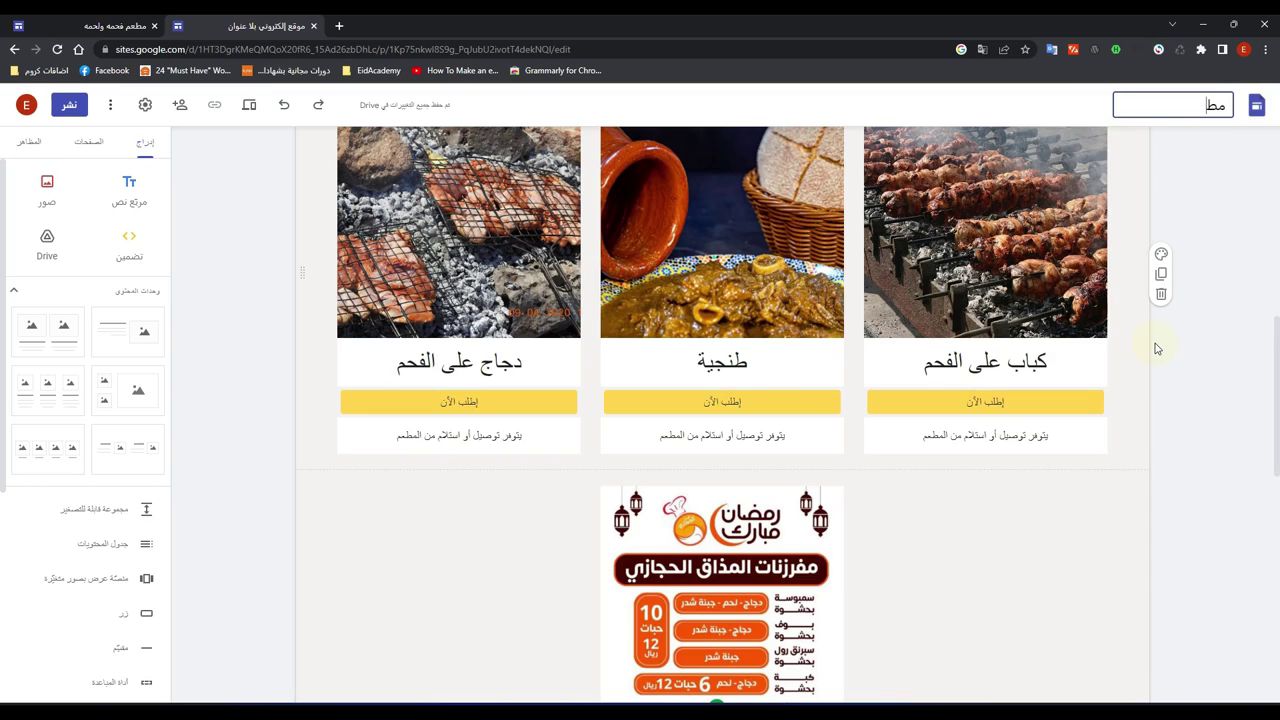
pyautogui.write('عم الاسطورة')
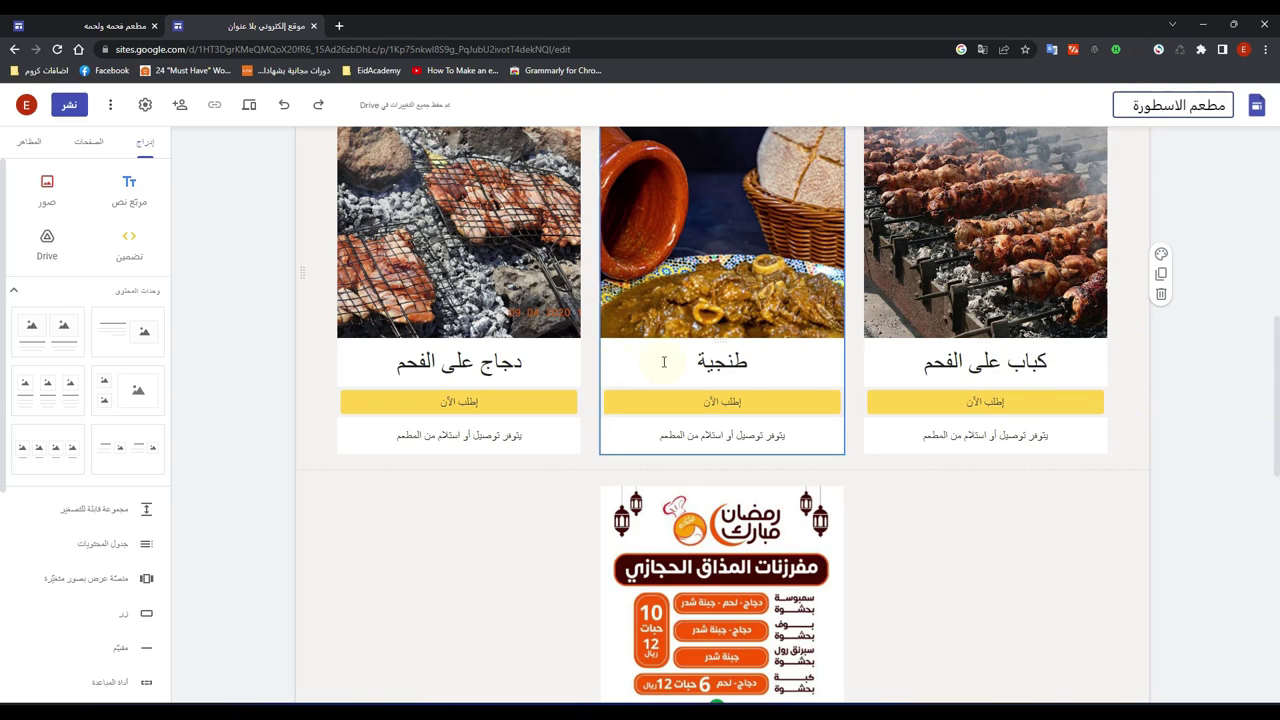
pyautogui.click(1226, 168)
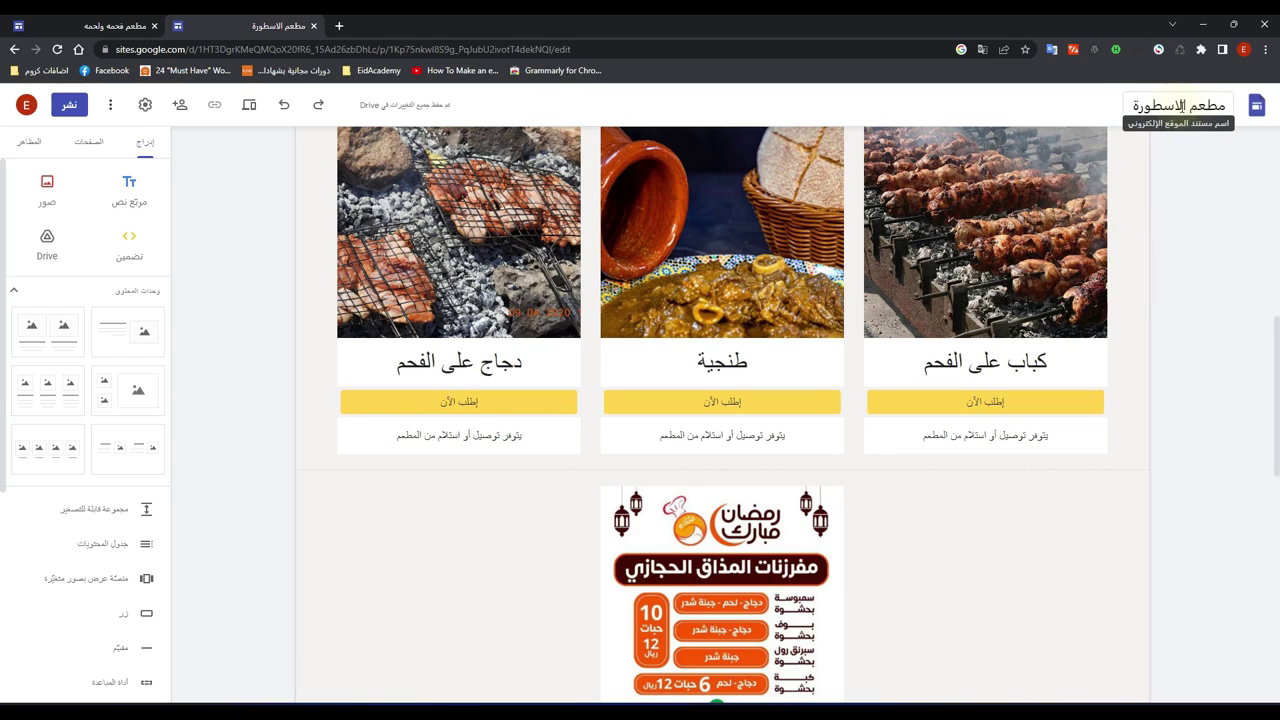
# Step: Publish the site at sites.google.com/view/alostorah1234 with the search-engine hiding option left unticked
pyautogui.click(68, 105)
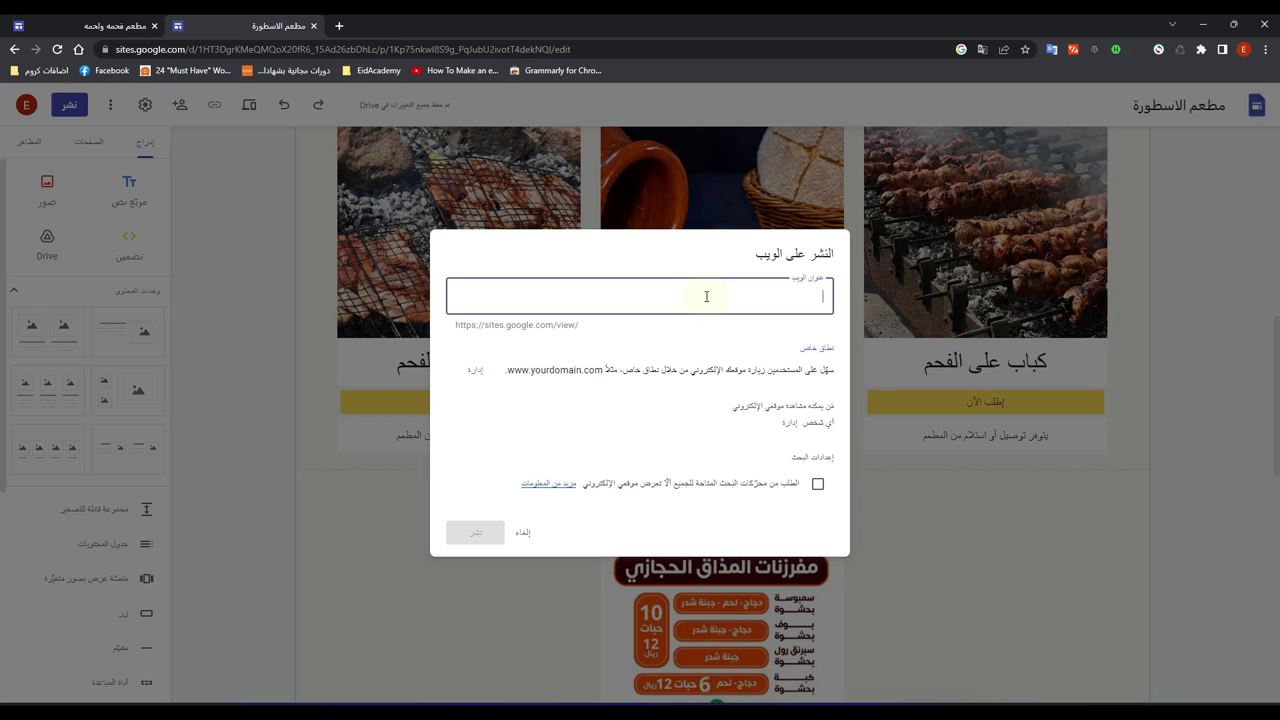
pyautogui.press('super+space')
pyautogui.press('super+space')
pyautogui.press('super+space')
pyautogui.write('alosto')
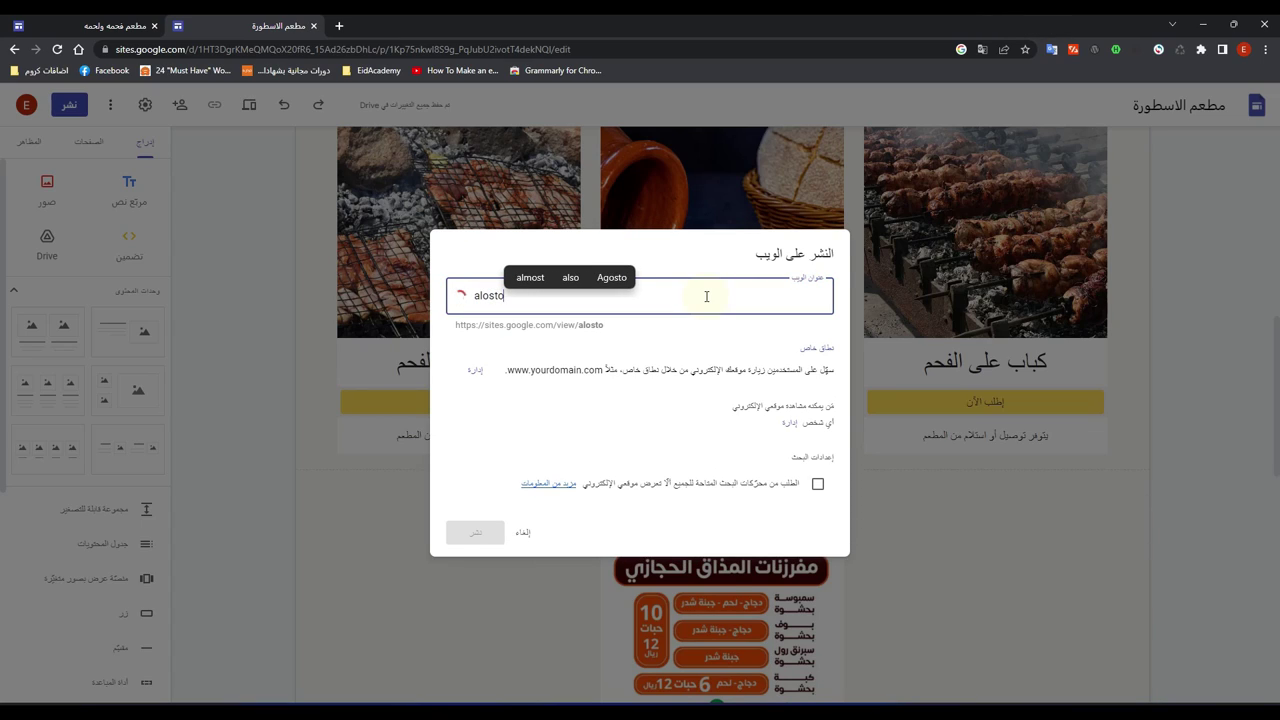
pyautogui.write('rah')
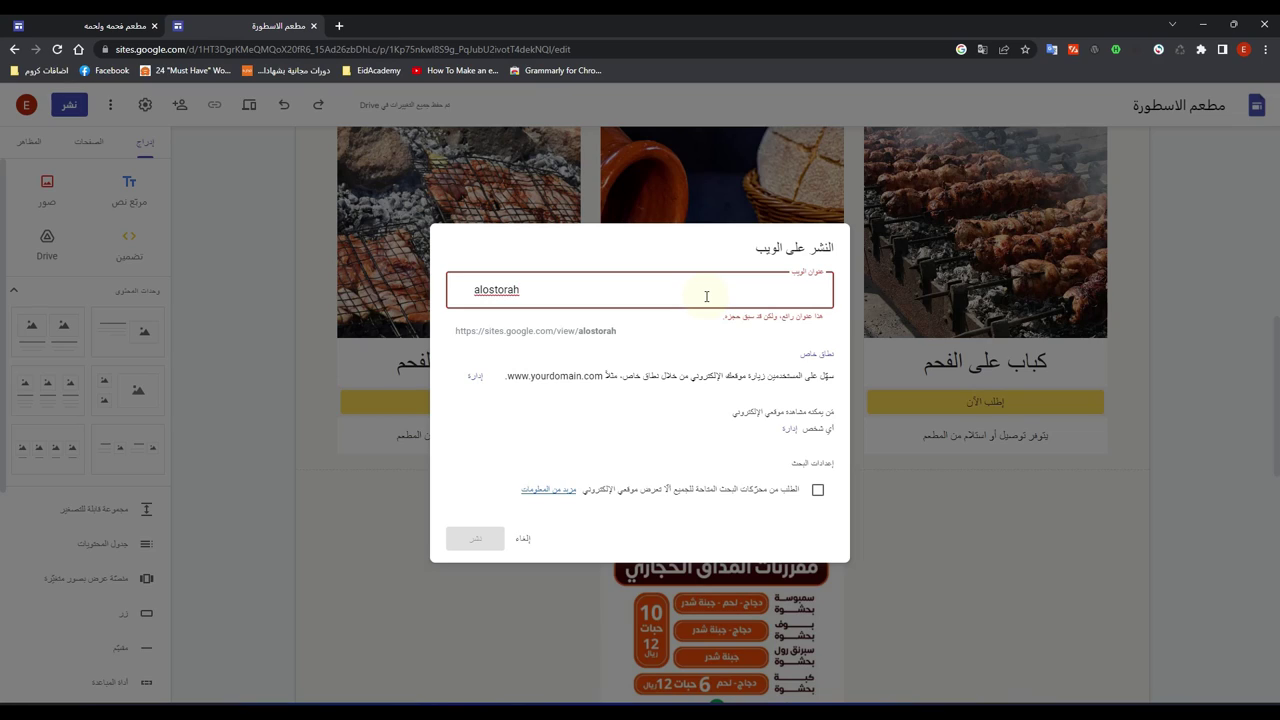
pyautogui.write('1234')
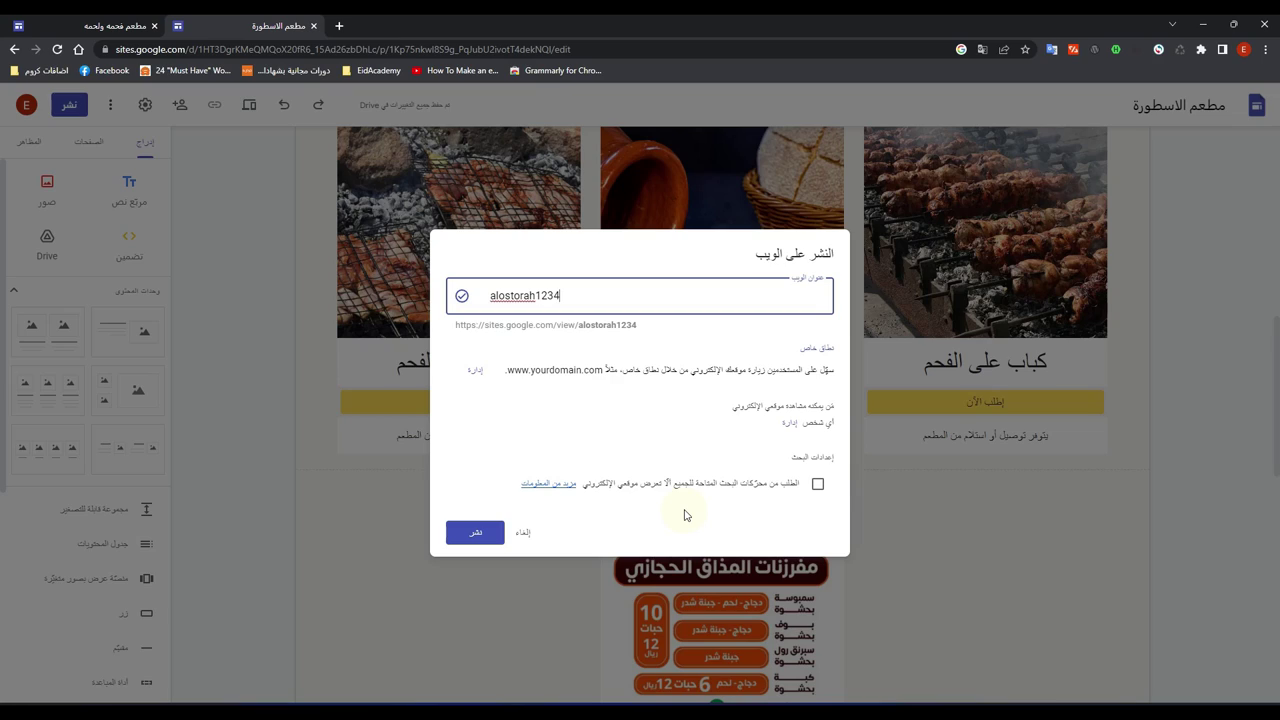
pyautogui.click(816, 486)
pyautogui.click(816, 486)
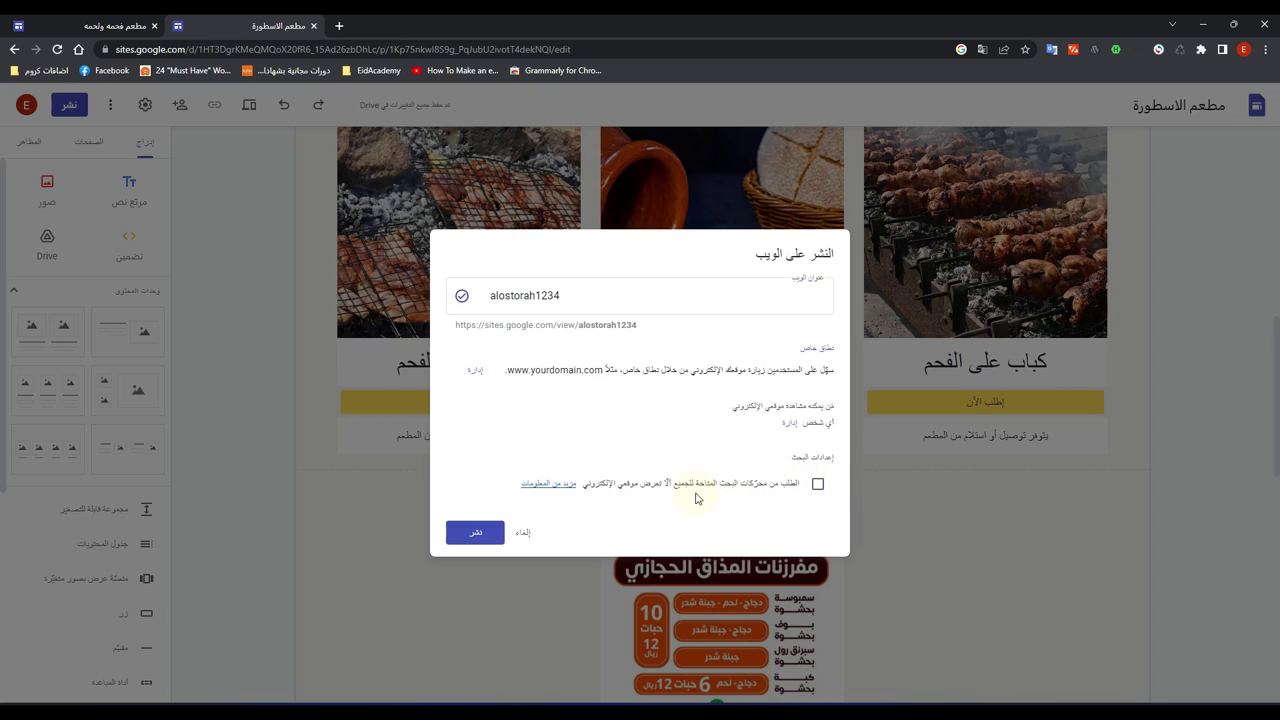
pyautogui.click(488, 533)
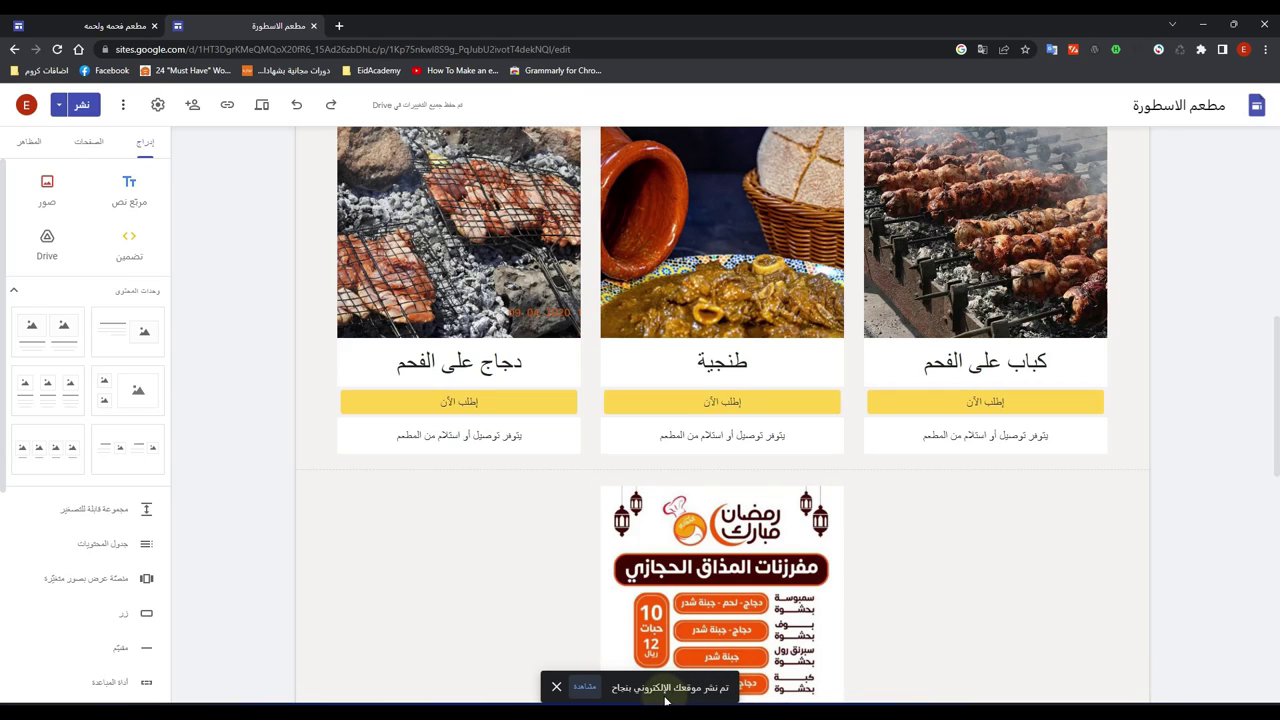
pyautogui.click(585, 688)
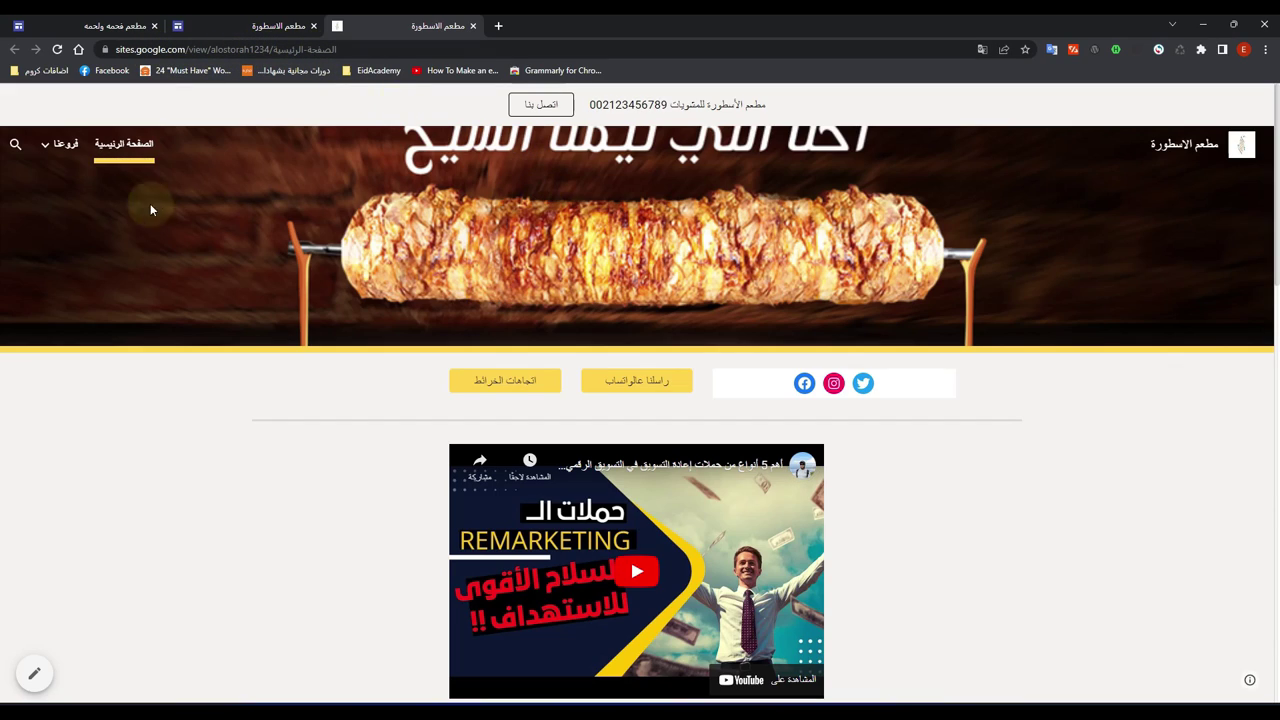
pyautogui.click(62, 147)
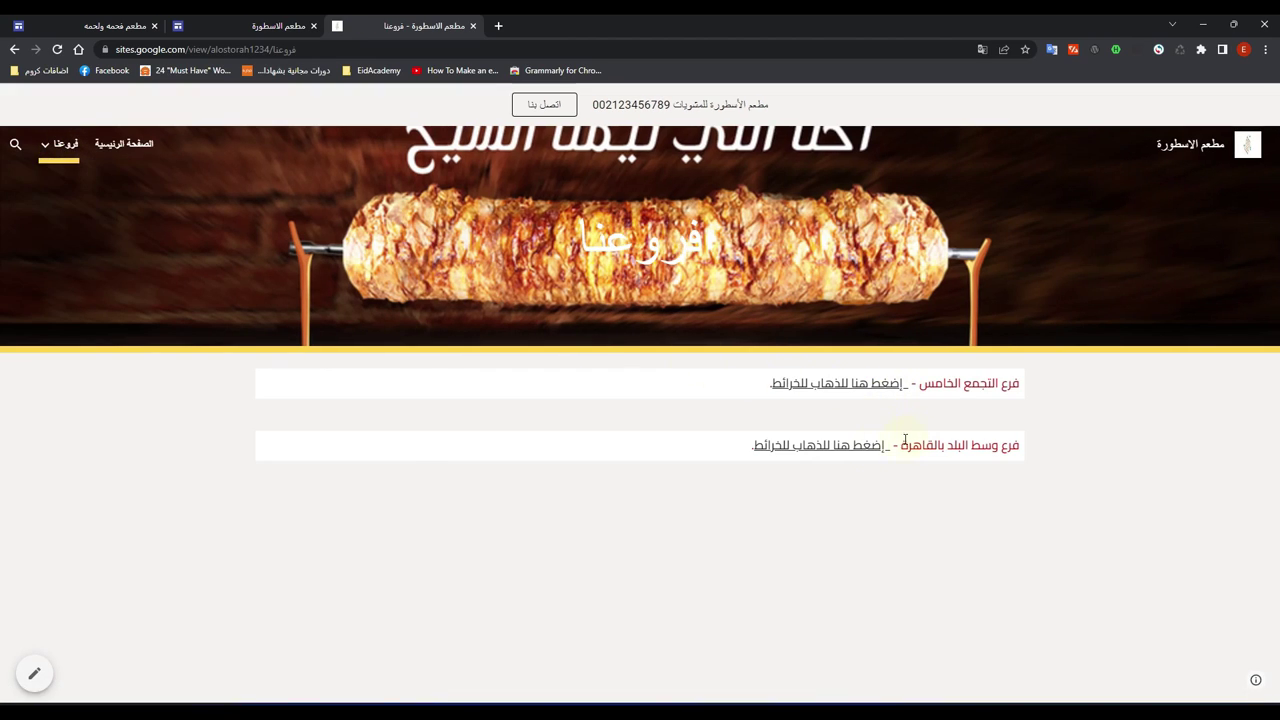
pyautogui.moveTo(58, 145)
pyautogui.click(88, 193)
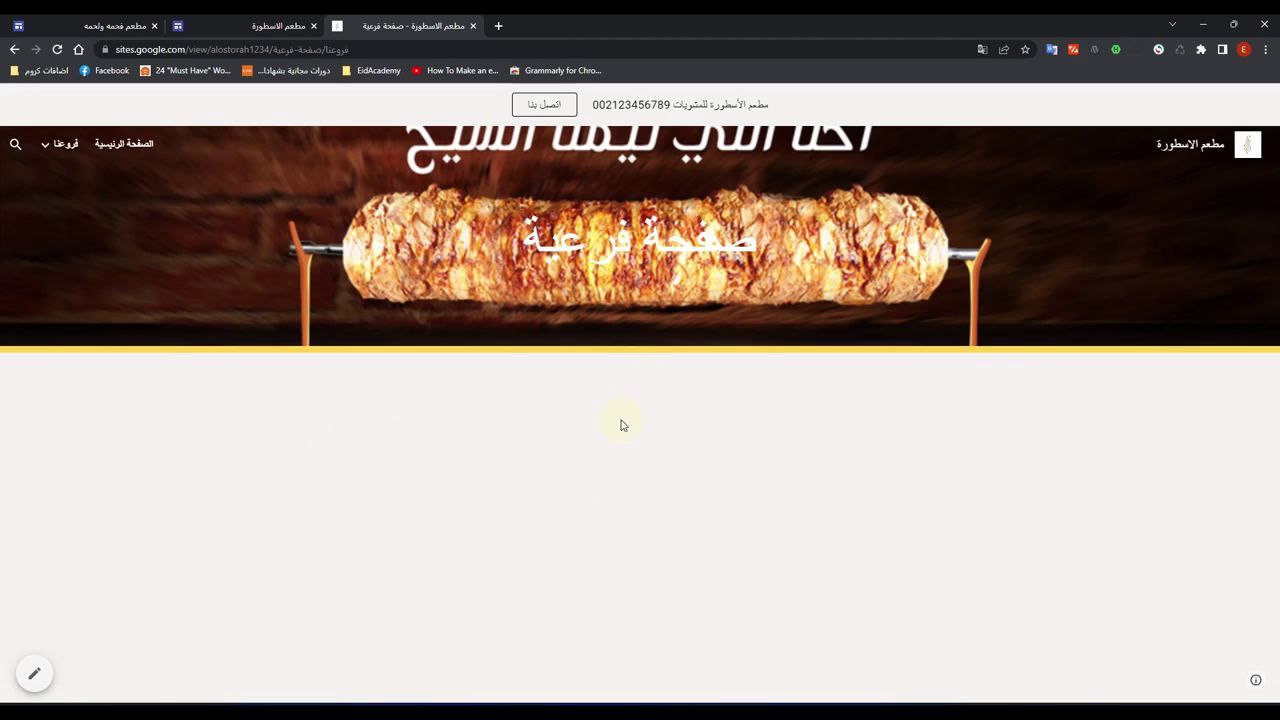
pyautogui.click(130, 153)
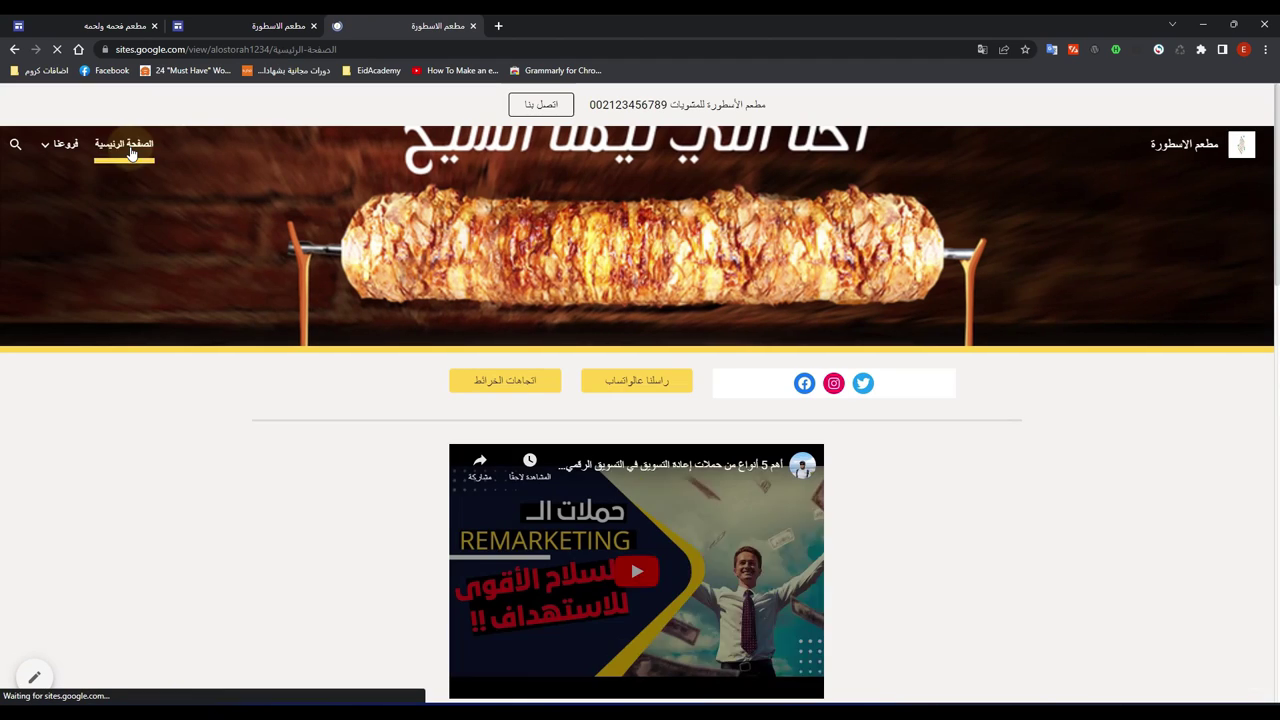
pyautogui.scroll(-9, 913, 432)
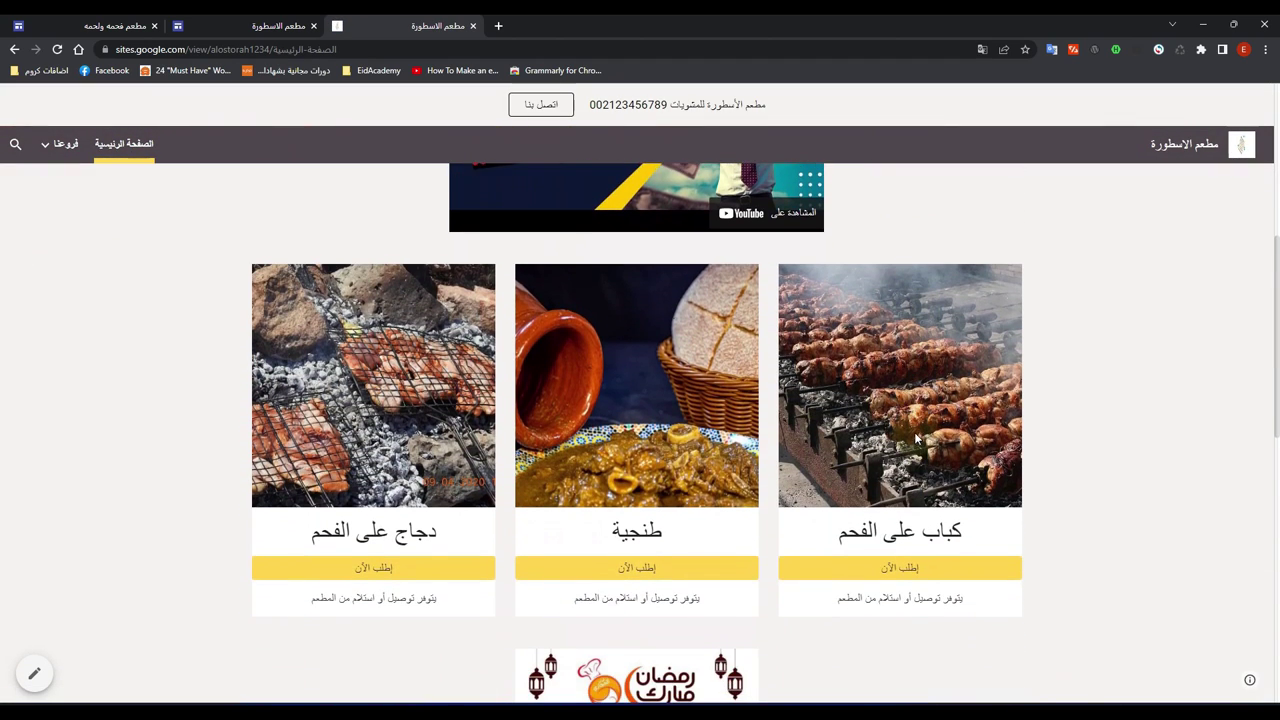
pyautogui.scroll(-4, 901, 430)
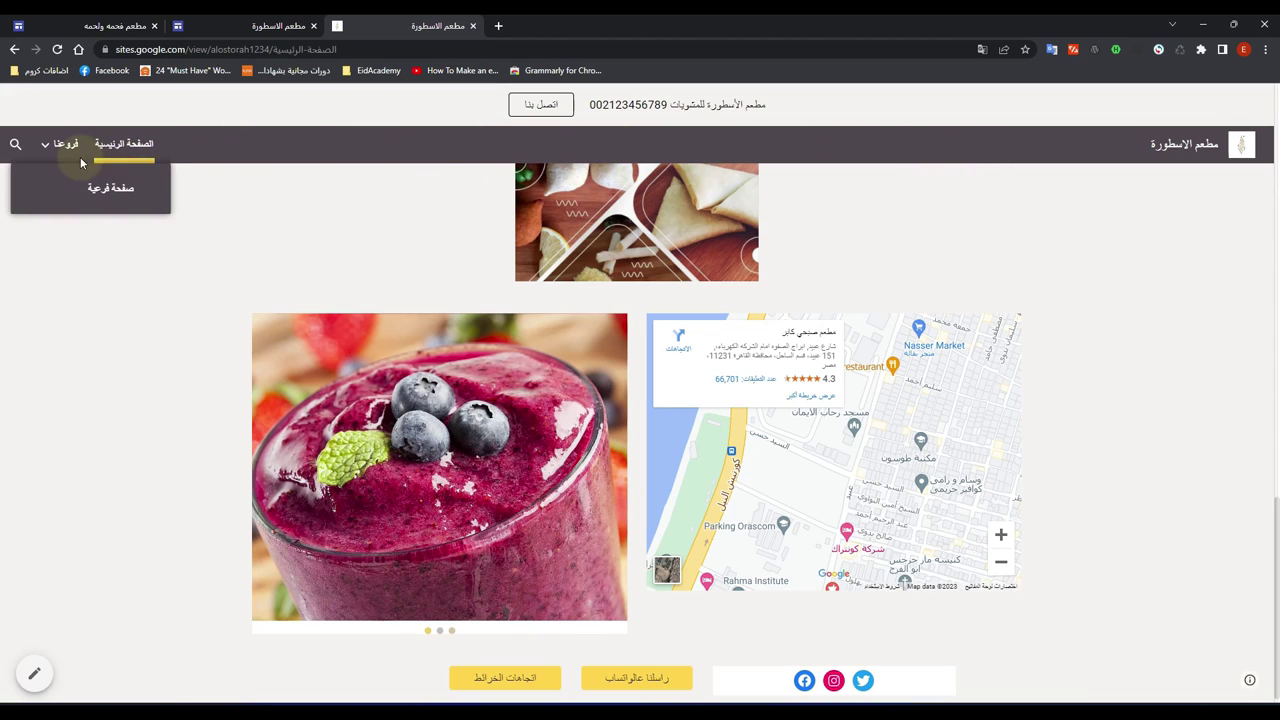
pyautogui.scroll(3, 384, 280)
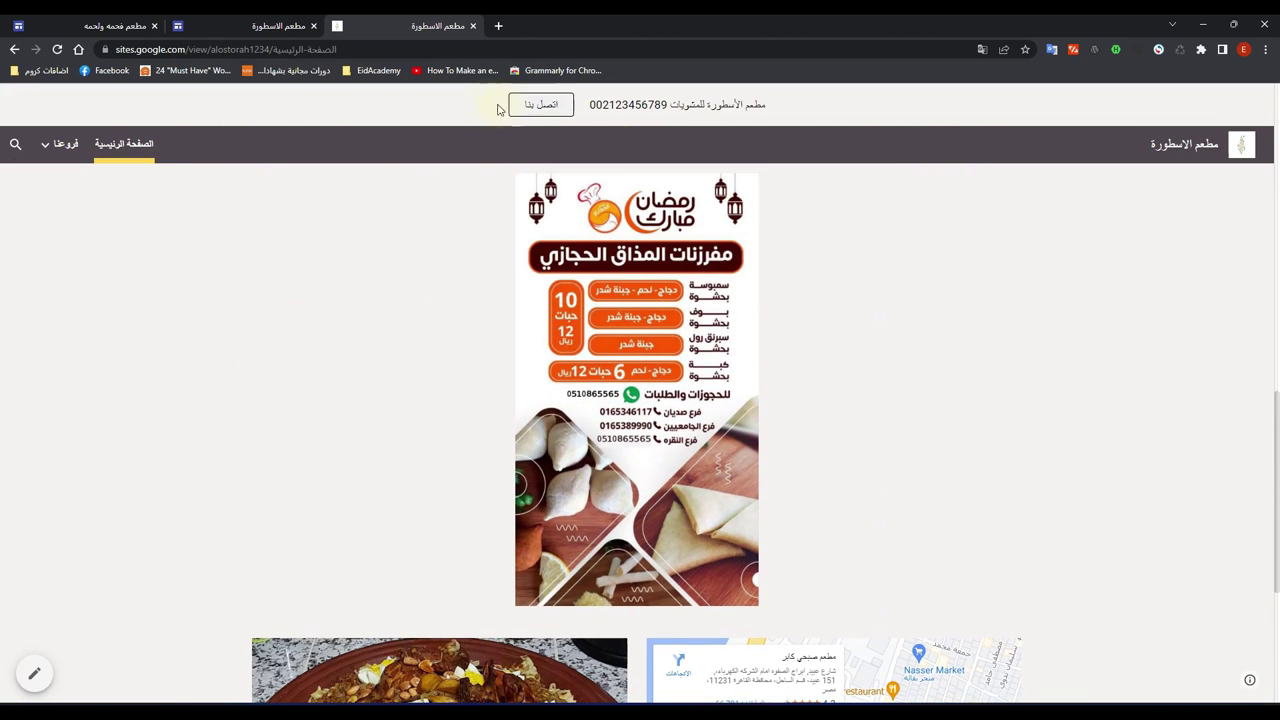
pyautogui.scroll(-3, 427, 420)
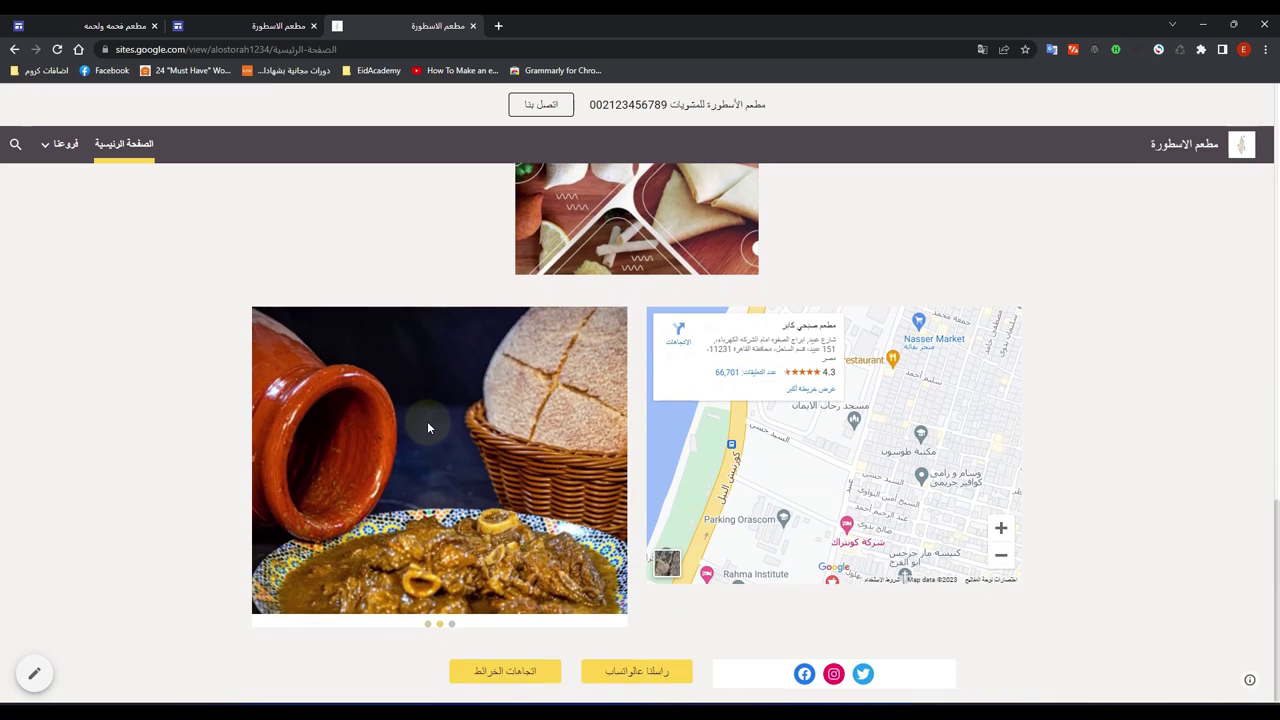
pyautogui.scroll(12, 427, 427)
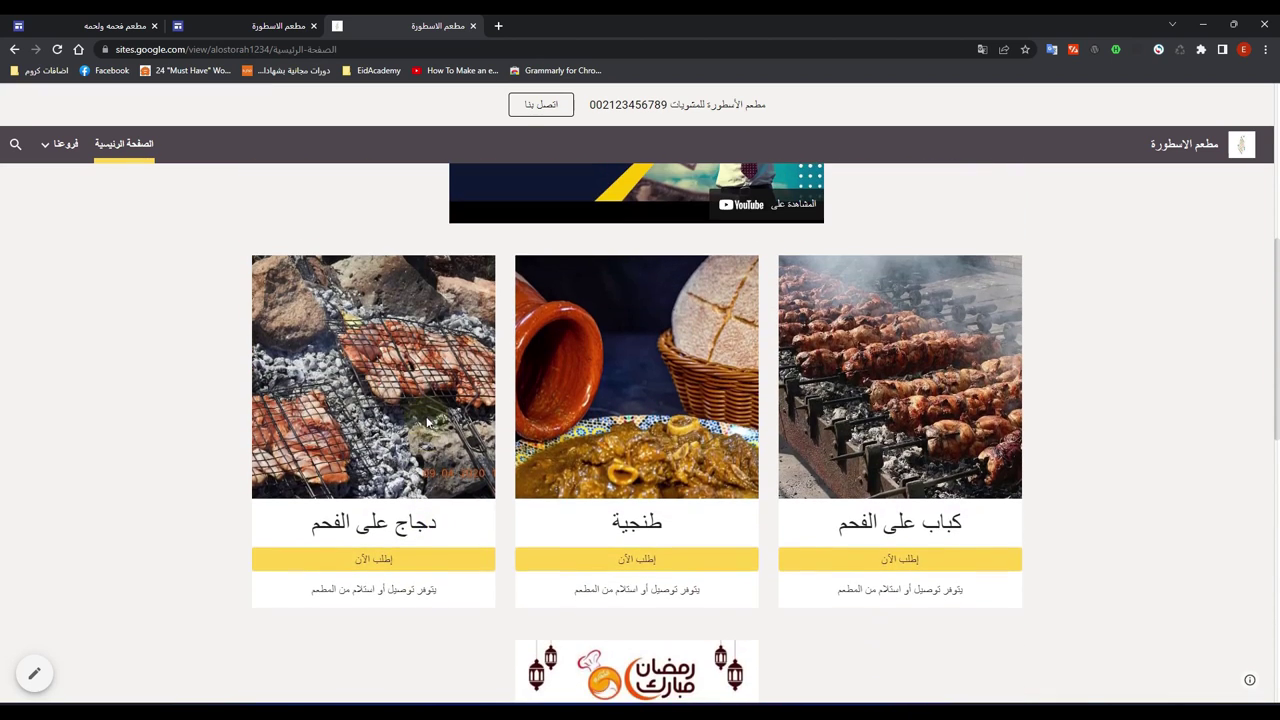
pyautogui.scroll(2, 422, 416)
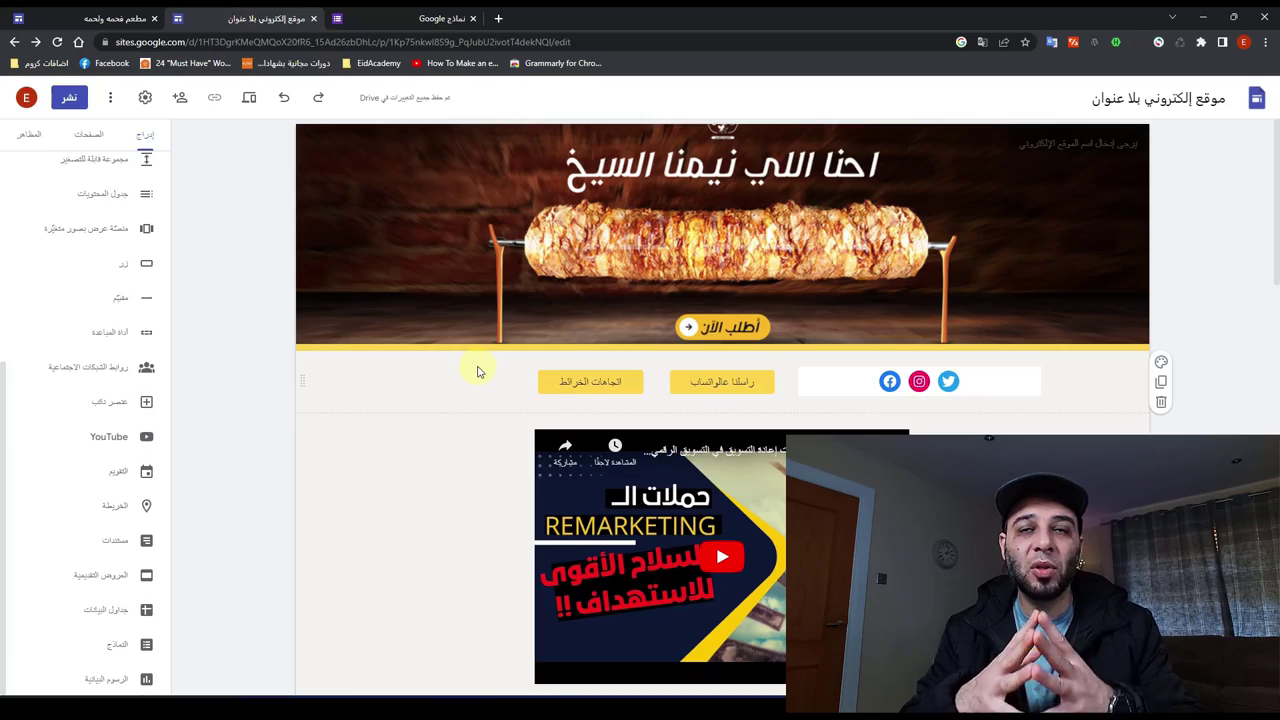
# Step: Open a new blank browser tab
pyautogui.hotkey('ctrl', 't')
# Step: Search Google for خمسات and open the khamsat.com result
pyautogui.click(183, 44)
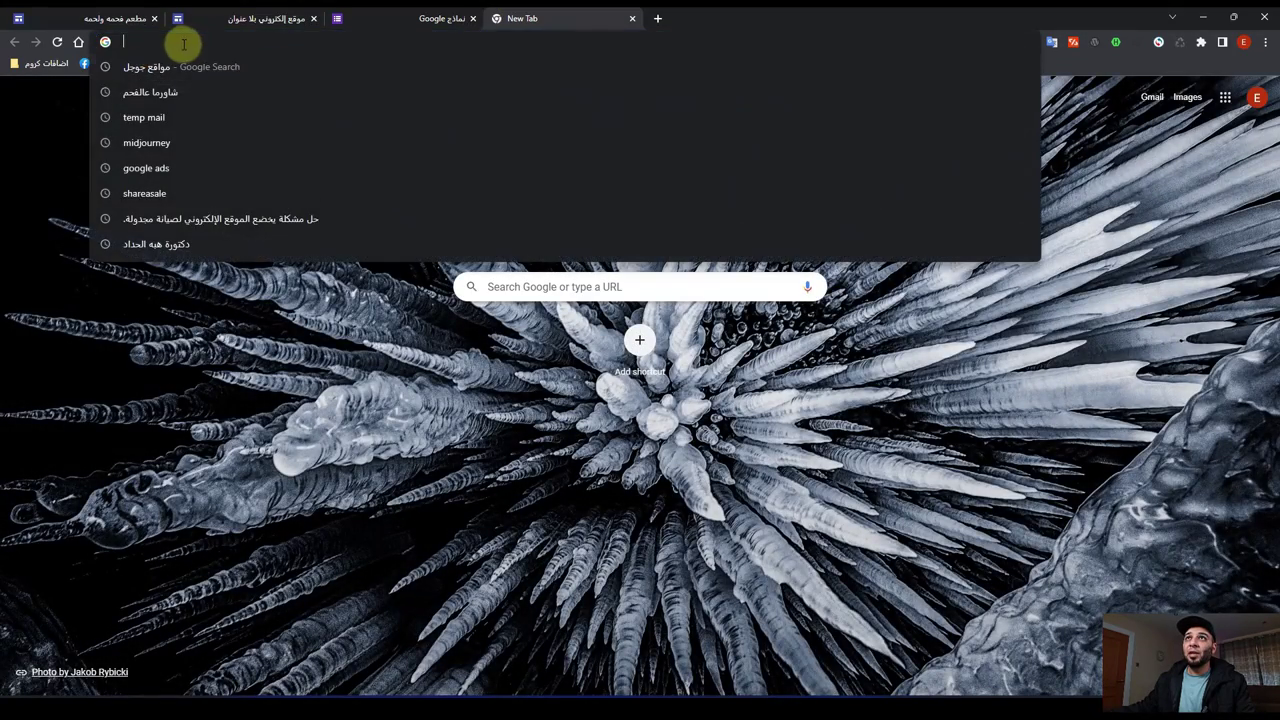
pyautogui.write('خمسات')
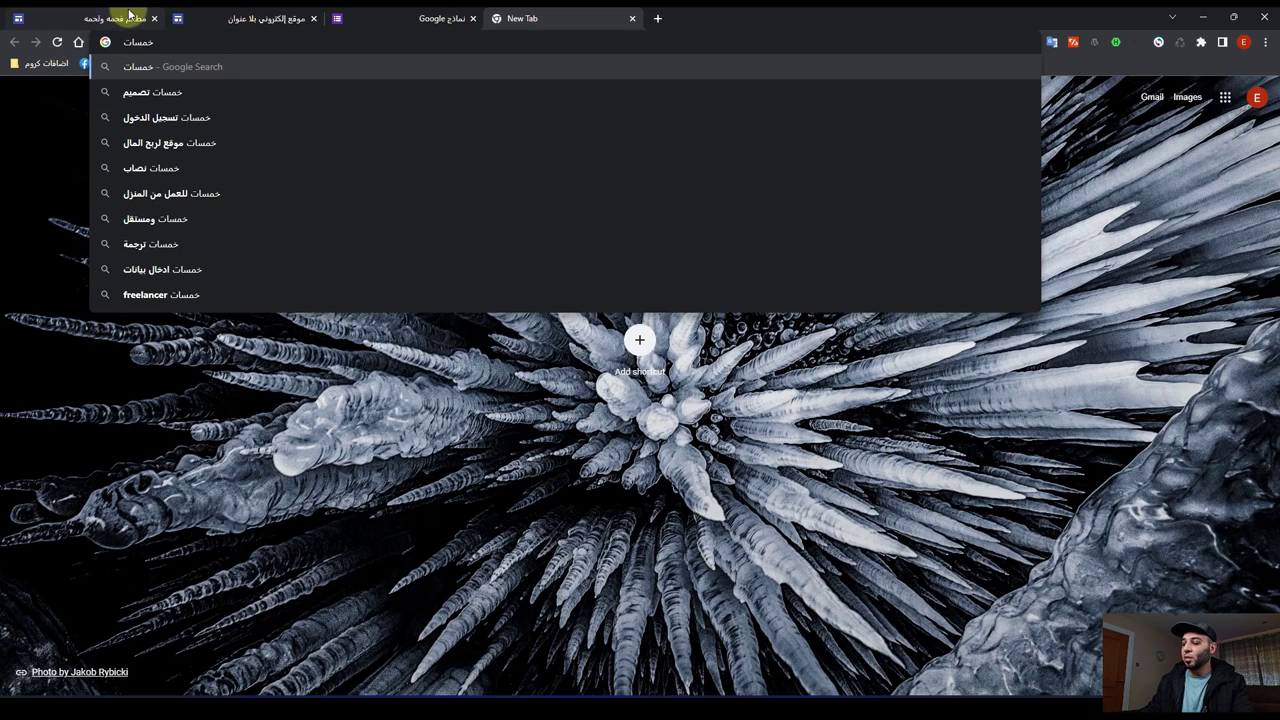
pyautogui.press('Return')
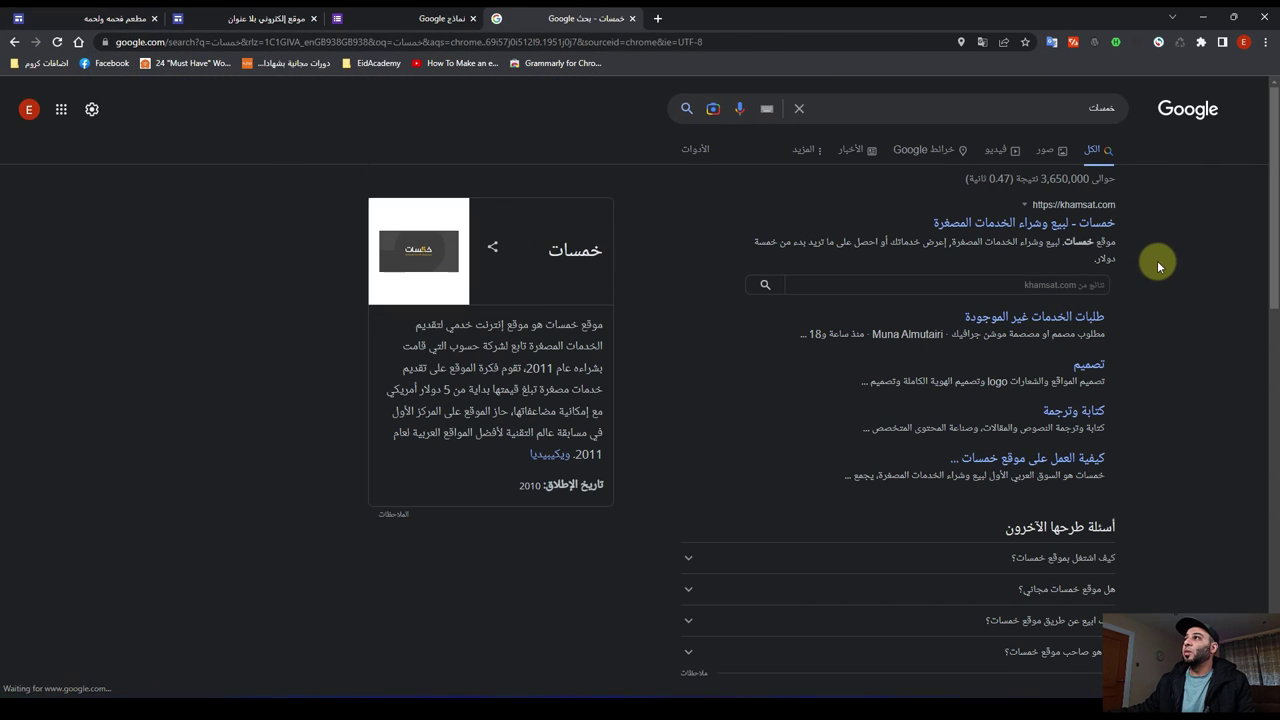
pyautogui.click(1021, 224)
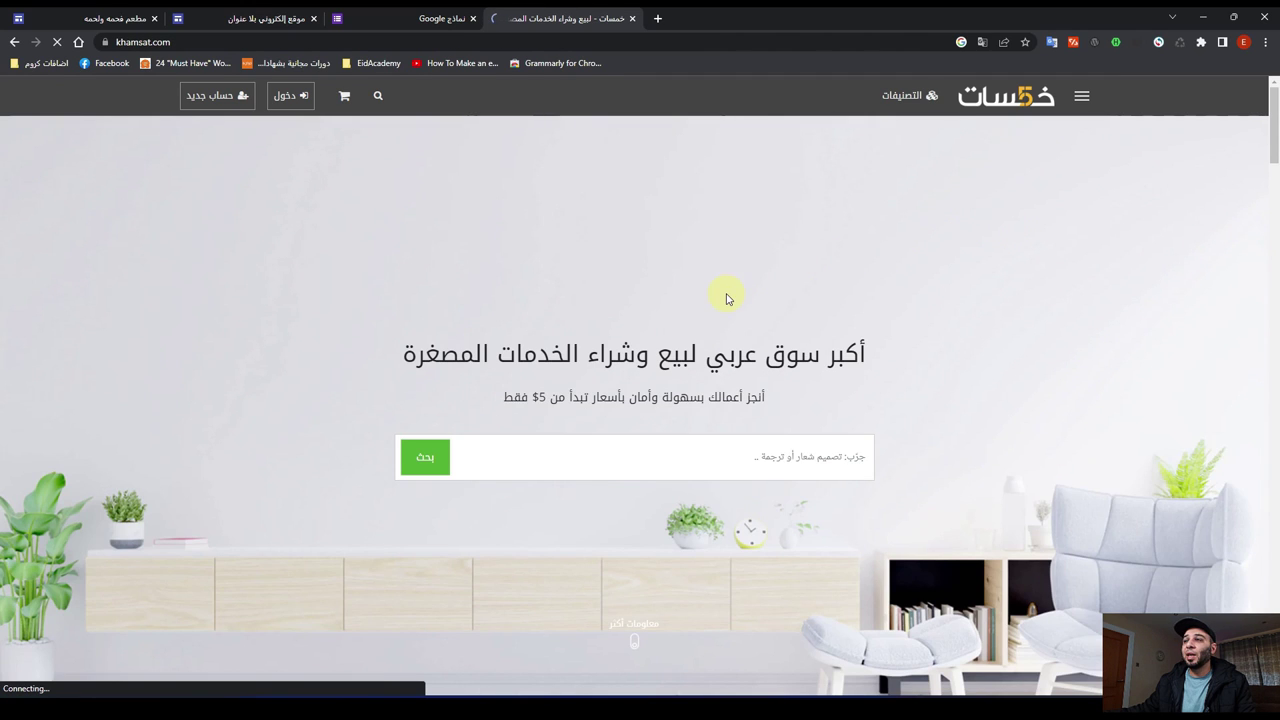
# Step: Scroll through Khamsat's home page and switch to the other browser window
pyautogui.scroll(-3, 726, 294)
pyautogui.scroll(-4, 724, 293)
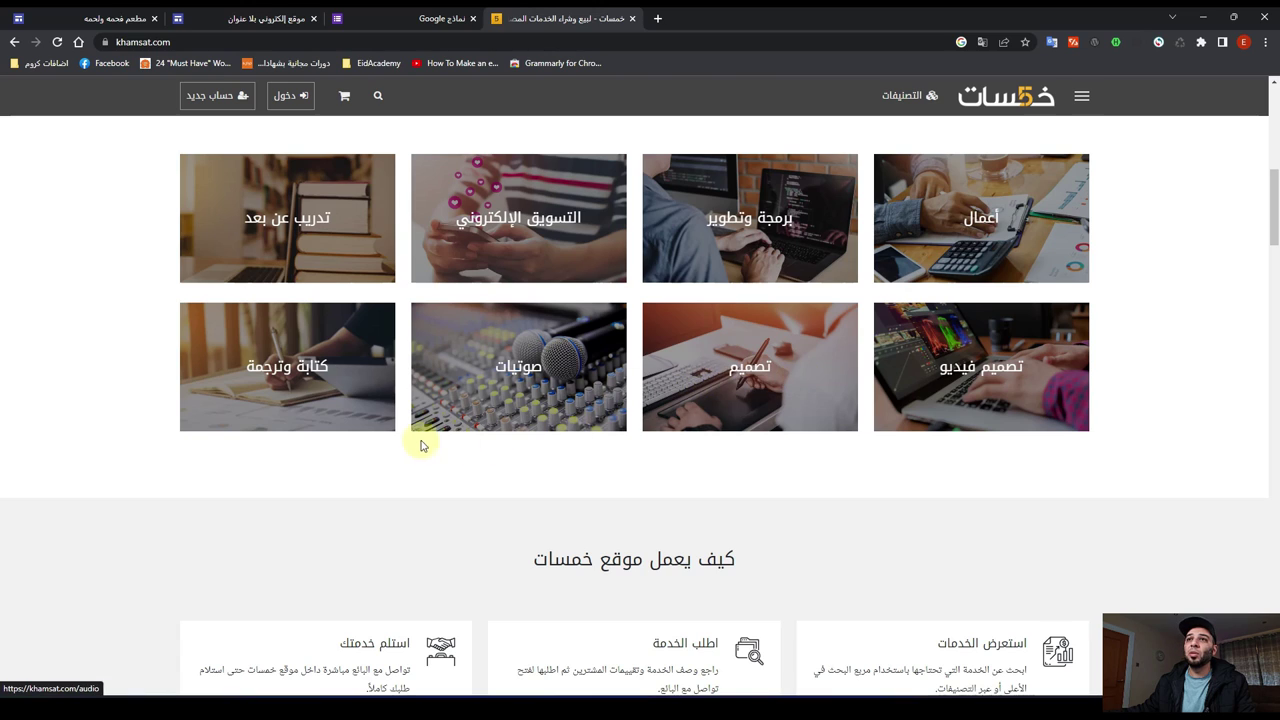
pyautogui.scroll(4, 551, 509)
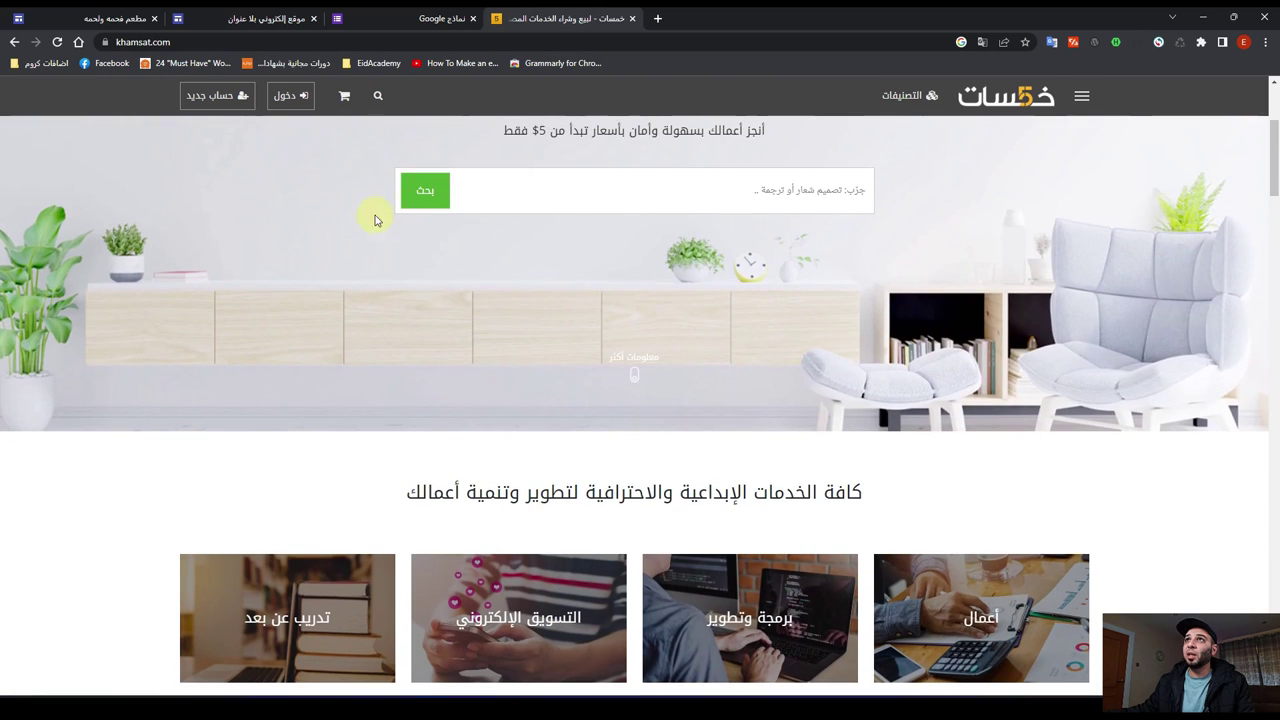
pyautogui.scroll(2, 283, 190)
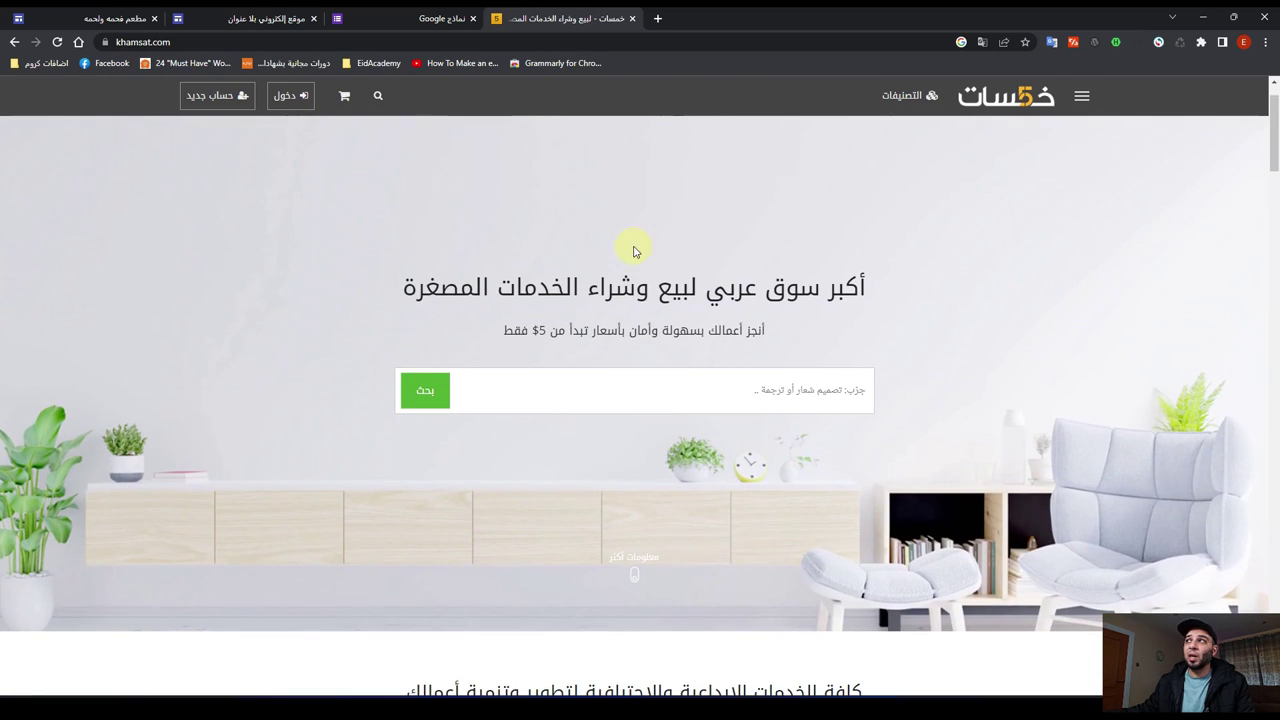
pyautogui.scroll(1, 346, 211)
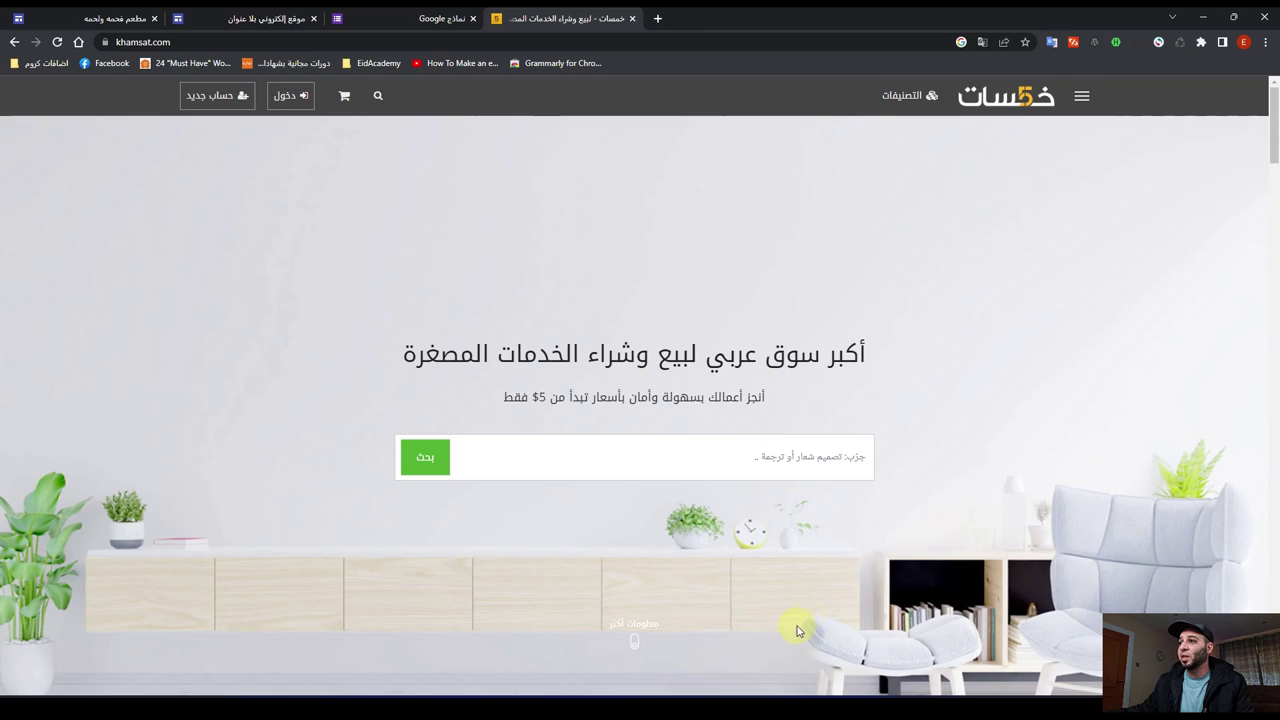
pyautogui.hotkey('alt', 'Tab')
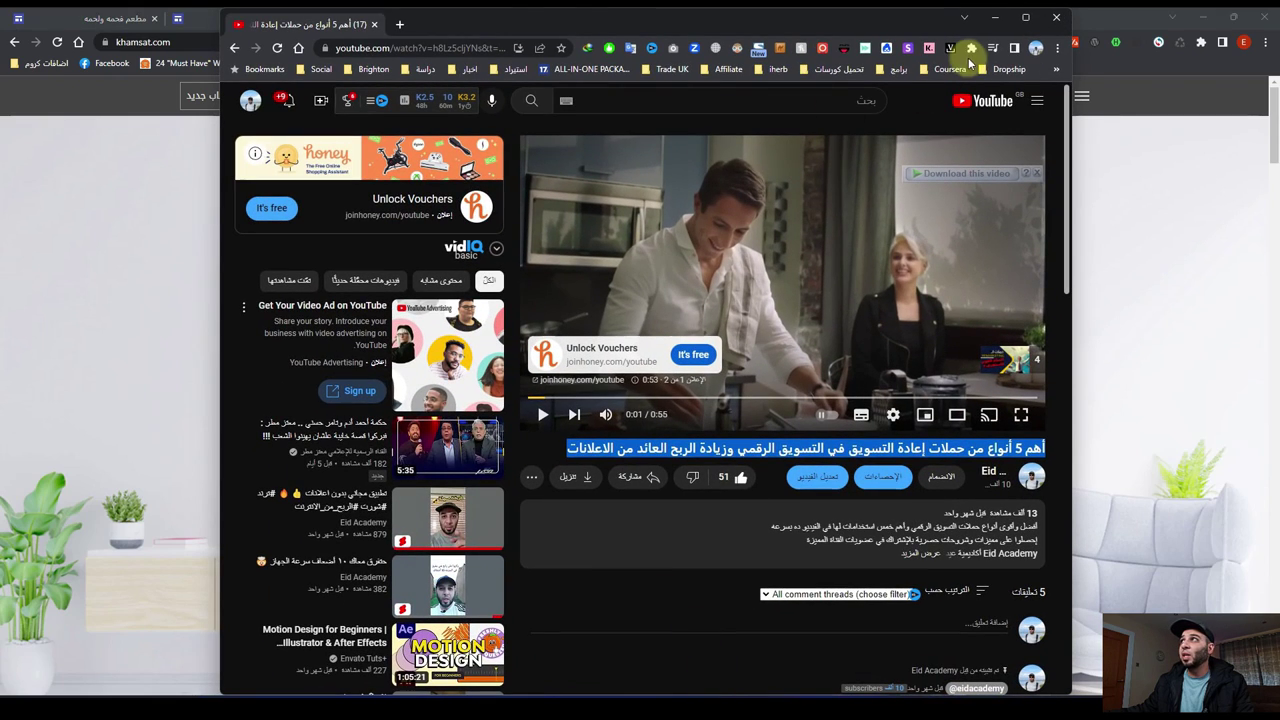
# Step: Maximize the second window, search خمسات and open the khamsat.com home page result
pyautogui.click(1025, 17)
pyautogui.click(133, 42)
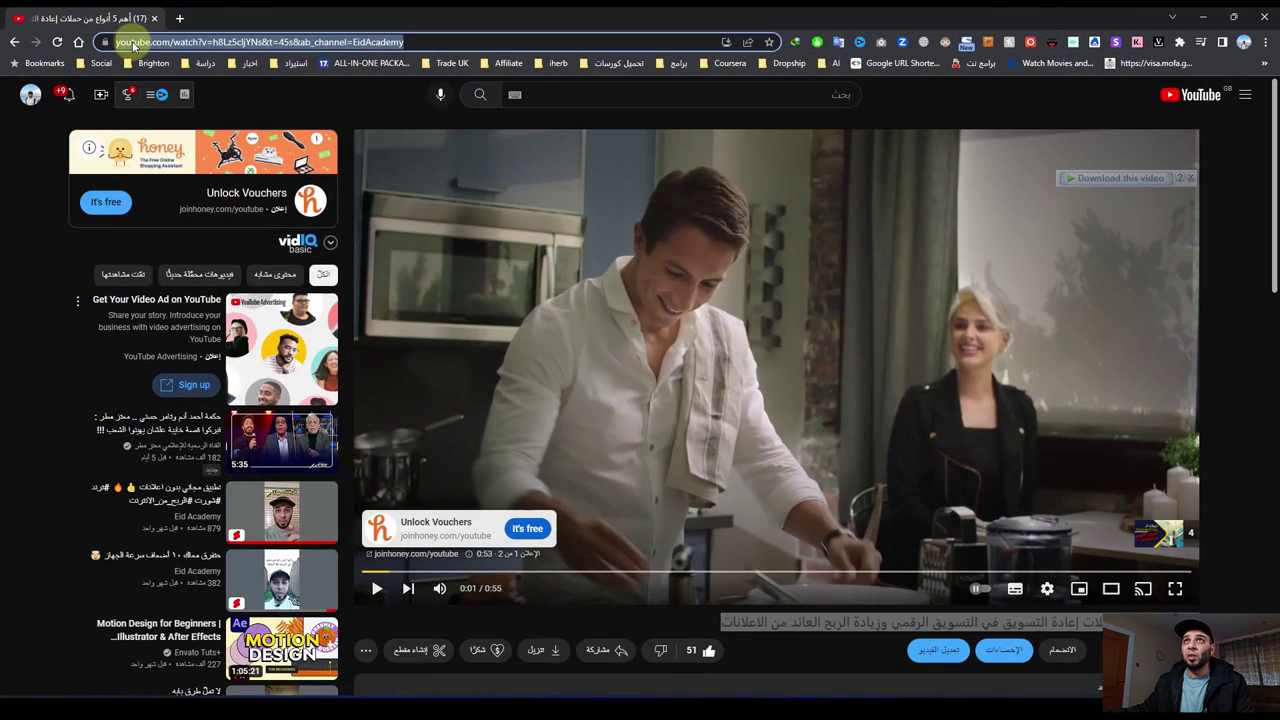
pyautogui.write('خم')
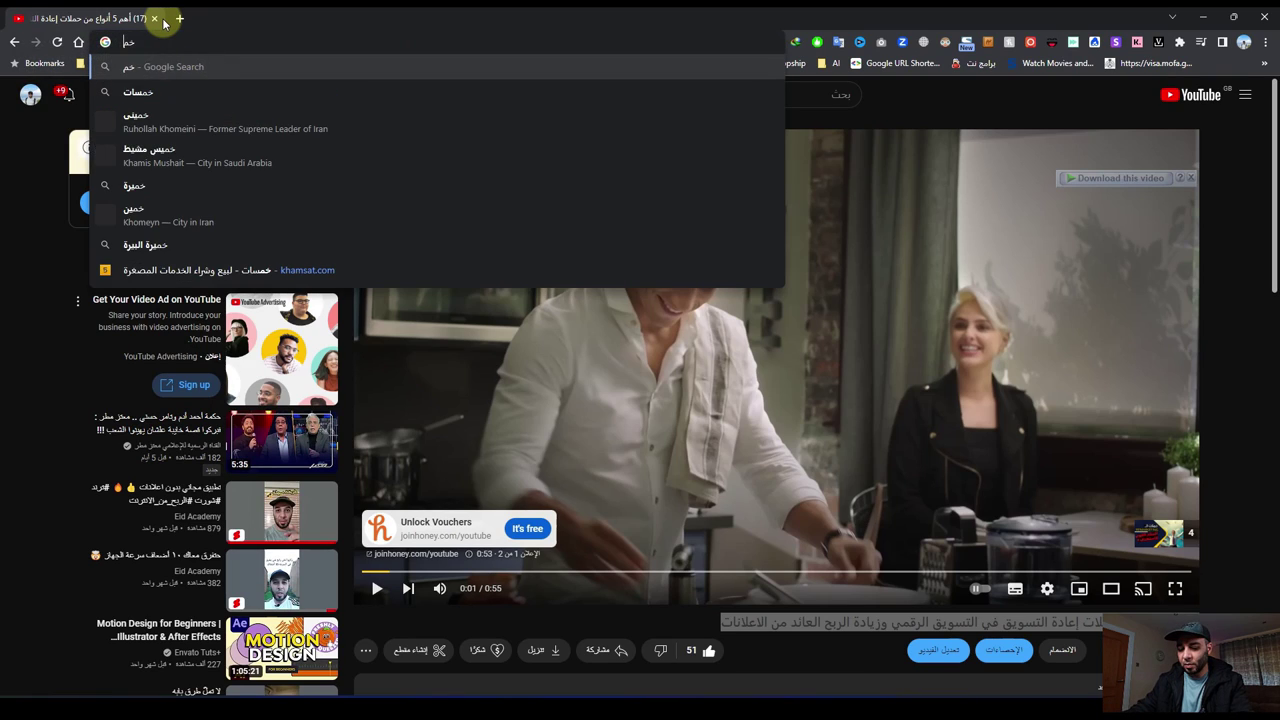
pyautogui.write('سات')
pyautogui.press('Return')
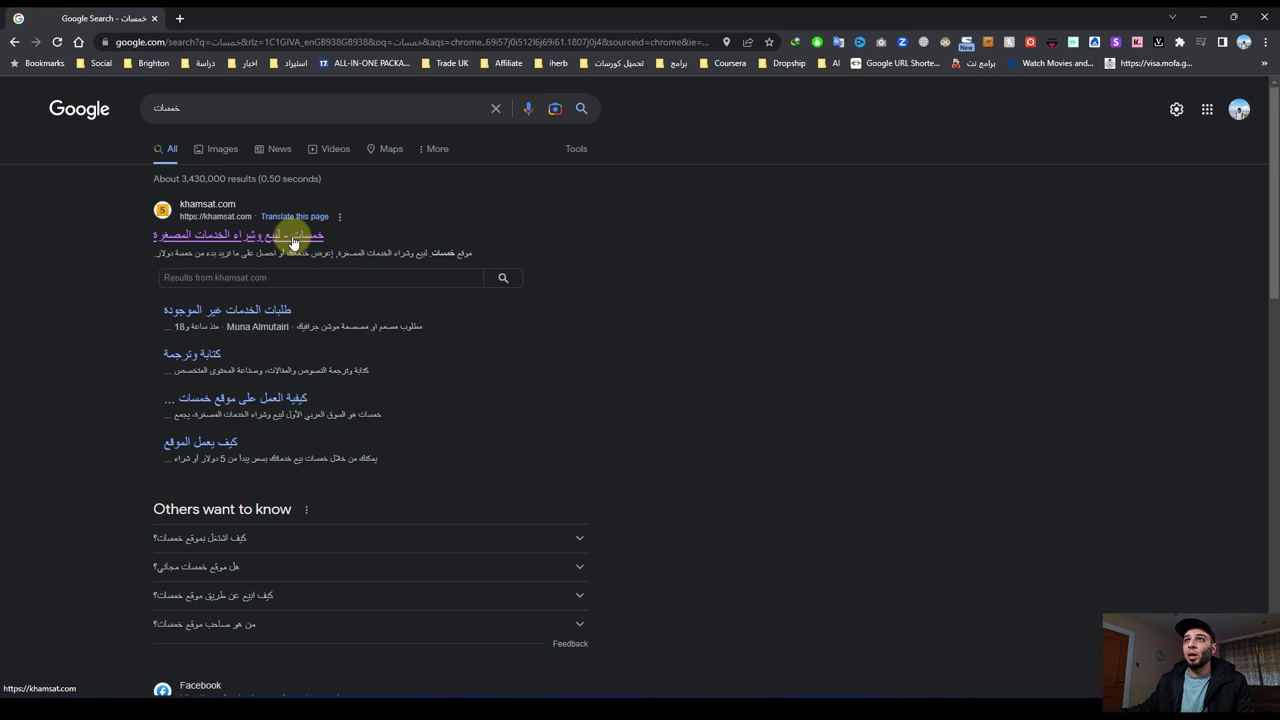
pyautogui.click(292, 236)
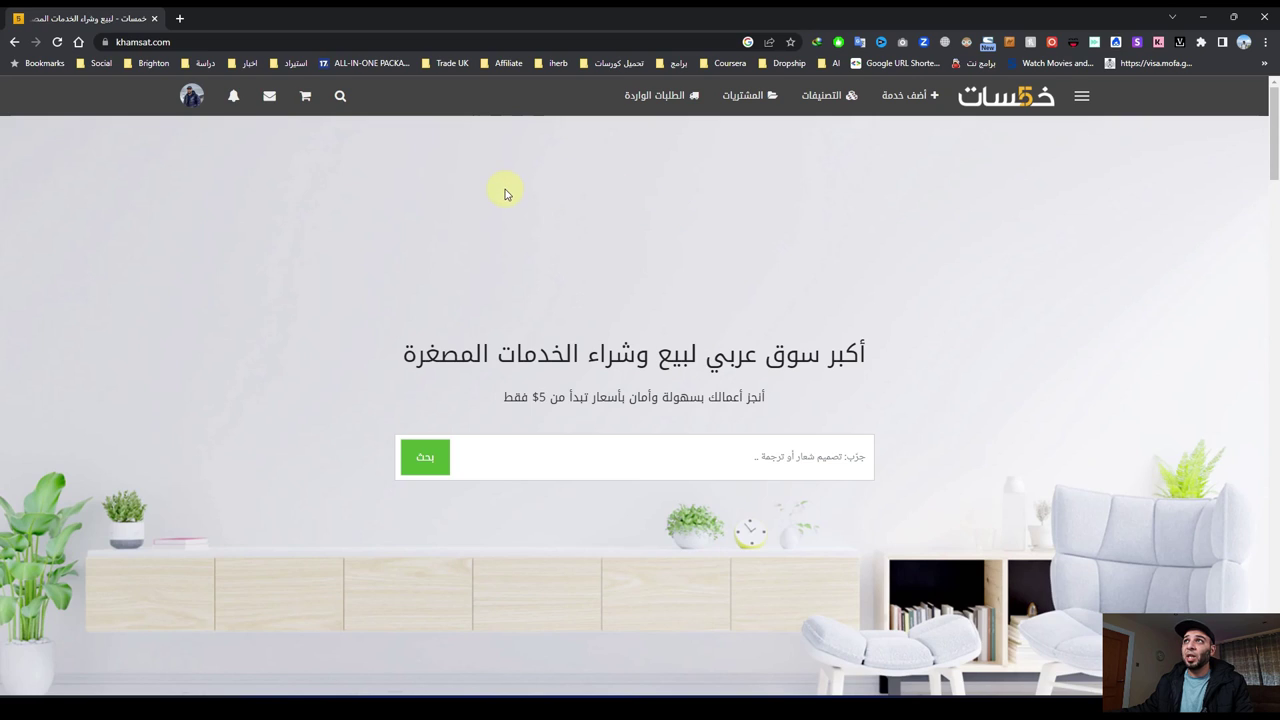
# Step: Open Khamsat's add-service form and try its title, category and description fields
pyautogui.click(926, 103)
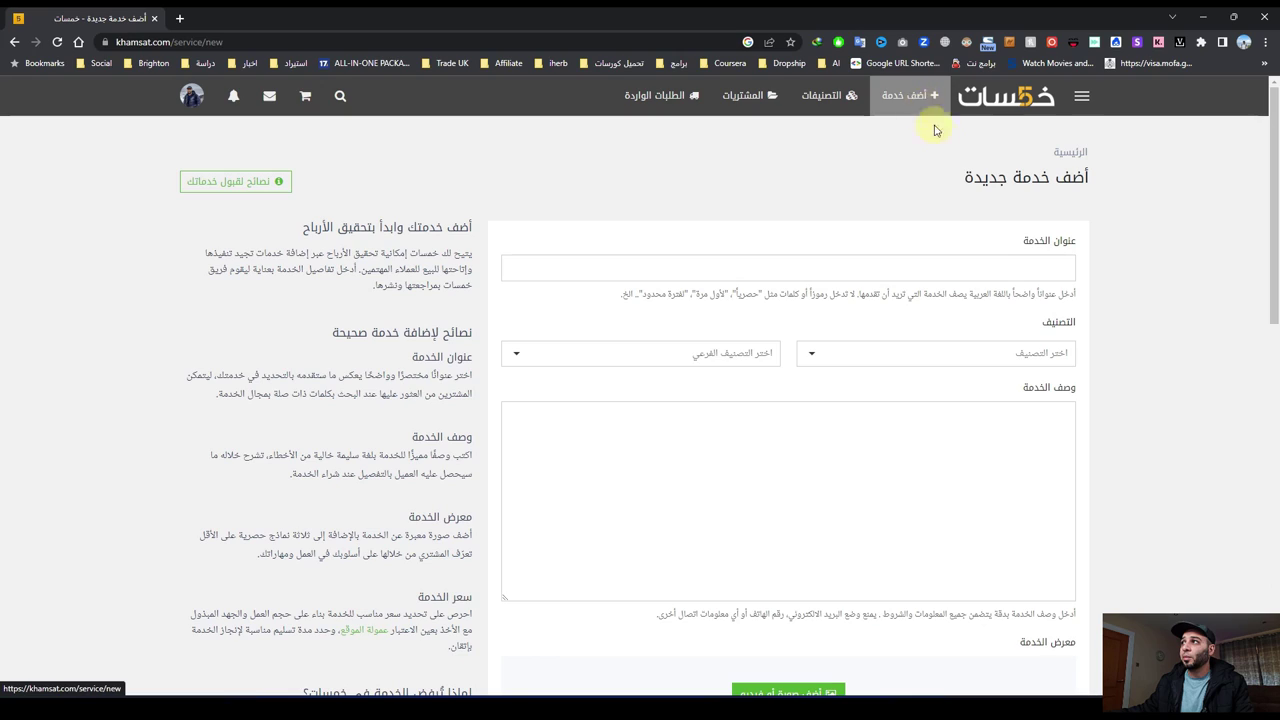
pyautogui.click(1007, 265)
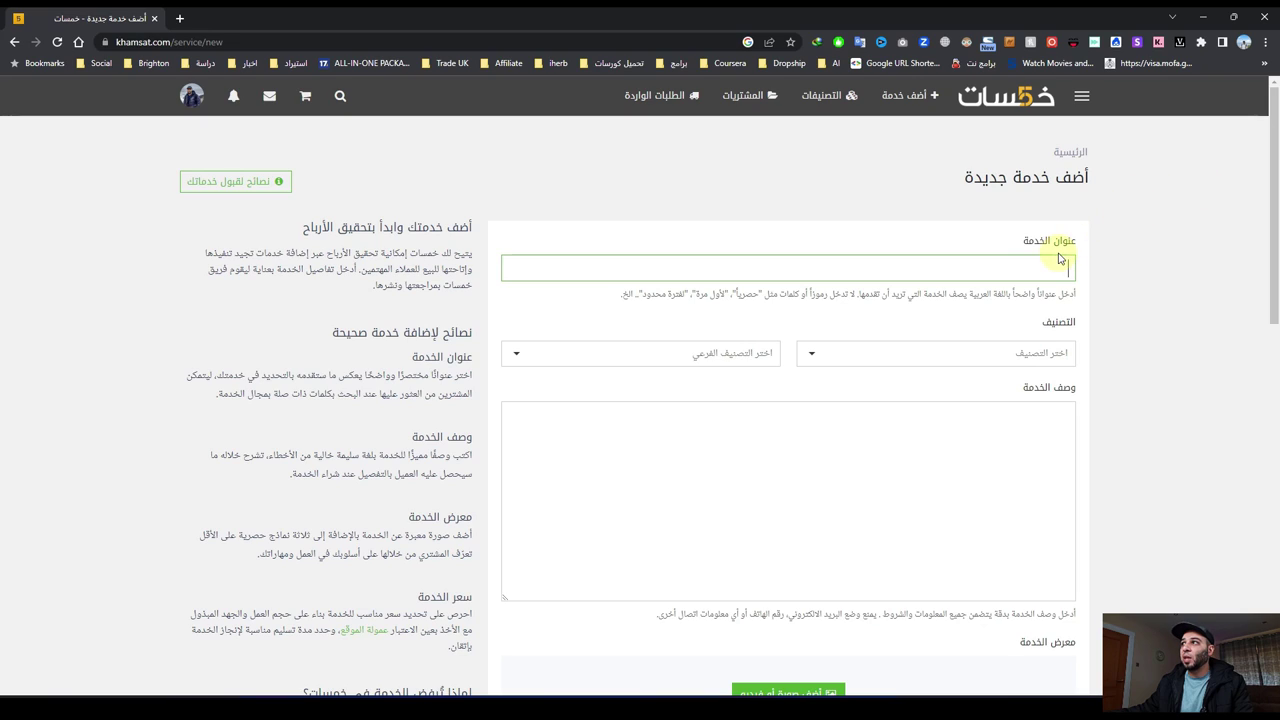
pyautogui.click(902, 349)
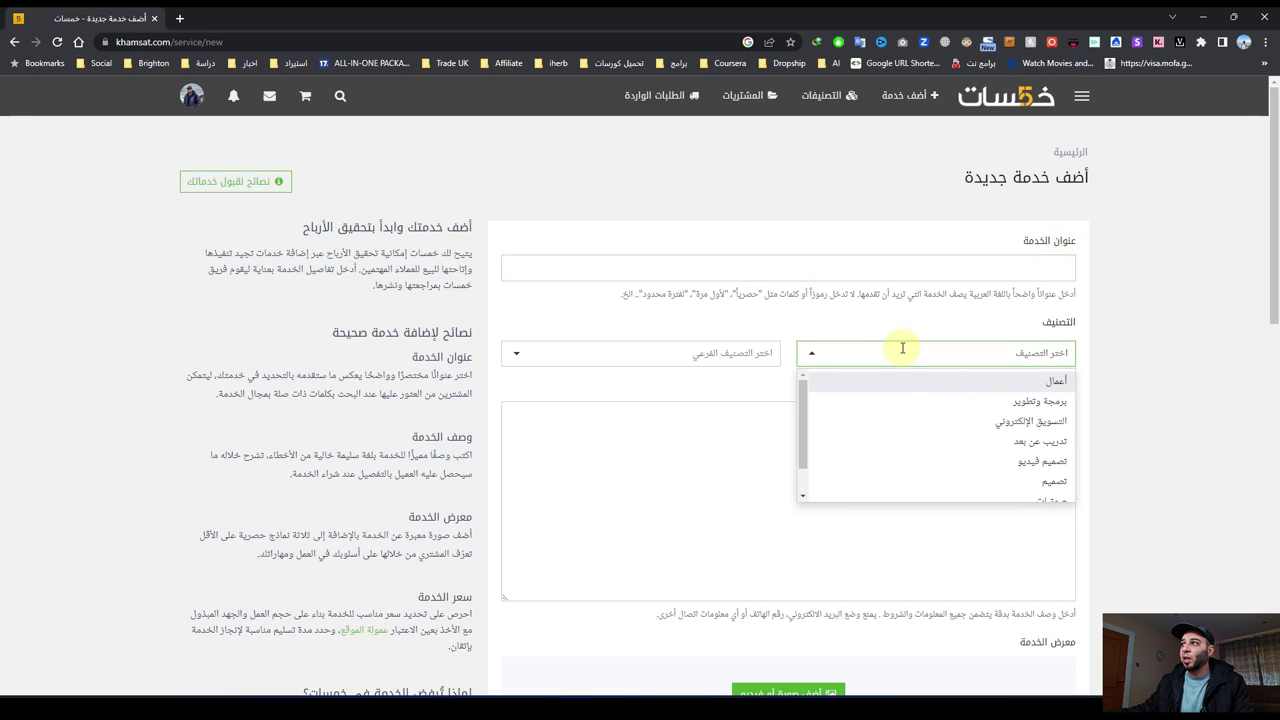
pyautogui.scroll(-2, 922, 423)
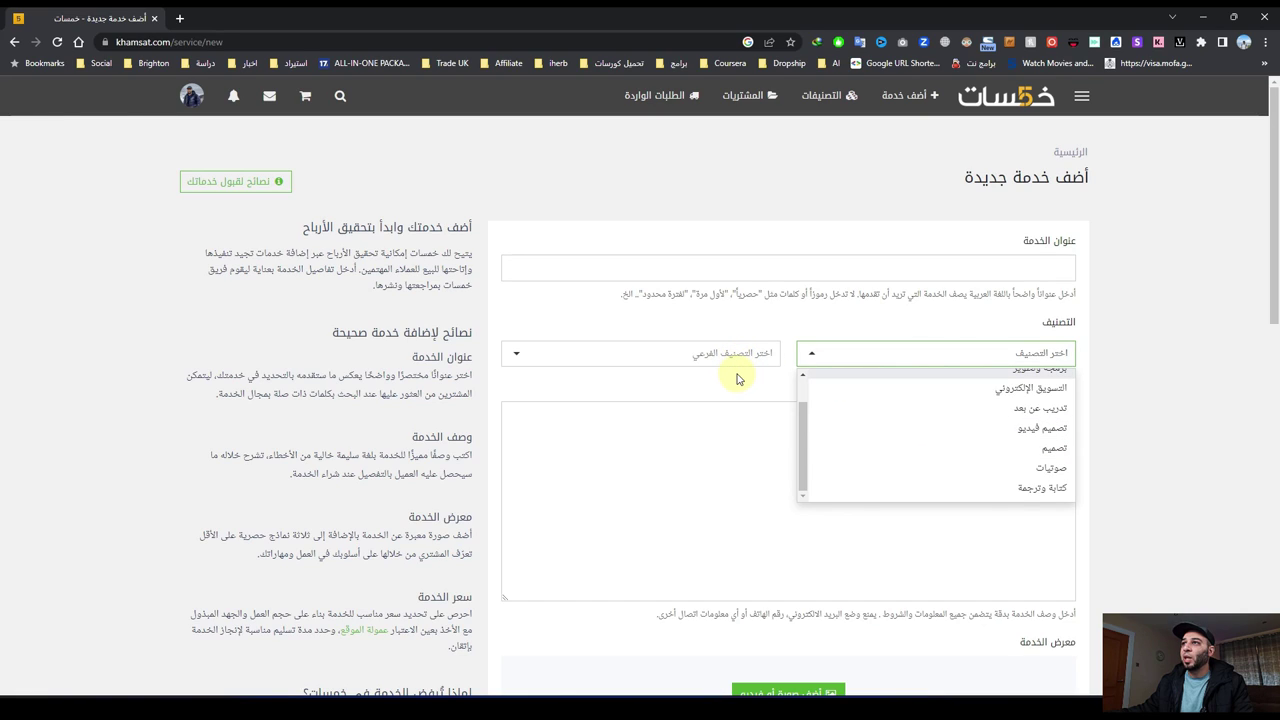
pyautogui.click(737, 372)
pyautogui.click(931, 429)
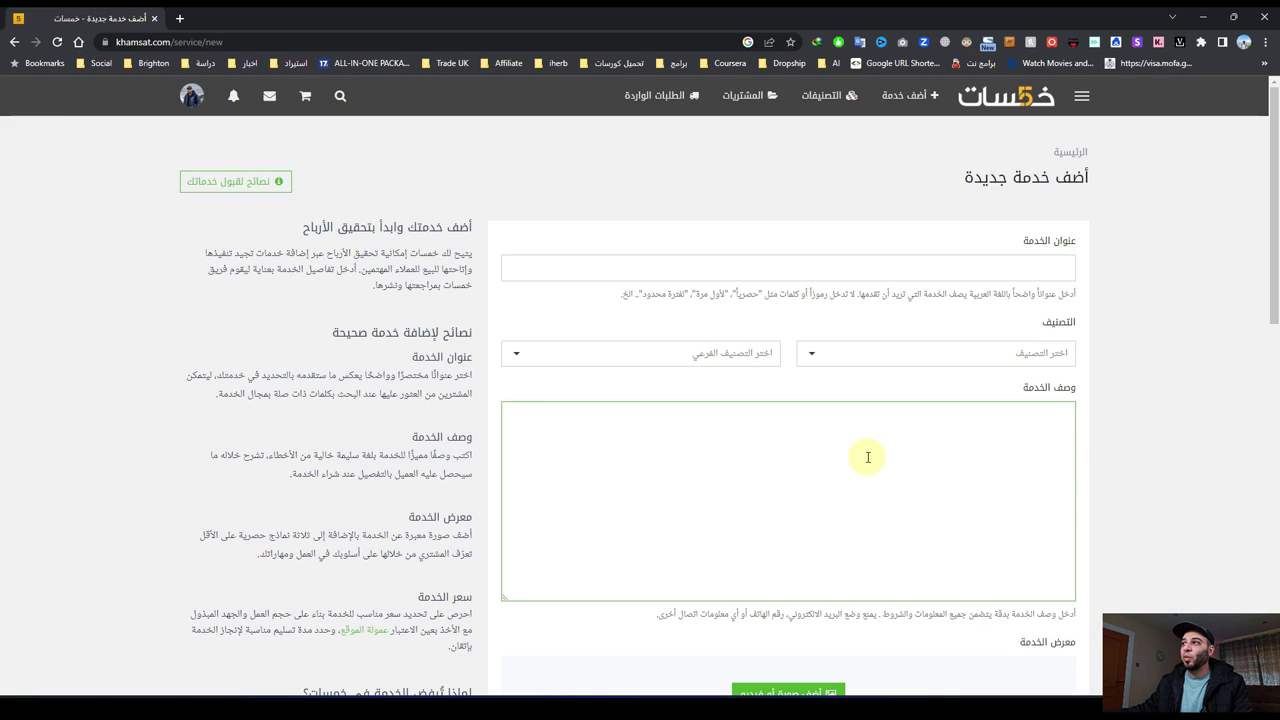
# Step: Set the service price dropdown to $10.00
pyautogui.scroll(-3, 850, 470)
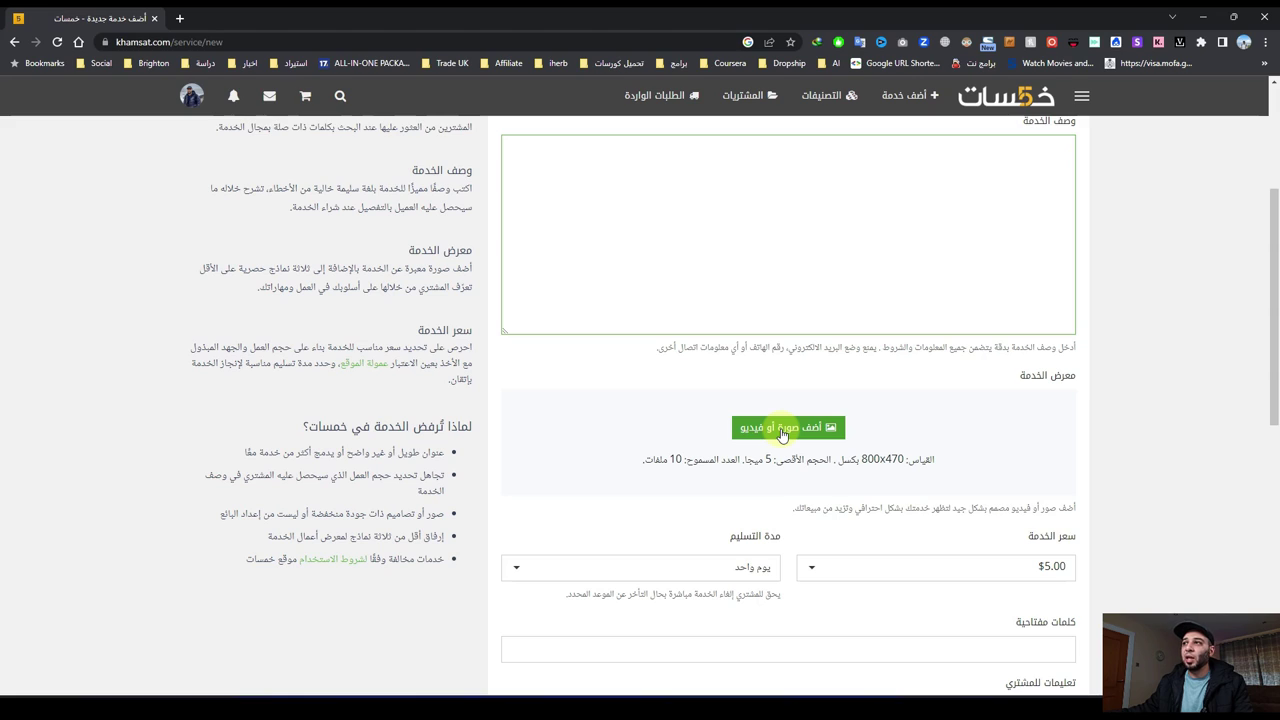
pyautogui.scroll(-1, 1129, 443)
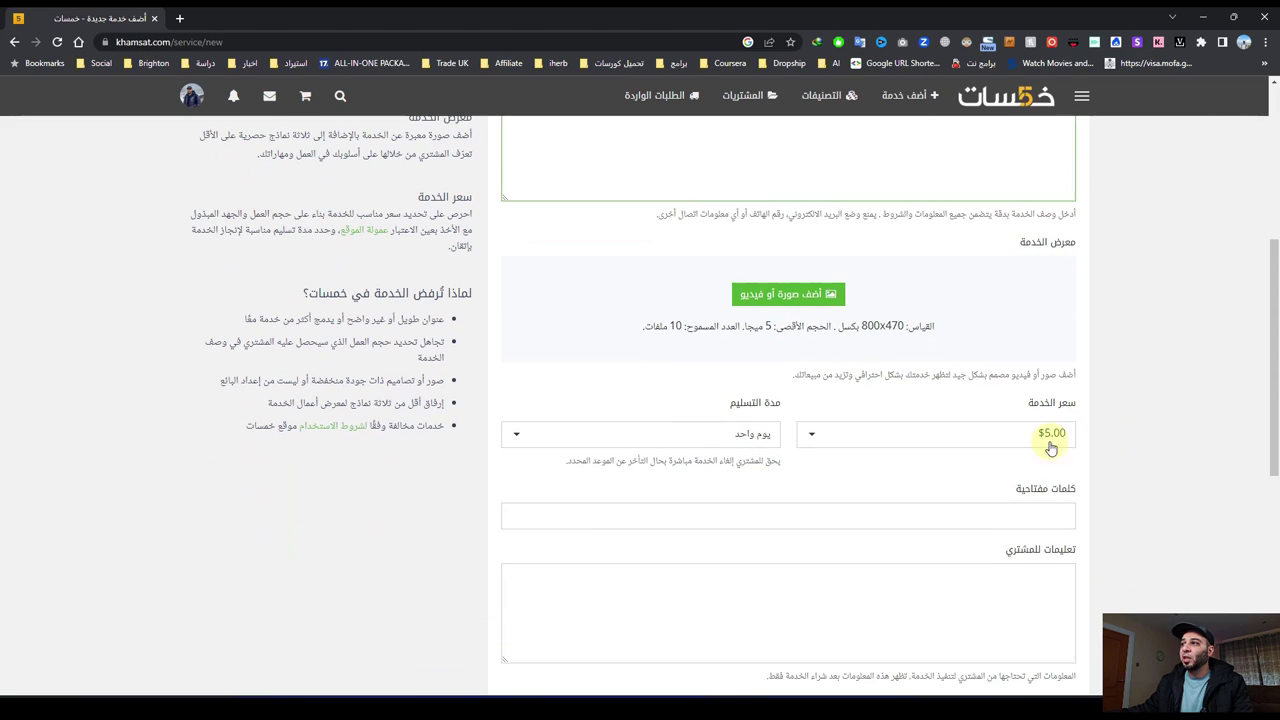
pyautogui.click(845, 437)
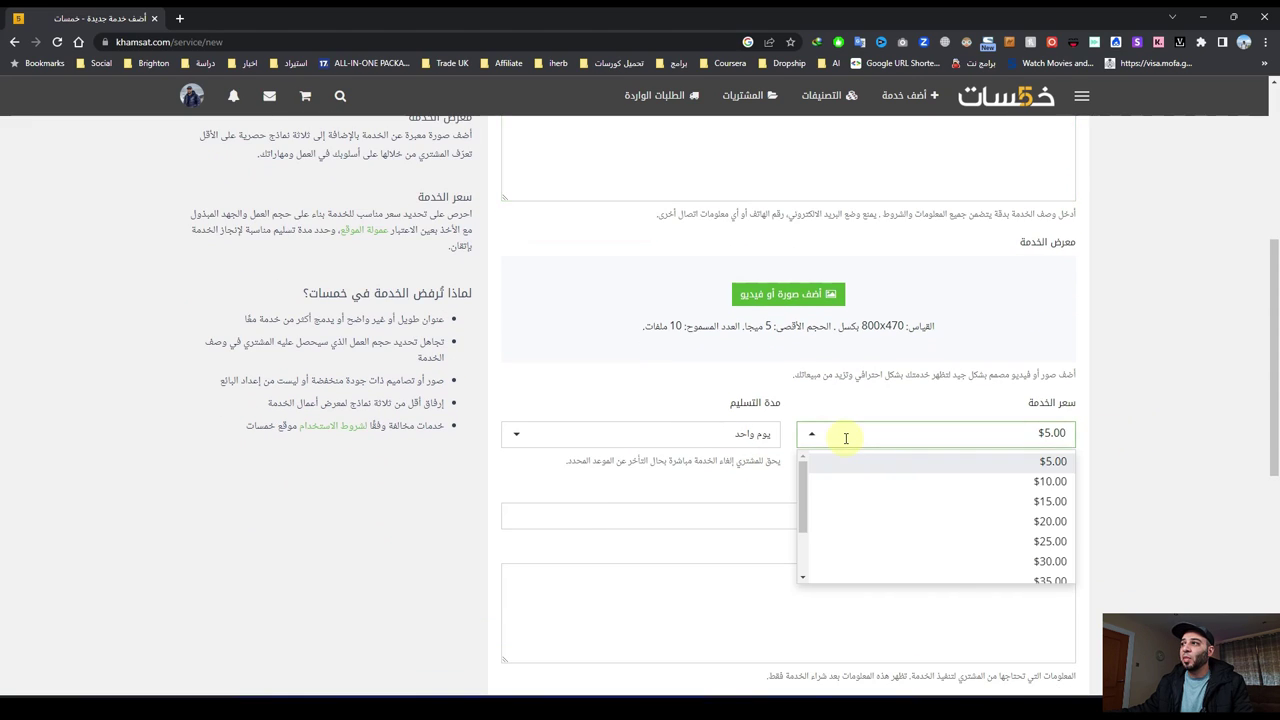
pyautogui.click(894, 481)
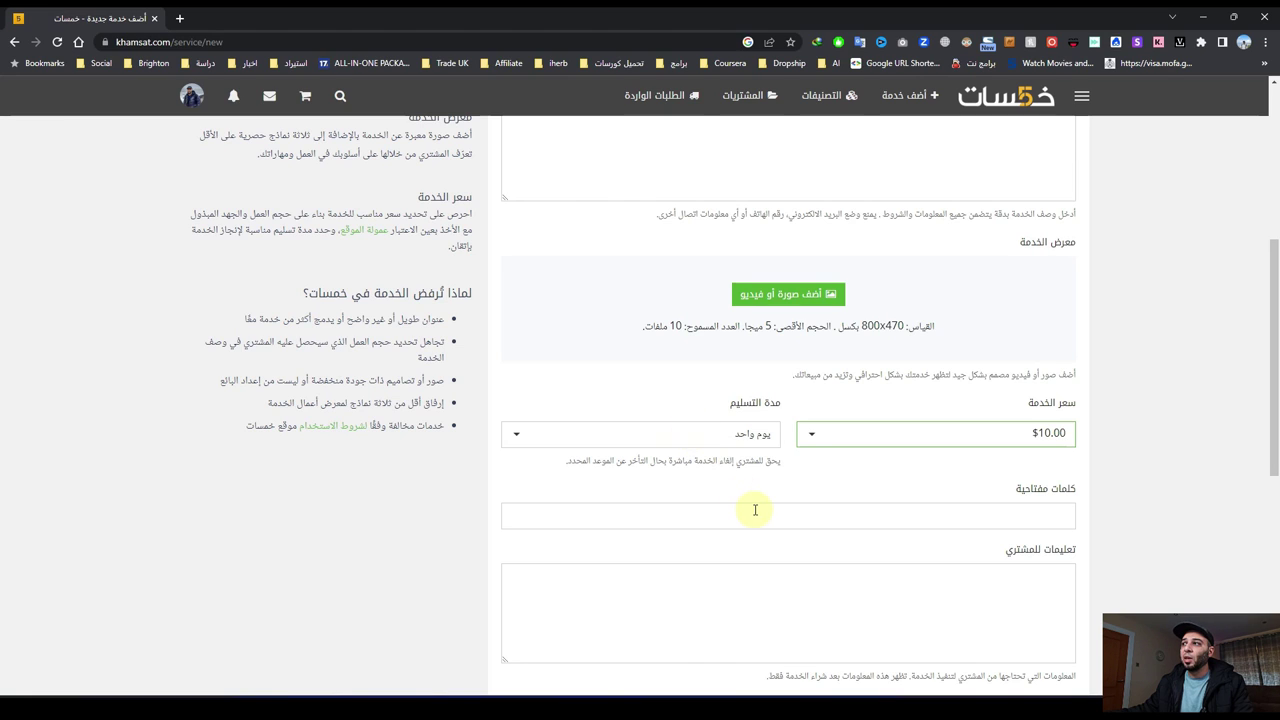
pyautogui.scroll(-3, 751, 509)
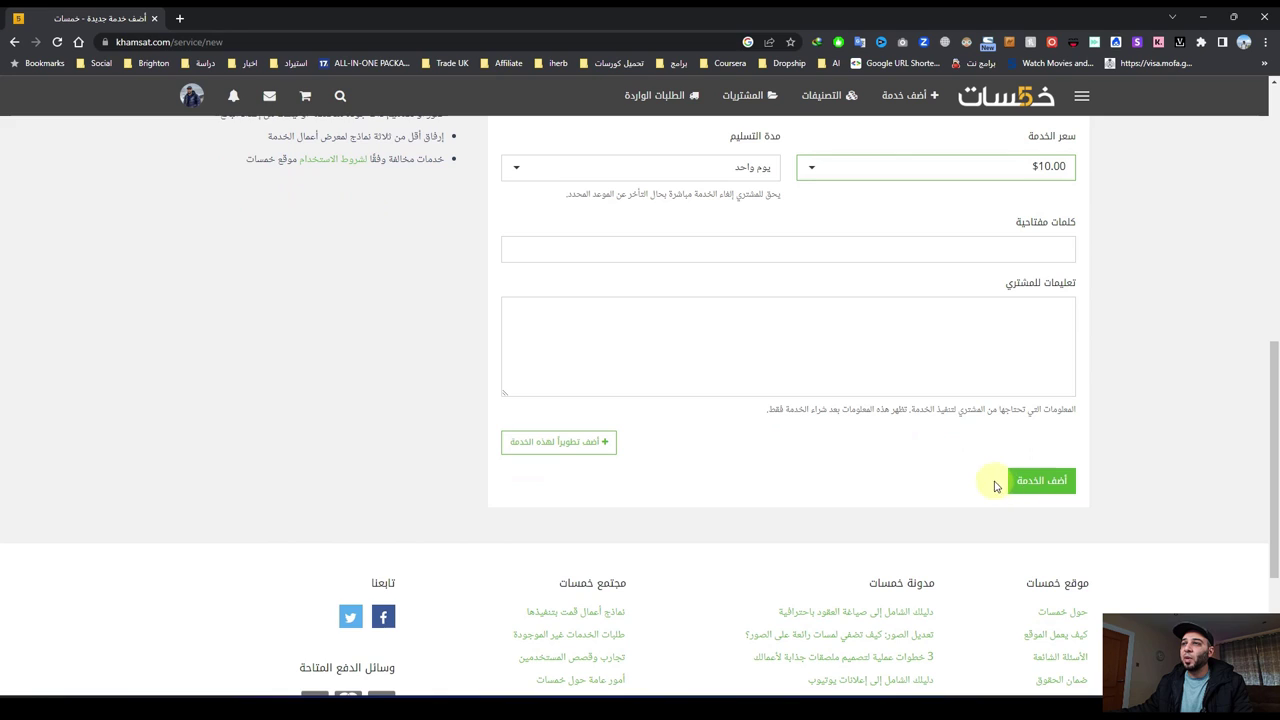
pyautogui.scroll(3, 855, 334)
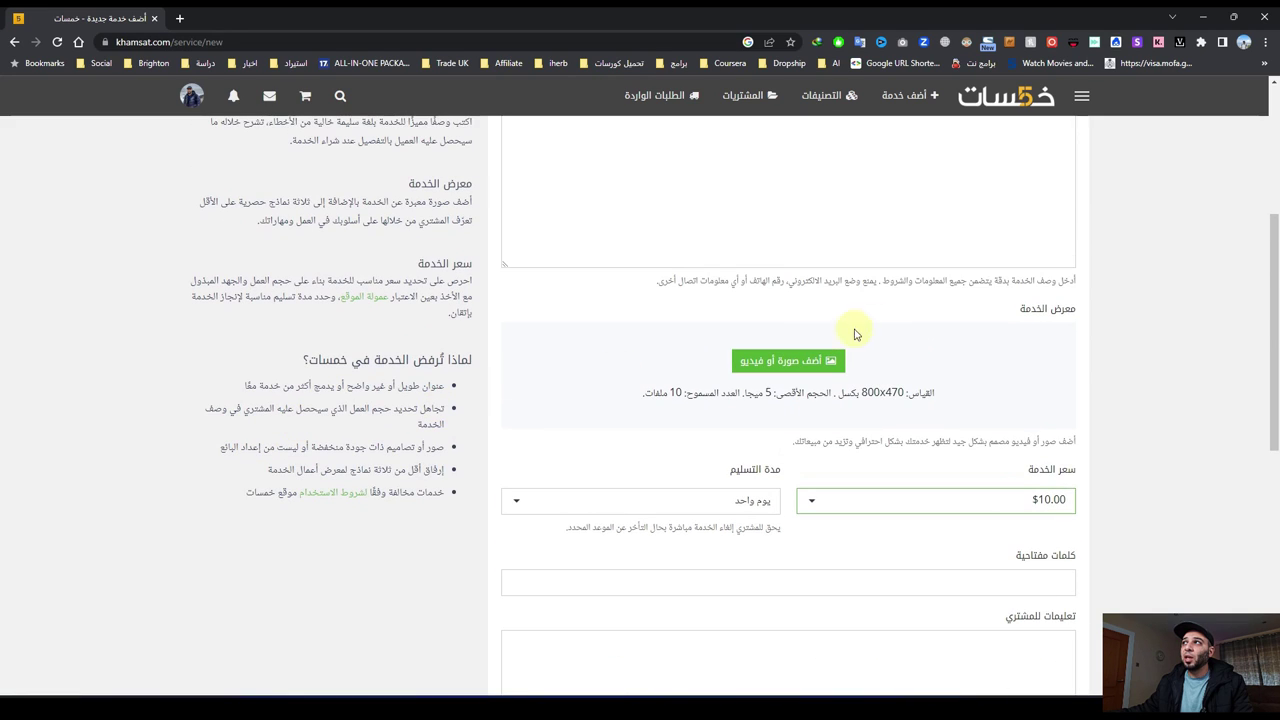
# Step: Return to the Khamsat home page and scroll through its service categories
pyautogui.click(1010, 100)
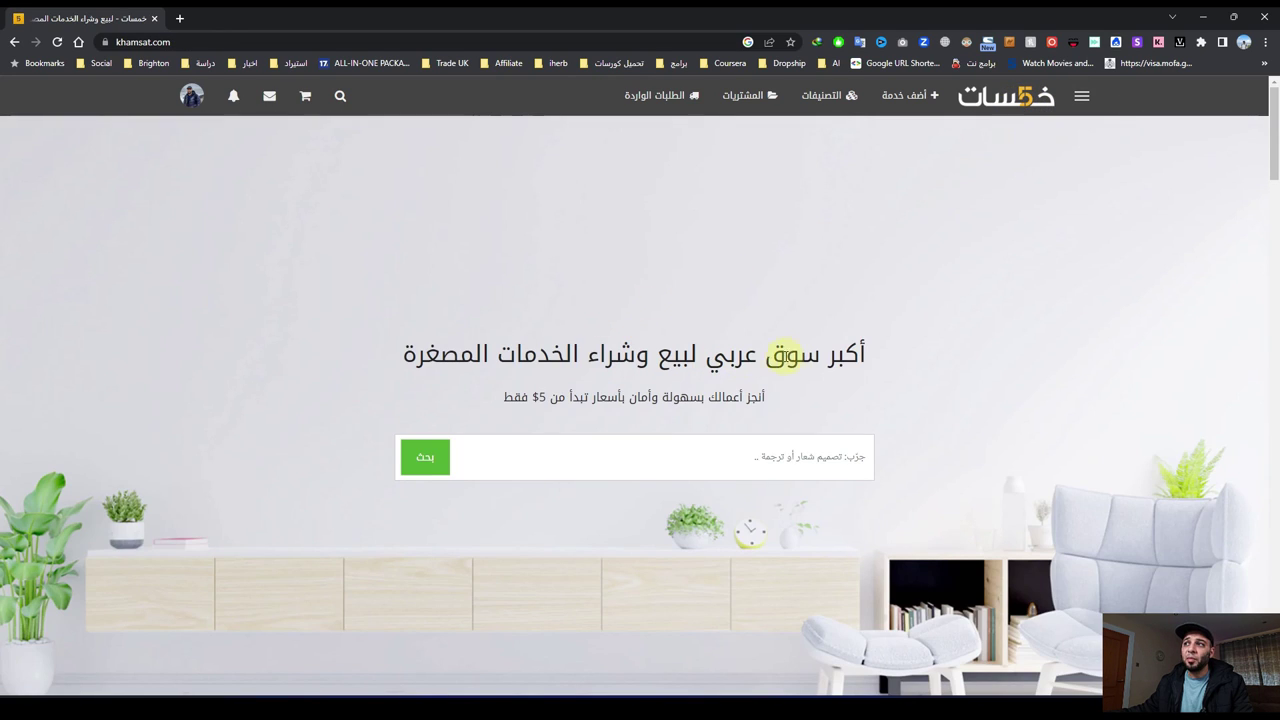
pyautogui.scroll(-3, 905, 337)
pyautogui.scroll(-2, 700, 428)
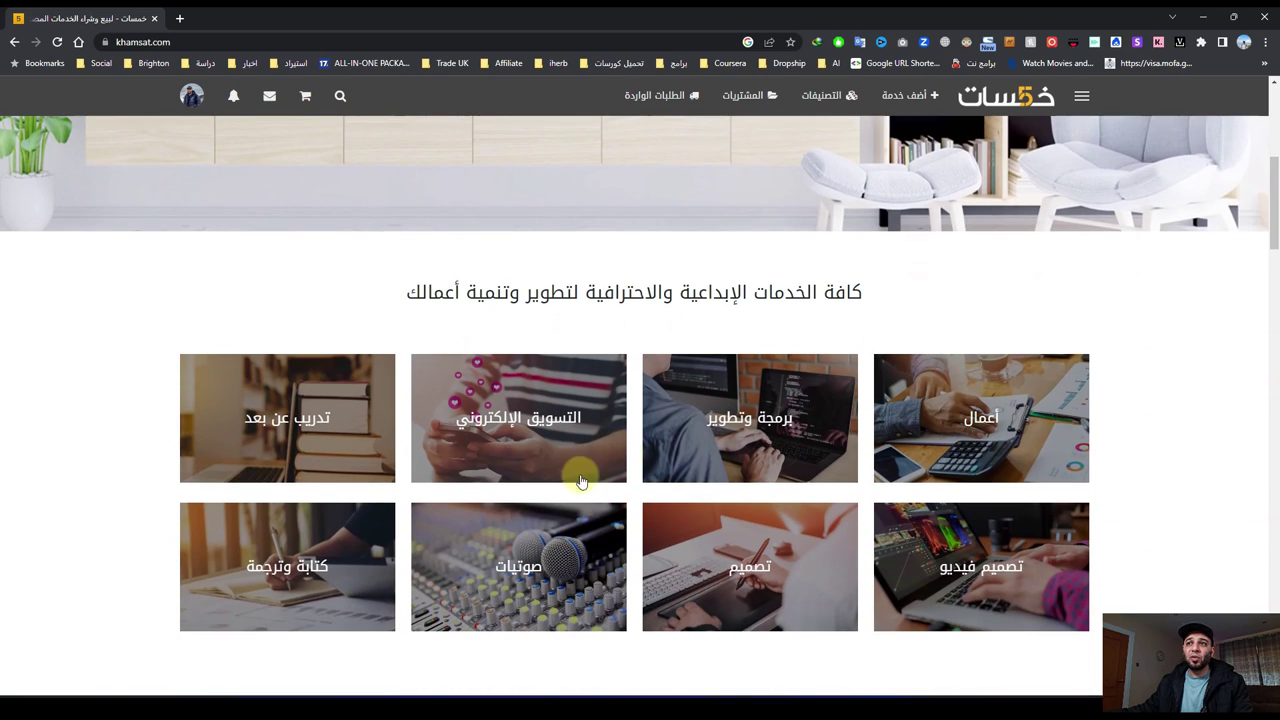